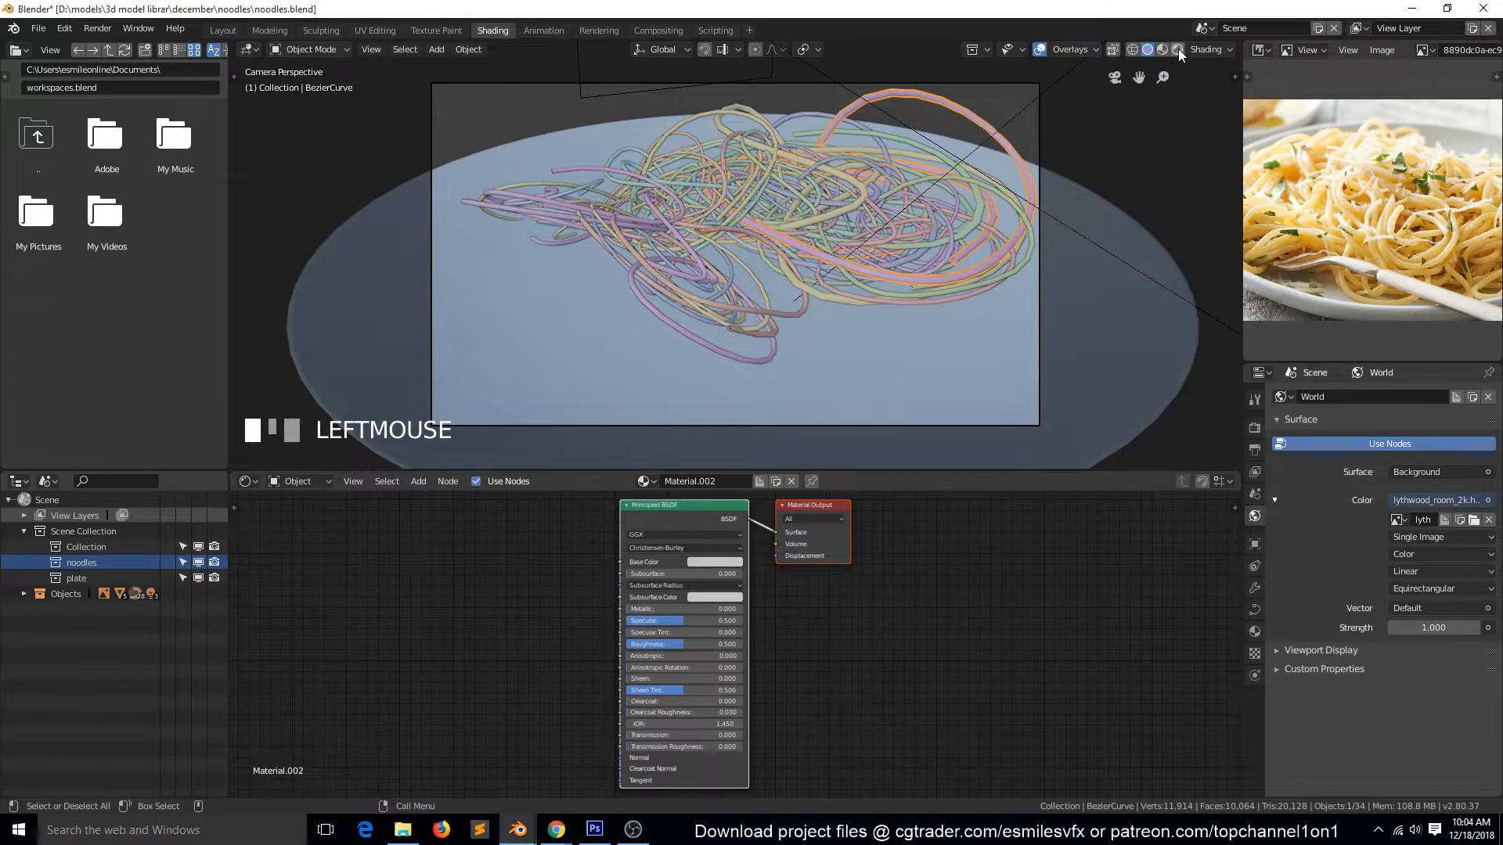
# - Show the viewport in rendered shading and enable Subsurface Scattering in the Eevee render settings
pyautogui.click(1177, 49)
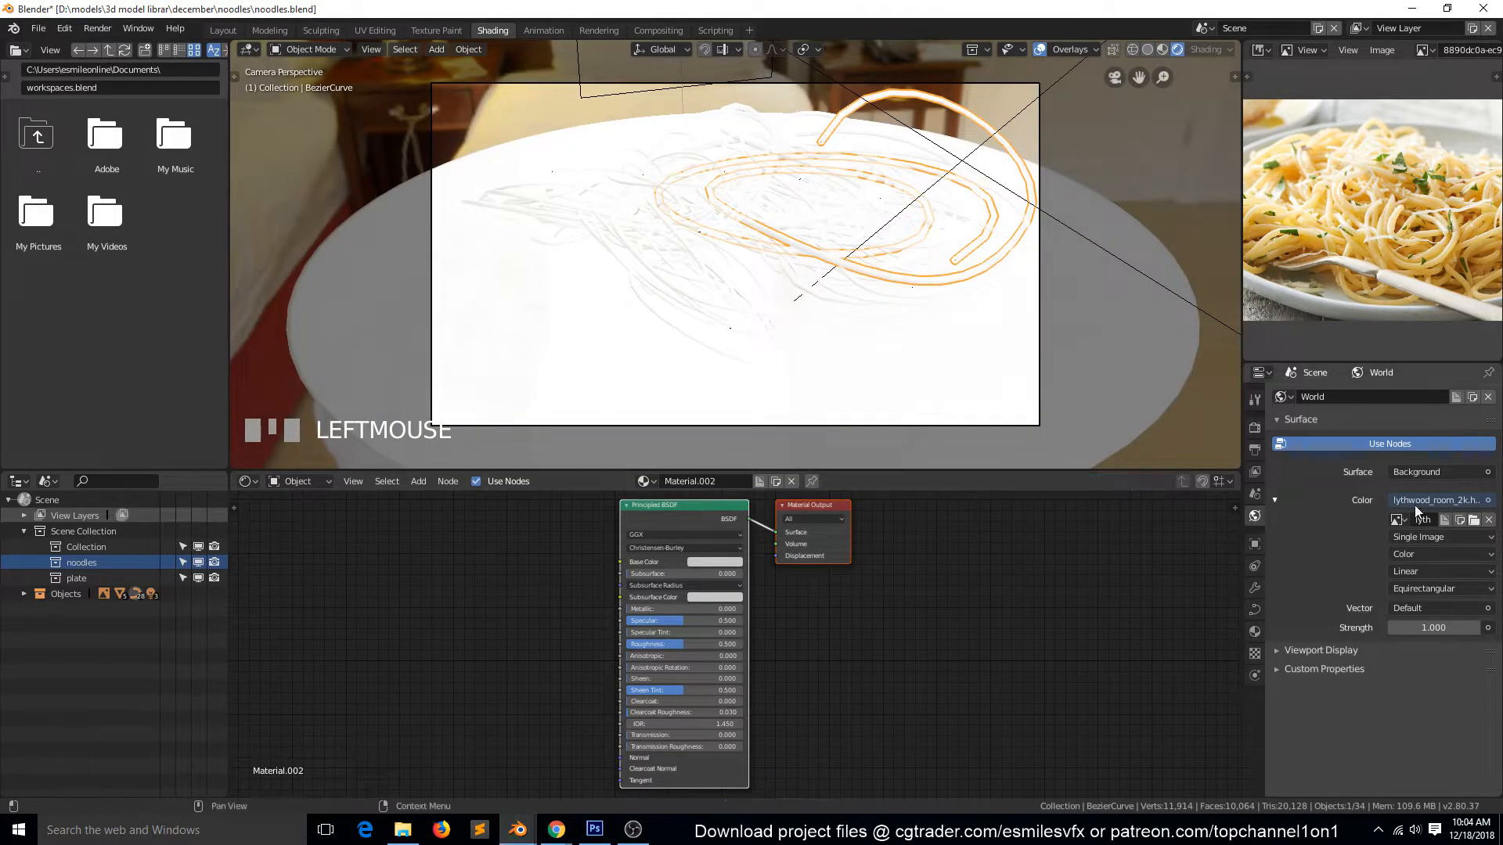
pyautogui.click(1255, 632)
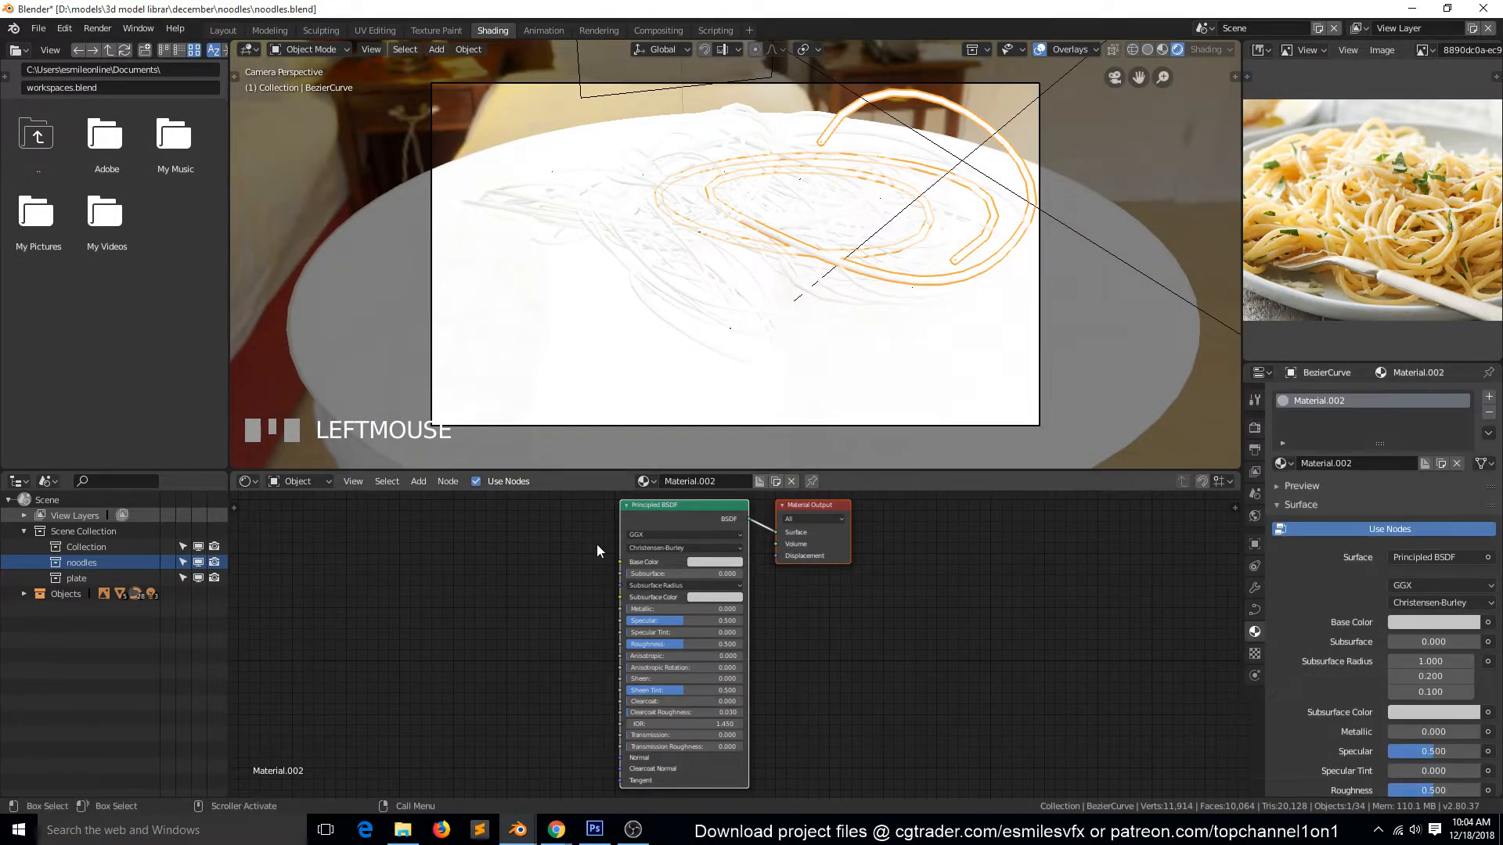
pyautogui.click(1255, 428)
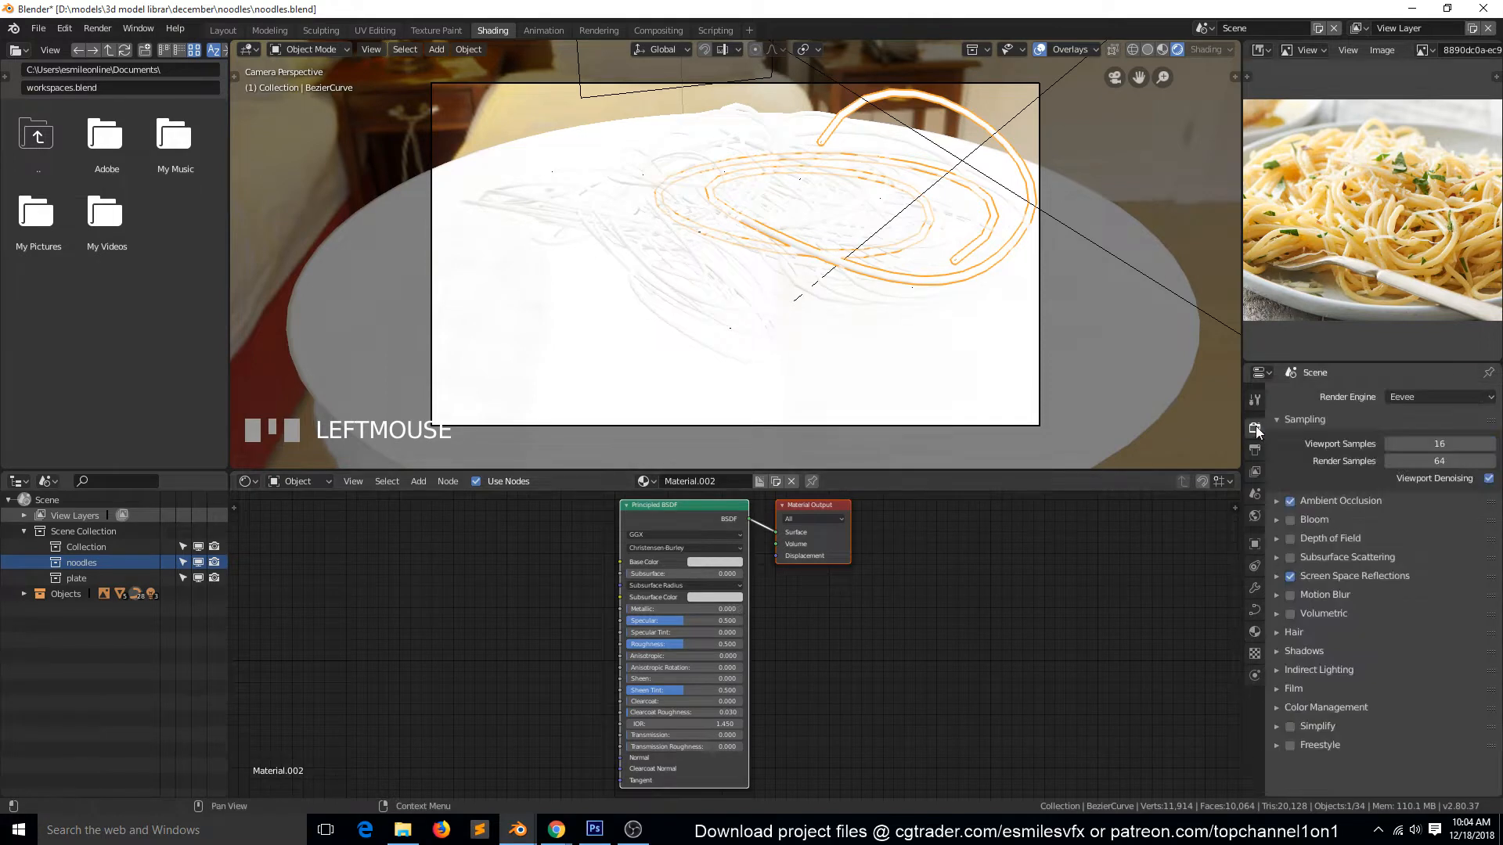
pyautogui.click(1290, 558)
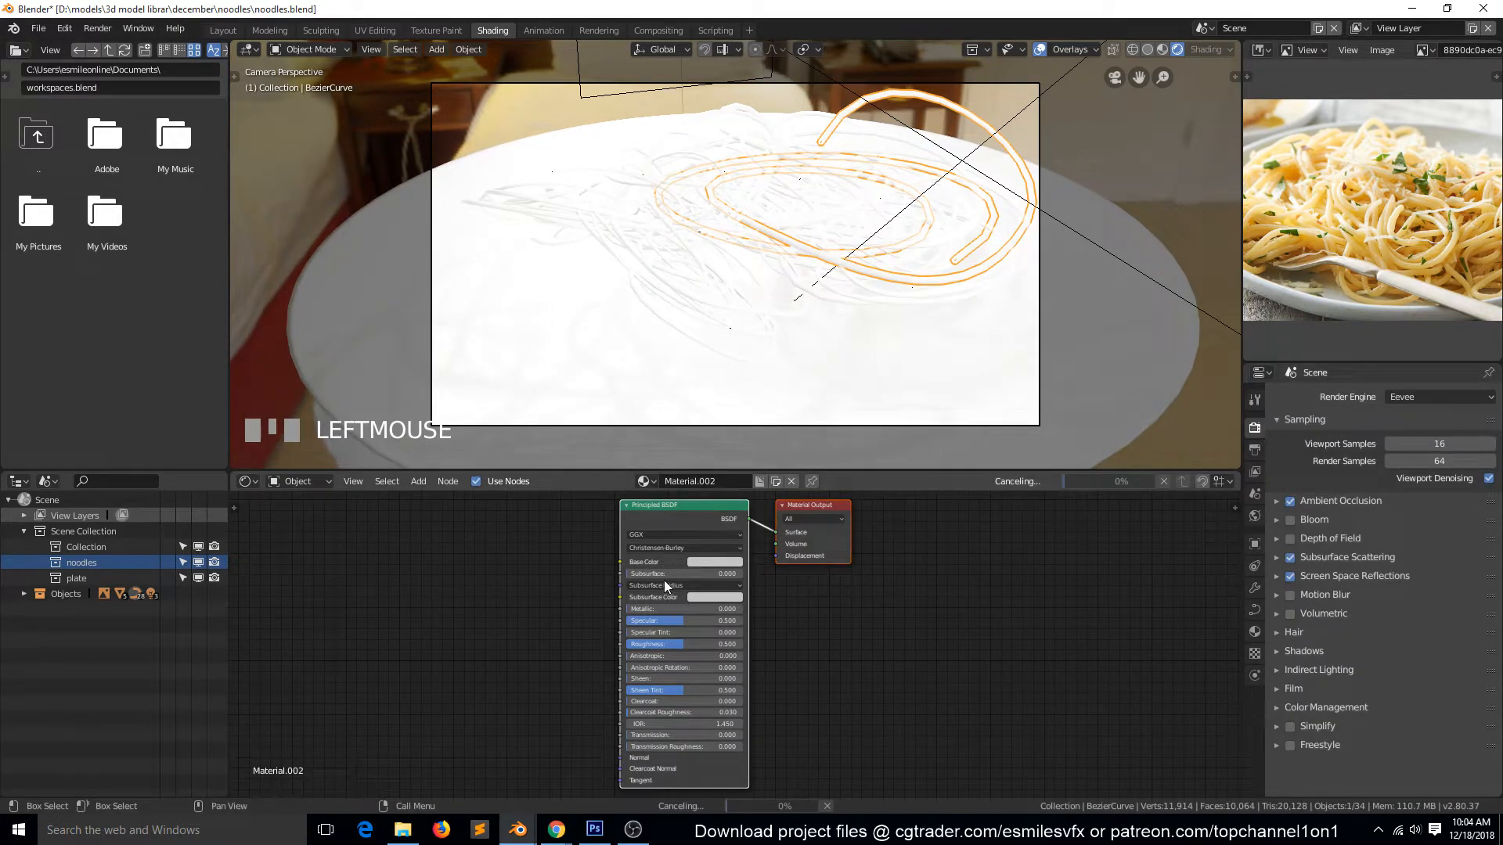
# - Set the noodle material's Base Color to orange, about R 0.800, G 0.156, B 0.000
pyautogui.click(715, 562)
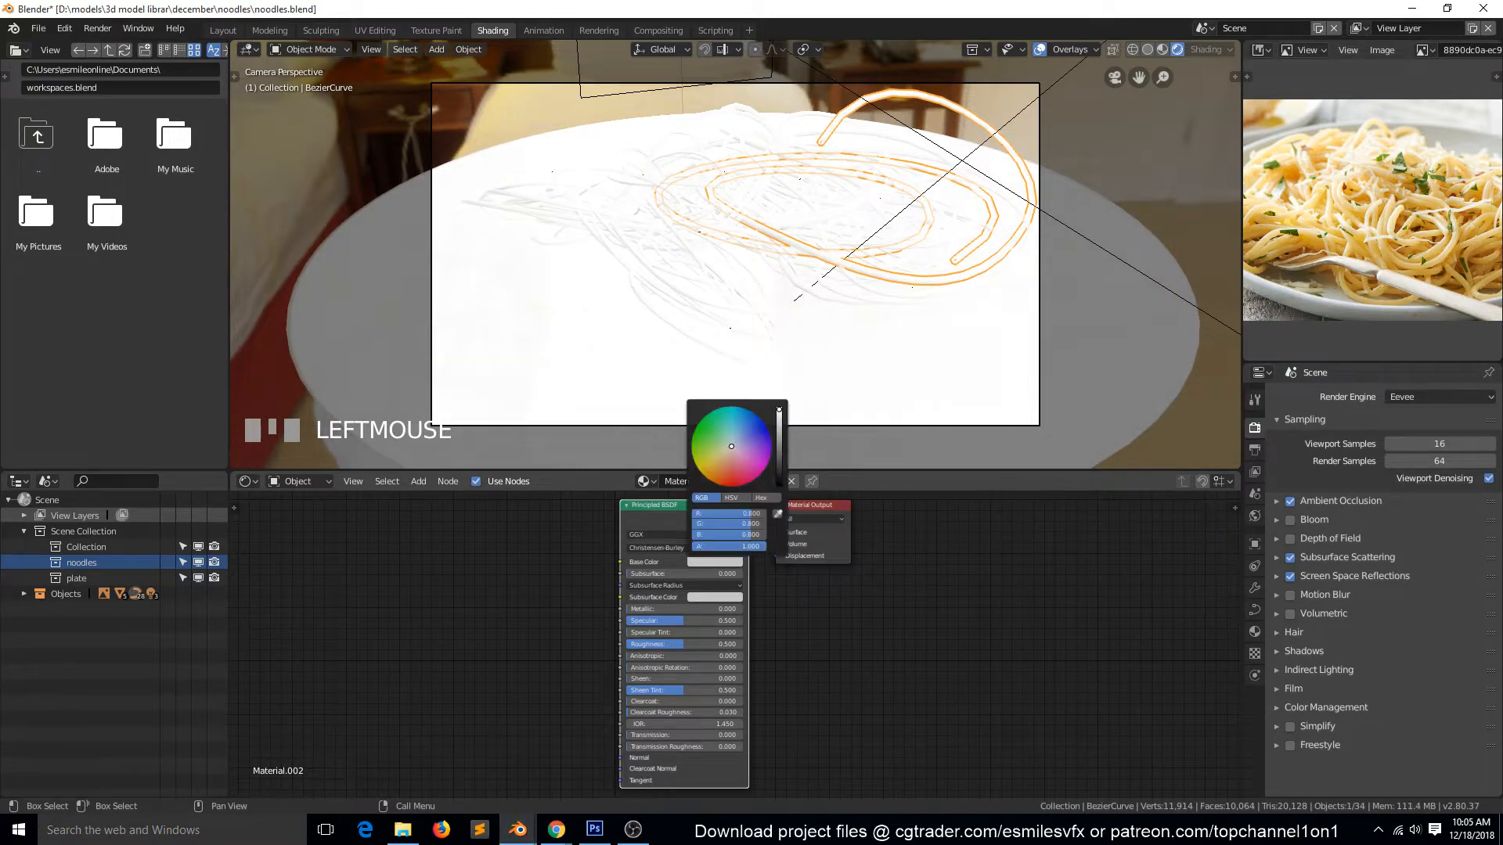
pyautogui.moveTo(757, 470); pyautogui.dragTo(708, 479)
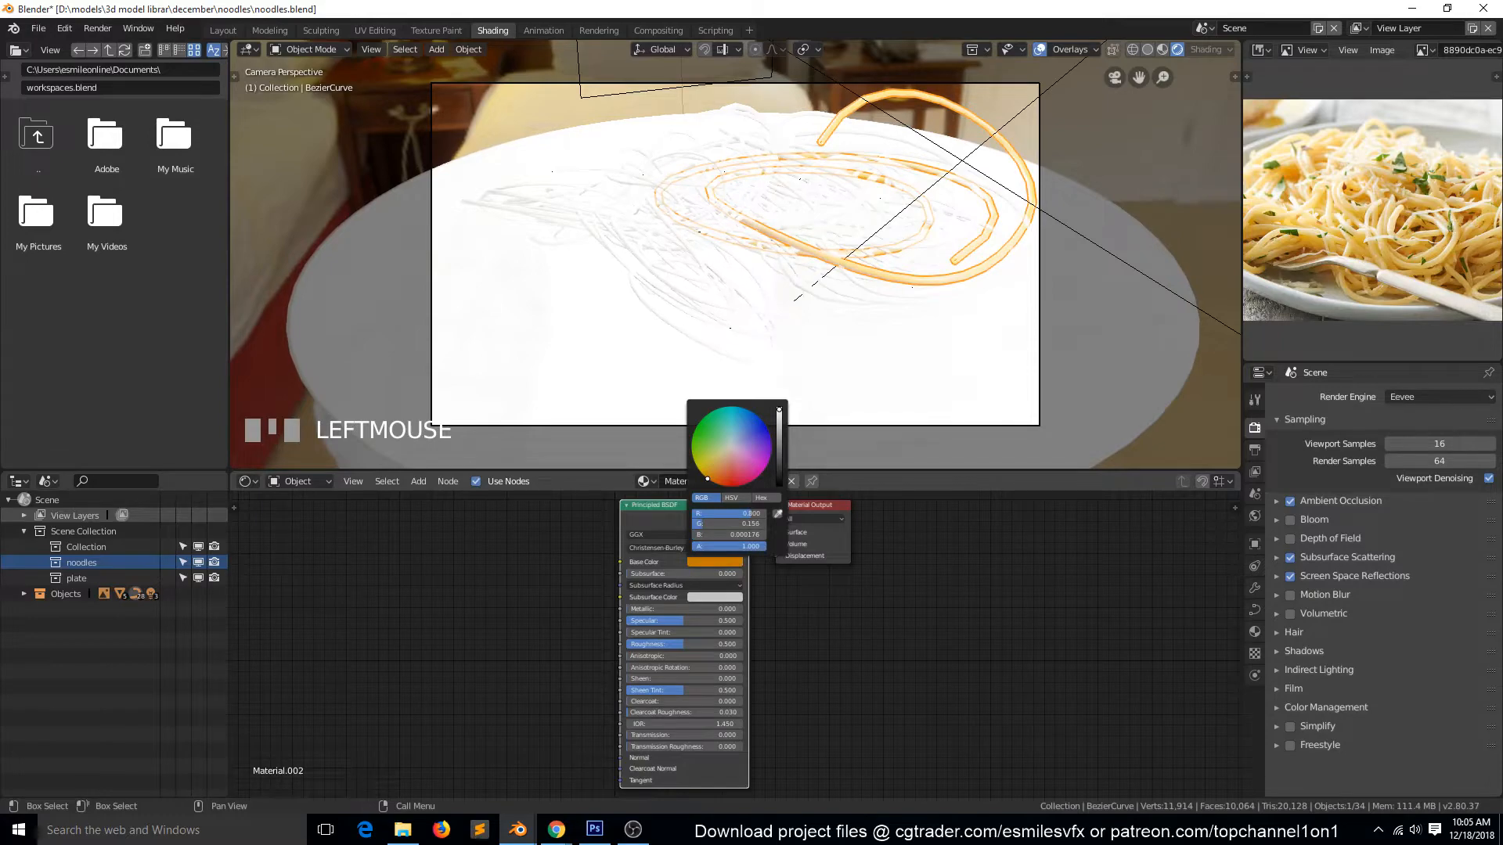
pyautogui.scroll(6, 859, 311)
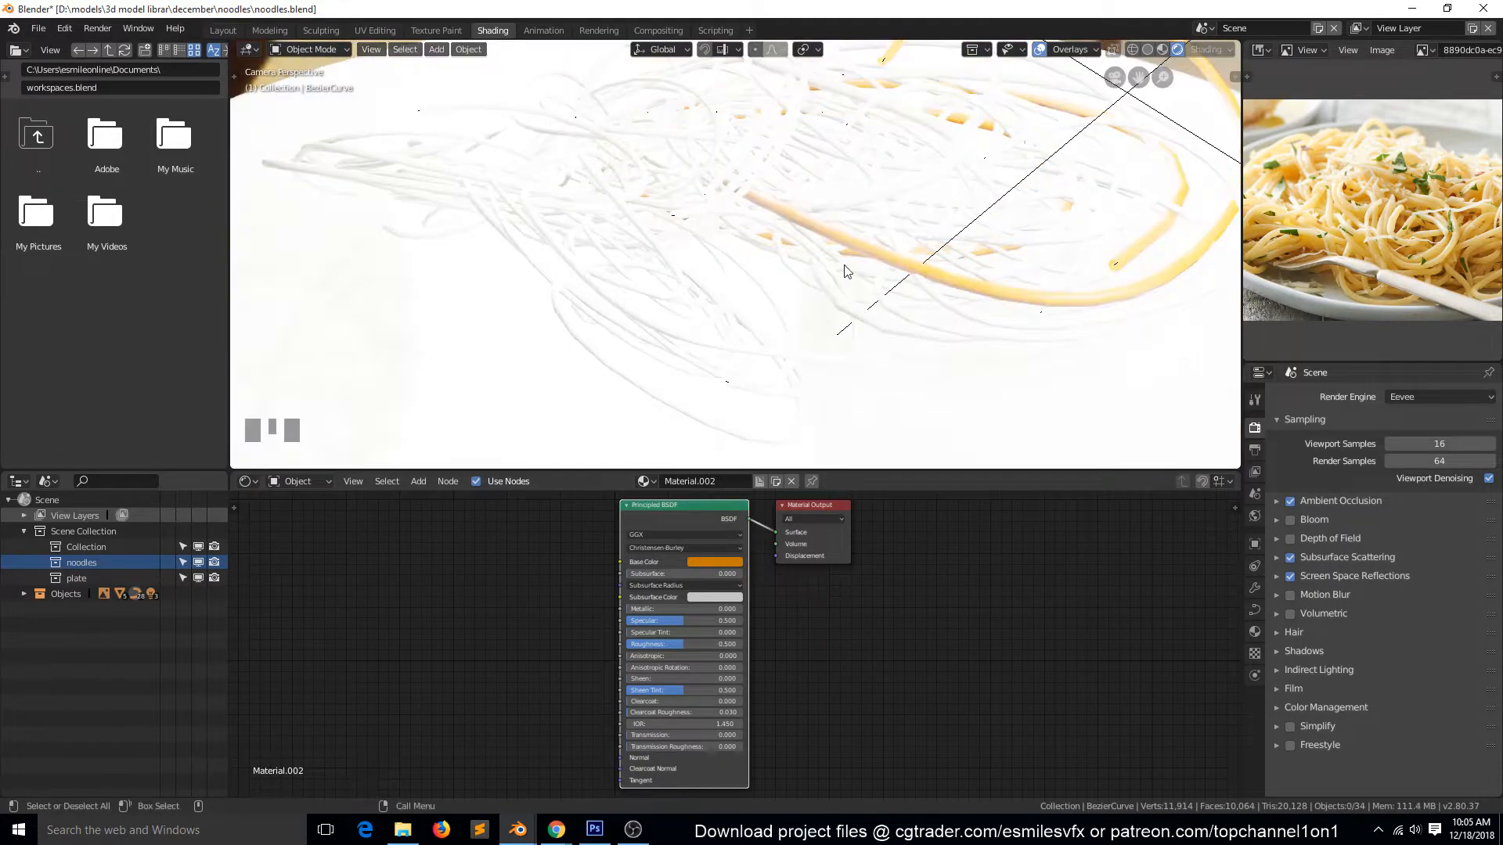
# - Switch the viewport from rendered to material-preview shading, deselect everything, and frame the noodles through the camera
pyautogui.scroll(-3, 845, 271)
pyautogui.moveTo(845, 289); pyautogui.dragTo(661, 298, button='middle')
pyautogui.press('`')
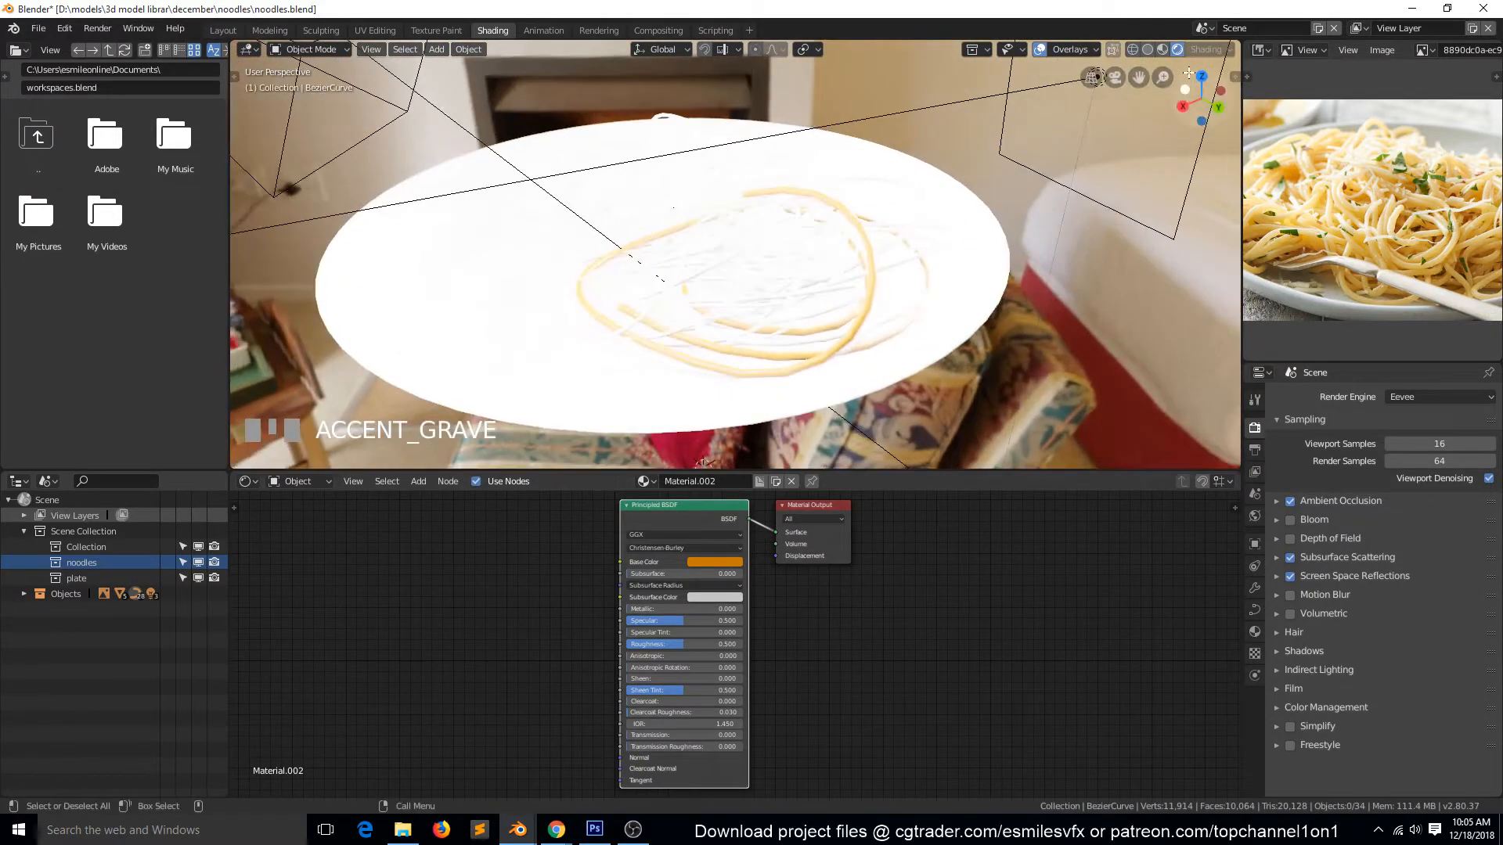
pyautogui.click(1163, 49)
pyautogui.moveTo(1055, 127)
pyautogui.mouseDown(button='middle')
pyautogui.moveTo(1077, 200)
pyautogui.moveTo(1124, 133)
pyautogui.mouseUp(button='middle')
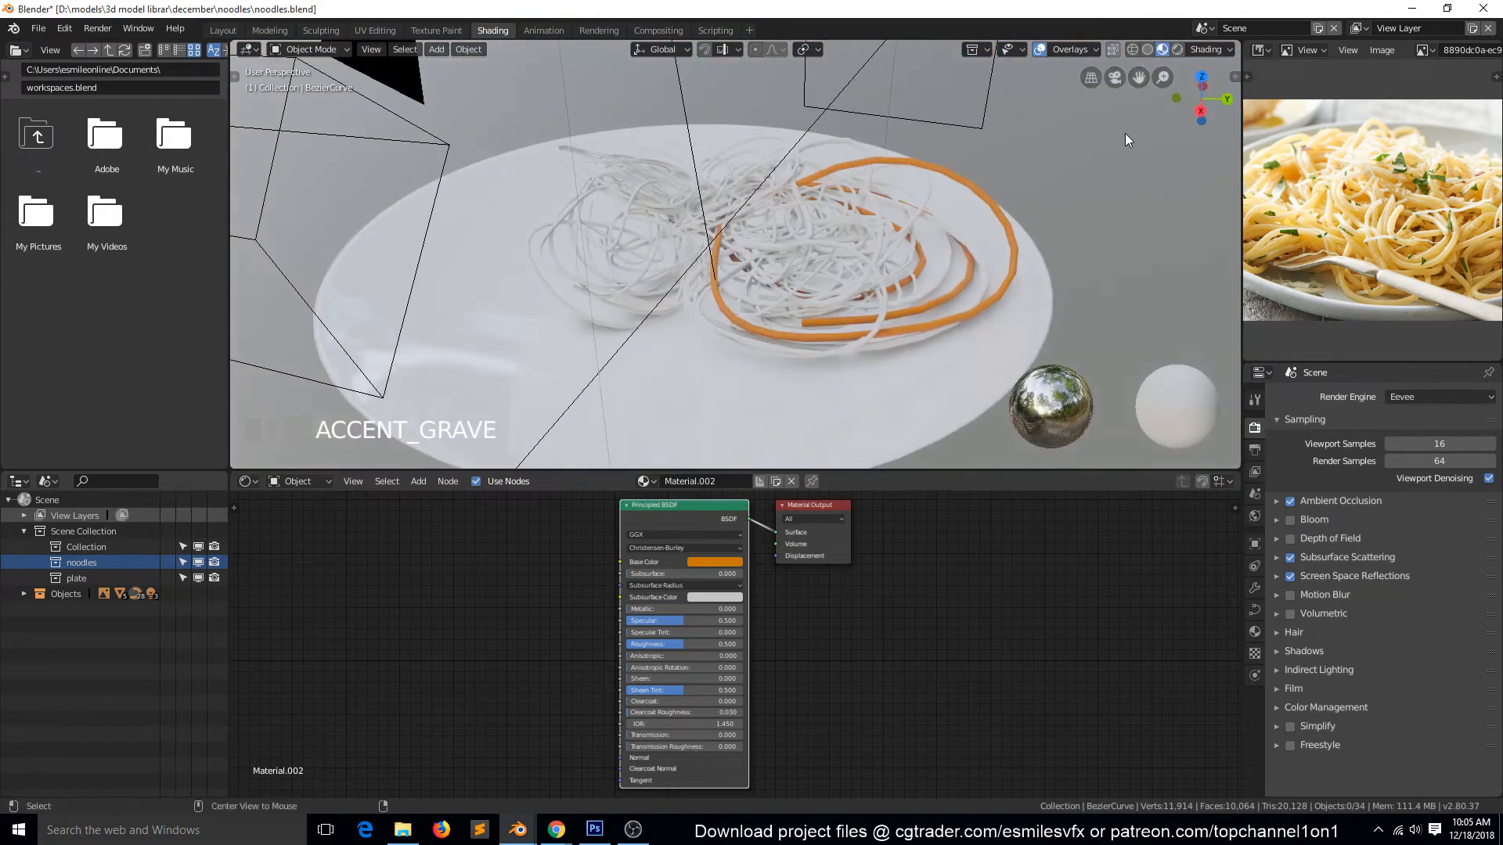
pyautogui.press('a')
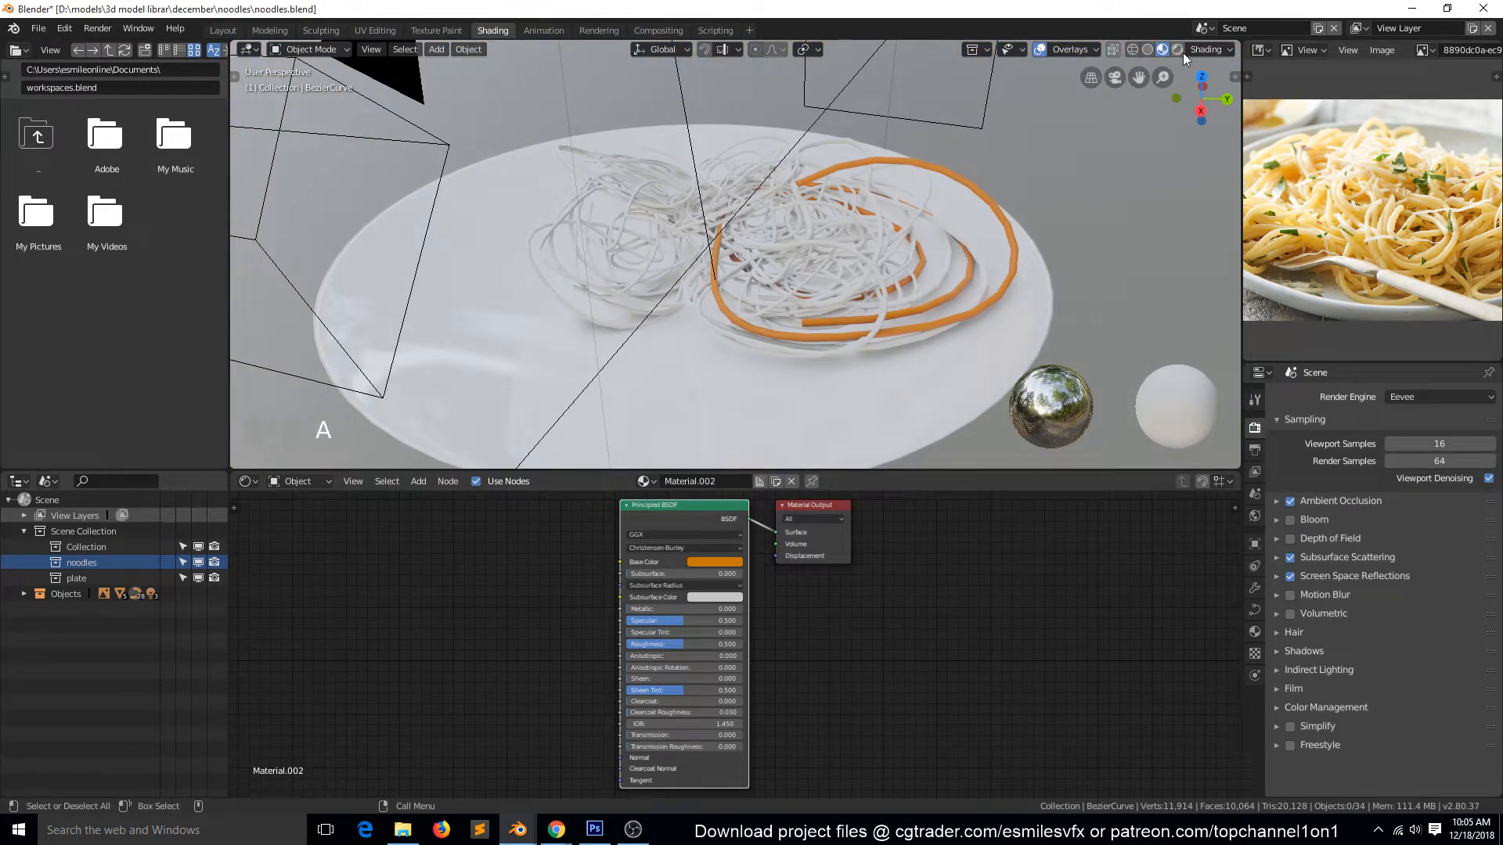
pyautogui.press('KP_0')
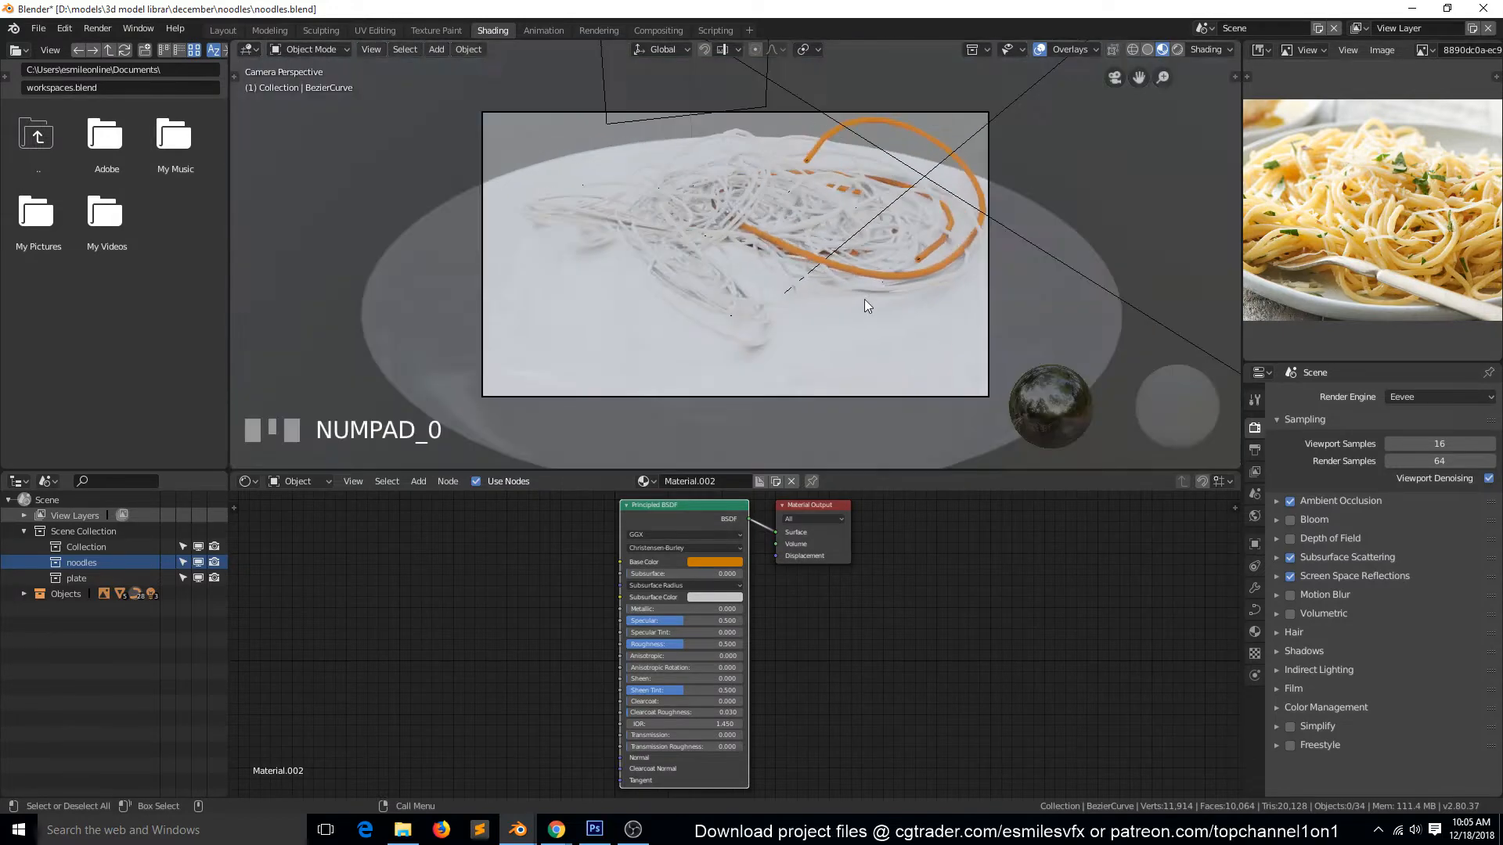
pyautogui.scroll(2, 890, 261)
pyautogui.scroll(1, 851, 294)
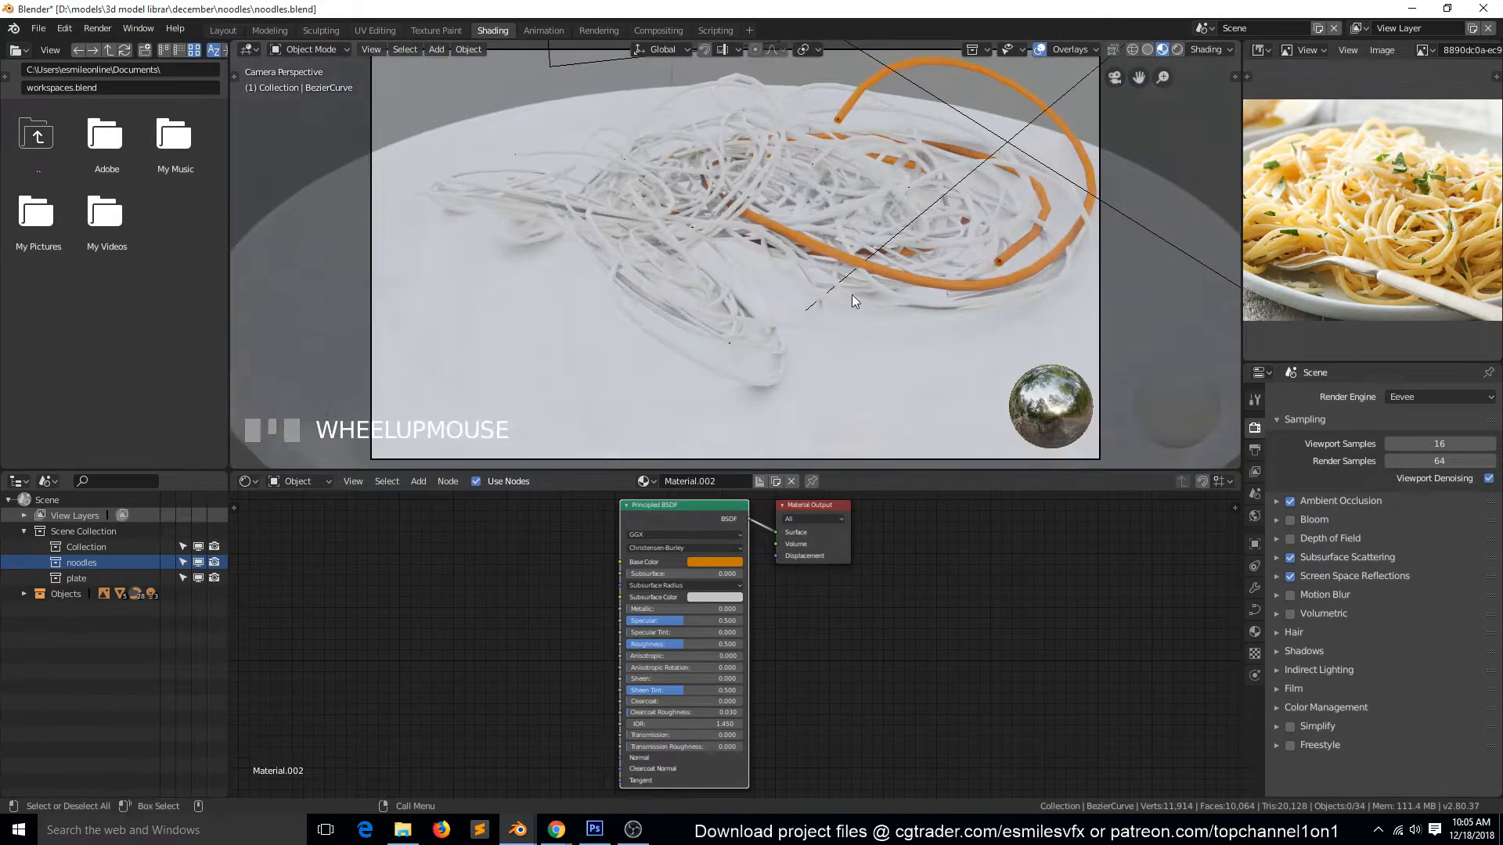
pyautogui.scroll(1, 924, 287)
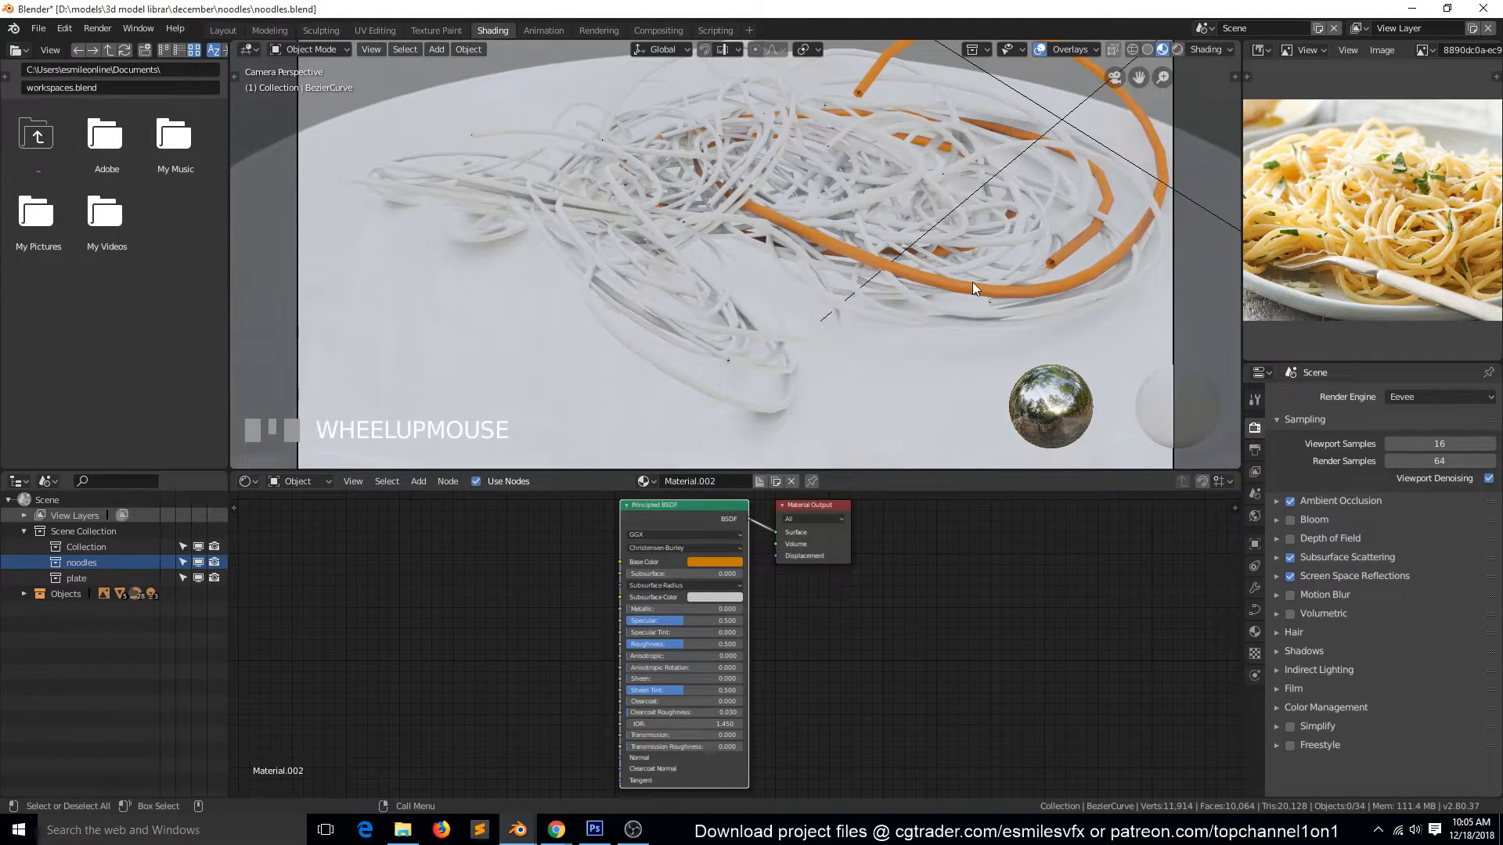
# - Give the long coloured noodle's material a Subsurface value of 0.710 and an orange Subsurface Color
pyautogui.click(975, 285)
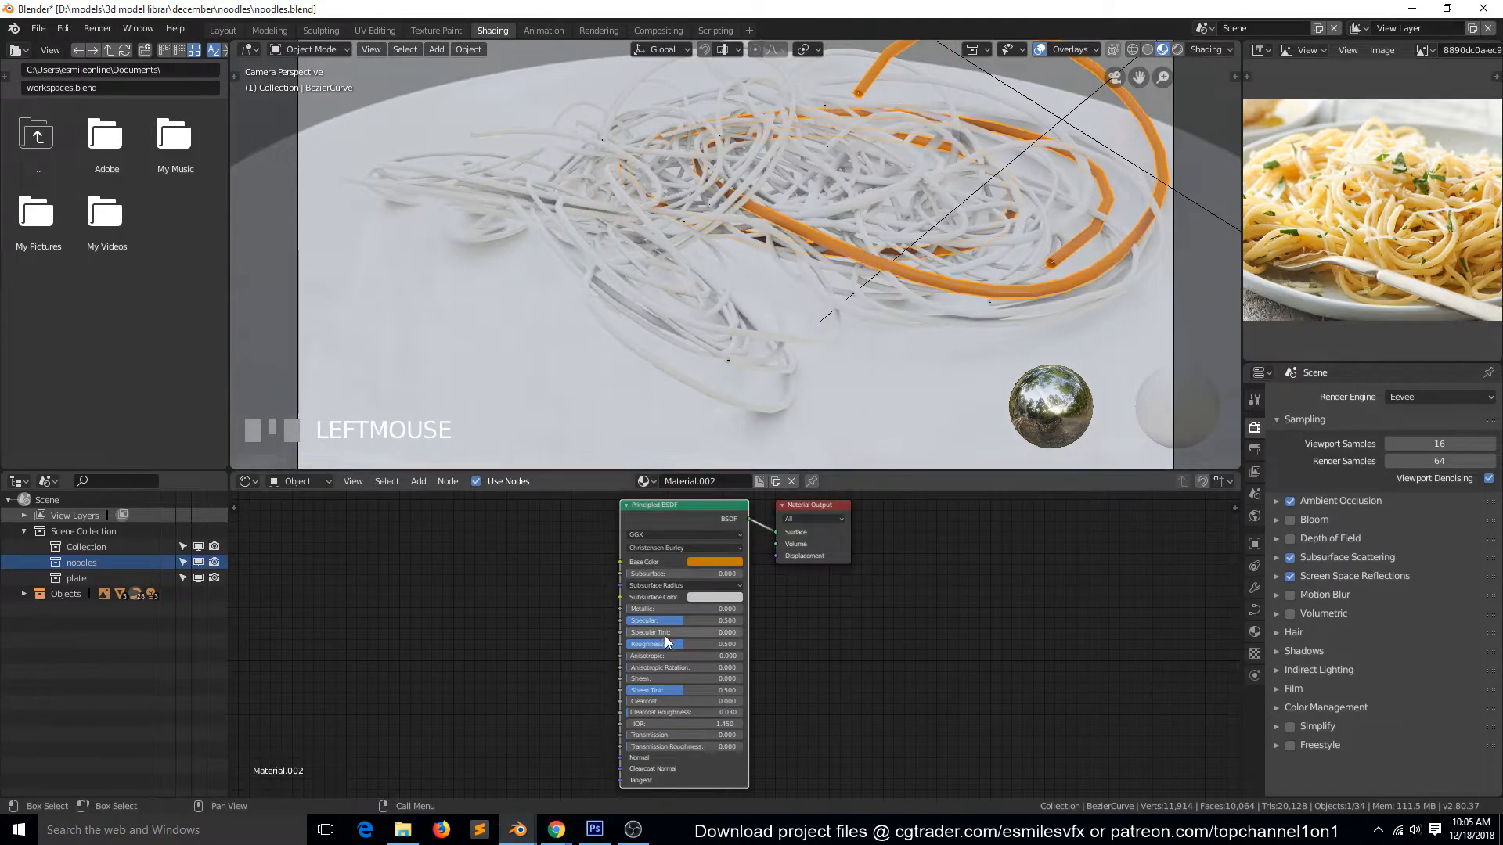
pyautogui.scroll(1, 664, 636)
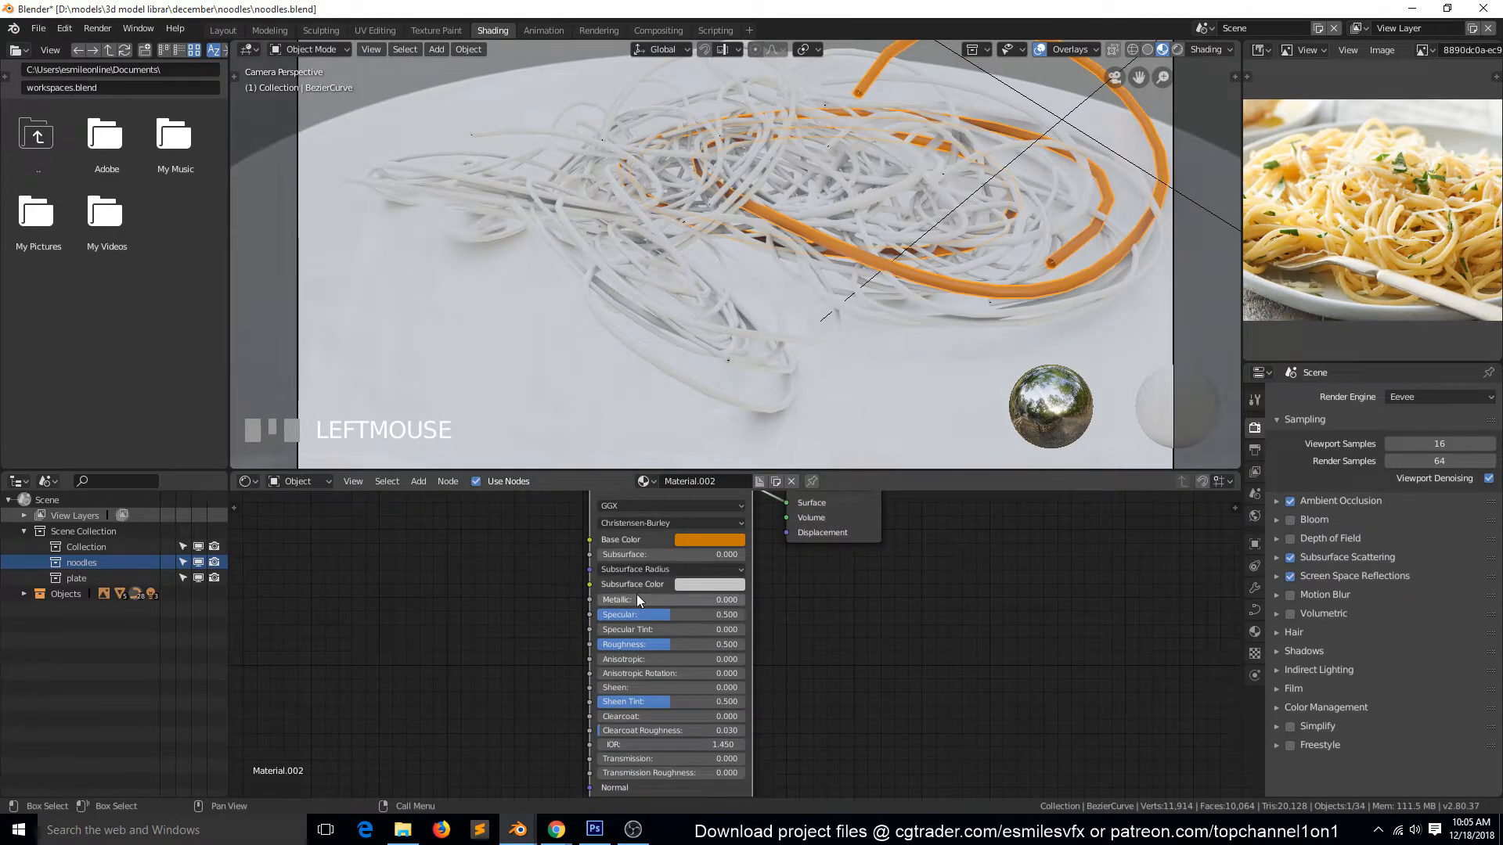
pyautogui.moveTo(617, 553); pyautogui.dragTo(704, 557)
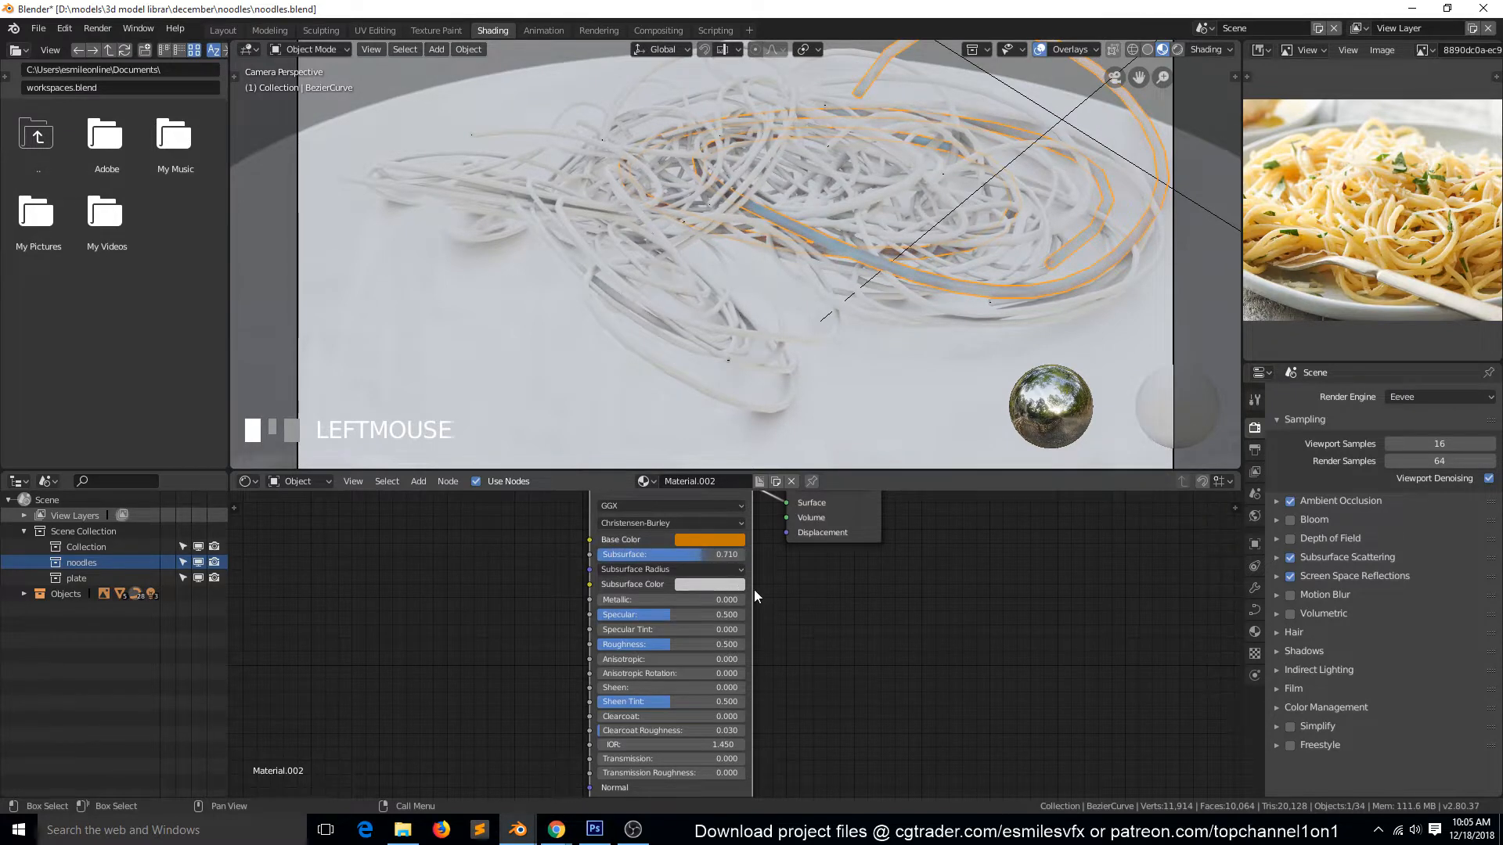
pyautogui.click(701, 588)
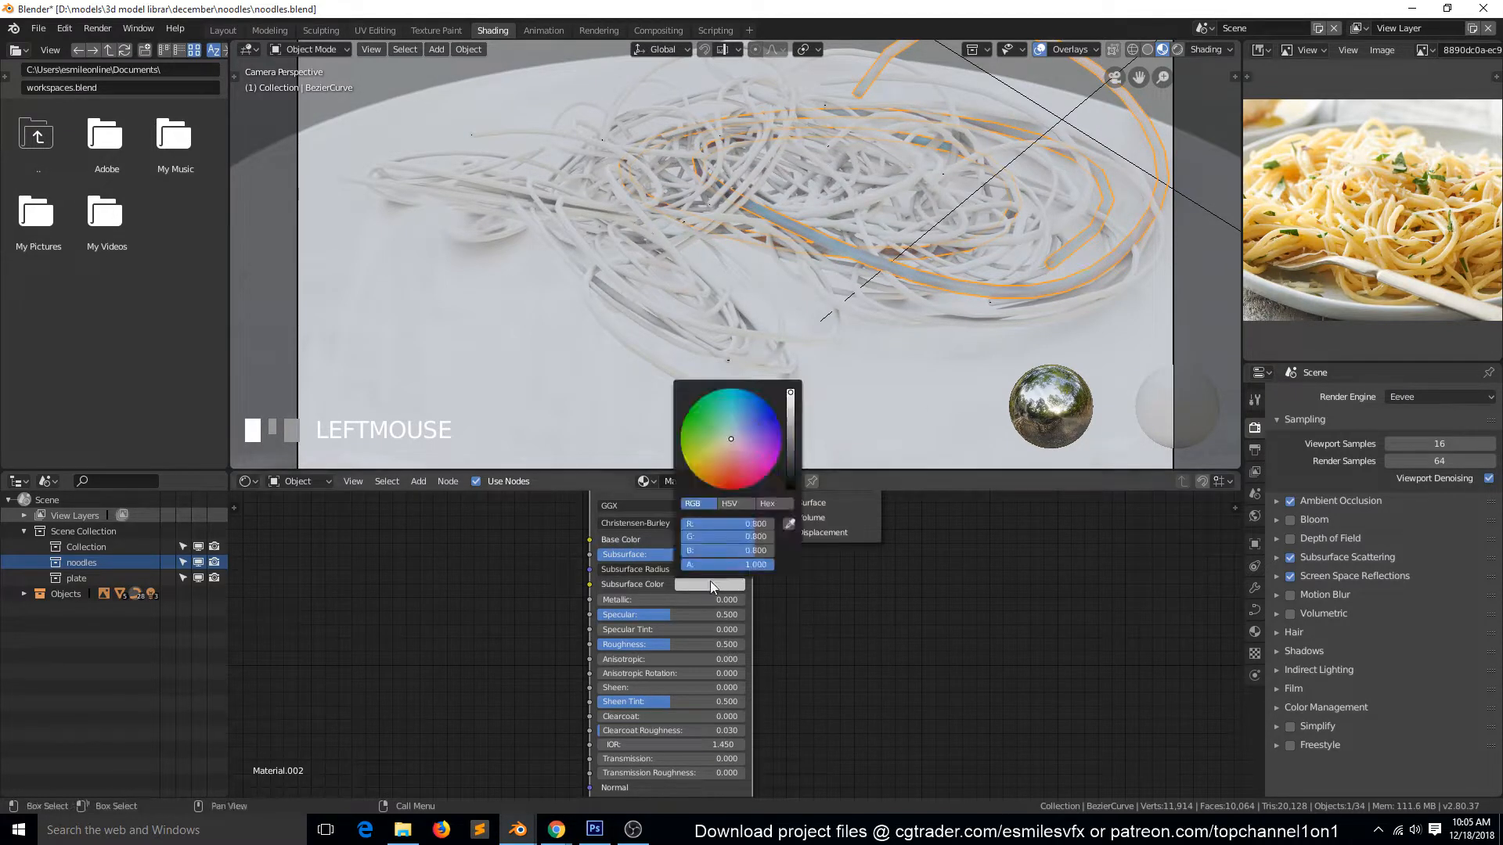
pyautogui.moveTo(706, 454)
pyautogui.mouseDown()
pyautogui.moveTo(709, 484)
pyautogui.moveTo(697, 477)
pyautogui.mouseUp()
# - Set the noodle material's Roughness to 0.243 and its Clearcoat to 1.000
pyautogui.press('a')
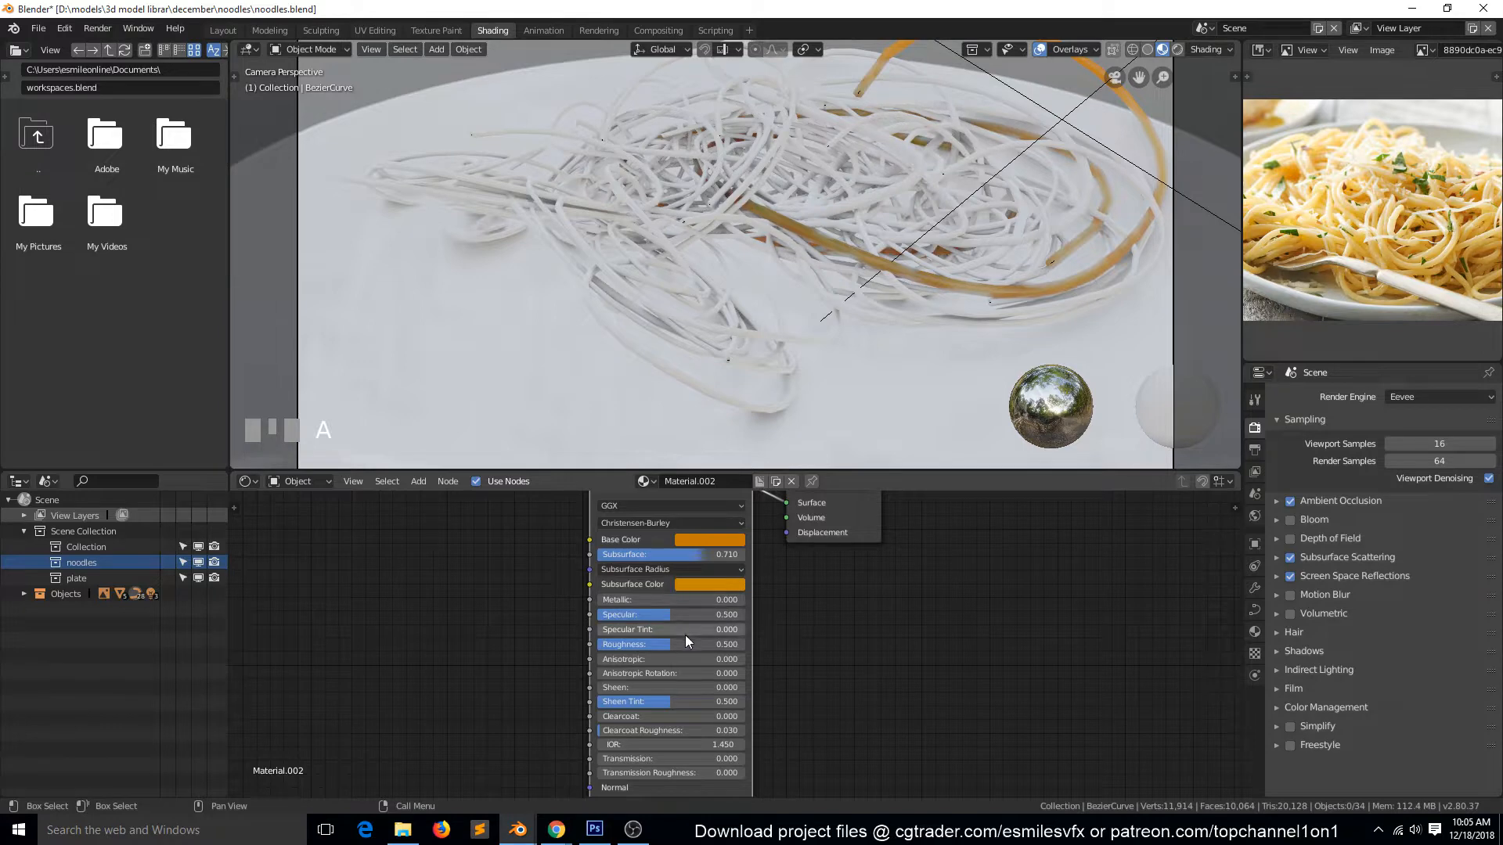
pyautogui.moveTo(655, 645)
pyautogui.mouseDown()
pyautogui.moveTo(599, 644)
pyautogui.moveTo(652, 646)
pyautogui.mouseUp()
pyautogui.moveTo(609, 716); pyautogui.dragTo(744, 716)
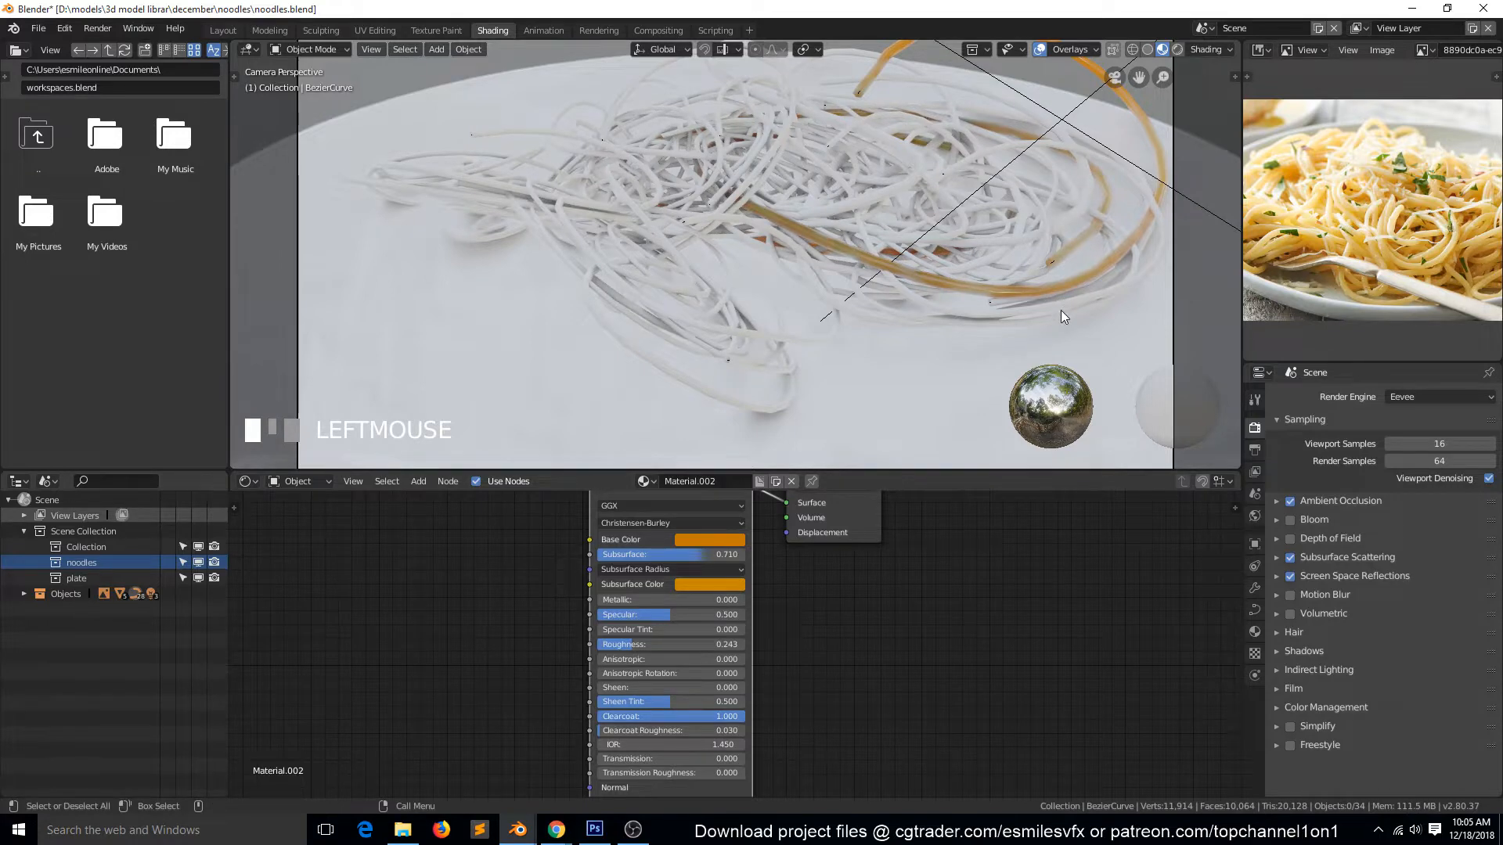
# - Shift the noodle material's Base Color from orange to a golden yellow
pyautogui.scroll(-3, 1070, 268)
pyautogui.scroll(1, 1070, 269)
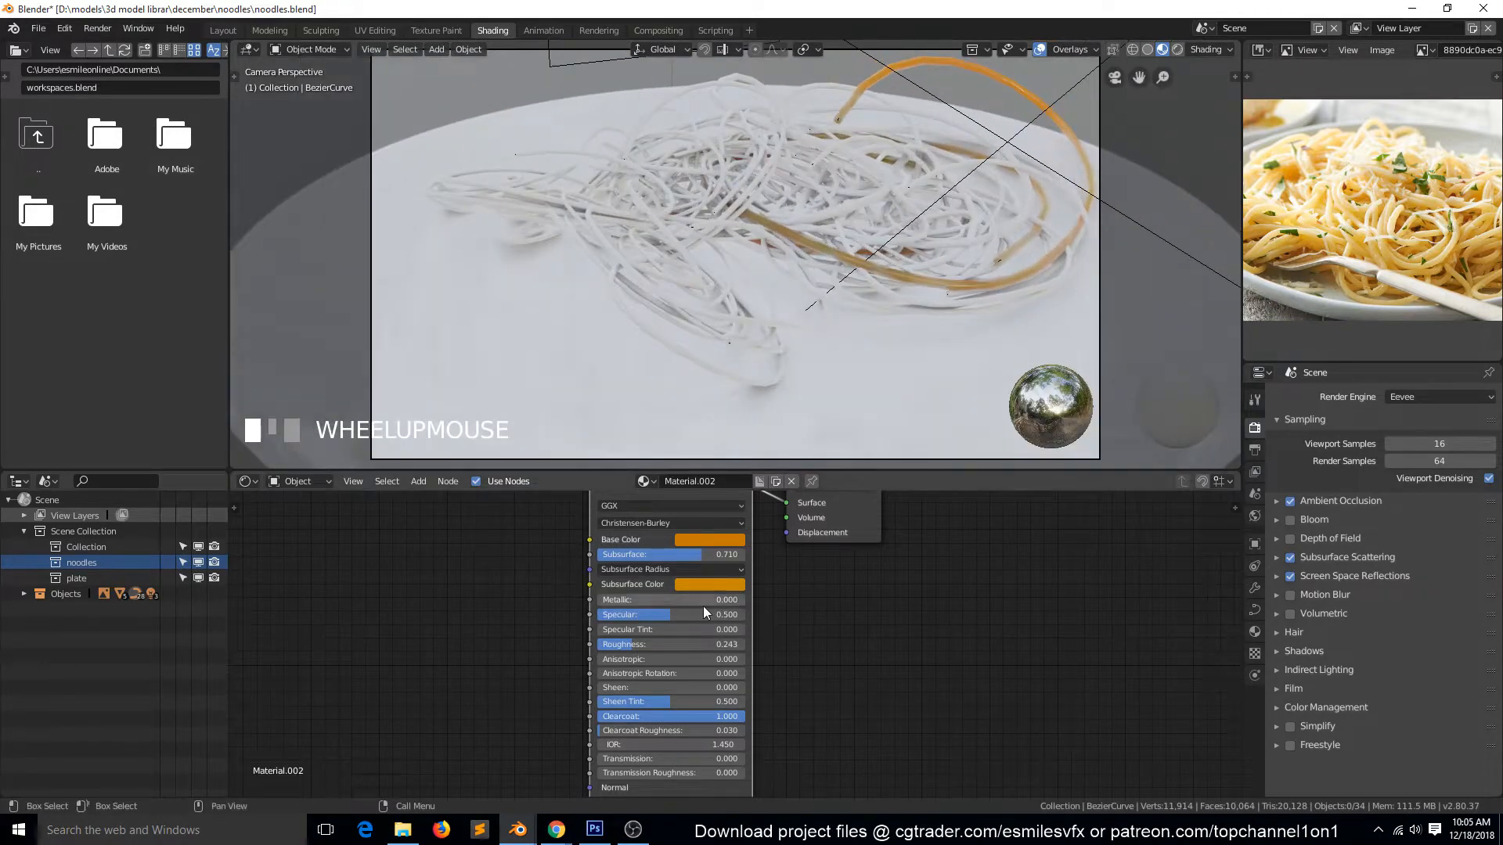
pyautogui.click(726, 538)
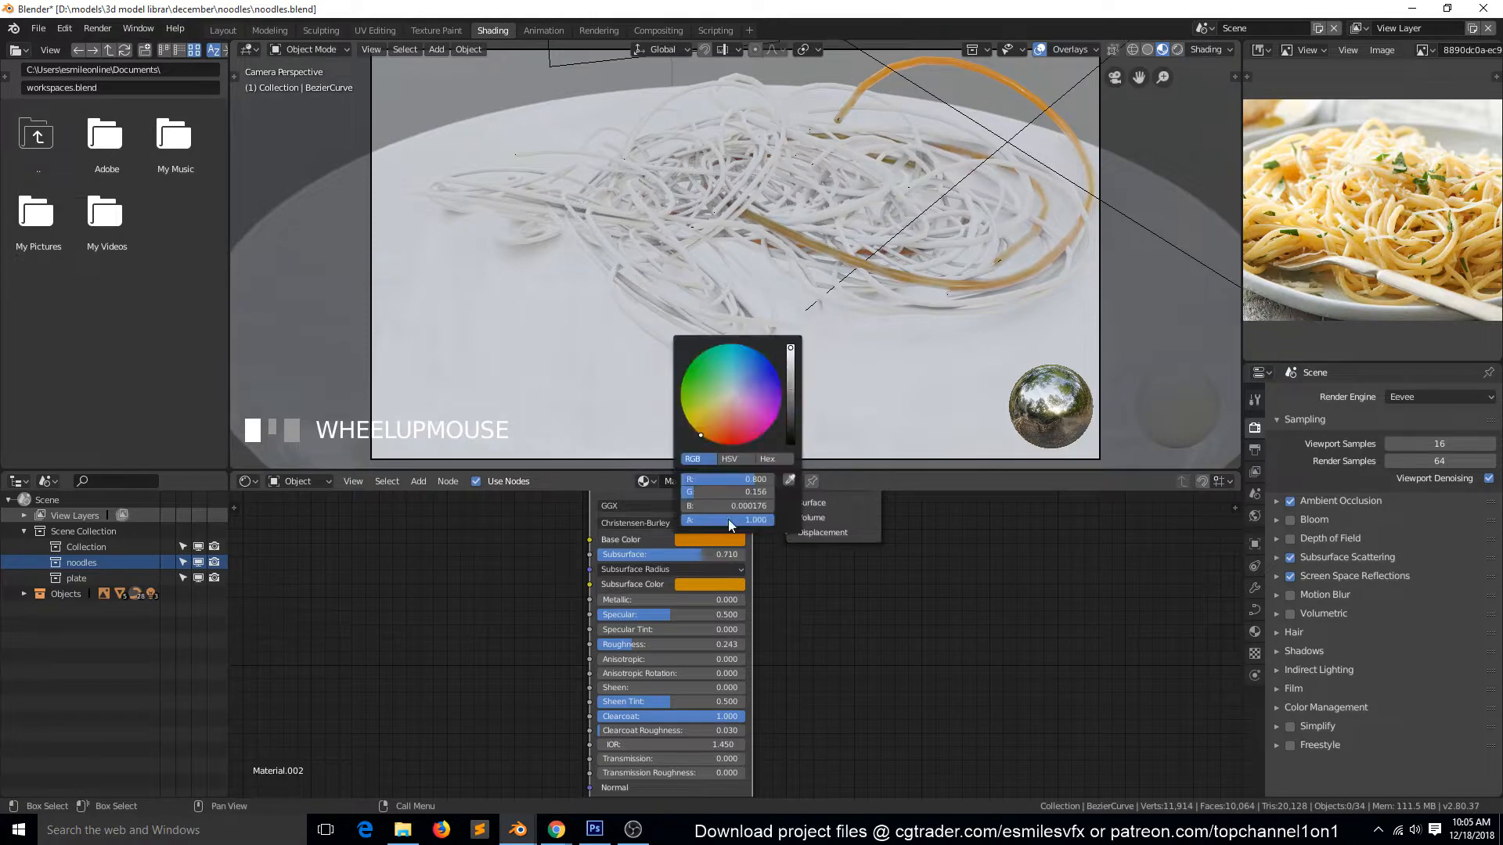
pyautogui.moveTo(697, 429)
pyautogui.mouseDown()
pyautogui.moveTo(708, 416)
pyautogui.moveTo(696, 421)
pyautogui.mouseUp()
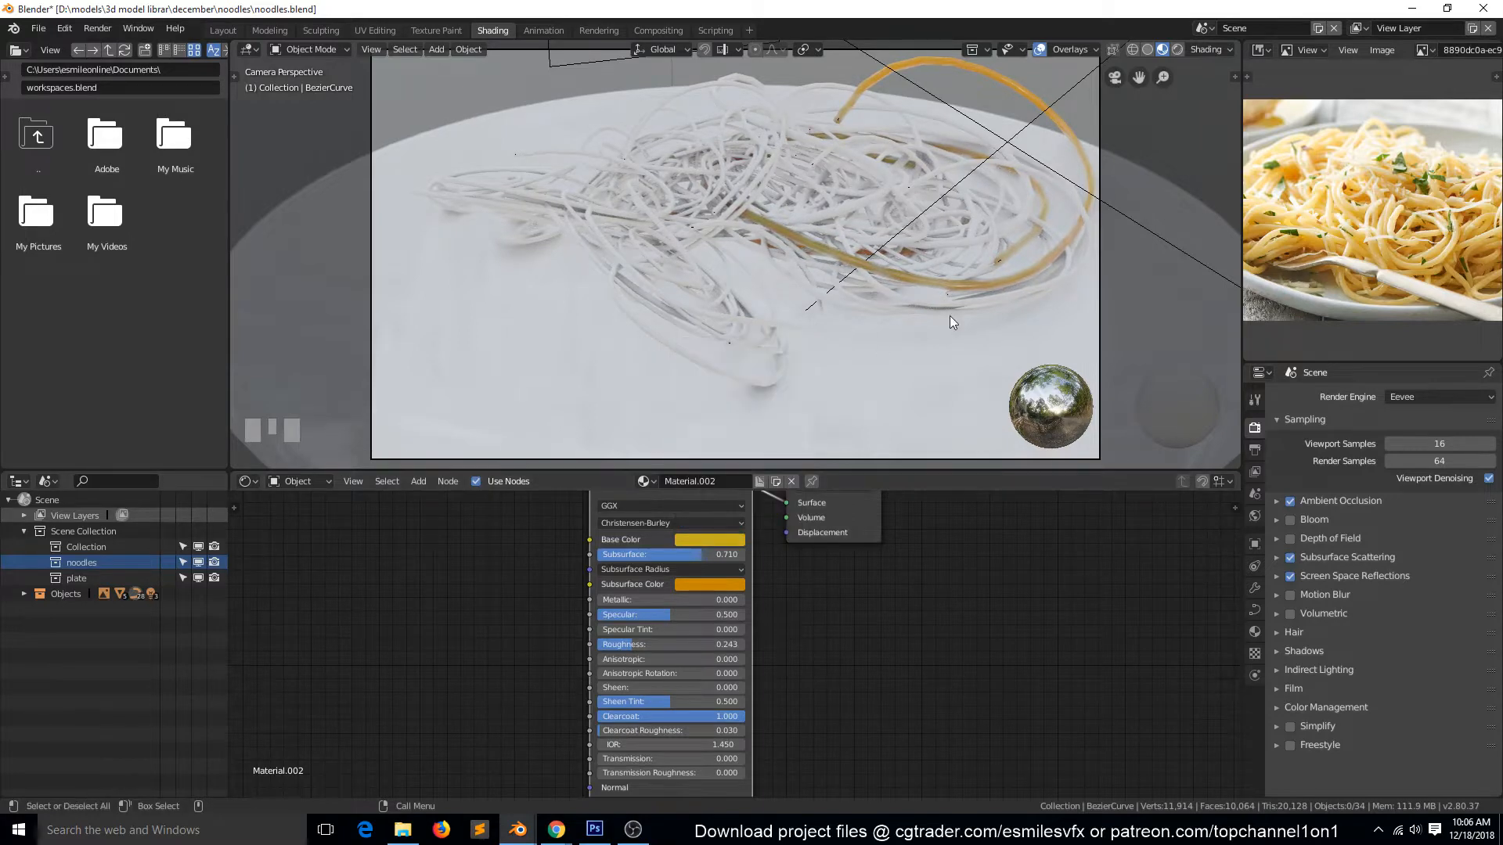
# - Turn on Scene Lights for the material-preview shading in the viewport
pyautogui.scroll(-2, 825, 256)
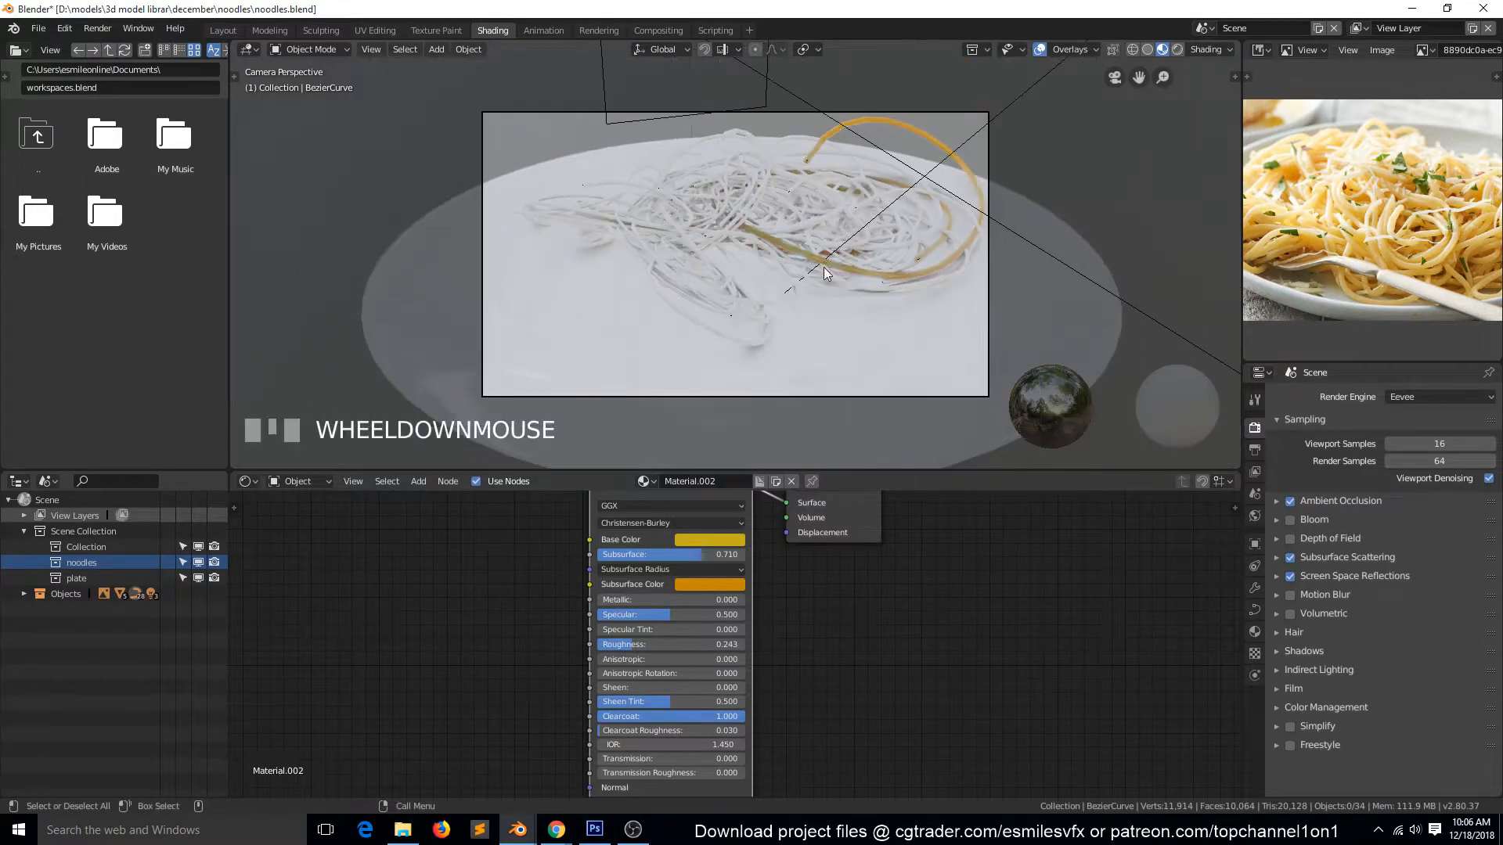
pyautogui.scroll(1, 824, 266)
pyautogui.click(1205, 49)
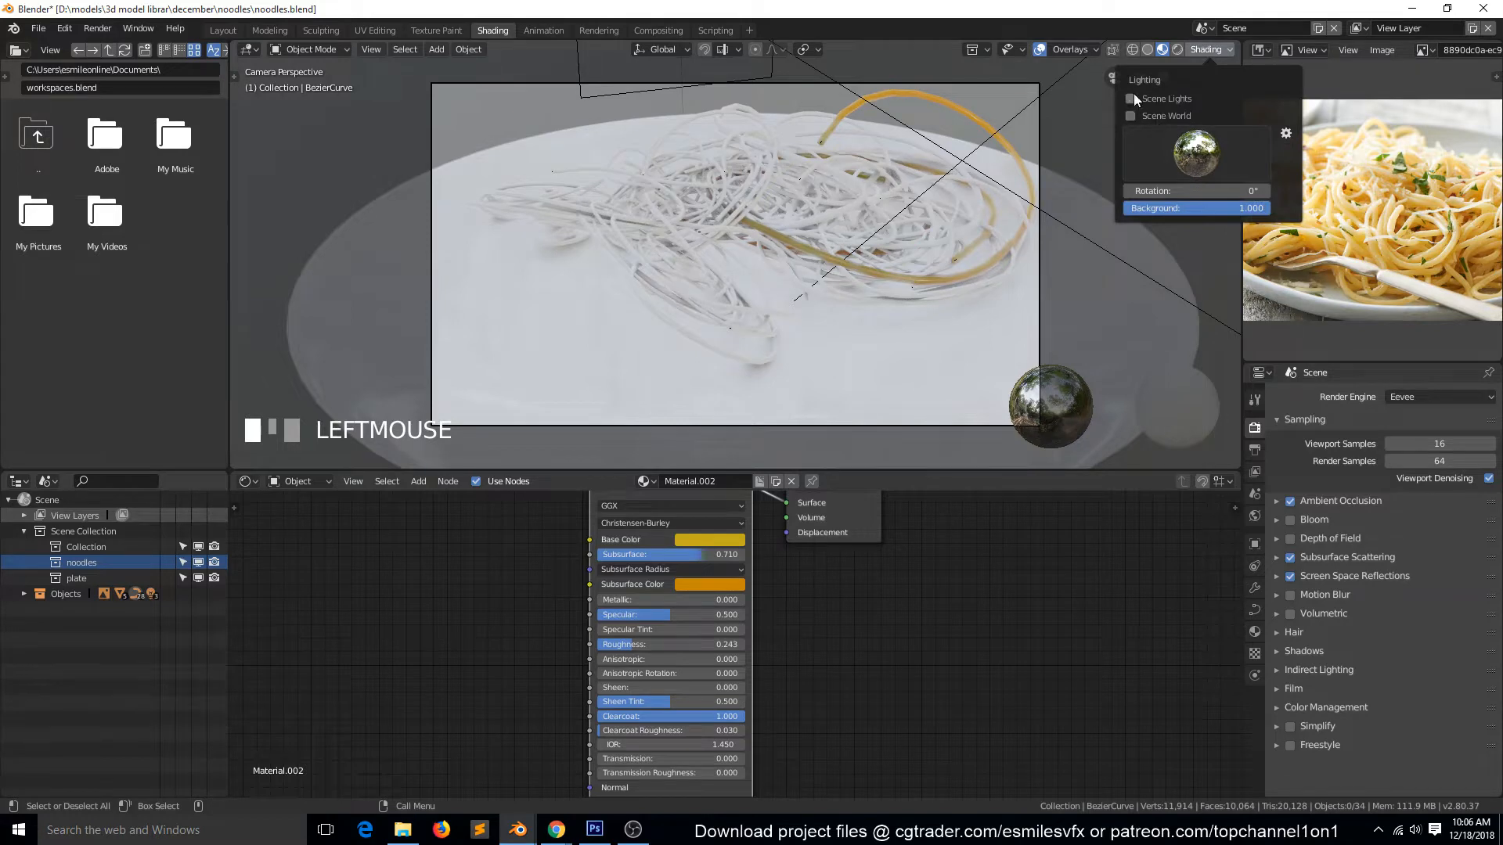
pyautogui.click(1132, 97)
# - Change the energy of the Area.001 light above the plate
pyautogui.click(672, 93)
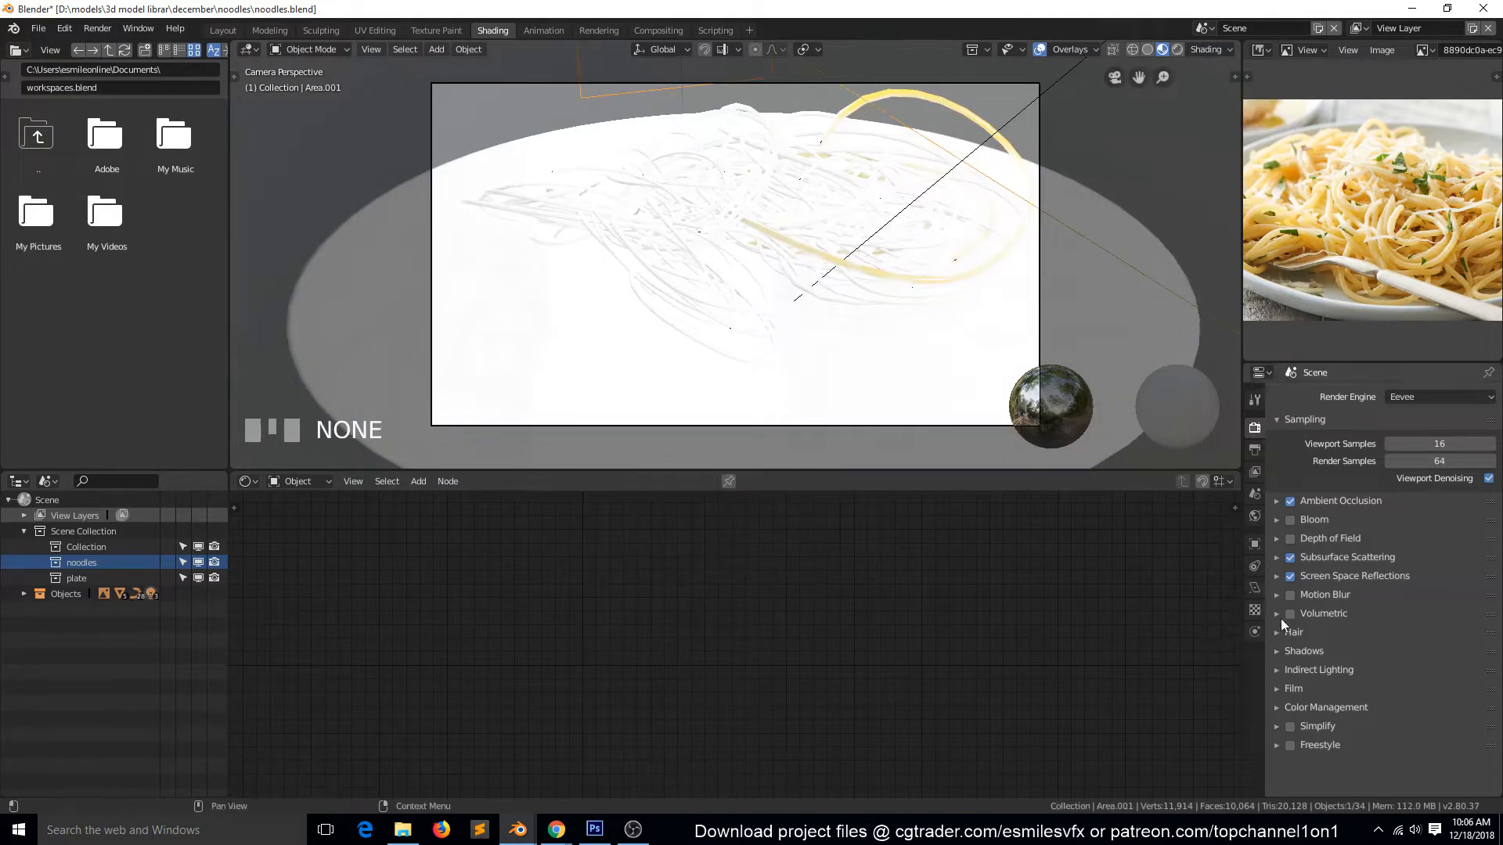
pyautogui.click(1254, 587)
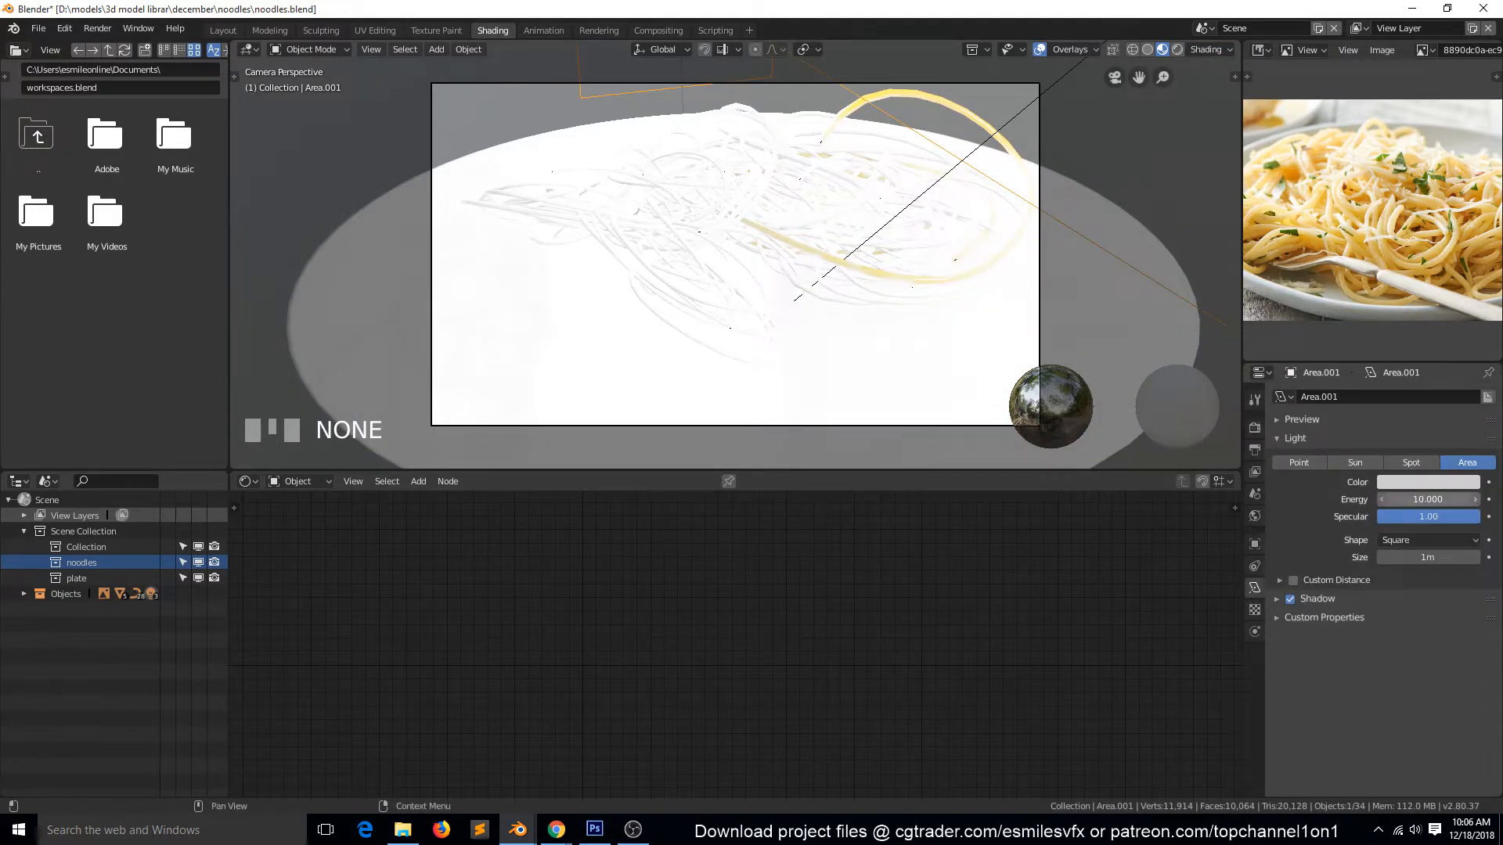
pyautogui.click(1420, 501)
pyautogui.write('1.0')
pyautogui.press('BackSpace')
pyautogui.press('BackSpace')
pyautogui.write('3')
pyautogui.click(1440, 740)
# - Set the energy of the second area light, Area, to 2 and save the file
pyautogui.click(1027, 105)
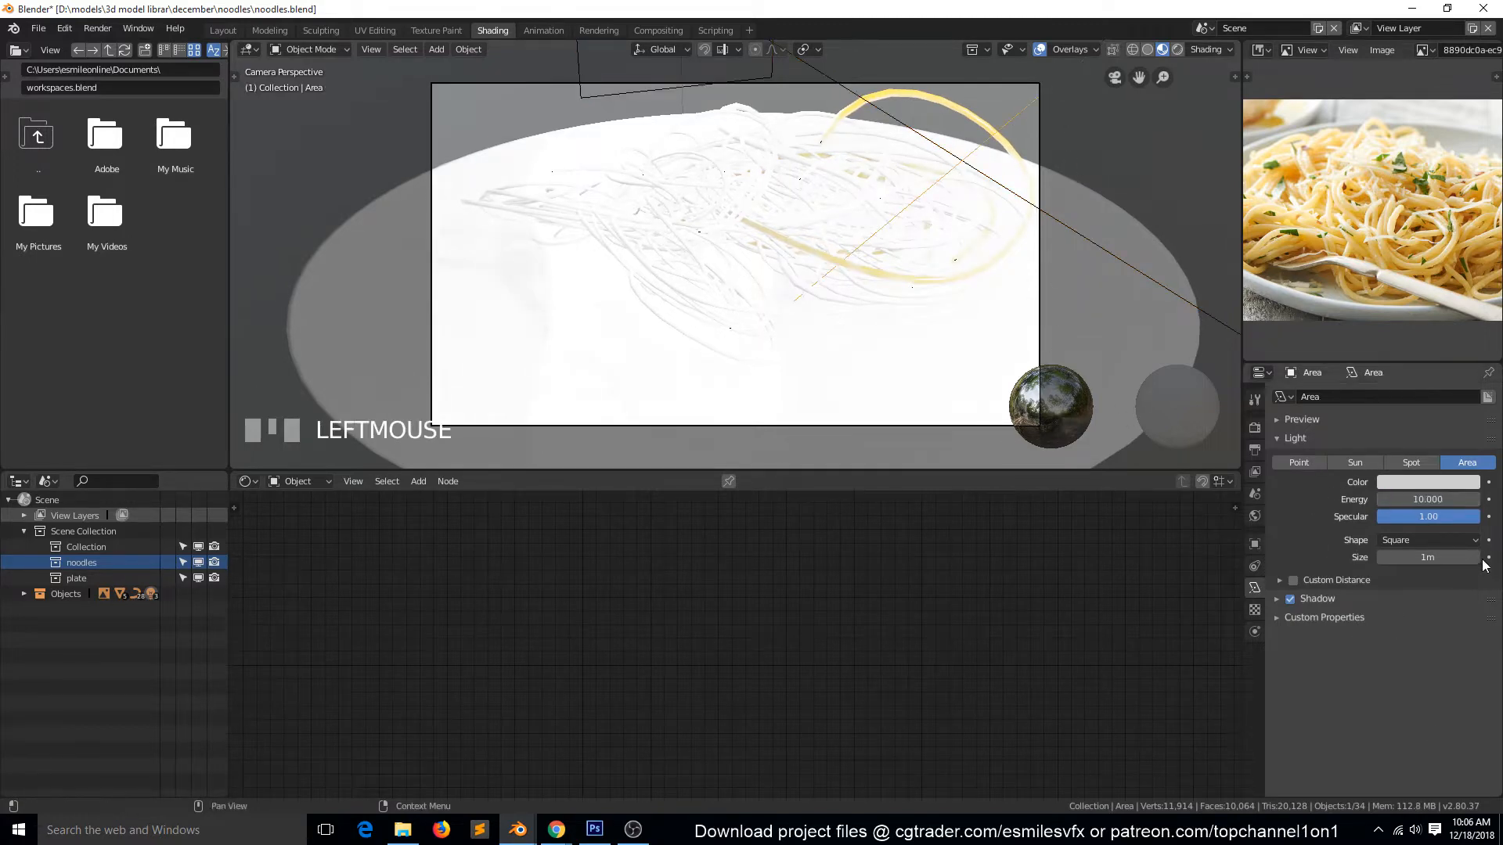
pyautogui.click(1434, 501)
pyautogui.write('2')
pyautogui.press('Return')
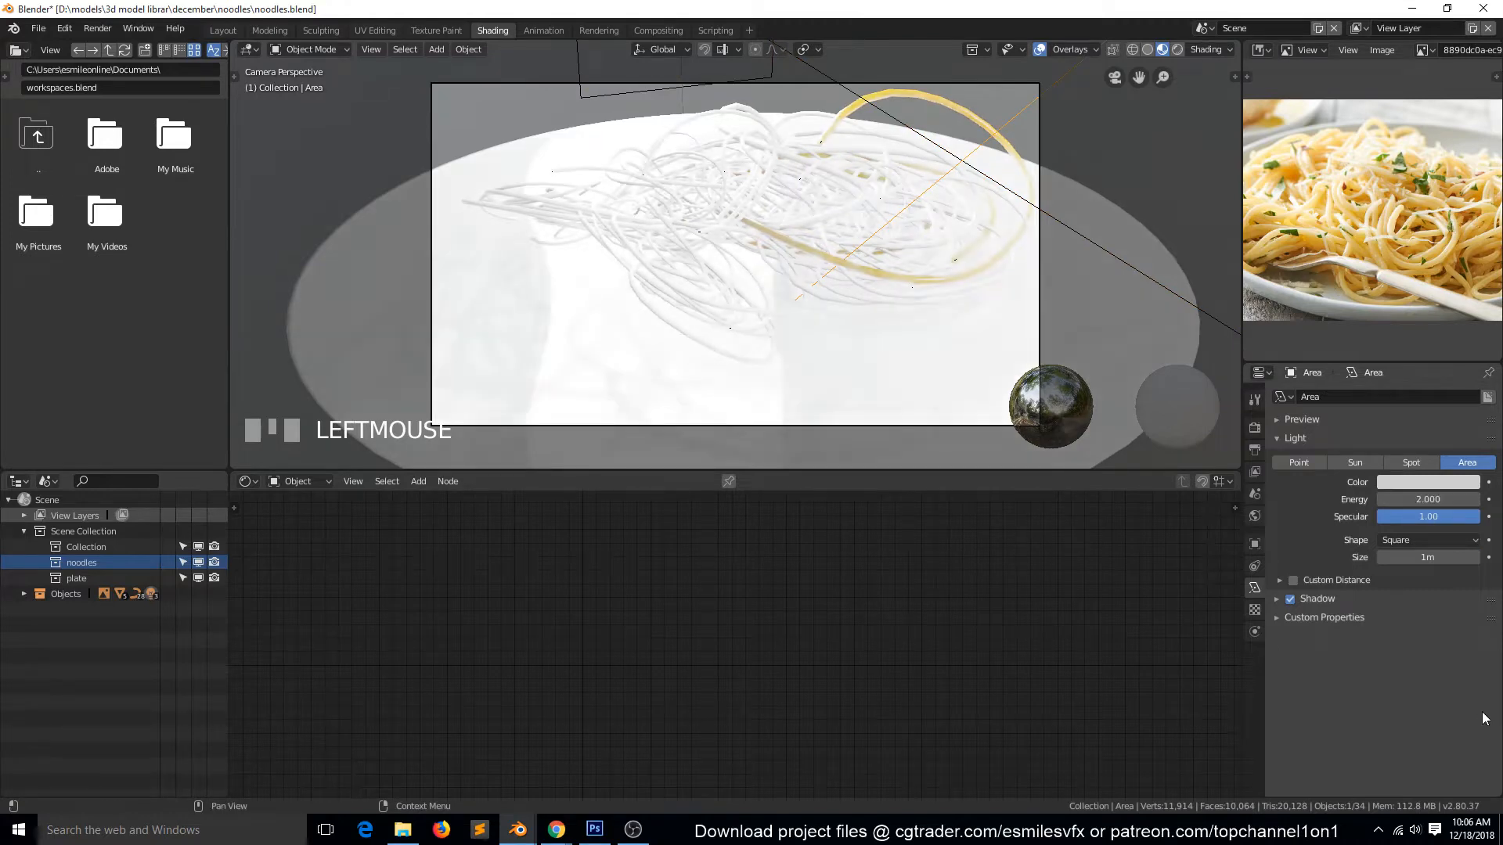
pyautogui.hotkey('ctrl', 's')
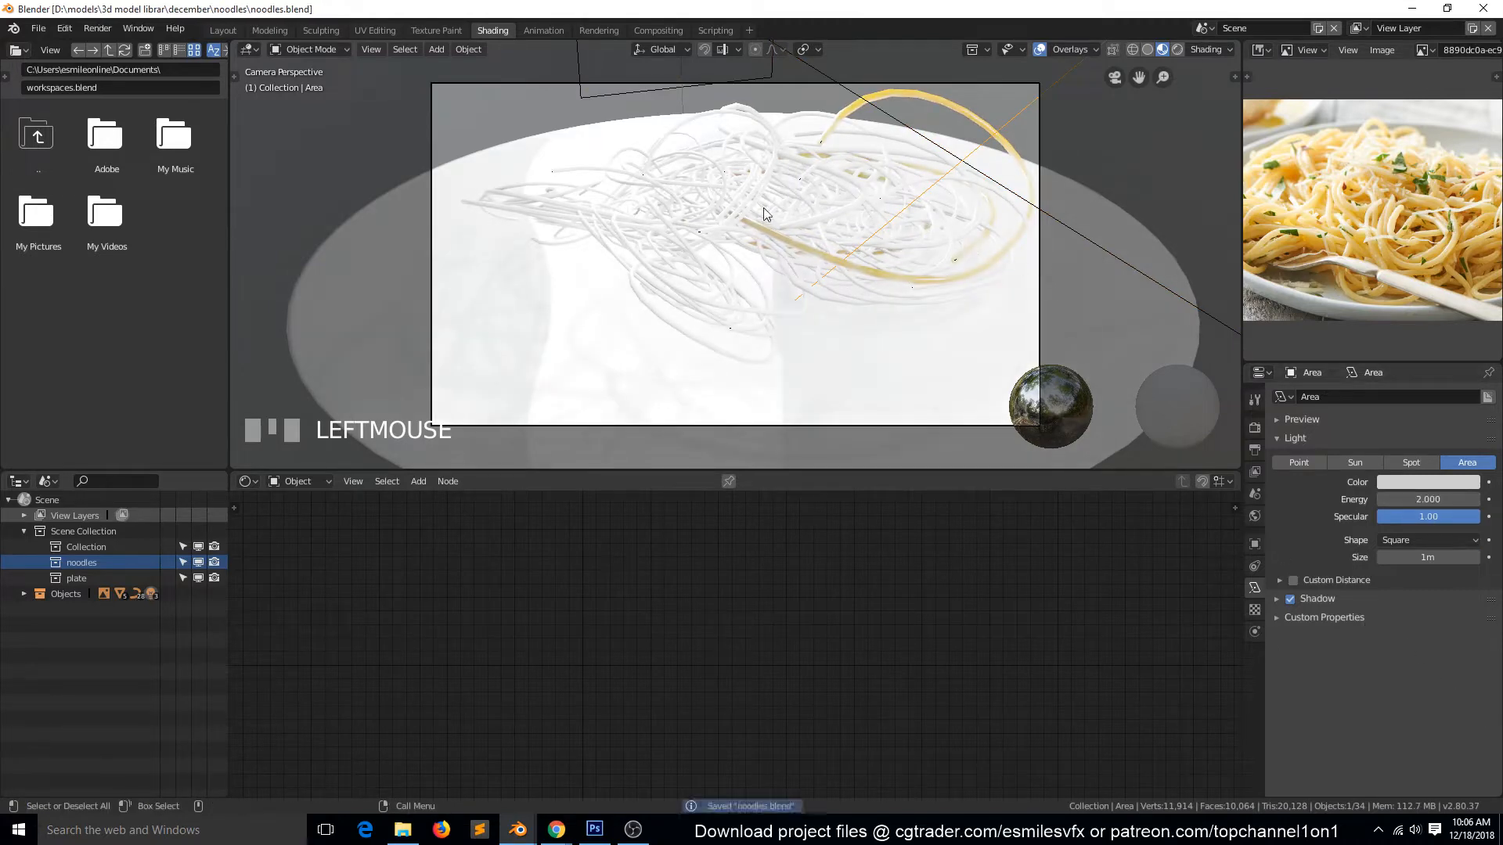
# - Link the coloured noodle's material to all curves in the noodles collection, deselect everything, and save the file
pyautogui.click(122, 561)
pyautogui.keyDown('shift'); pyautogui.click(930, 97); pyautogui.keyUp('shift')
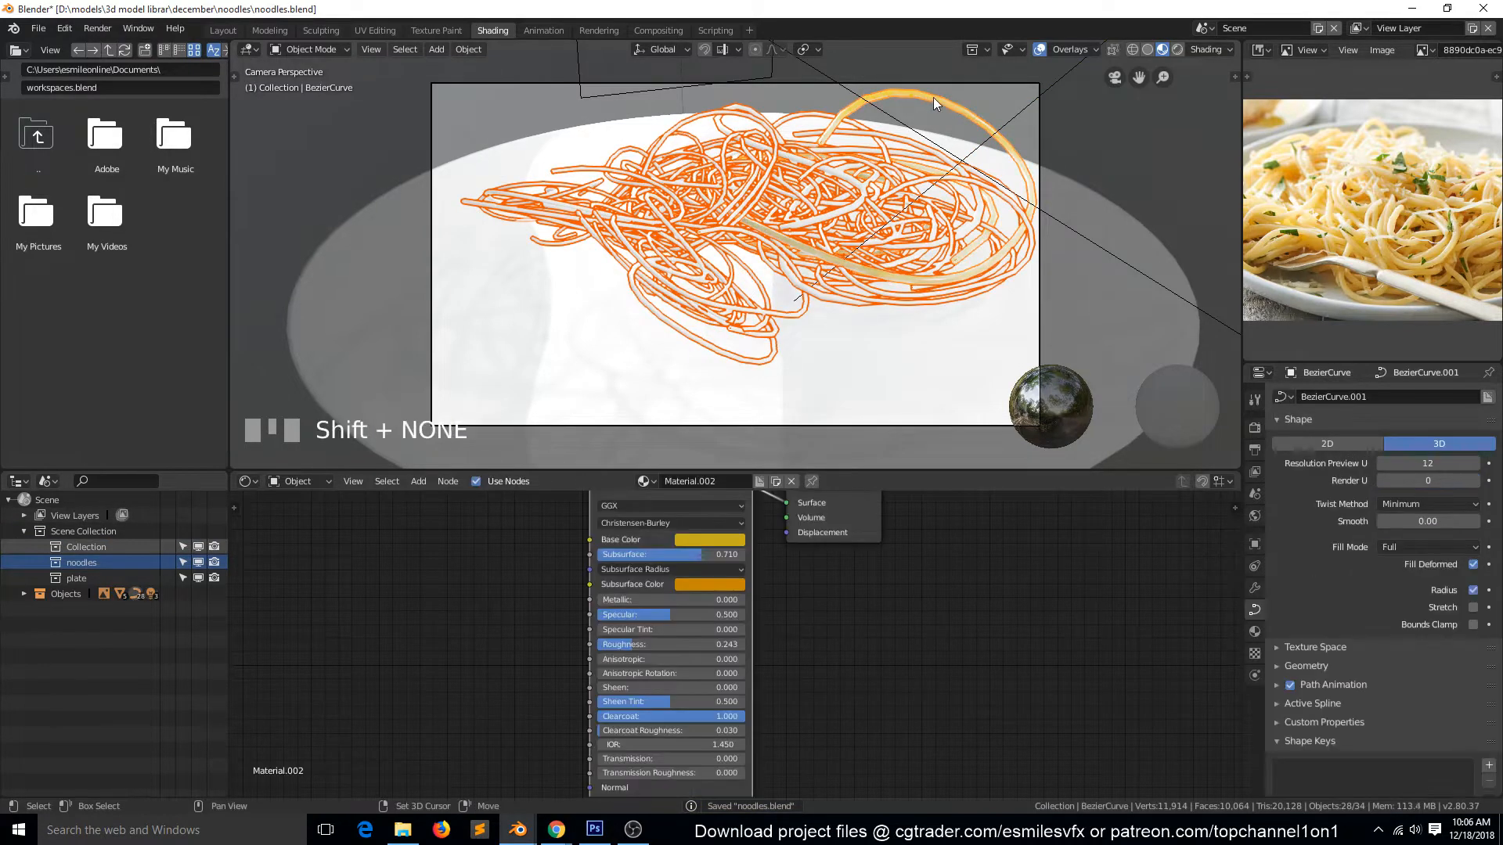
pyautogui.hotkey('ctrl', 'l')
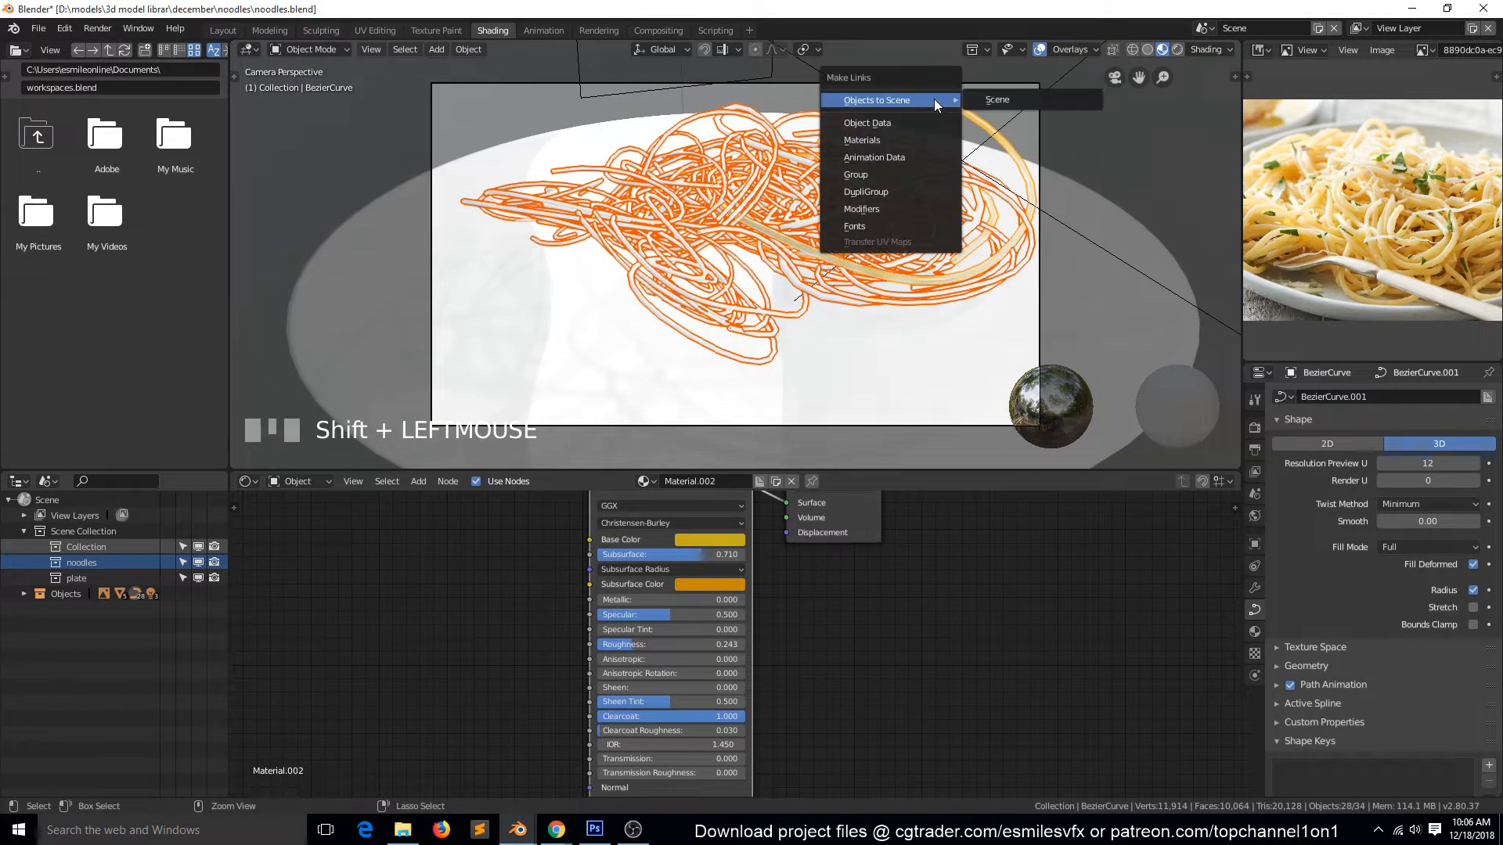
pyautogui.click(905, 141)
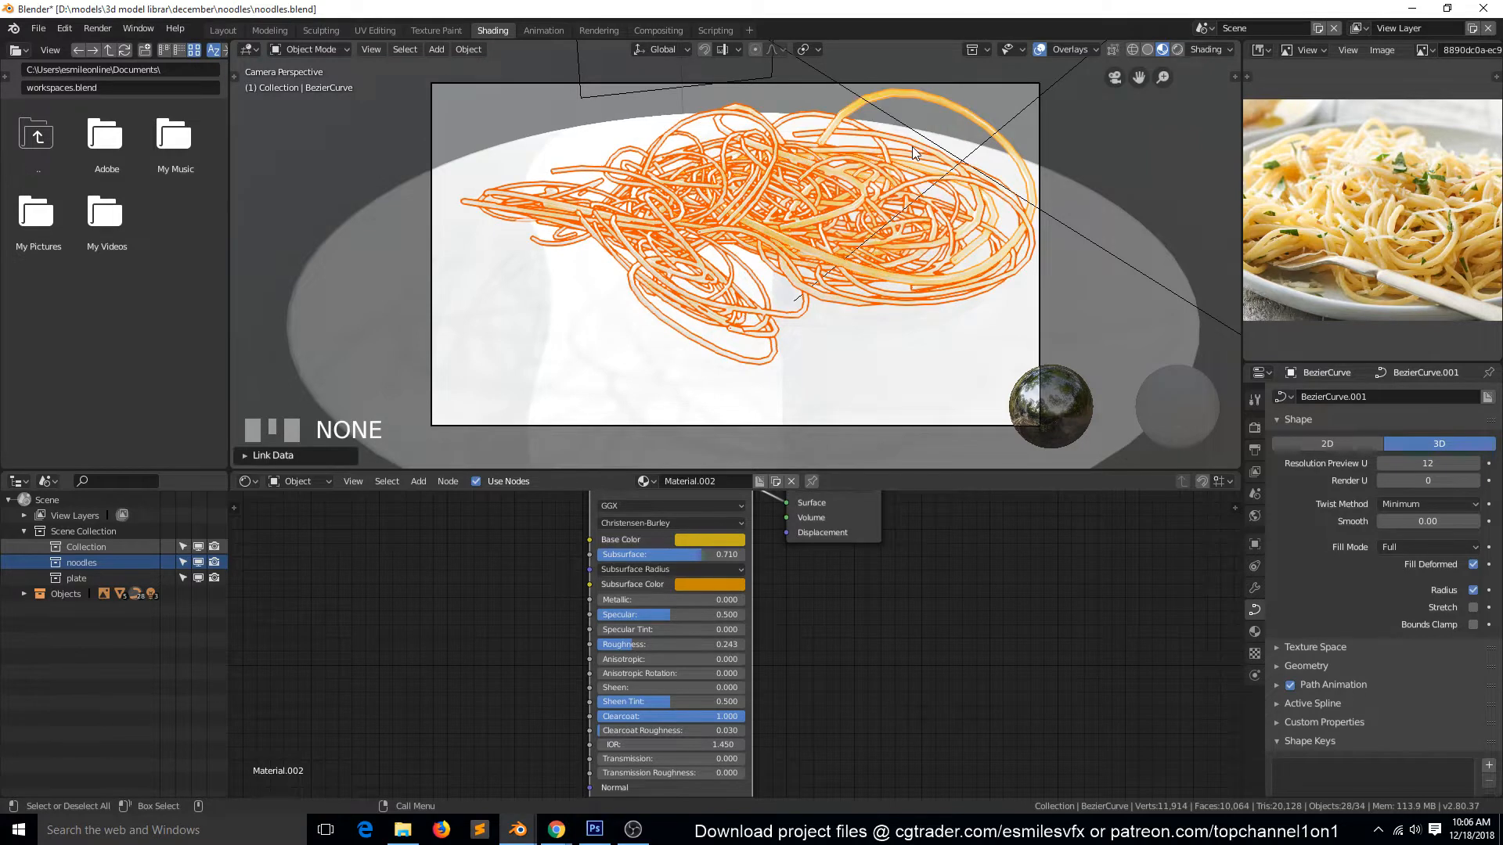
pyautogui.hotkey('alt', 'a')
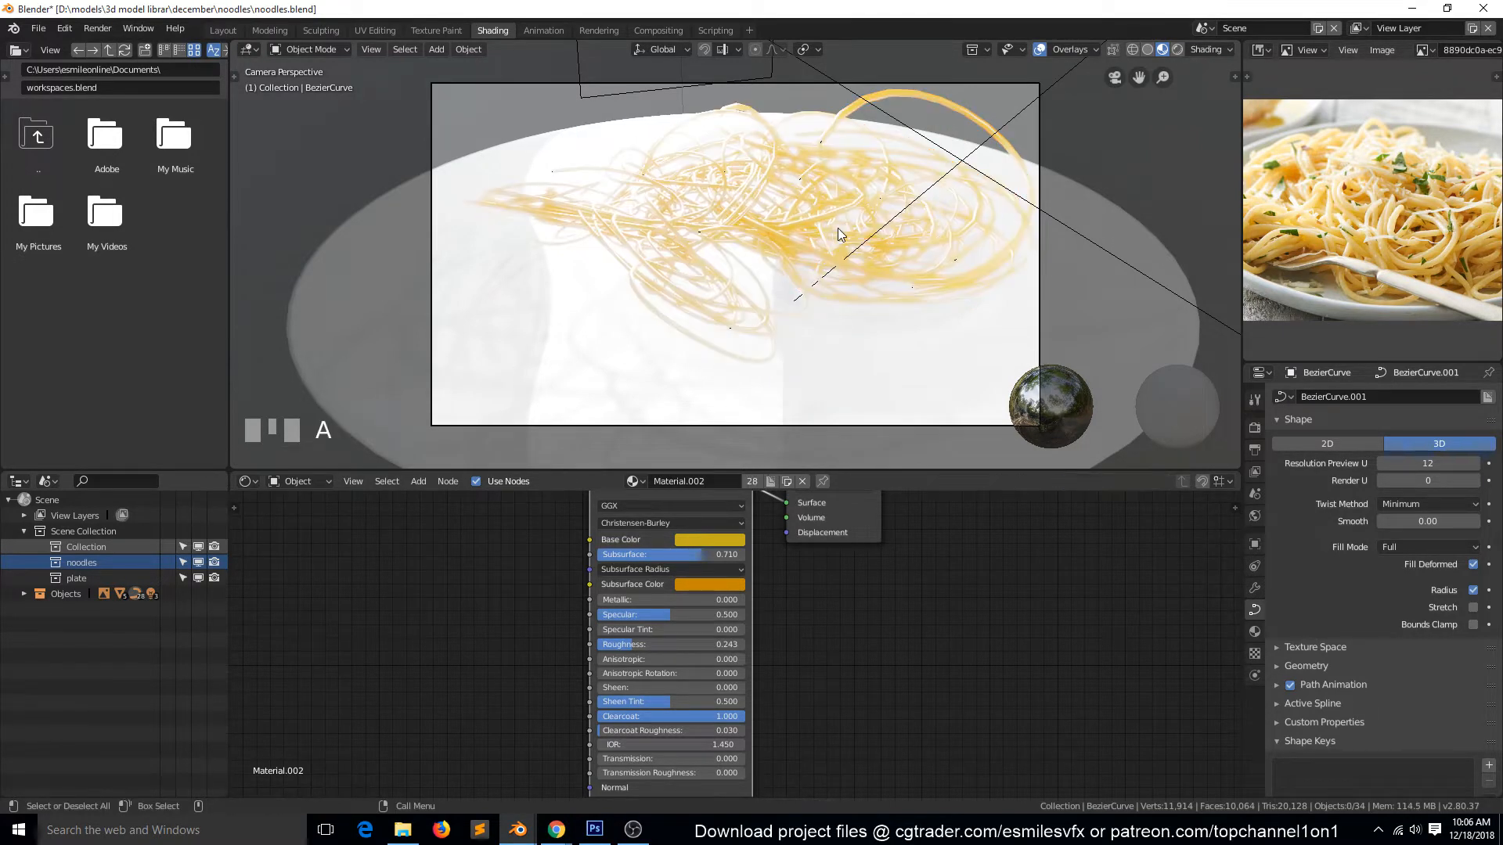
pyautogui.hotkey('ctrl', 's')
# - Set the roughness of the plate's material to 0.524
pyautogui.scroll(-3, 838, 227)
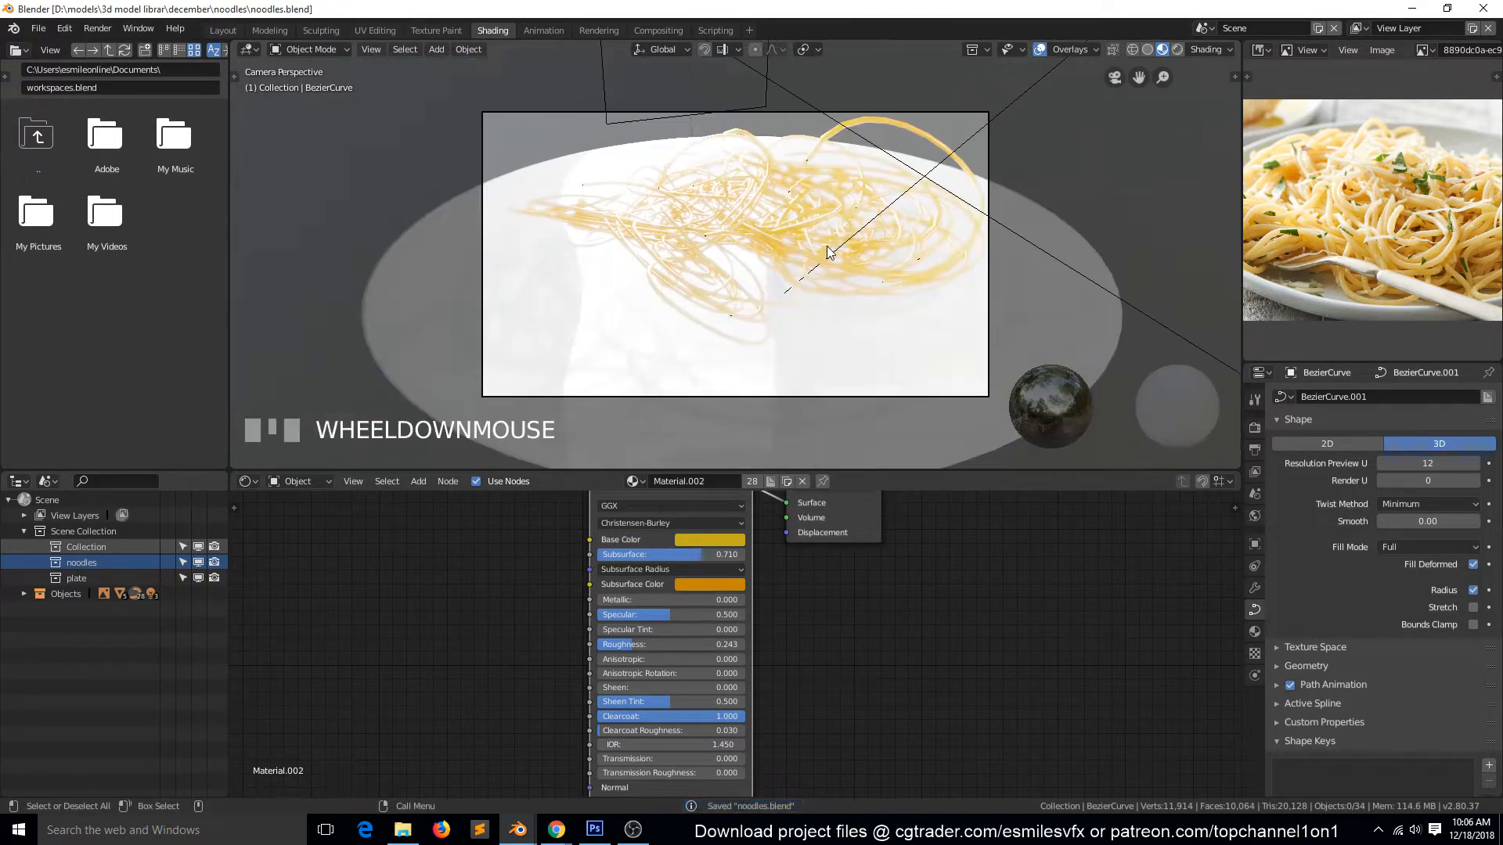
pyautogui.click(922, 323)
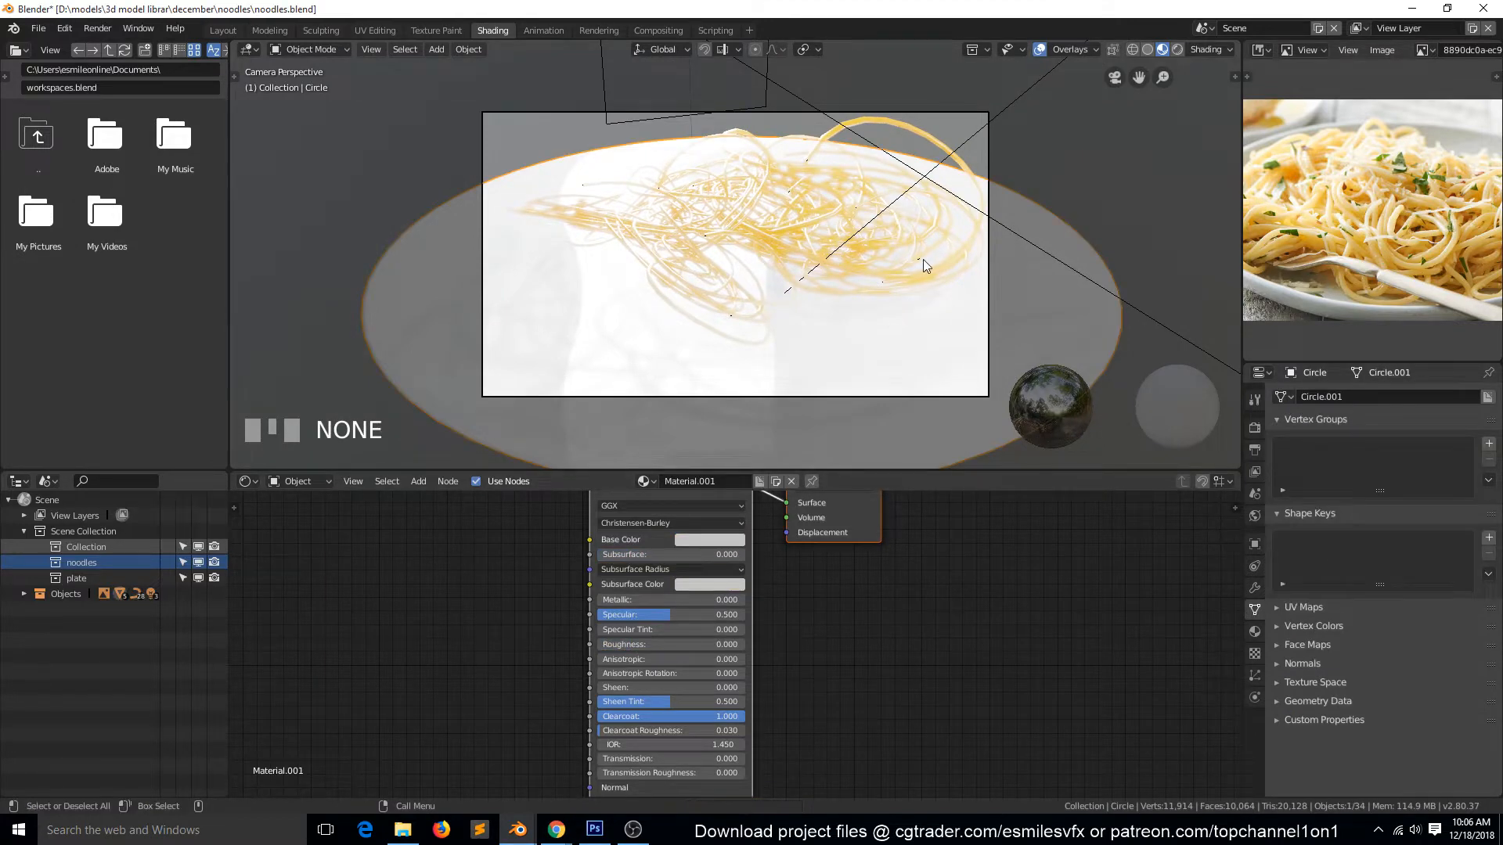
pyautogui.scroll(-3, 924, 261)
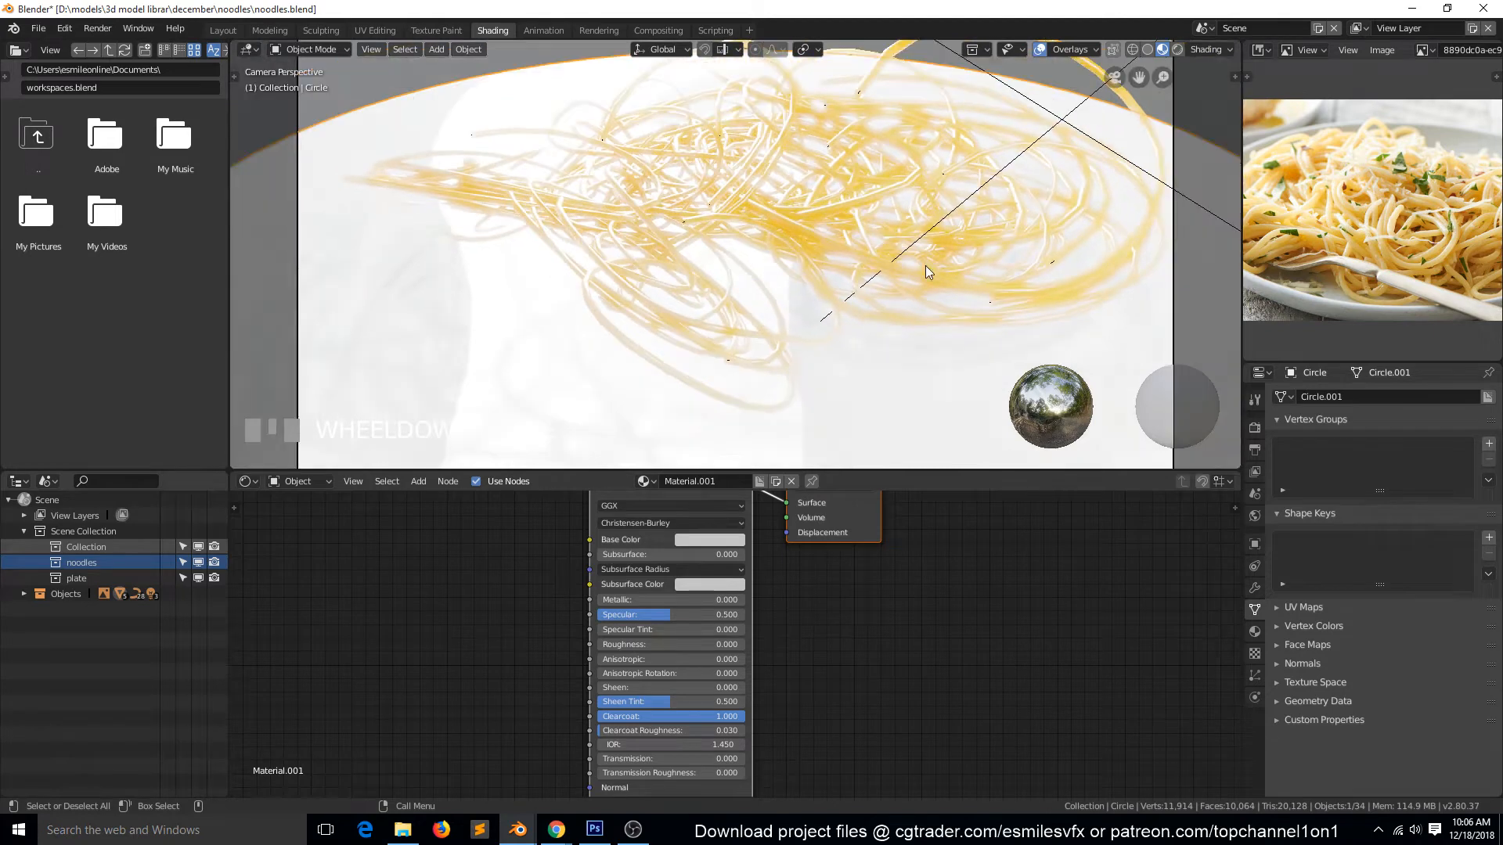
pyautogui.scroll(-3, 833, 363)
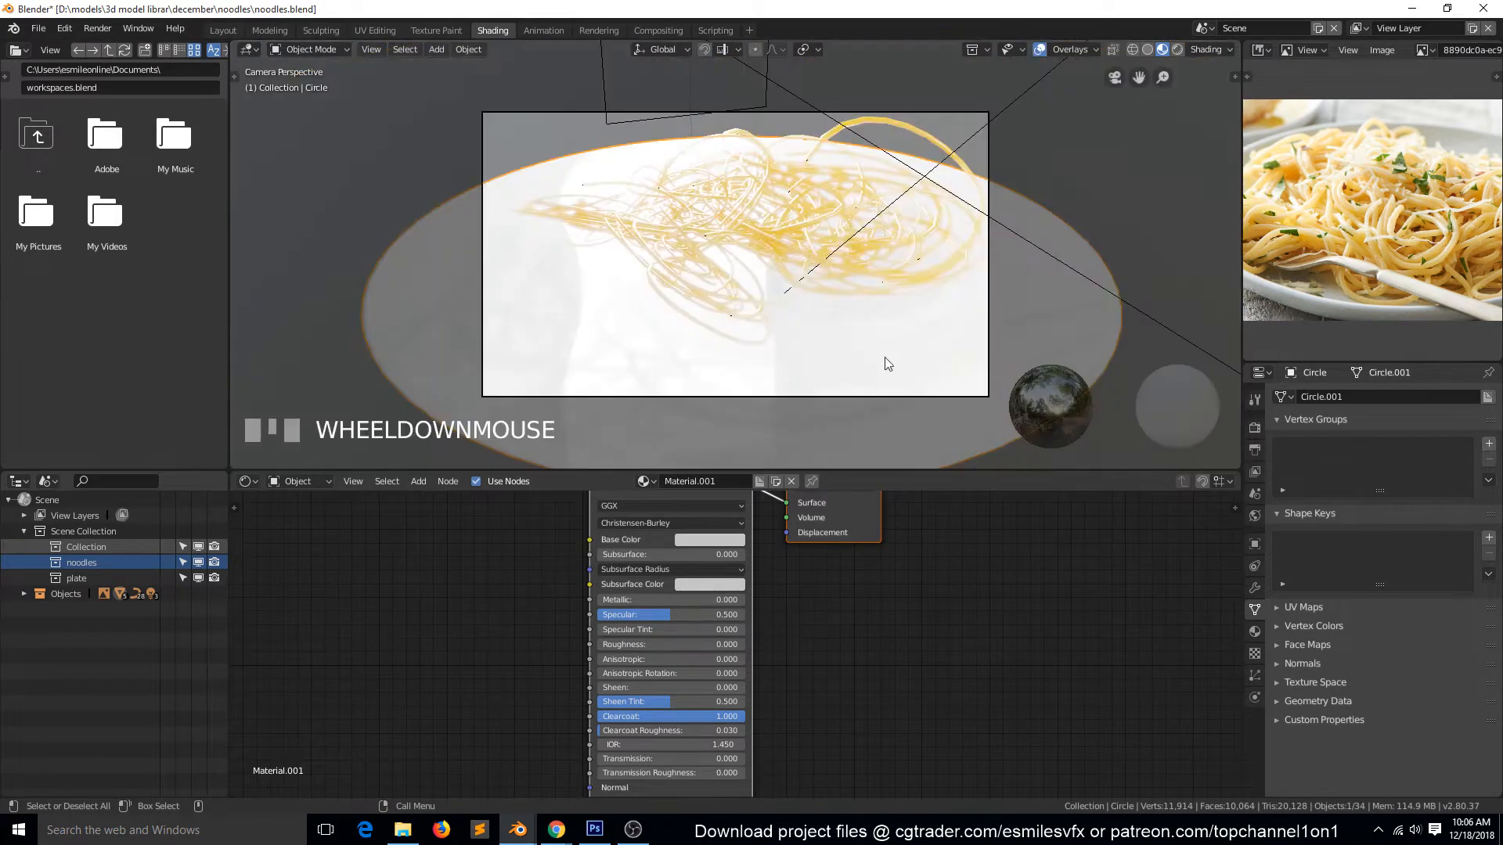
pyautogui.scroll(-2, 683, 637)
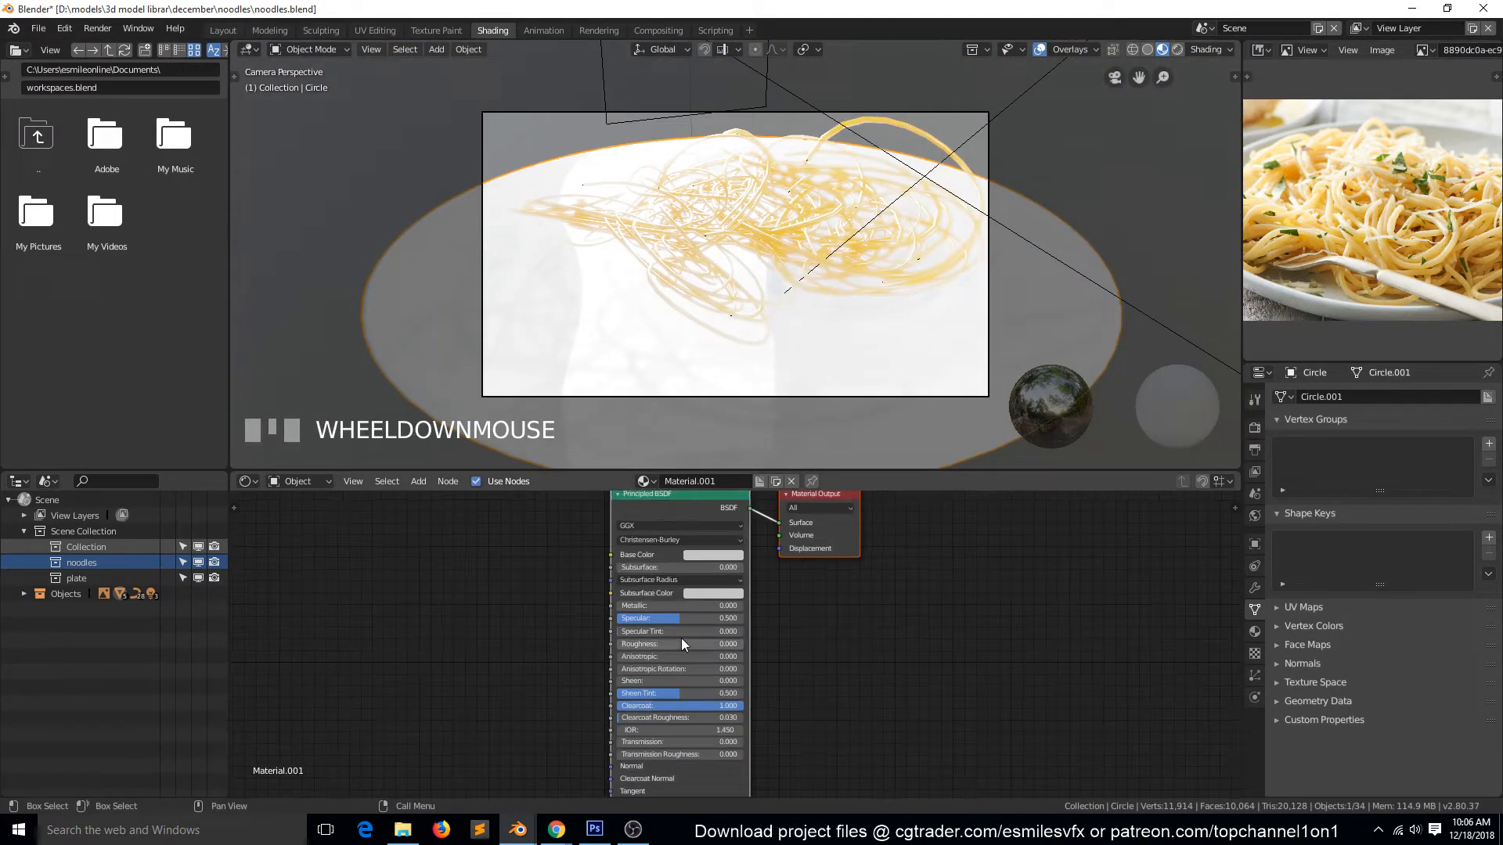
pyautogui.scroll(4, 688, 642)
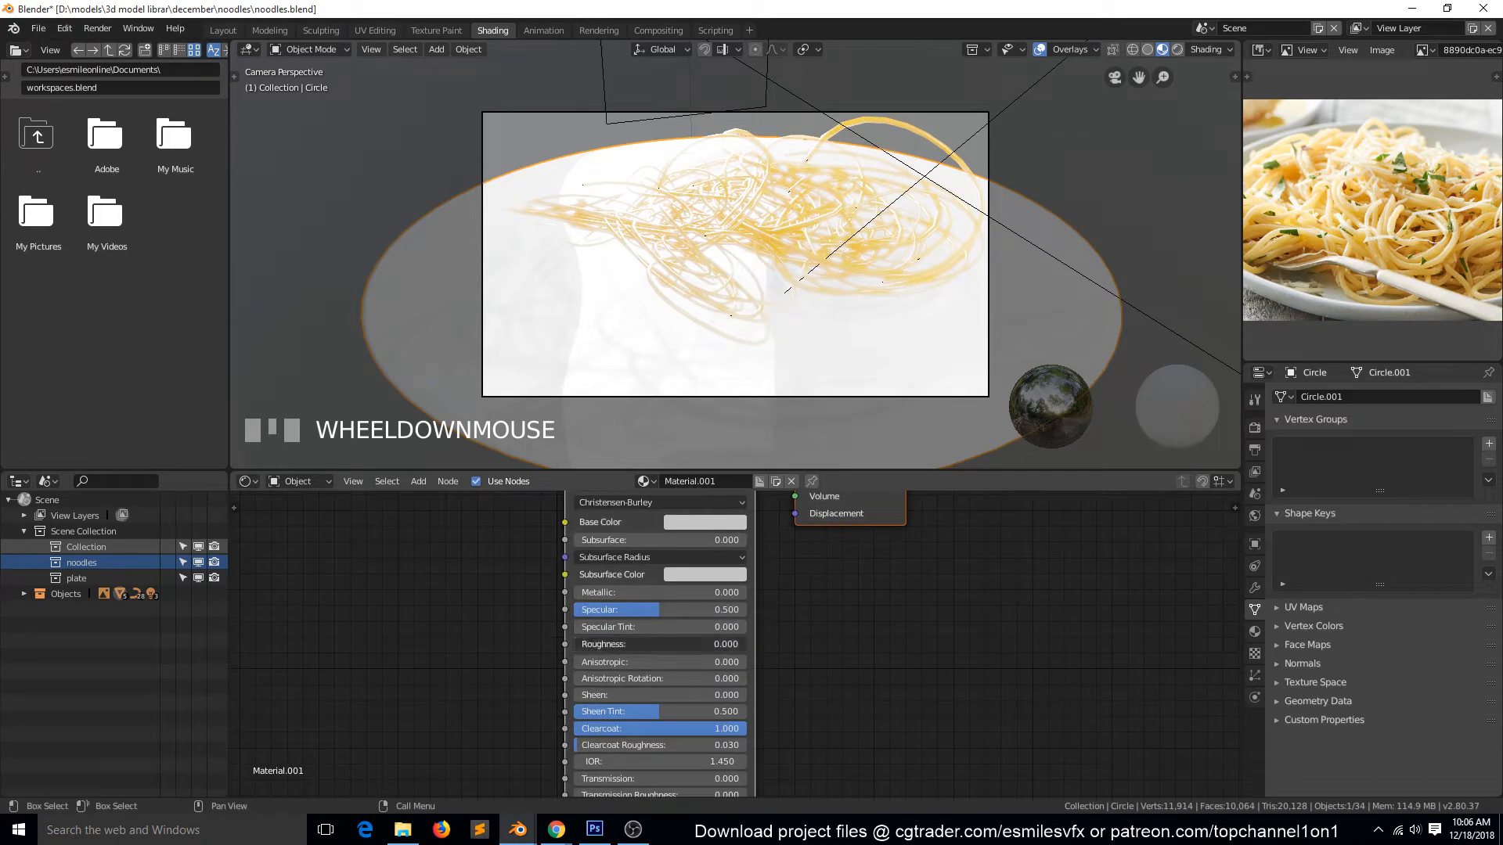
pyautogui.moveTo(603, 645); pyautogui.dragTo(689, 645)
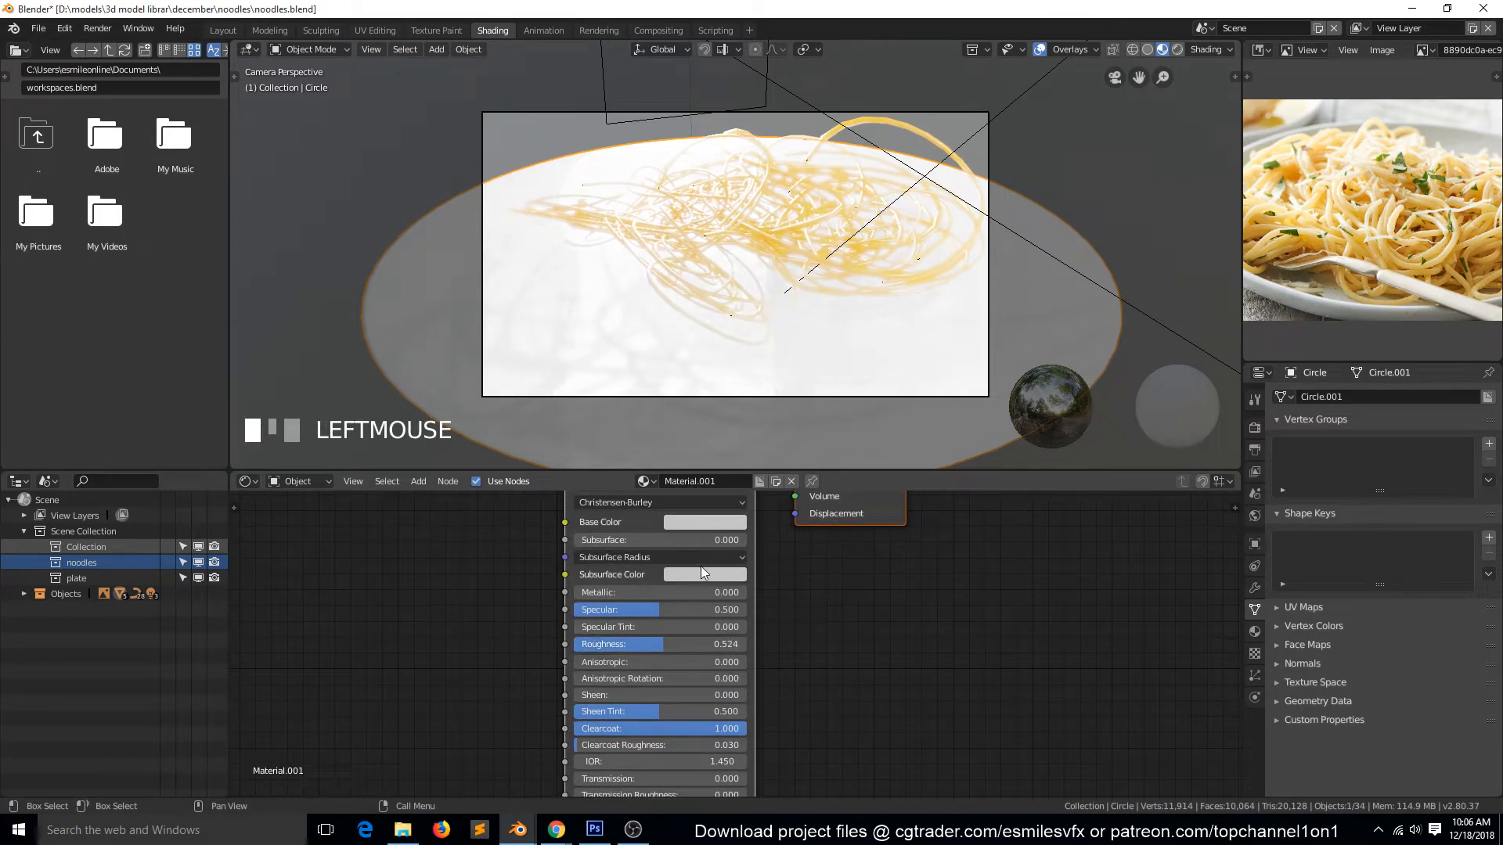
# - Darken the plate material's base colour to a neutral grey of about 0.041 per RGB channel and save the file
pyautogui.click(709, 520)
pyautogui.moveTo(800, 346); pyautogui.dragTo(800, 373)
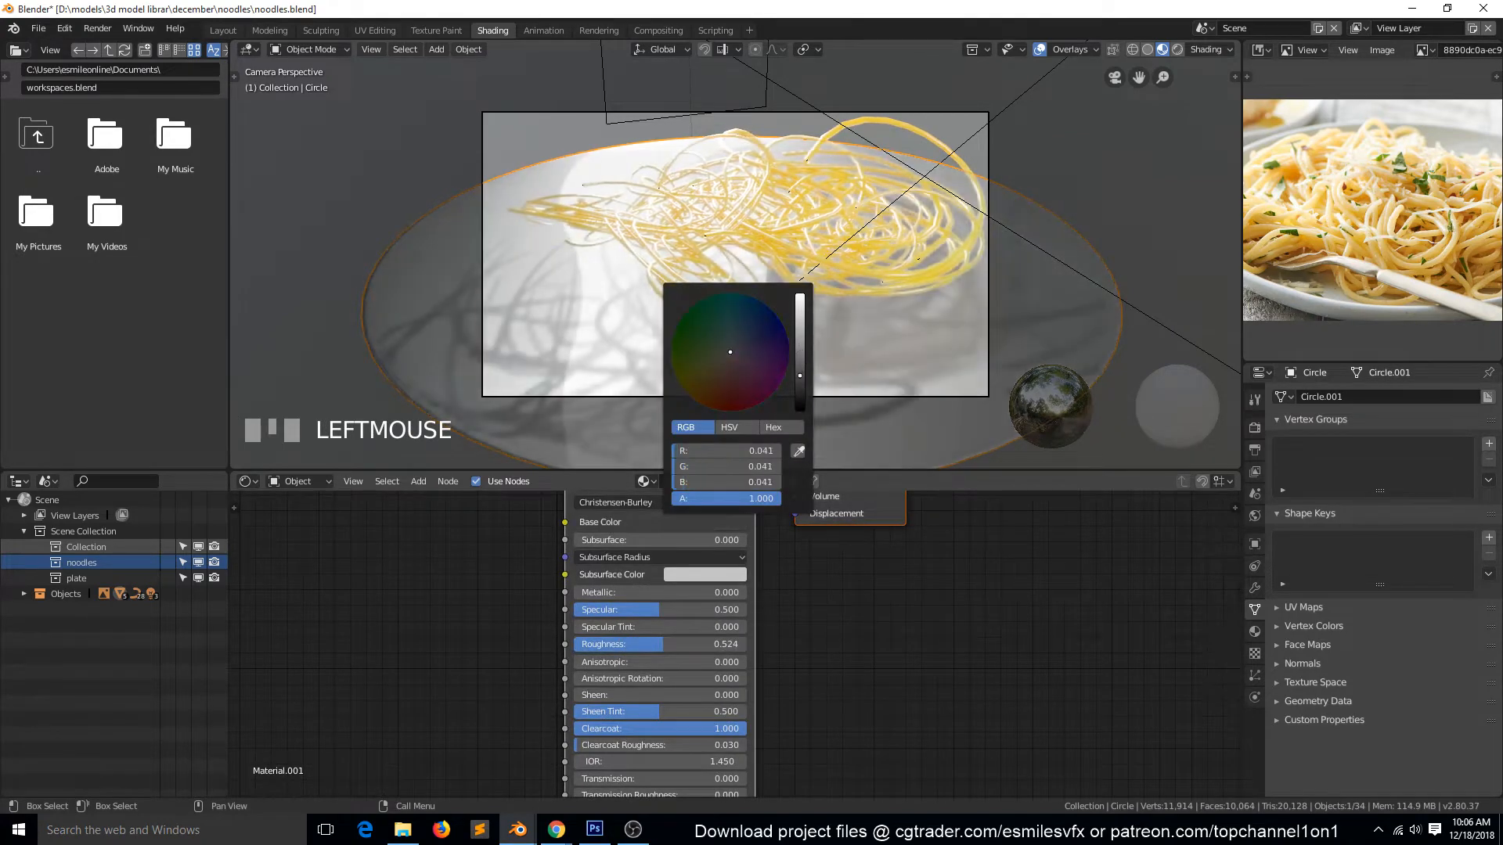
pyautogui.scroll(-2, 940, 316)
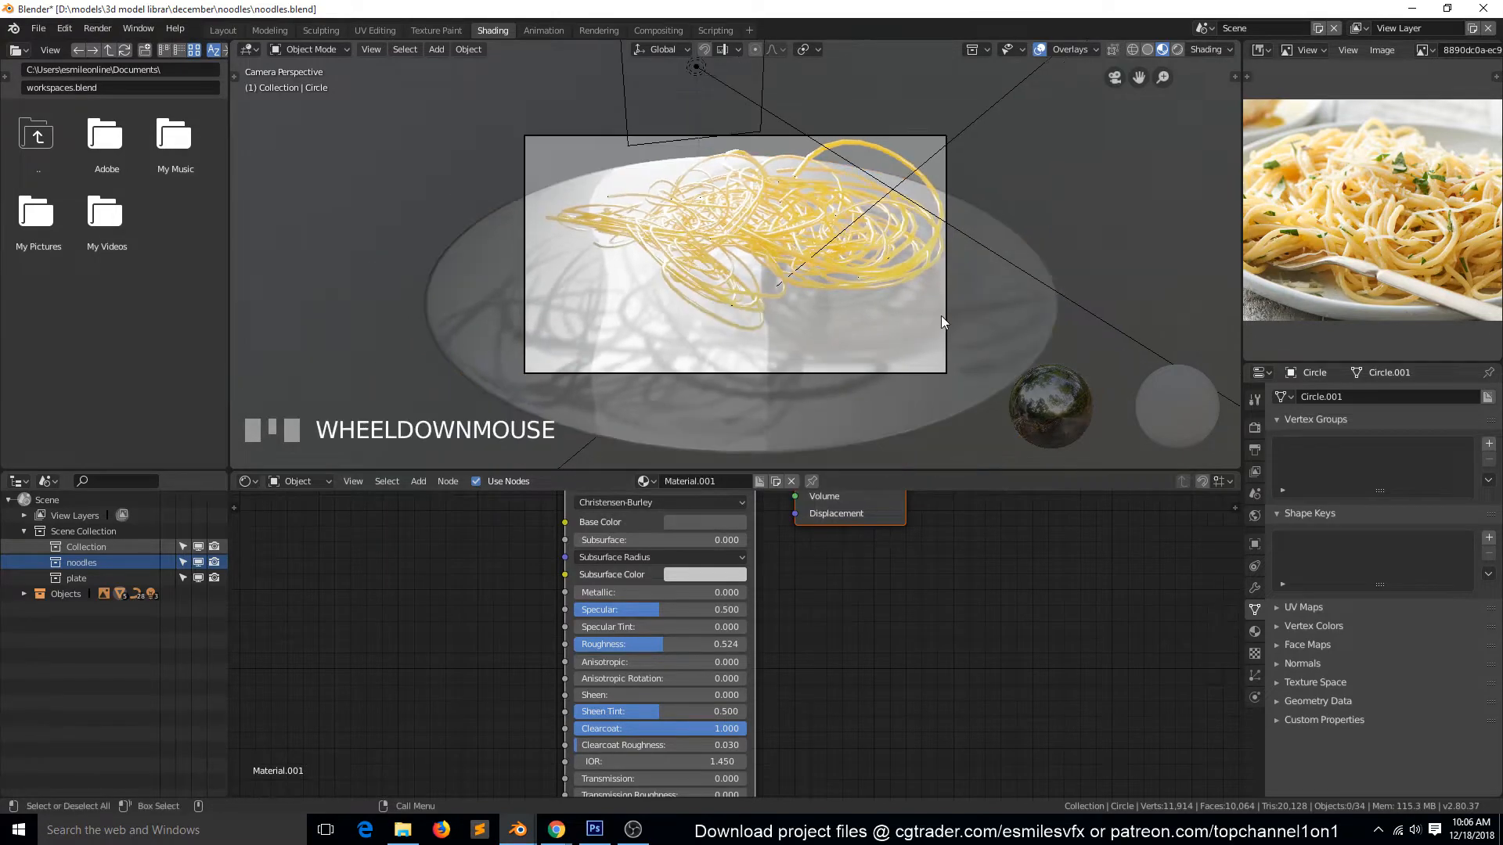
pyautogui.moveTo(941, 316); pyautogui.dragTo(772, 354, button='middle')
pyautogui.press('KP_0')
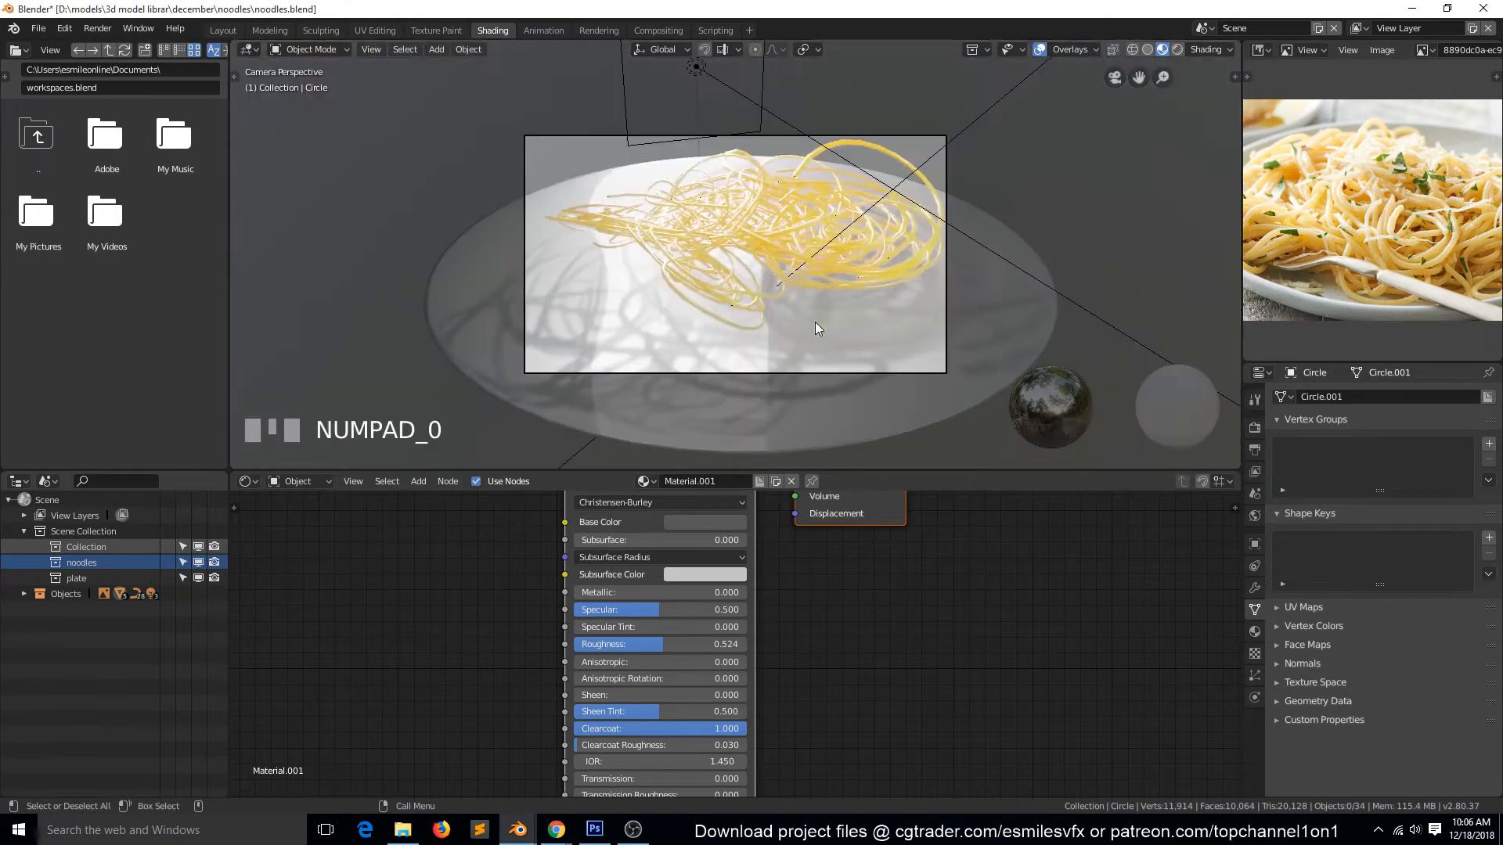
pyautogui.scroll(1, 814, 317)
pyautogui.hotkey('ctrl', 's')
# - Switch the viewport to solid shading and, in top view, scale down an upper control point's handles on the oversized BezierCurve noodle
pyautogui.click(1178, 49)
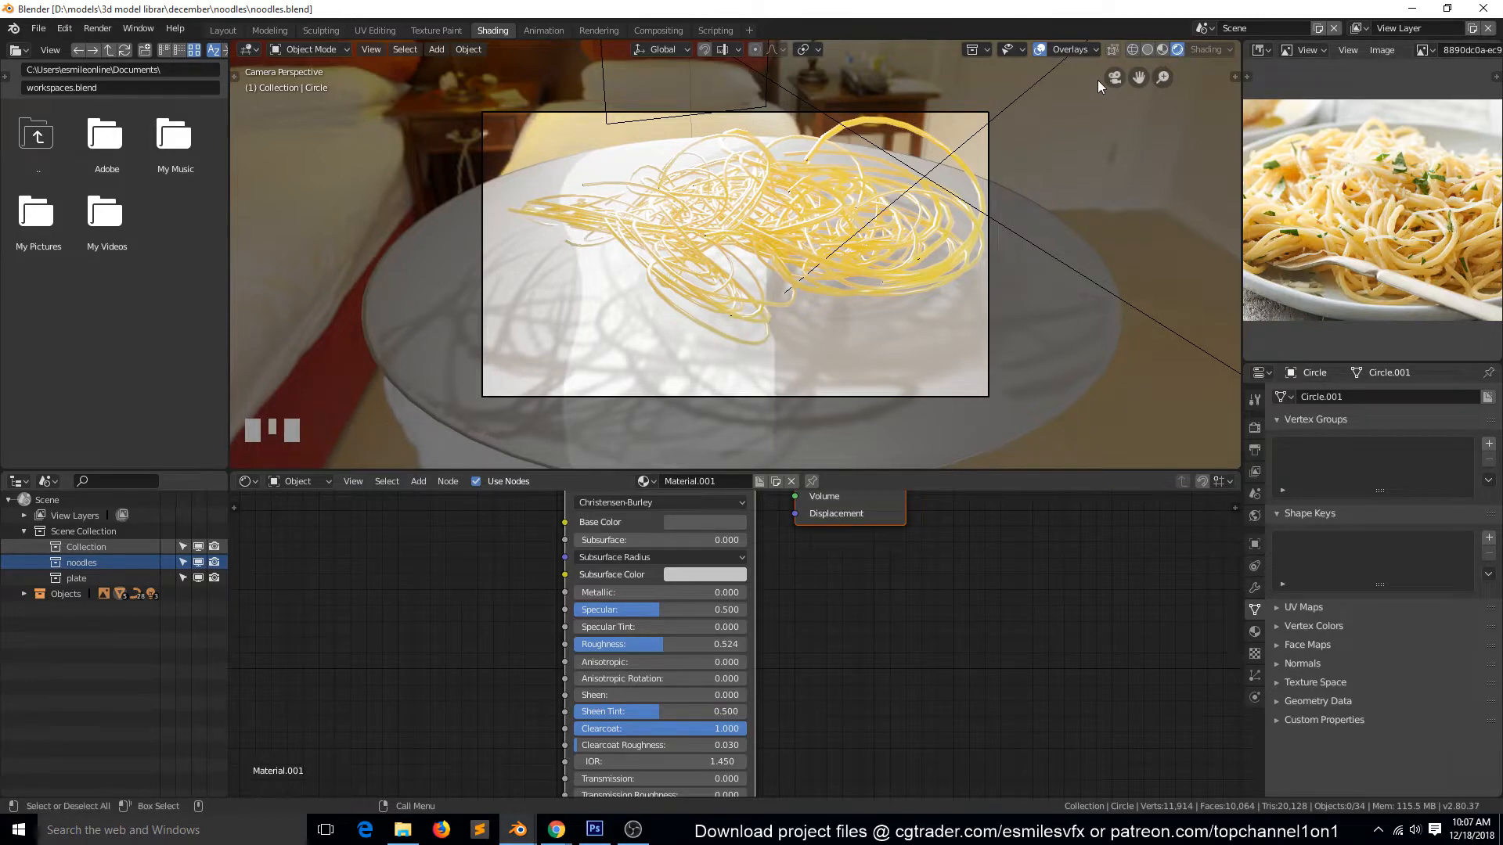
pyautogui.click(1147, 50)
pyautogui.press('KP_7')
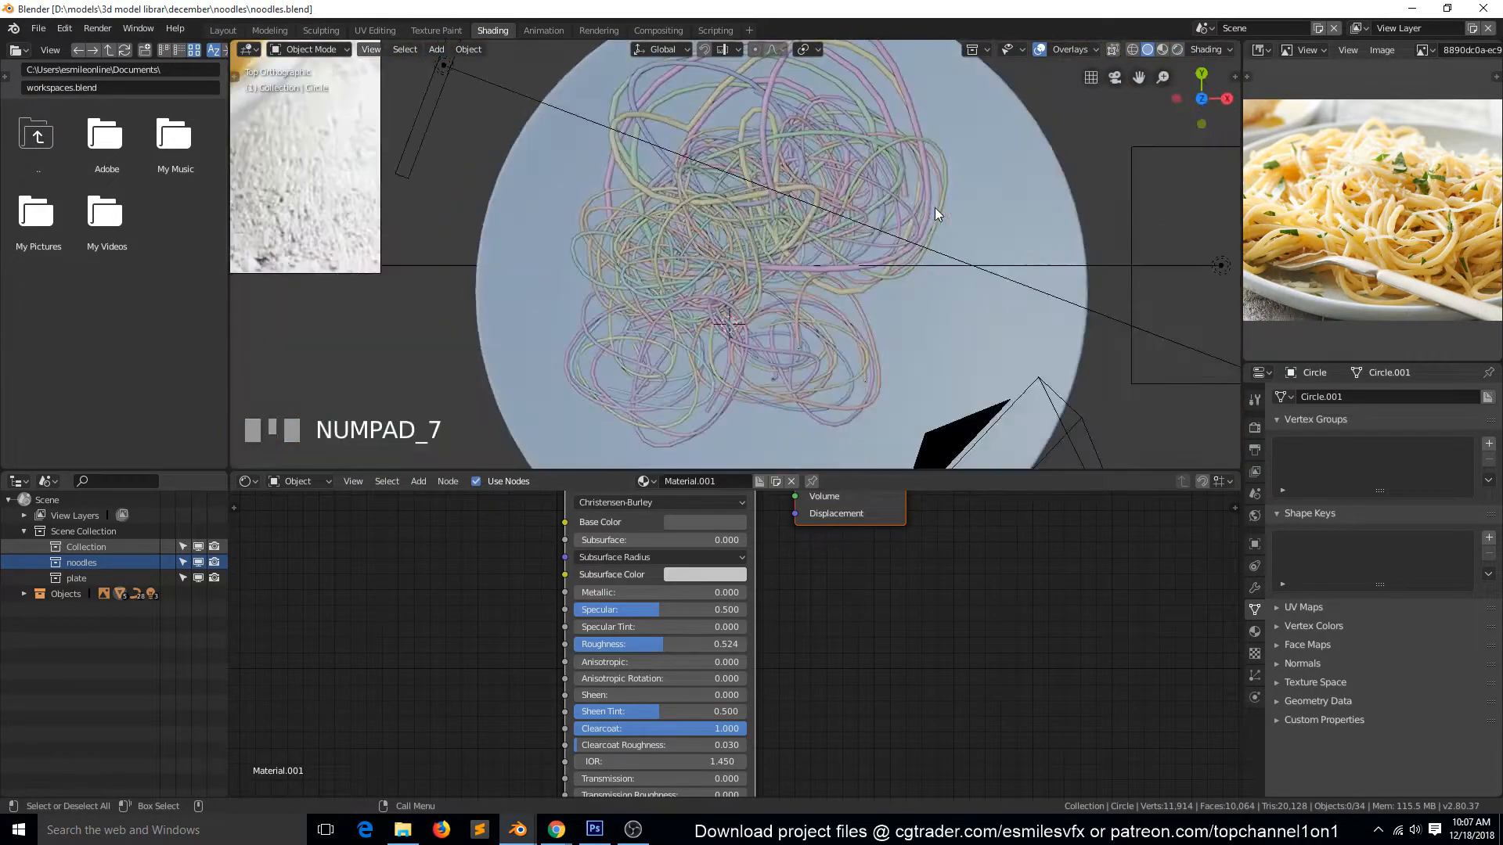
pyautogui.click(693, 271)
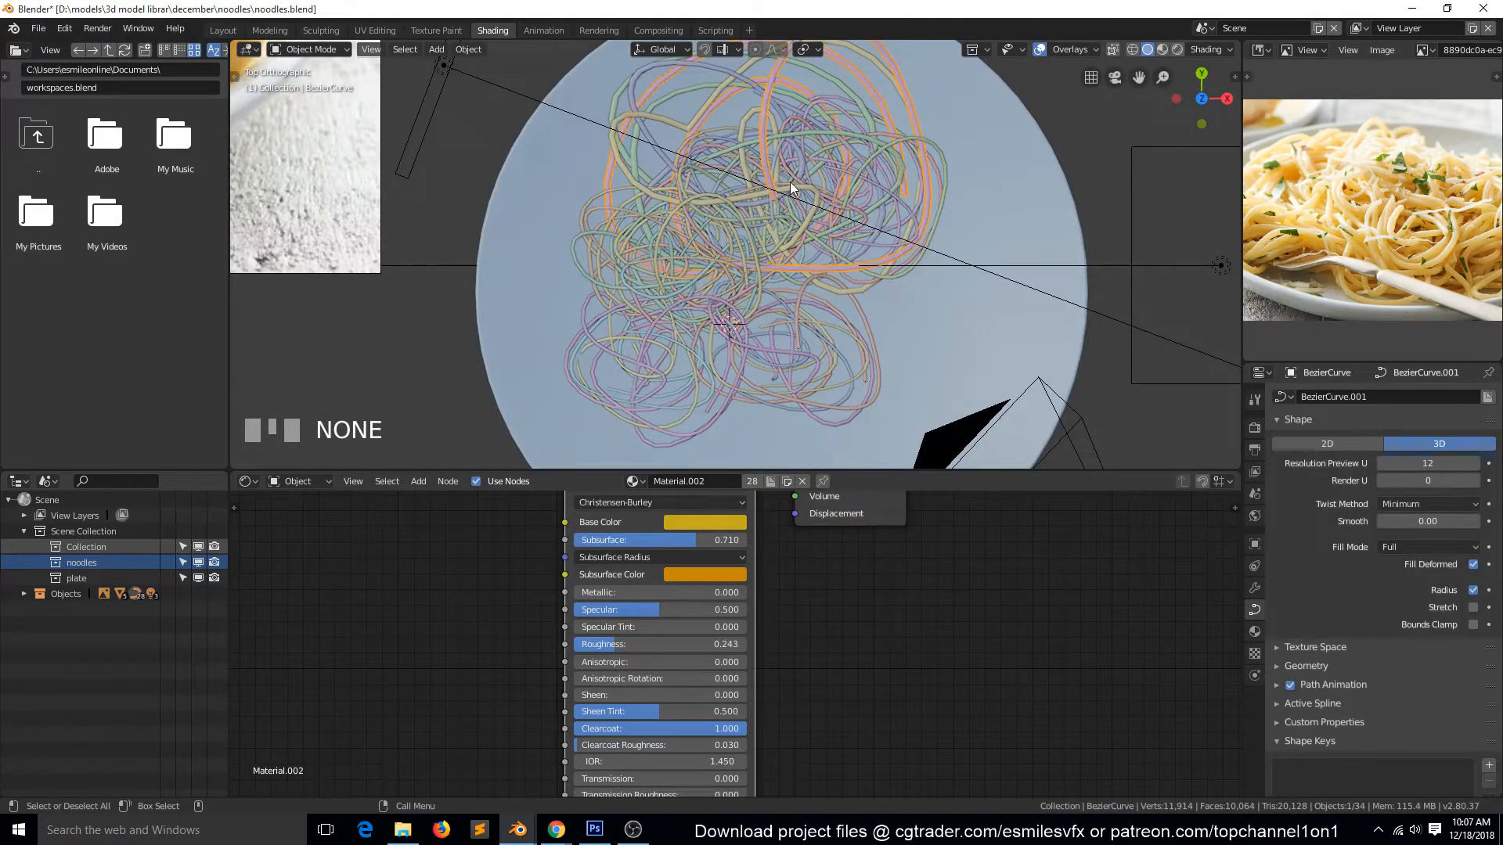
pyautogui.scroll(-3, 790, 181)
pyautogui.scroll(2, 792, 184)
pyautogui.press('Tab')
pyautogui.click(815, 136)
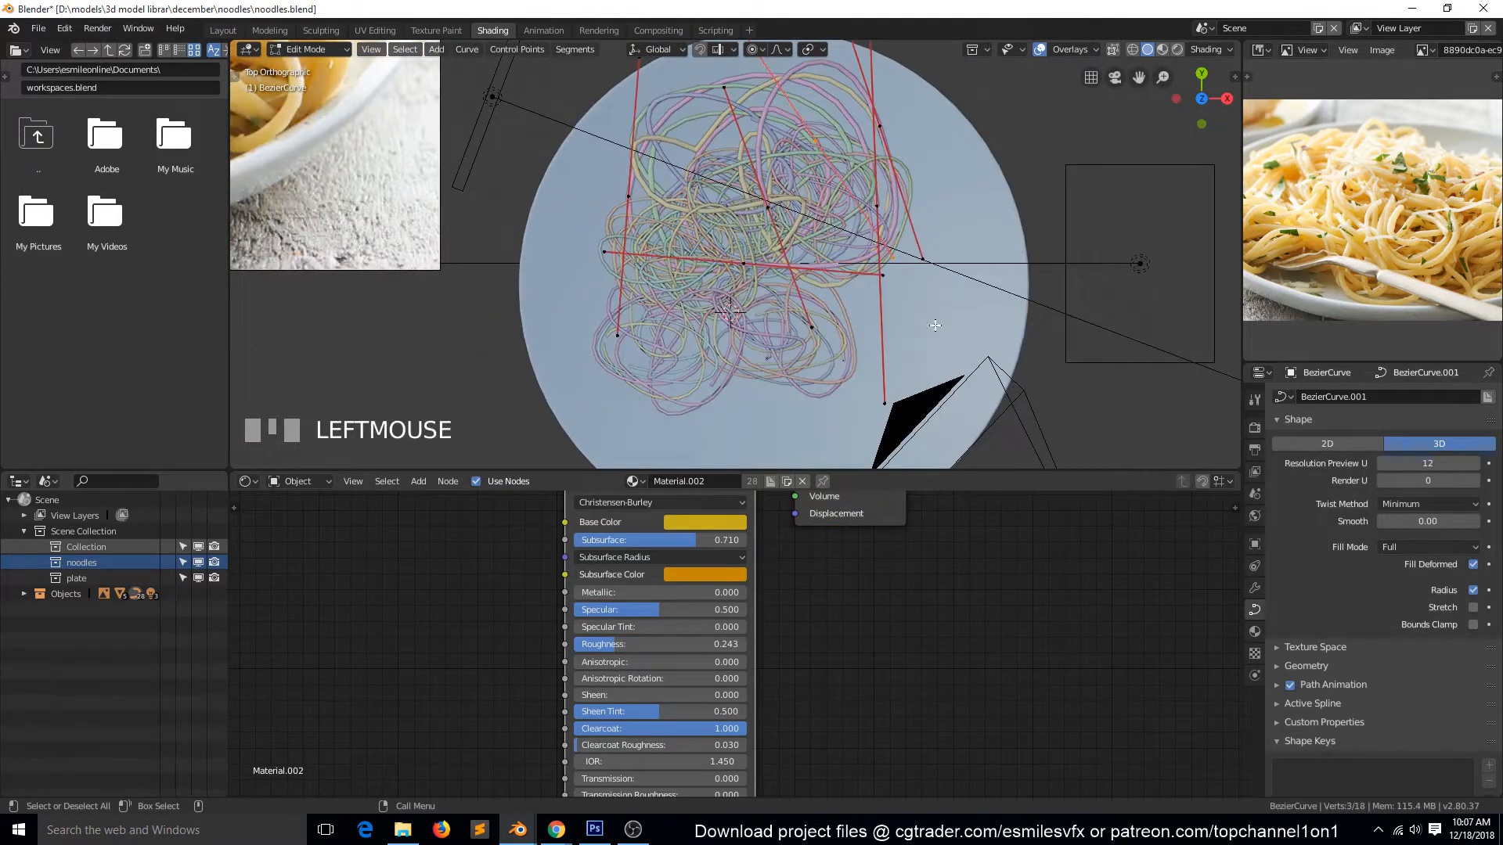
pyautogui.press('s')
pyautogui.click(800, 222)
pyautogui.click(796, 257)
# - Scale down the handles of the same noodle's central, lower and left control points
pyautogui.click(771, 211)
pyautogui.press('s')
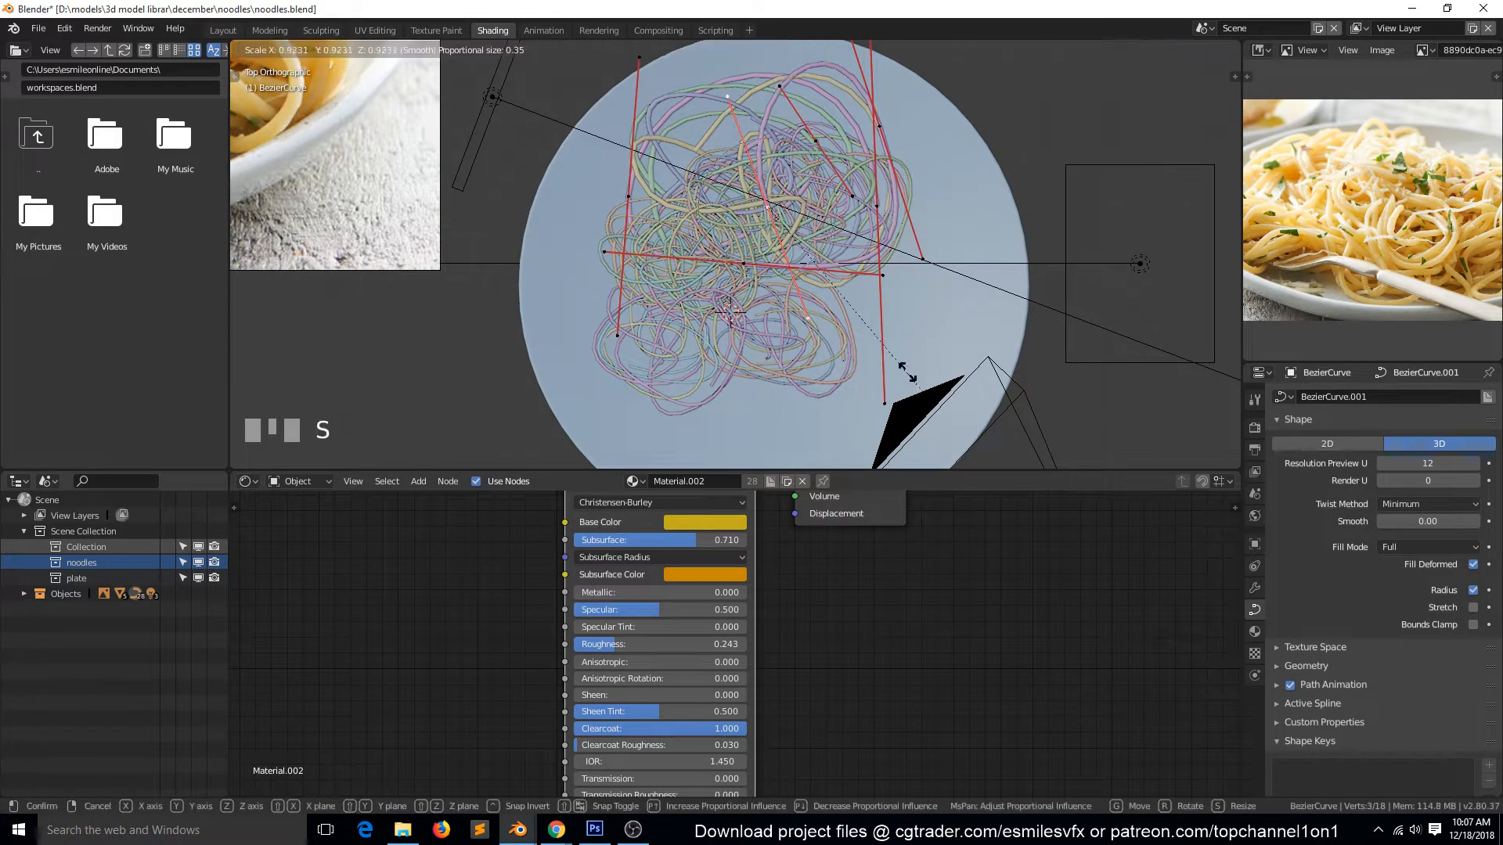
pyautogui.click(791, 274)
pyautogui.click(787, 274)
pyautogui.click(736, 266)
pyautogui.press('s')
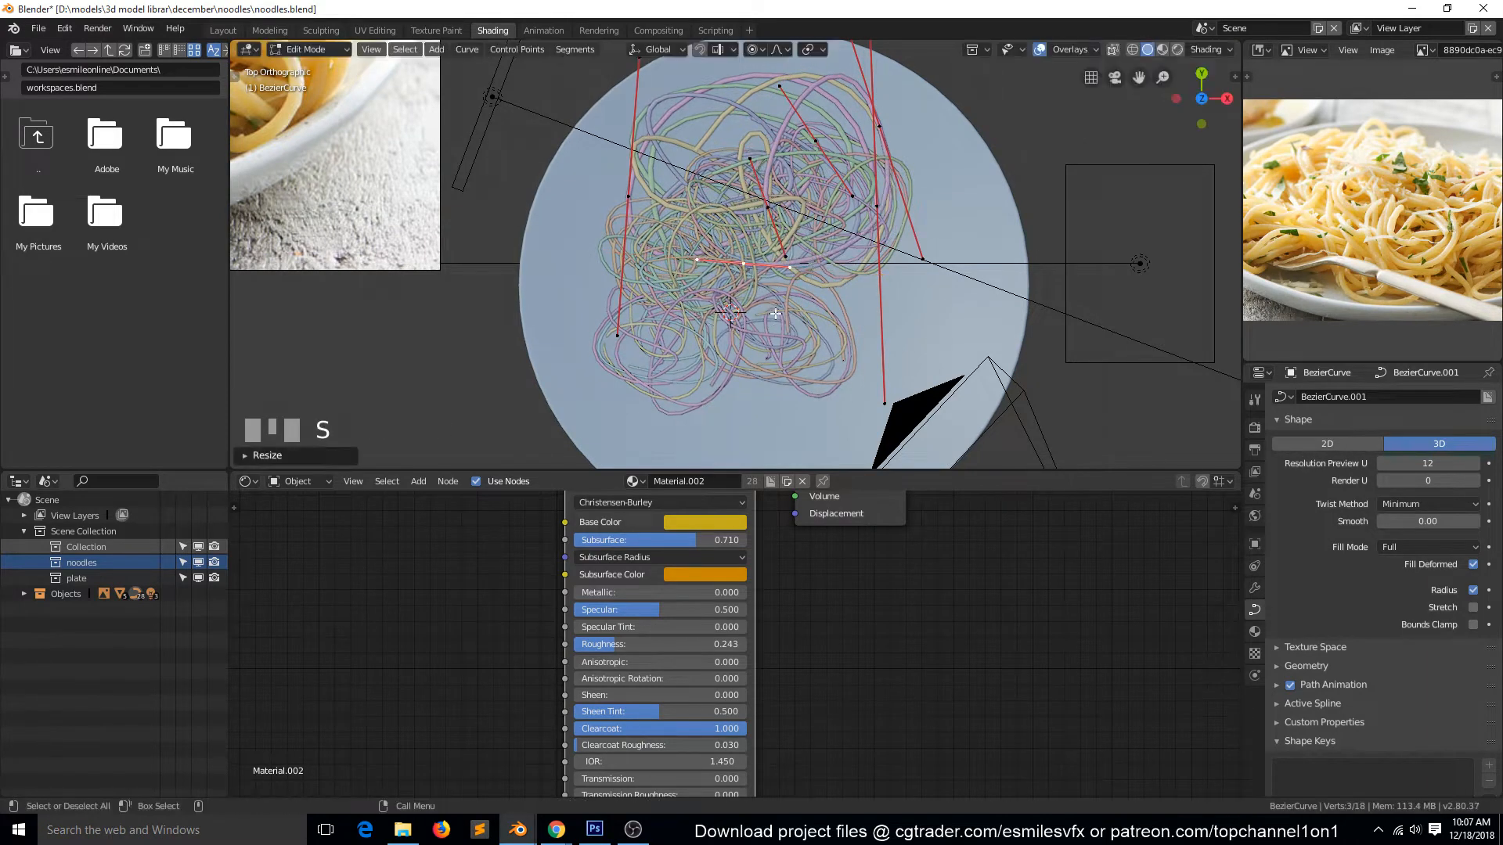
pyautogui.click(717, 214)
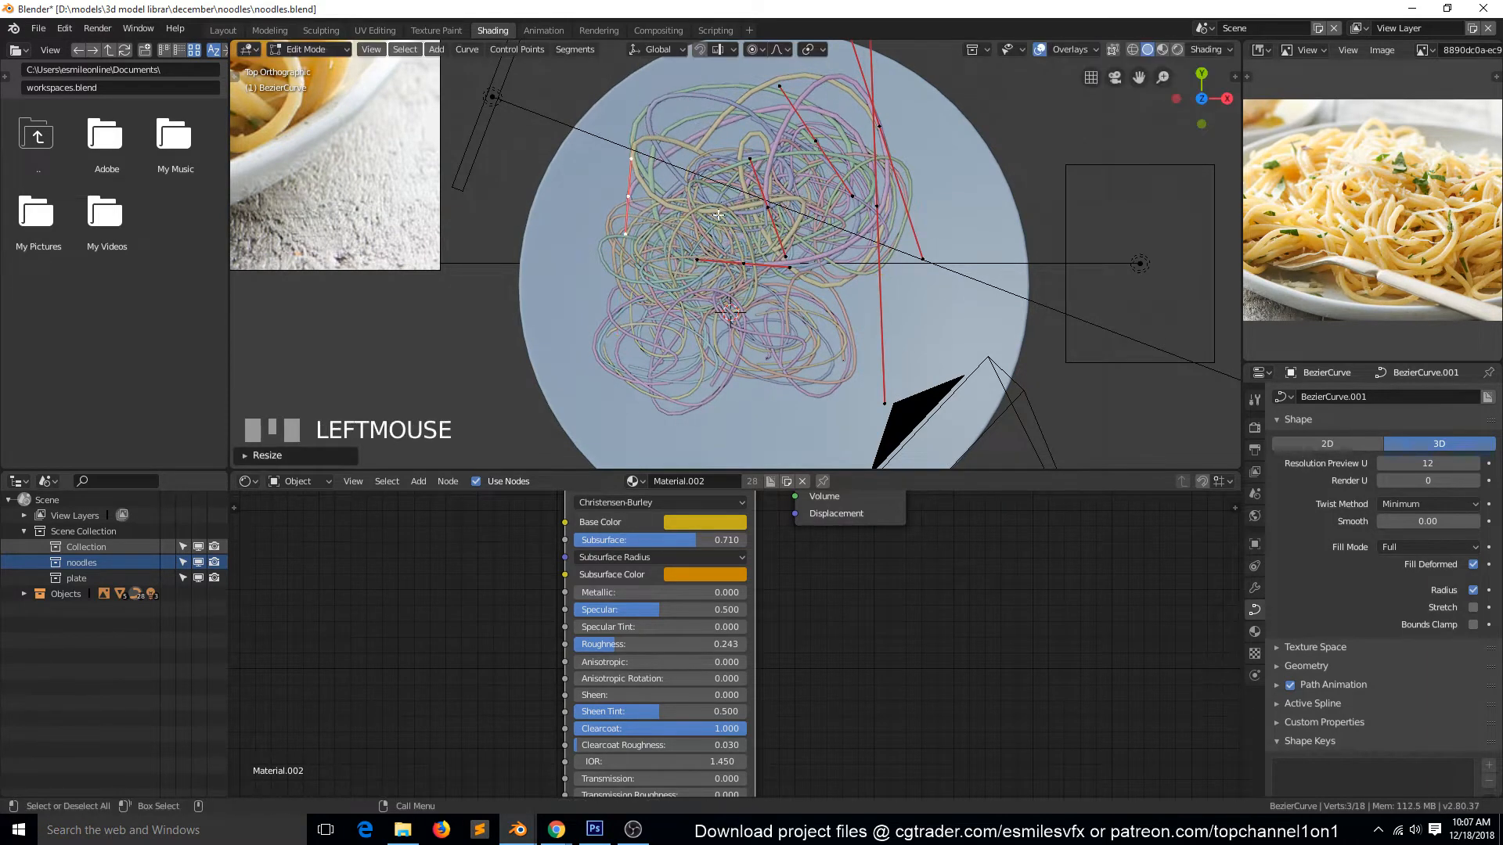
# - Scale down the handles of the noodle's two right-hand control points, reposition one of these points, and leave curve editing
pyautogui.click(883, 126)
pyautogui.press('s')
pyautogui.click(886, 236)
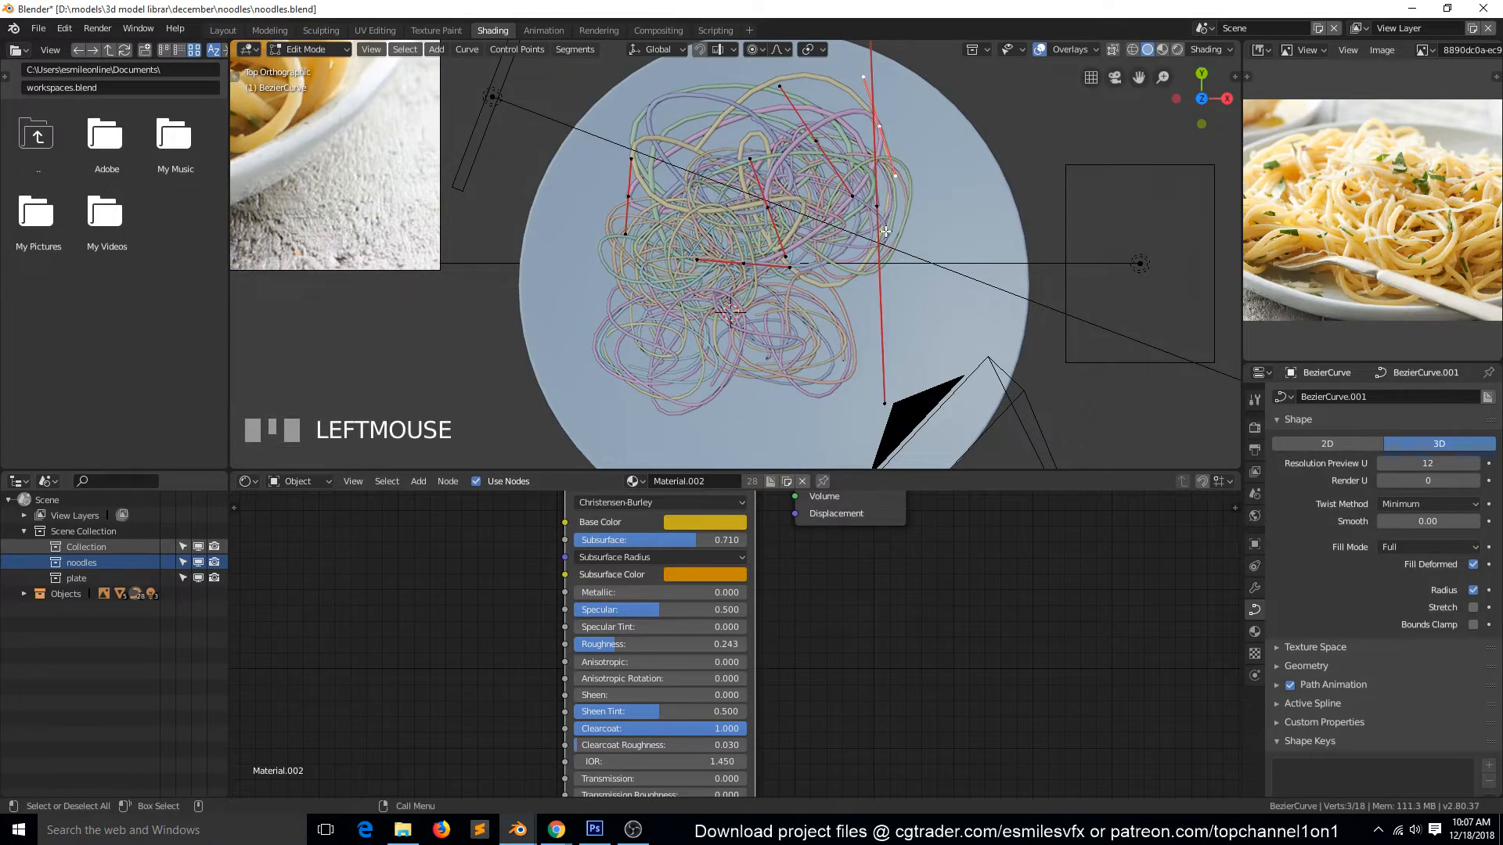
pyautogui.press('s')
pyautogui.click(906, 187)
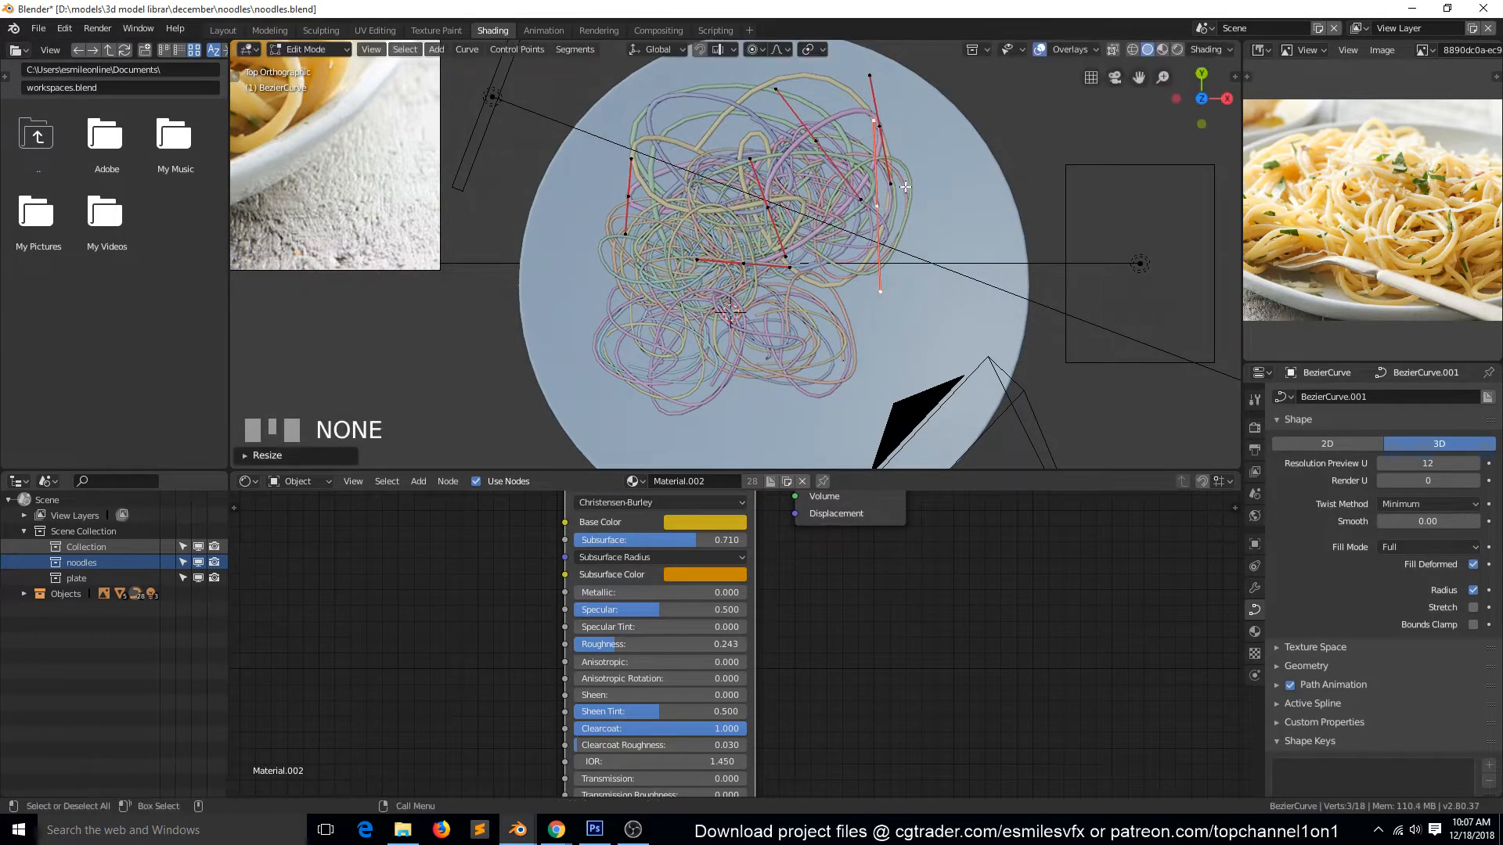
pyautogui.click(887, 131)
pyautogui.press('g')
pyautogui.click(868, 155)
pyautogui.press('Tab')
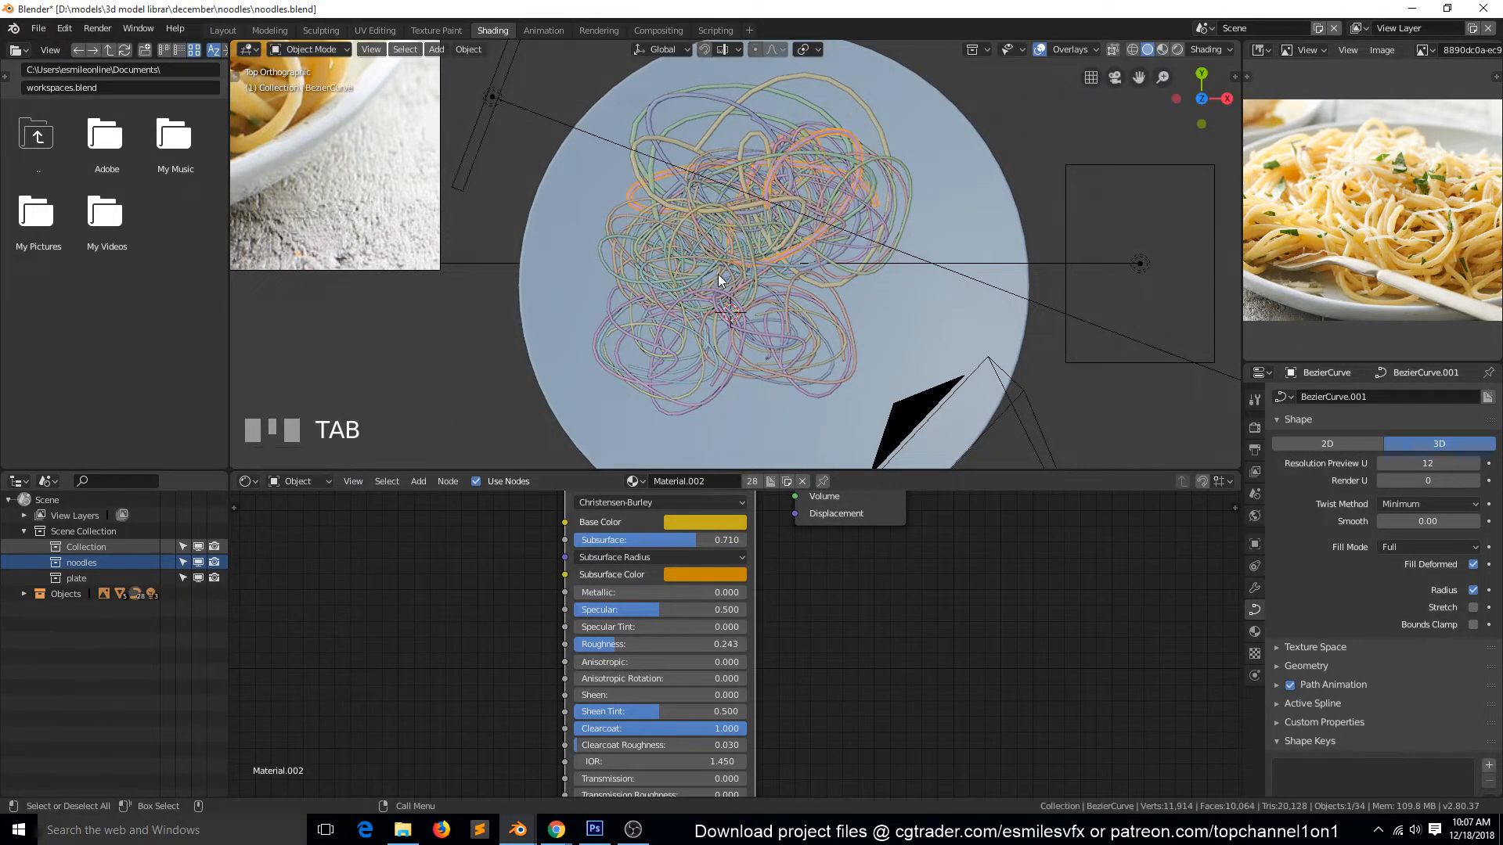
# - Select a group of five noodle curves near the plate's centre-left, duplicate it towards the lower middle of the plate, and rotate the copy
pyautogui.click(674, 282)
pyautogui.keyDown('shift'); pyautogui.click(645, 255); pyautogui.keyUp('shift')
pyautogui.keyDown('shift'); pyautogui.click(629, 237); pyautogui.keyUp('shift')
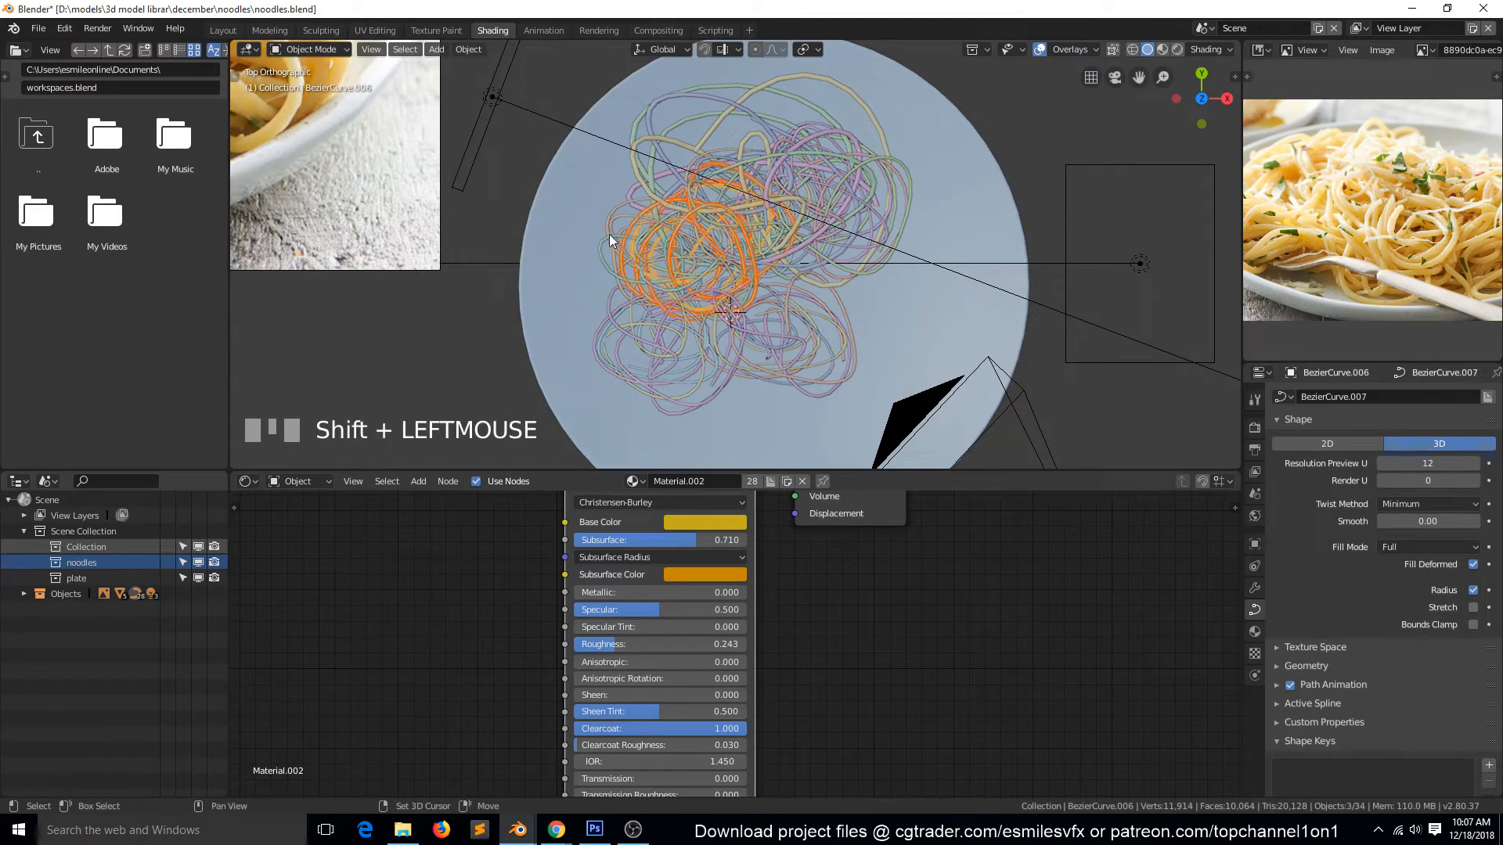
pyautogui.keyDown('shift'); pyautogui.click(609, 234); pyautogui.keyUp('shift')
pyautogui.keyDown('shift'); pyautogui.click(634, 216); pyautogui.keyUp('shift')
pyautogui.keyDown('shift'); pyautogui.click(642, 211); pyautogui.keyUp('shift')
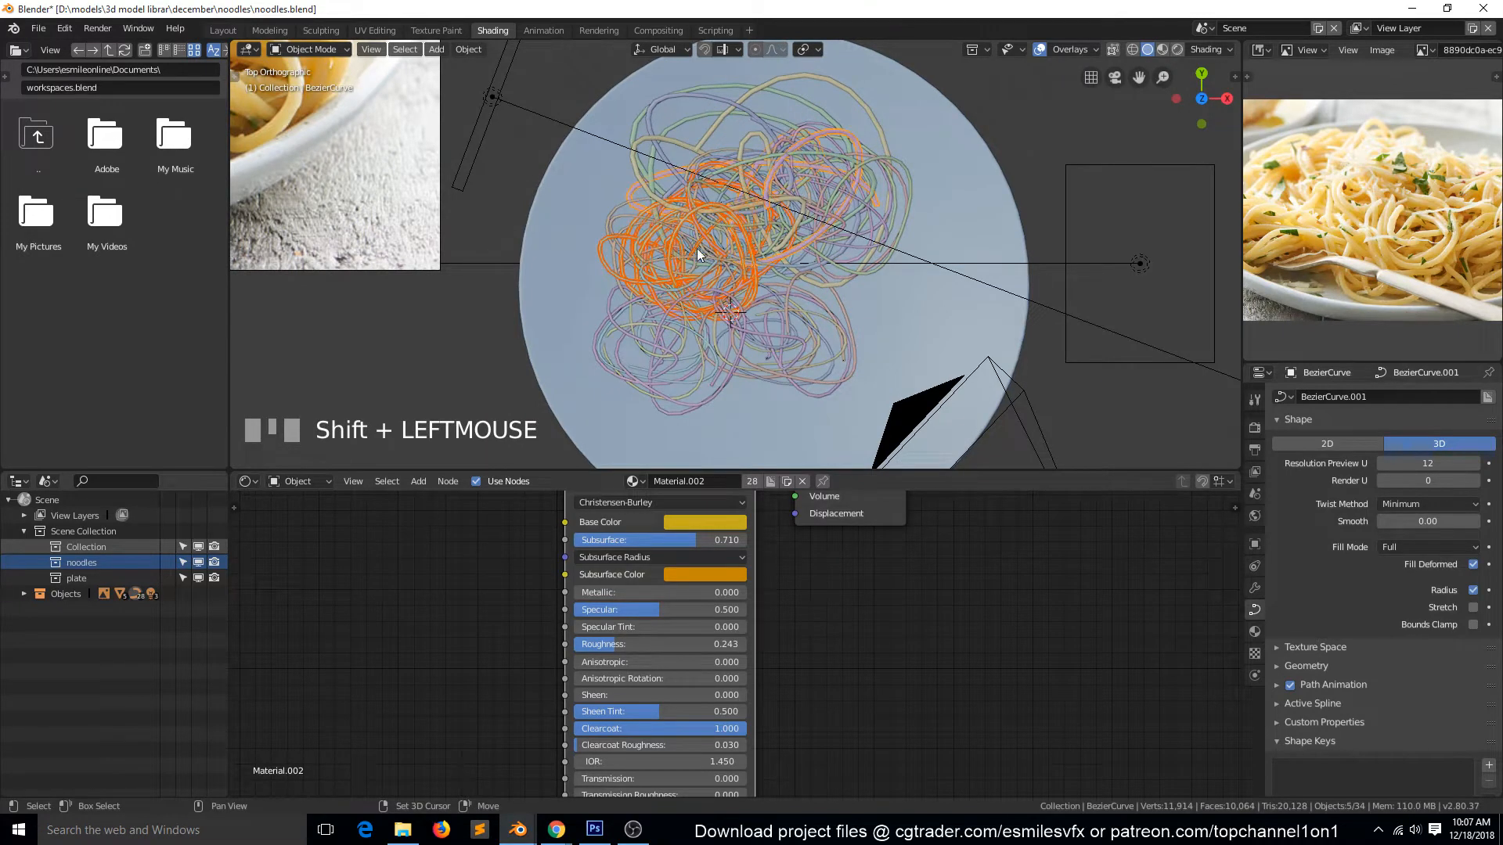
pyautogui.hotkey('shift', 'd')
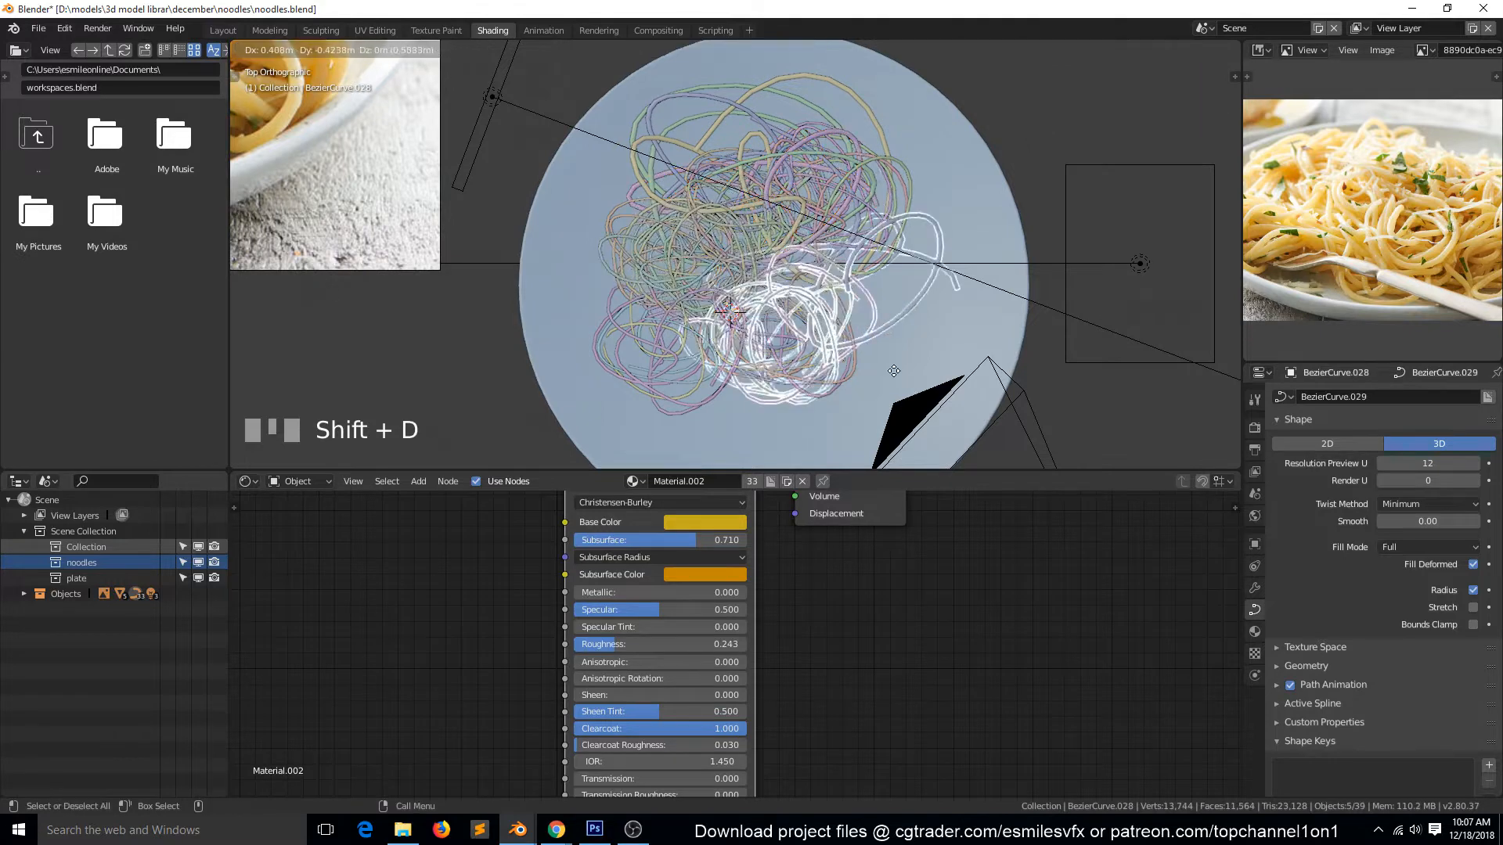
pyautogui.click(956, 325)
pyautogui.press('r')
pyautogui.click(808, 329)
# - Duplicate the noodle group four more times, rotating the first copy on the plate's lower right and spreading the others towards the lower left
pyautogui.hotkey('shift', 'd')
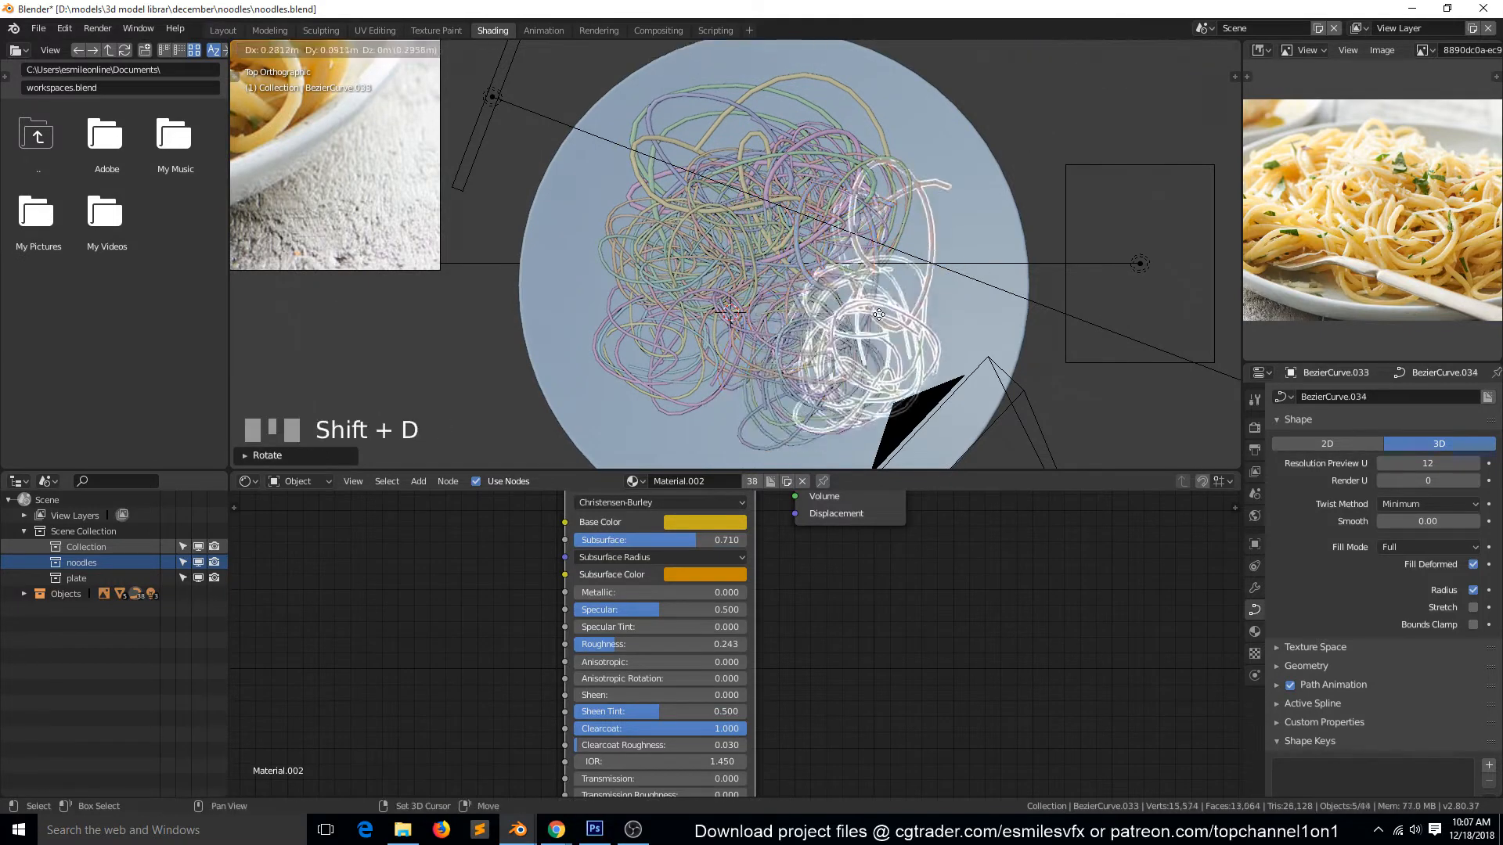
pyautogui.click(879, 314)
pyautogui.press('r')
pyautogui.click(815, 318)
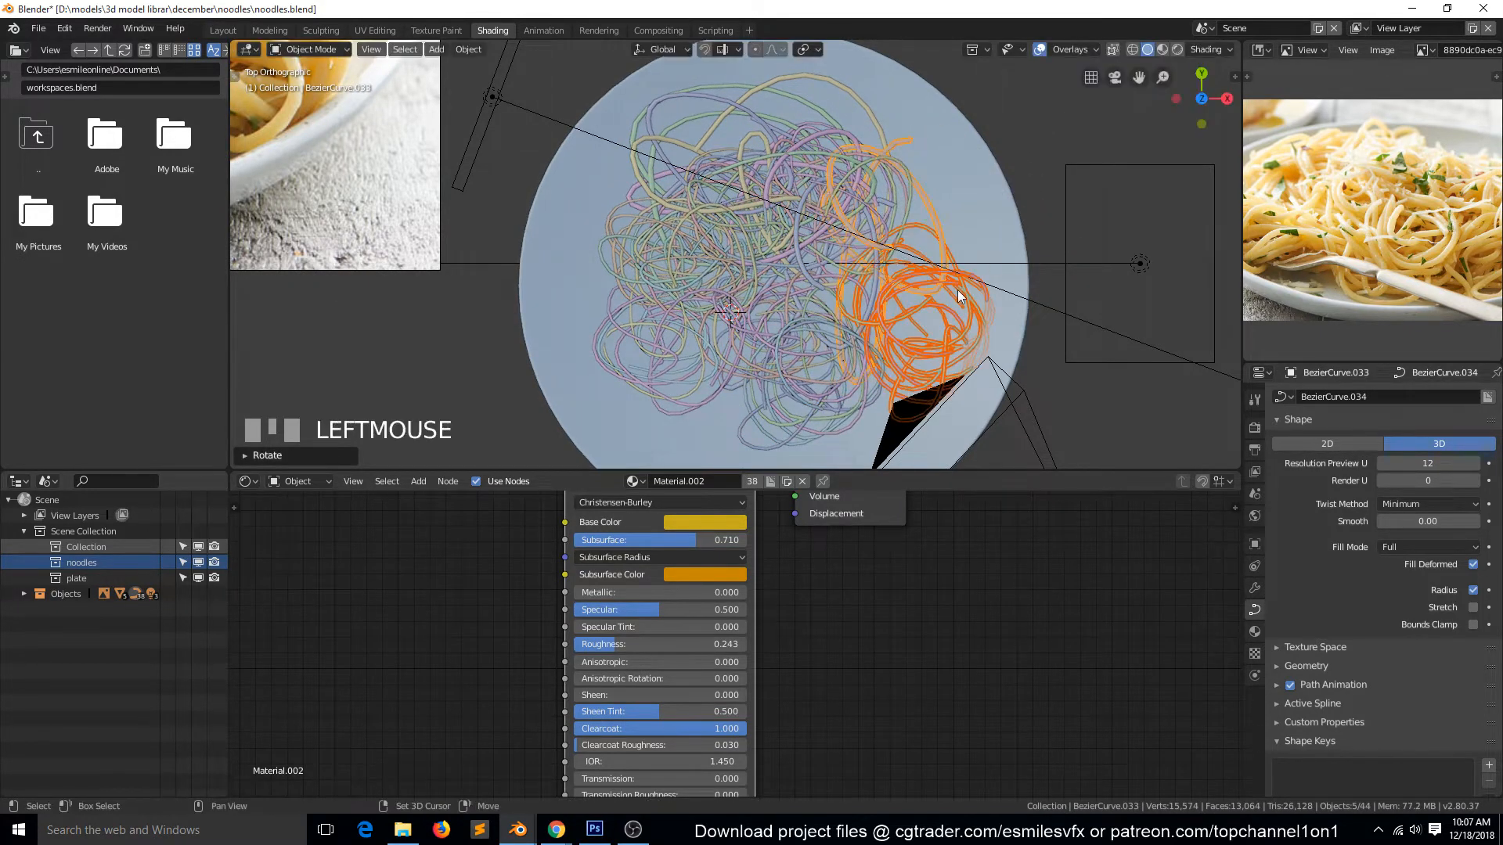
pyautogui.hotkey('shift', 'd')
pyautogui.click(867, 239)
pyautogui.hotkey('shift', 'd')
pyautogui.click(793, 306)
pyautogui.hotkey('shift', 'd')
pyautogui.click(724, 344)
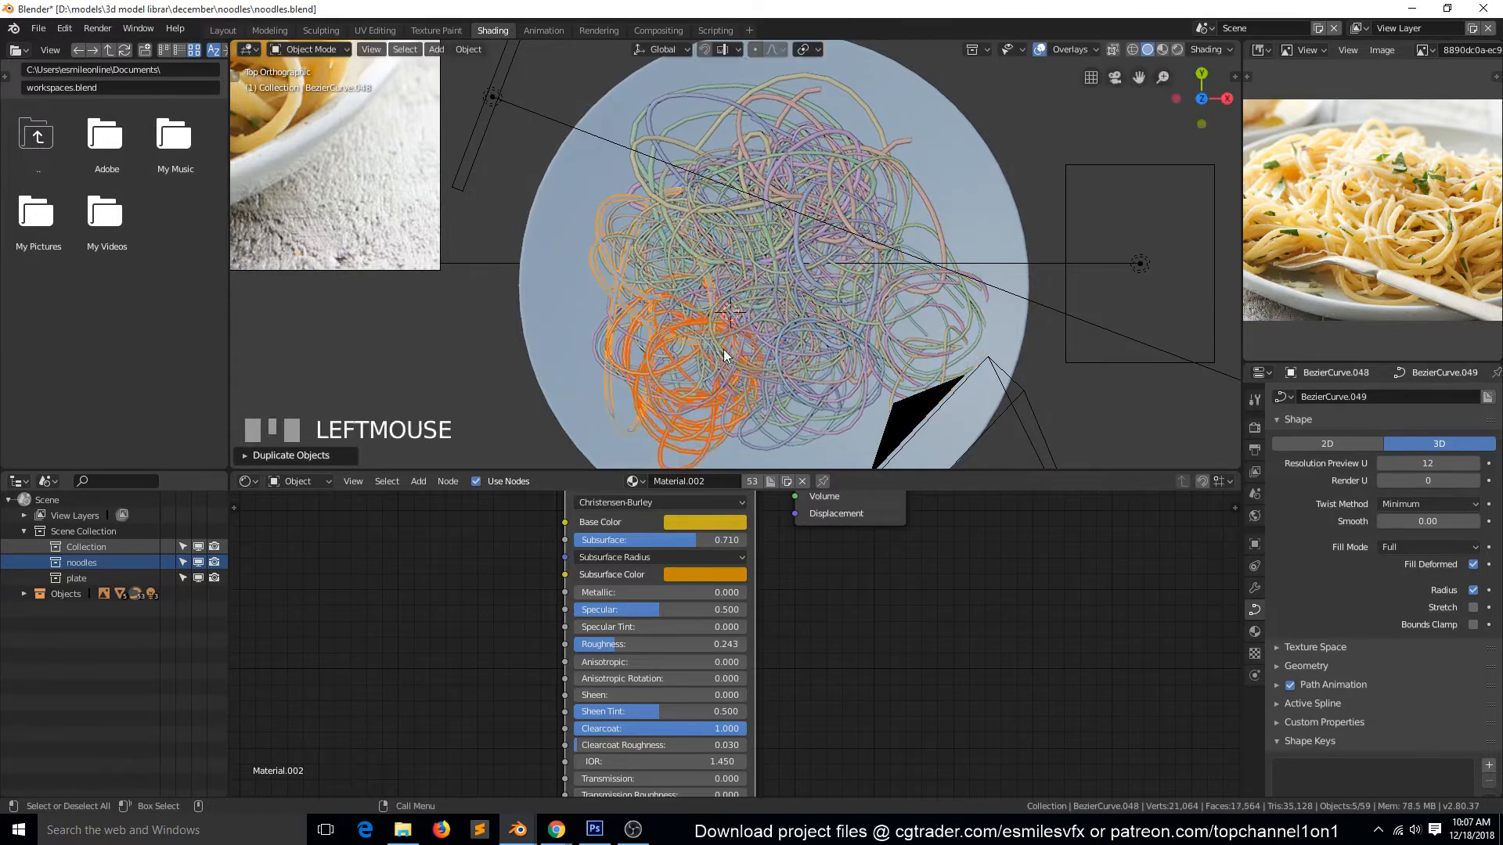
# - Add two more rotated copies of the noodle group, one at the plate's lower middle and one right of its centre
pyautogui.hotkey('shift', 'd')
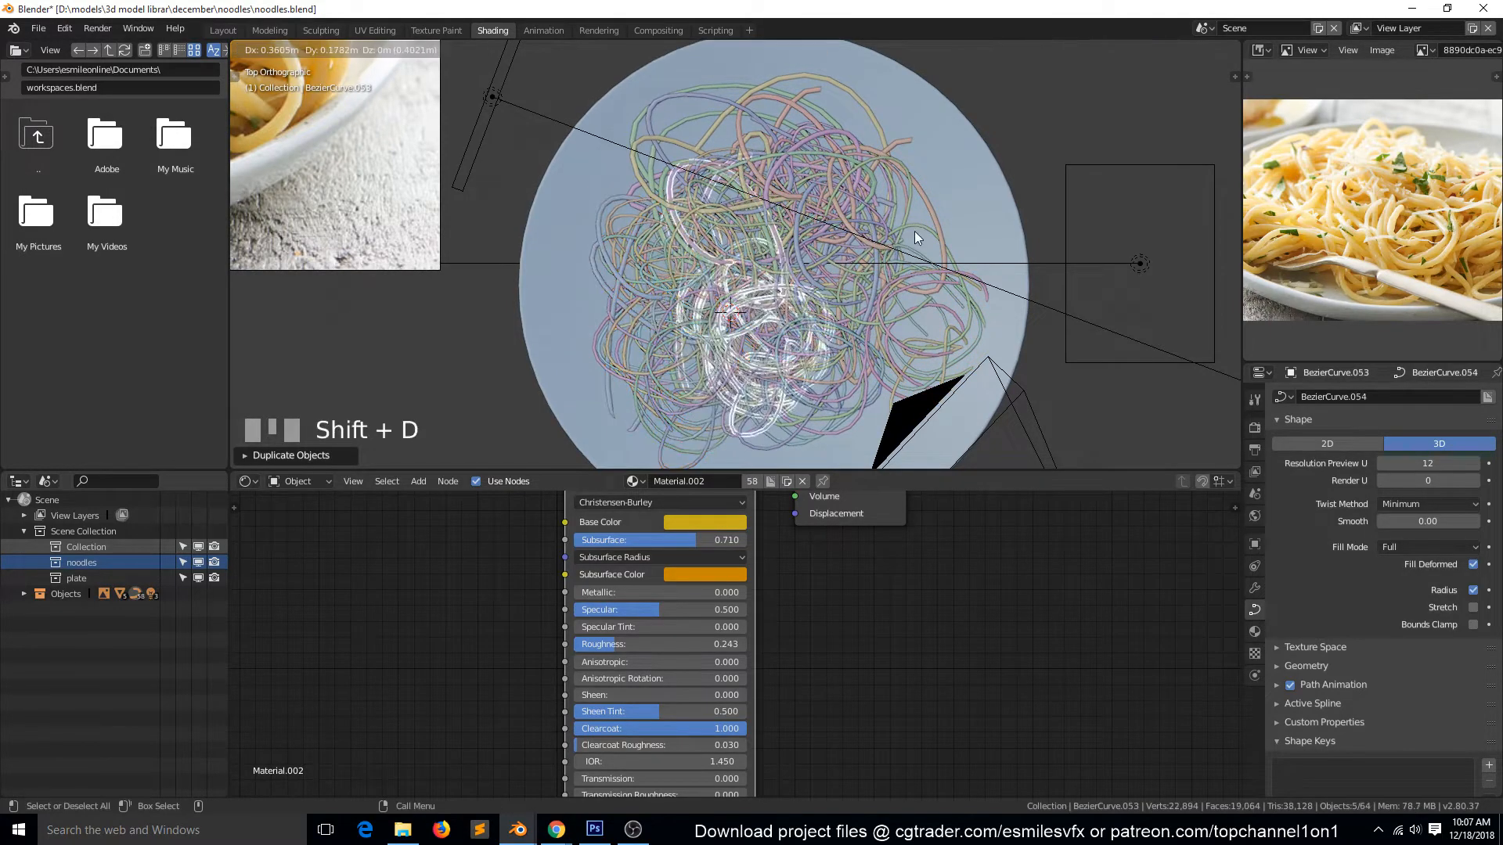
pyautogui.click(915, 232)
pyautogui.press('r')
pyautogui.click(952, 335)
pyautogui.hotkey('shift', 'd')
pyautogui.click(949, 325)
pyautogui.press('r')
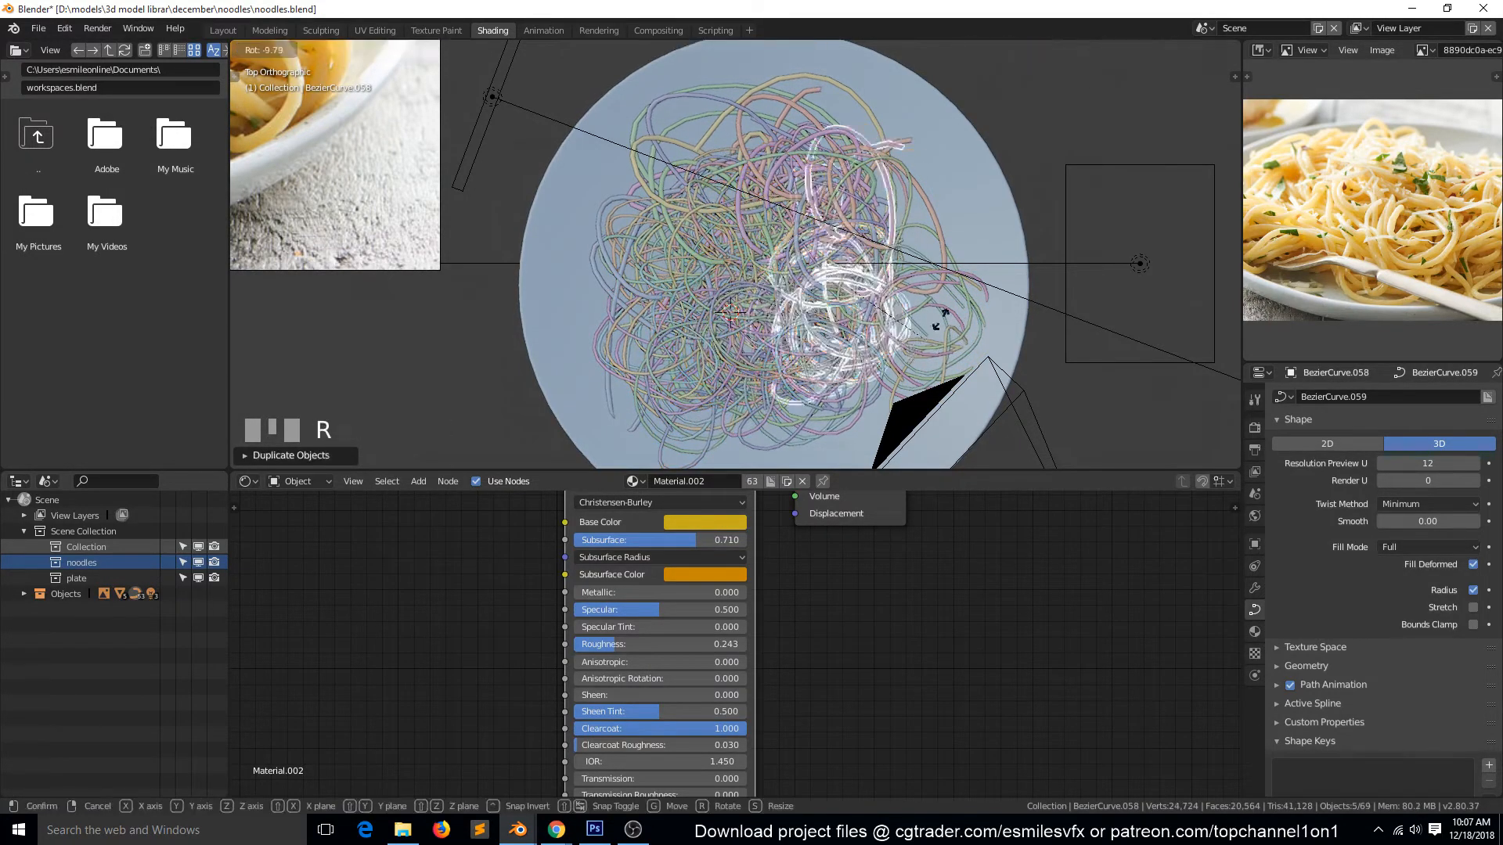
pyautogui.click(922, 268)
# - Add three rotated copies of the noodle group across the plate's upper right, upper middle and left side
pyautogui.hotkey('shift', 'd')
pyautogui.click(932, 266)
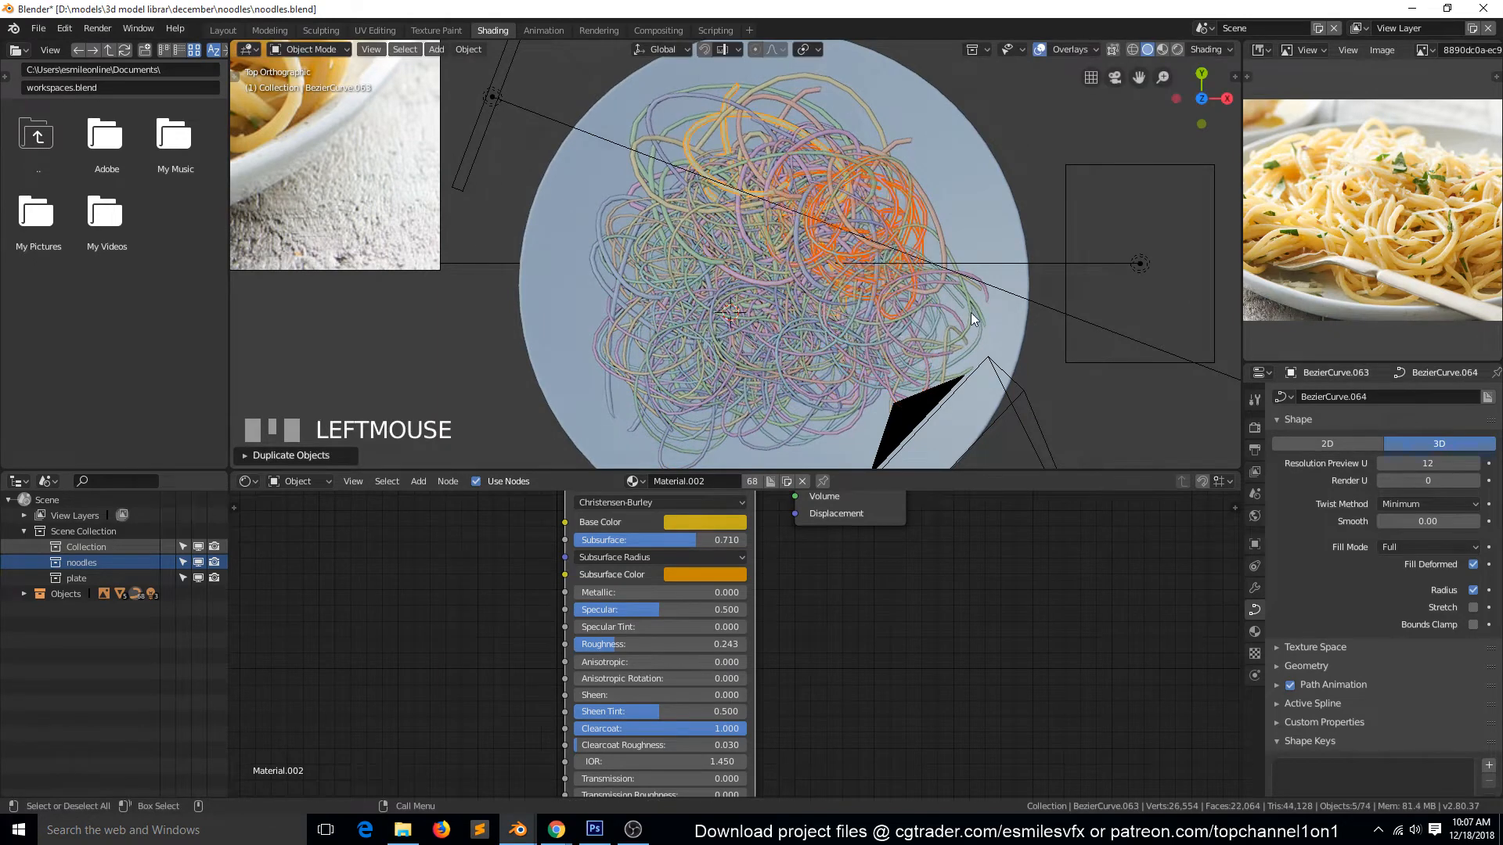
pyautogui.press('r')
pyautogui.keyDown('shift'); pyautogui.click(970, 246); pyautogui.keyUp('shift')
pyautogui.hotkey('shift', 'd')
pyautogui.click(866, 270)
pyautogui.press('r')
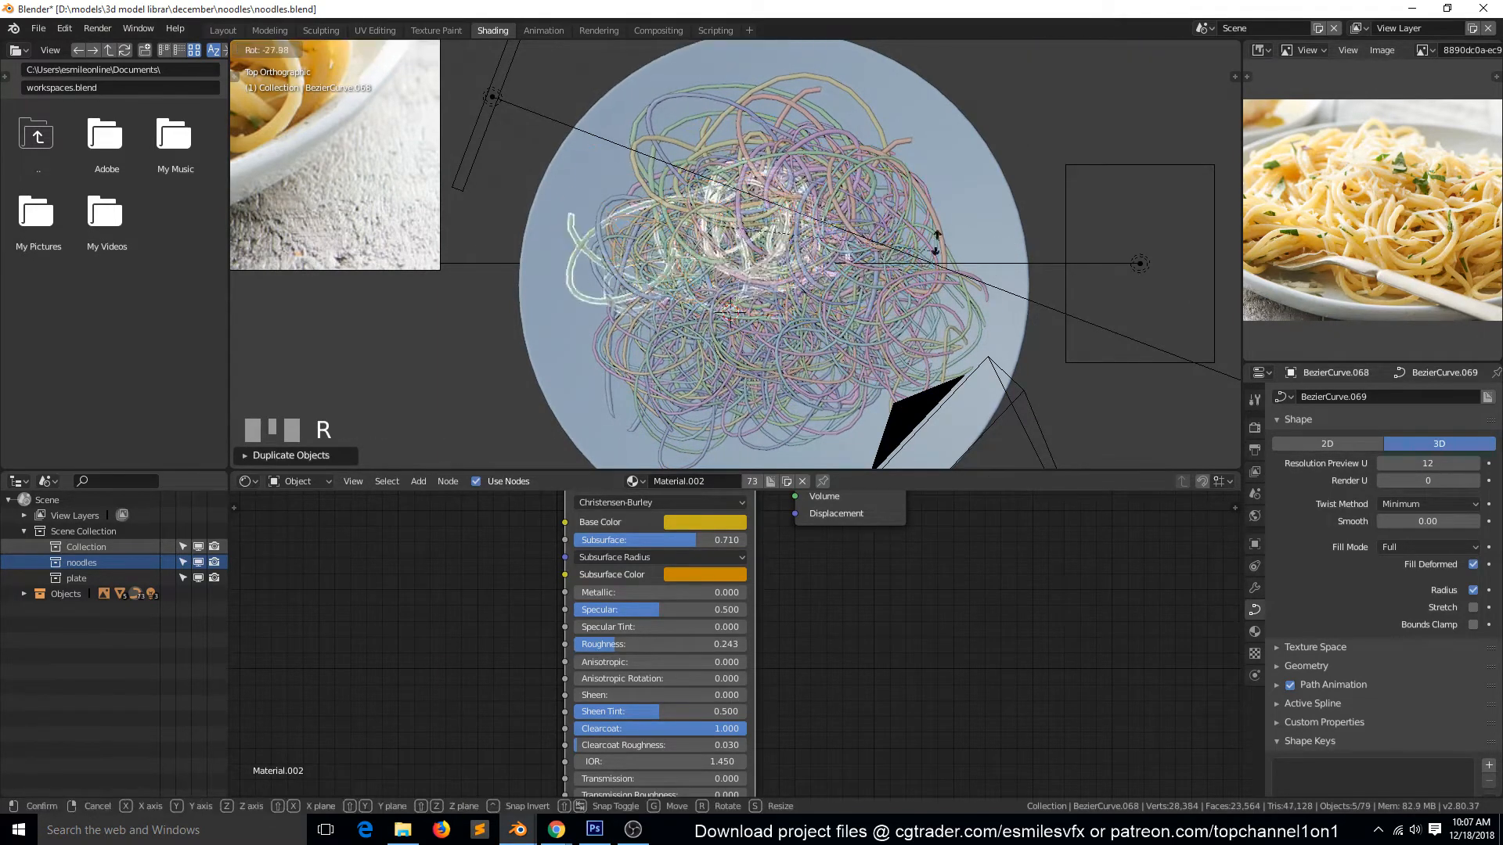
pyautogui.click(919, 235)
pyautogui.hotkey('shift', 'd')
pyautogui.click(810, 286)
pyautogui.press('r')
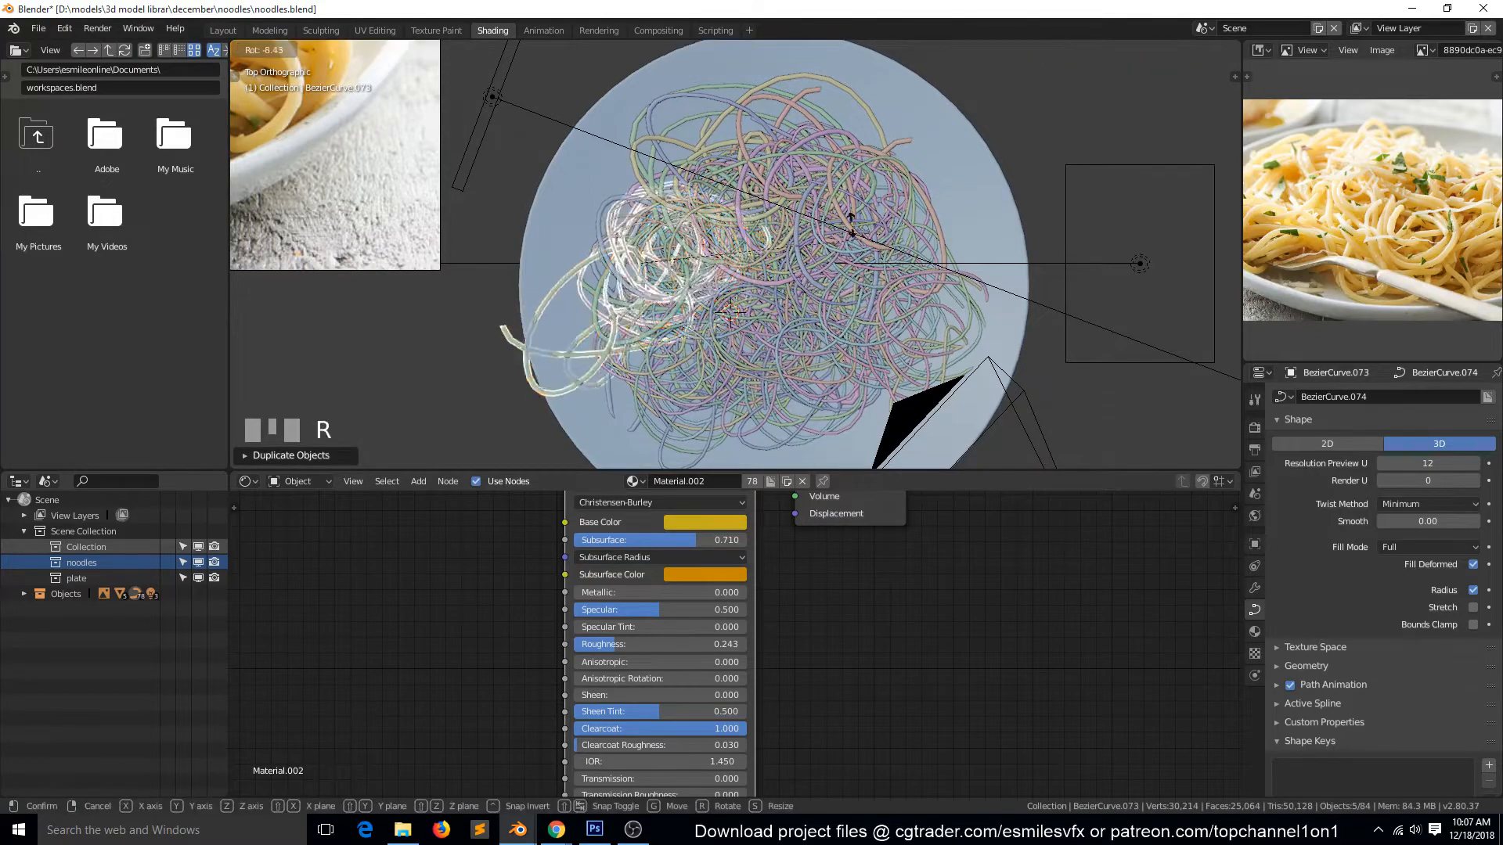
pyautogui.click(717, 251)
# - Duplicate the noodle group to the plate's lower middle and again to its upper right, and deselect everything
pyautogui.hotkey('shift', 'd')
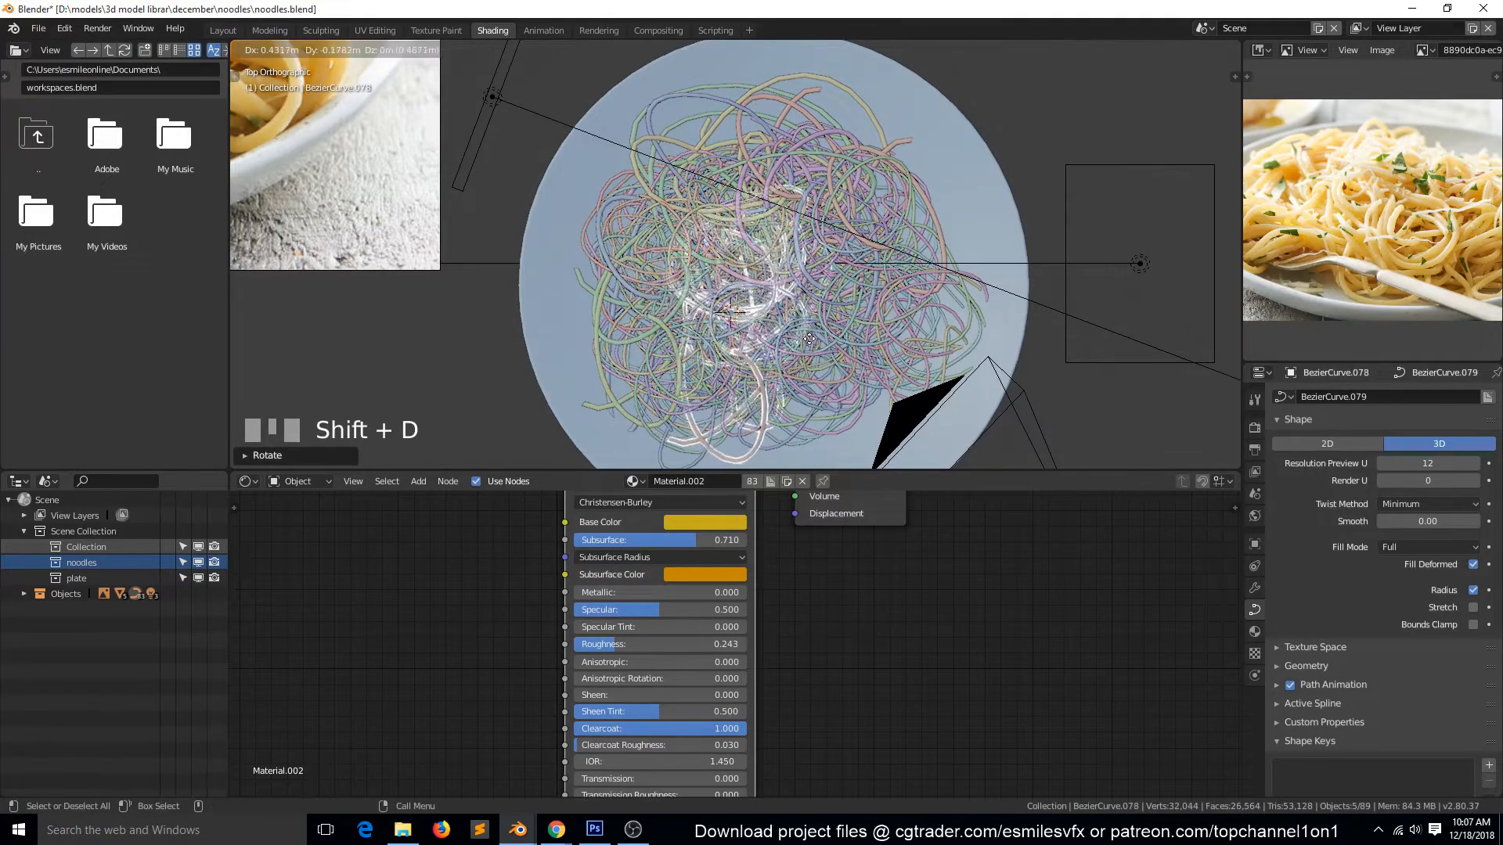
pyautogui.click(847, 345)
pyautogui.hotkey('shift', 'd')
pyautogui.click(973, 302)
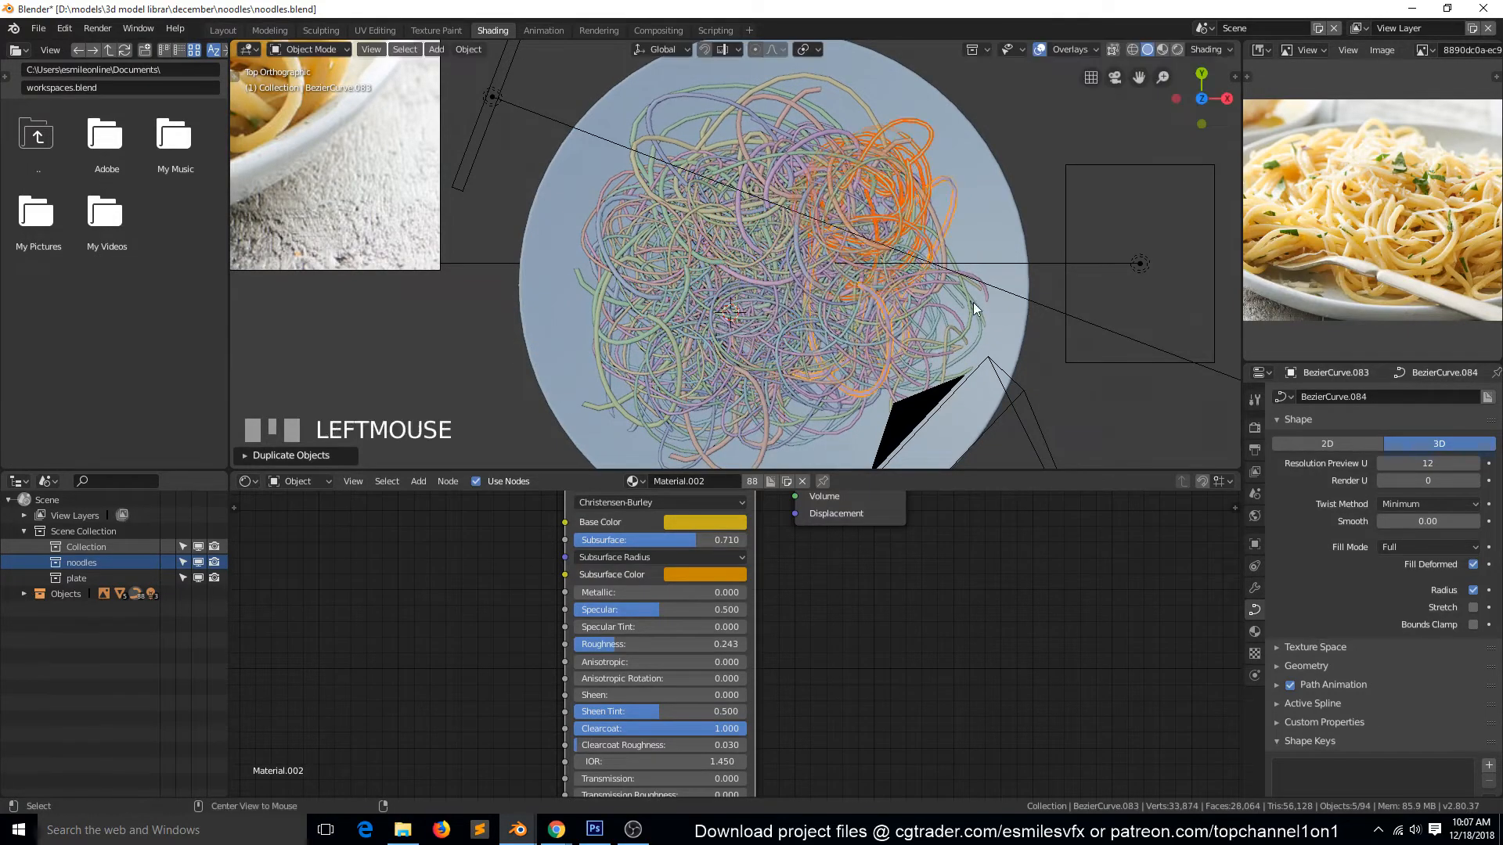
pyautogui.hotkey('alt', 'a')
# - Look through the camera at the noodle pile and check one noodle curve near its middle in Edit Mode
pyautogui.press('KP_0')
pyautogui.scroll(2, 922, 322)
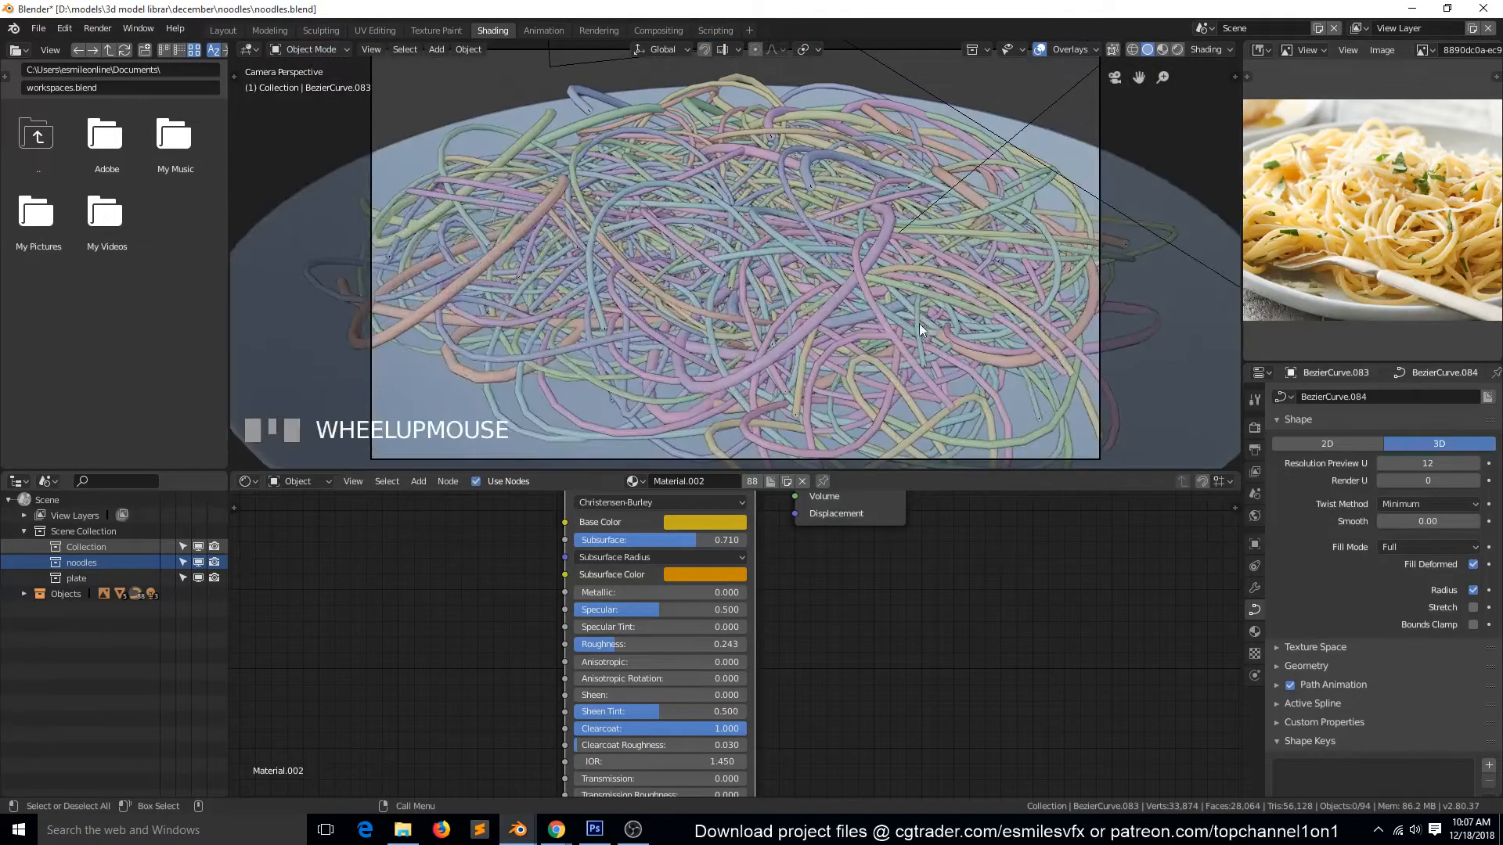
pyautogui.scroll(-1, 773, 299)
pyautogui.scroll(2, 773, 299)
pyautogui.click(774, 297)
pyautogui.press('Tab')
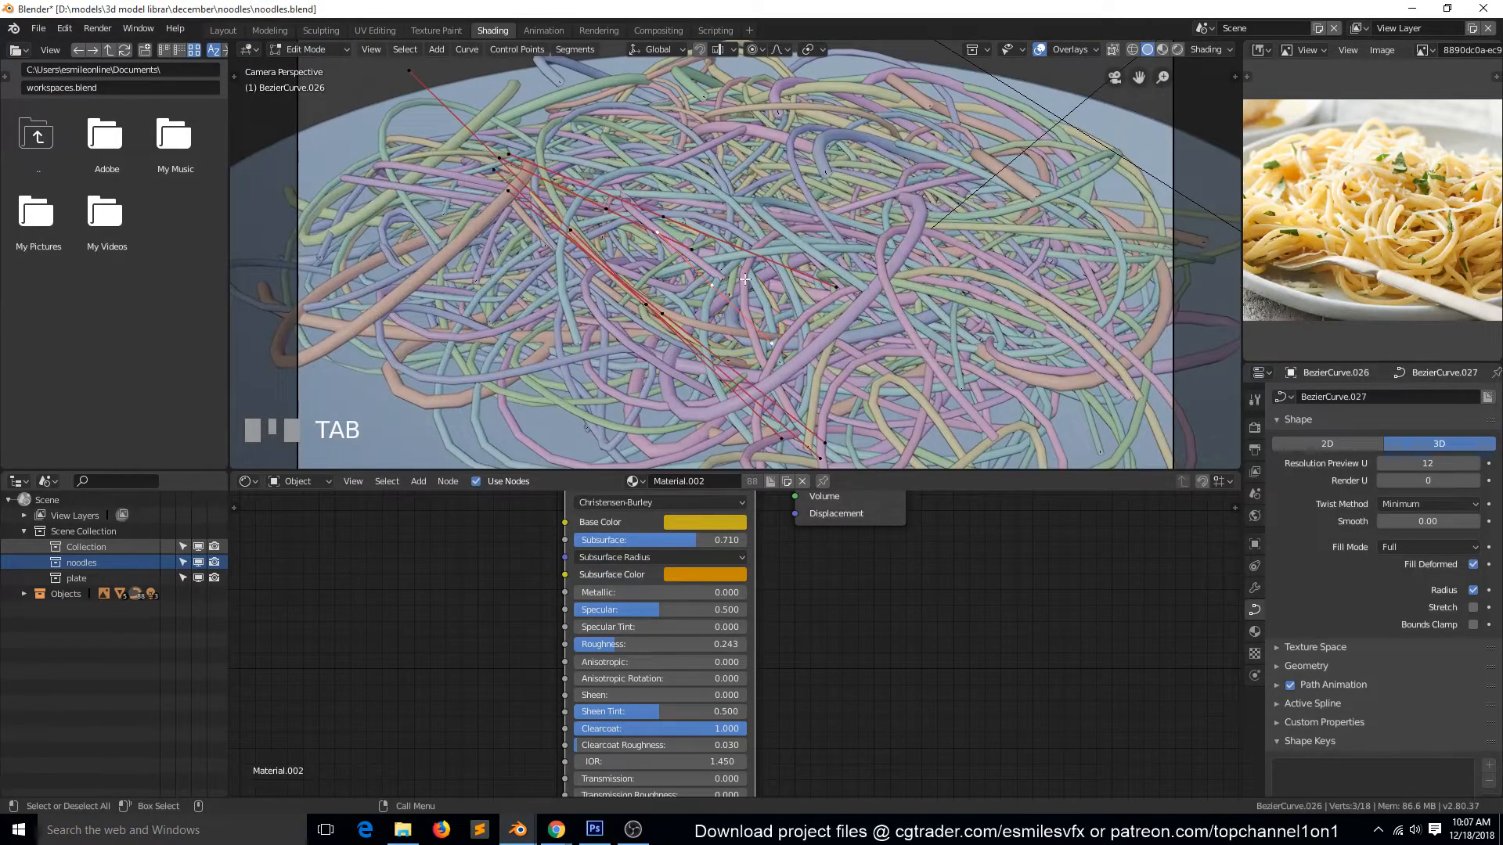
pyautogui.click(677, 243)
pyautogui.press('Tab')
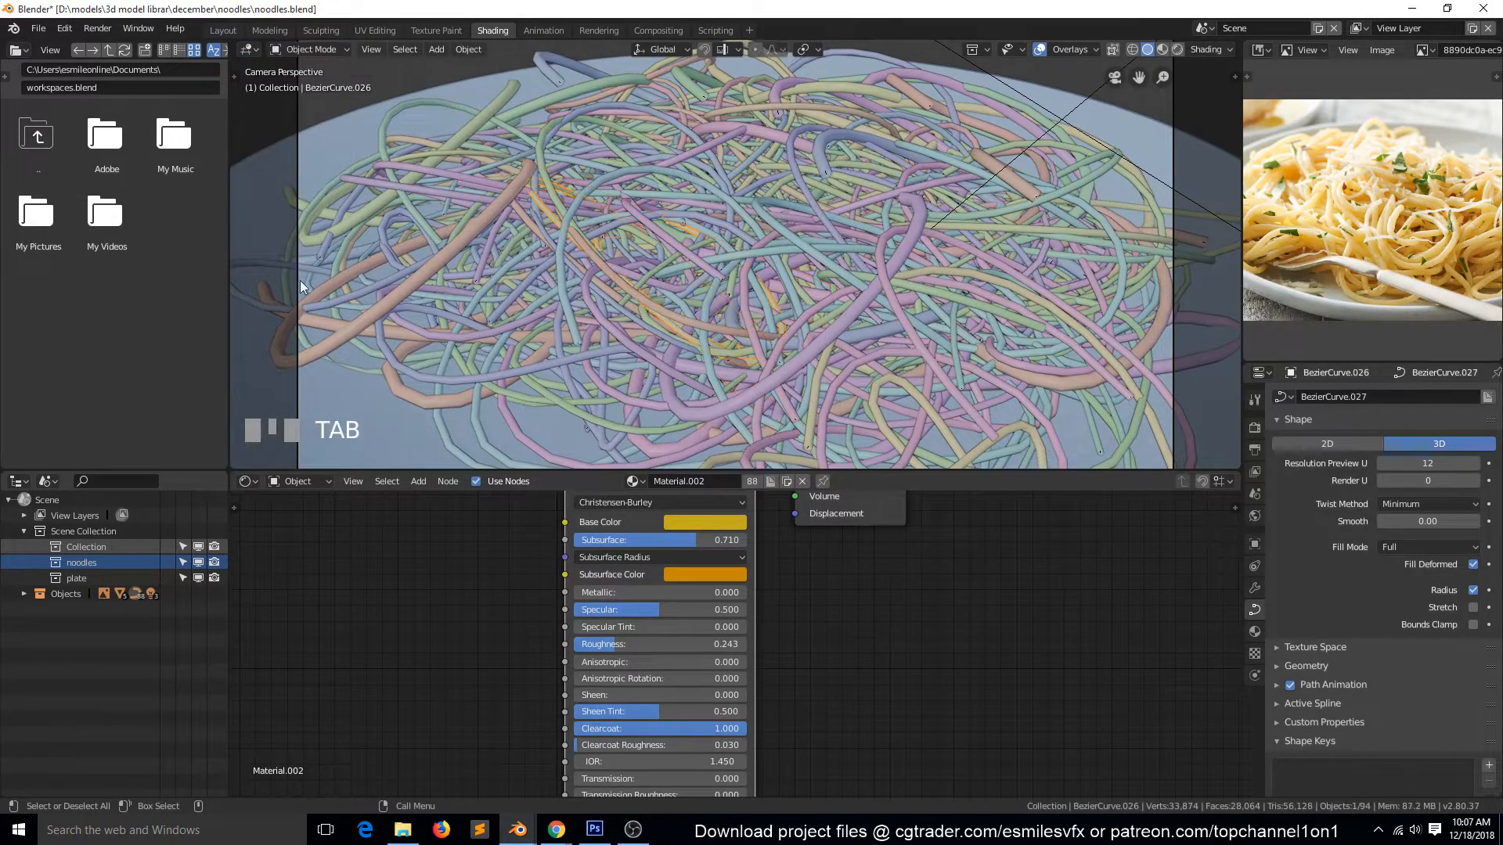
# - Open all curves in the noodles collection for editing together and raise two control points near the pile's middle with proportional editing
pyautogui.click(78, 563)
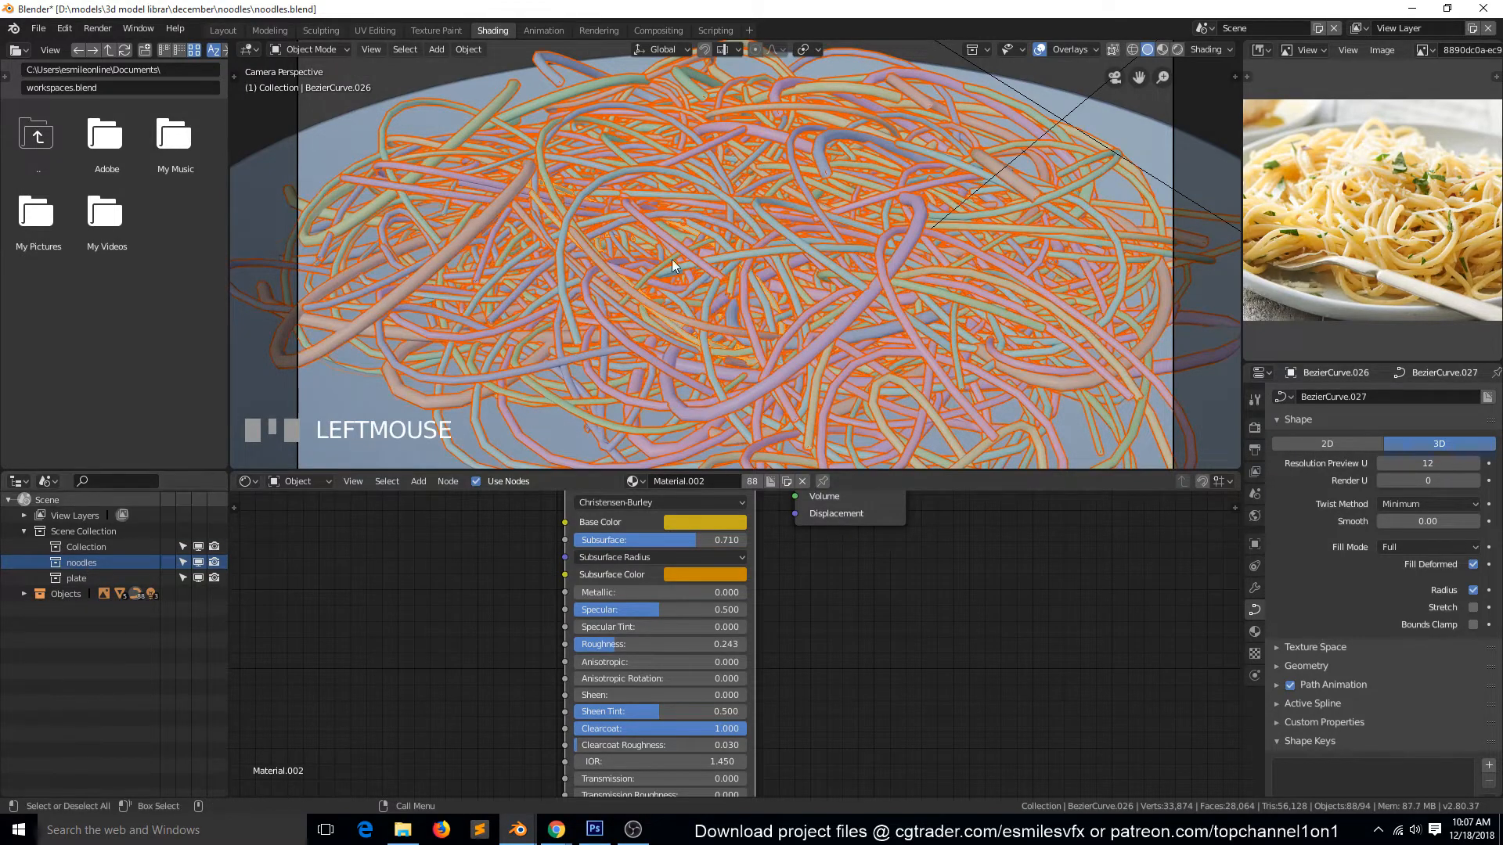
pyautogui.keyDown('shift'); pyautogui.click(693, 248); pyautogui.keyUp('shift')
pyautogui.press('Tab')
pyautogui.click(717, 303)
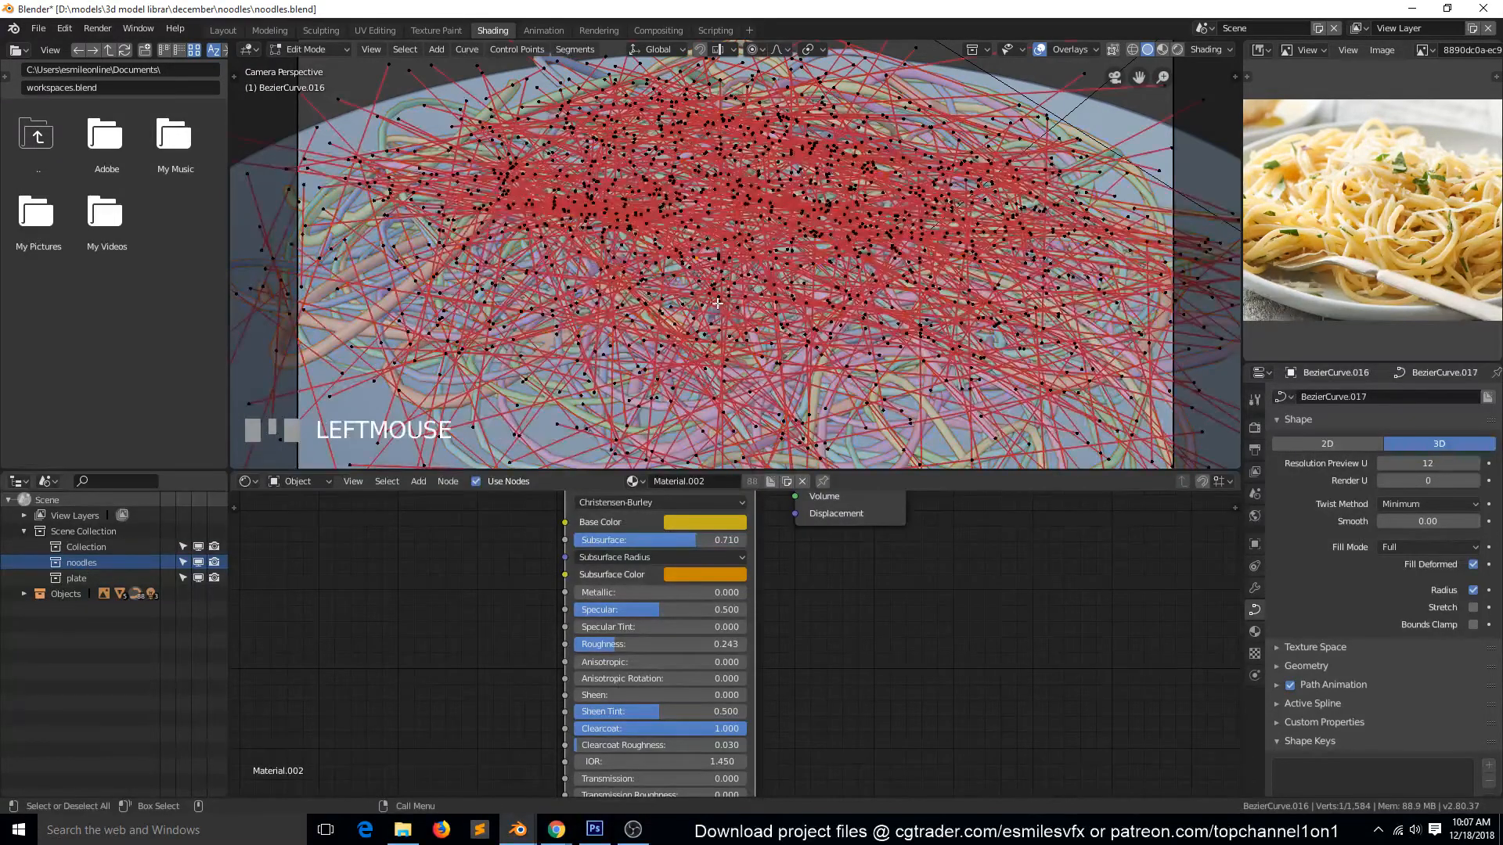
pyautogui.press('g')
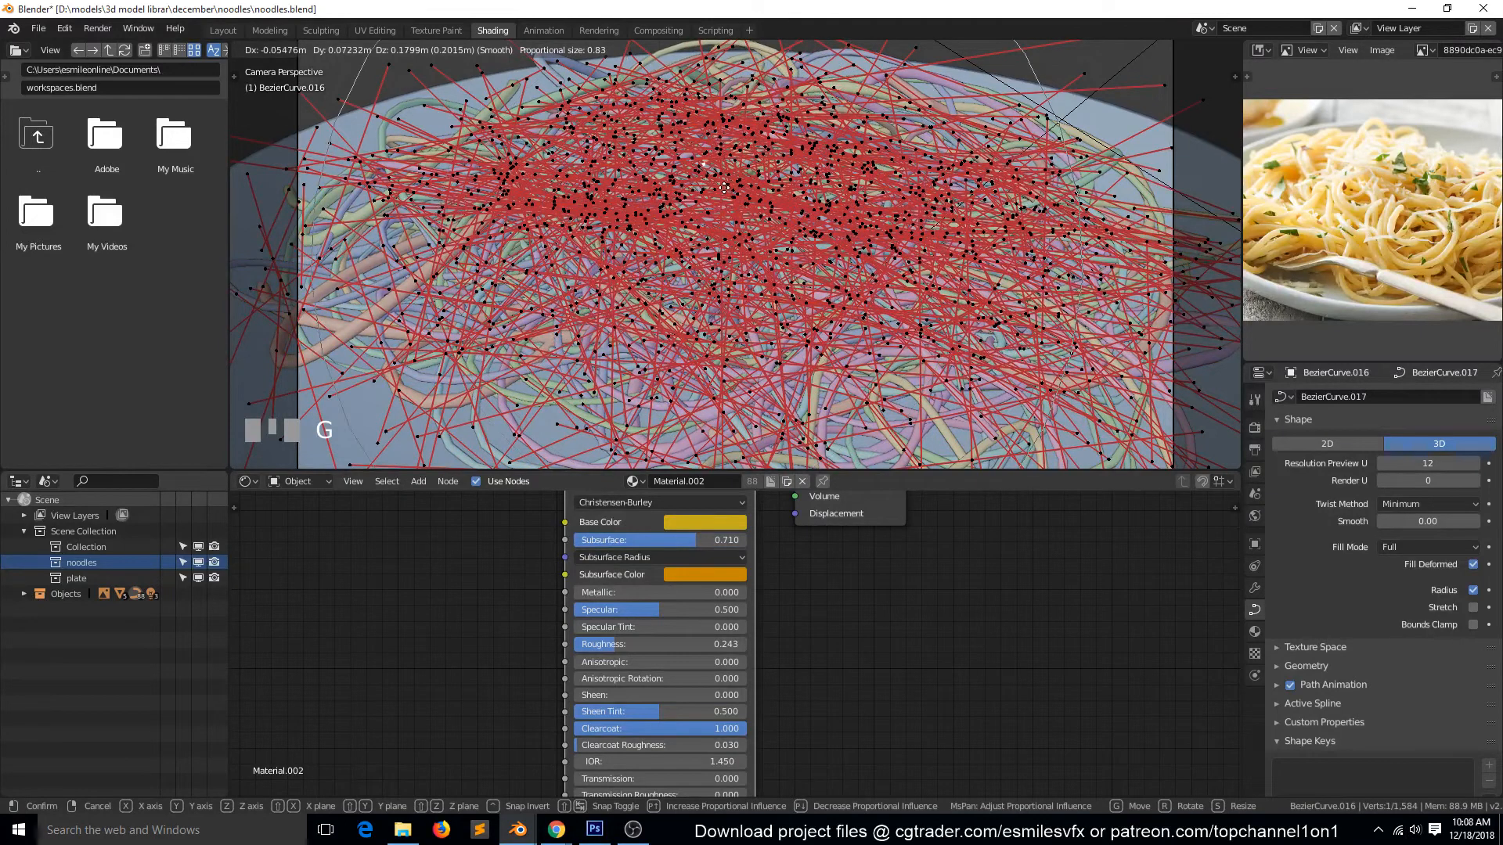
pyautogui.click(717, 220)
pyautogui.click(831, 222)
pyautogui.press('g')
pyautogui.click(834, 195)
# - Move more control points in the left and middle parts of the pile with proportional editing, and return to Object Mode
pyautogui.click(587, 203)
pyautogui.press('g')
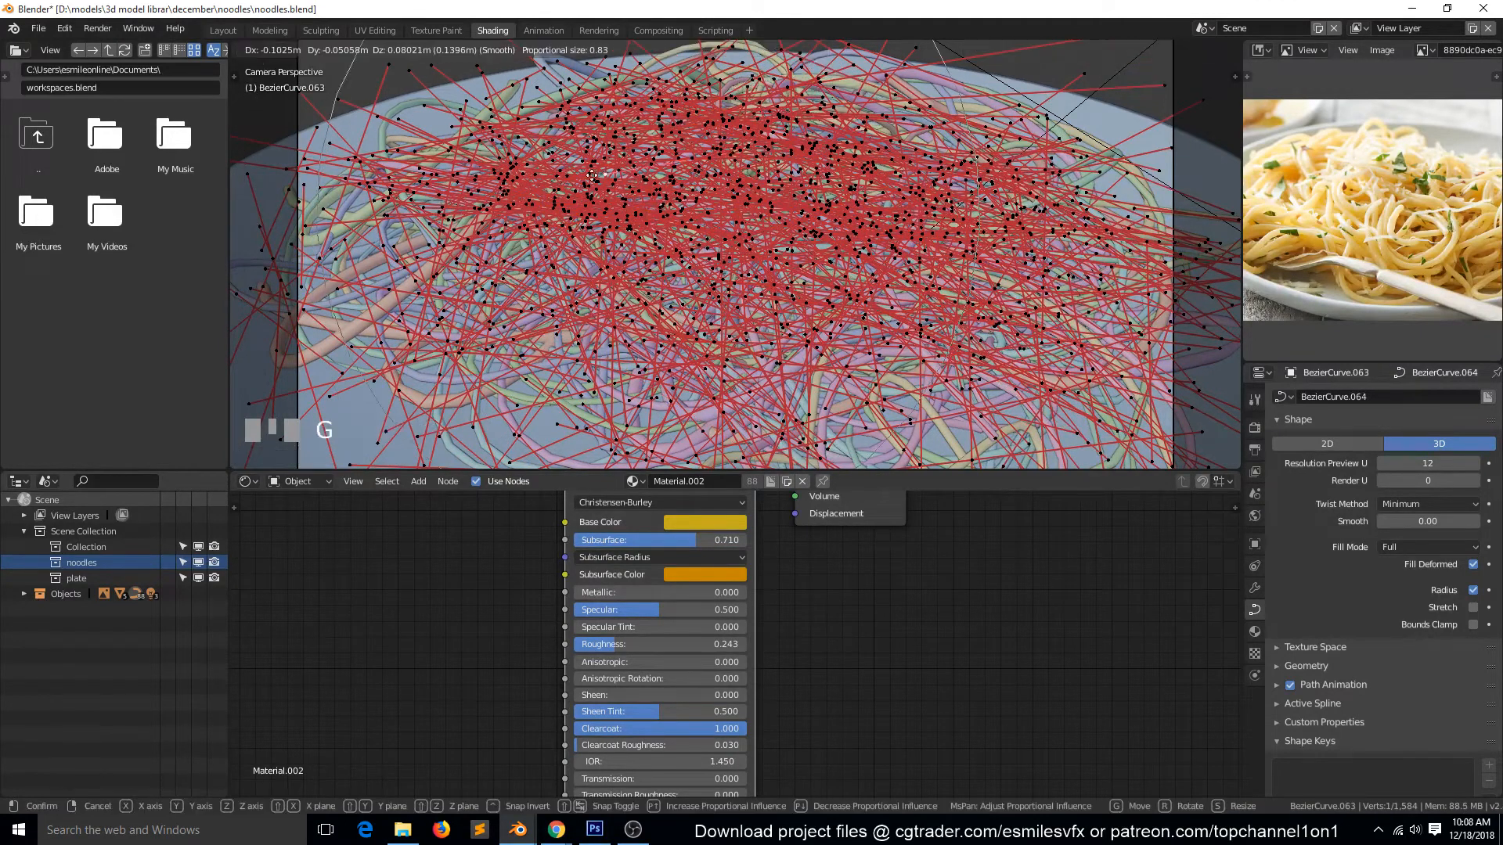
pyautogui.click(582, 174)
pyautogui.press('g')
pyautogui.click(525, 235)
pyautogui.click(471, 209)
pyautogui.press('g')
pyautogui.click(476, 187)
pyautogui.click(810, 216)
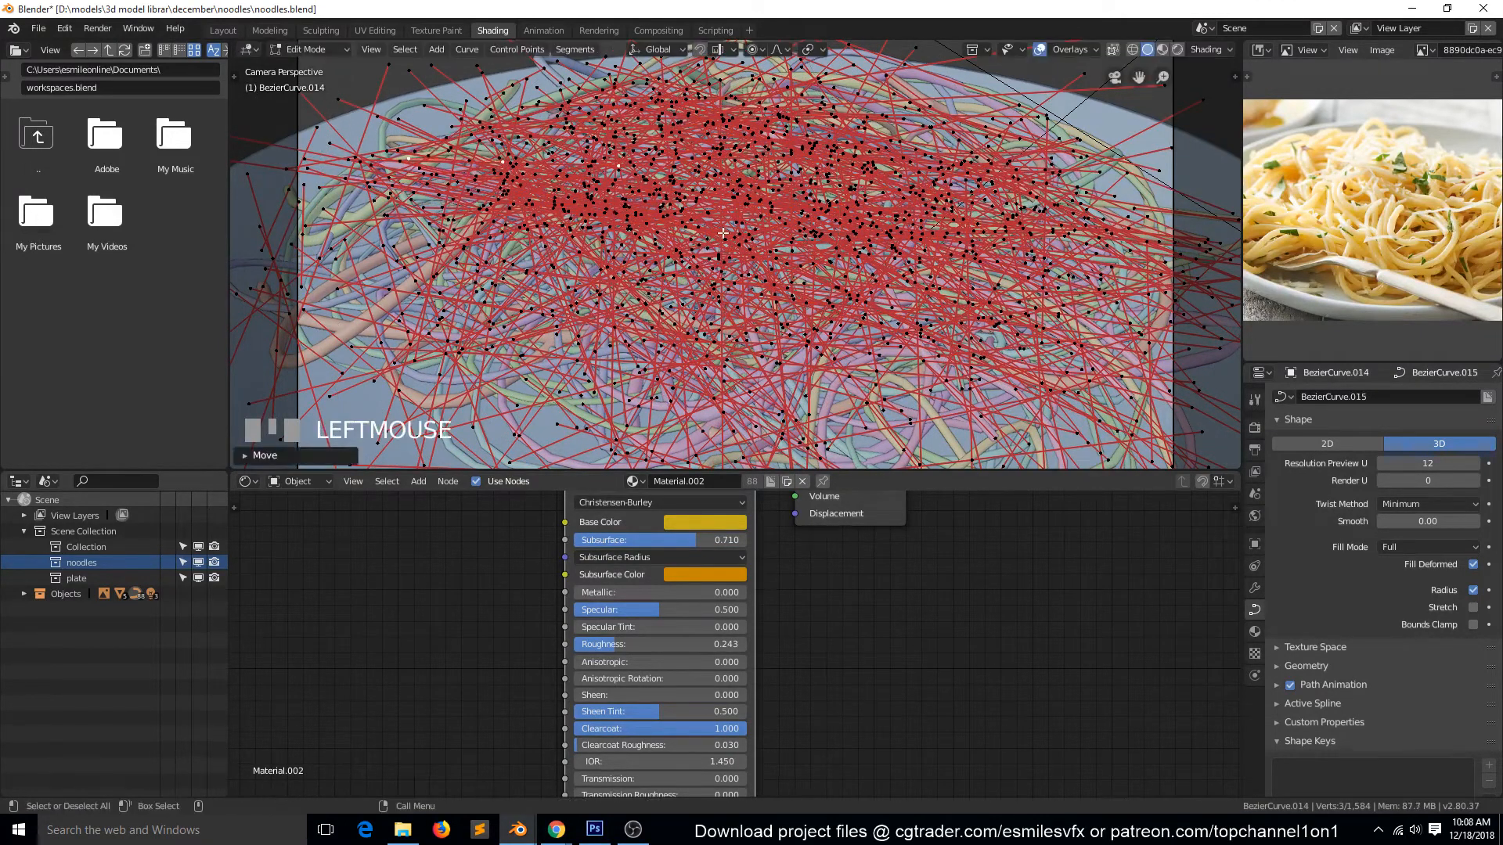
pyautogui.press('g')
pyautogui.click(822, 203)
pyautogui.press('Tab')
# - Save the file with all noodles deselected and preview the scene's materials in LookDev shading
pyautogui.scroll(-3, 810, 329)
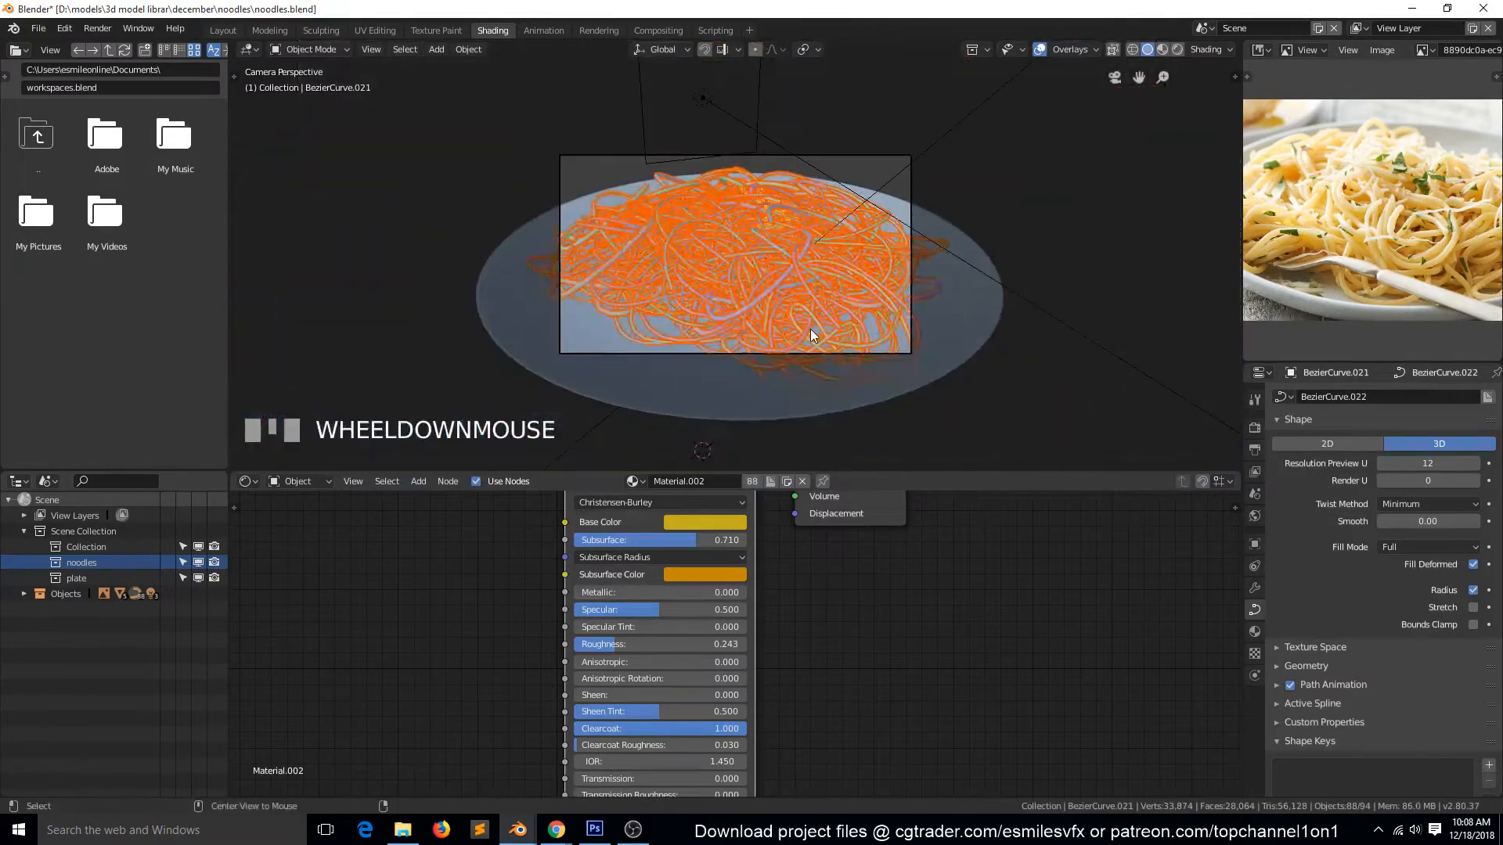
pyautogui.scroll(2, 815, 326)
pyautogui.scroll(-2, 815, 326)
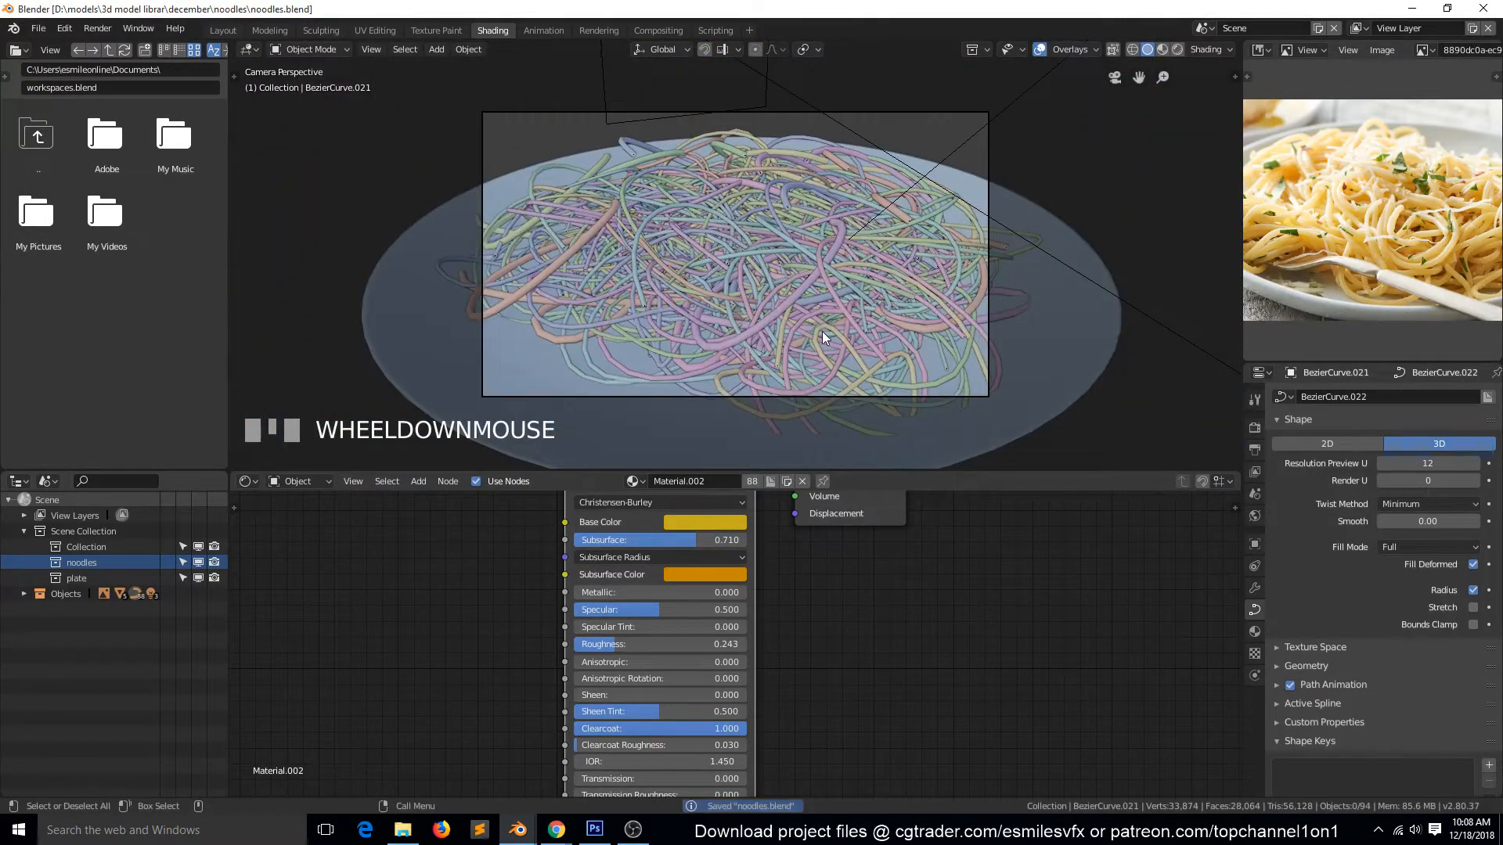
pyautogui.hotkey('ctrl', 's')
pyautogui.click(1164, 49)
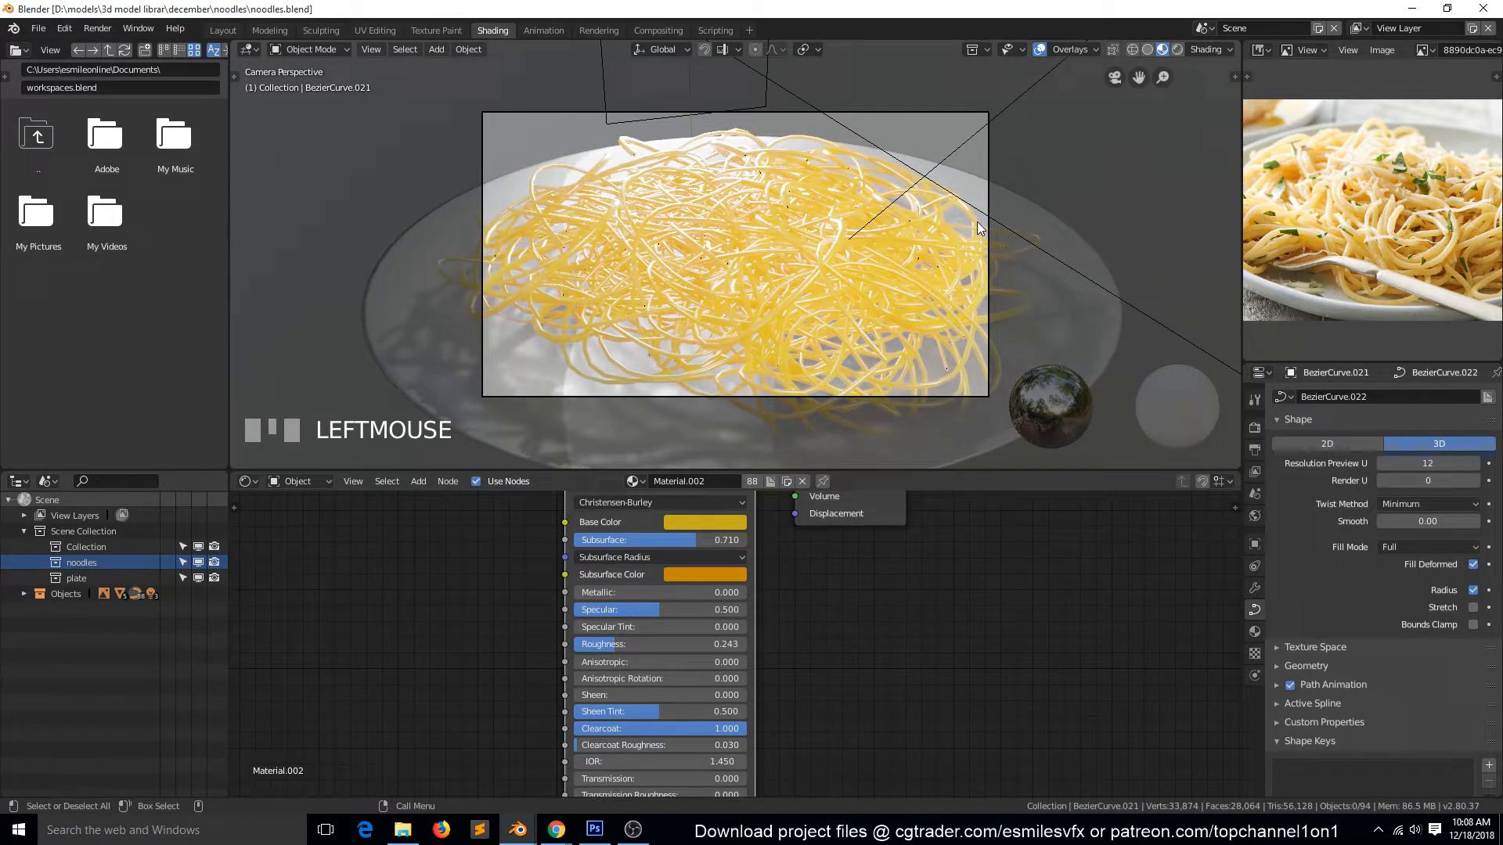
# - Open the whole noodles collection for editing and select all control points of its curves
pyautogui.click(688, 345)
pyautogui.press('Tab')
pyautogui.press('Tab')
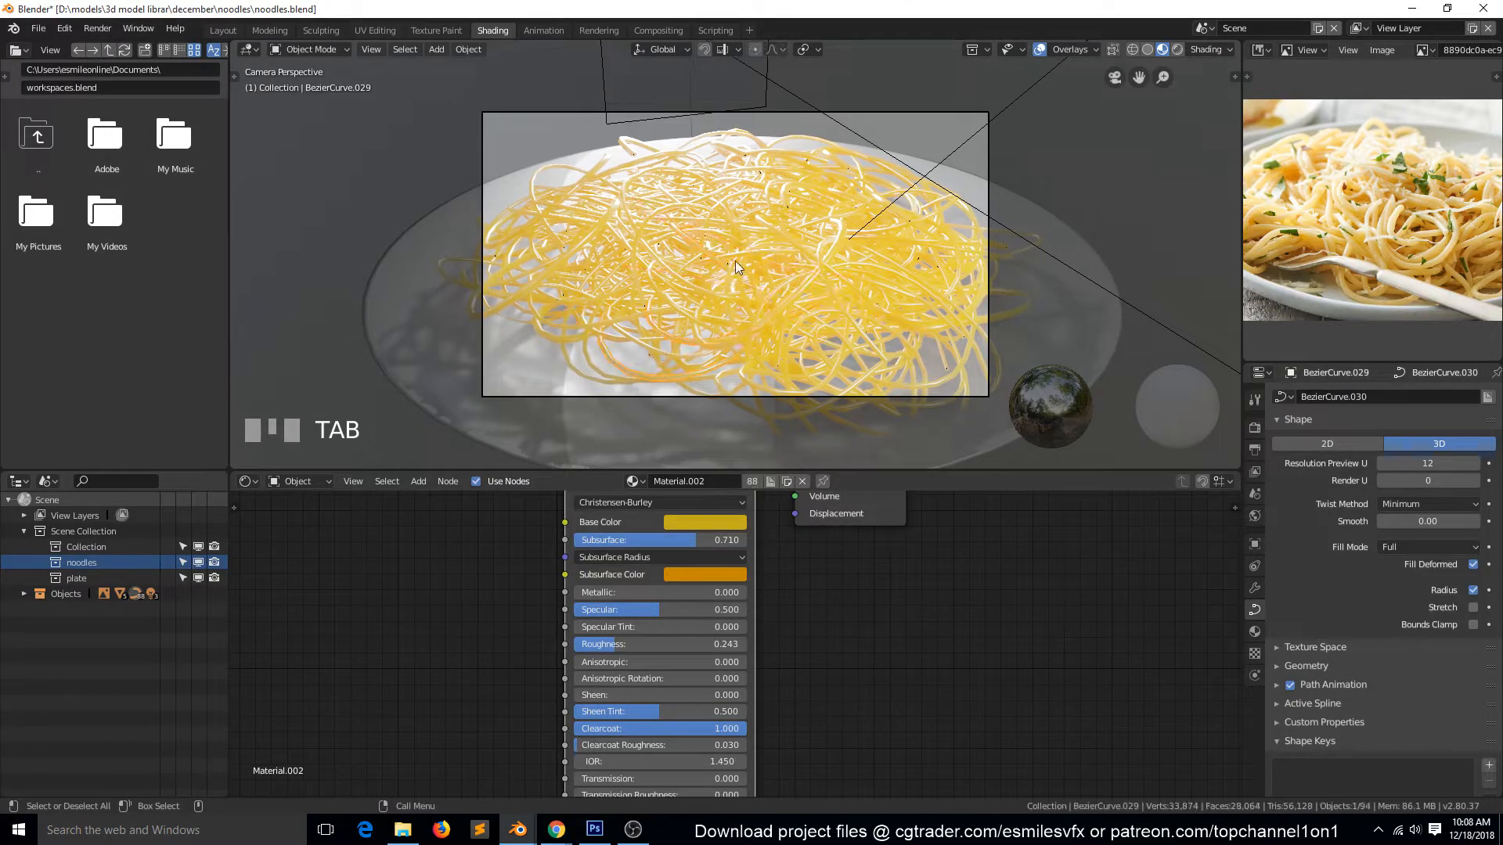
pyautogui.click(82, 561)
pyautogui.press('Tab')
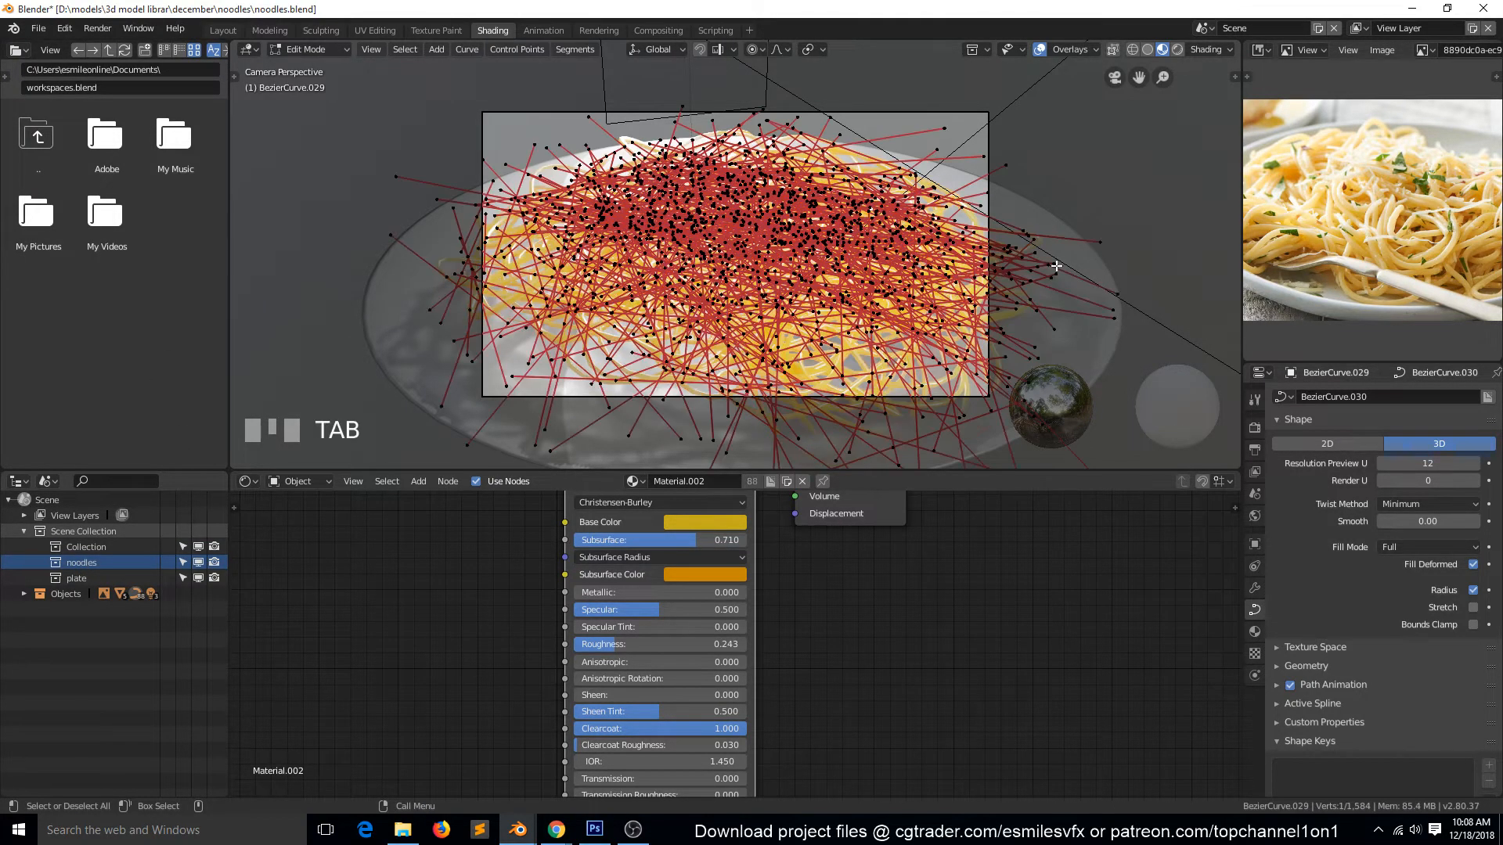
pyautogui.press('a')
# - Thicken all noodles evenly with Shrink/Fatten, turning proportional editing off, then return to Object Mode, deselect and save
pyautogui.hotkey('alt', 's')
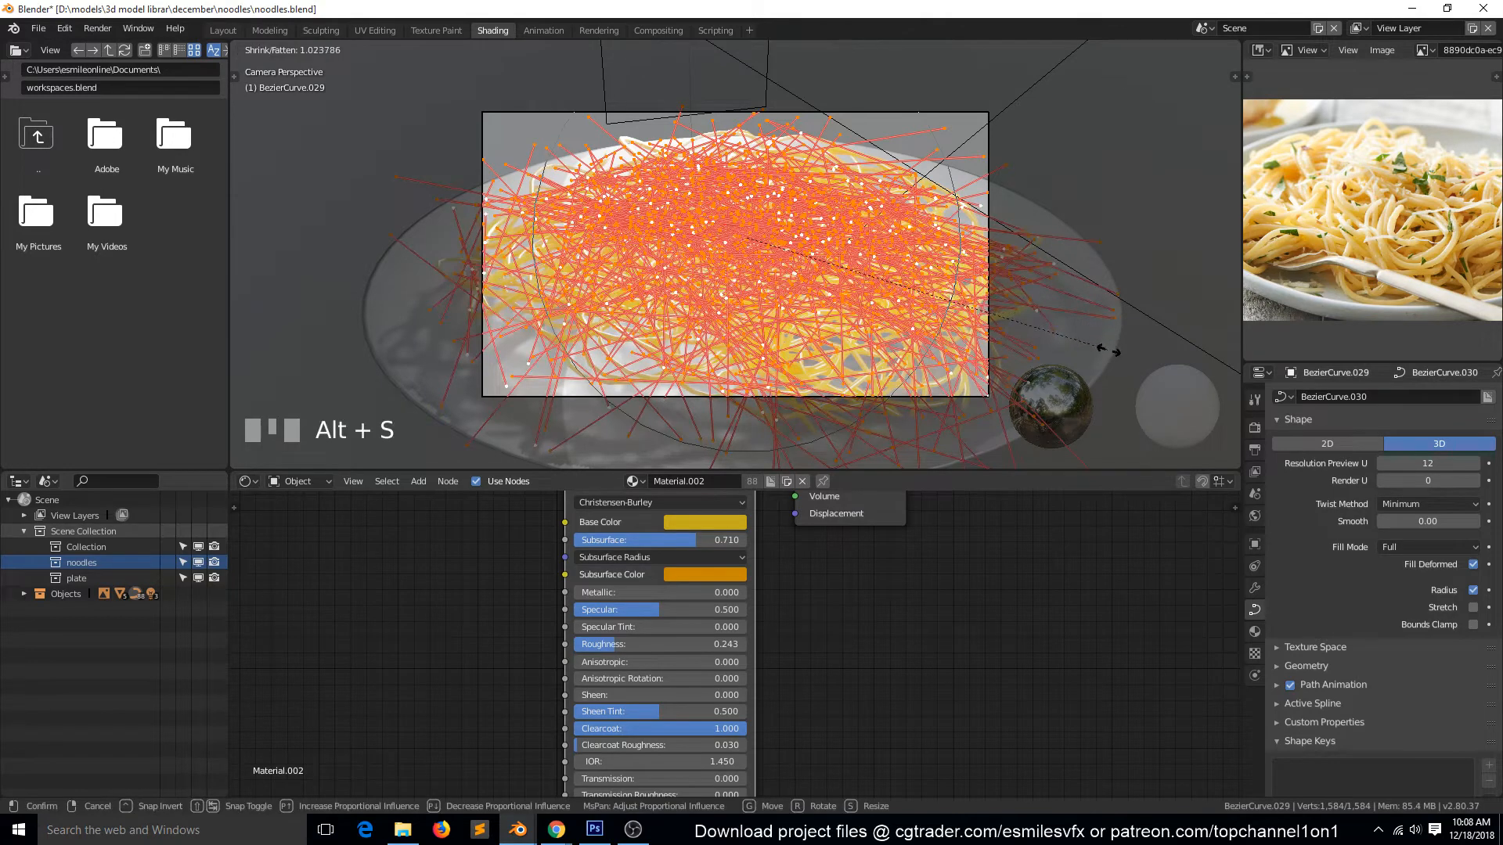
pyautogui.click(1105, 345)
pyautogui.press('o')
pyautogui.hotkey('alt', 's')
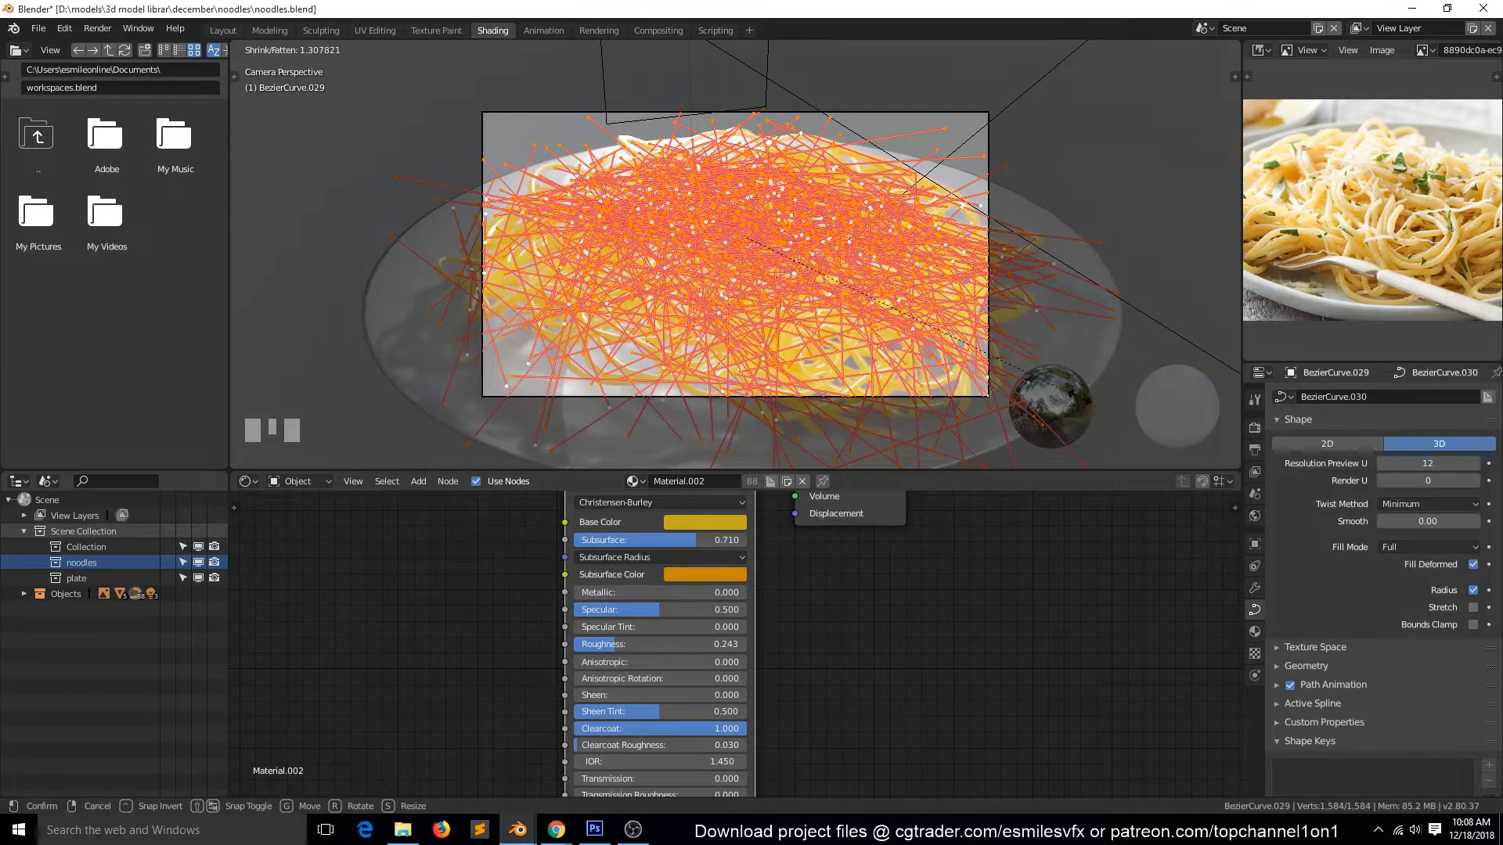
pyautogui.click(951, 313)
pyautogui.press('Tab')
pyautogui.press('a')
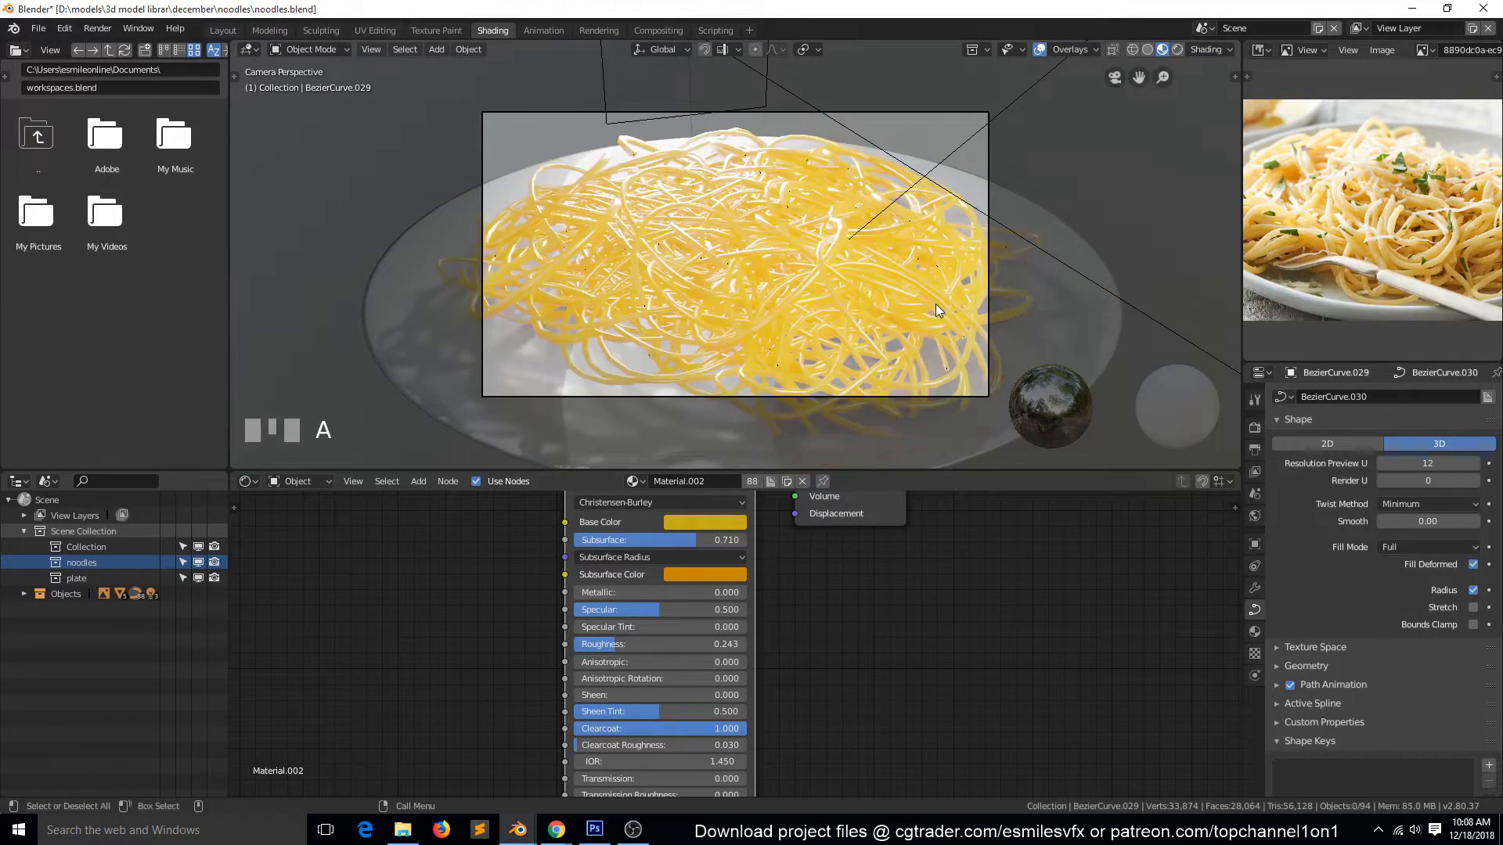
pyautogui.hotkey('ctrl', 's')
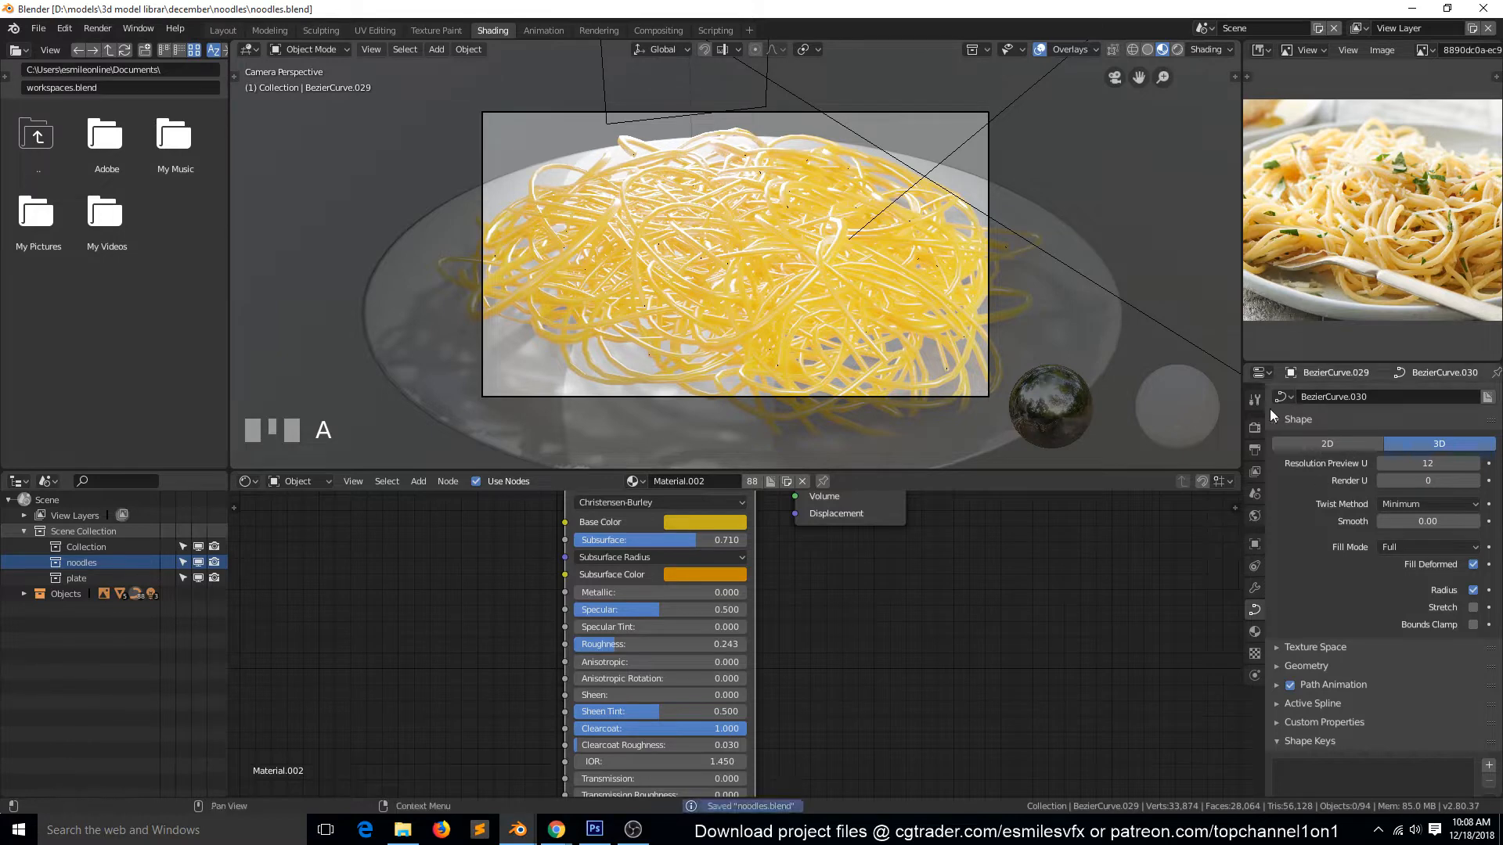
# - Set the render engine to Cycles and display the viewport in rendered shading
pyautogui.click(1253, 427)
pyautogui.click(1413, 397)
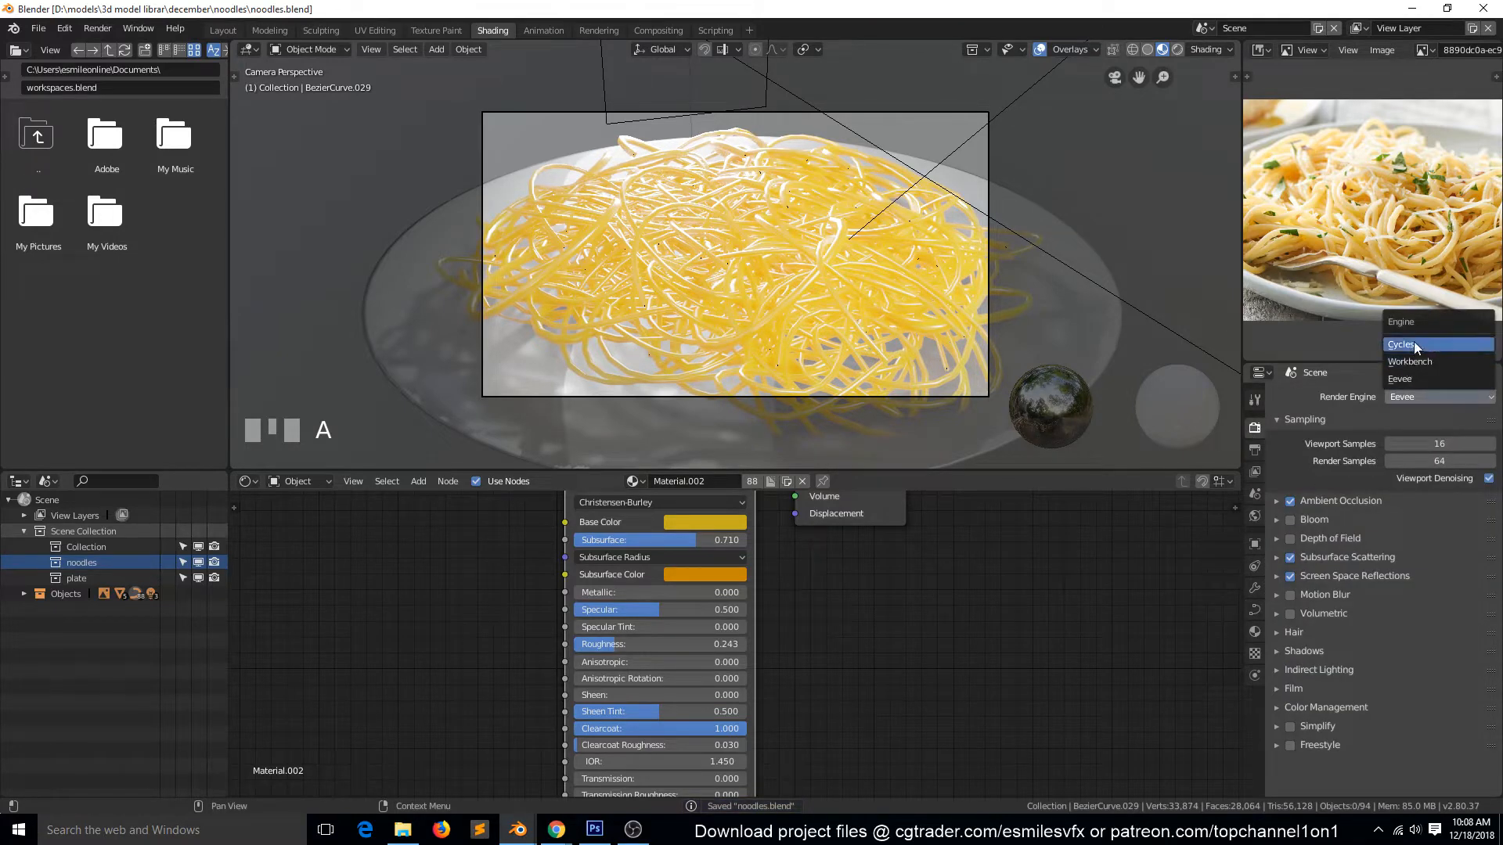
pyautogui.click(1413, 341)
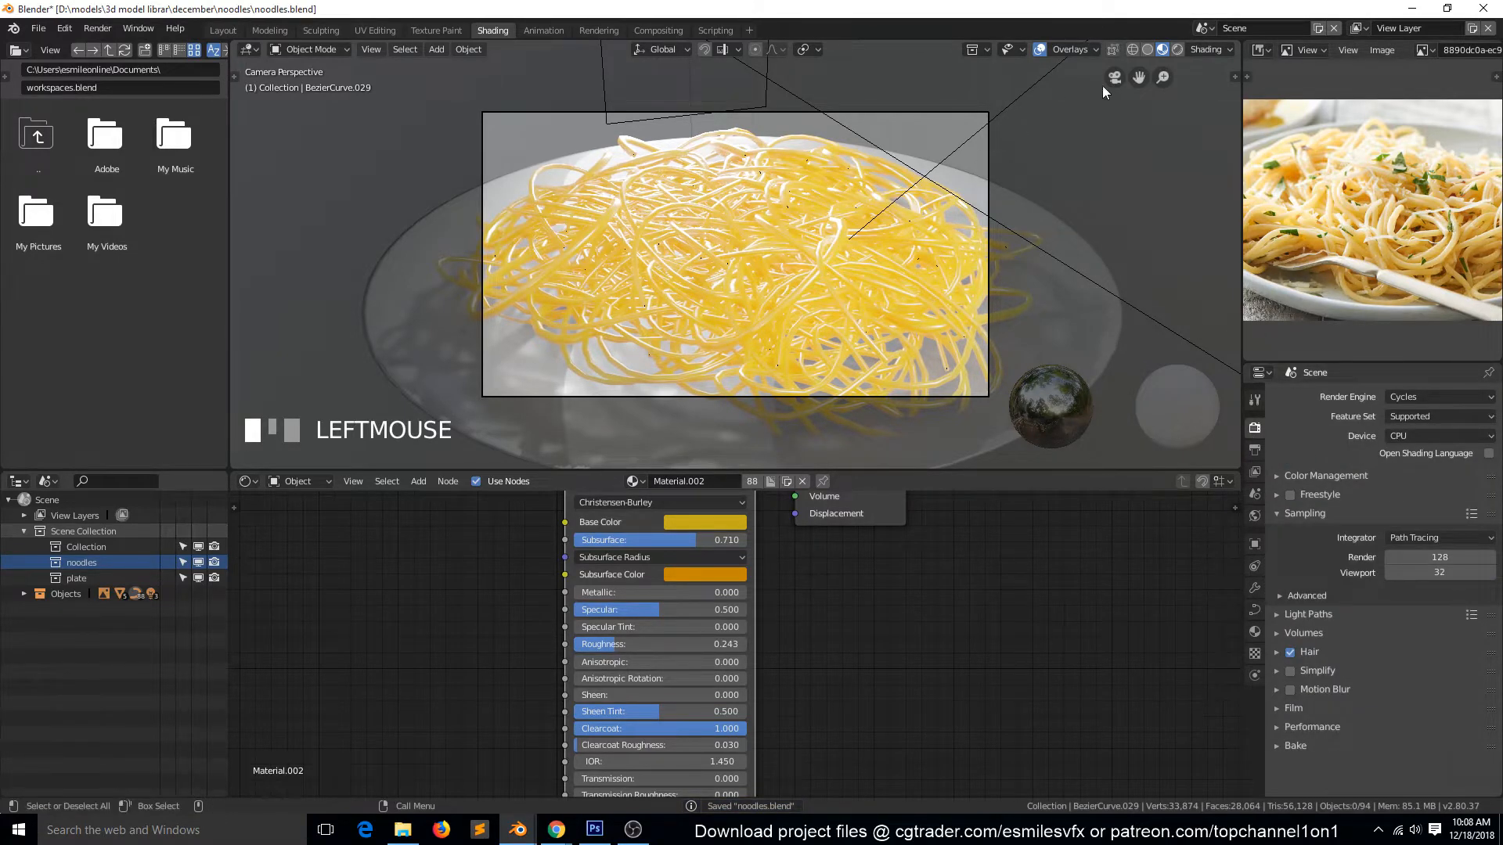
pyautogui.click(1205, 48)
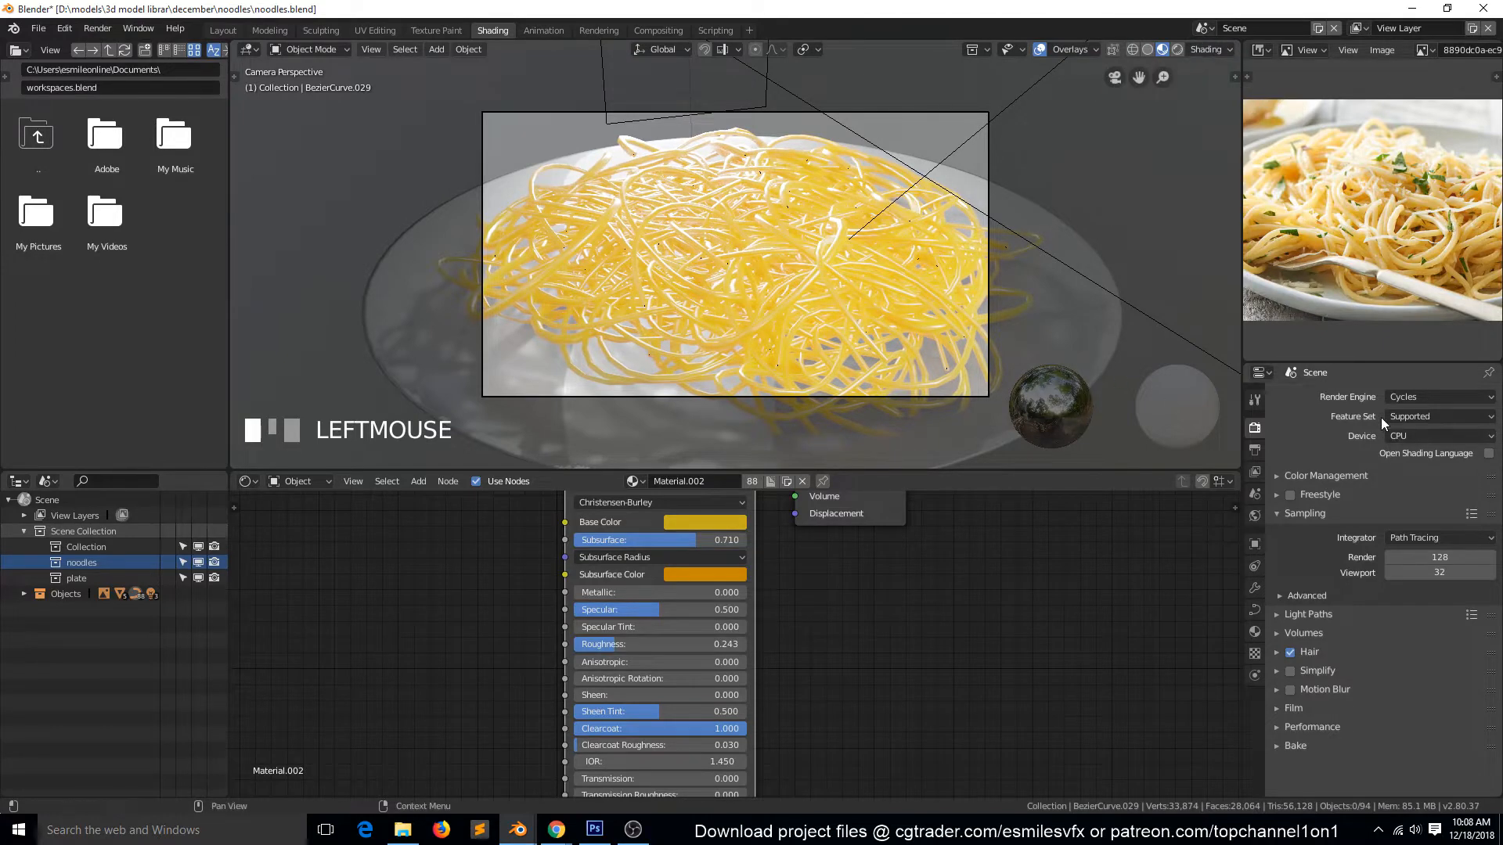
pyautogui.click(1177, 49)
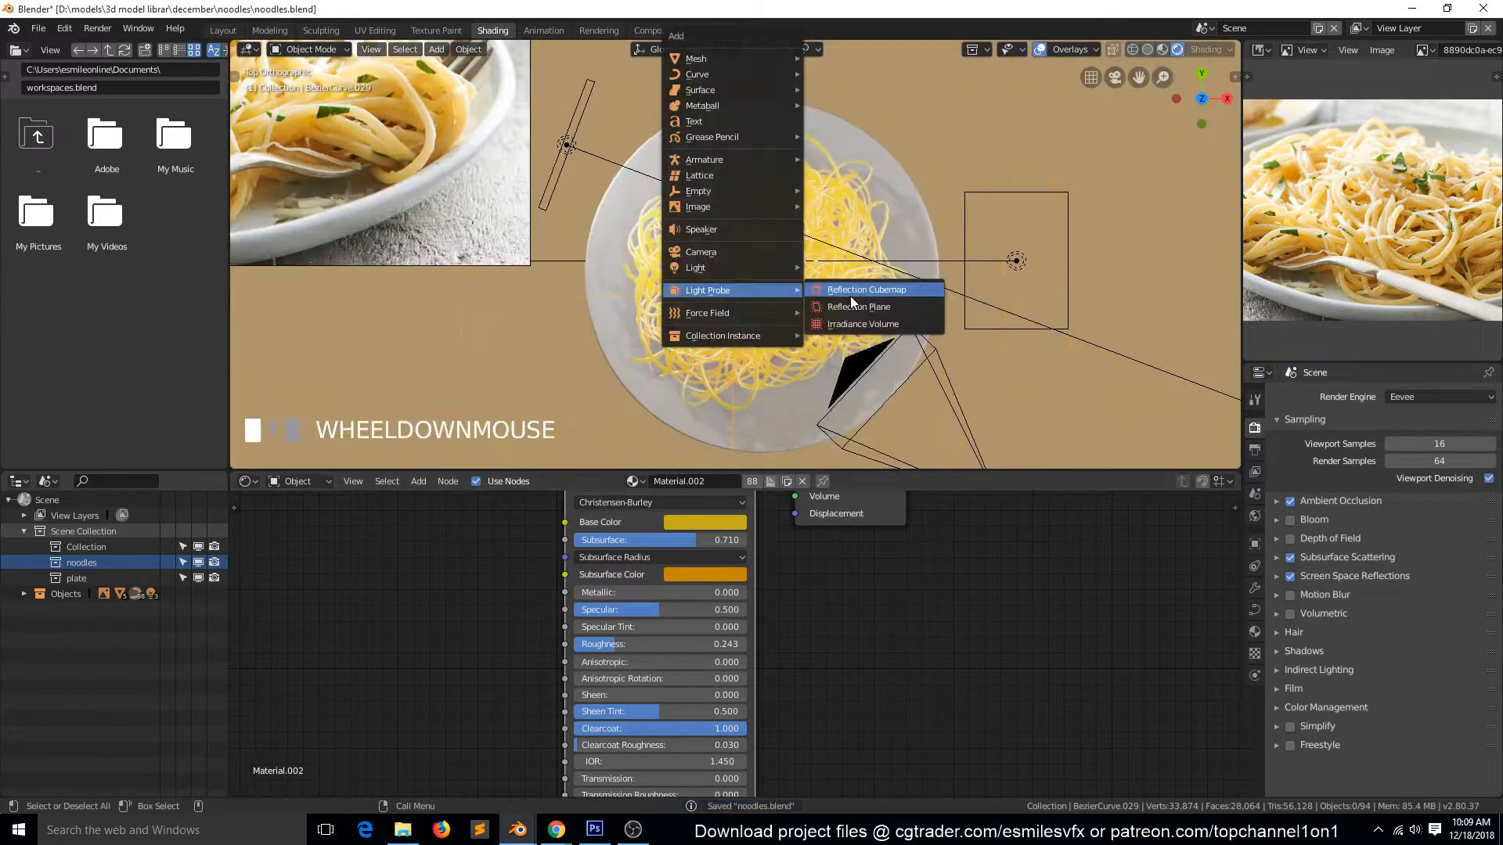
# - Add a Reflection Cubemap and an Irradiance Volume light probe around the plate, and scale up the irradiance volume
pyautogui.click(851, 297)
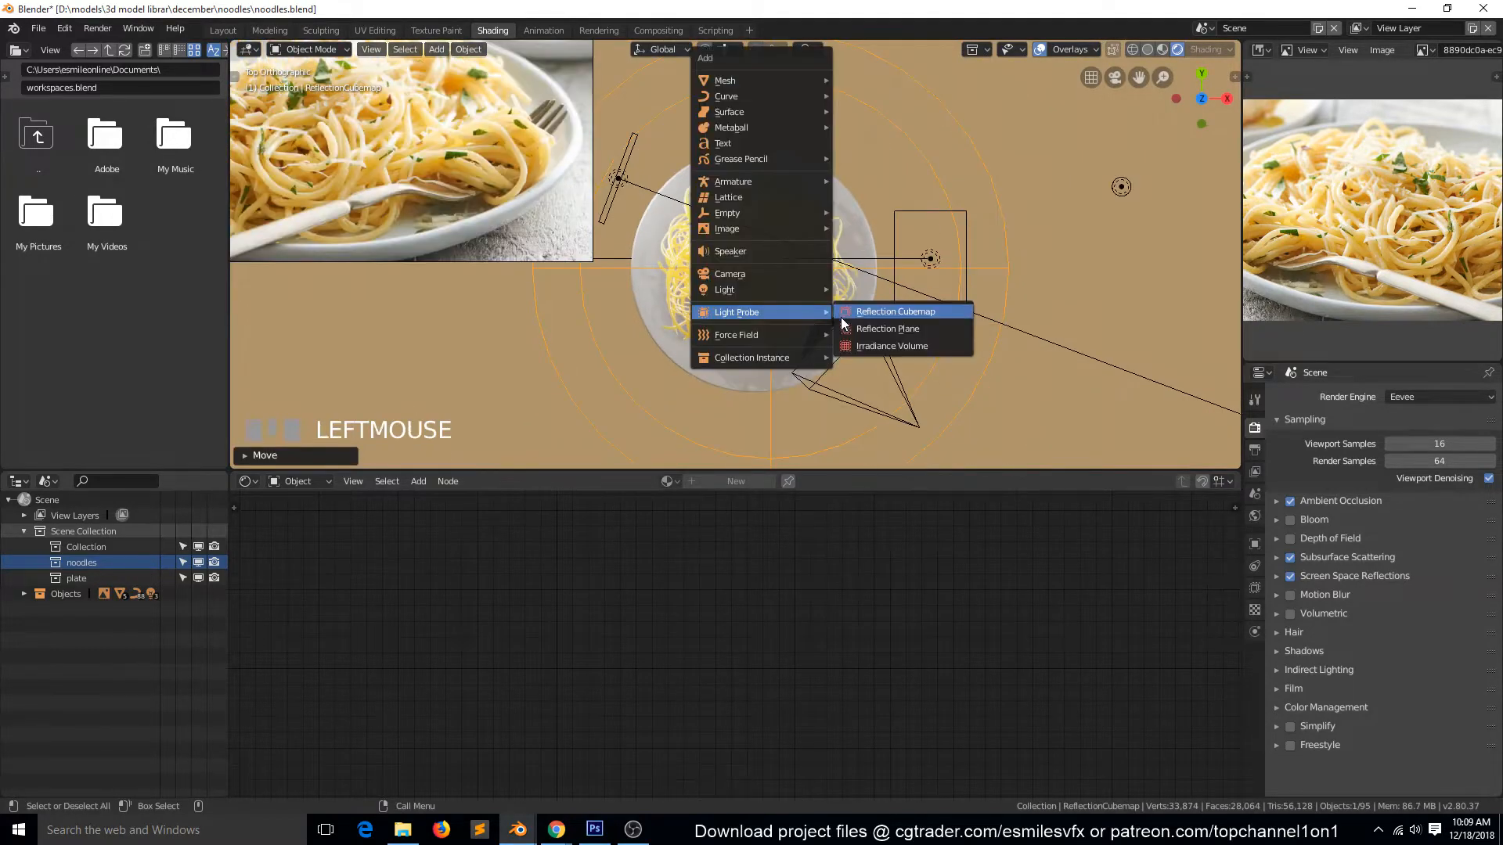
pyautogui.click(869, 346)
pyautogui.press('s')
pyautogui.click(848, 344)
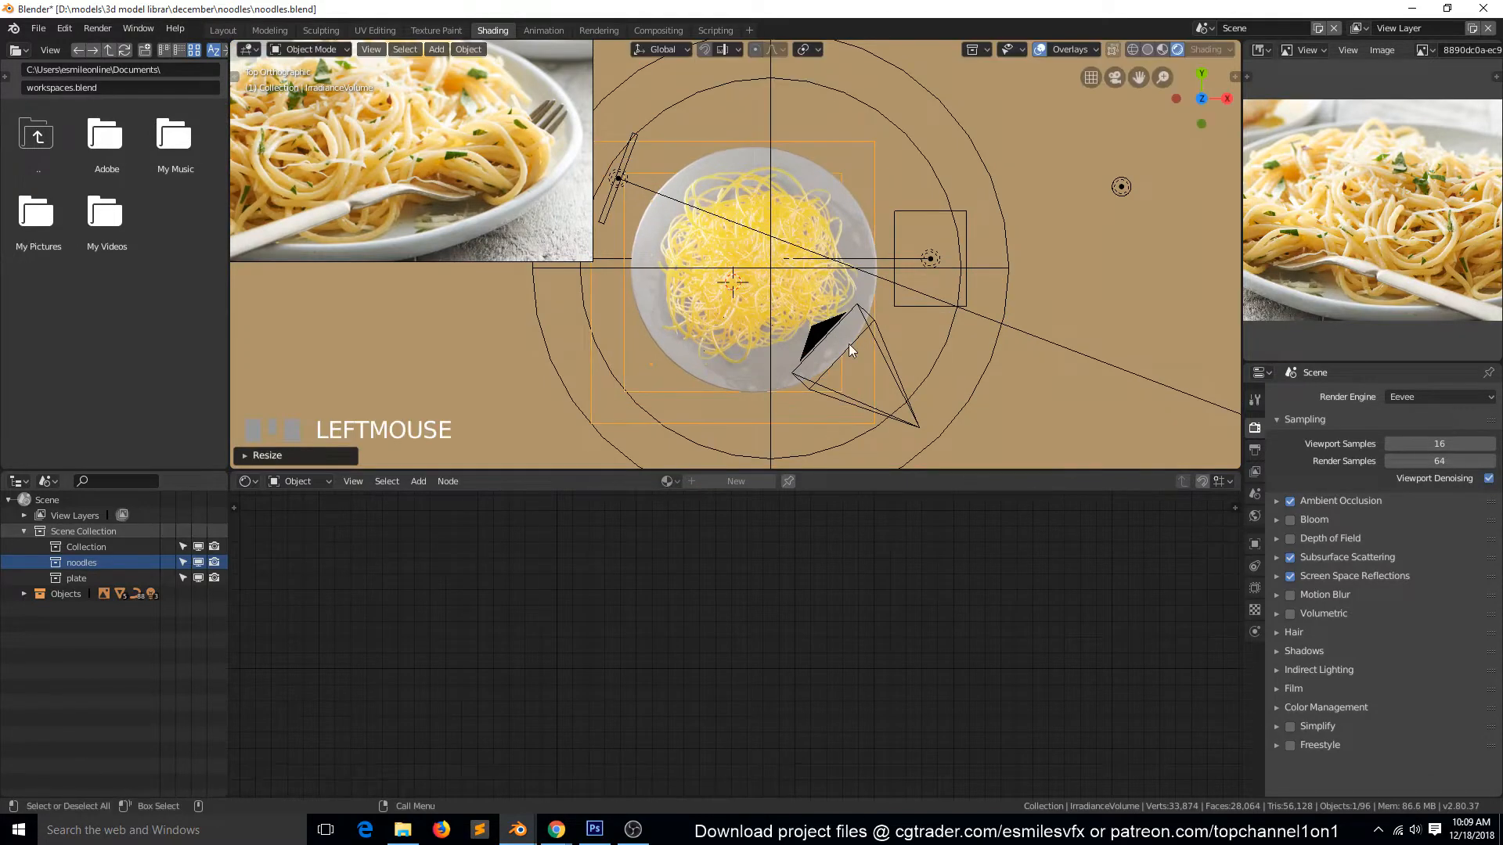
# - In front view, raise the irradiance volume about 2.1 m to surround the plate and widen it about 1.3 times along X
pyautogui.press('KP_1')
pyautogui.press('g')
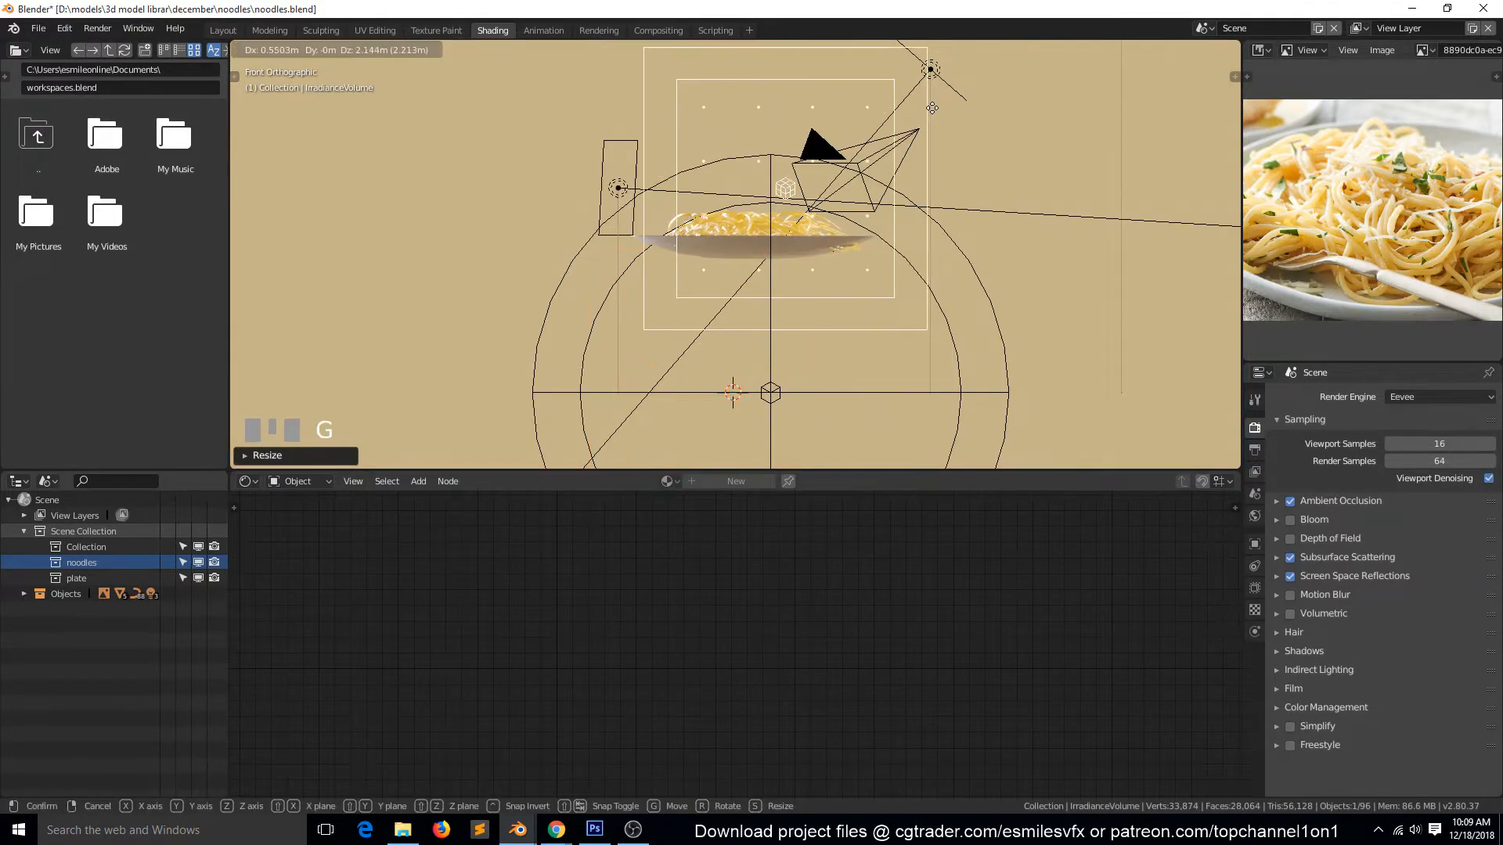
pyautogui.click(917, 105)
pyautogui.press('s')
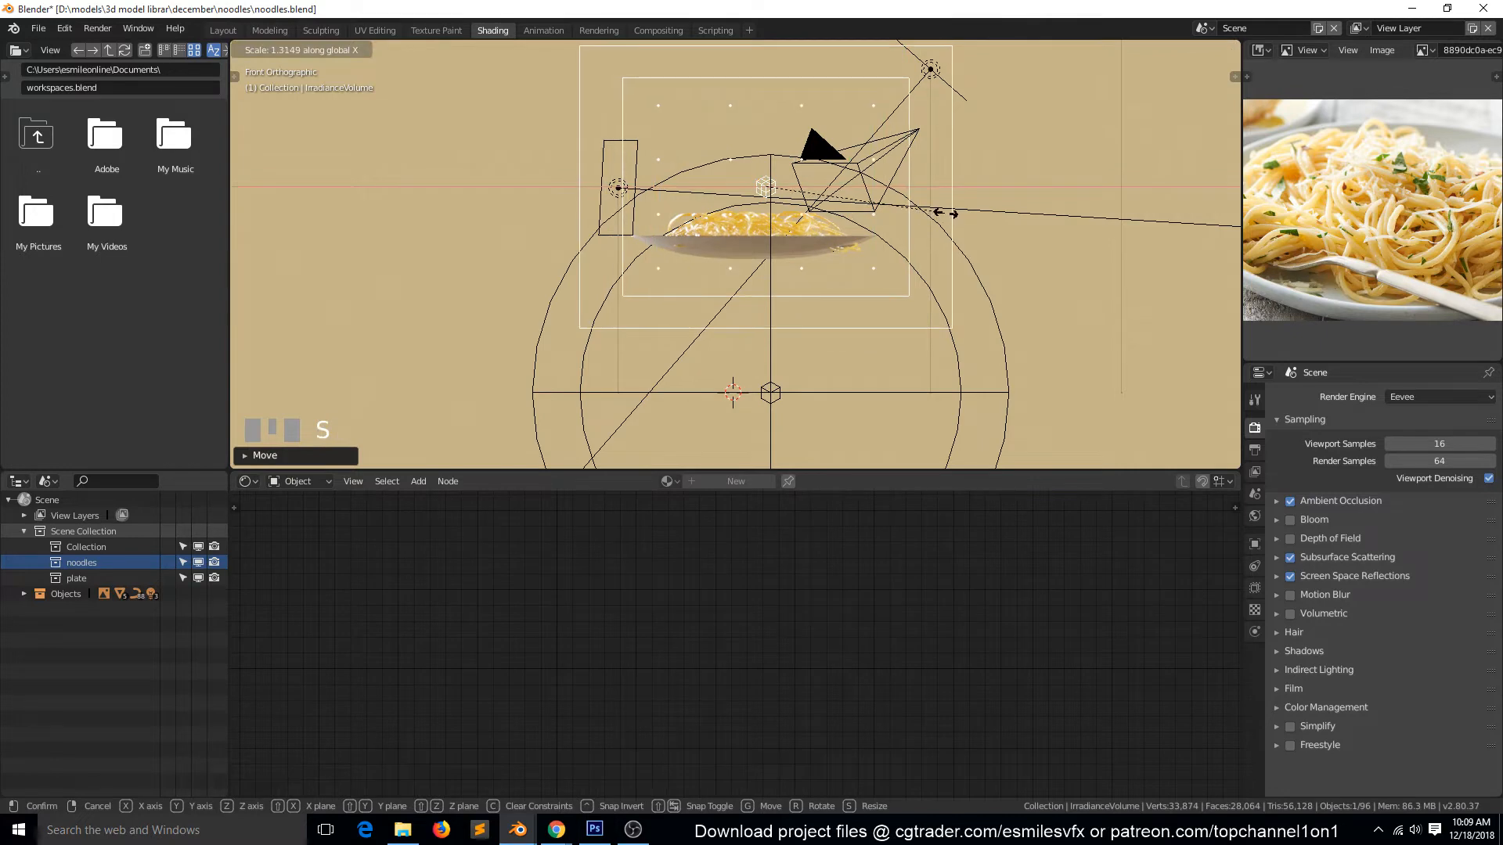
pyautogui.click(949, 214)
# - In top view, stretch the irradiance volume along Y beyond the plate and adjust its position
pyautogui.press('KP_7')
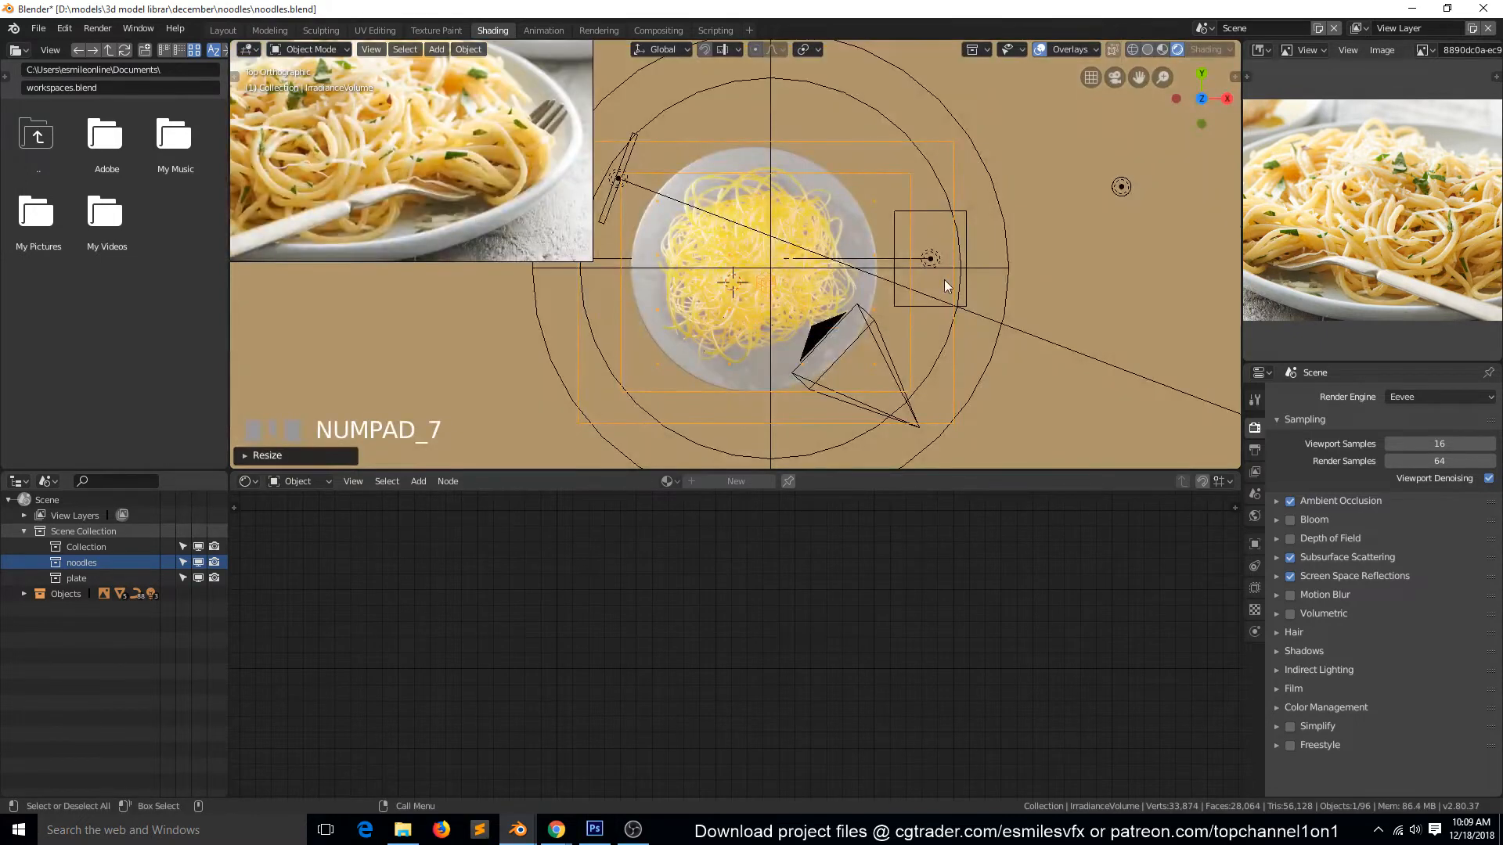
pyautogui.press('s')
pyautogui.press('y')
pyautogui.click(1002, 416)
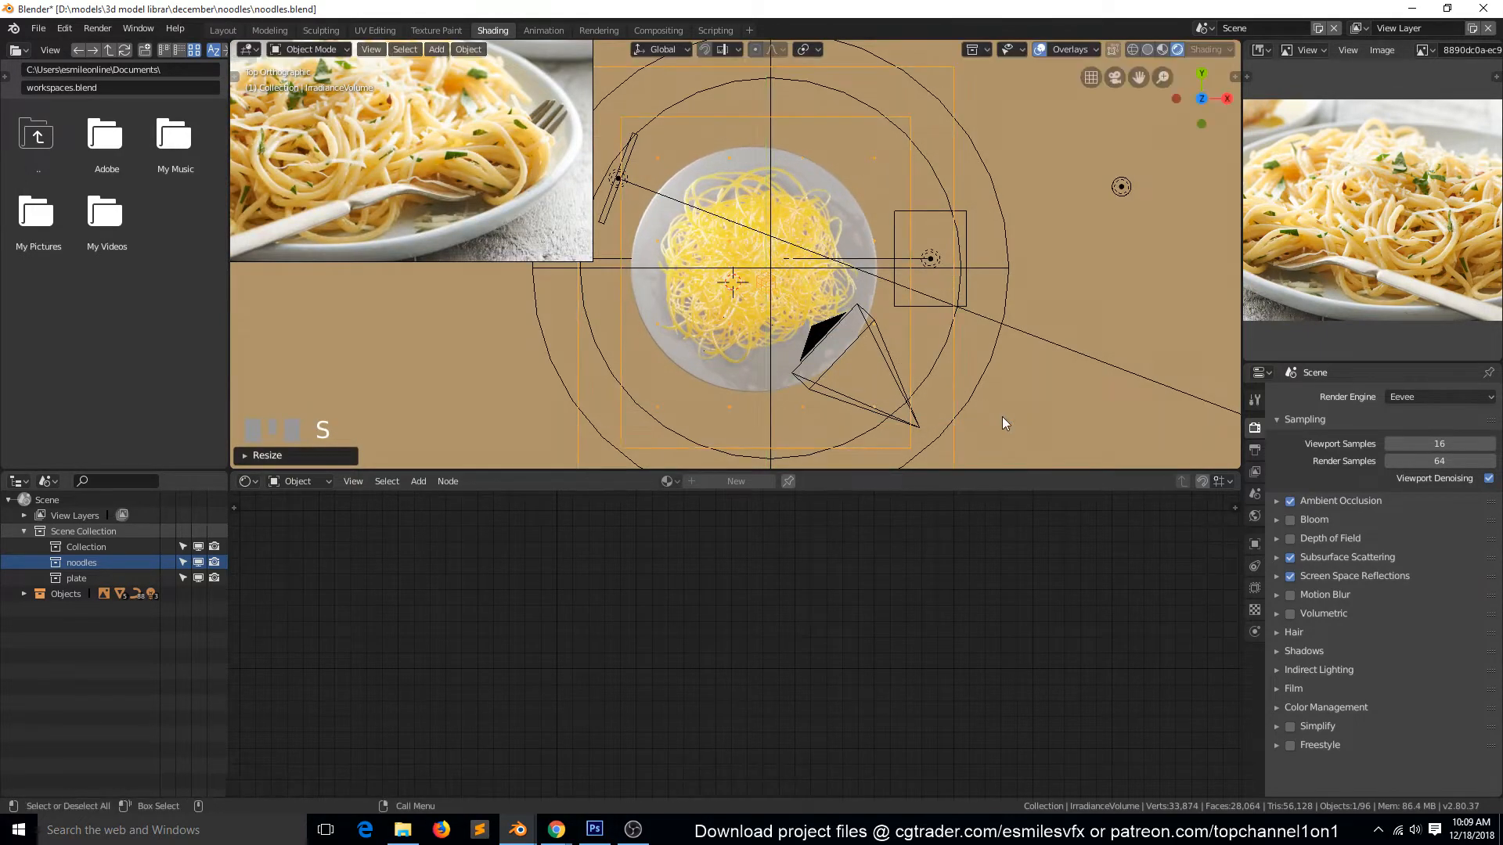
pyautogui.press('g')
pyautogui.click(998, 401)
# - Shift the irradiance volume slightly upward in perspective, return to the camera view, and save the file
pyautogui.hotkey('shift', '`')
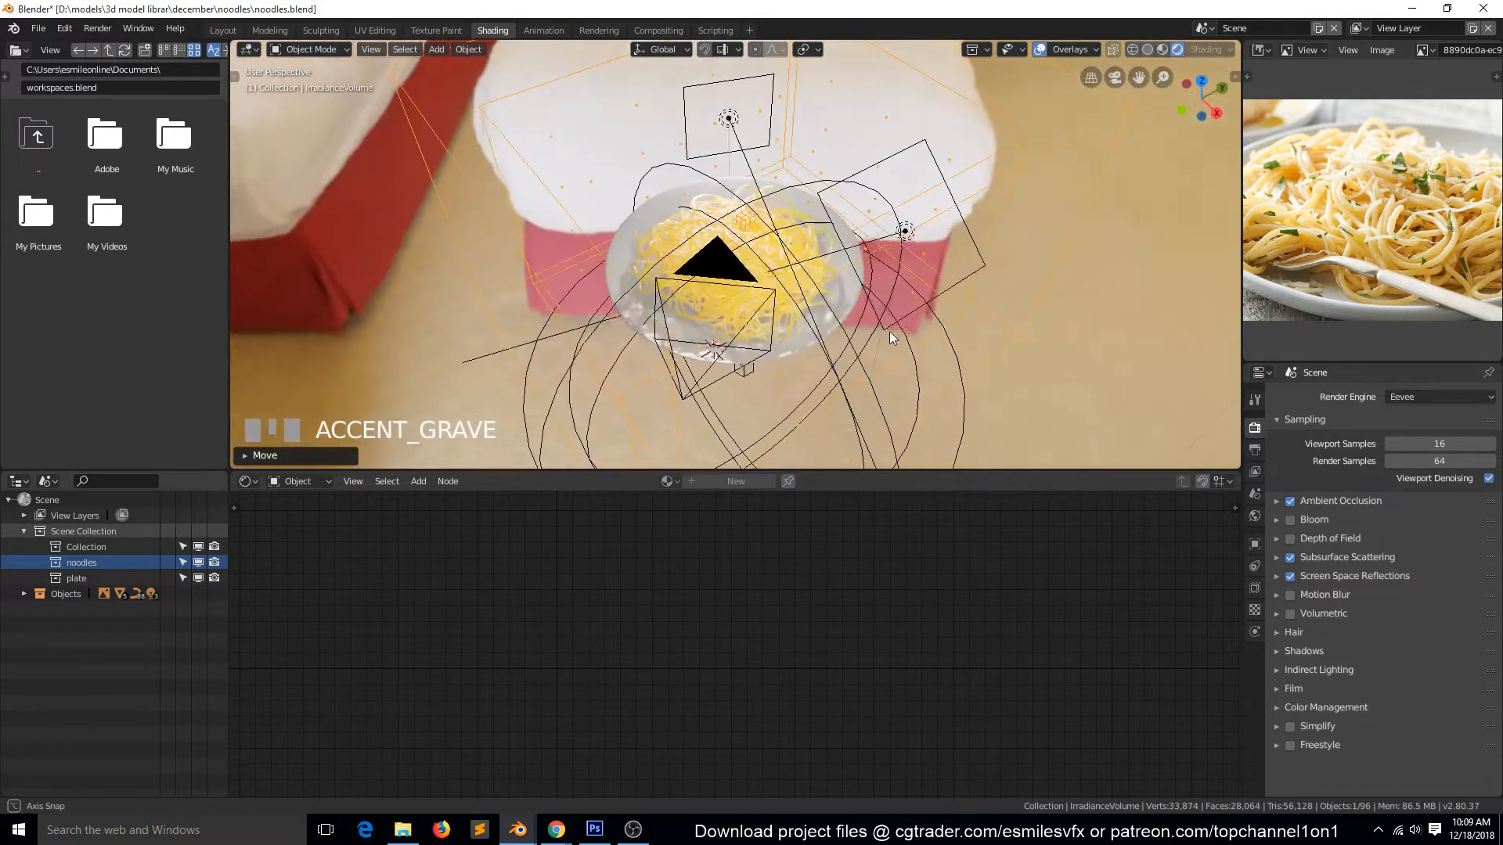
pyautogui.moveTo(880, 372); pyautogui.dragTo(938, 315, button='middle')
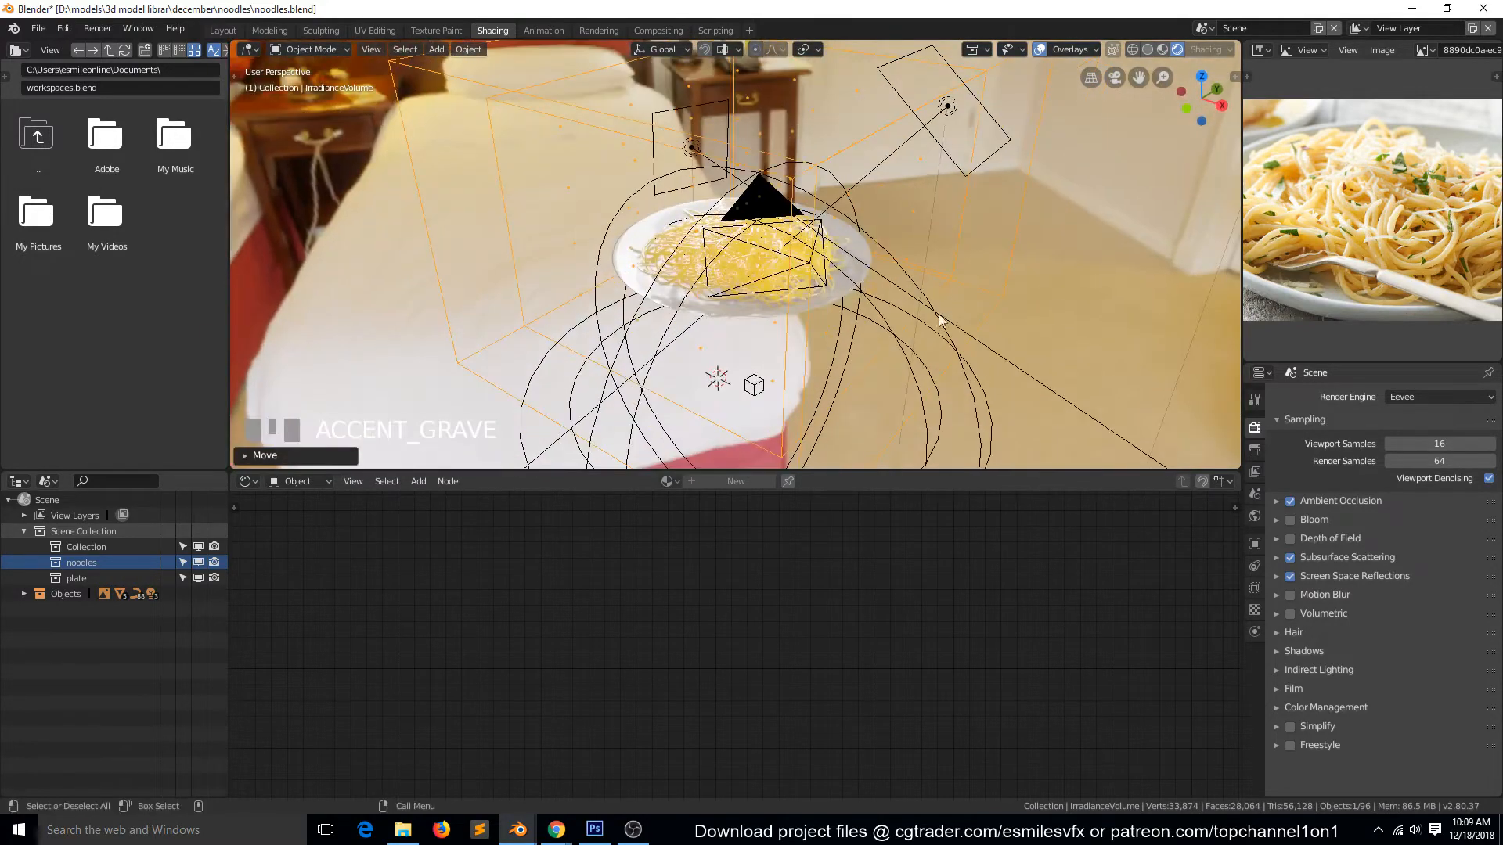
pyautogui.press('g')
pyautogui.click(919, 347)
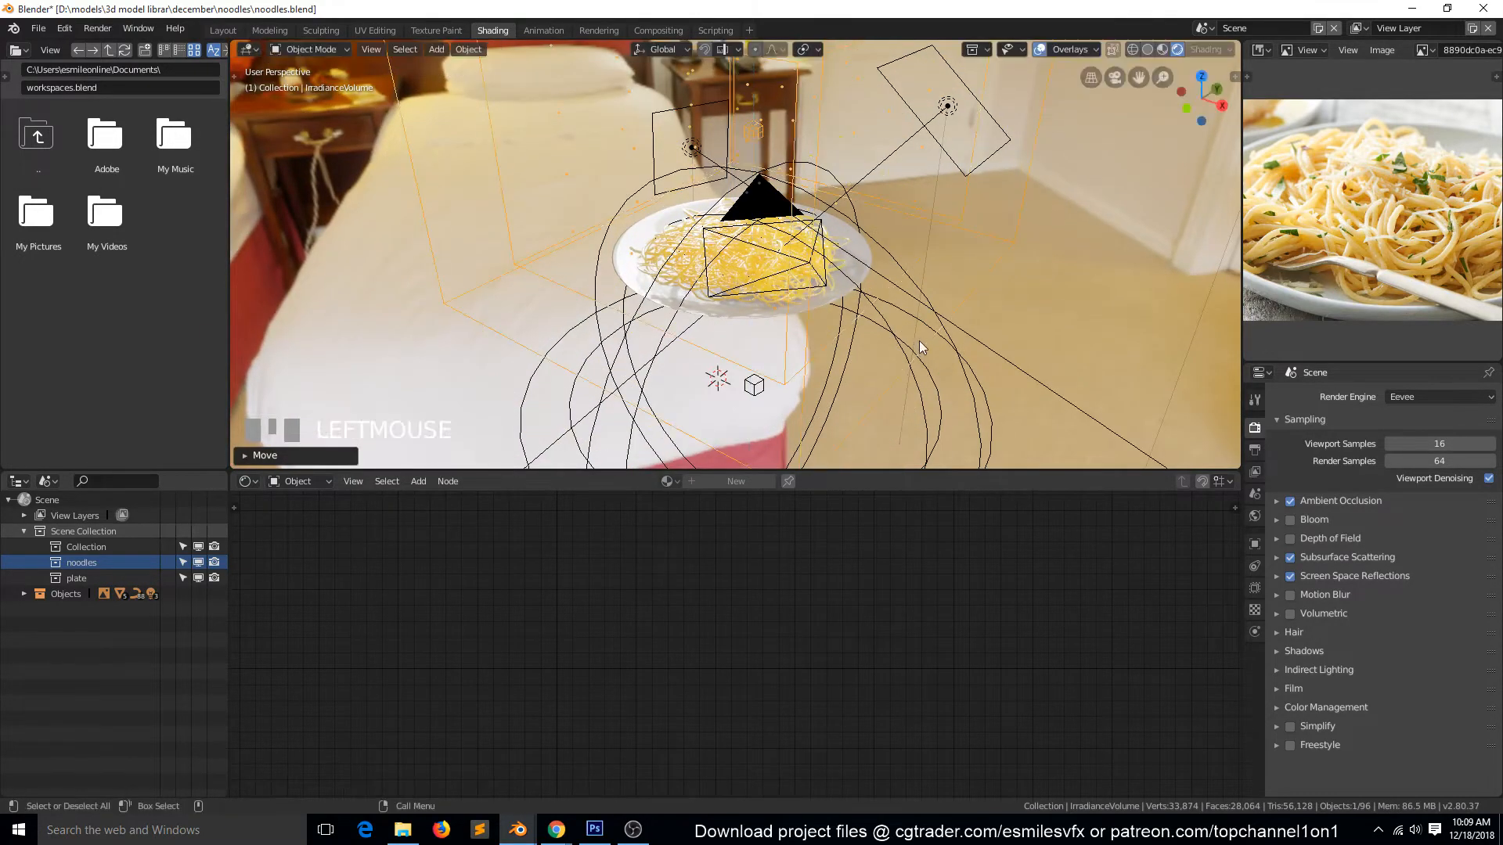
pyautogui.press('KP_0')
pyautogui.scroll(3, 905, 335)
pyautogui.hotkey('ctrl', 's')
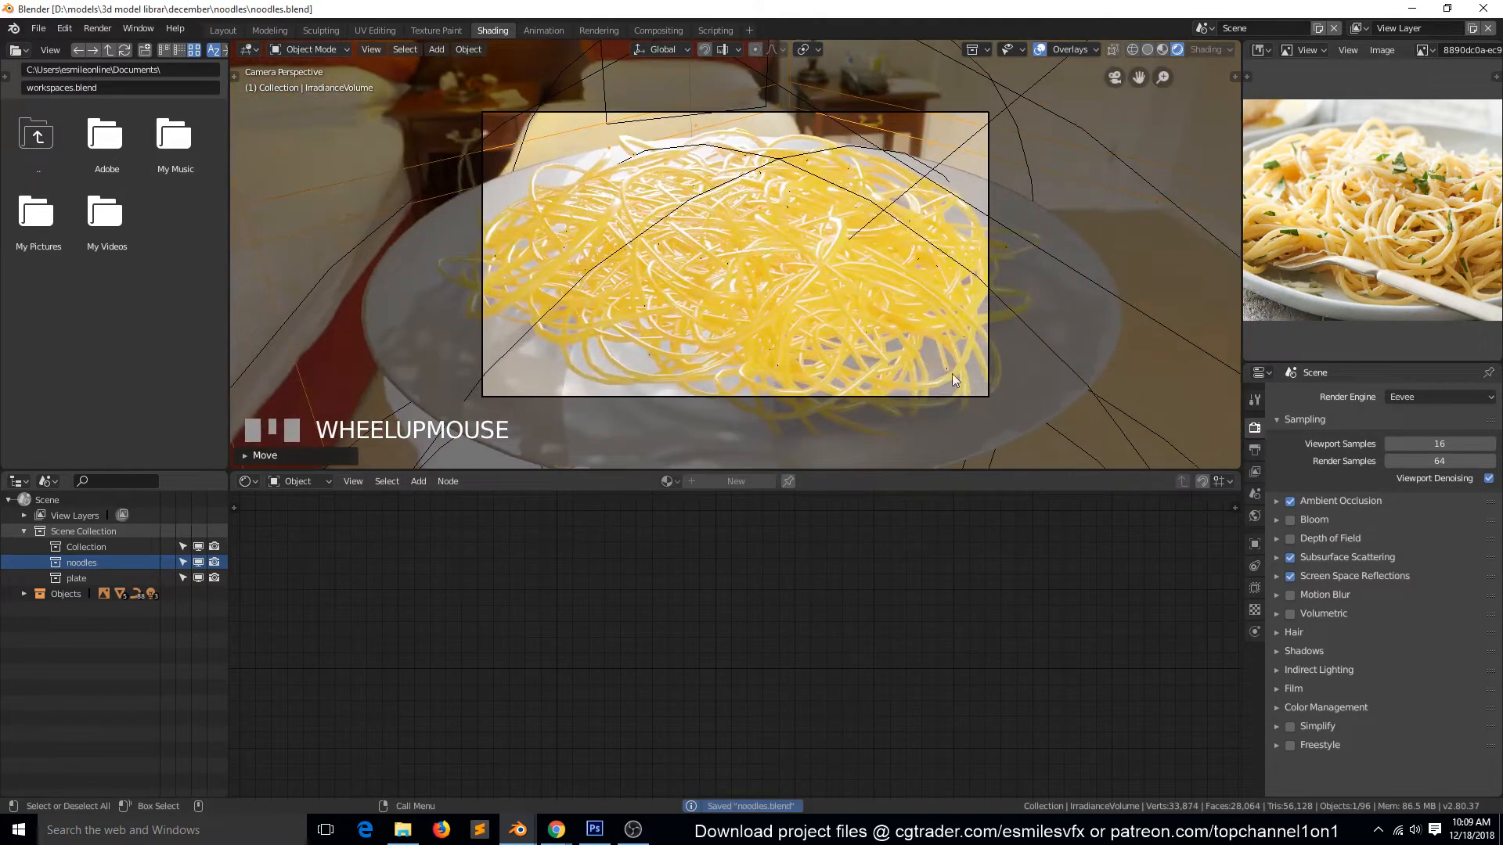
# - Bake the lighting cache for the two light probes in the Eevee Indirect Lighting settings
pyautogui.click(1256, 568)
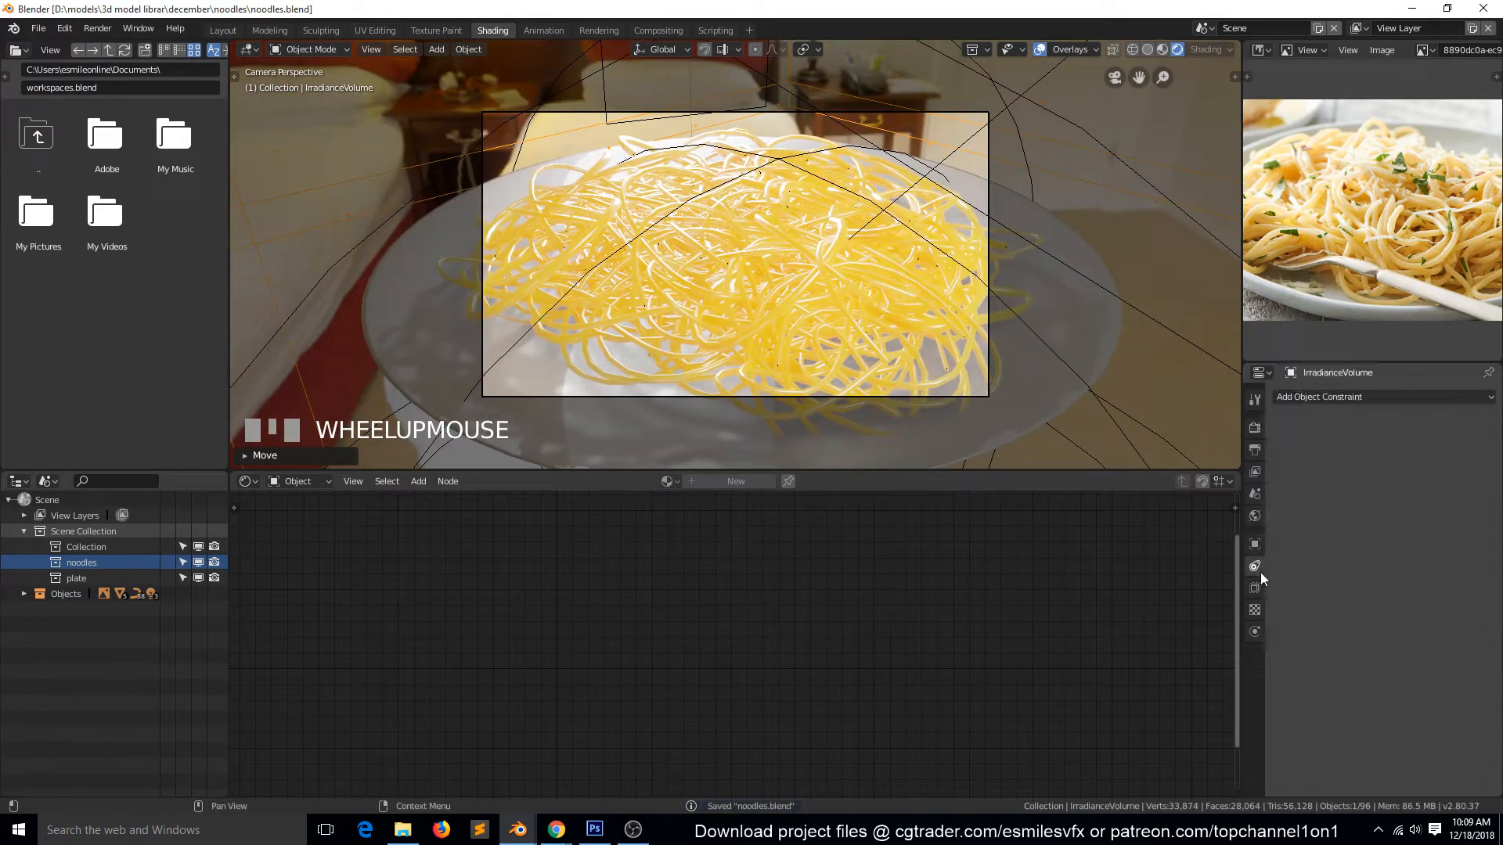
pyautogui.click(1256, 428)
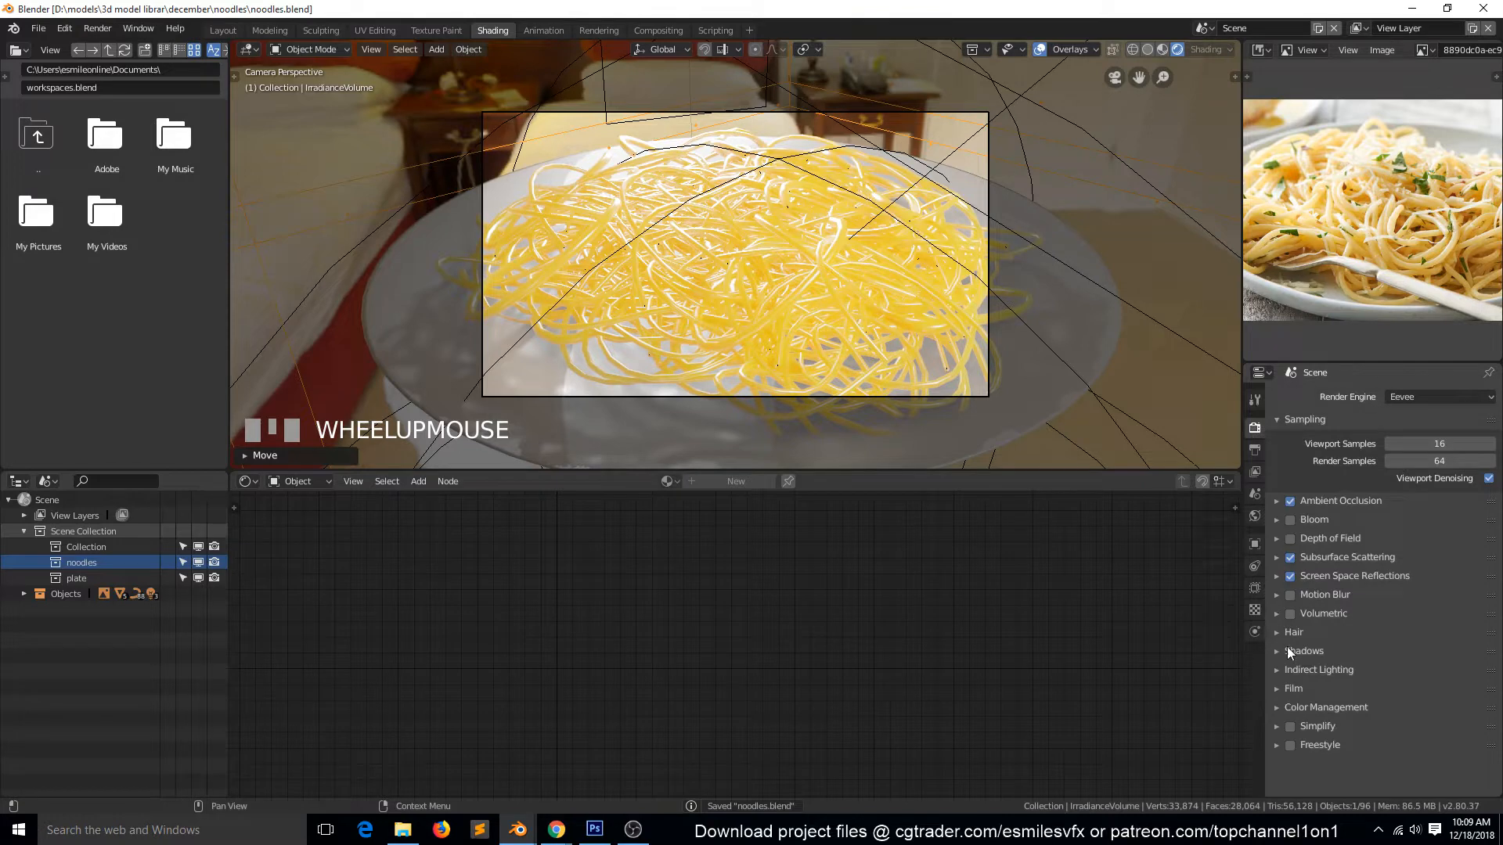
pyautogui.click(1319, 670)
pyautogui.scroll(-5, 1425, 720)
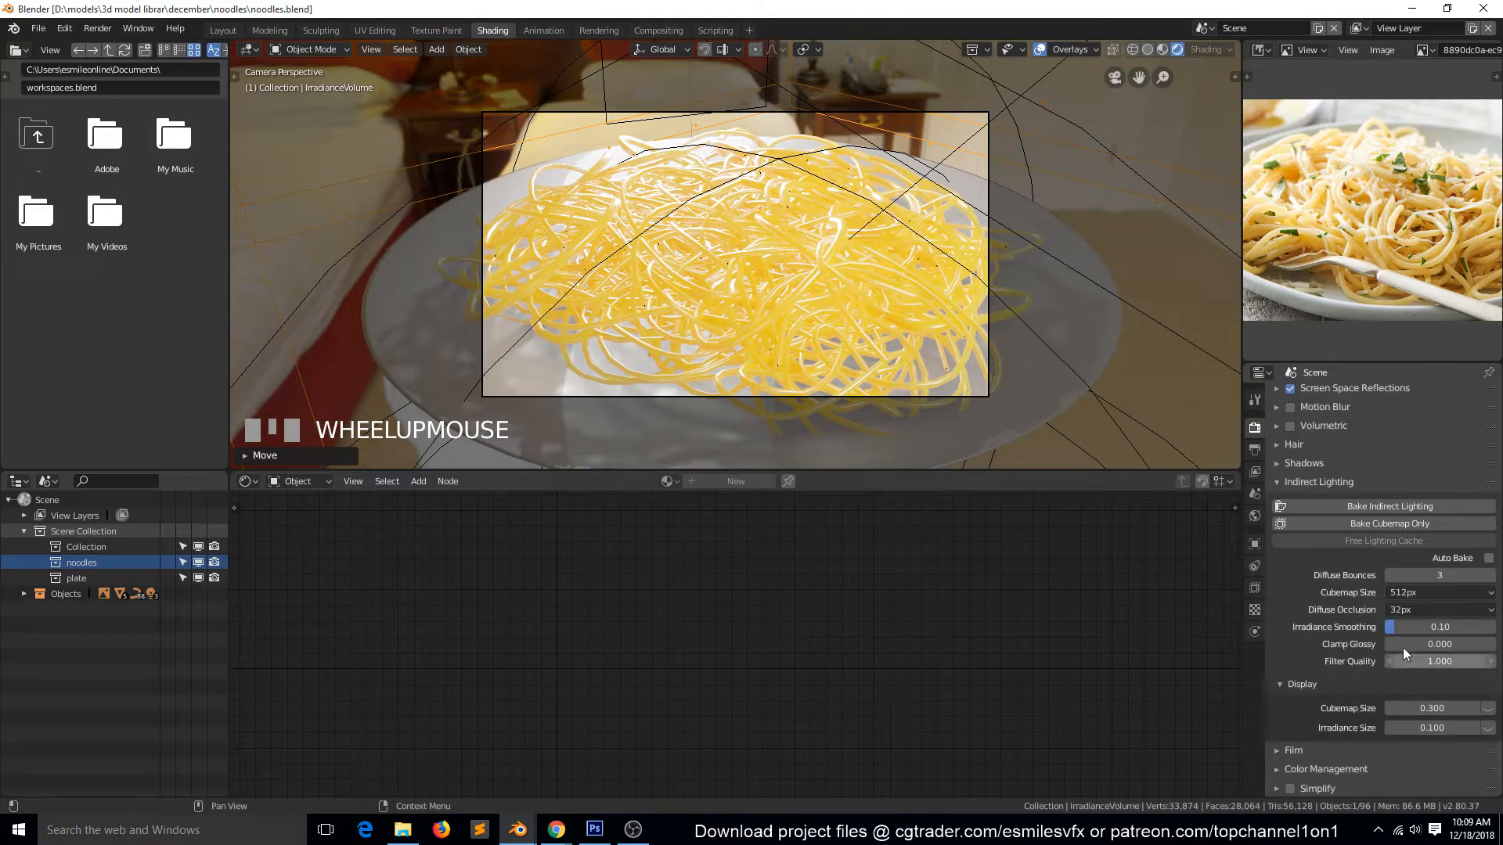
pyautogui.click(1411, 520)
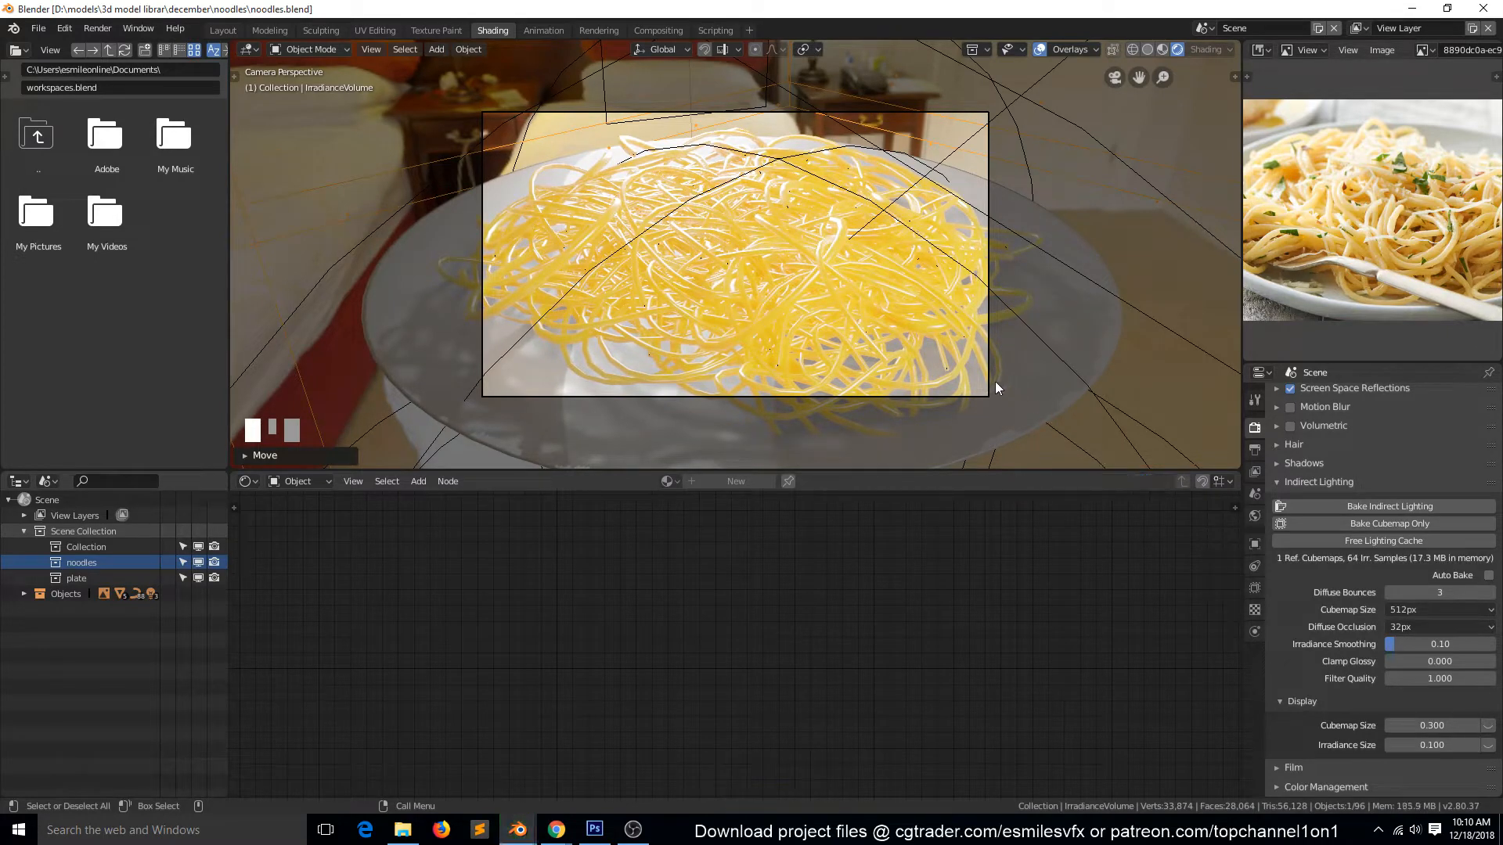
# - Select the area light Area.001 near the plate and set its energy to 1
pyautogui.scroll(-3, 961, 321)
pyautogui.click(790, 318)
pyautogui.moveTo(791, 318); pyautogui.dragTo(850, 293, button='middle')
pyautogui.scroll(-4, 806, 291)
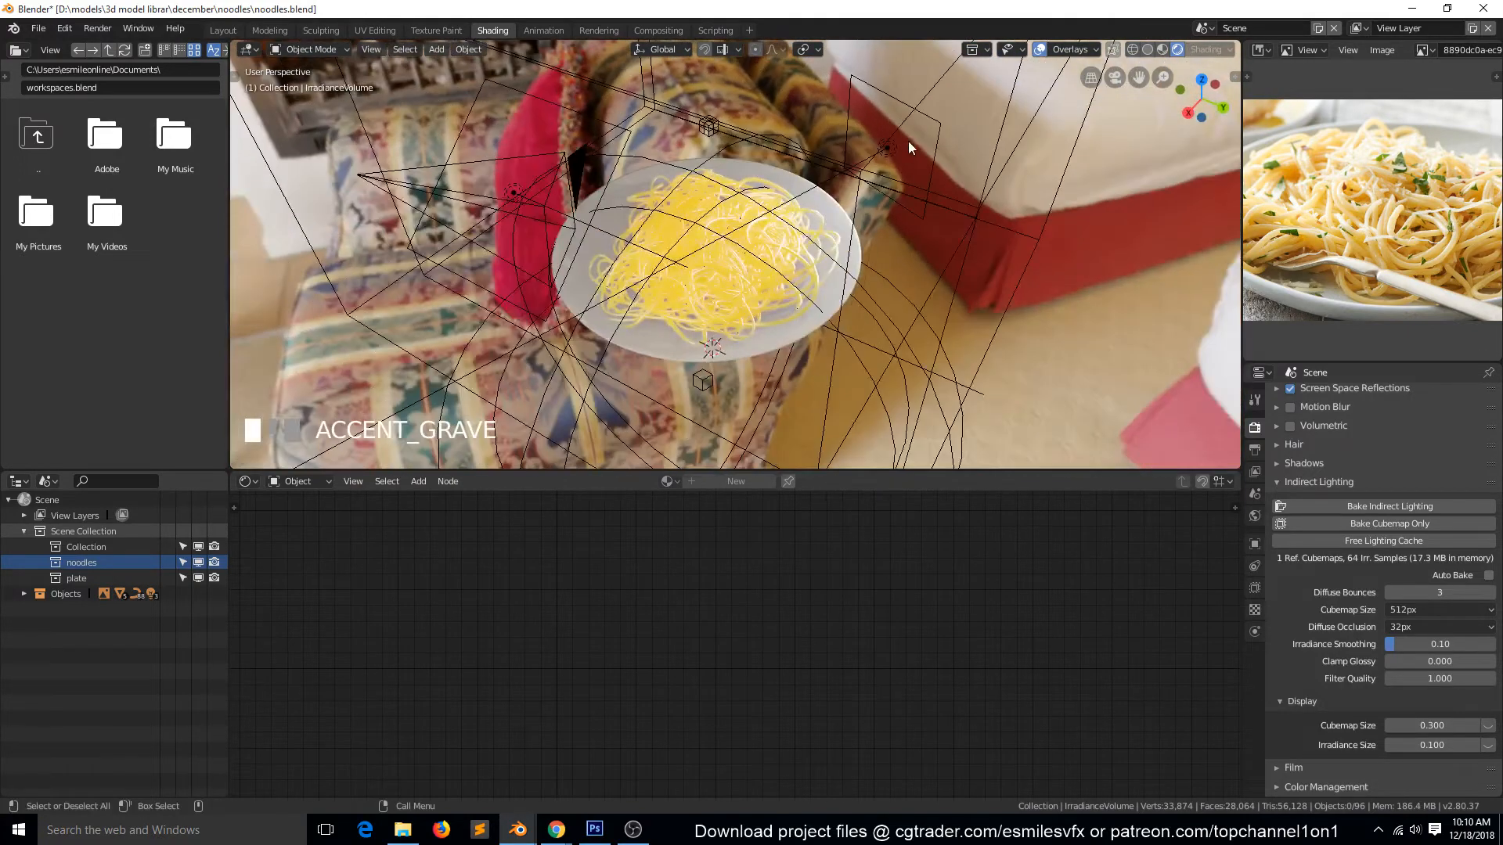
pyautogui.click(896, 147)
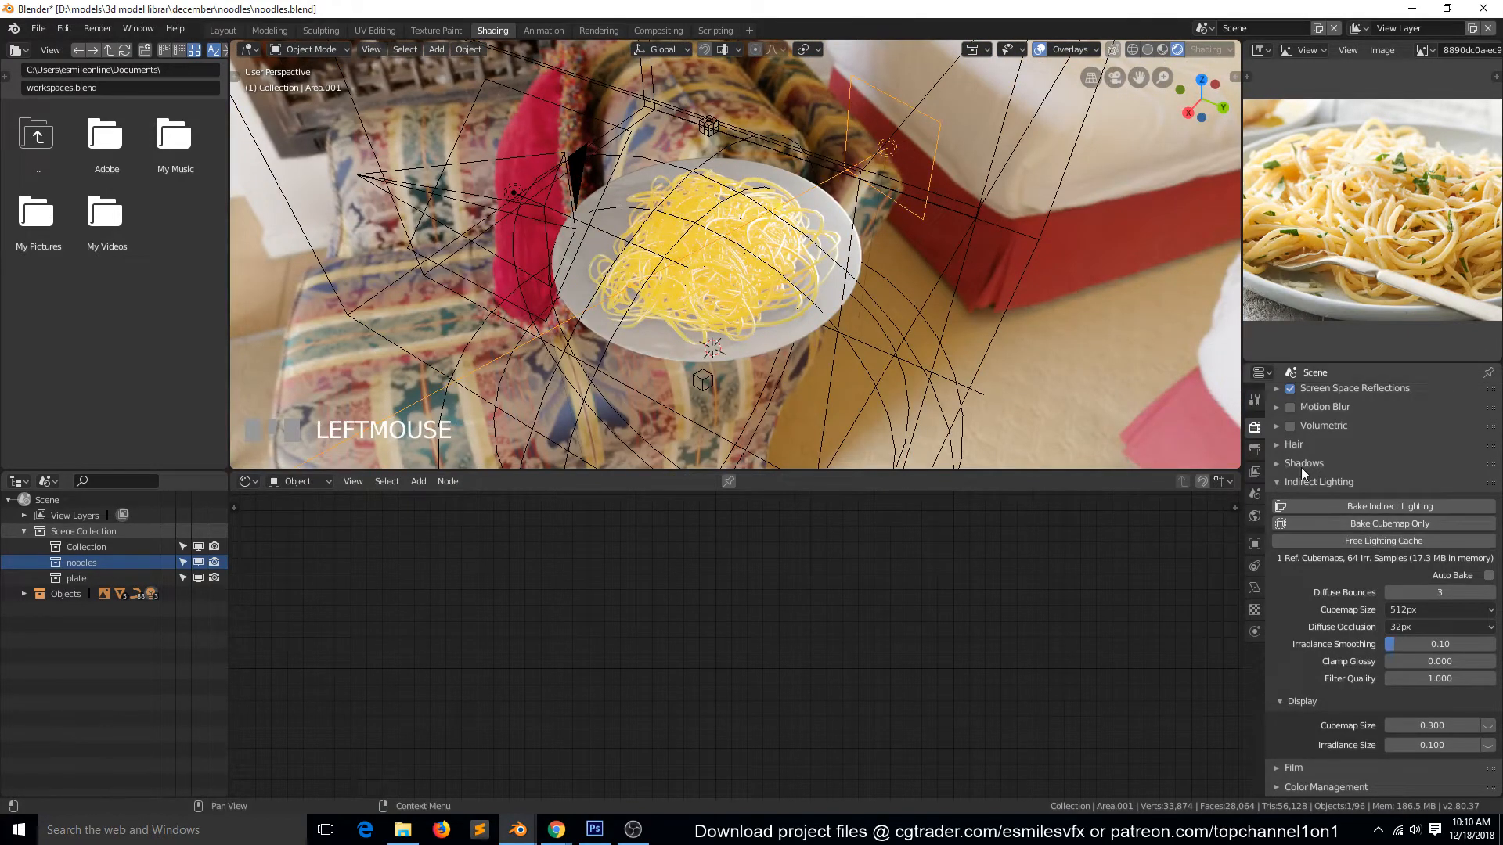
pyautogui.click(1255, 609)
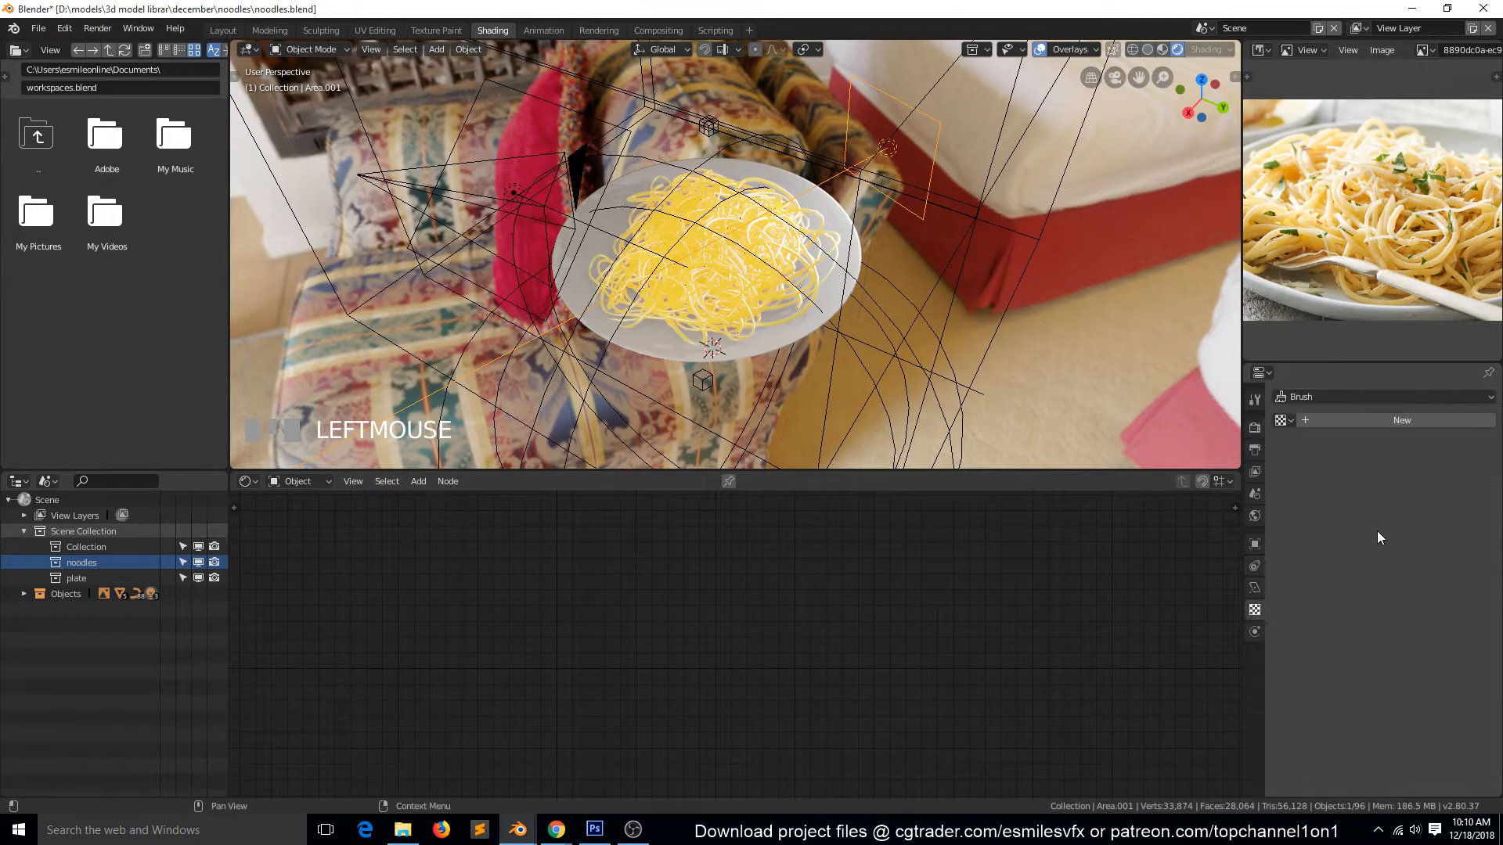
pyautogui.click(1249, 588)
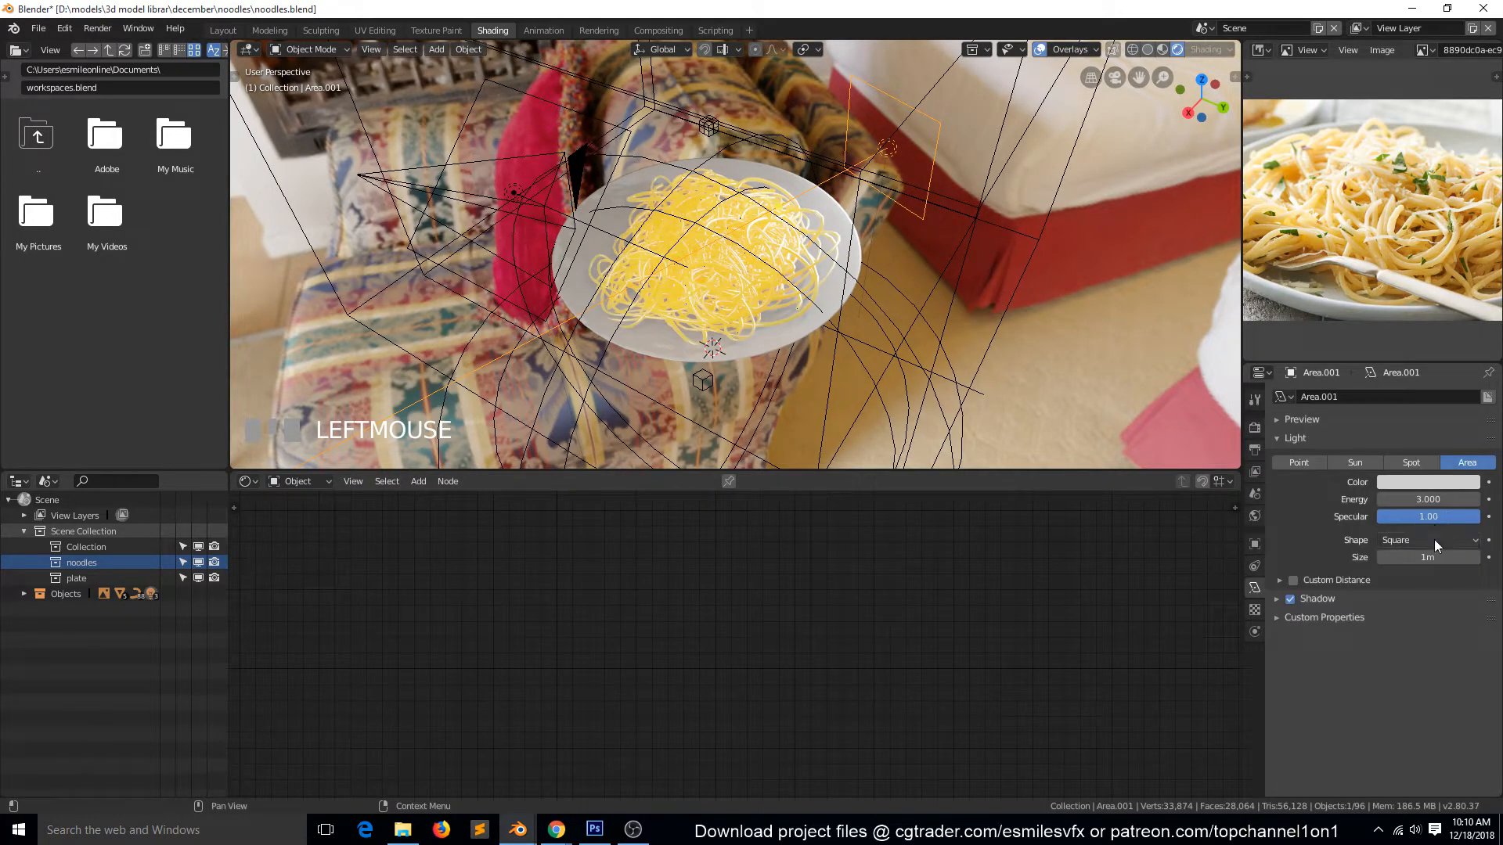
pyautogui.click(1439, 513)
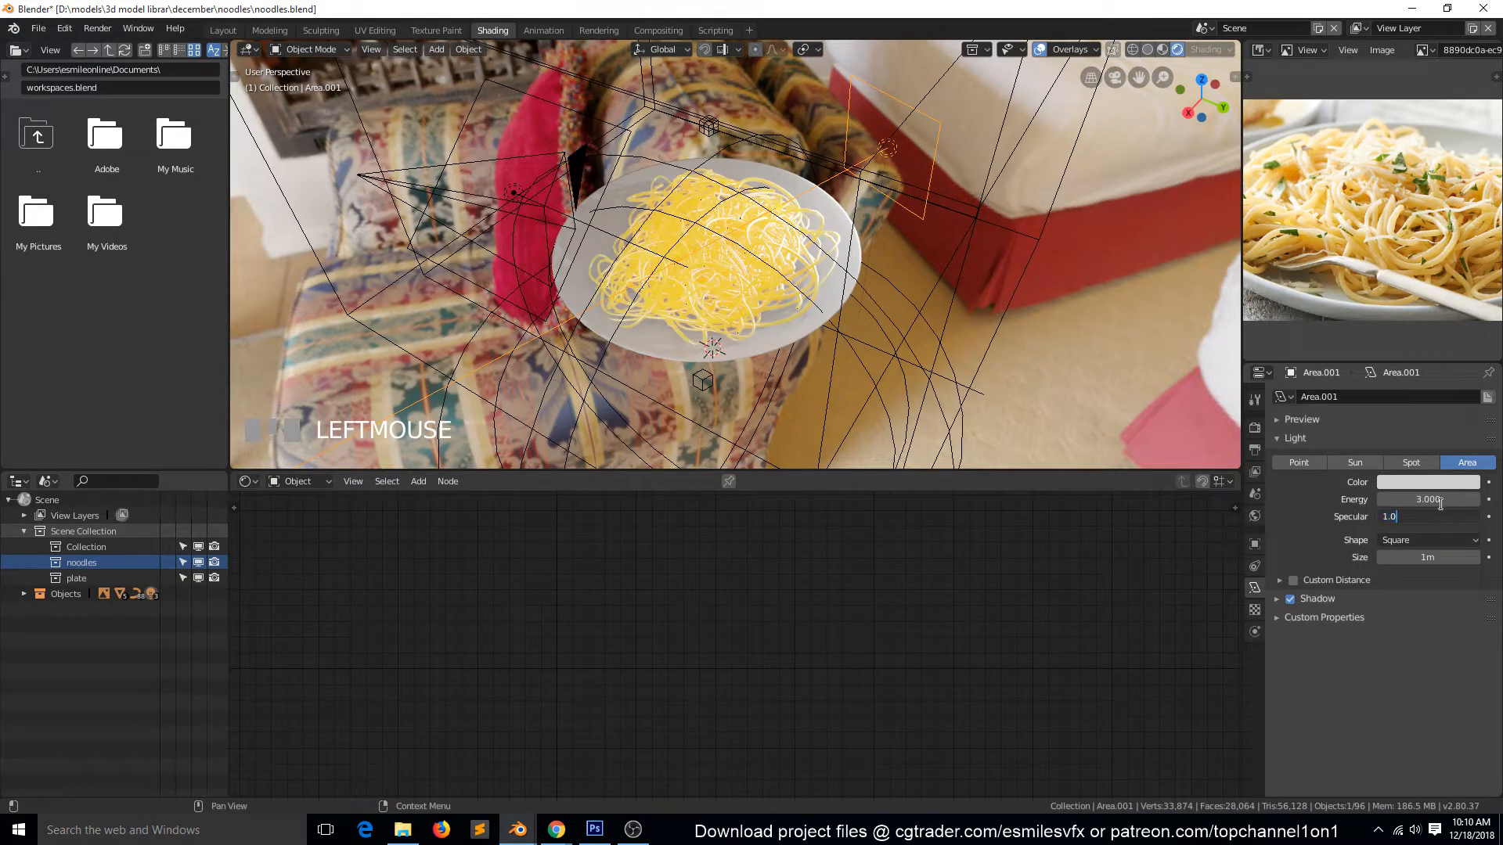
pyautogui.click(1436, 498)
pyautogui.write('1')
pyautogui.press('Return')
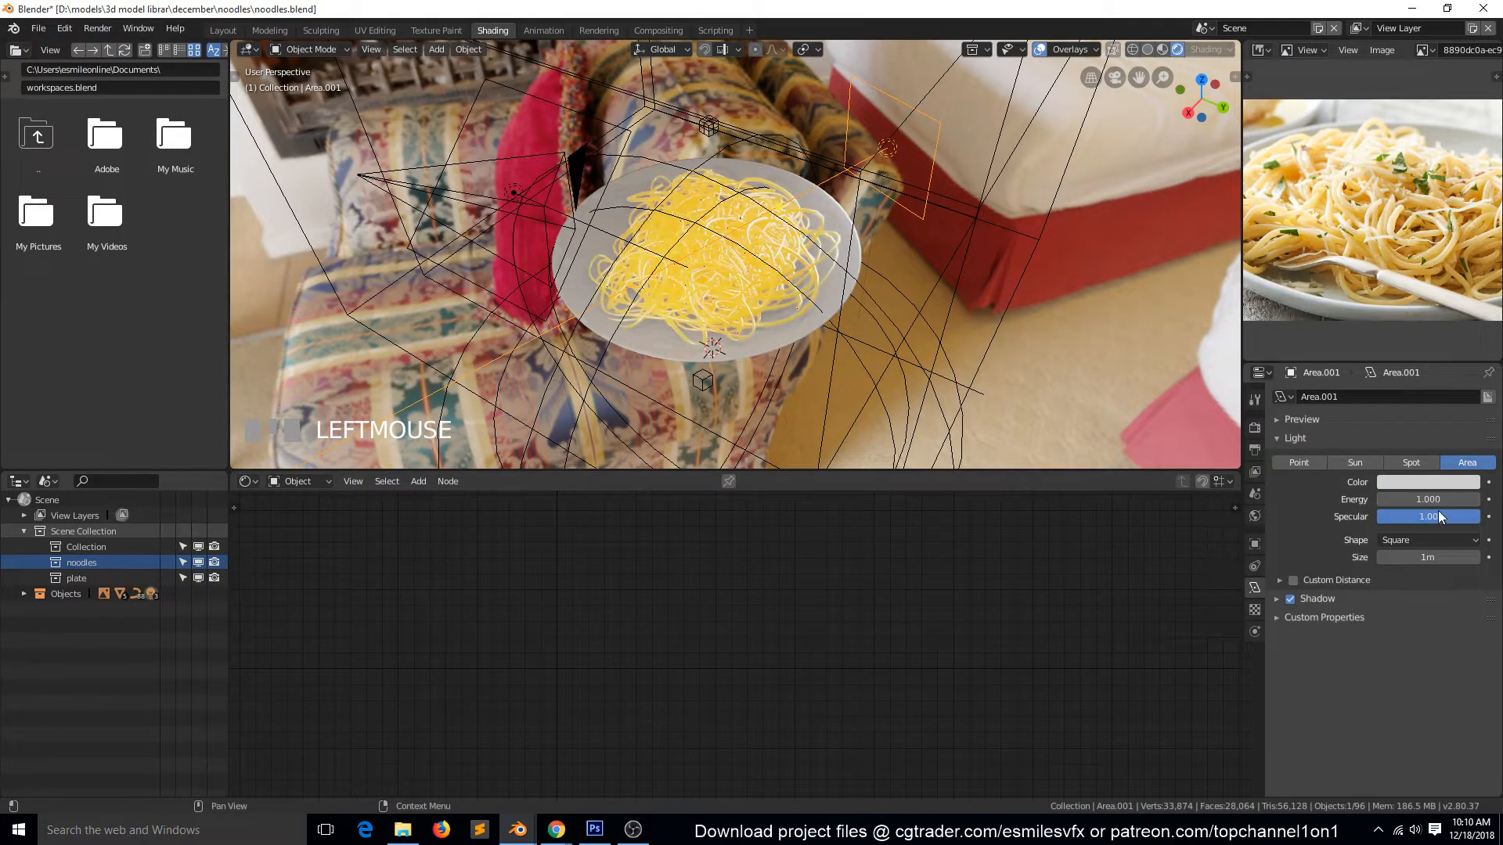
pyautogui.click(1436, 499)
pyautogui.press('Return')
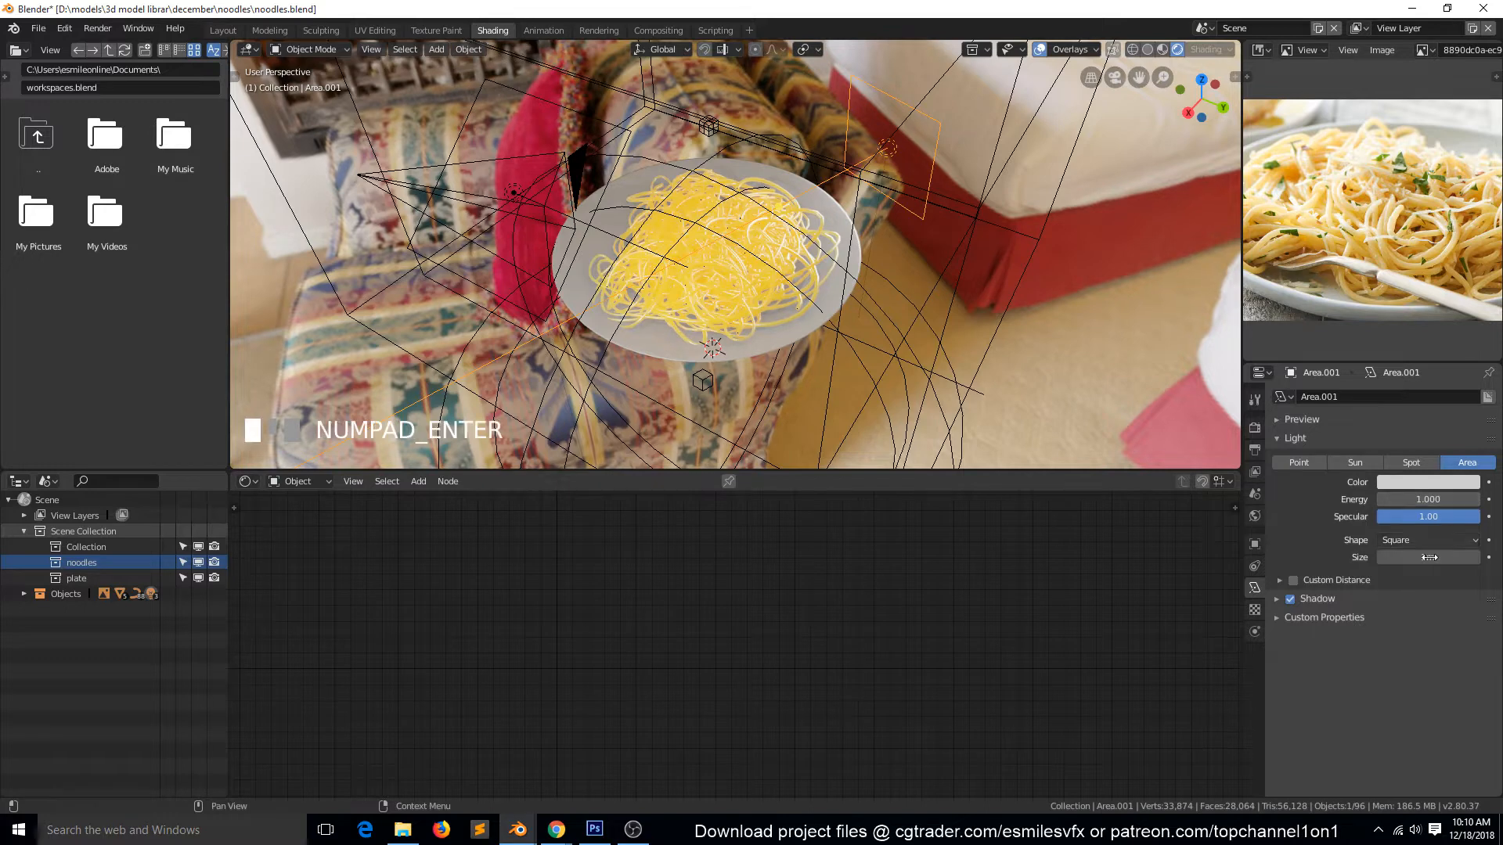
# - Set the light's energy to 0.5 and enable a custom distance of 10 m, returning to the camera view
pyautogui.click(1429, 580)
pyautogui.click(1431, 486)
pyautogui.click(1432, 501)
pyautogui.write('.5')
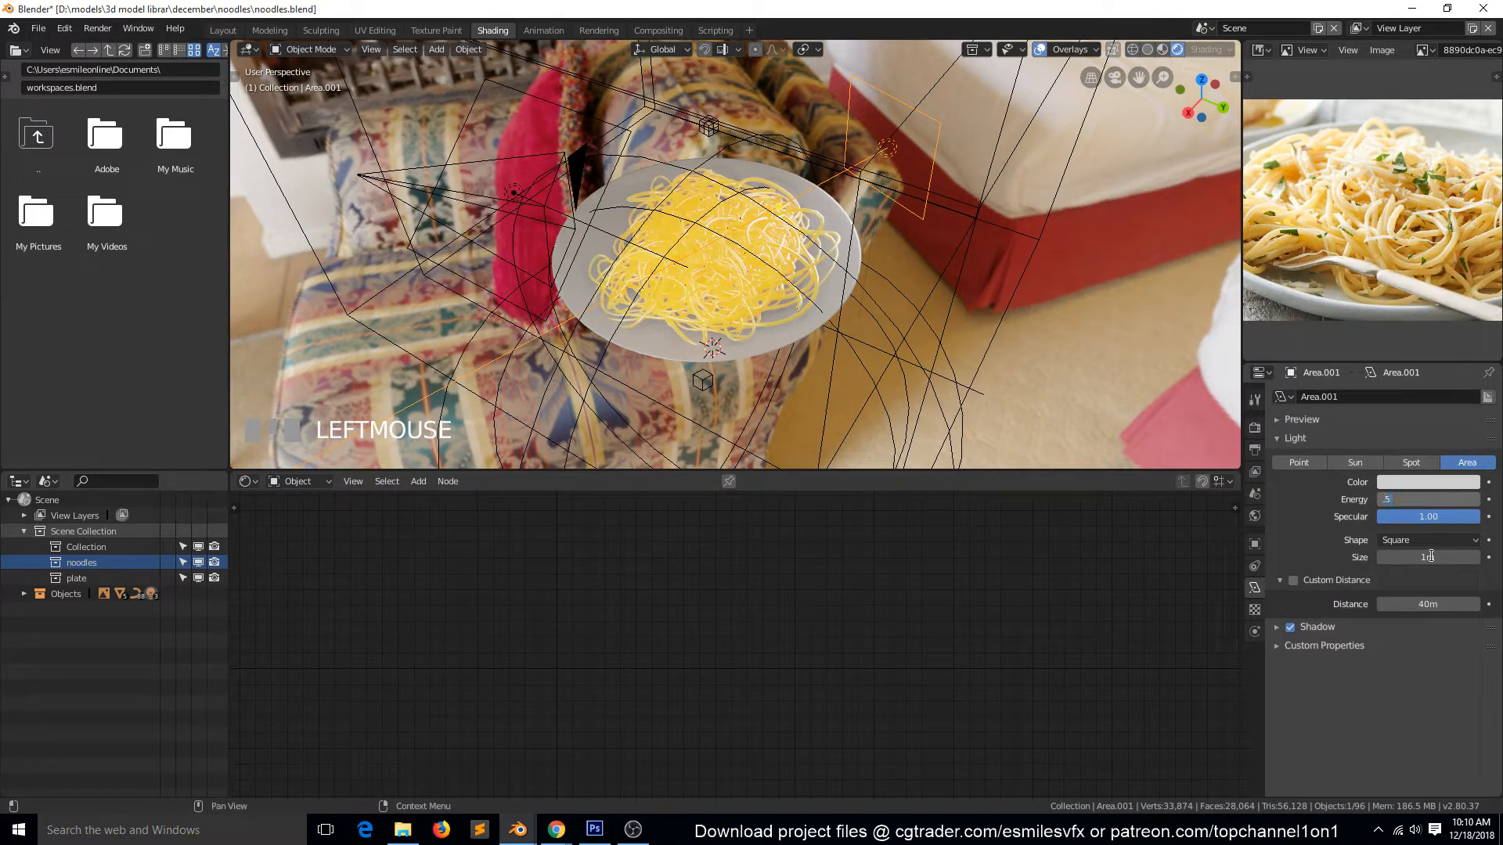
pyautogui.press('Return')
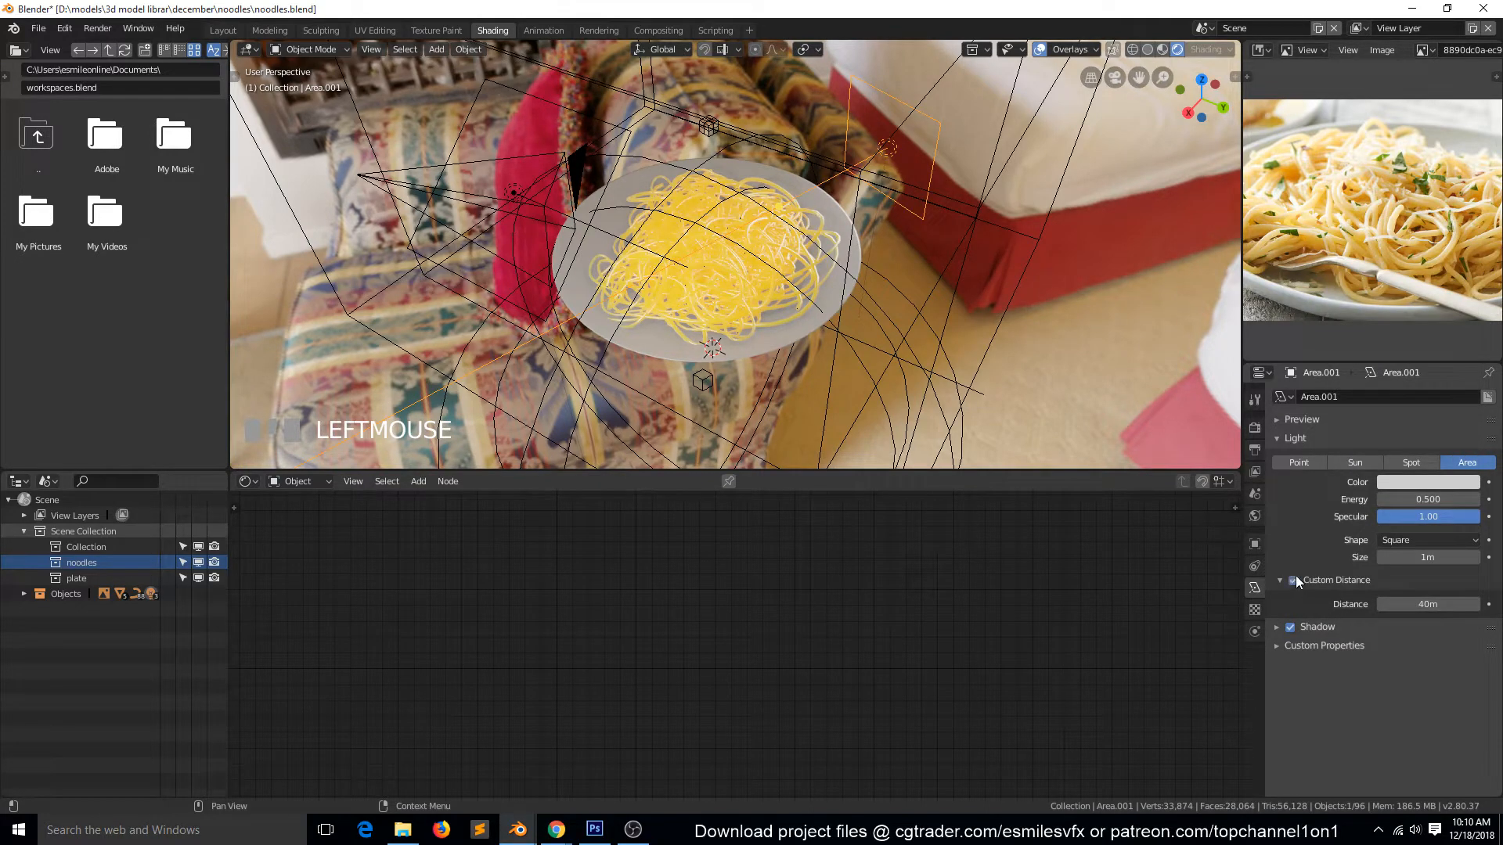
pyautogui.moveTo(1415, 612); pyautogui.dragTo(1209, 532)
pyautogui.press('KP_0')
pyautogui.scroll(3, 993, 293)
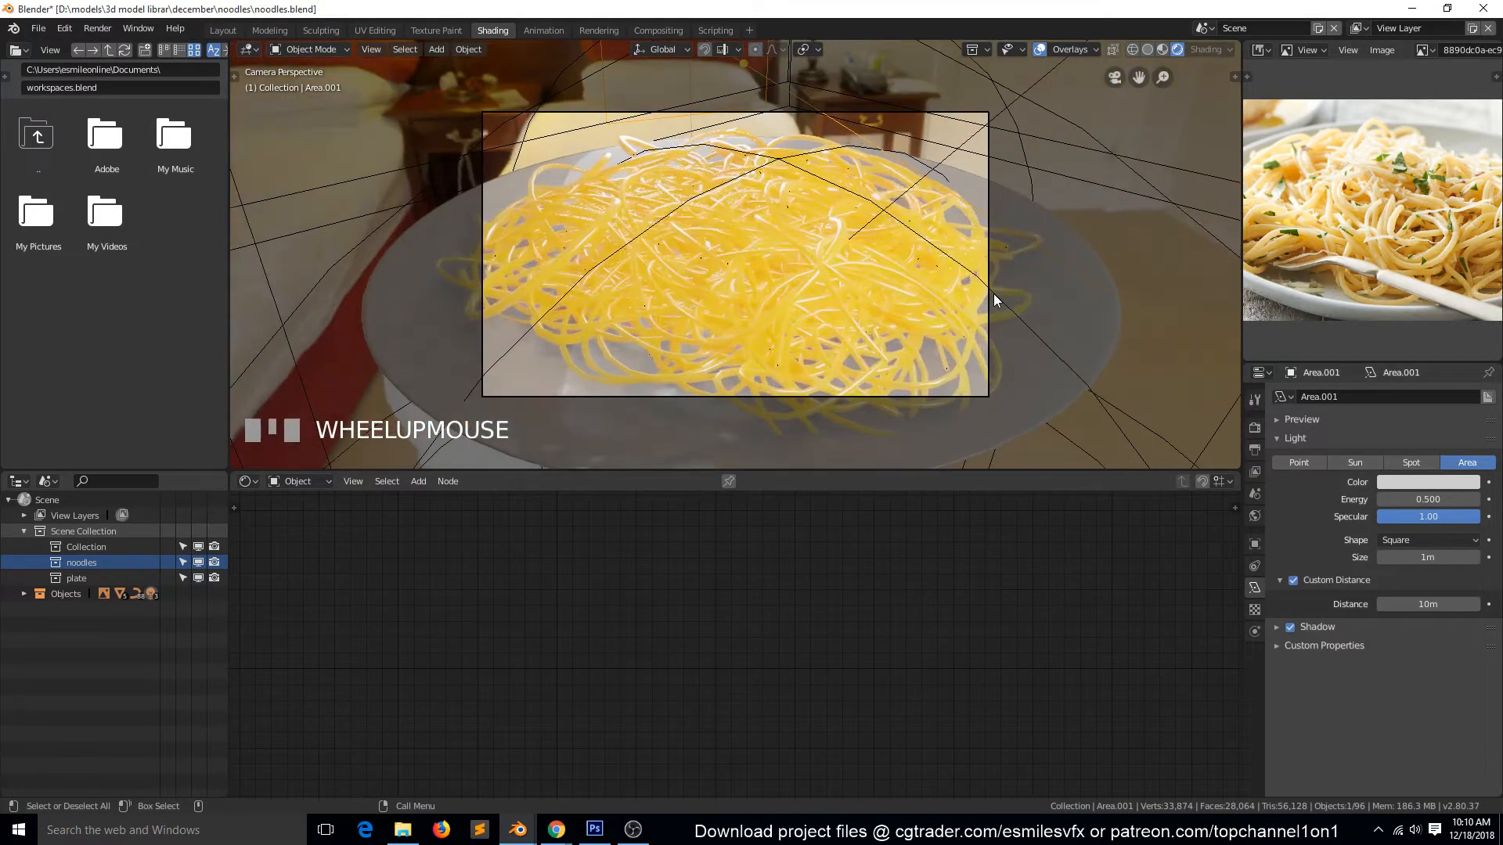
# - Set the energy of the other area light, Area, to 1, and save the file from the camera view
pyautogui.scroll(-1, 993, 294)
pyautogui.scroll(-3, 993, 294)
pyautogui.moveTo(1039, 308); pyautogui.dragTo(1052, 210, button='middle')
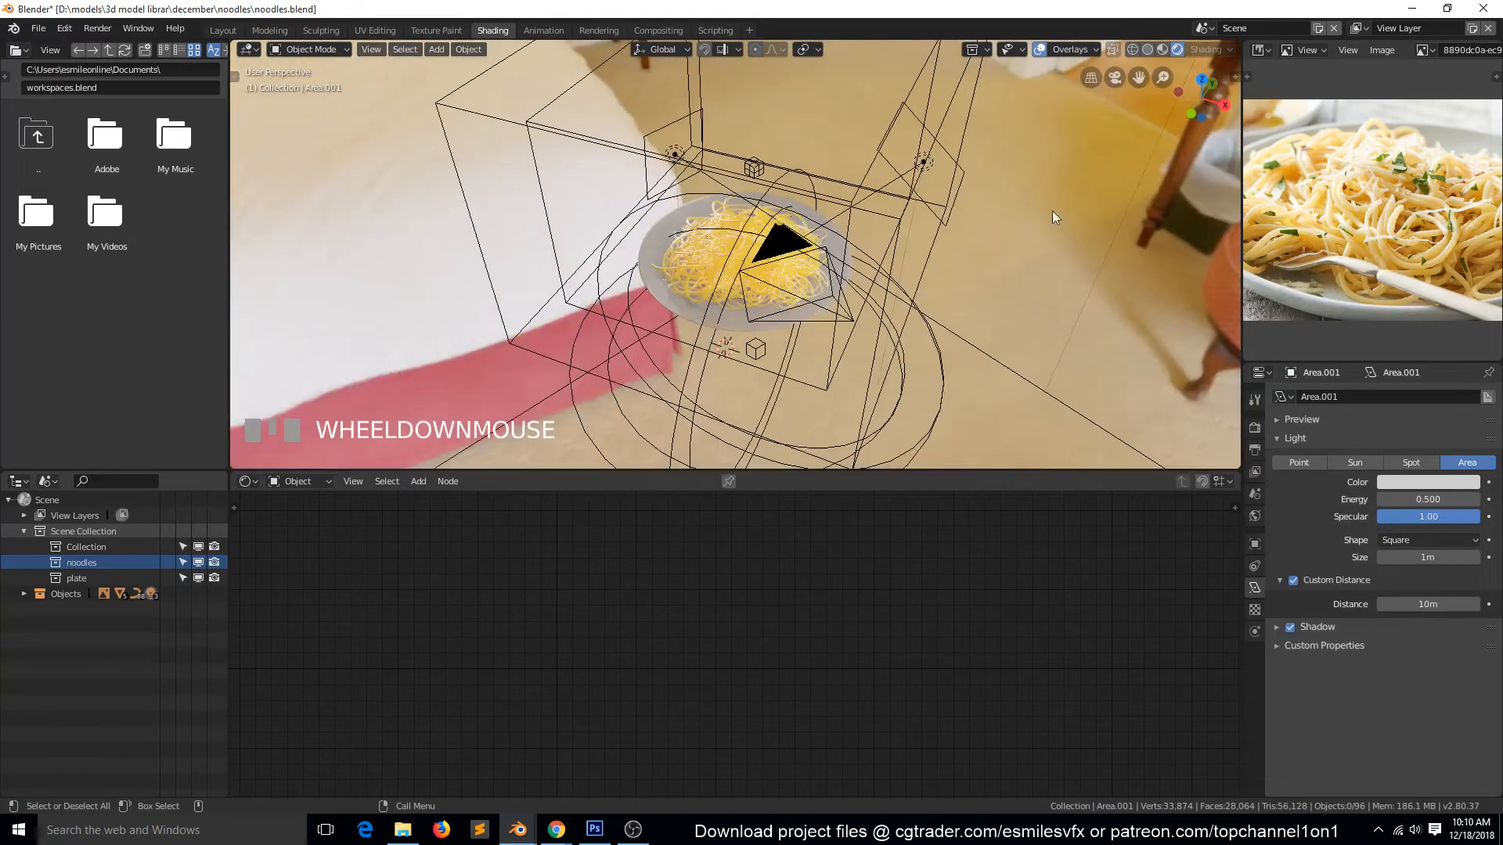
pyautogui.click(933, 161)
pyautogui.click(933, 162)
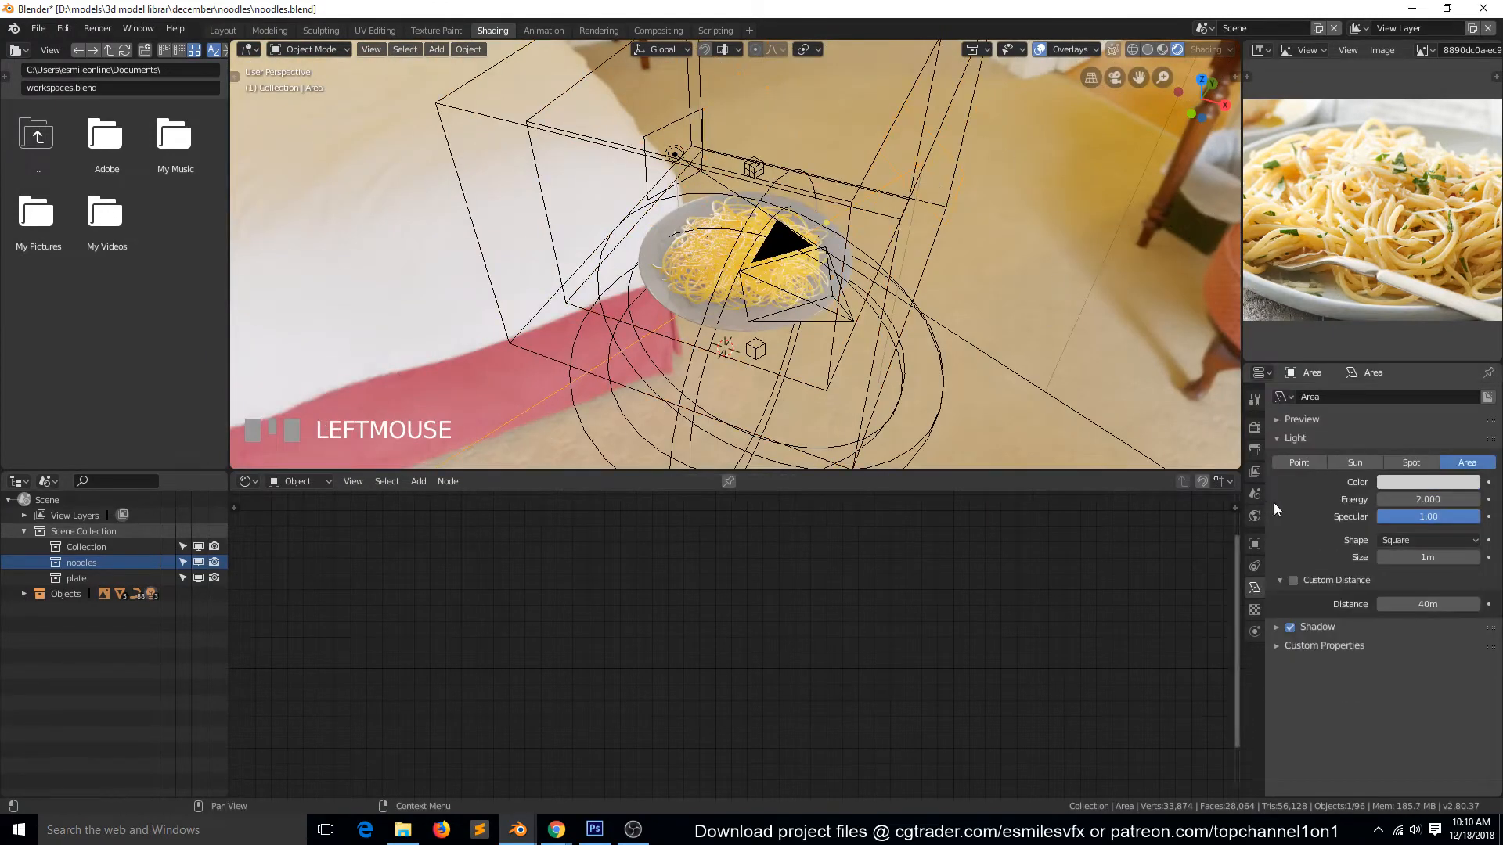
pyautogui.doubleClick(1431, 499)
pyautogui.write('1')
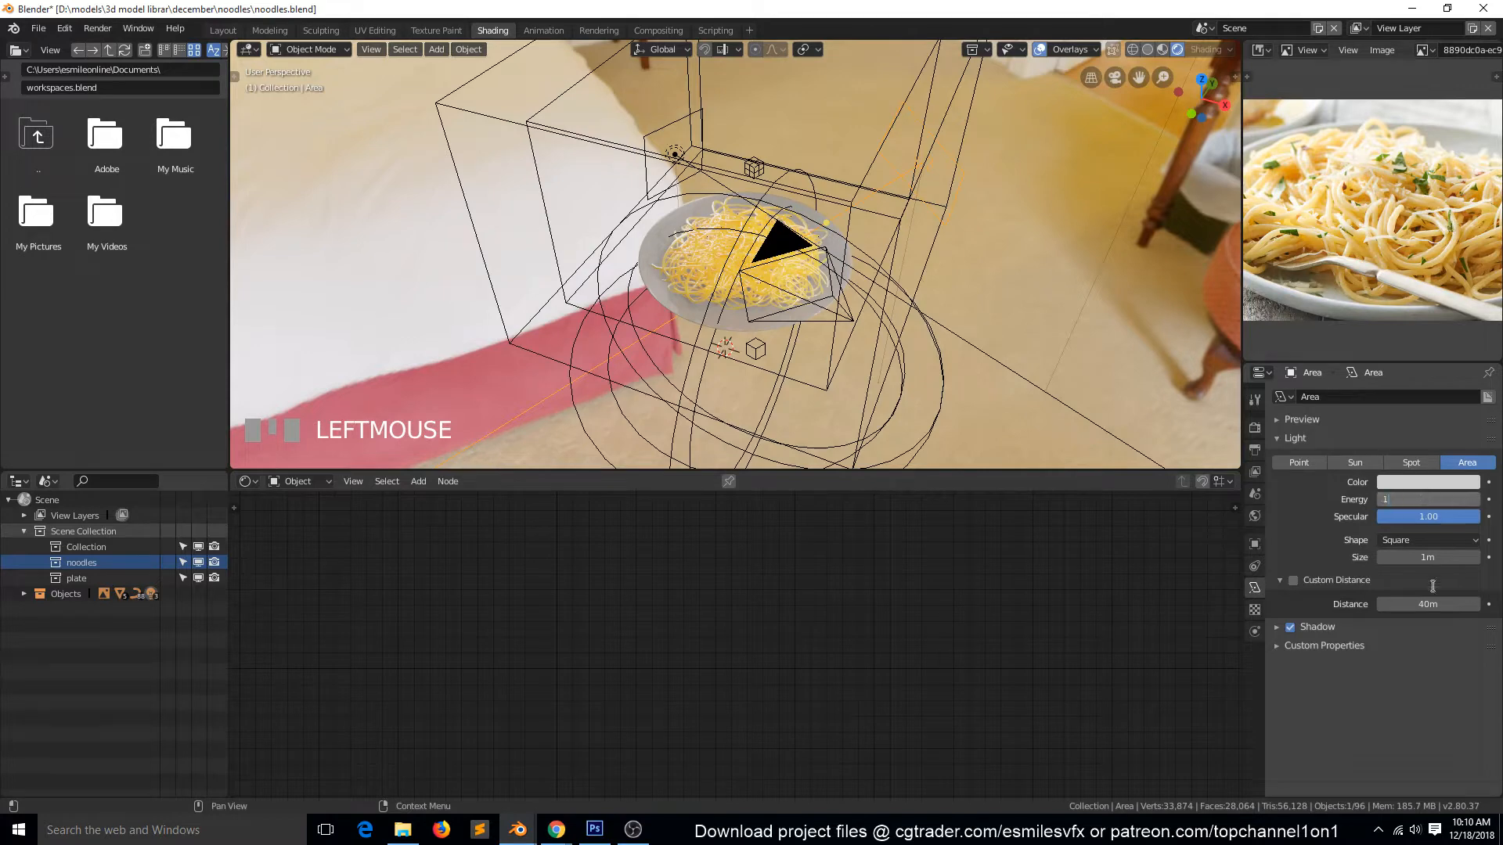
pyautogui.click(1435, 650)
pyautogui.press('KP_0')
pyautogui.scroll(4, 887, 271)
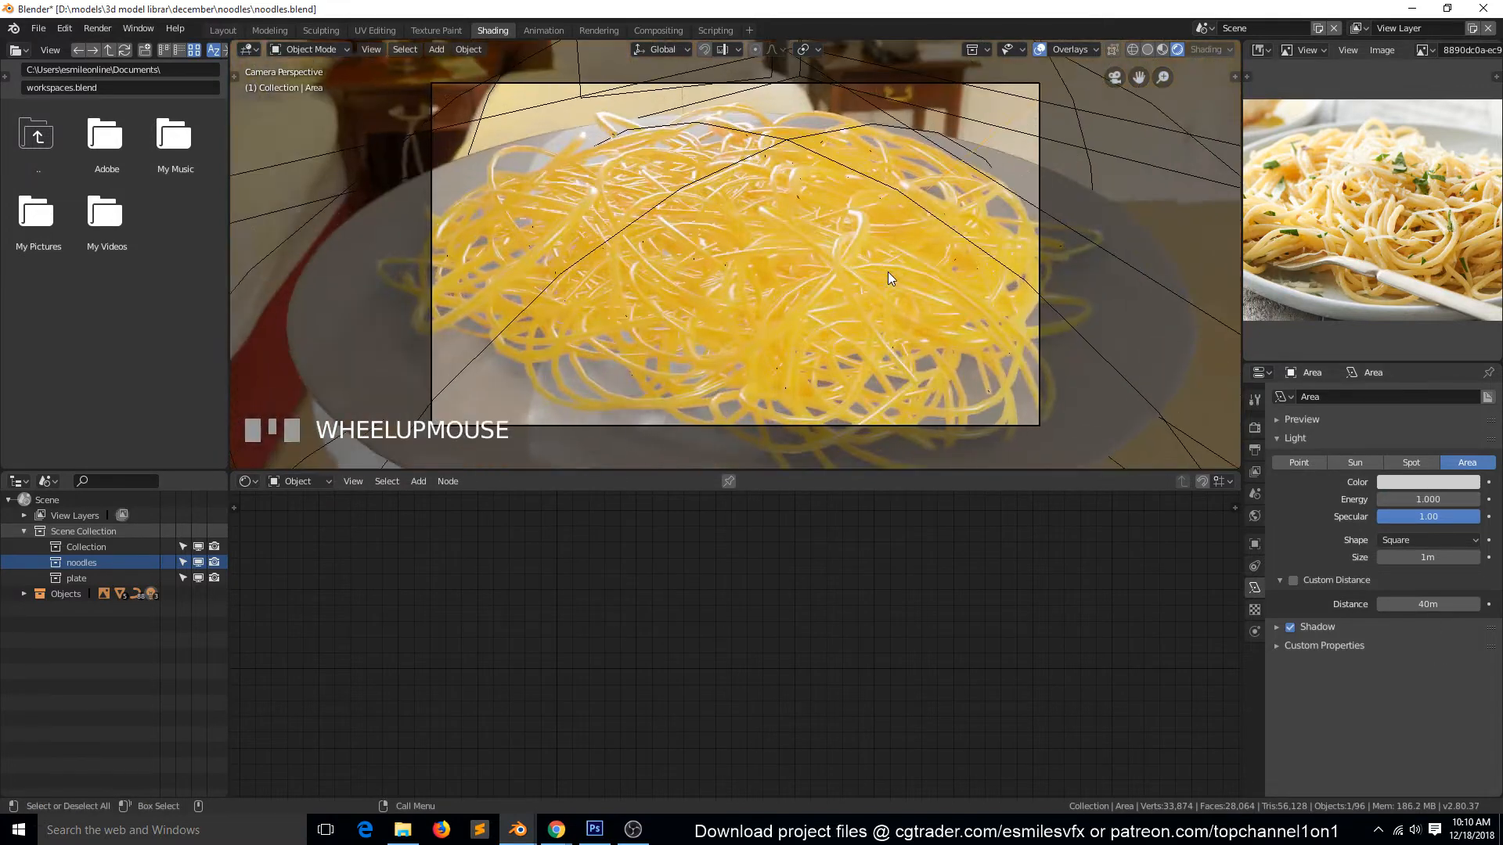
pyautogui.hotkey('ctrl', 's')
# - Select a noodle, raise the roughness of its Material.002 to about 0.719, and save the file
pyautogui.click(888, 271)
pyautogui.scroll(2, 689, 704)
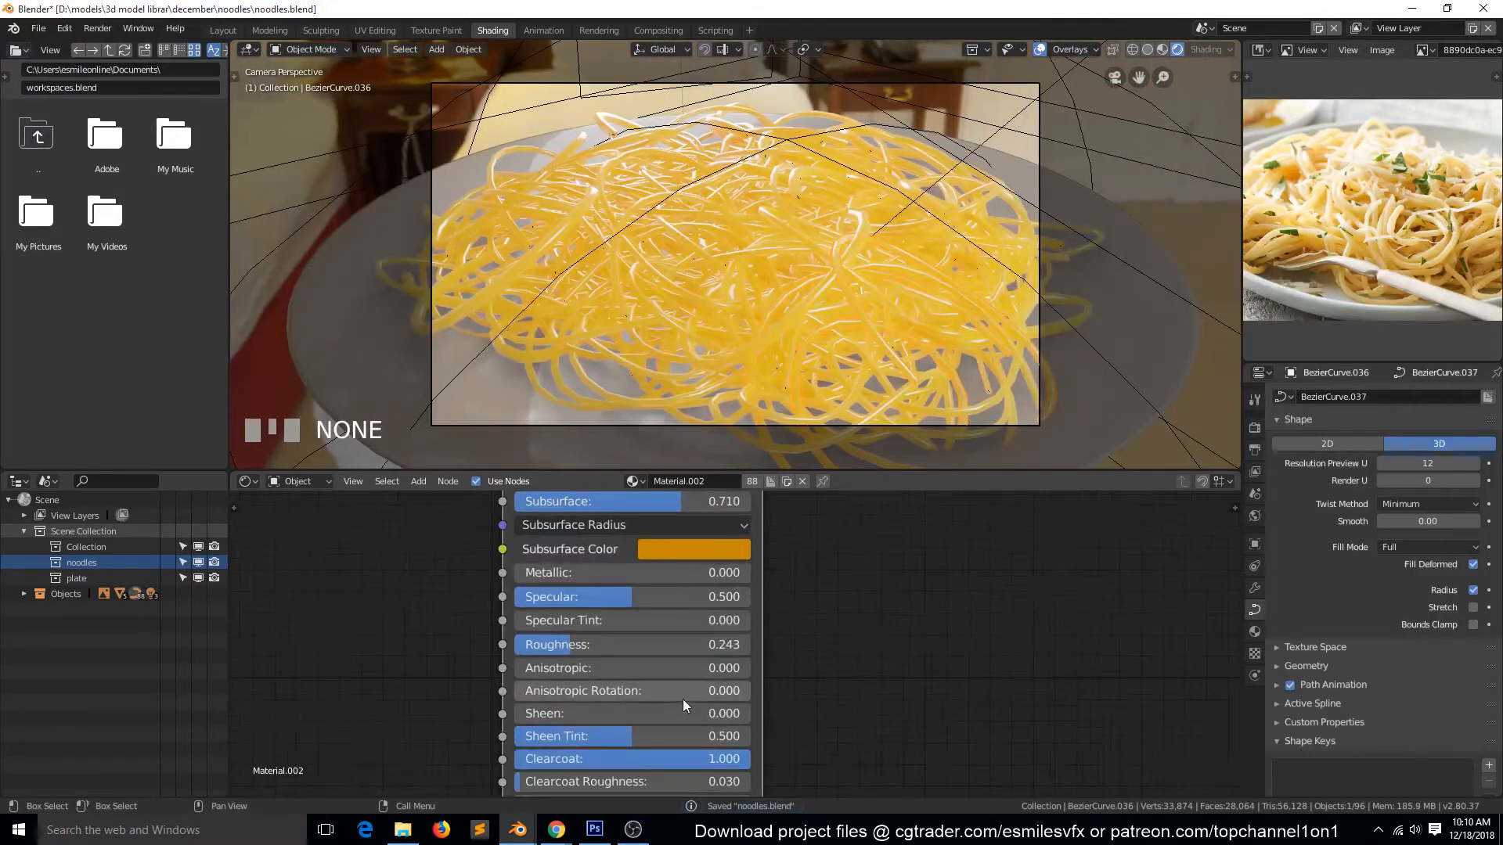
pyautogui.moveTo(606, 659); pyautogui.dragTo(684, 644)
pyautogui.scroll(1, 923, 307)
pyautogui.scroll(3, 923, 307)
pyautogui.hotkey('ctrl', 's')
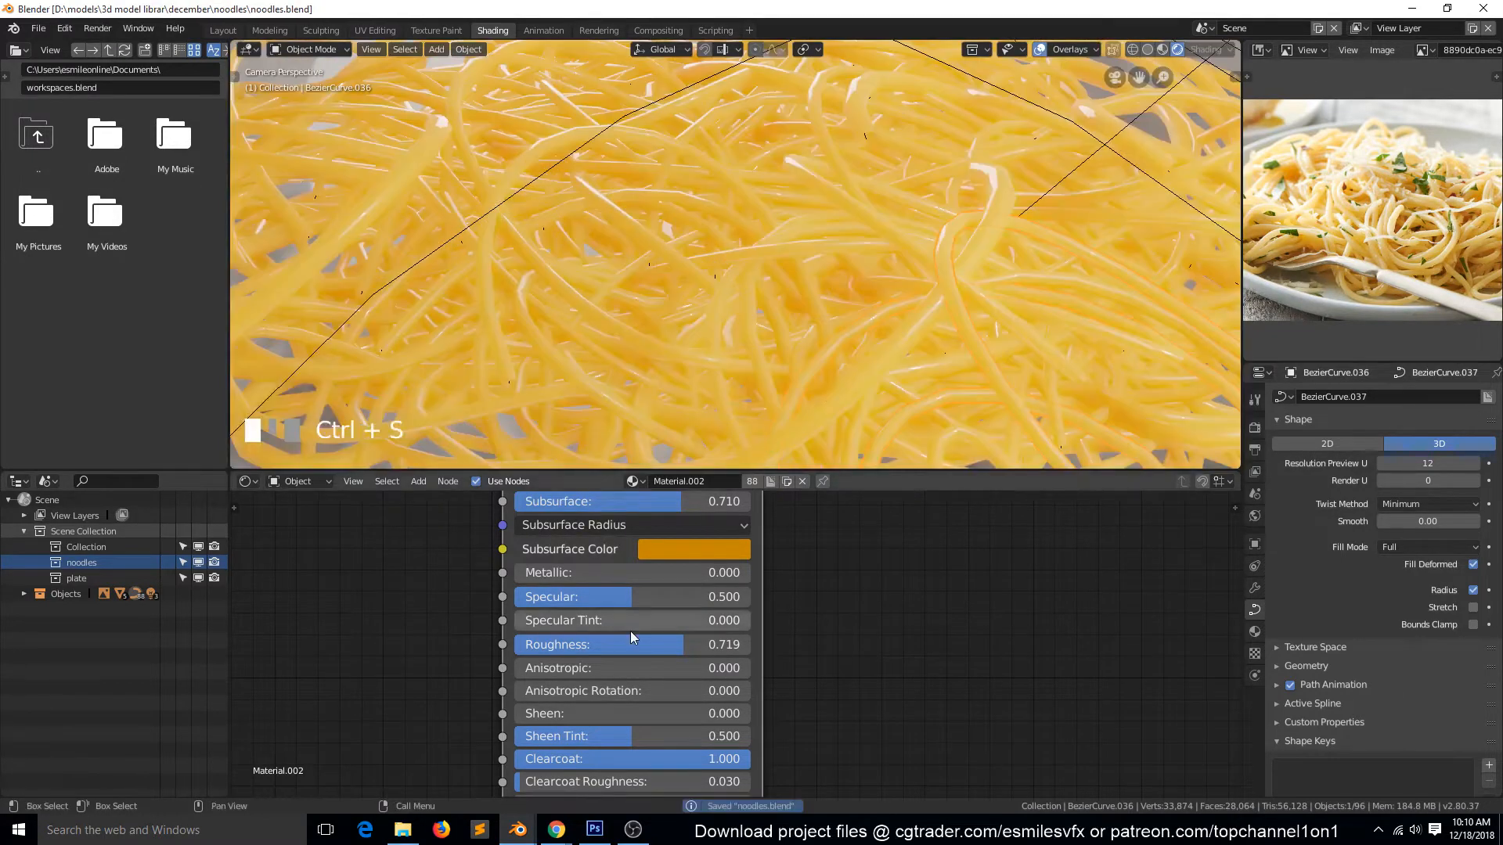
# - Set the noodle material's subsurface value to 0 and examine the noodles in the camera view
pyautogui.scroll(-2, 599, 579)
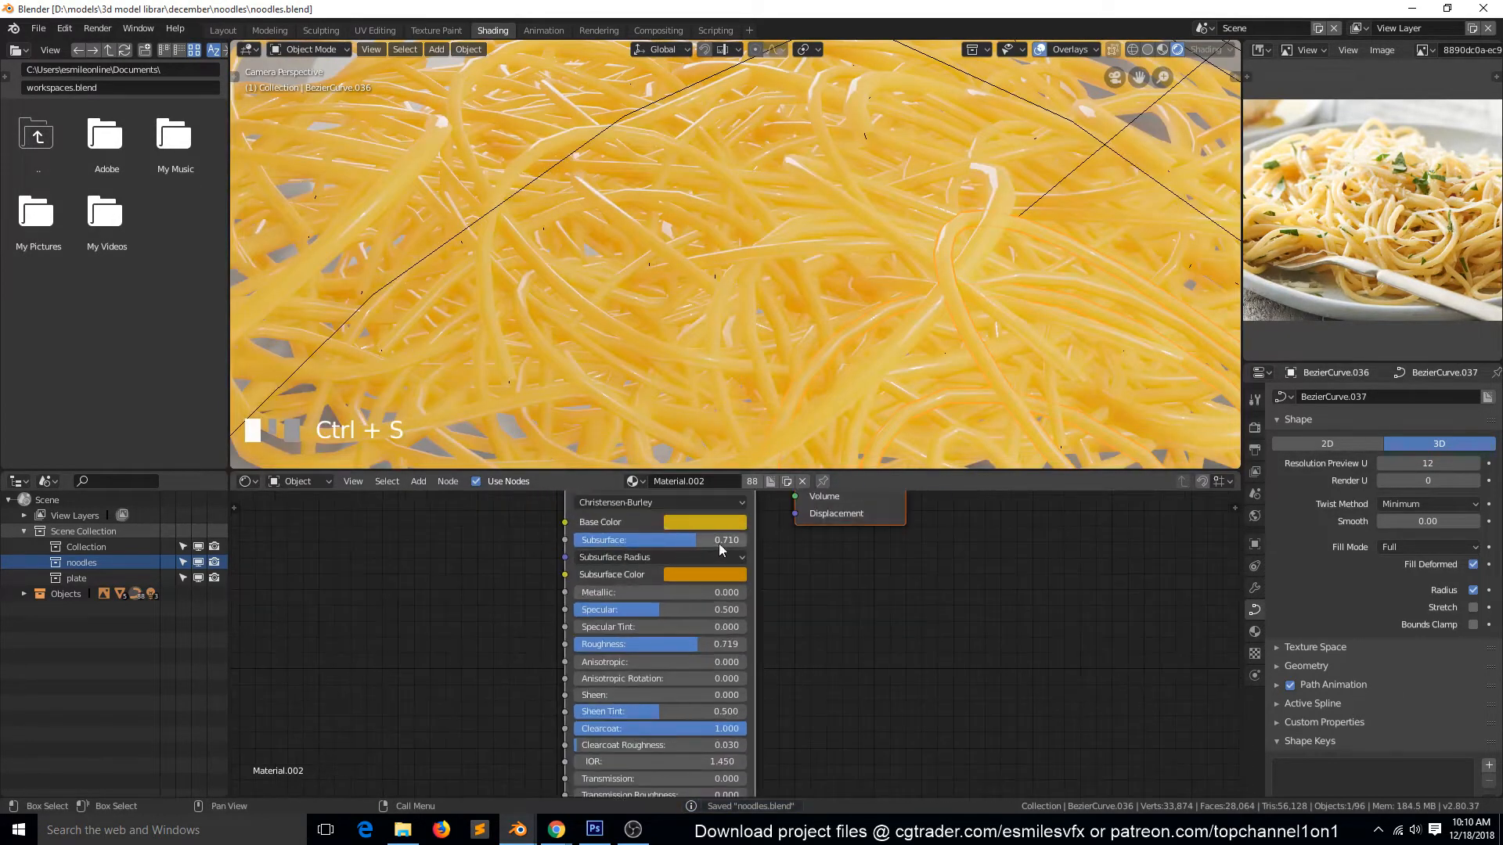
pyautogui.click(718, 543)
pyautogui.write('0')
pyautogui.press('Return')
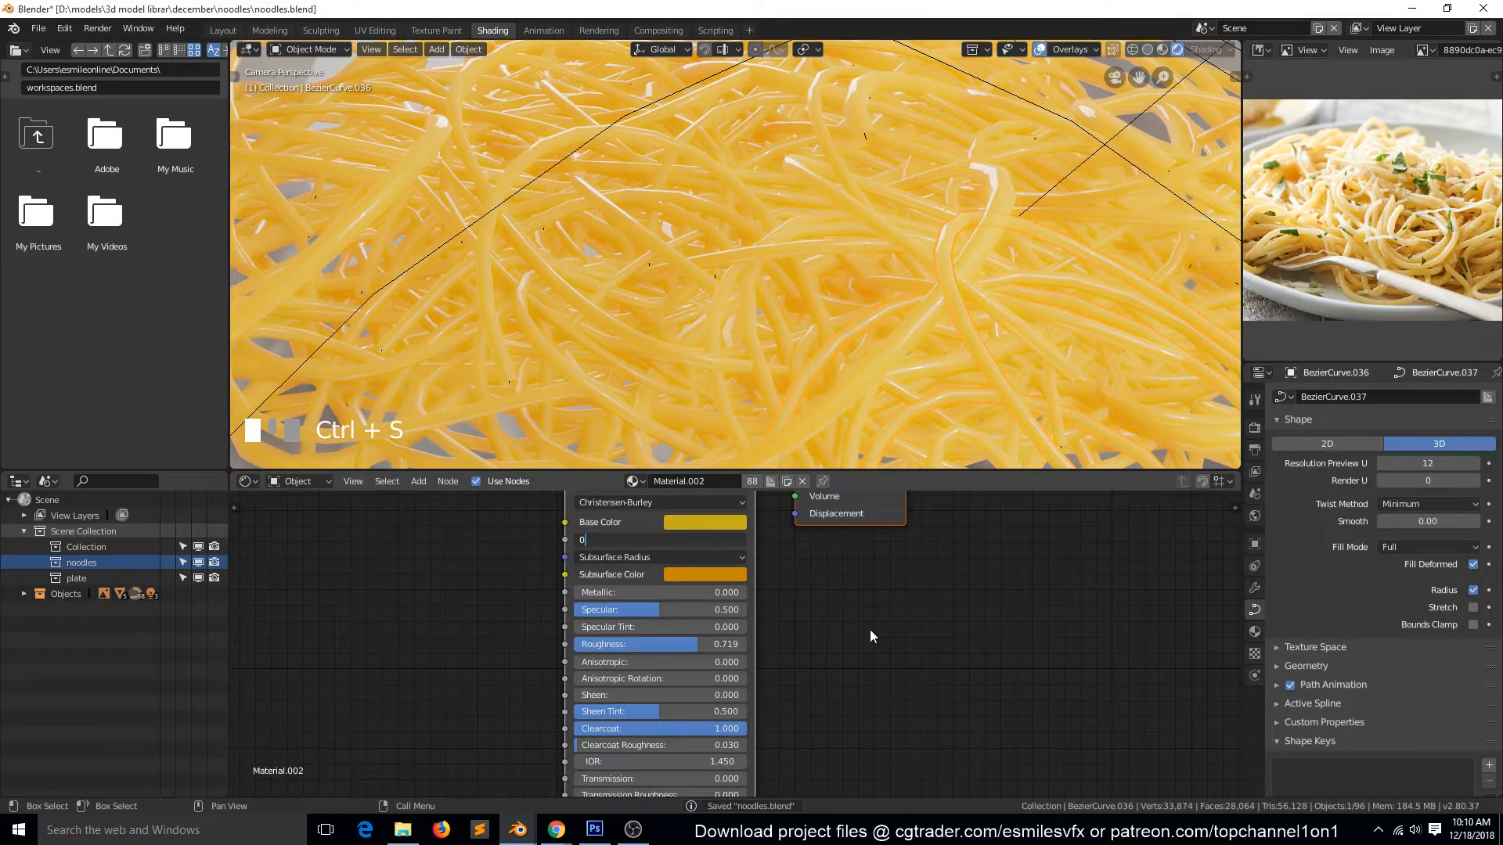
pyautogui.click(870, 629)
pyautogui.scroll(-3, 891, 227)
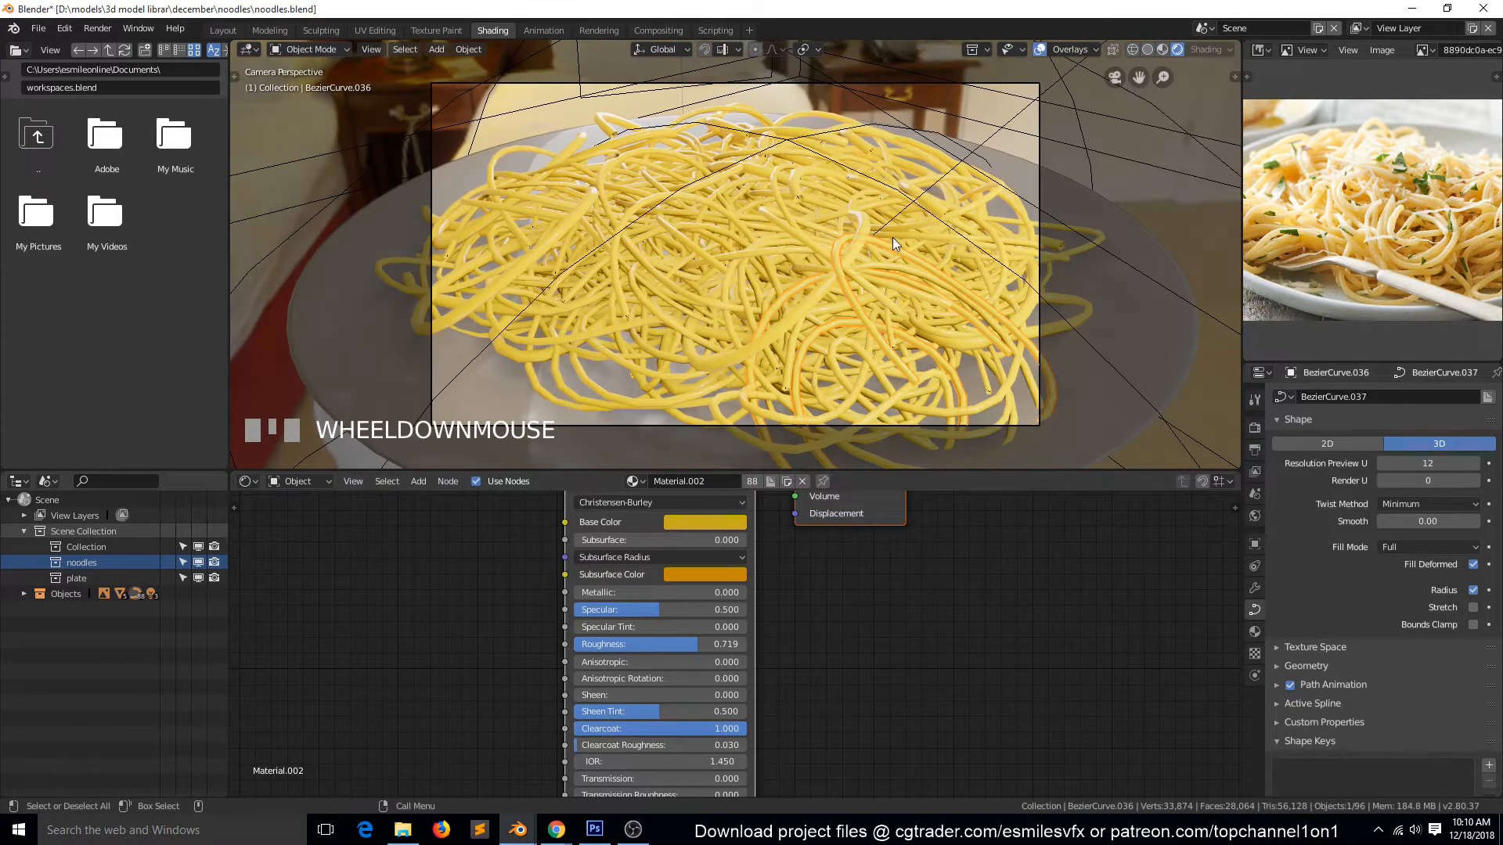
pyautogui.scroll(3, 892, 237)
# - Set the noodle material's subsurface value to 0.1, deselect everything, and save the file
pyautogui.click(623, 540)
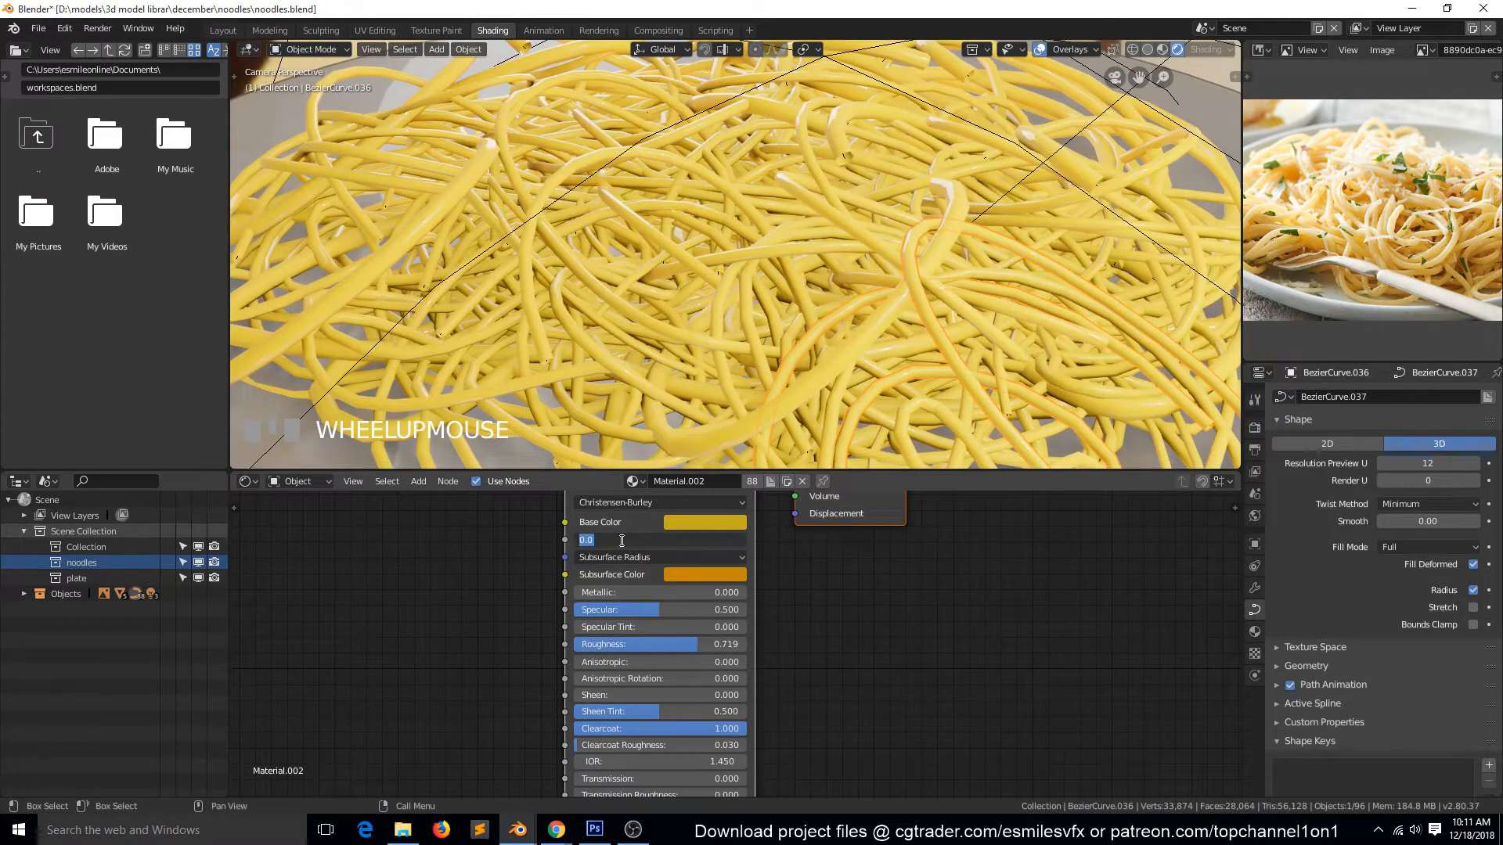
pyautogui.write('.1')
pyautogui.click(681, 577)
pyautogui.scroll(-3, 866, 110)
pyautogui.press('a')
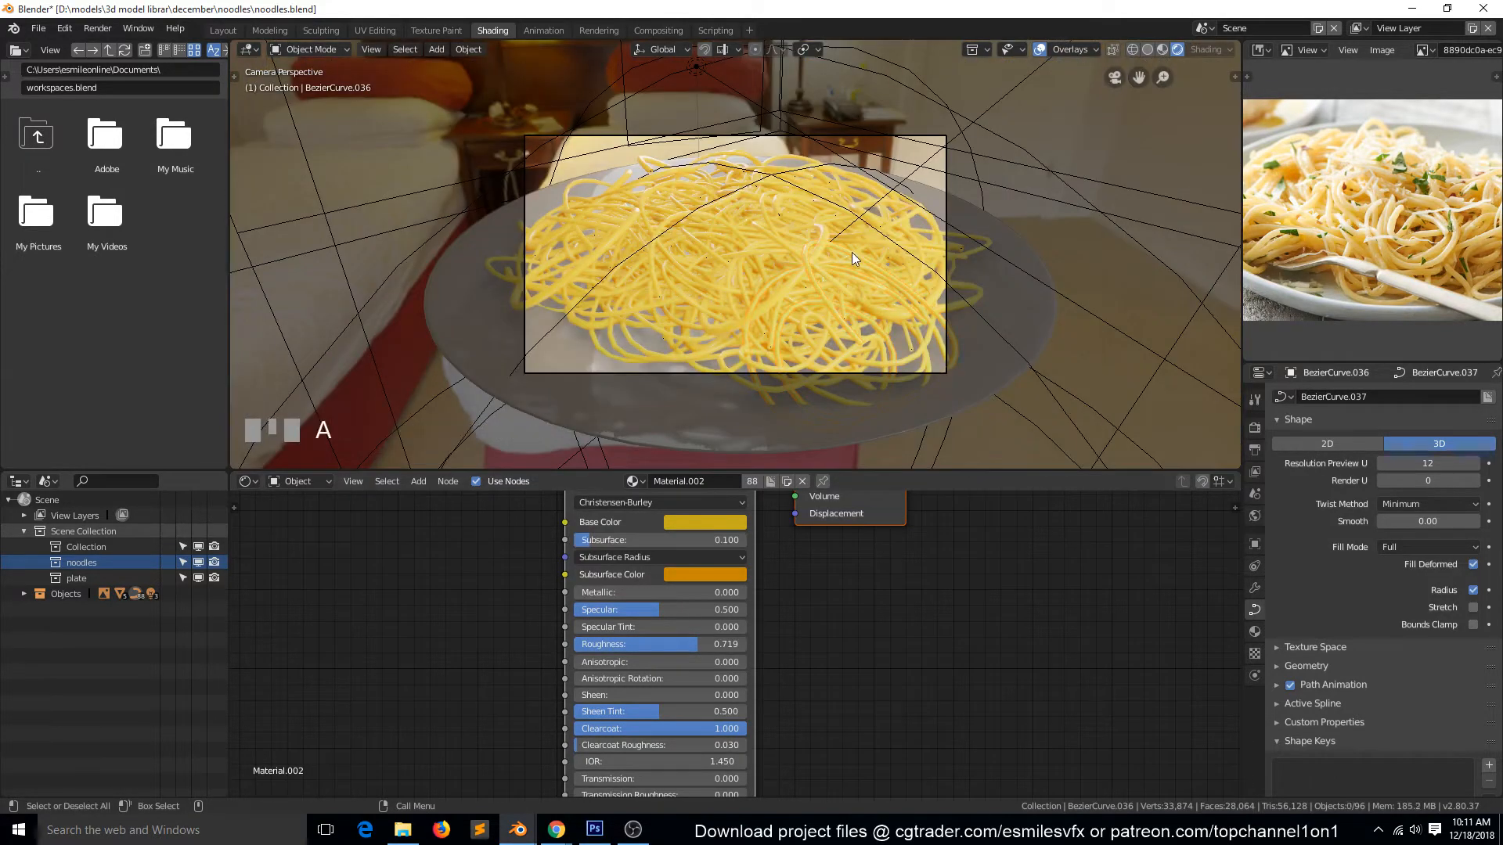
pyautogui.scroll(3, 851, 252)
pyautogui.hotkey('ctrl', 's')
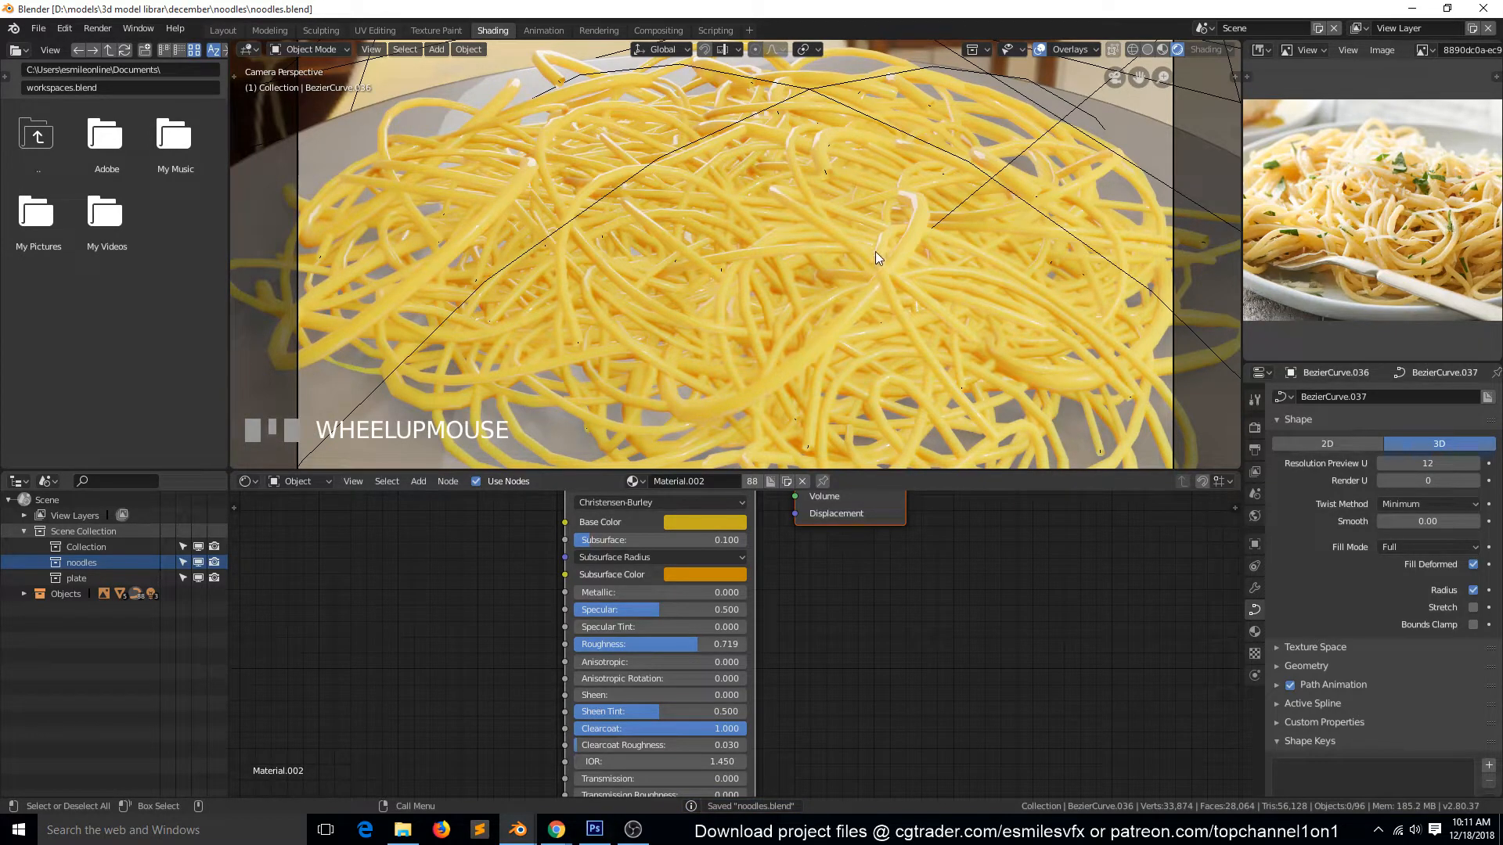
# - Select a single noodle curve in the middle of the pile and raise its preview resolution U to 15
pyautogui.scroll(-1, 871, 260)
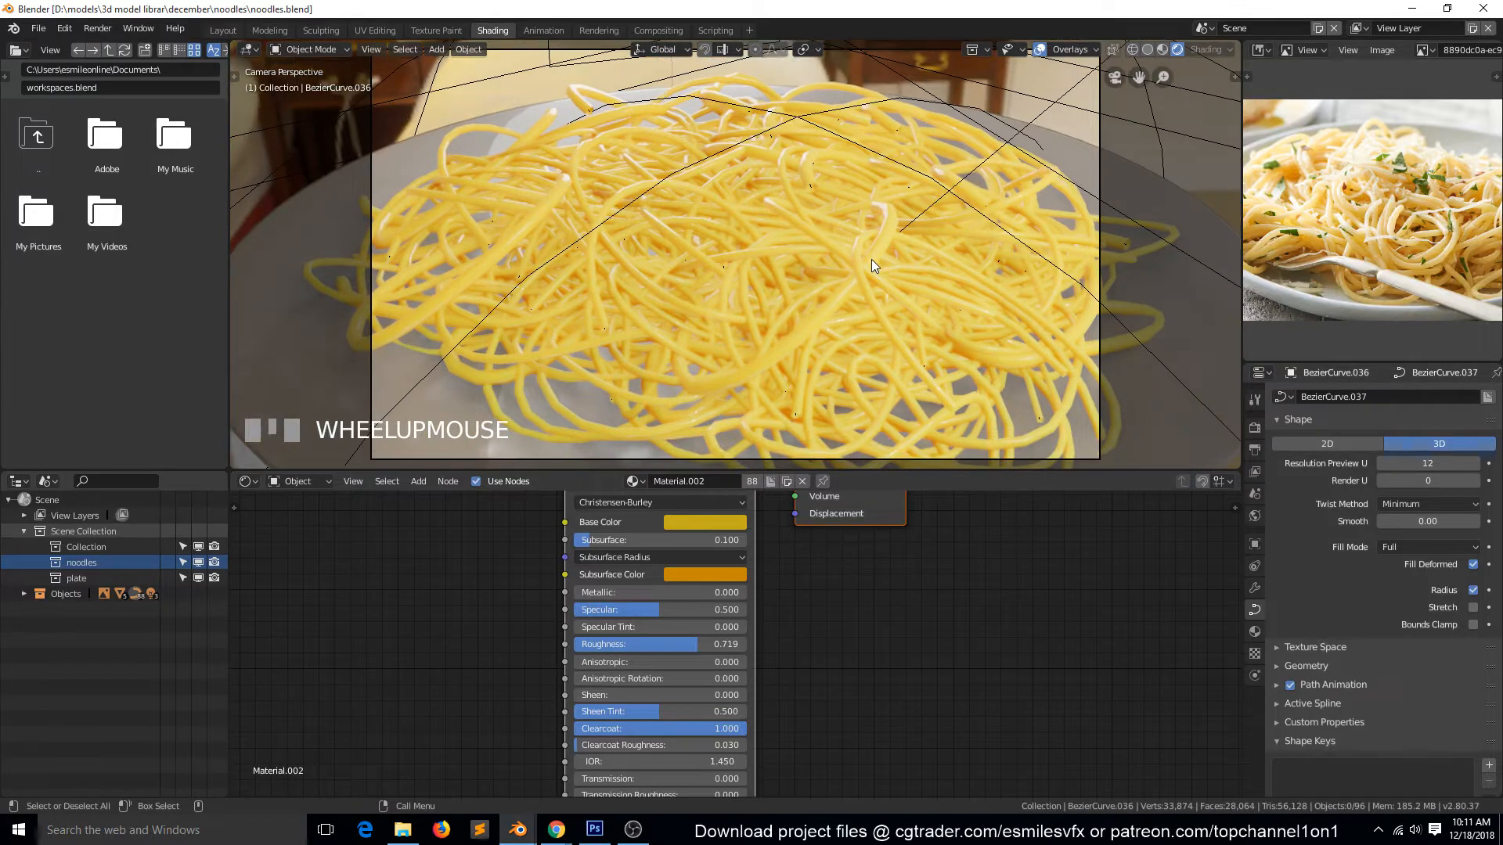
pyautogui.scroll(2, 871, 260)
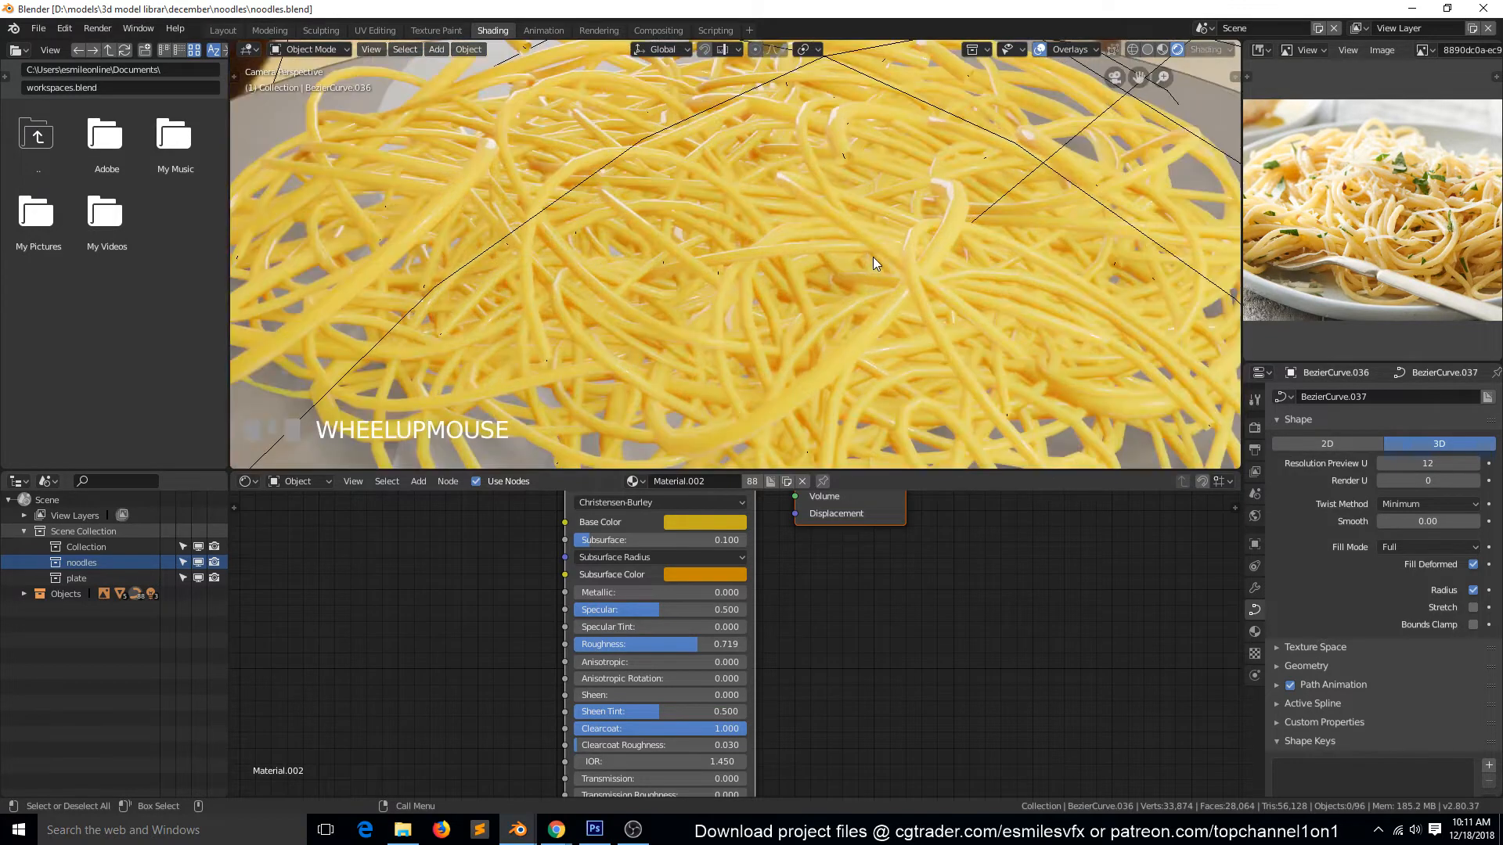
pyautogui.click(900, 302)
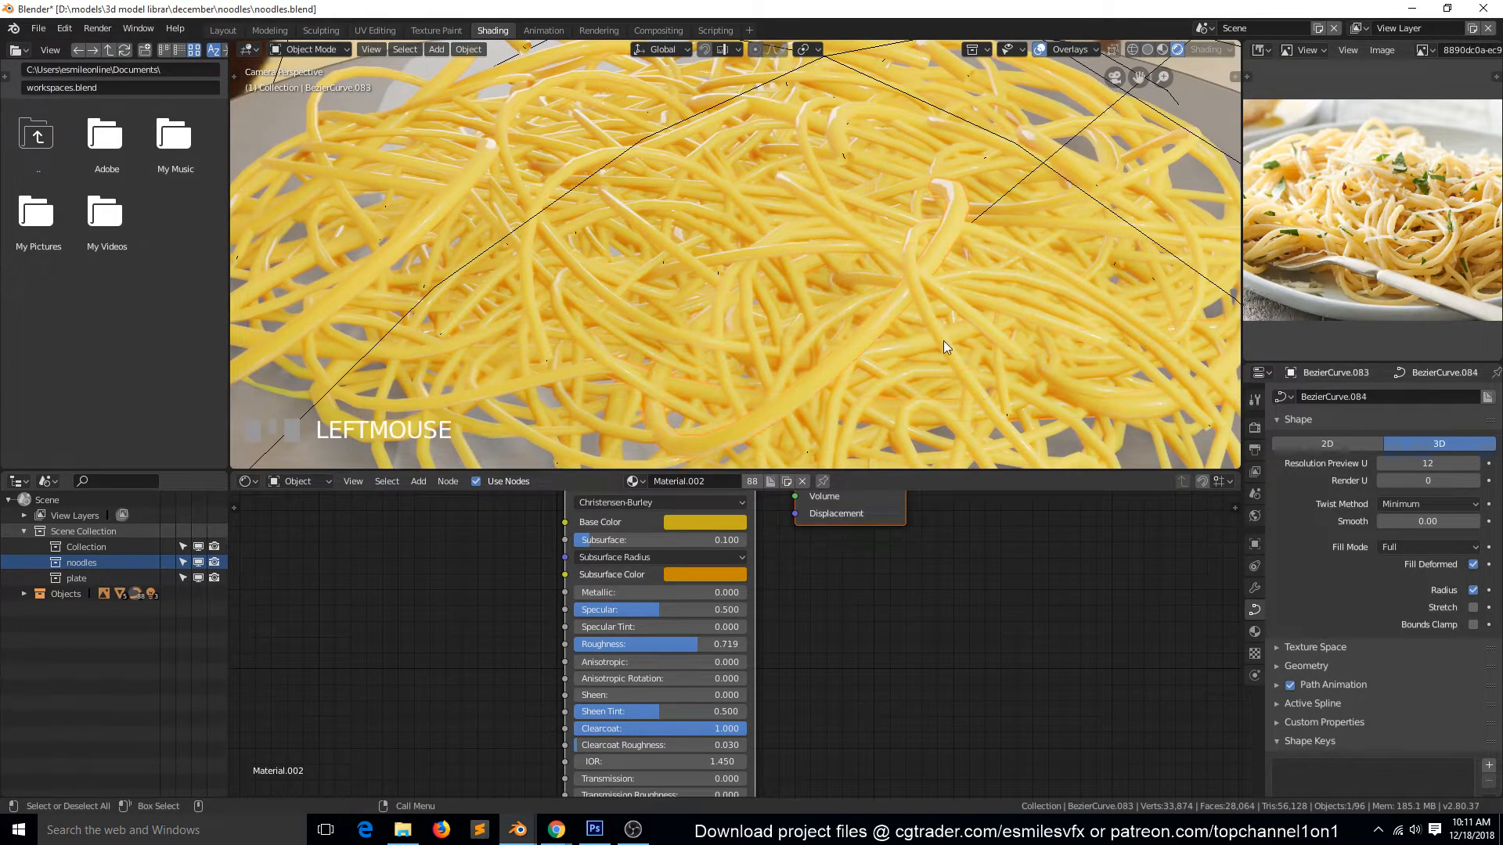
pyautogui.click(1477, 464)
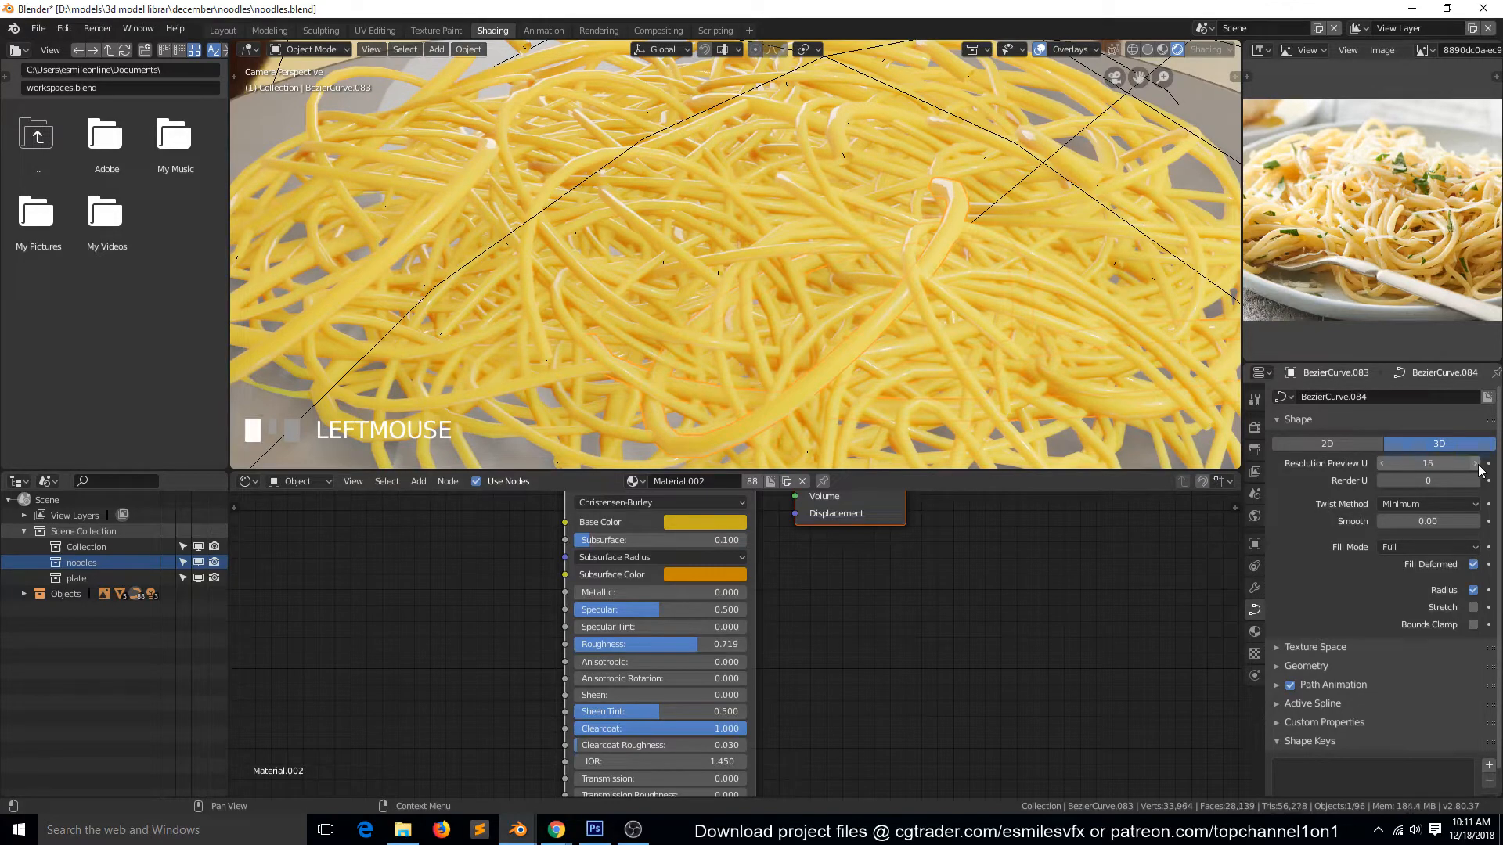
pyautogui.scroll(-3, 903, 338)
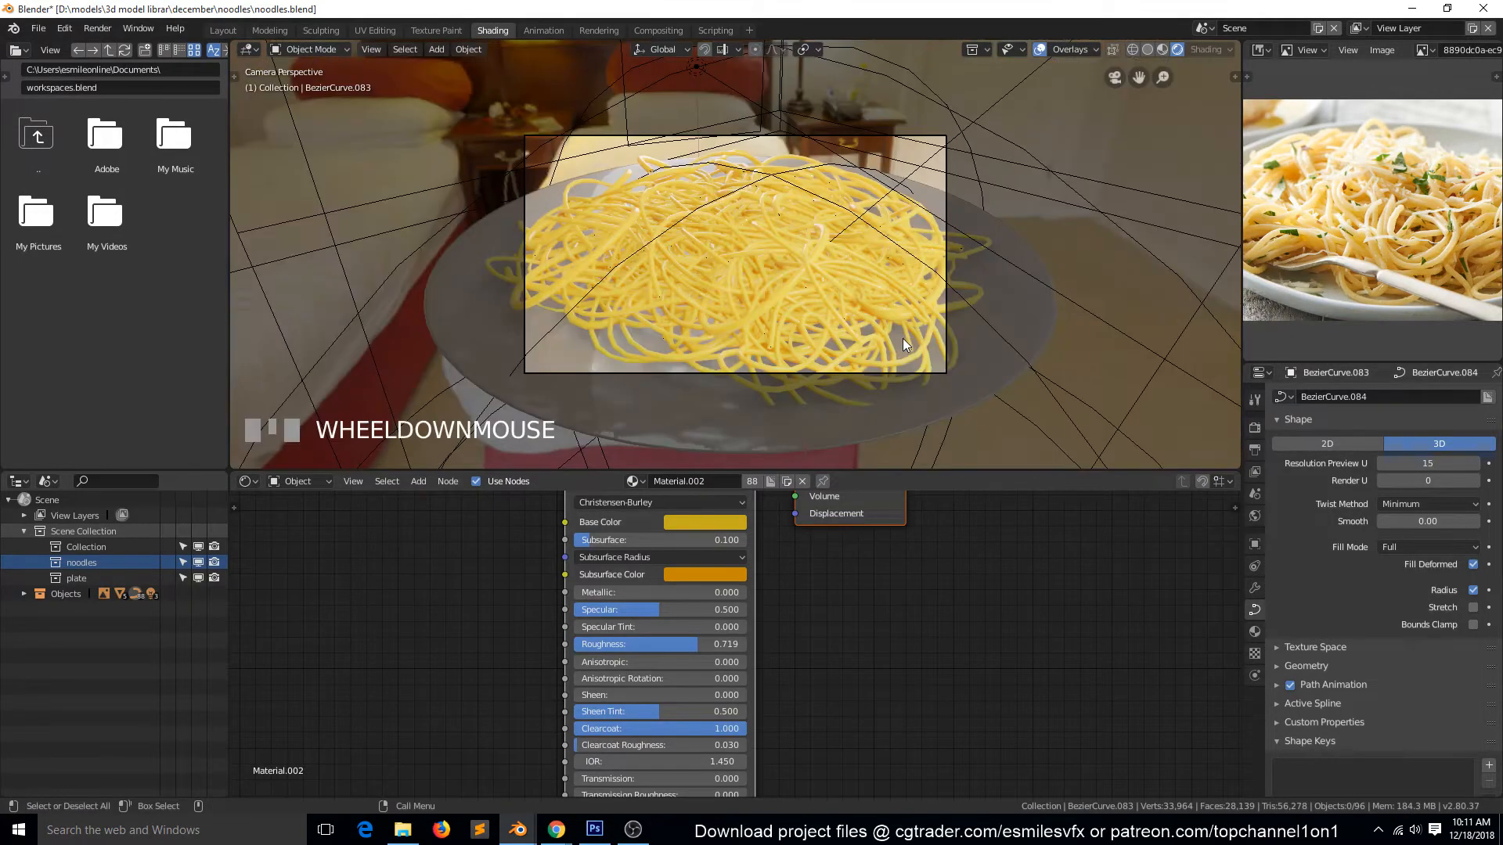
pyautogui.scroll(3, 902, 340)
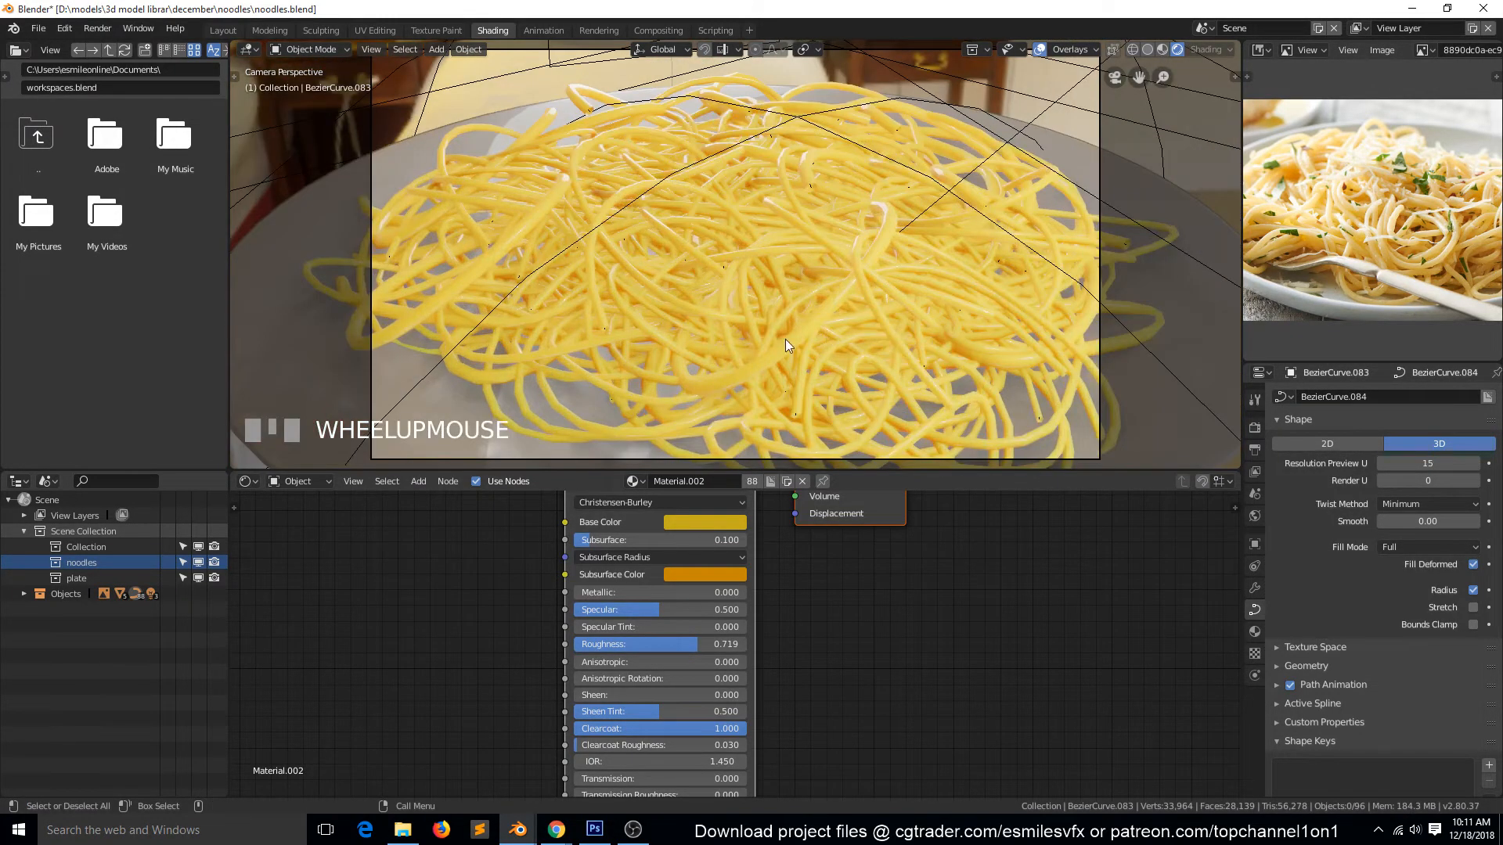
# - Orbit out of the camera view and select all the noodle curves through the noodles collection
pyautogui.moveTo(786, 340); pyautogui.dragTo(750, 342, button='middle')
pyautogui.click(750, 341)
pyautogui.click(67, 575)
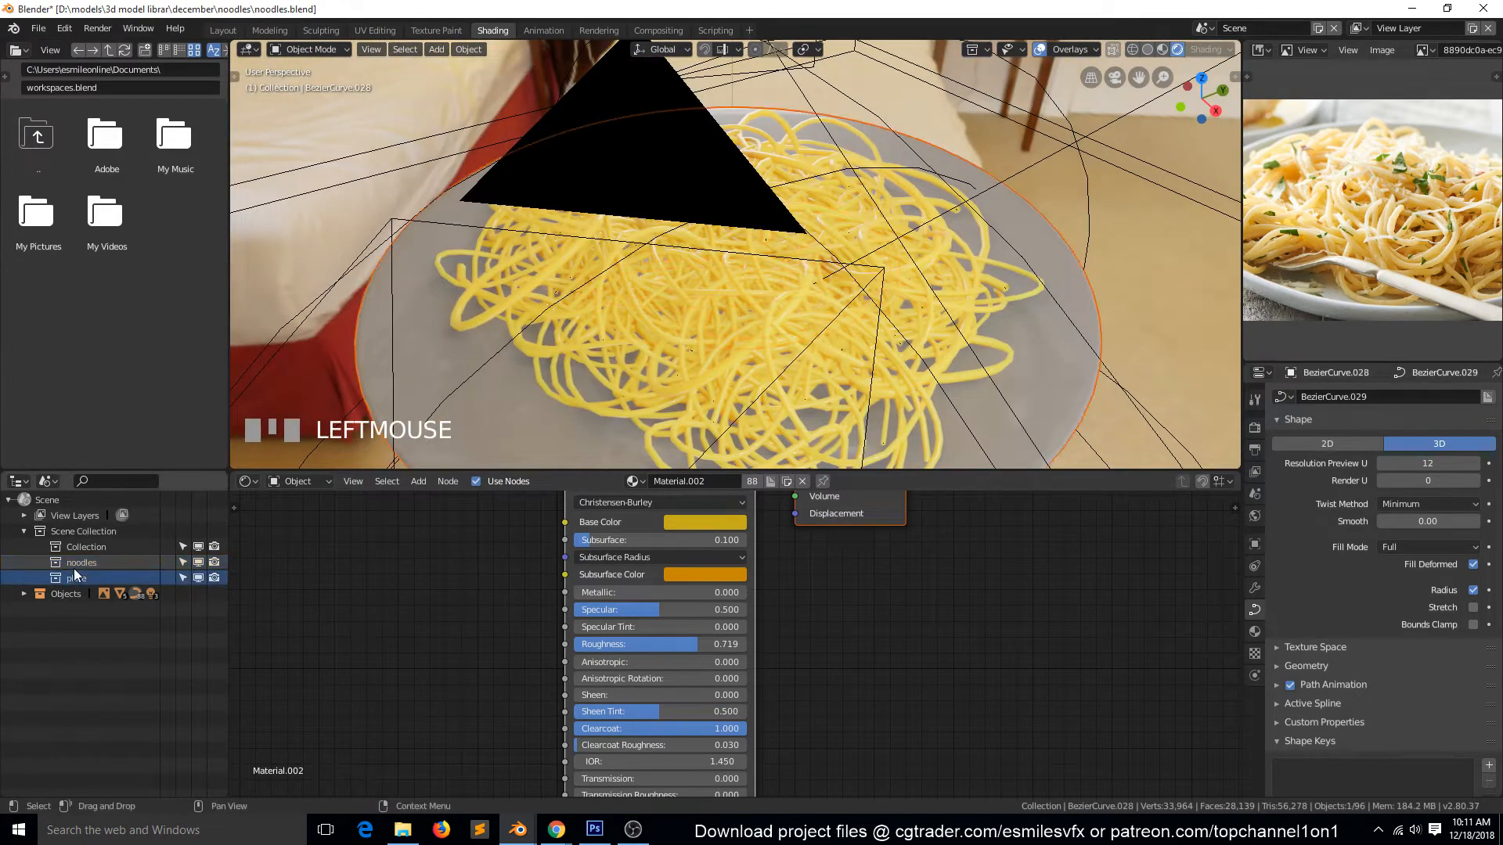
pyautogui.doubleClick(74, 567)
pyautogui.click(54, 562)
# - Subdivide all points of the noodle curves twice in Edit Mode, and save the file from the camera view
pyautogui.press('Tab')
pyautogui.press('a')
pyautogui.rightClick(696, 333)
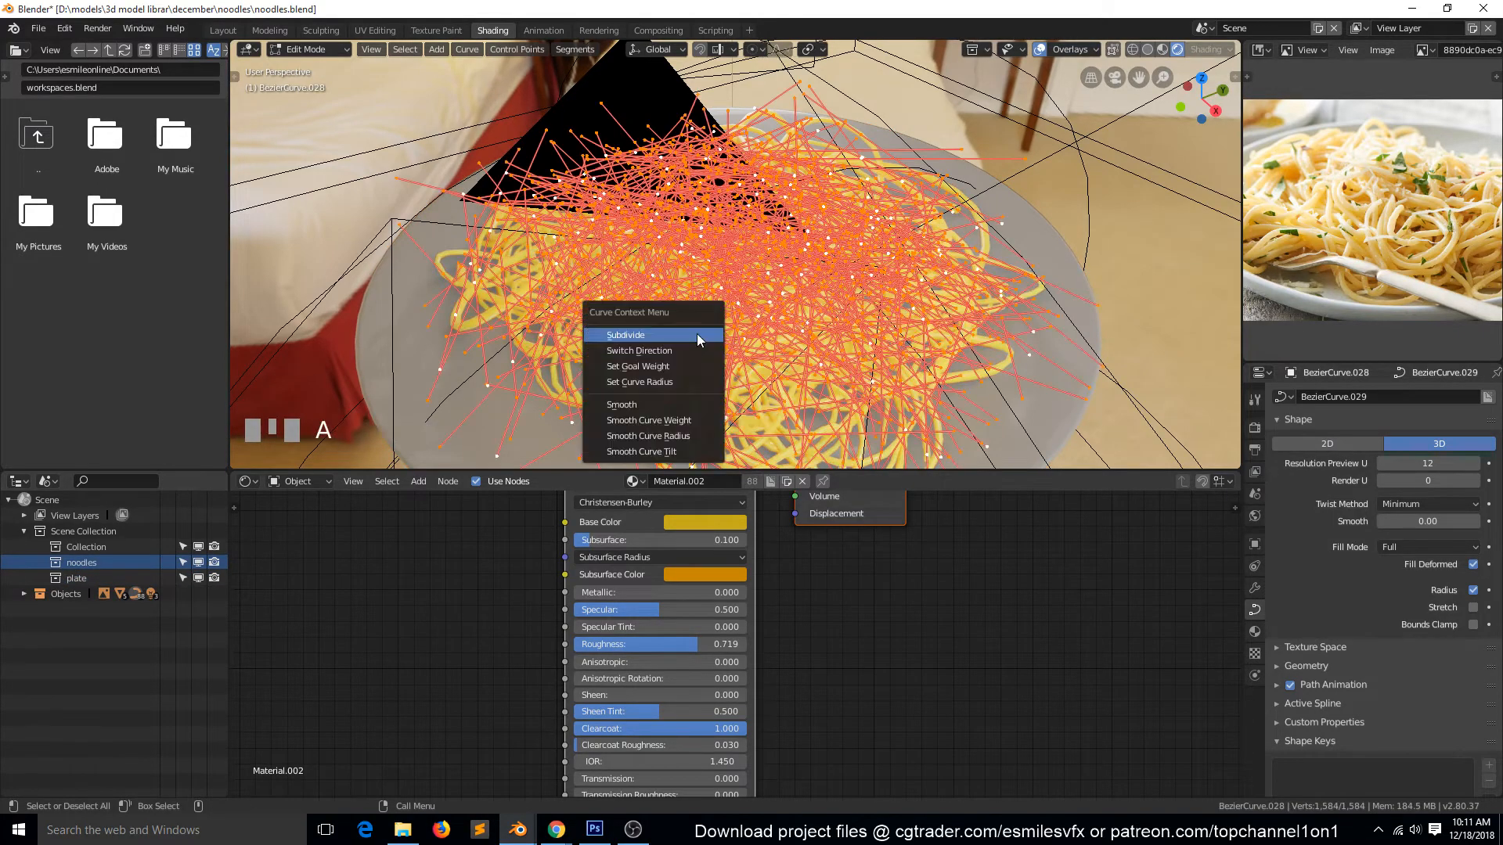
pyautogui.click(696, 333)
pyautogui.rightClick(696, 334)
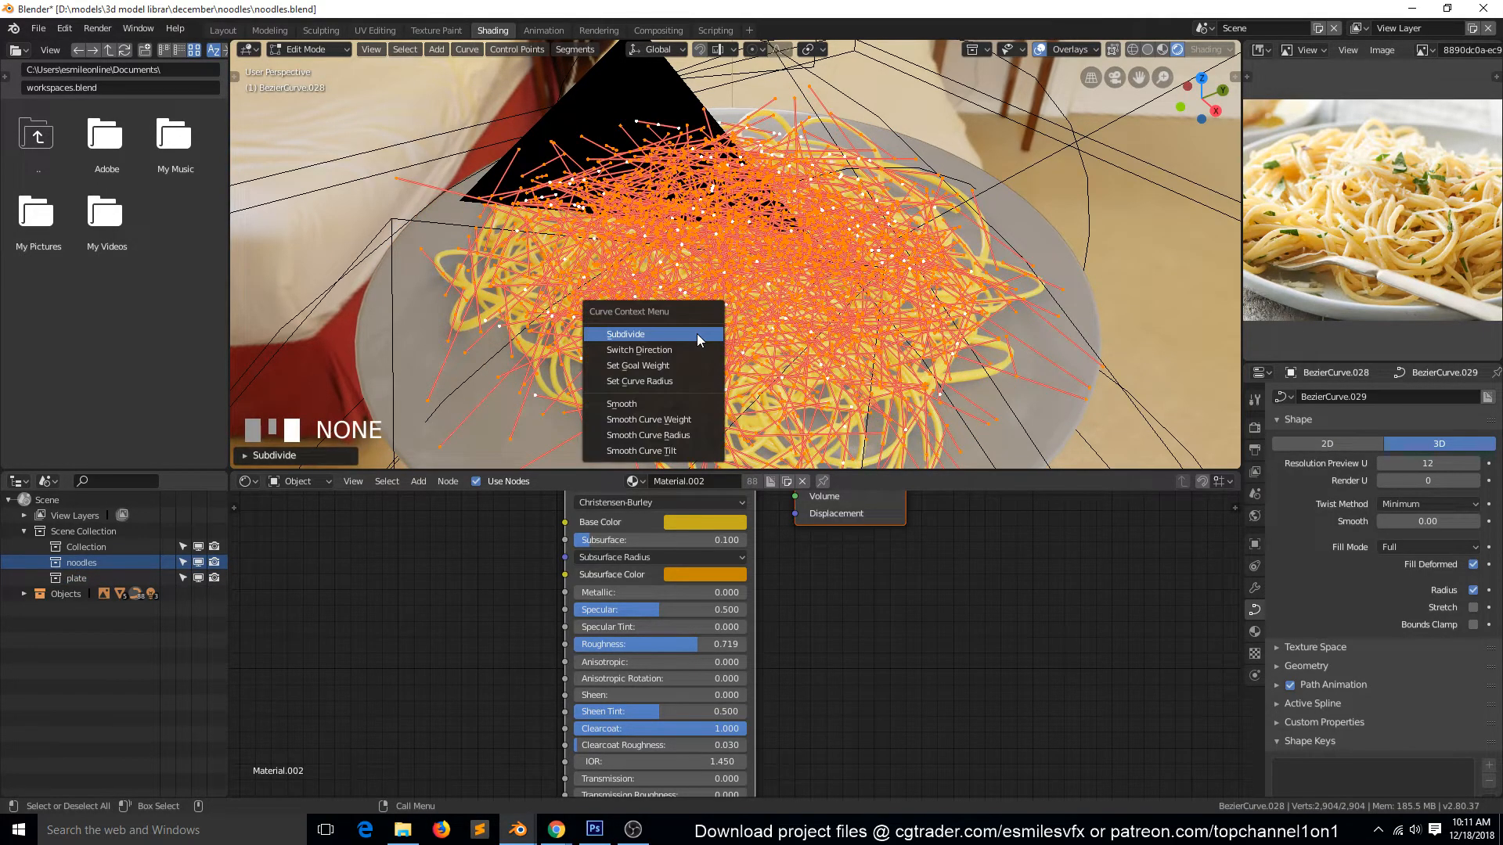
pyautogui.press('Tab')
pyautogui.hotkey('alt', 'a')
pyautogui.press('KP_0')
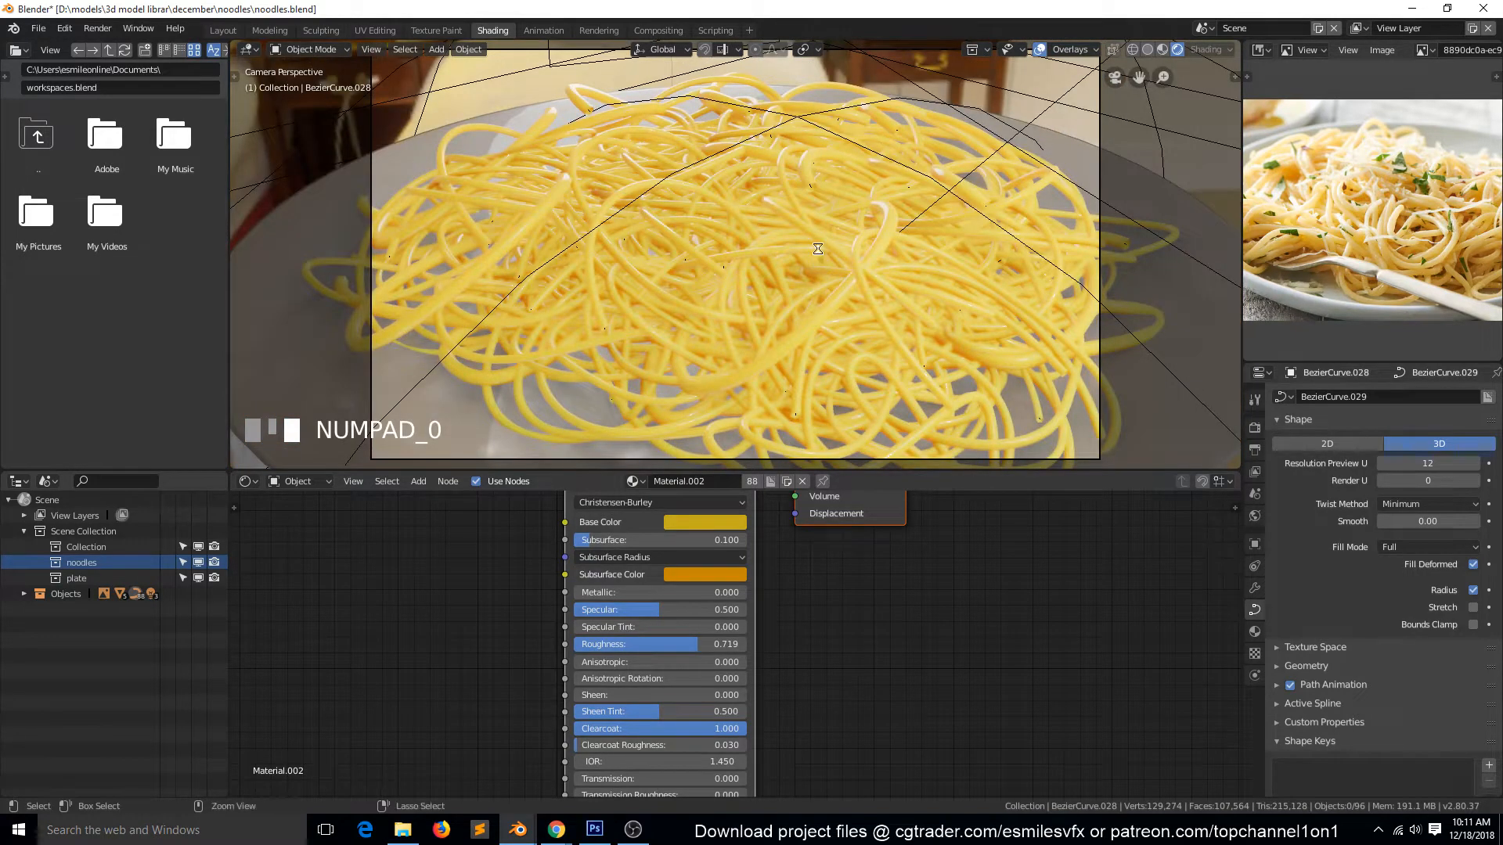
pyautogui.hotkey('ctrl', 's')
# - Try to duplicate a box-selected group of noodles in the pile from the top view, with the plate left out of the selection
pyautogui.scroll(-2, 818, 253)
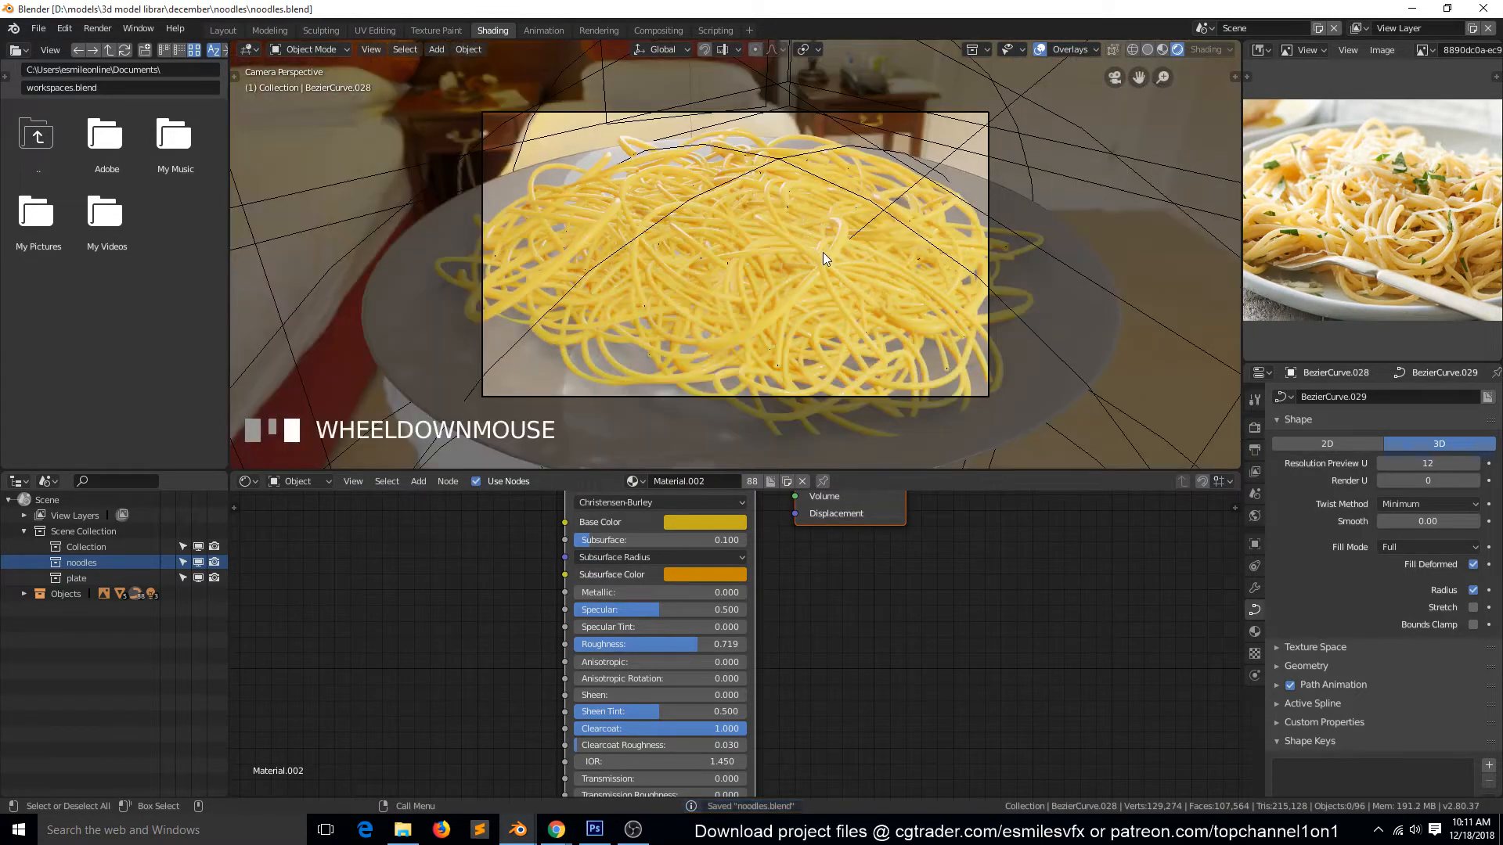
pyautogui.click(766, 272)
pyautogui.press('KP_7')
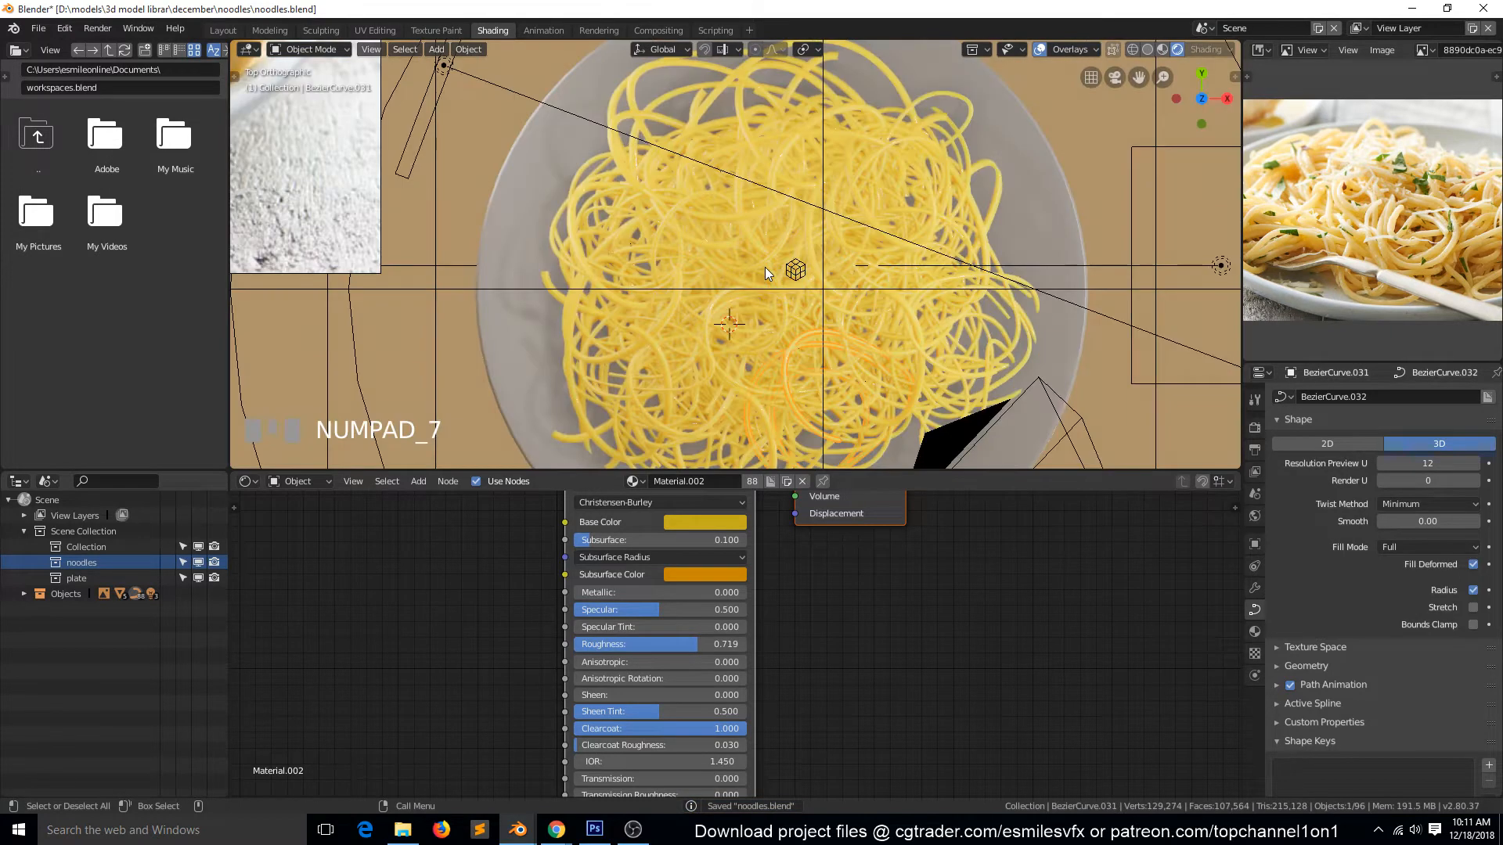
pyautogui.click(797, 354)
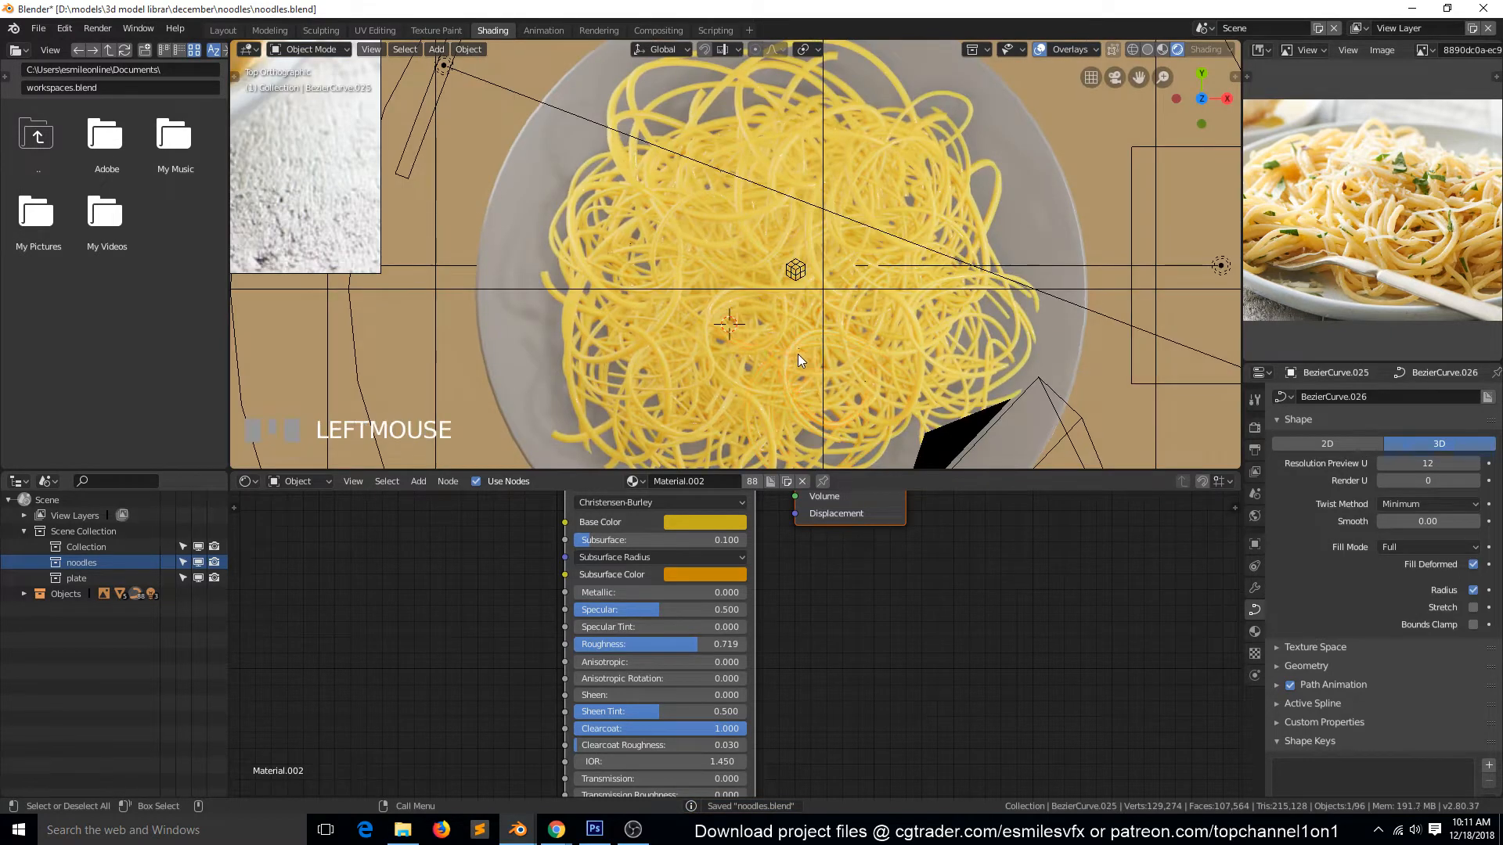
pyautogui.click(754, 345)
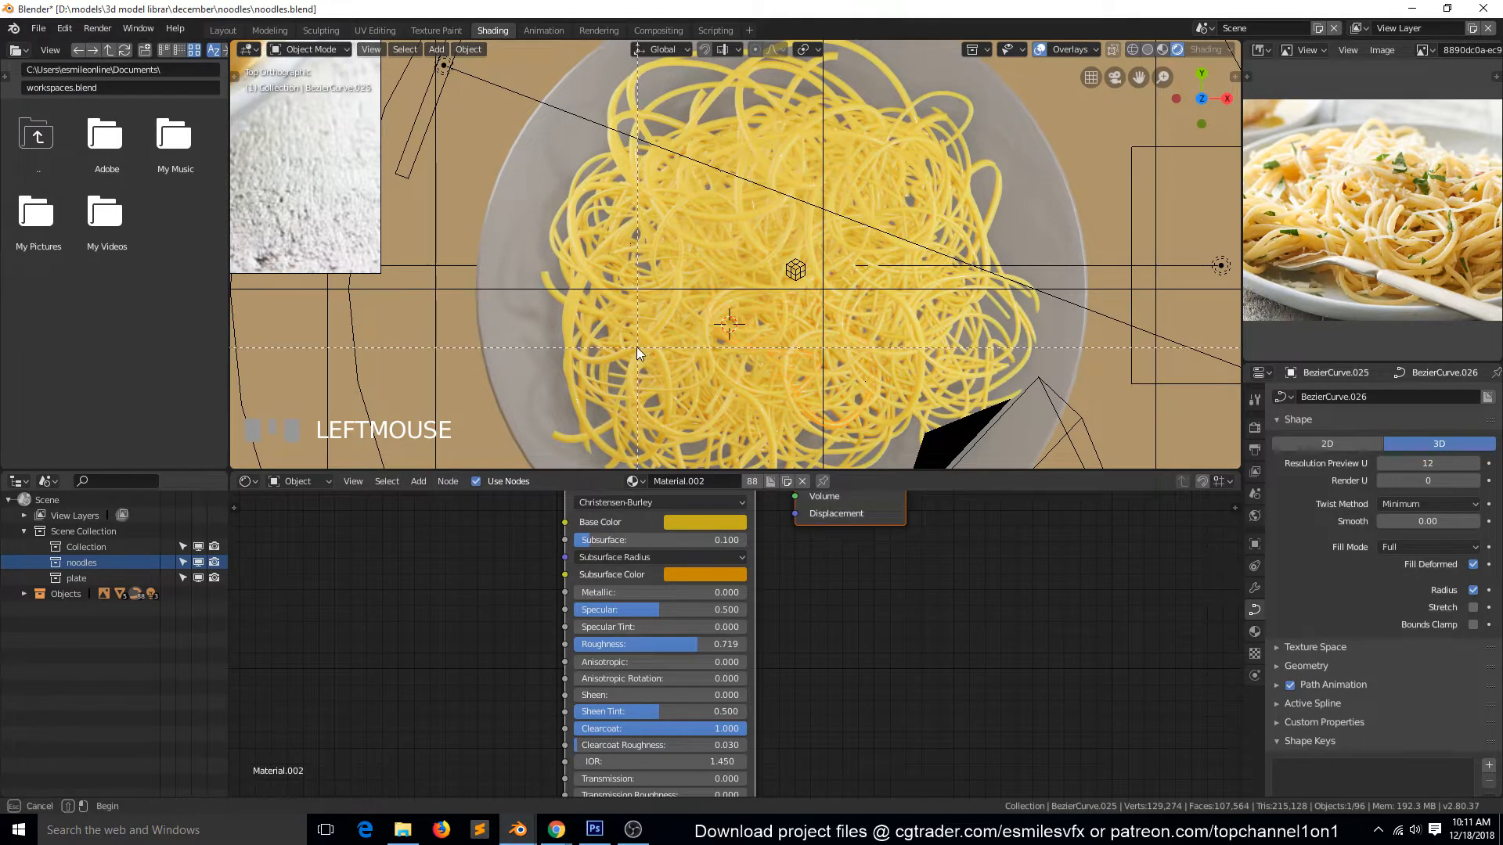
pyautogui.moveTo(636, 347); pyautogui.dragTo(749, 415)
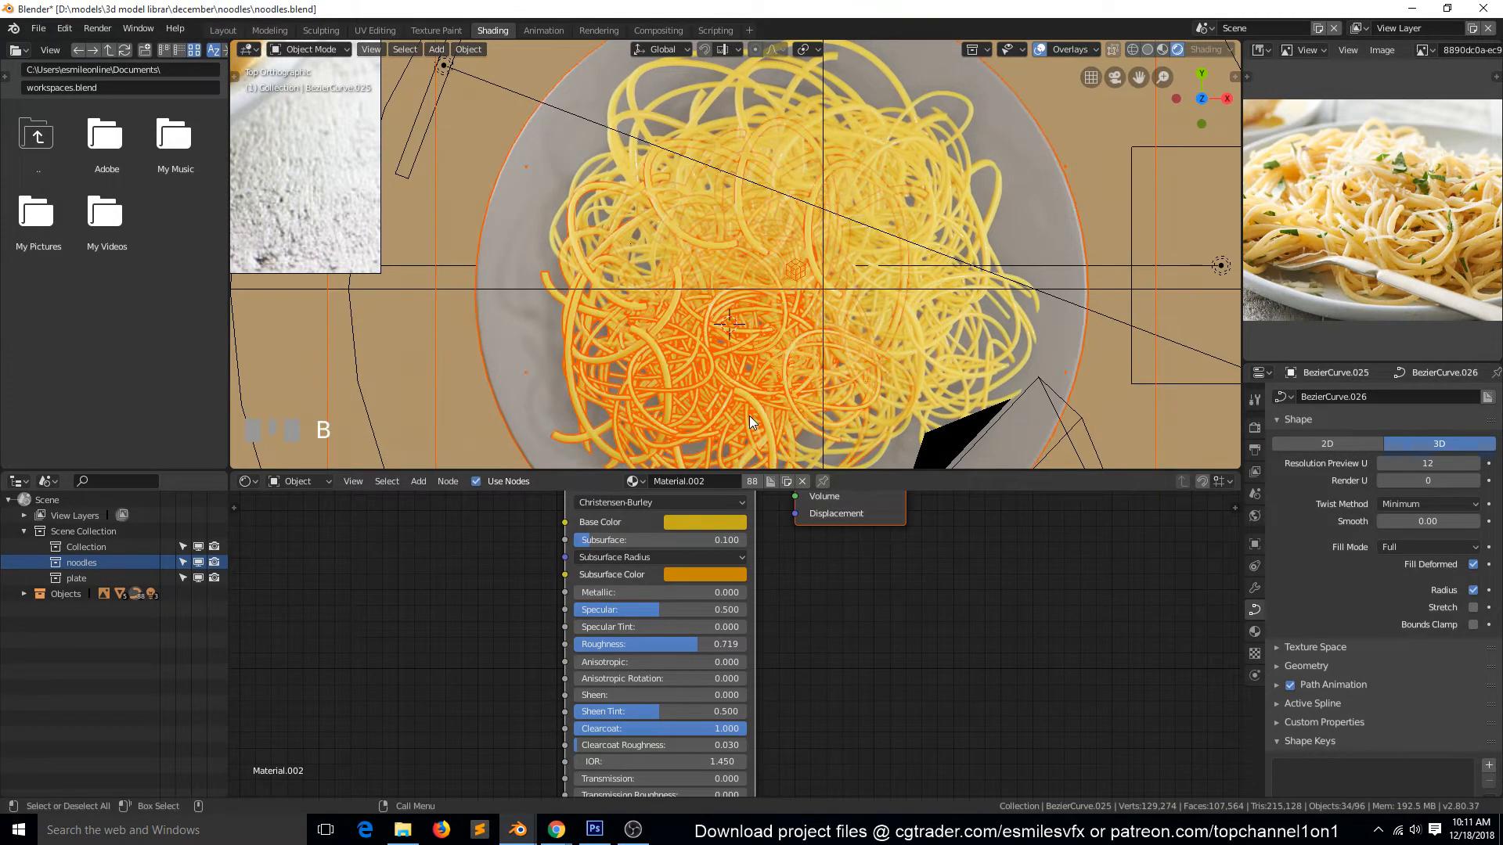
pyautogui.keyDown('shift'); pyautogui.click(501, 359); pyautogui.keyUp('shift')
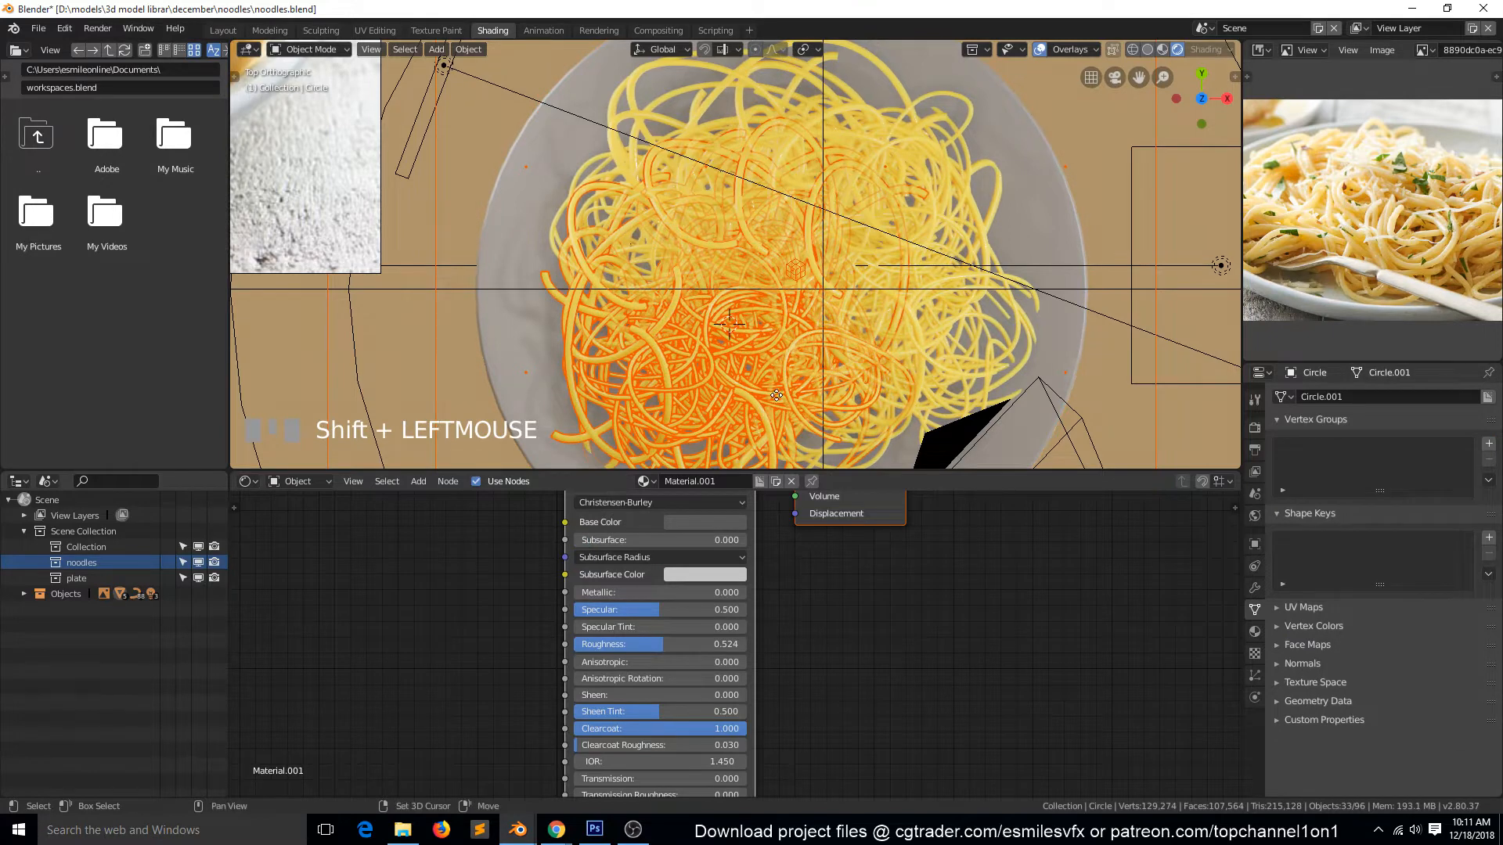
pyautogui.hotkey('shift', 'd')
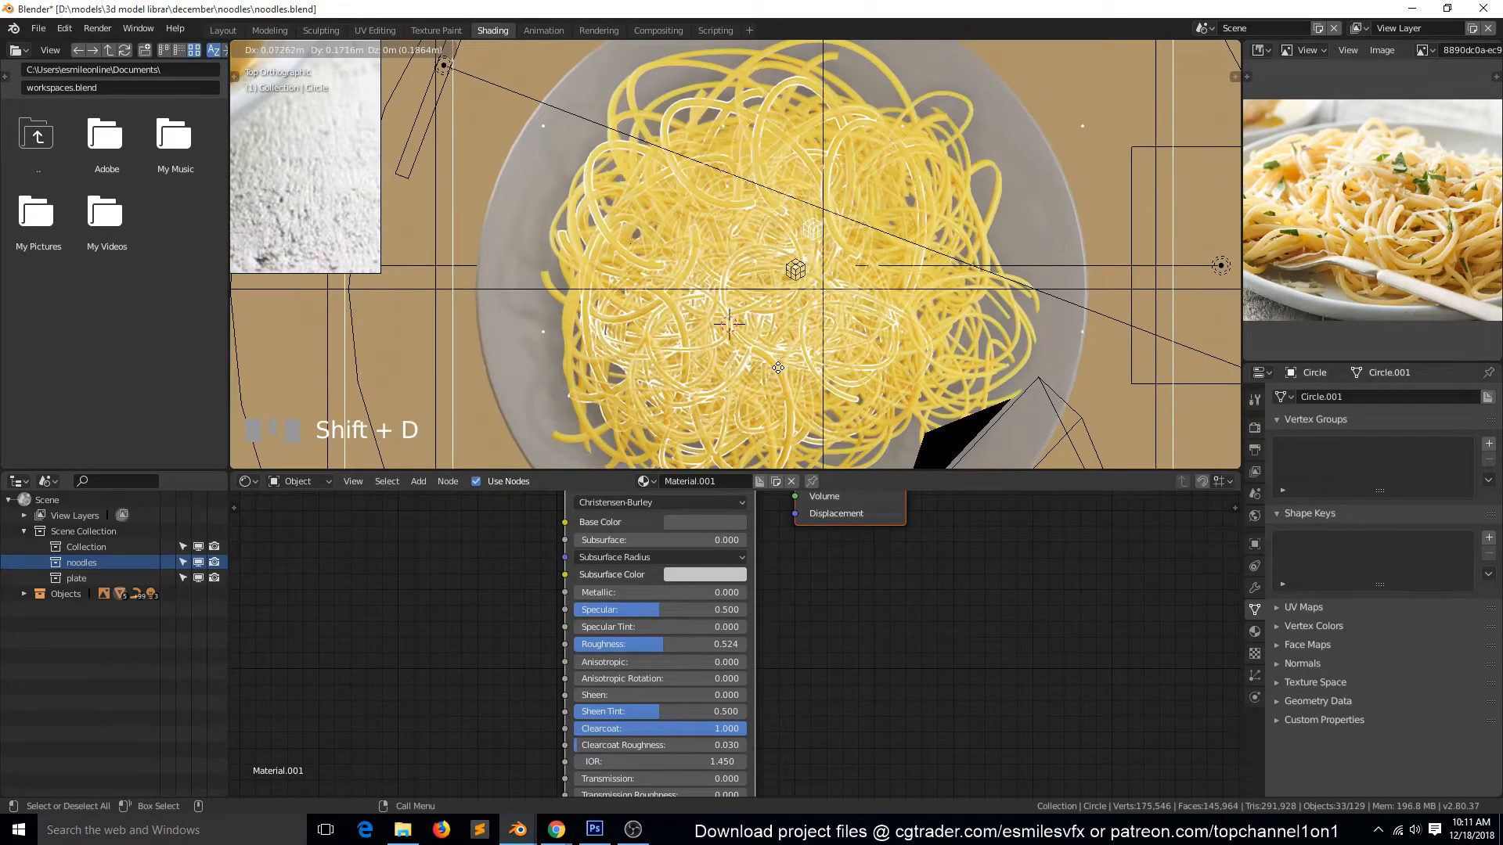
pyautogui.rightClick(778, 368)
pyautogui.hotkey('ctrl', 'z')
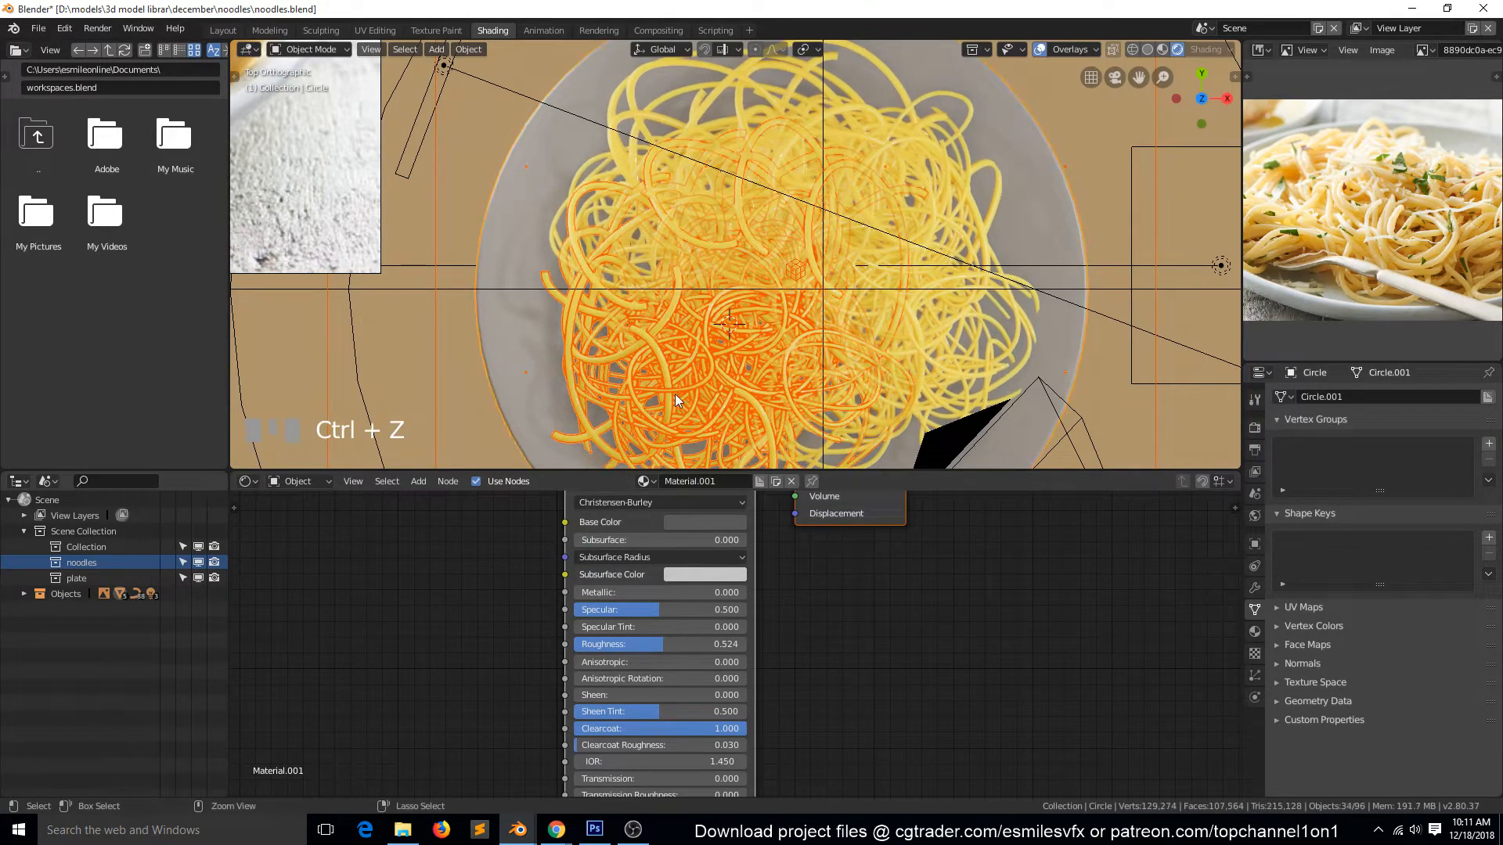
# - Delete the reflection cubemap and the other light probe surrounding the plate
pyautogui.scroll(-2, 441, 385)
pyautogui.click(485, 383)
pyautogui.press('Delete')
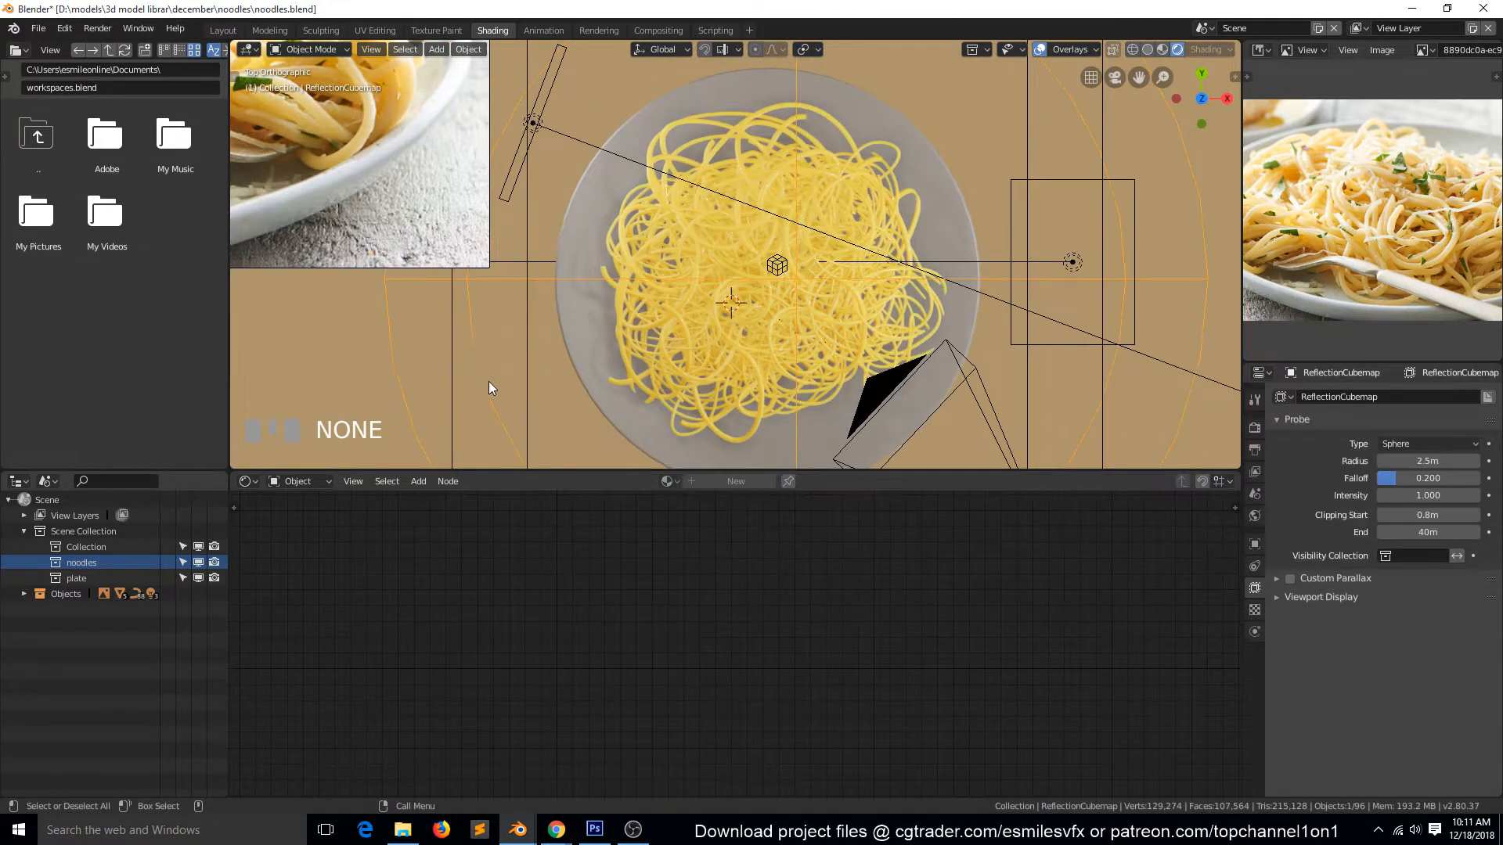
pyautogui.click(530, 359)
pyautogui.press('Delete')
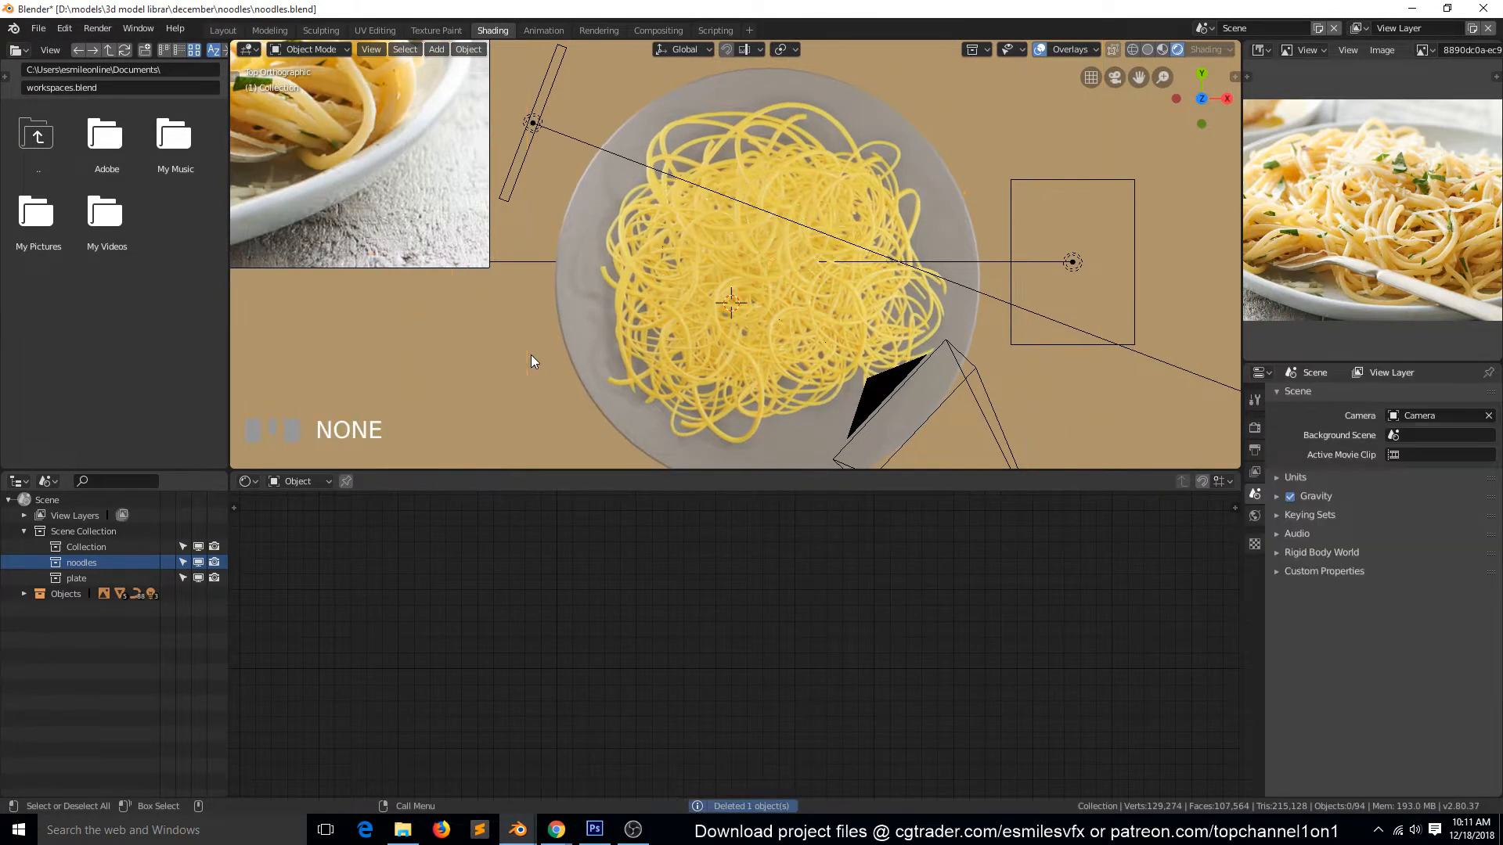
# - Select the plate under the noodles and hide it
pyautogui.scroll(2, 696, 344)
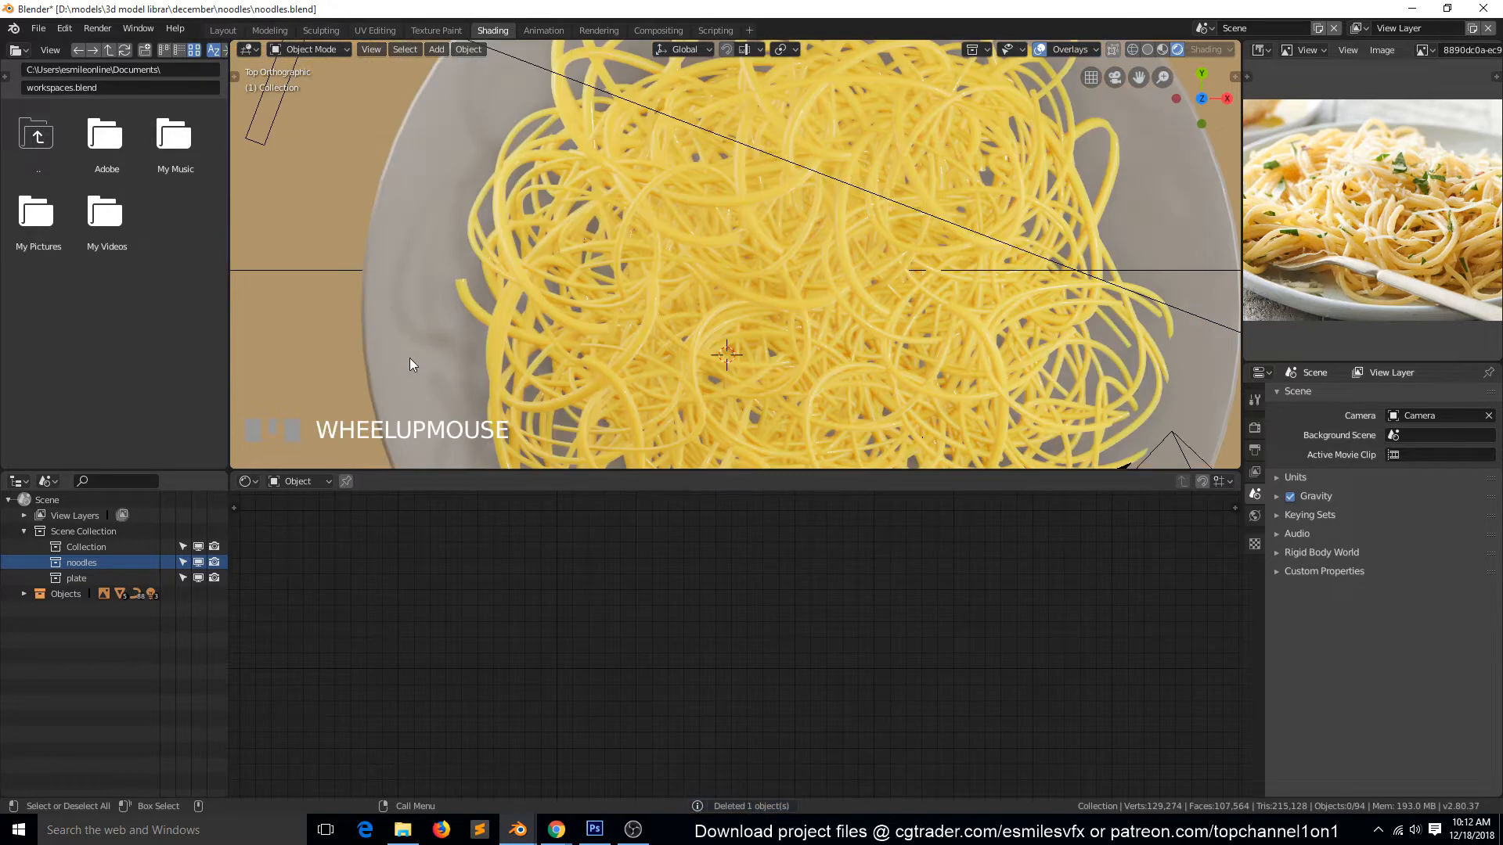
pyautogui.click(448, 356)
pyautogui.scroll(-2, 548, 368)
pyautogui.press('h')
# - Box-select the noodles in the pile's lower-left area and place a duplicate about 0.31 m away, toward the upper right
pyautogui.scroll(2, 697, 365)
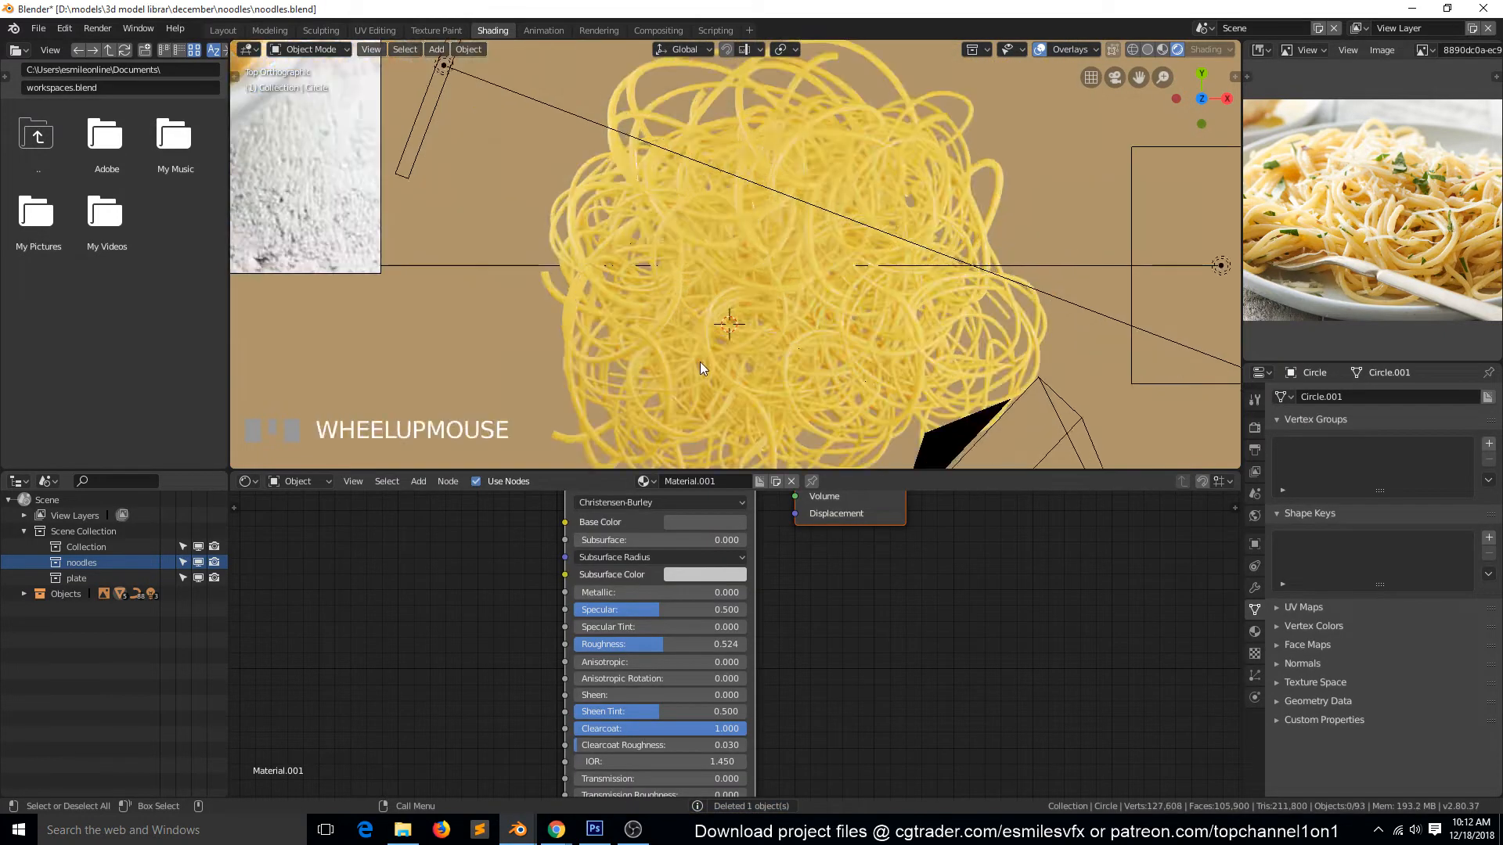
pyautogui.press('b')
pyautogui.moveTo(700, 361); pyautogui.dragTo(748, 401)
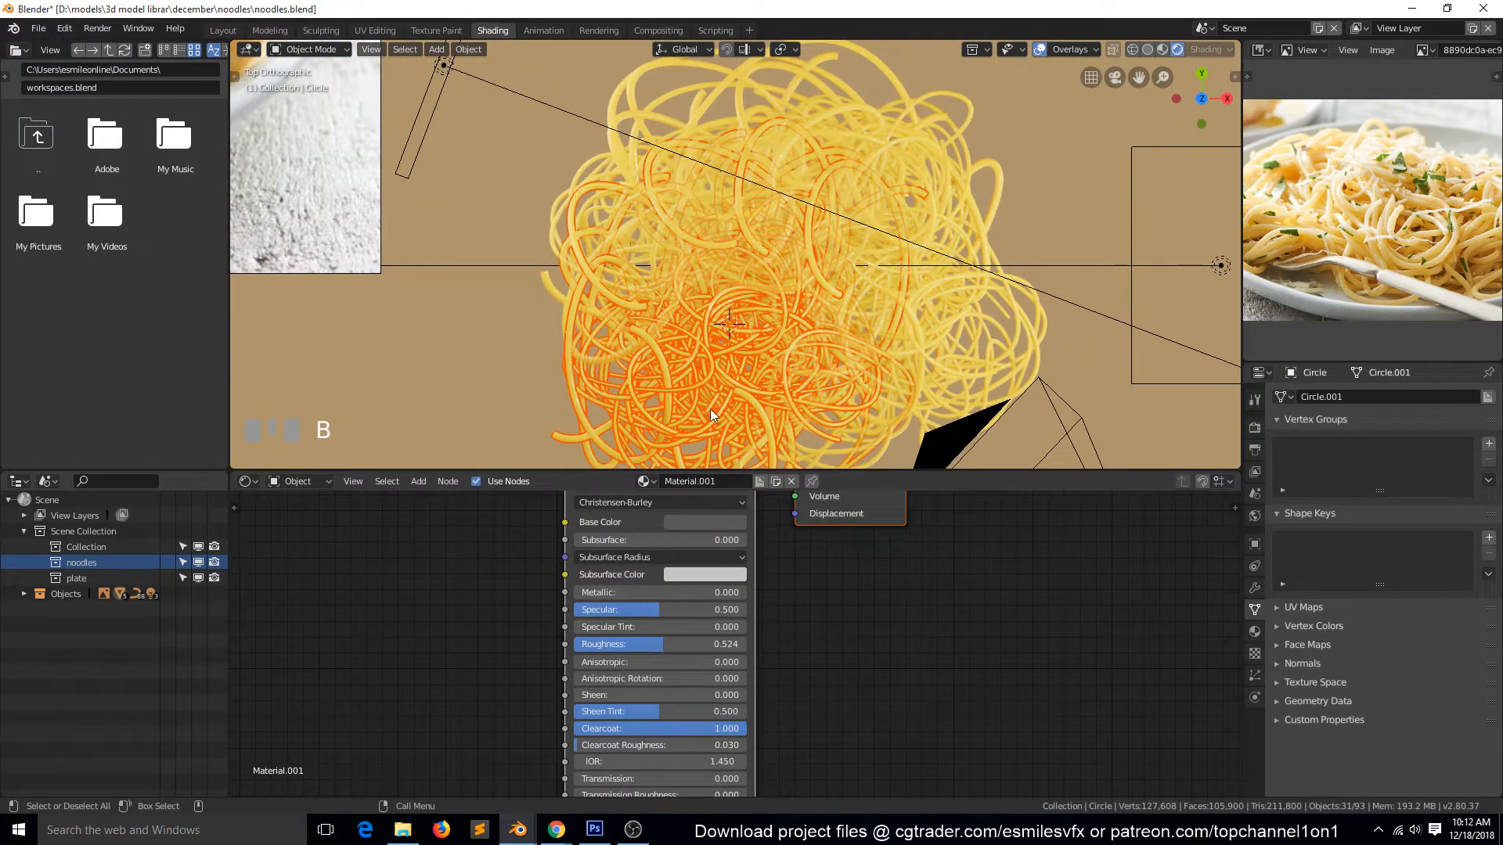
pyautogui.hotkey('shift', 'd')
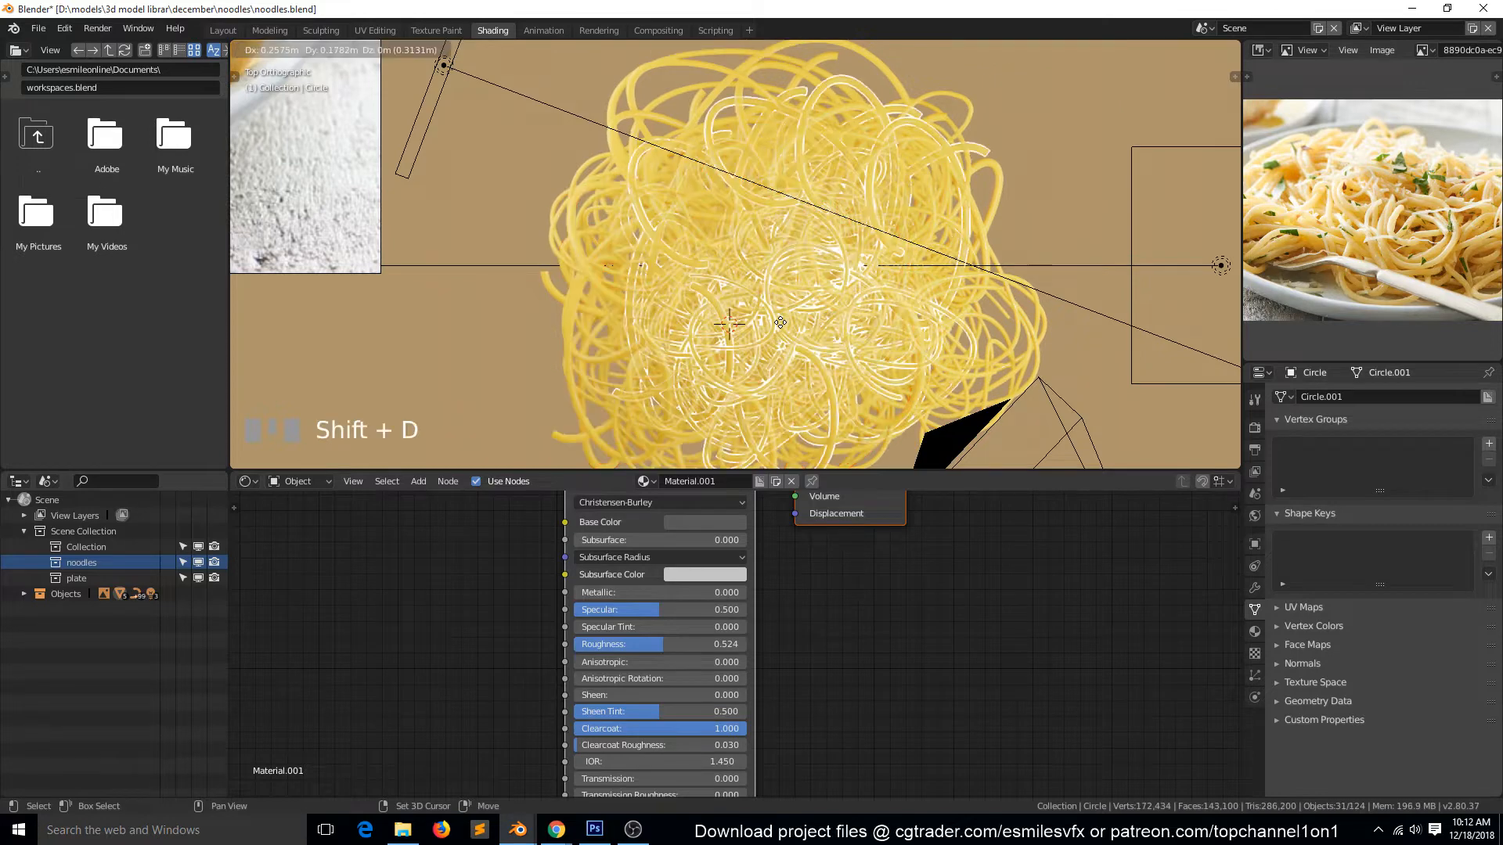
pyautogui.click(780, 322)
# - Scale the duplicated noodles down into a compact cluster at the pile's centre and rotate the cluster
pyautogui.press('s')
pyautogui.click(889, 360)
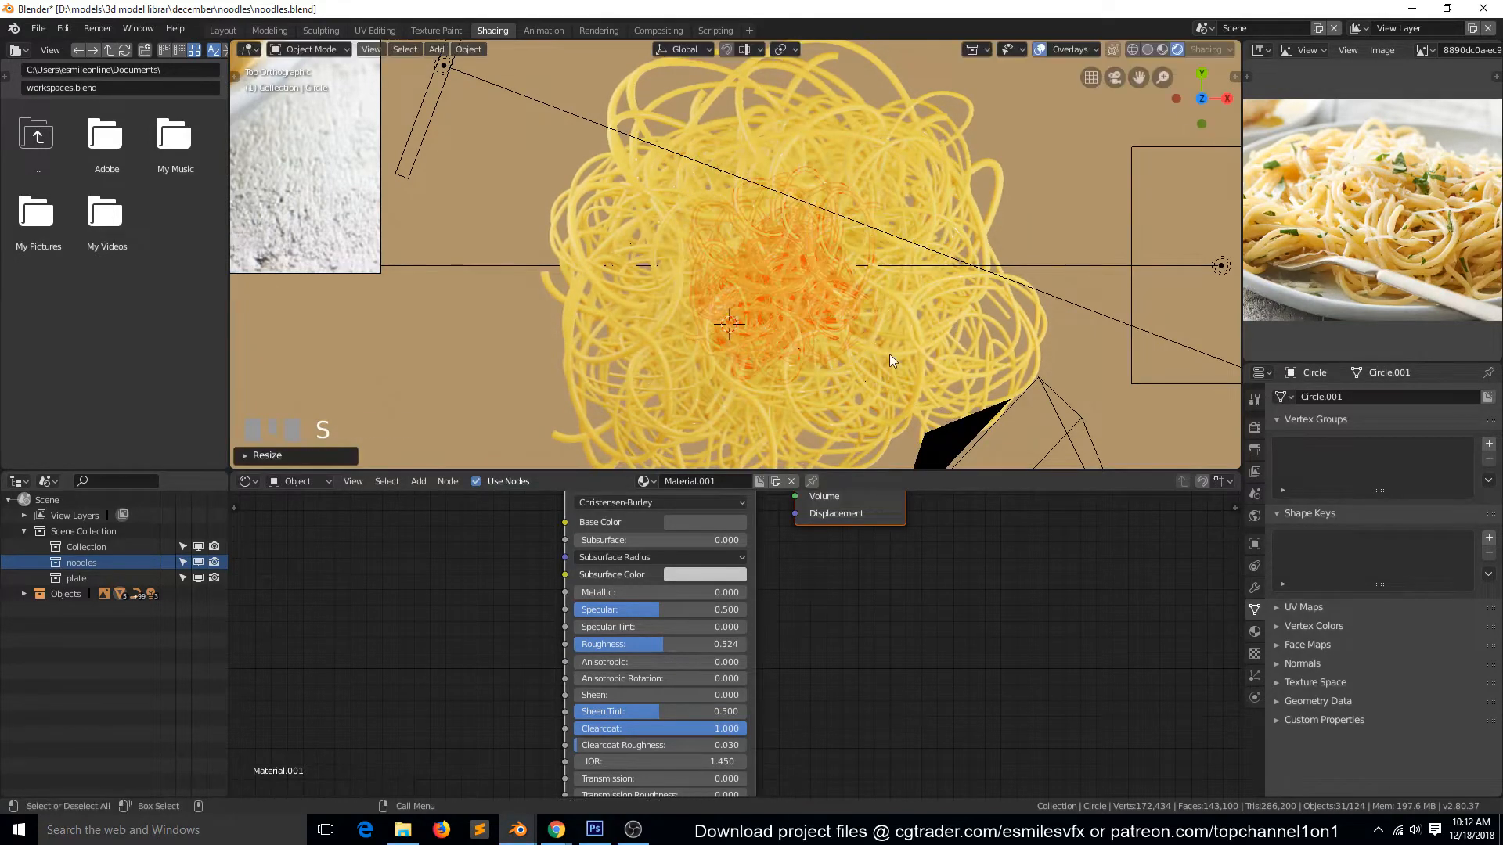
pyautogui.press('r')
pyautogui.click(913, 363)
# - Stretch the noodle cluster taller along the Z axis and rotate it around the Z axis
pyautogui.press('`')
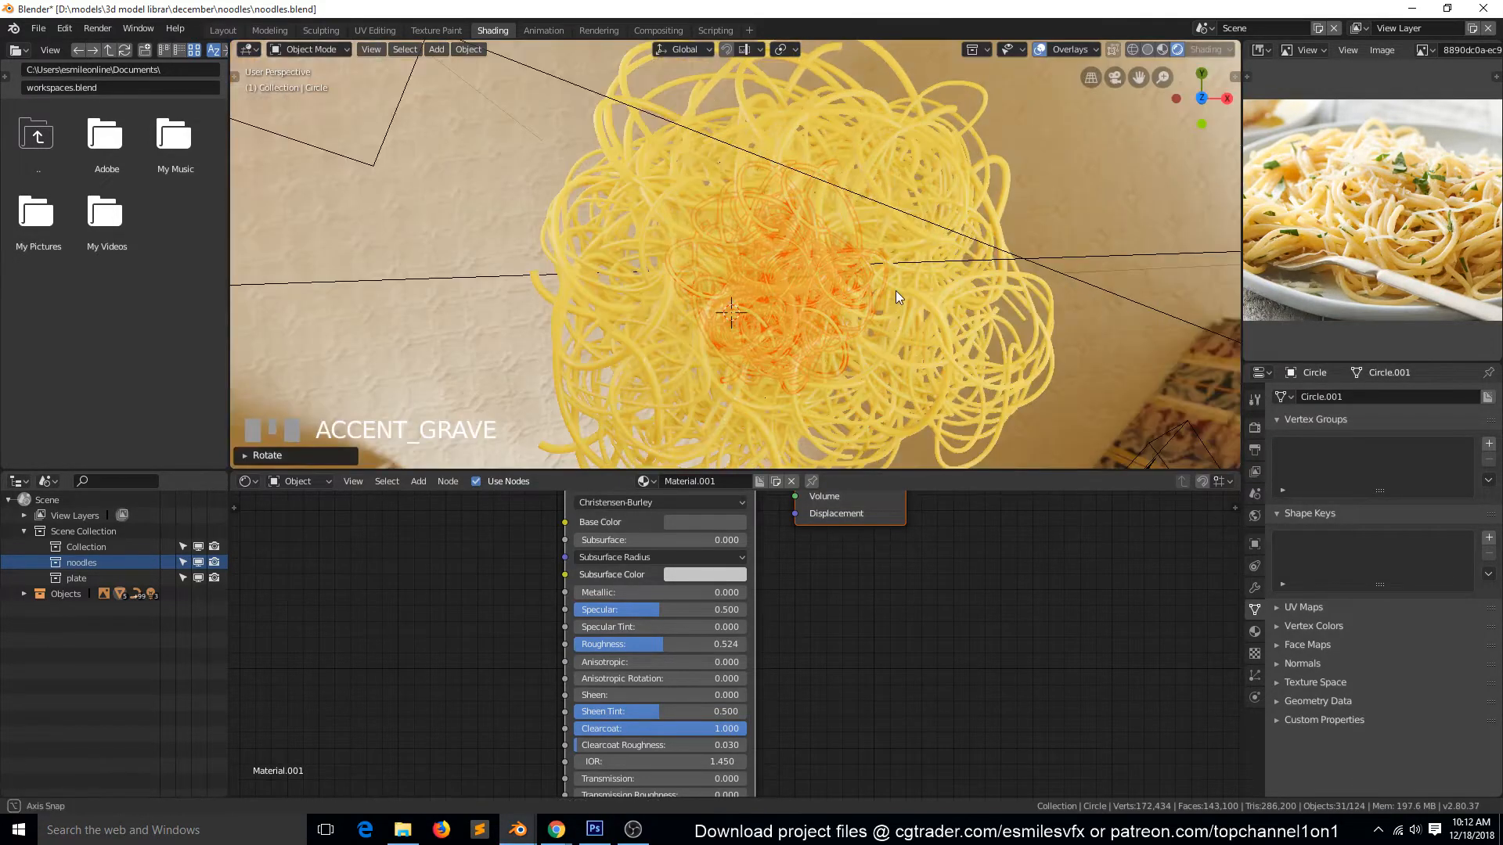
pyautogui.moveTo(896, 291); pyautogui.dragTo(899, 209, button='middle')
pyautogui.press('s')
pyautogui.press('z')
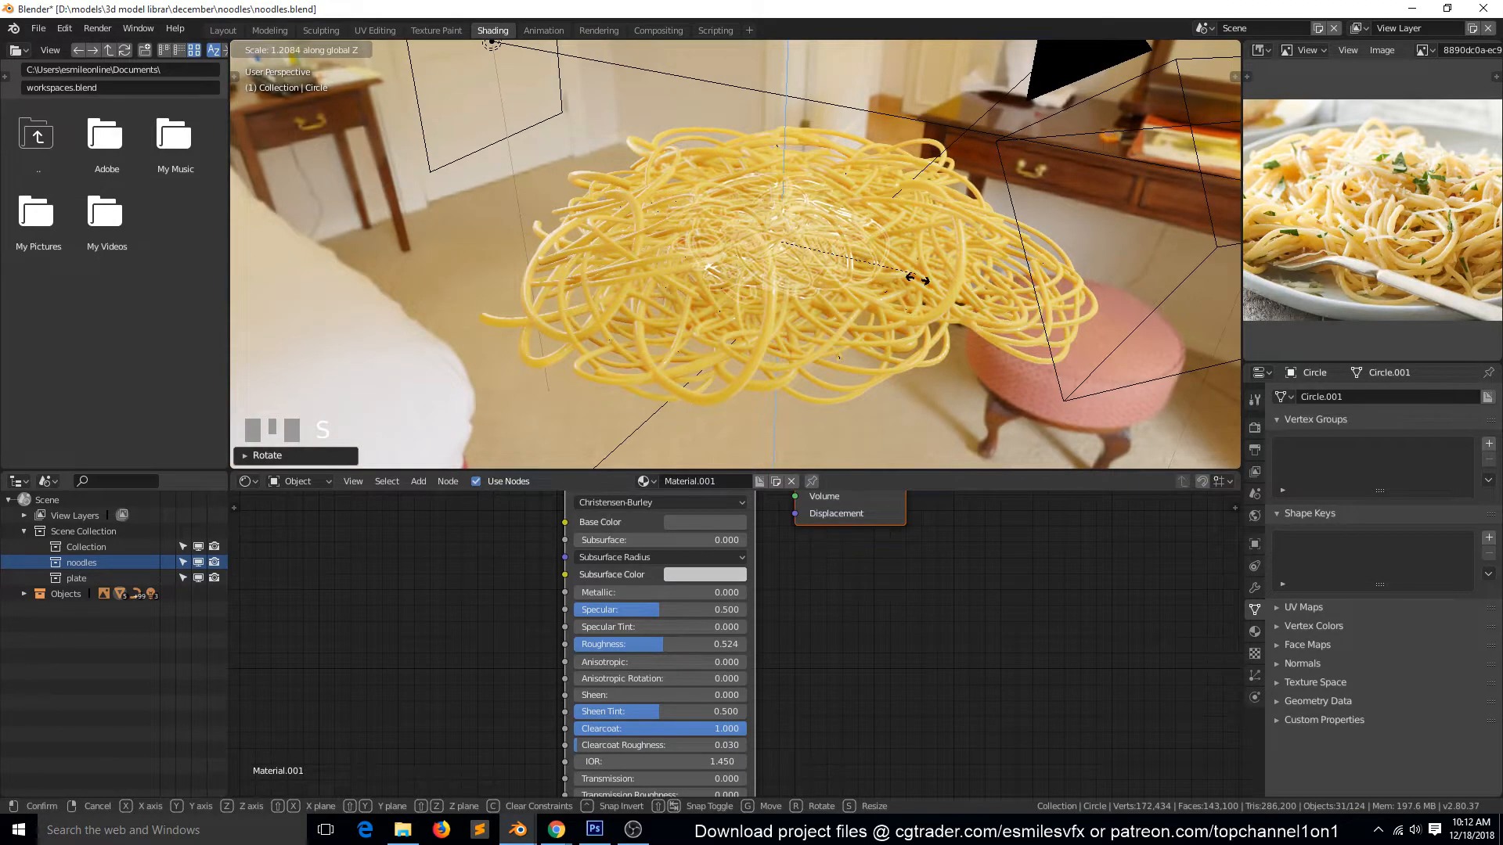
pyautogui.click(916, 280)
pyautogui.press('`')
pyautogui.press('r')
pyautogui.press('z')
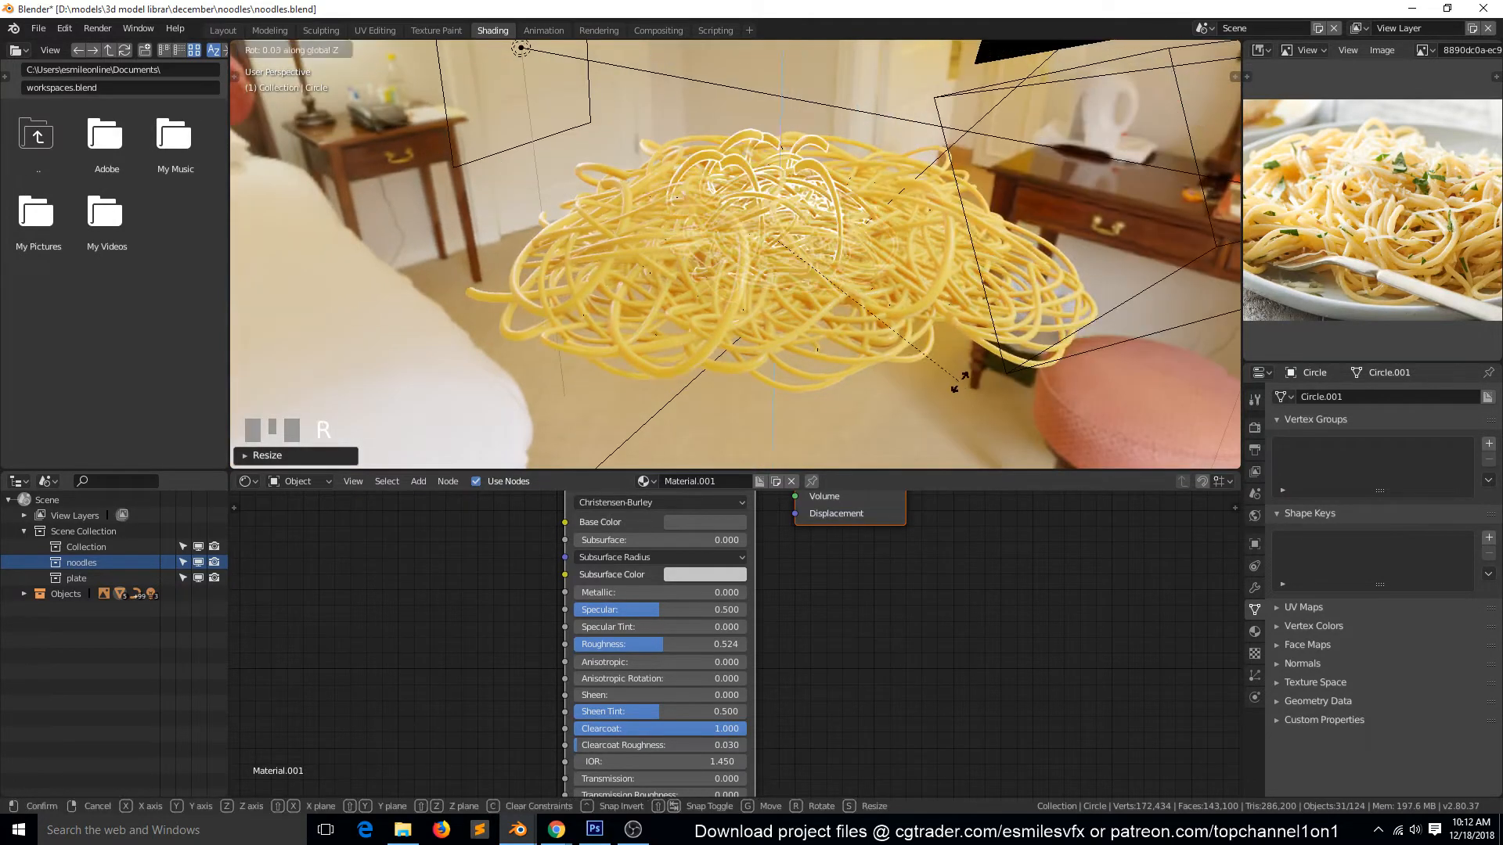
pyautogui.click(754, 350)
# - Duplicate the noodle cluster onto the pile's left side in the top view and rotate the copy
pyautogui.press('KP_7')
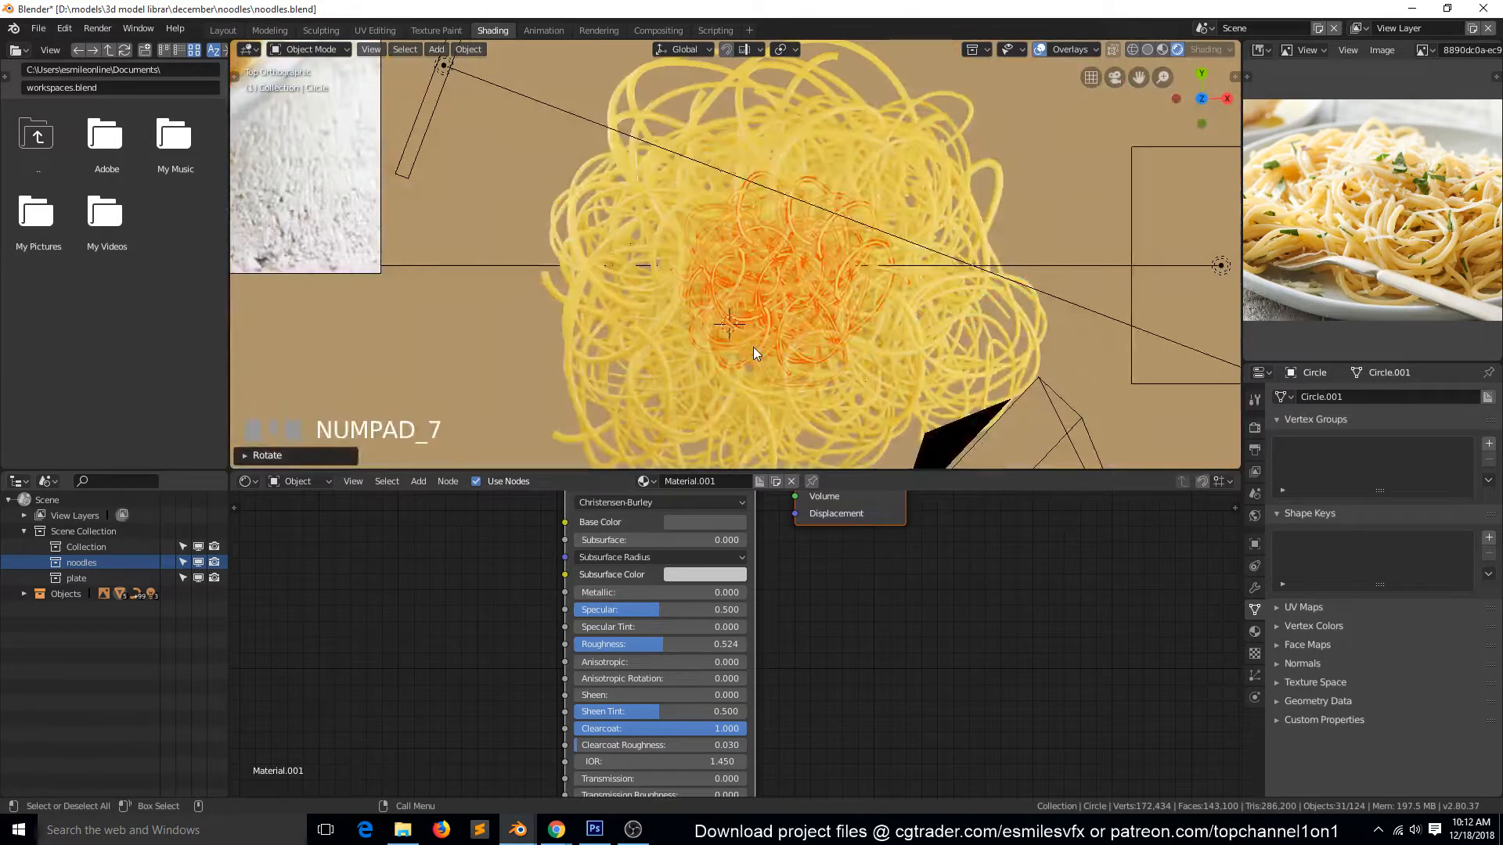
pyautogui.hotkey('shift', 'd')
pyautogui.click(654, 352)
pyautogui.press('r')
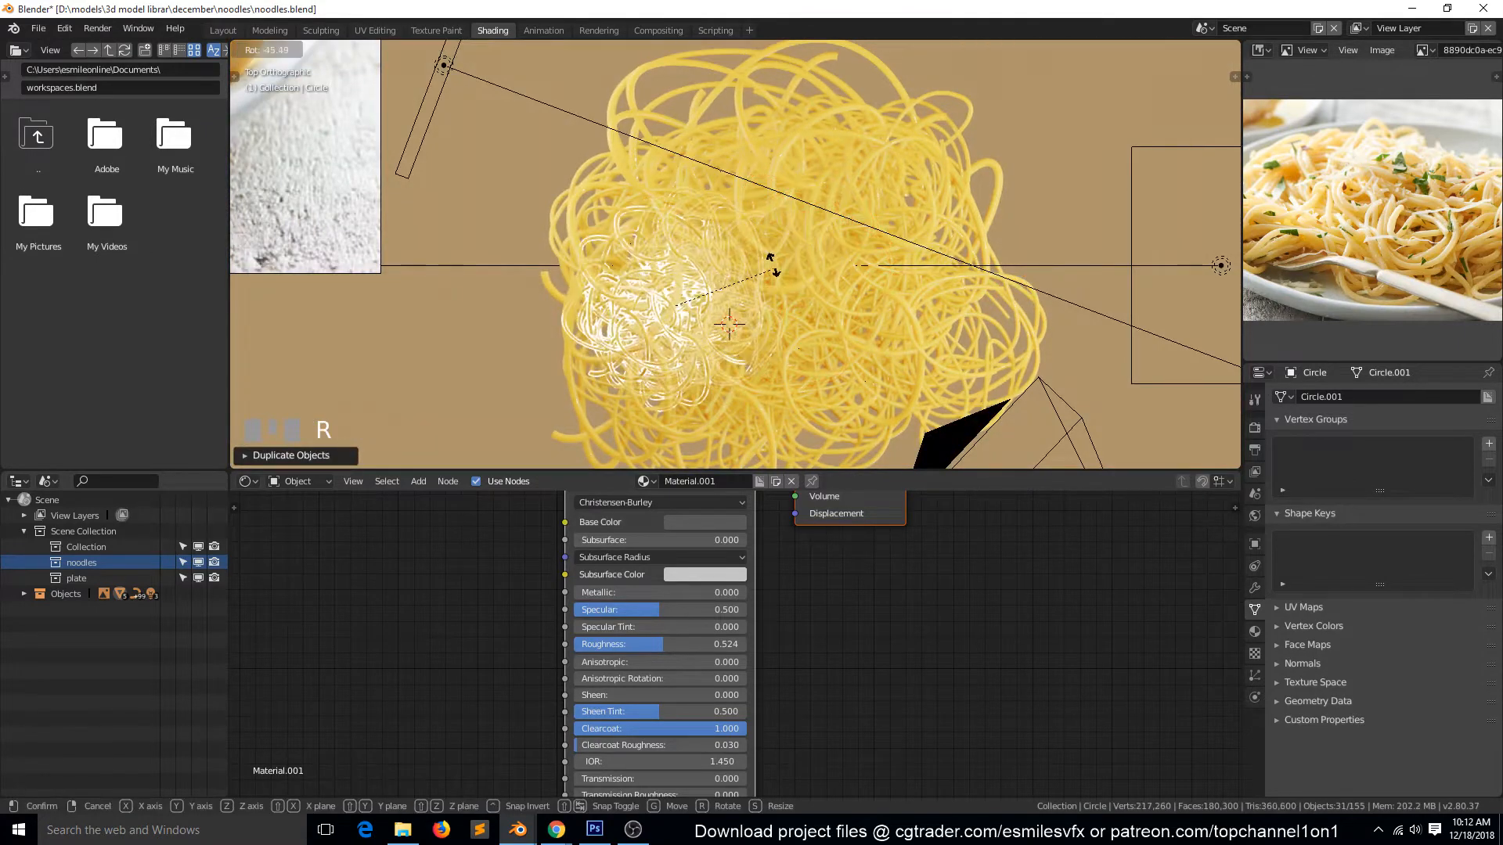
pyautogui.click(702, 342)
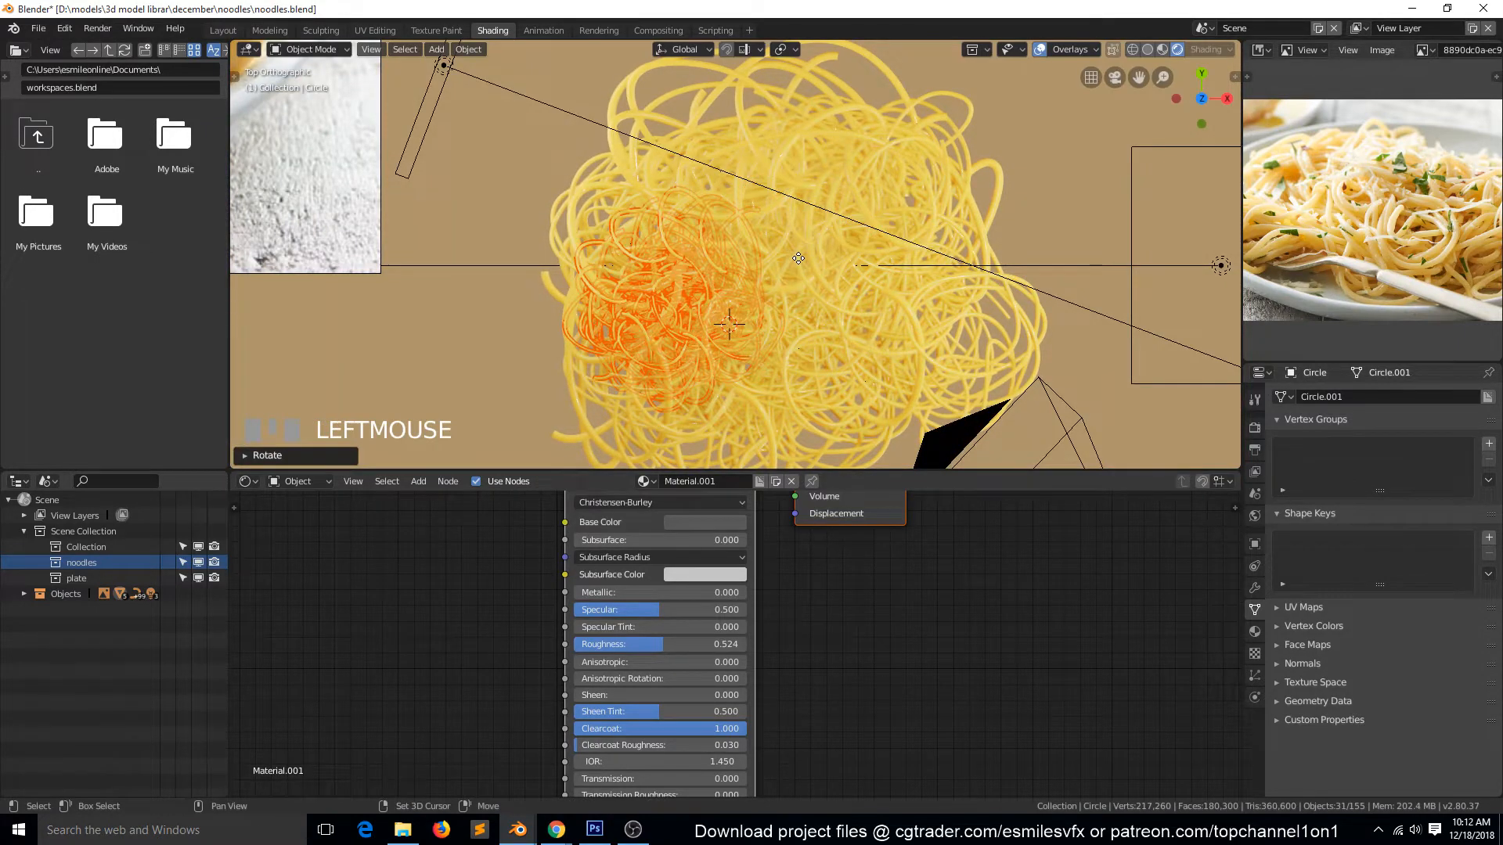
# - Place further duplicates of the noodle cluster, the last on the pile's upper-right area, and rotate that copy
pyautogui.hotkey('shift', 'd')
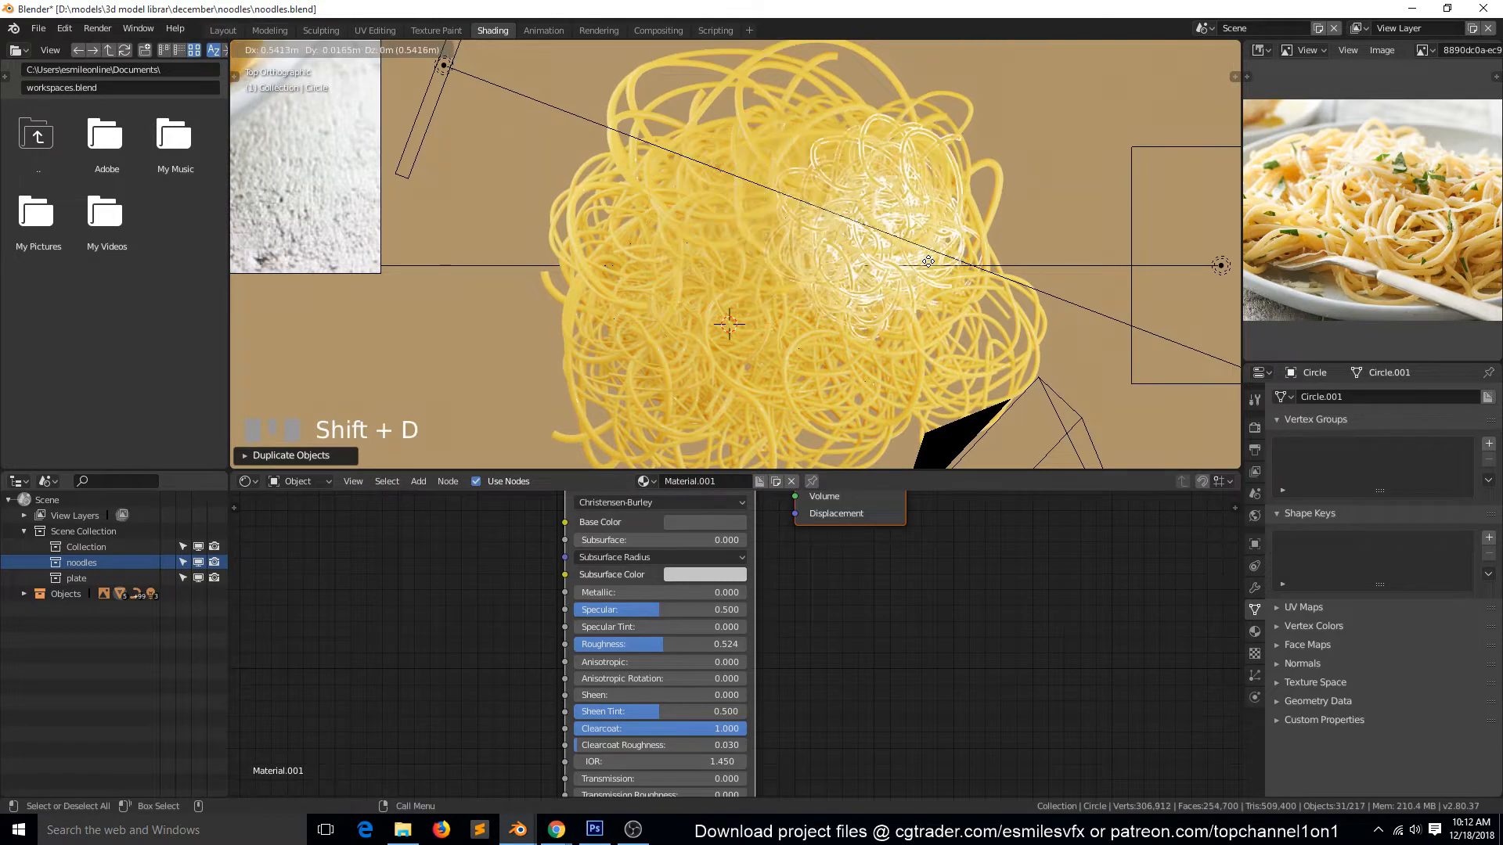
pyautogui.click(929, 263)
pyautogui.press('r')
pyautogui.click(932, 326)
# - Place a rotated duplicate of the noodle cluster at the pile's lower right and another copy at its lower middle
pyautogui.scroll(-2, 895, 321)
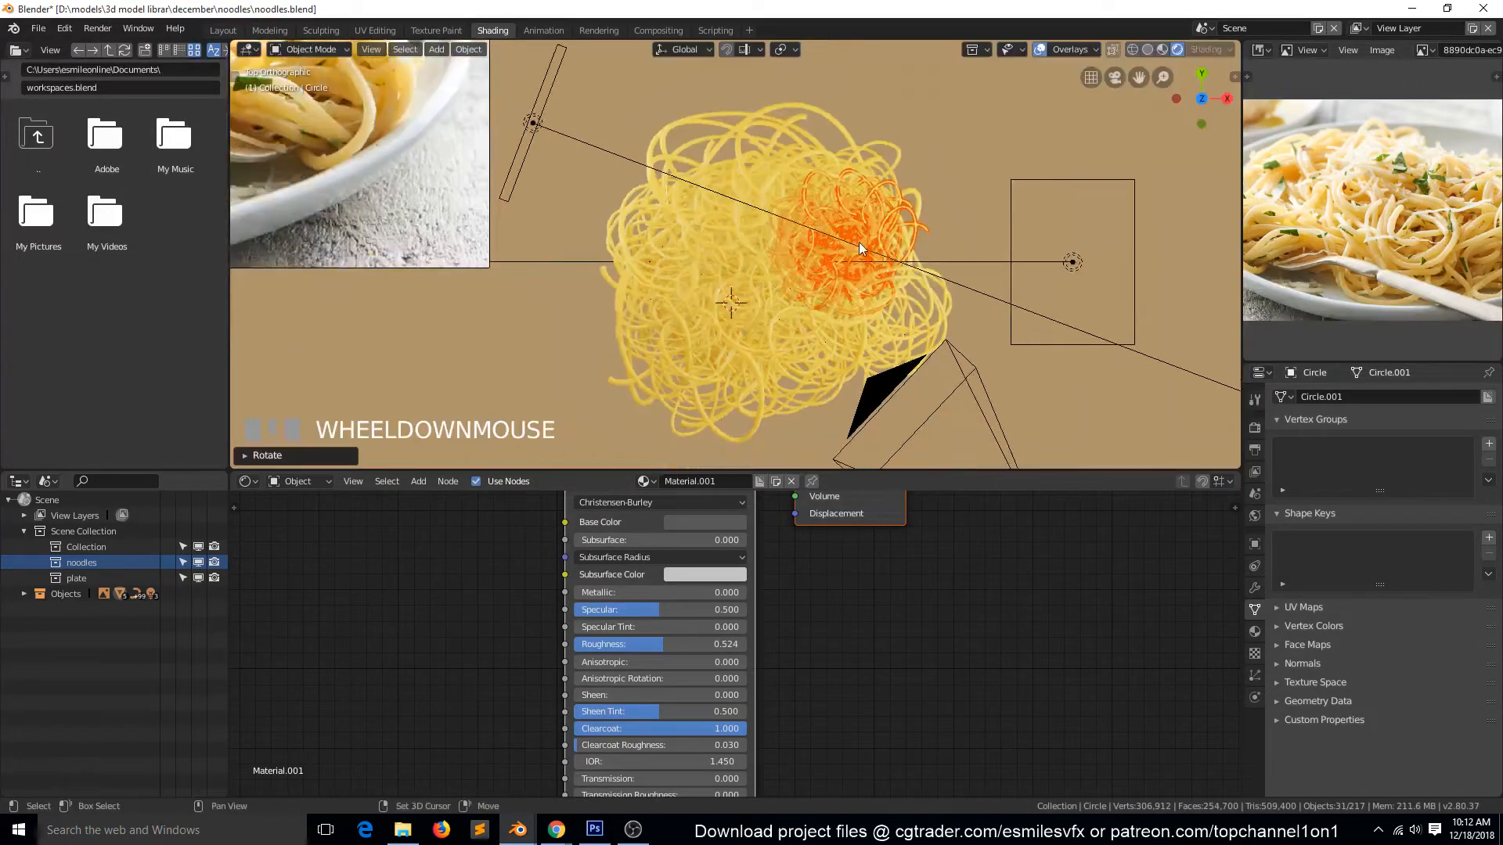
pyautogui.hotkey('shift', 'd')
pyautogui.click(895, 324)
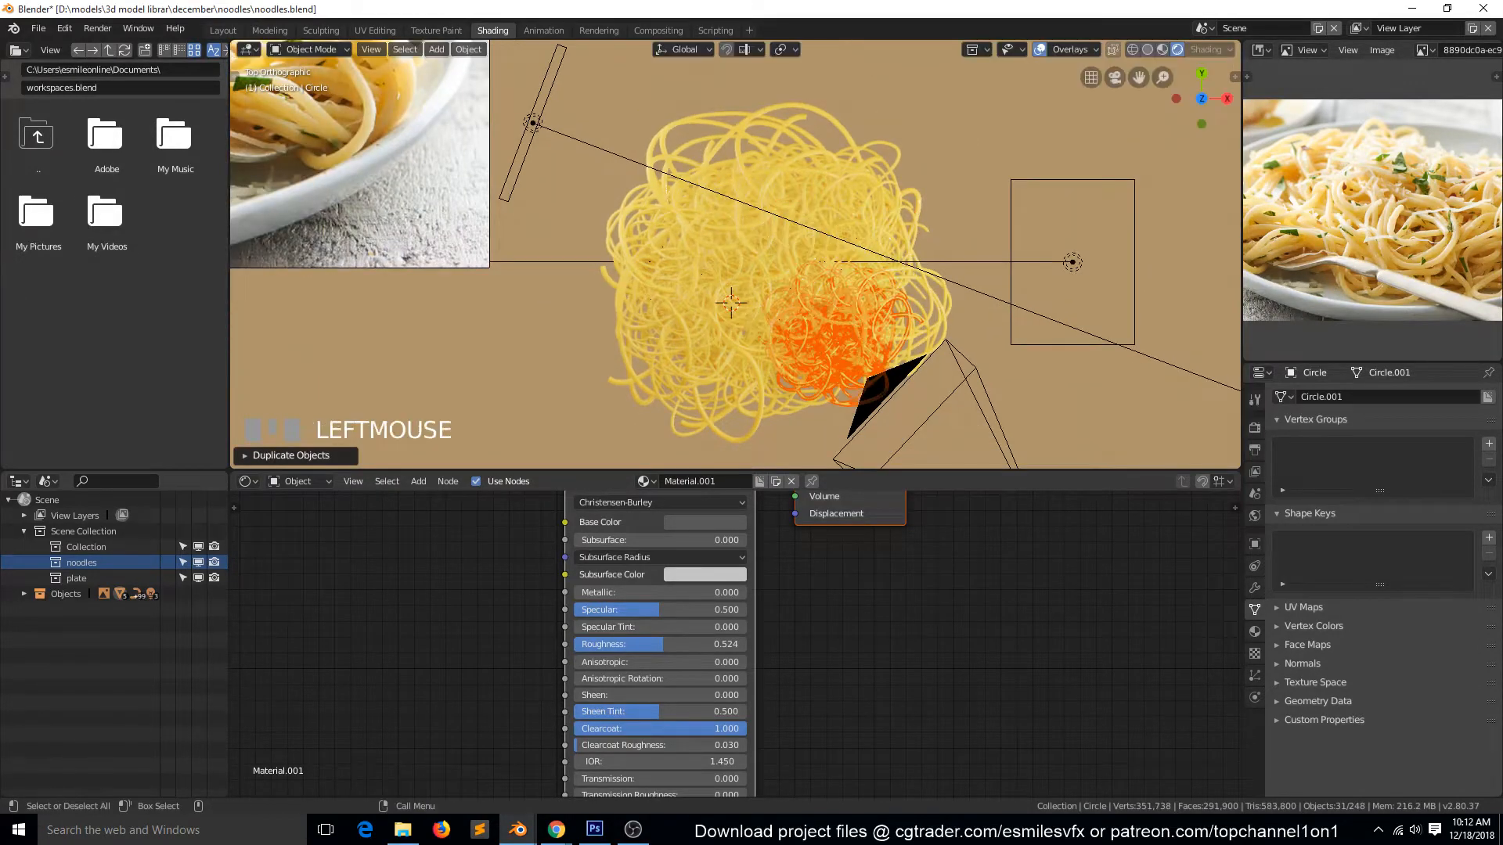
pyautogui.press('r')
pyautogui.click(950, 345)
pyautogui.hotkey('shift', 'd')
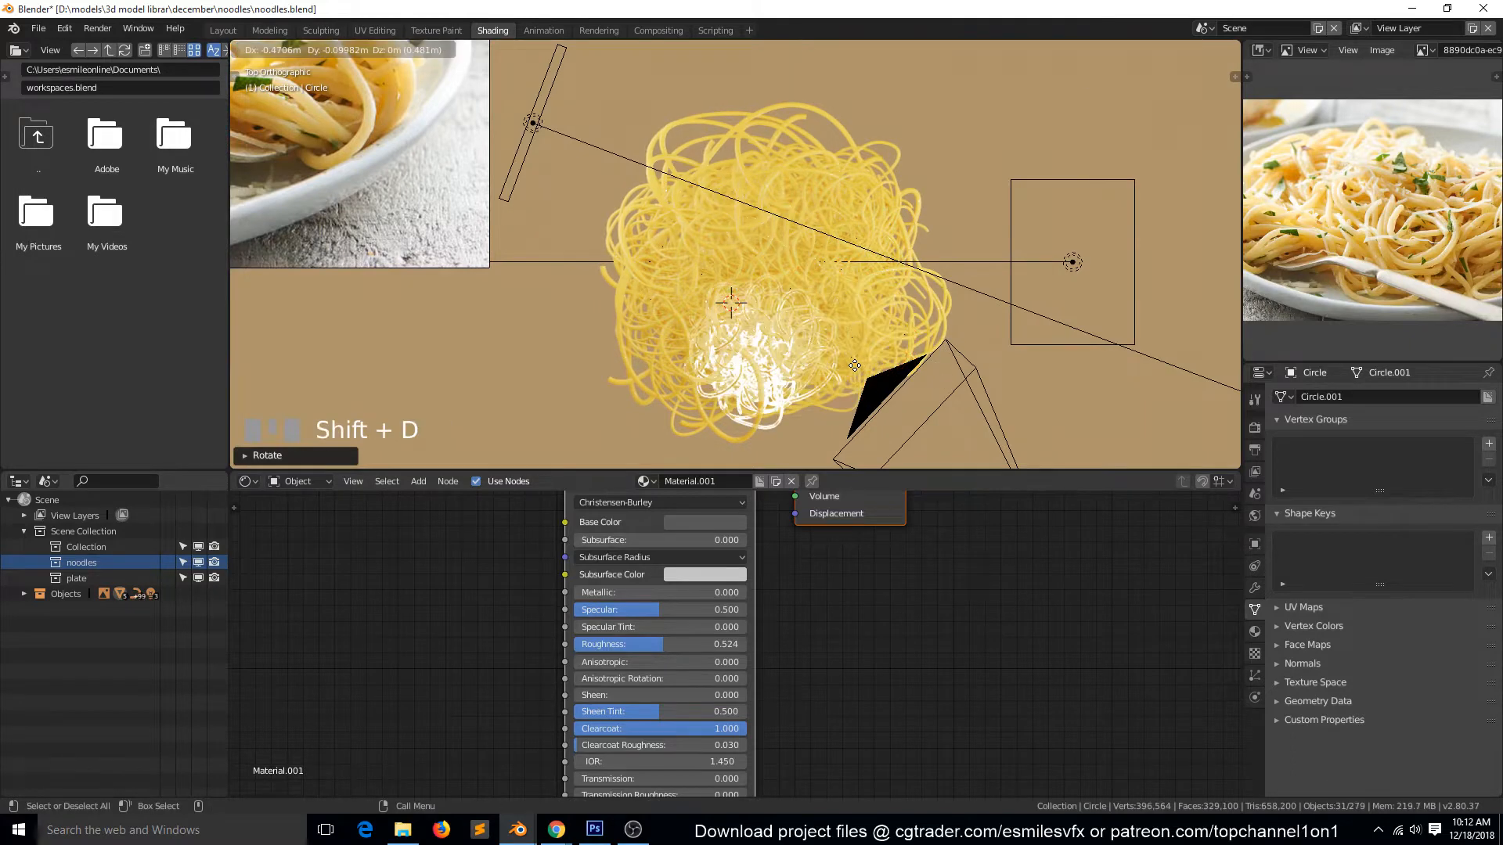
pyautogui.click(843, 369)
# - Deselect everything, return to the camera view, and save the file
pyautogui.hotkey('alt', 'a')
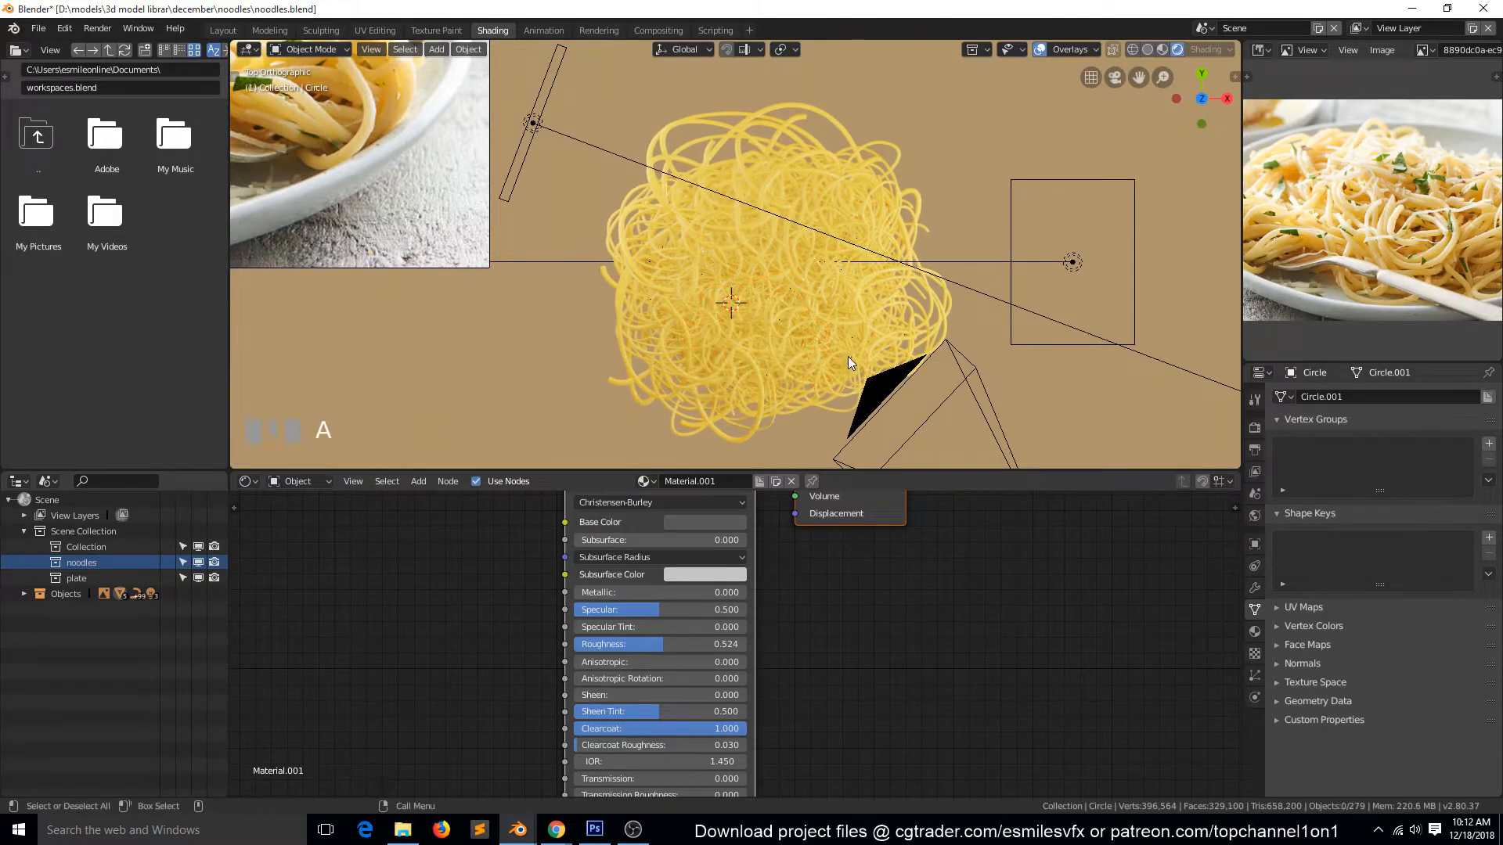
pyautogui.press('KP_0')
pyautogui.scroll(2, 850, 357)
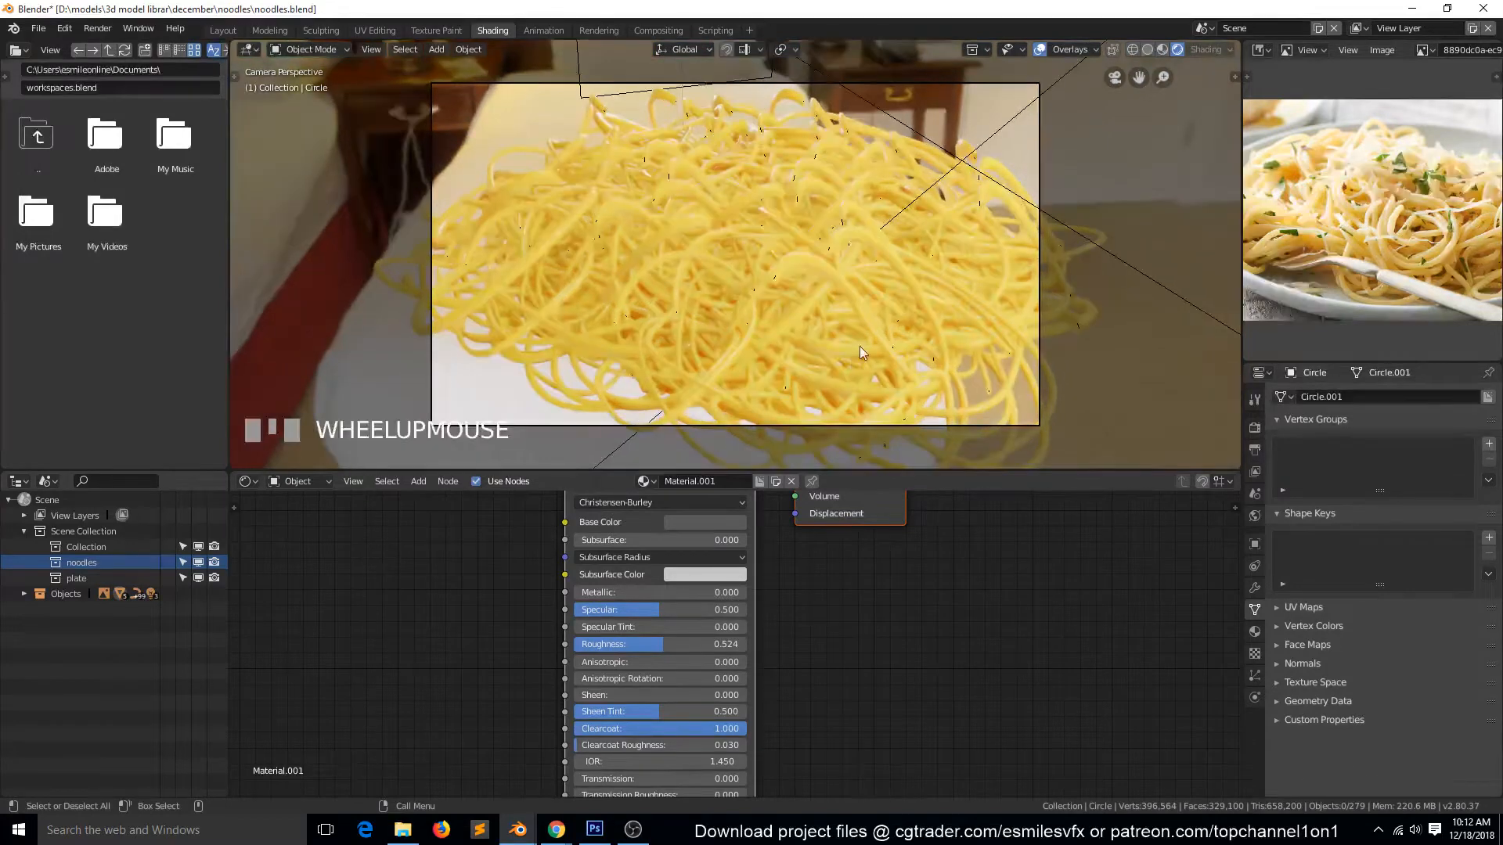
pyautogui.hotkey('ctrl', 's')
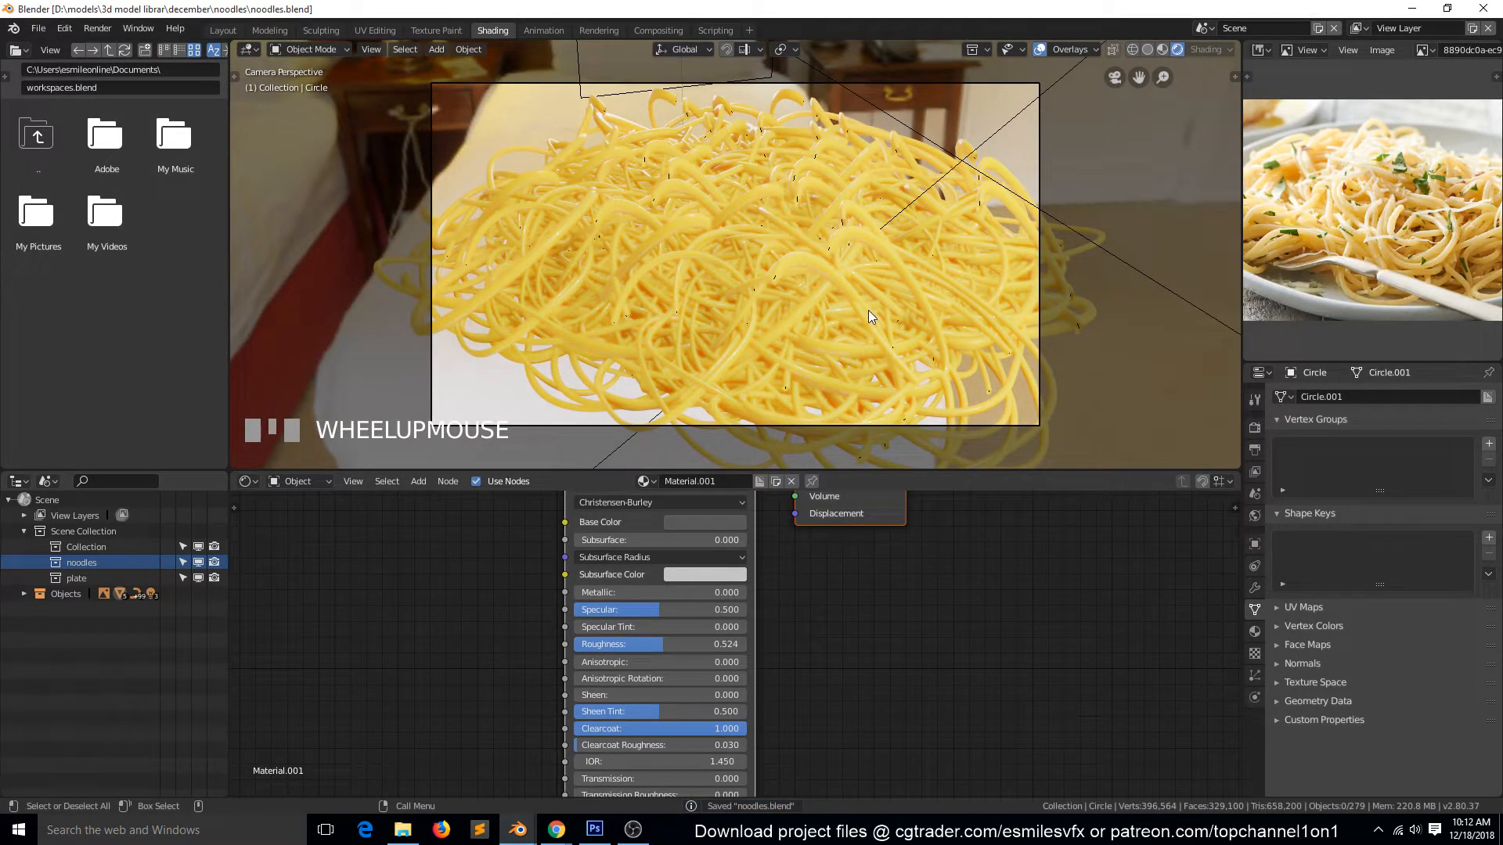
# - Leave the camera view, select a single noodle curve in the middle of the pile, and save the file in Object Mode
pyautogui.click(866, 318)
pyautogui.hotkey('alt', 'a')
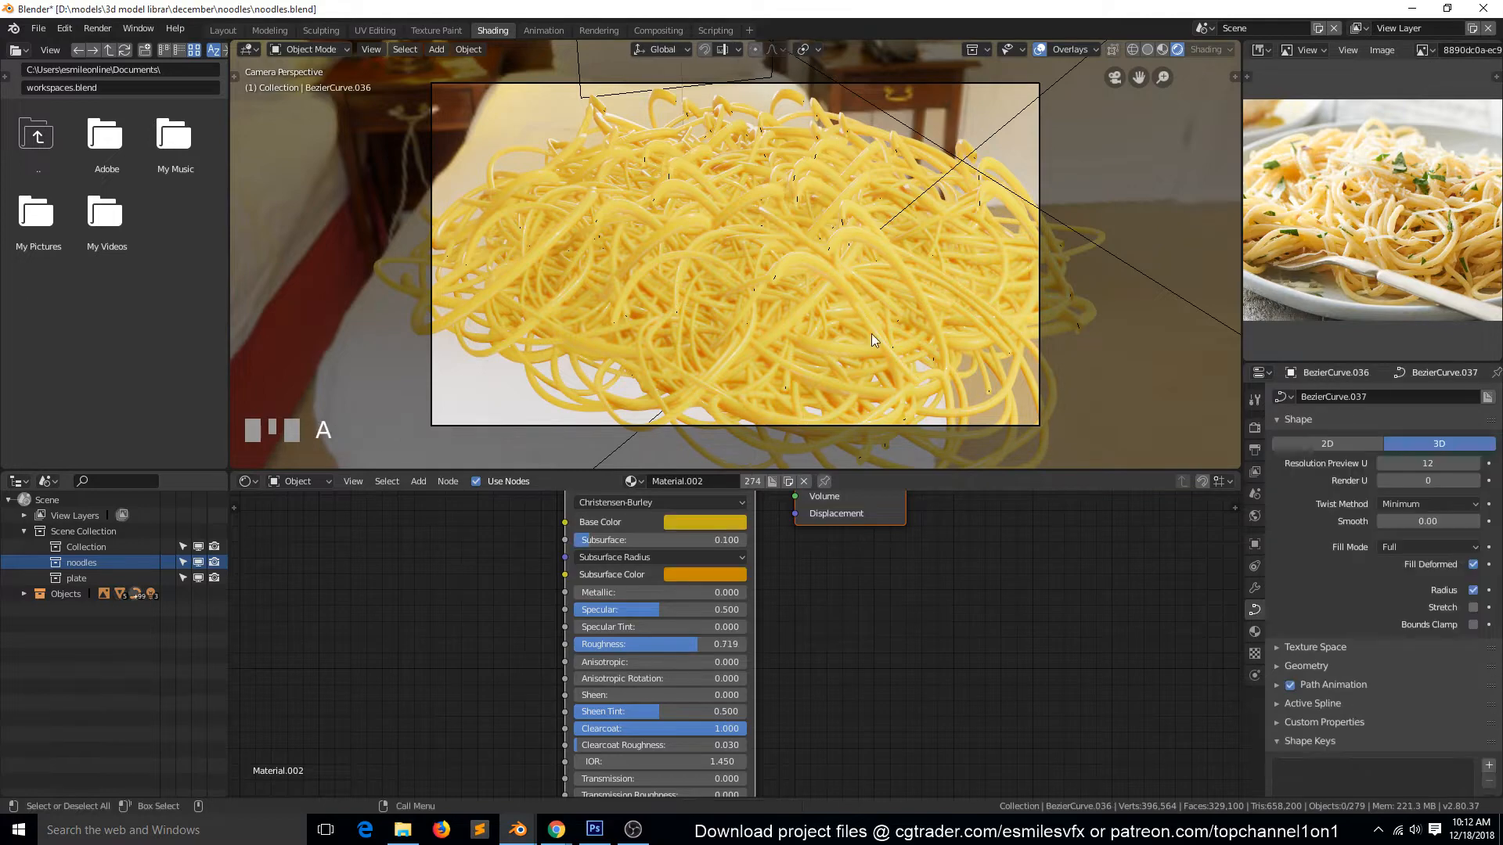
pyautogui.scroll(-2, 871, 340)
pyautogui.press('`')
pyautogui.moveTo(871, 334); pyautogui.dragTo(859, 299, button='middle')
pyautogui.press('`')
pyautogui.click(810, 265)
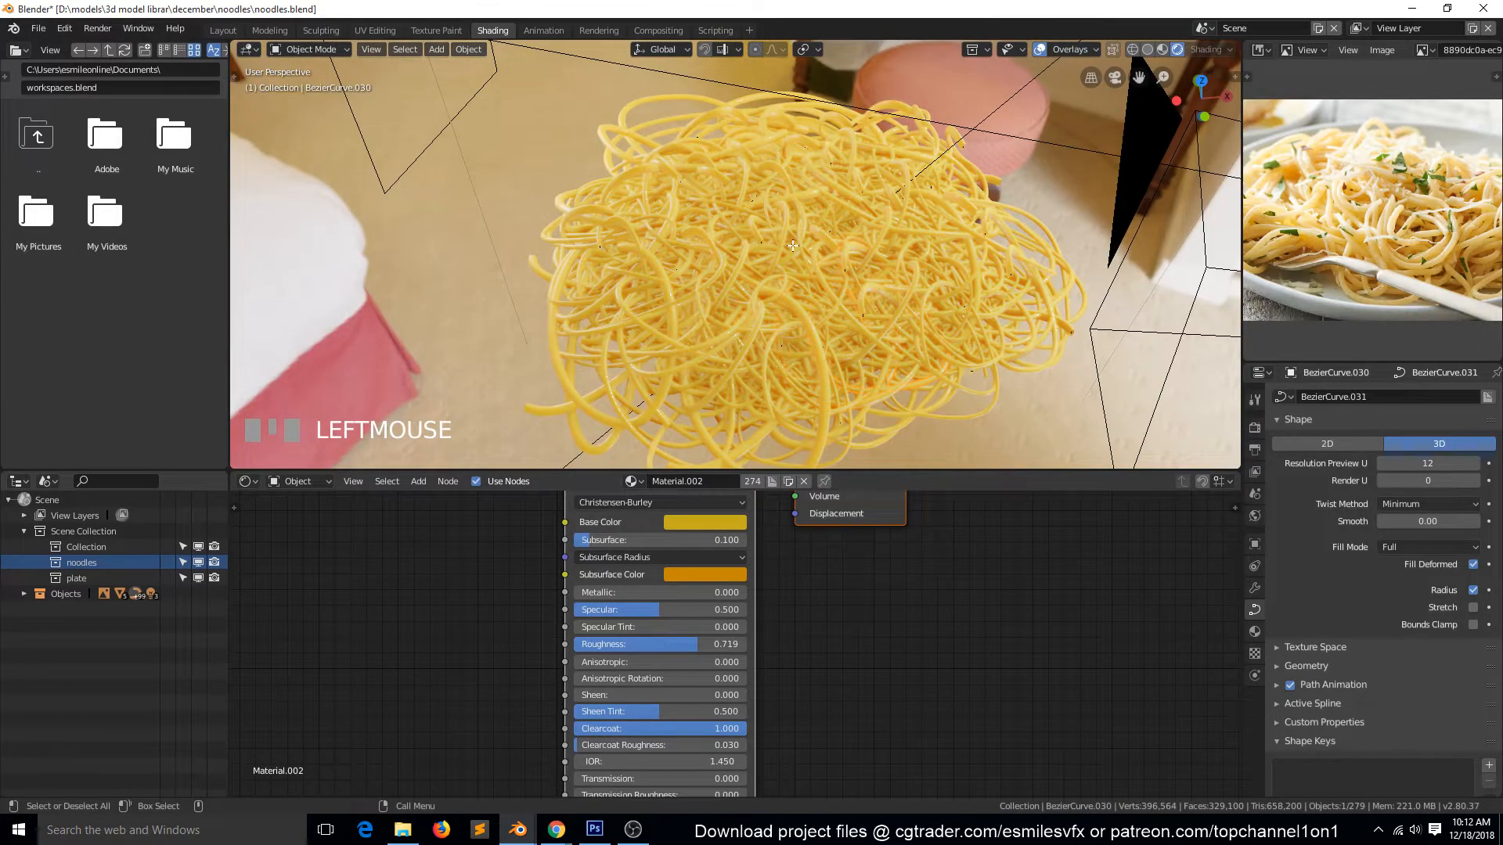
pyautogui.press('Tab')
pyautogui.press('Tab')
pyautogui.hotkey('ctrl', 's')
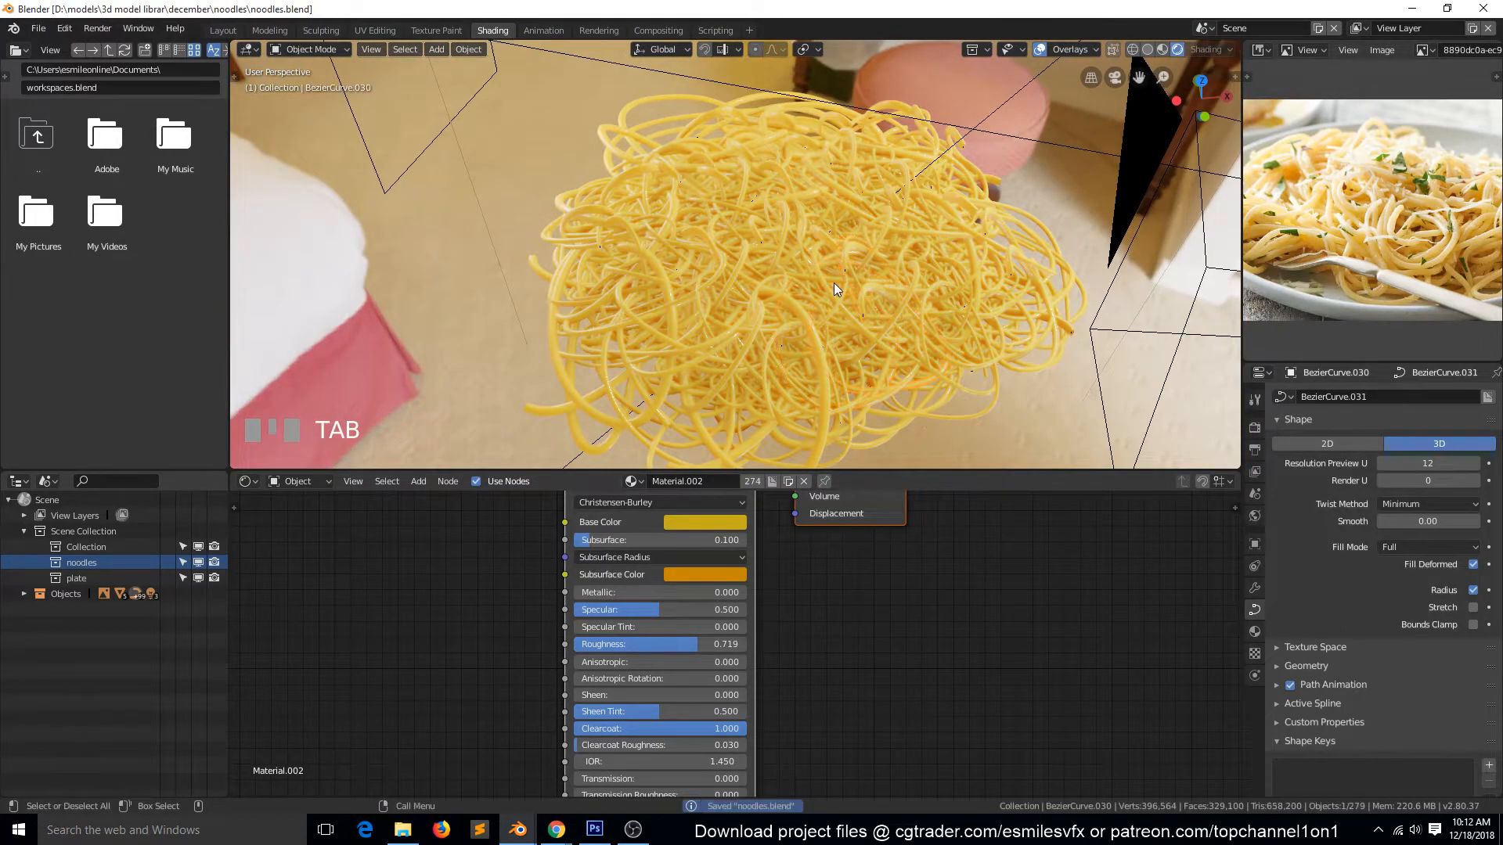
# - Circle-select the noodles around the middle of the pile from the top view and join them into one object
pyautogui.press('KP_7')
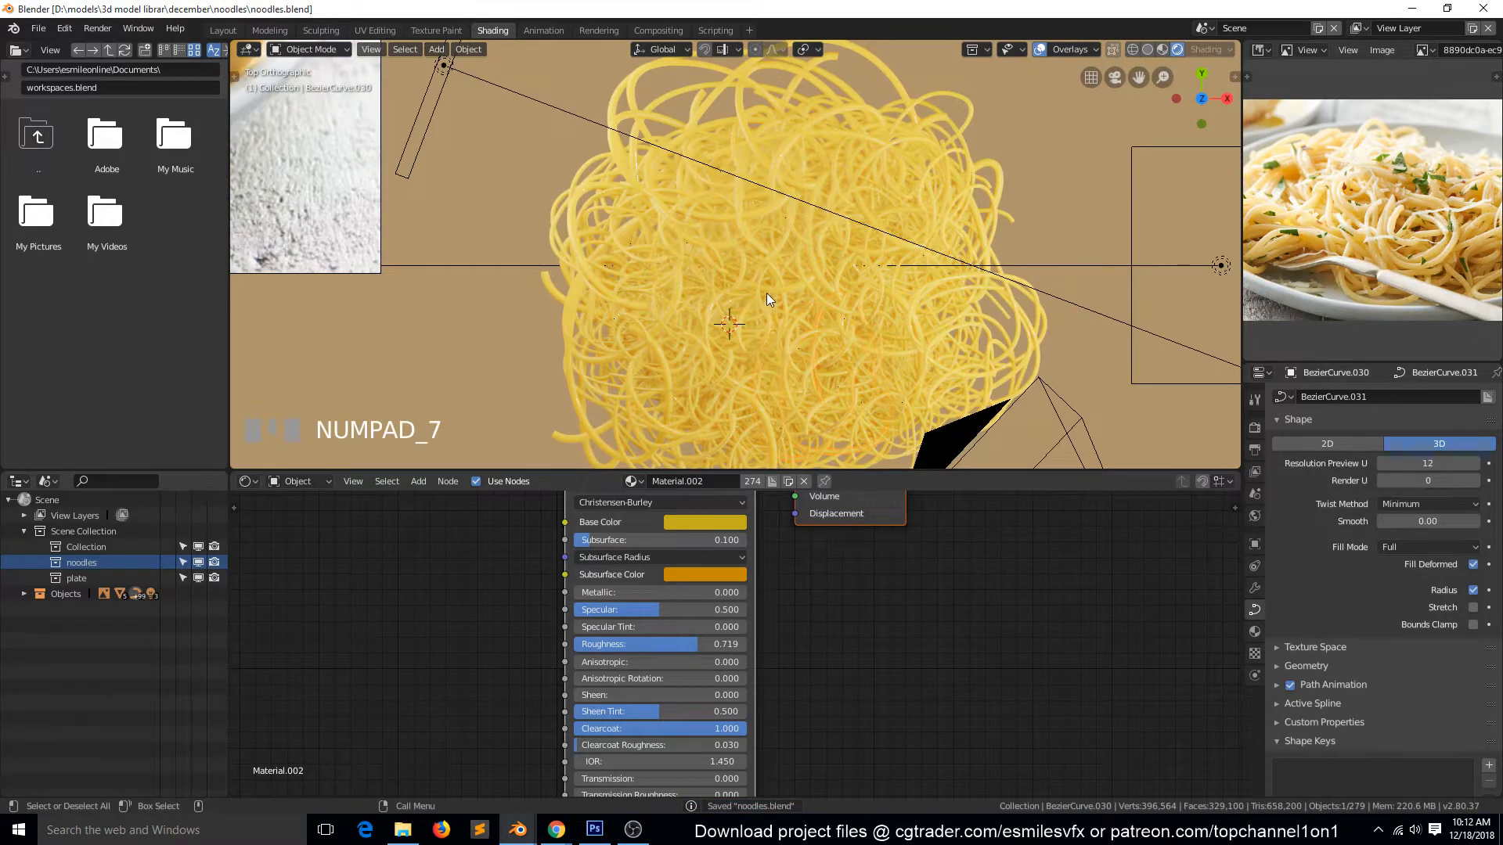
pyautogui.press('c')
pyautogui.moveTo(769, 287)
pyautogui.mouseDown()
pyautogui.moveTo(675, 261)
pyautogui.moveTo(825, 313)
pyautogui.moveTo(786, 252)
pyautogui.mouseUp()
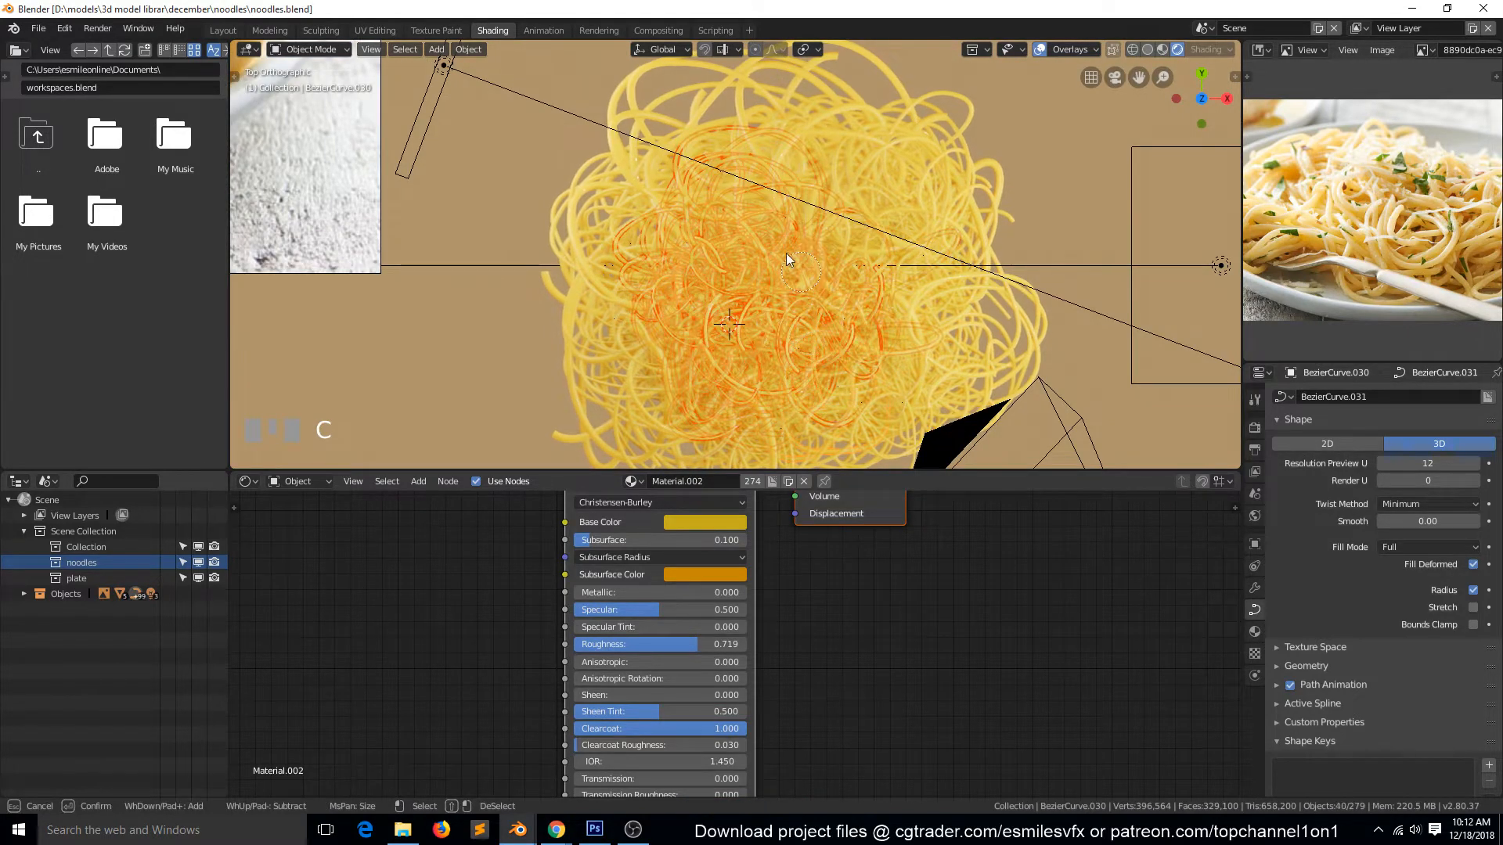
pyautogui.rightClick(908, 318)
pyautogui.hotkey('ctrl', 'j')
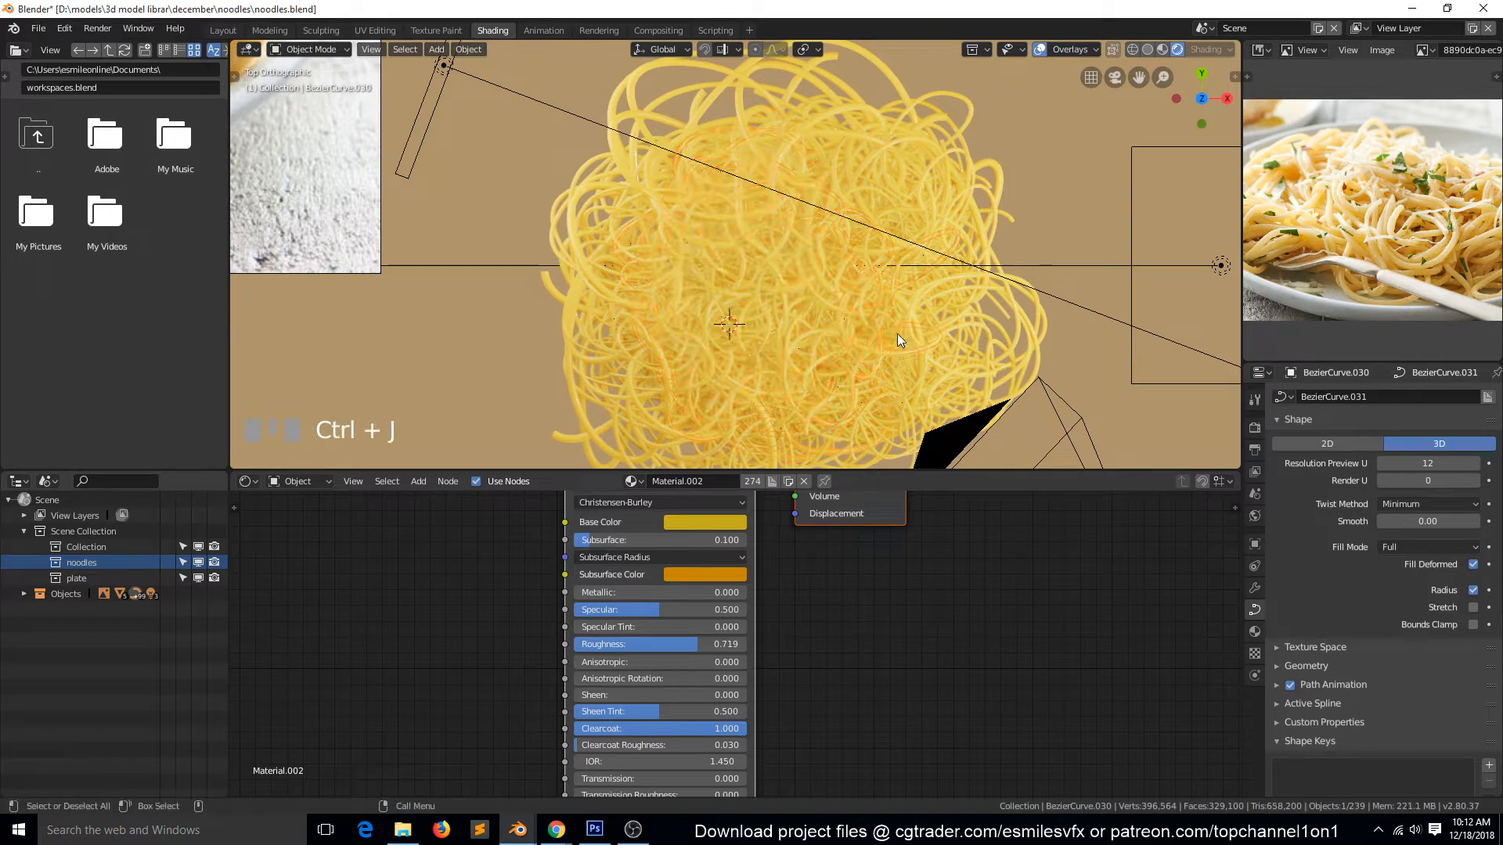
# - Move the joined noodle cluster clear of the pile, check its points in Edit Mode, and place it back over the pile's middle
pyautogui.press('g')
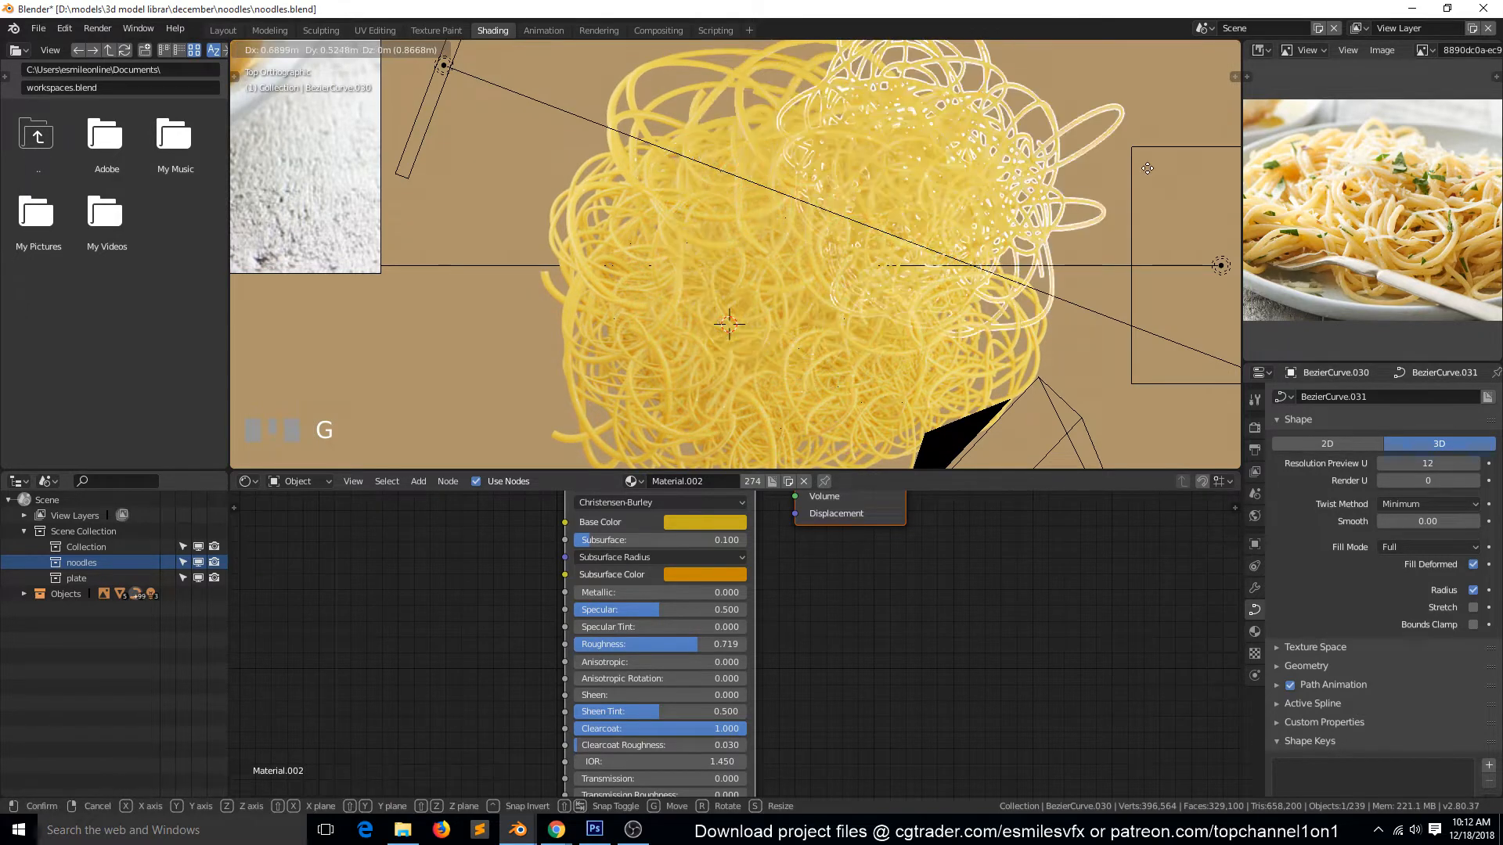
pyautogui.click(1174, 204)
pyautogui.press('Tab')
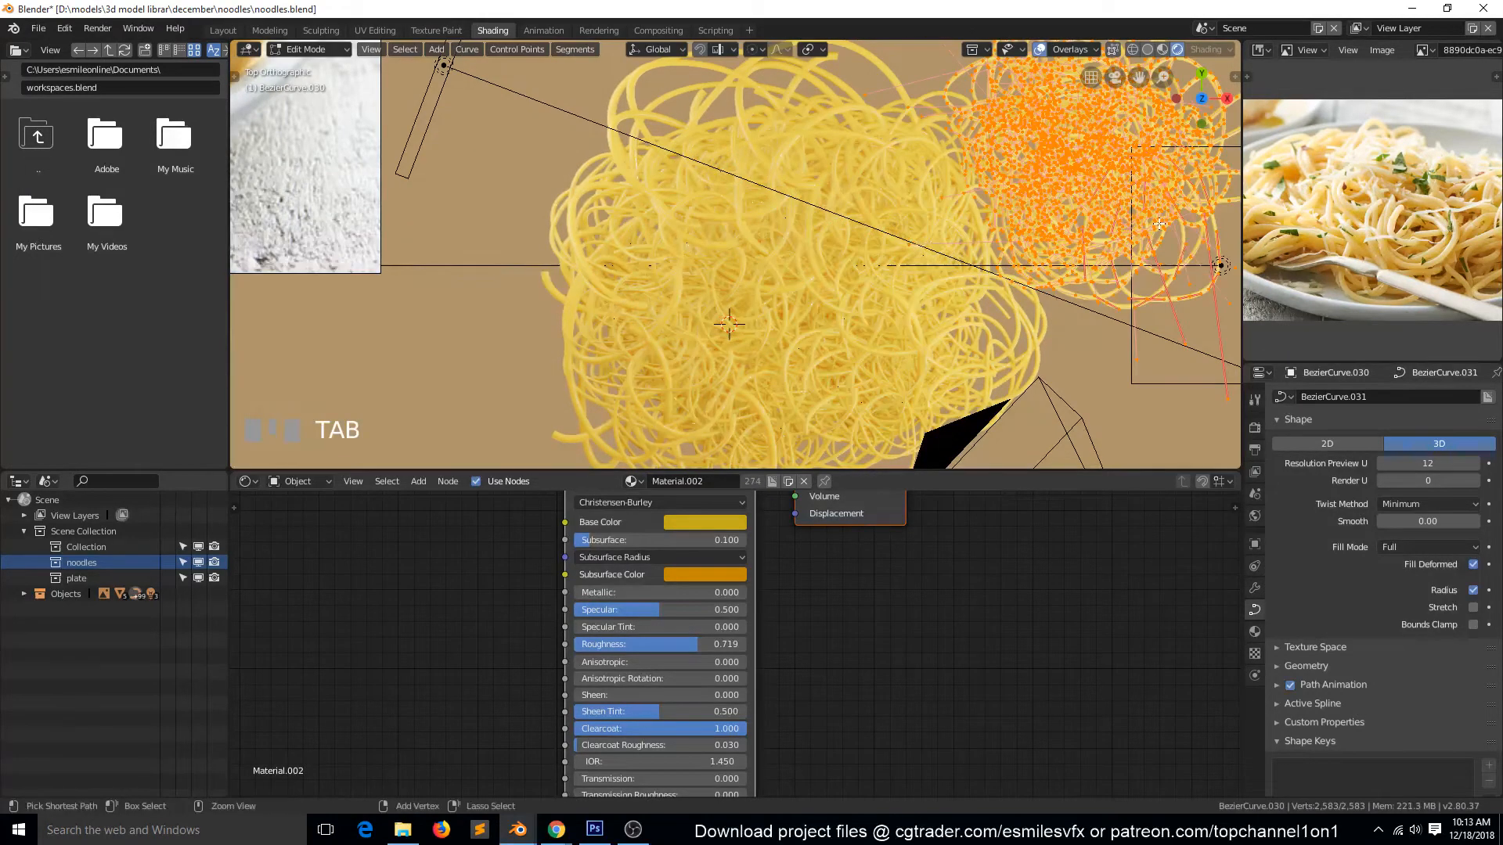
pyautogui.hotkey('ctrl', 'z')
pyautogui.press('g')
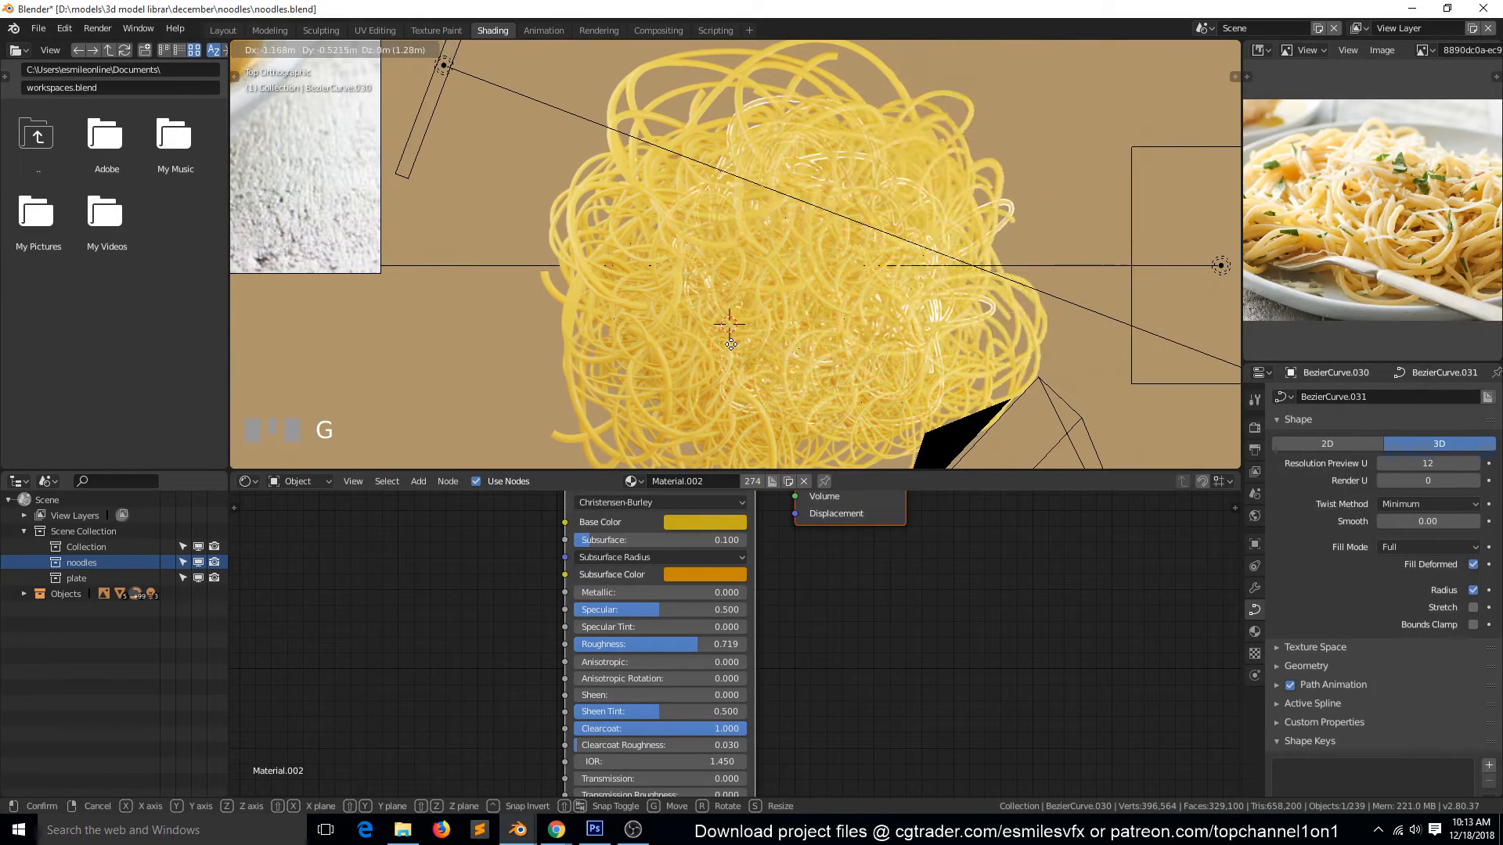
pyautogui.click(777, 332)
# - In Edit Mode, raise a point near the top of the joined cluster along Z with proportional editing at size 1.10
pyautogui.press('`')
pyautogui.moveTo(776, 333); pyautogui.dragTo(758, 208, button='middle')
pyautogui.hotkey('alt', 'a')
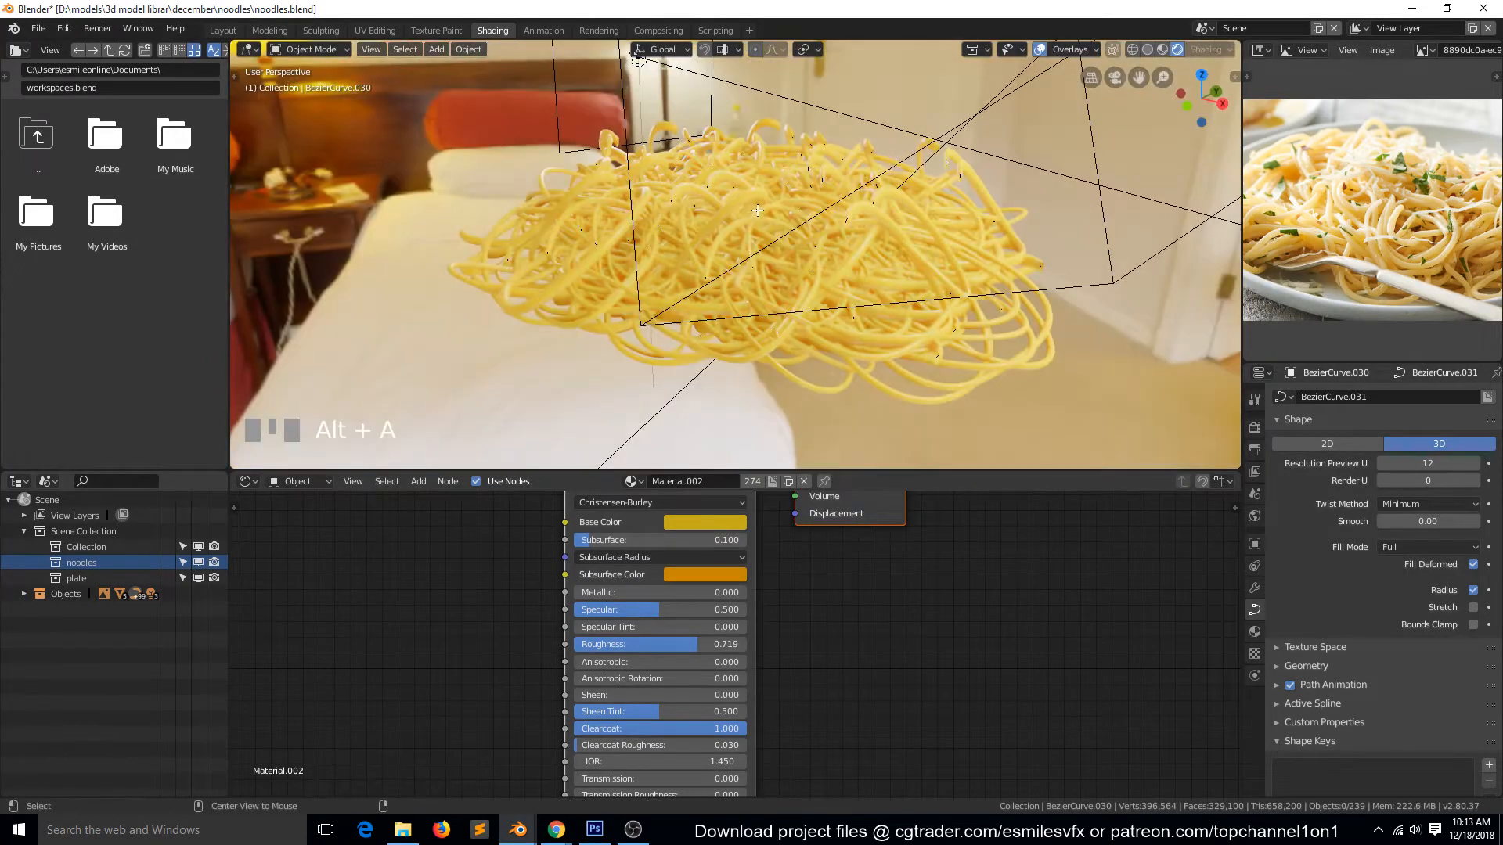
pyautogui.press('Tab')
pyautogui.click(737, 196)
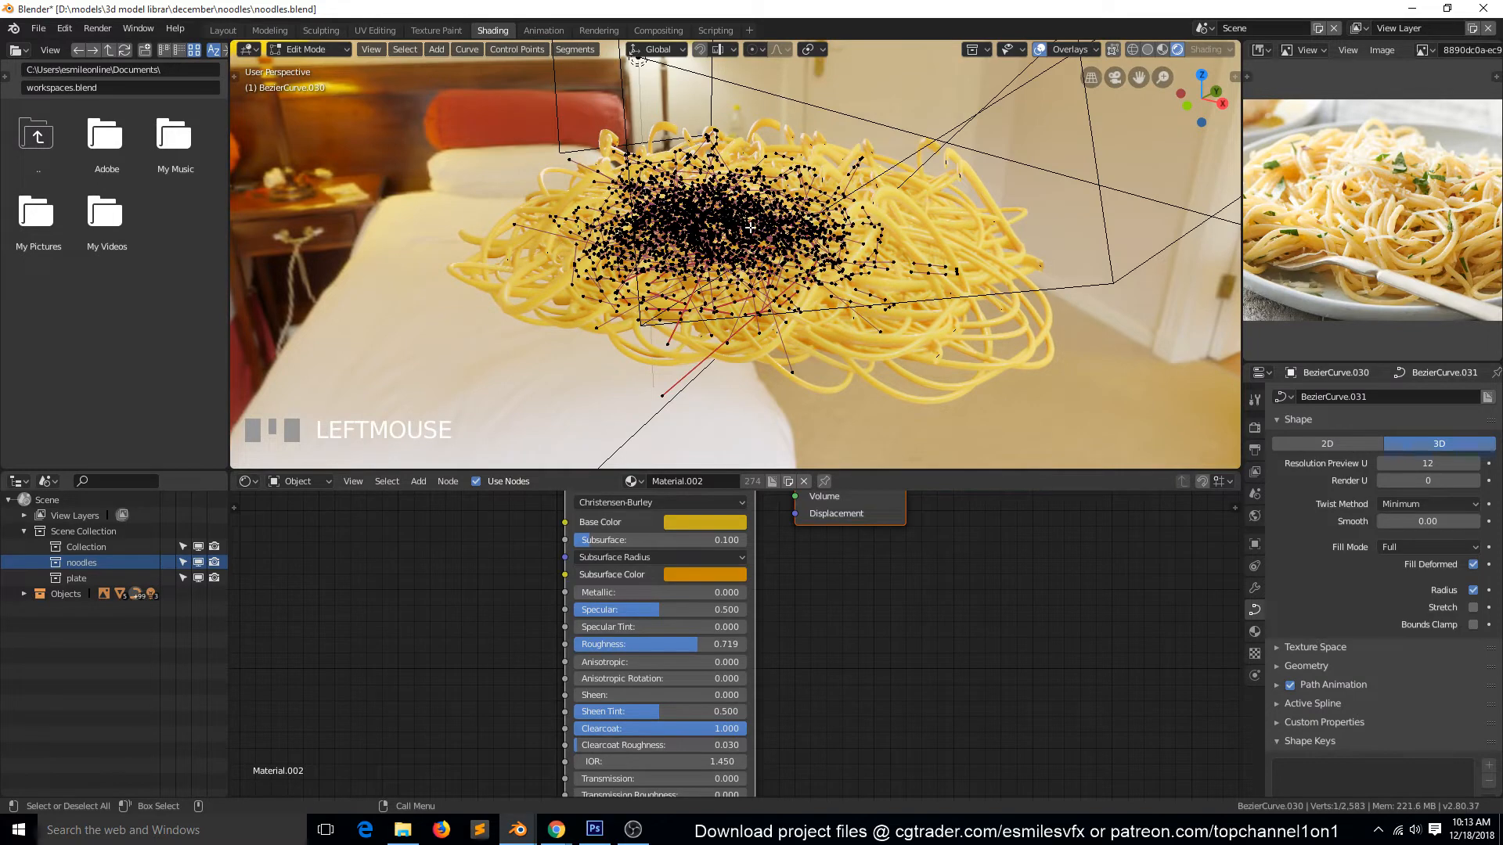
pyautogui.press('o')
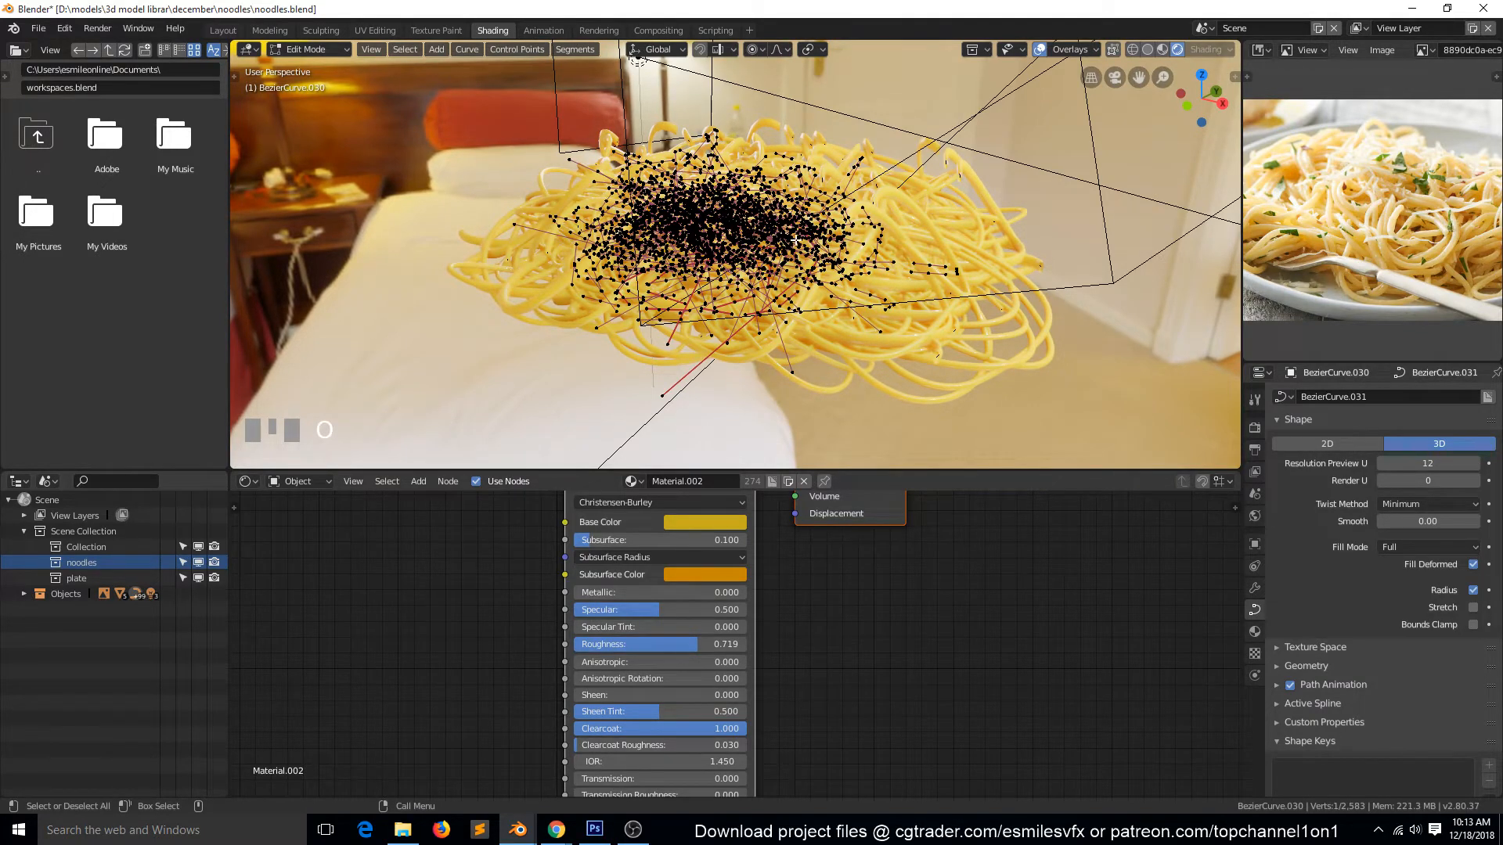
pyautogui.press('g')
pyautogui.press('z')
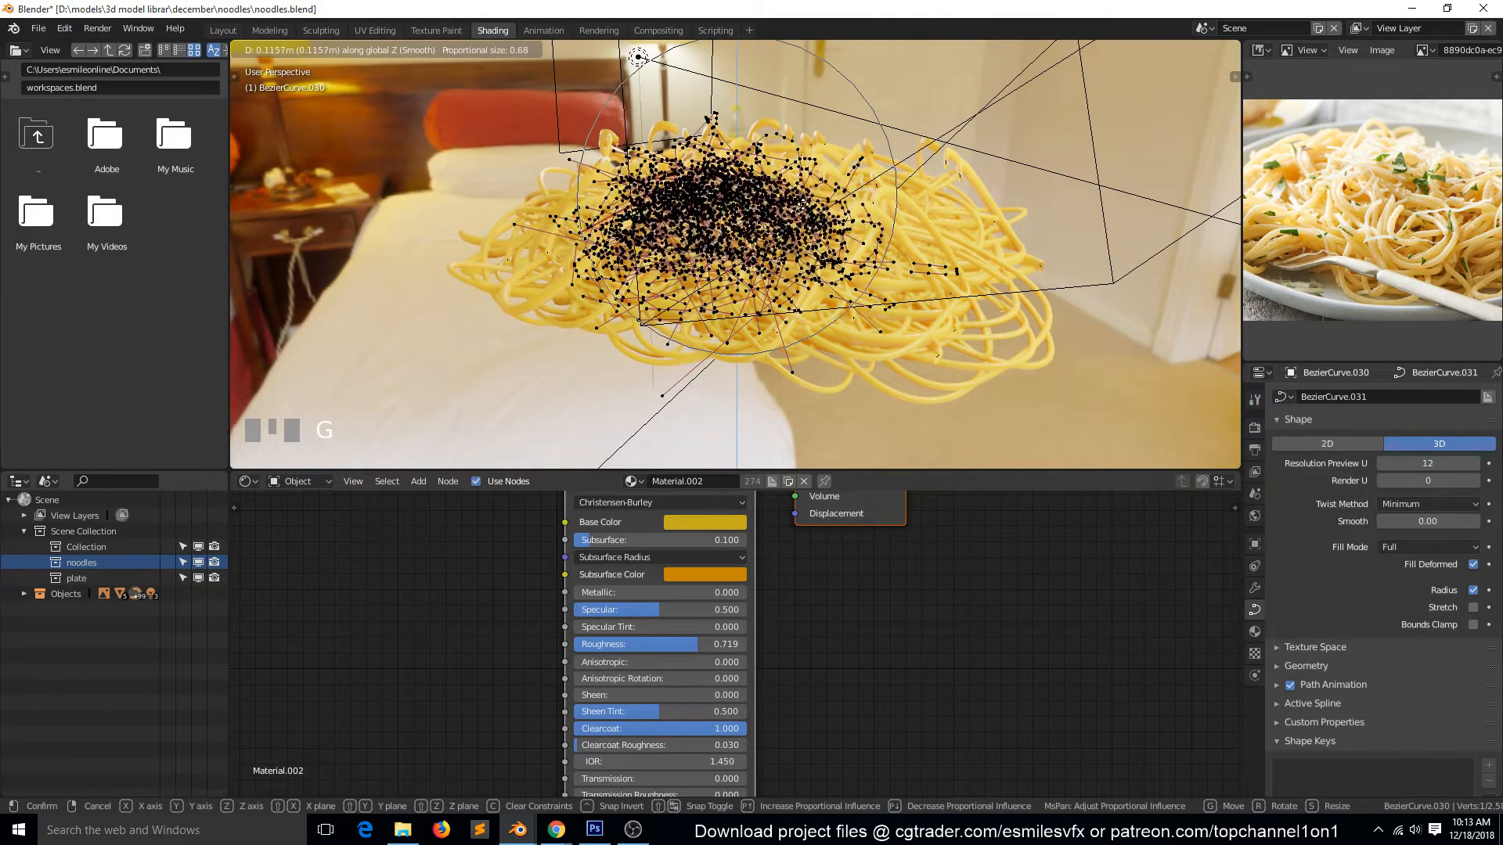
pyautogui.scroll(-5, 802, 203)
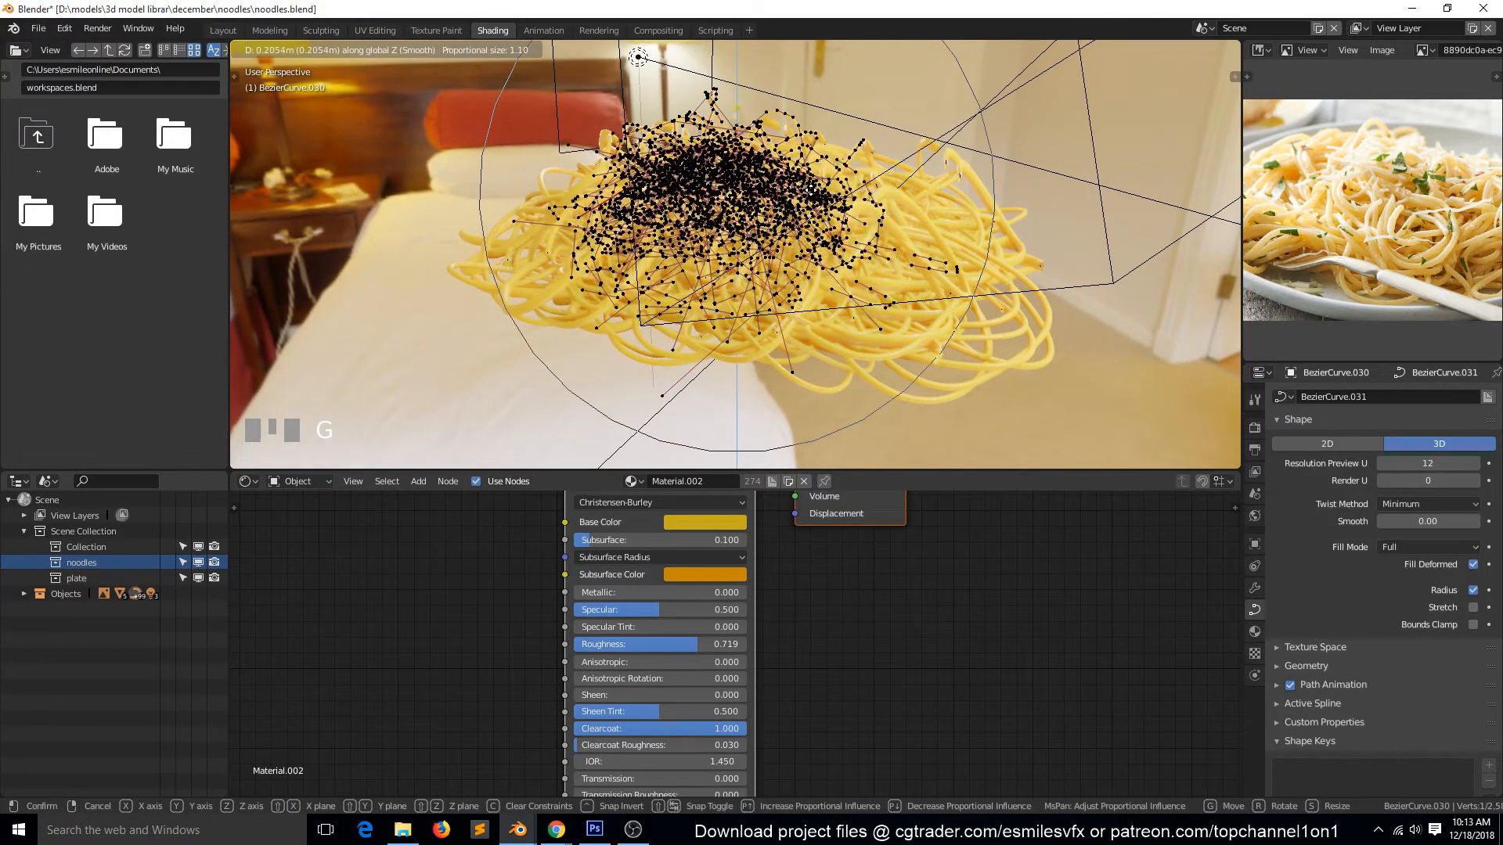
pyautogui.click(870, 192)
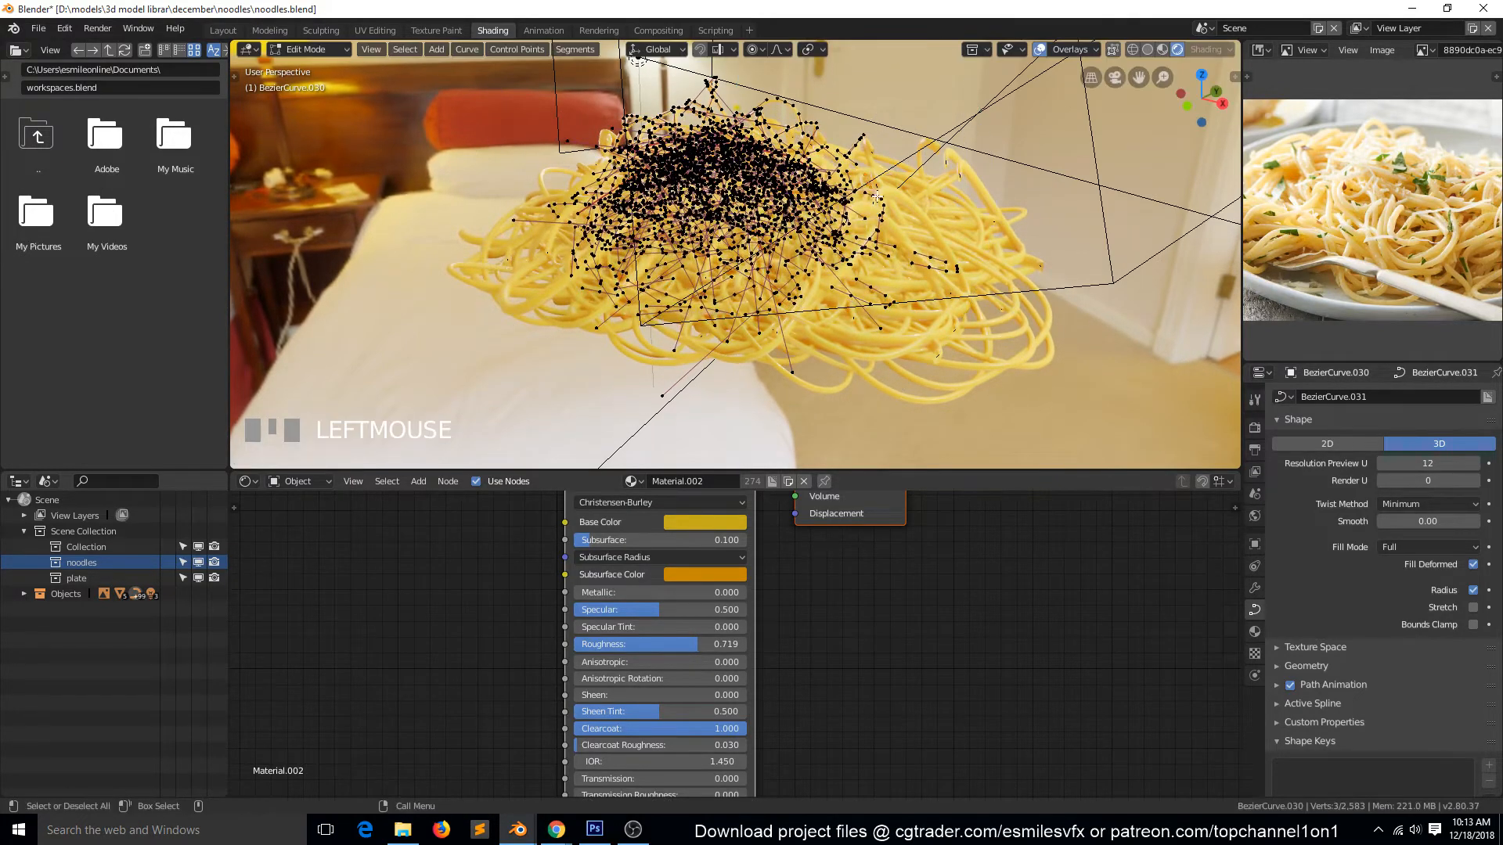
# - Pull further points of the joined cluster outward with proportional editing to spread the noodles across the top of the pile
pyautogui.press('g')
pyautogui.click(755, 234)
pyautogui.moveTo(757, 235); pyautogui.dragTo(908, 290, button='middle')
pyautogui.click(890, 256)
pyautogui.press('g')
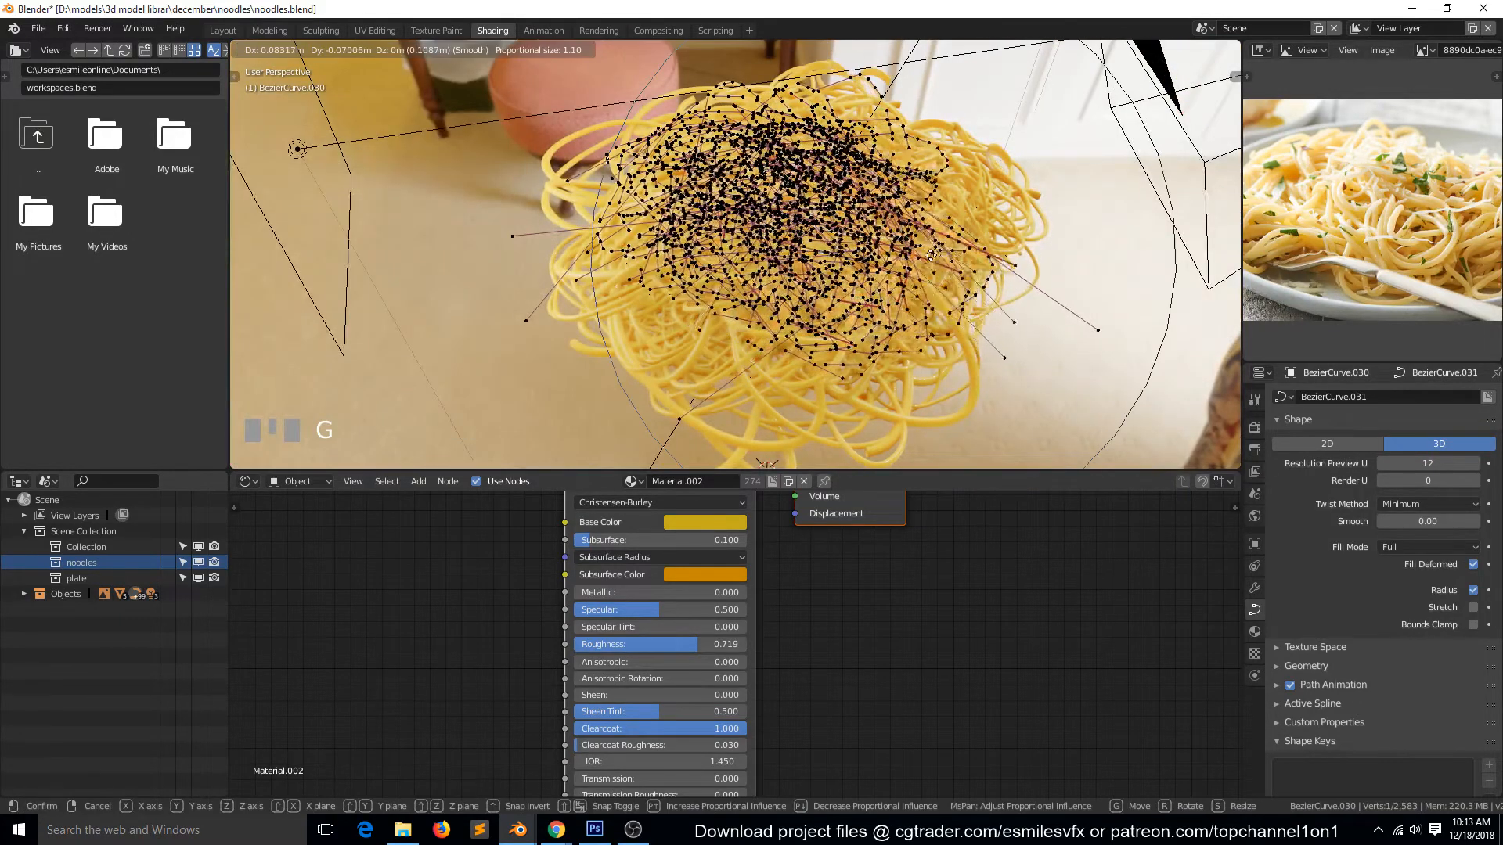
pyautogui.click(928, 256)
pyautogui.press('g')
pyautogui.click(704, 306)
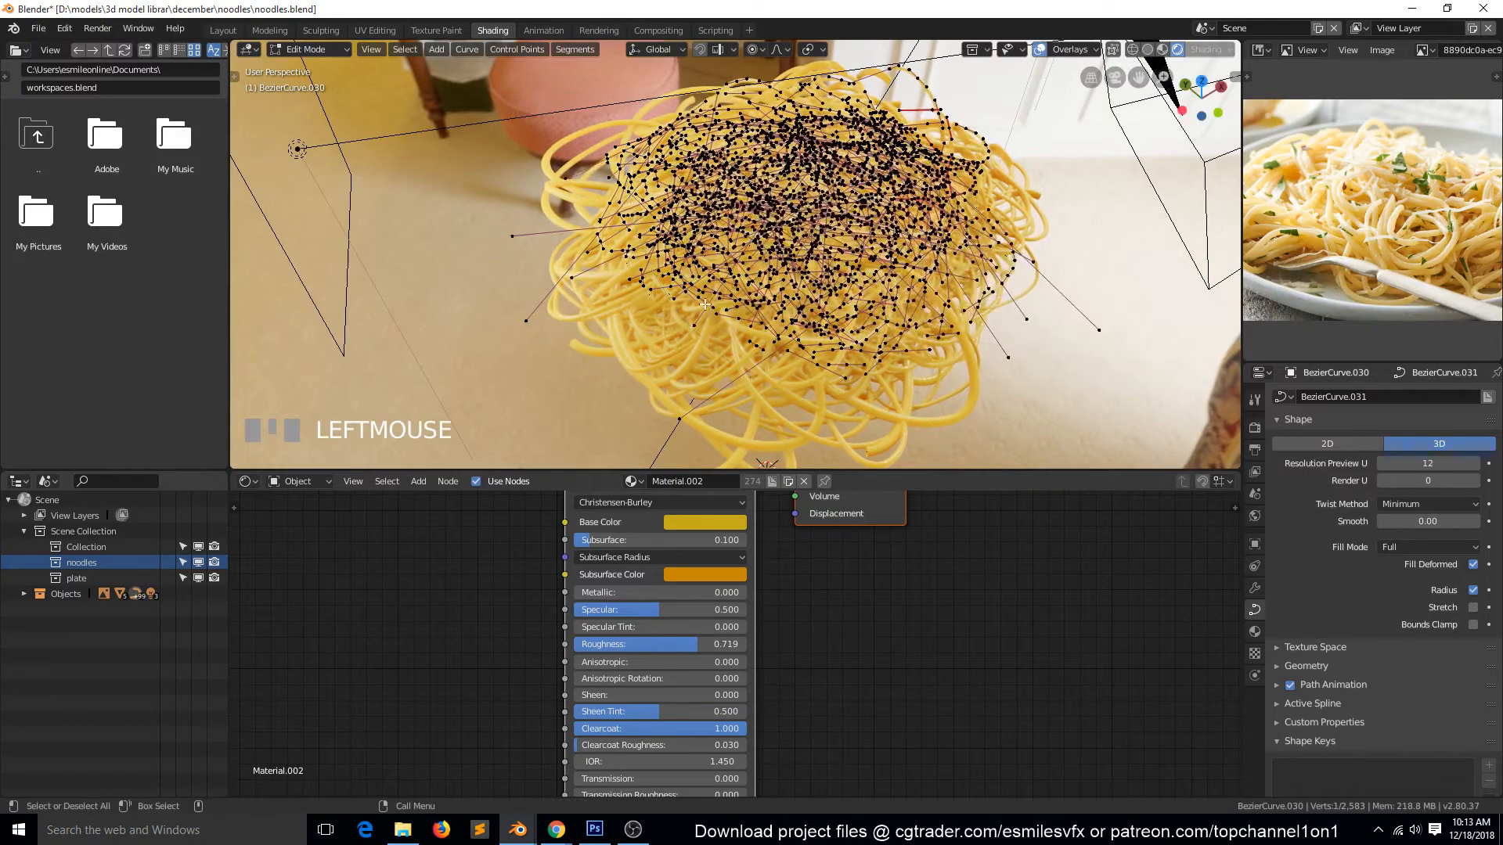
# - From another viewing angle, spread the cluster's points about 0.2 m toward the pile's other side and return to Object Mode
pyautogui.moveTo(797, 276); pyautogui.dragTo(694, 302, button='middle')
pyautogui.click(688, 303)
pyautogui.press('g')
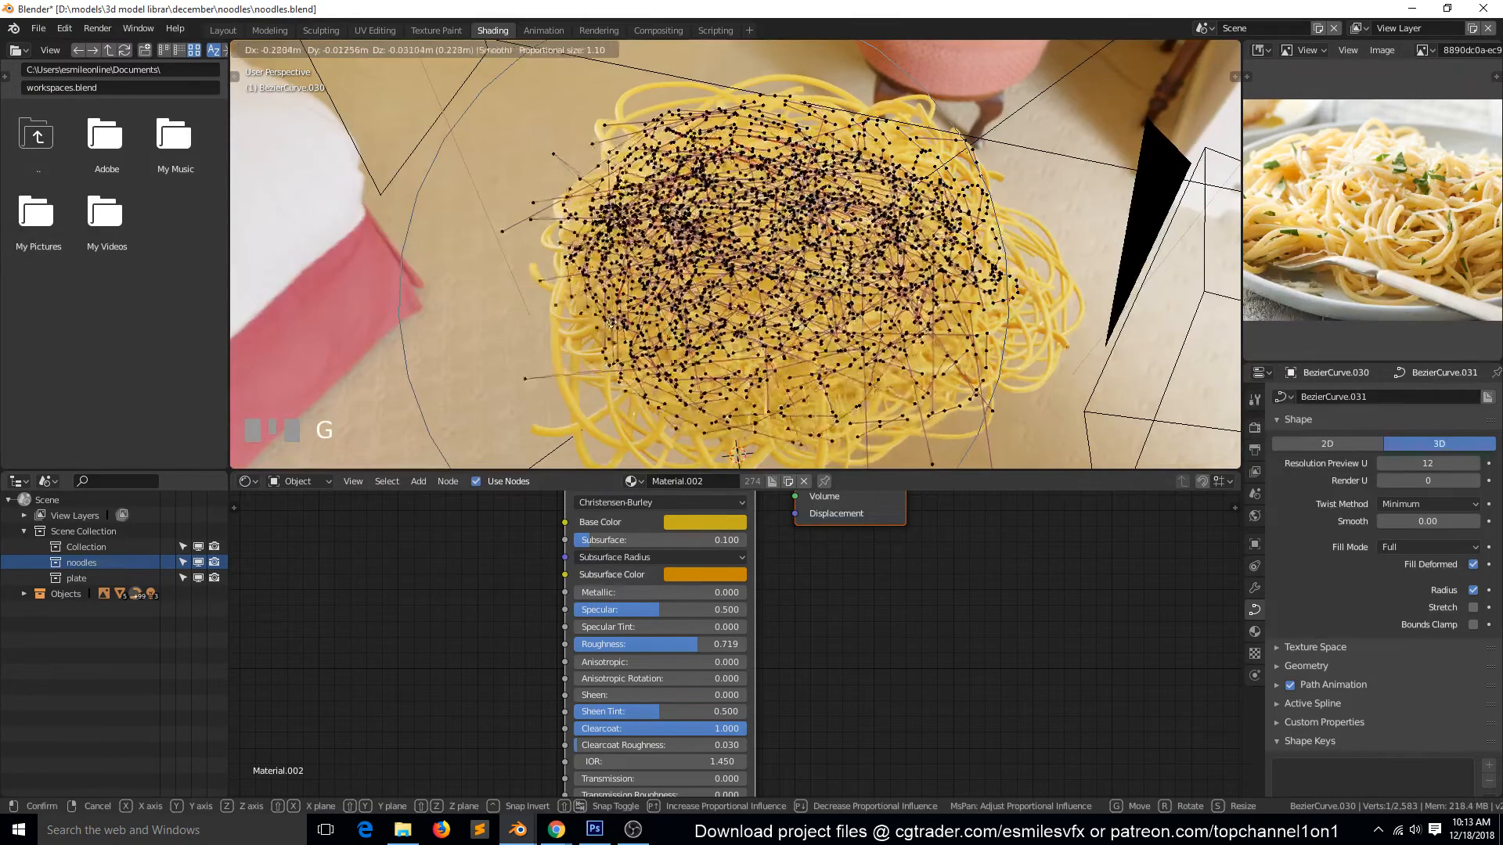
pyautogui.click(740, 255)
pyautogui.click(740, 255)
pyautogui.moveTo(740, 254); pyautogui.dragTo(774, 294, button='middle')
pyautogui.press('Tab')
# - In the camera view, lower the noodle points sticking out above the pile with proportional editing and leave Edit Mode
pyautogui.press('KP_0')
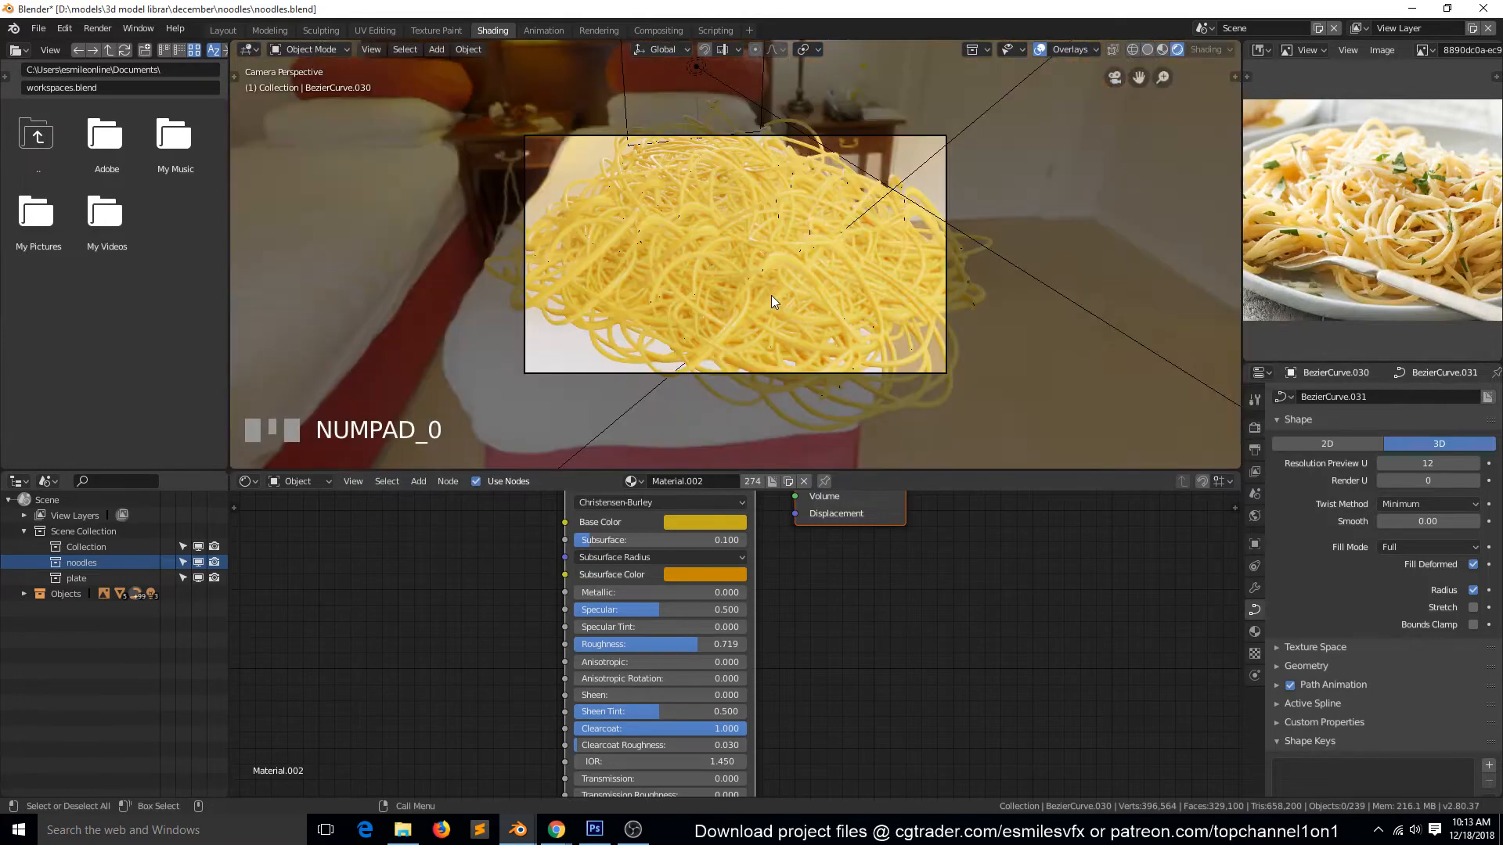
pyautogui.scroll(2, 770, 298)
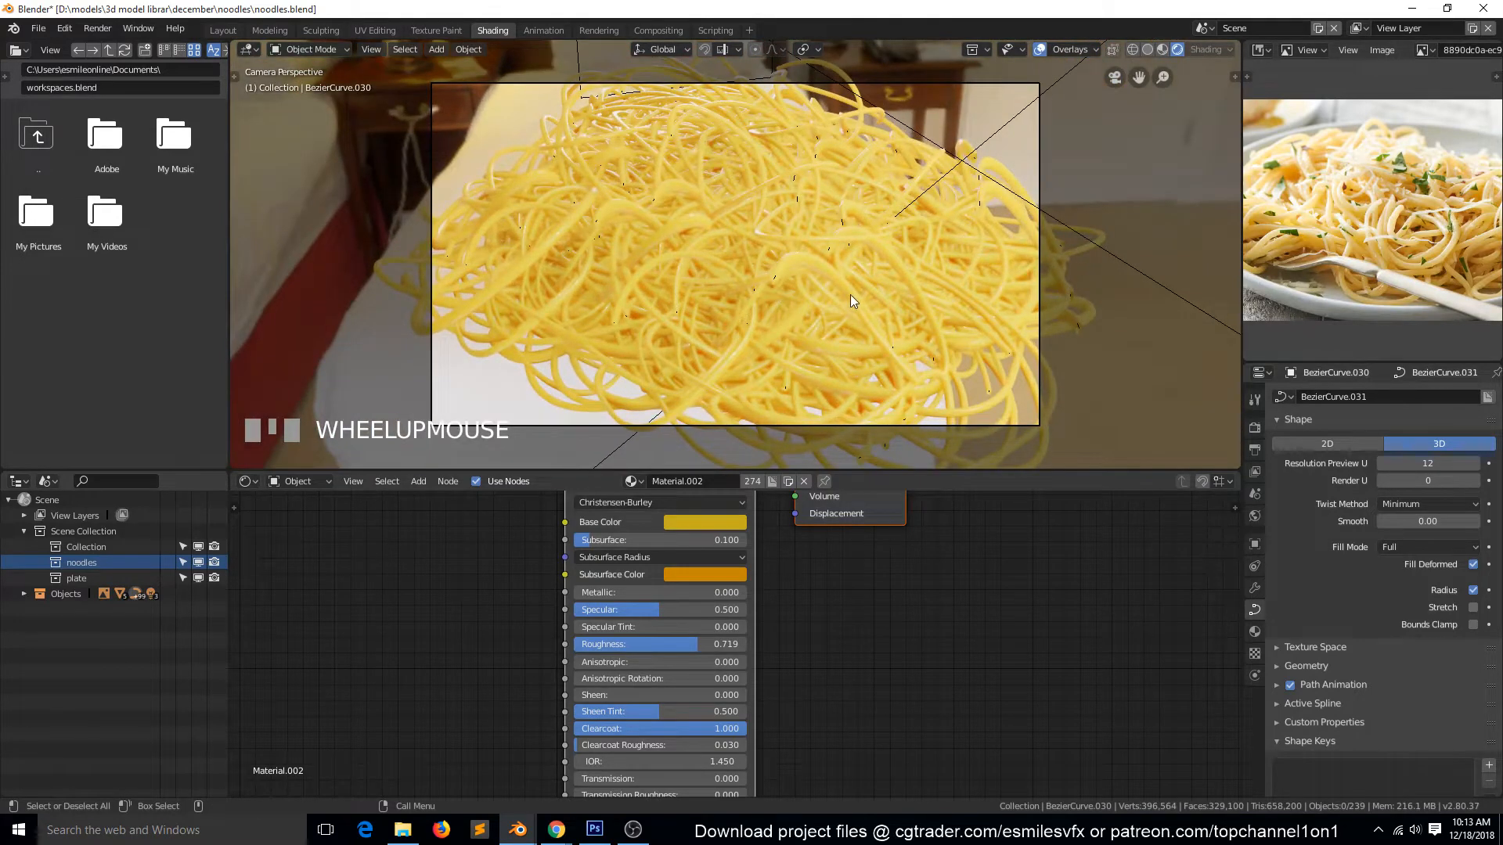
pyautogui.scroll(-3, 850, 266)
pyautogui.scroll(1, 850, 252)
pyautogui.press('Tab')
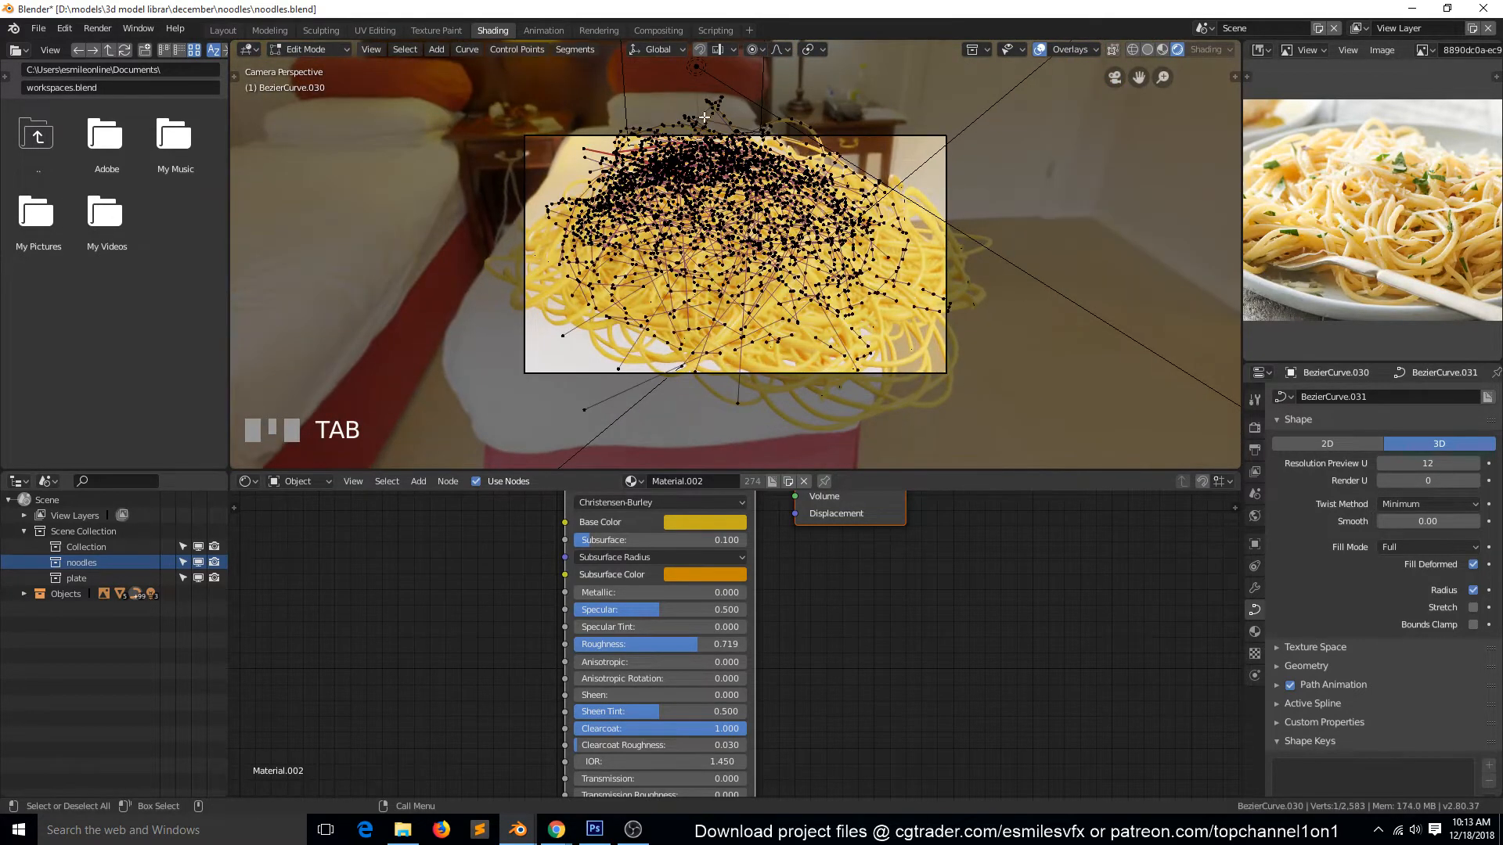
pyautogui.click(705, 118)
pyautogui.press('g')
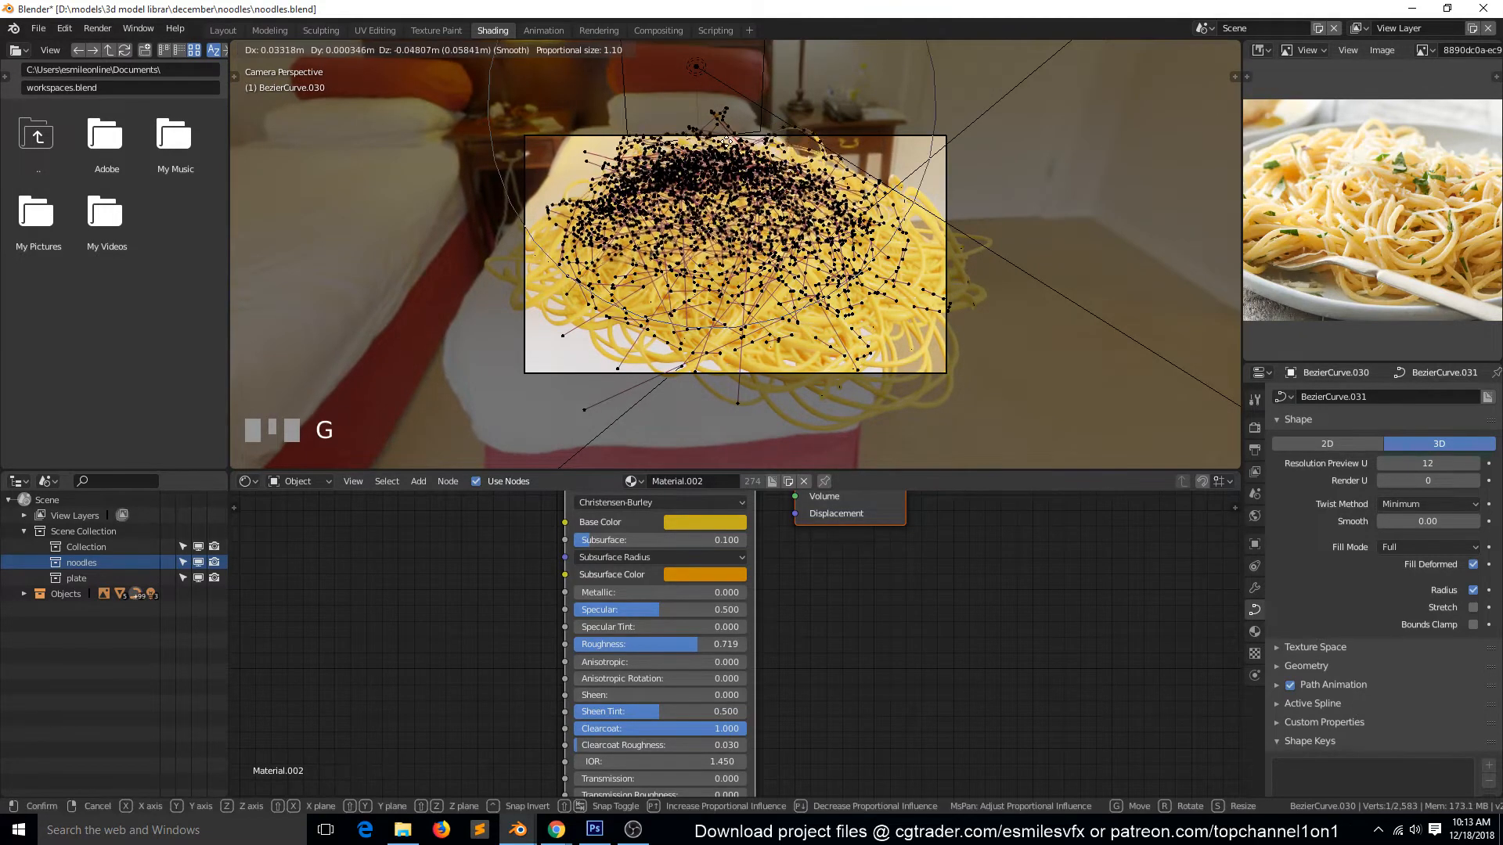
pyautogui.click(747, 184)
pyautogui.press('Tab')
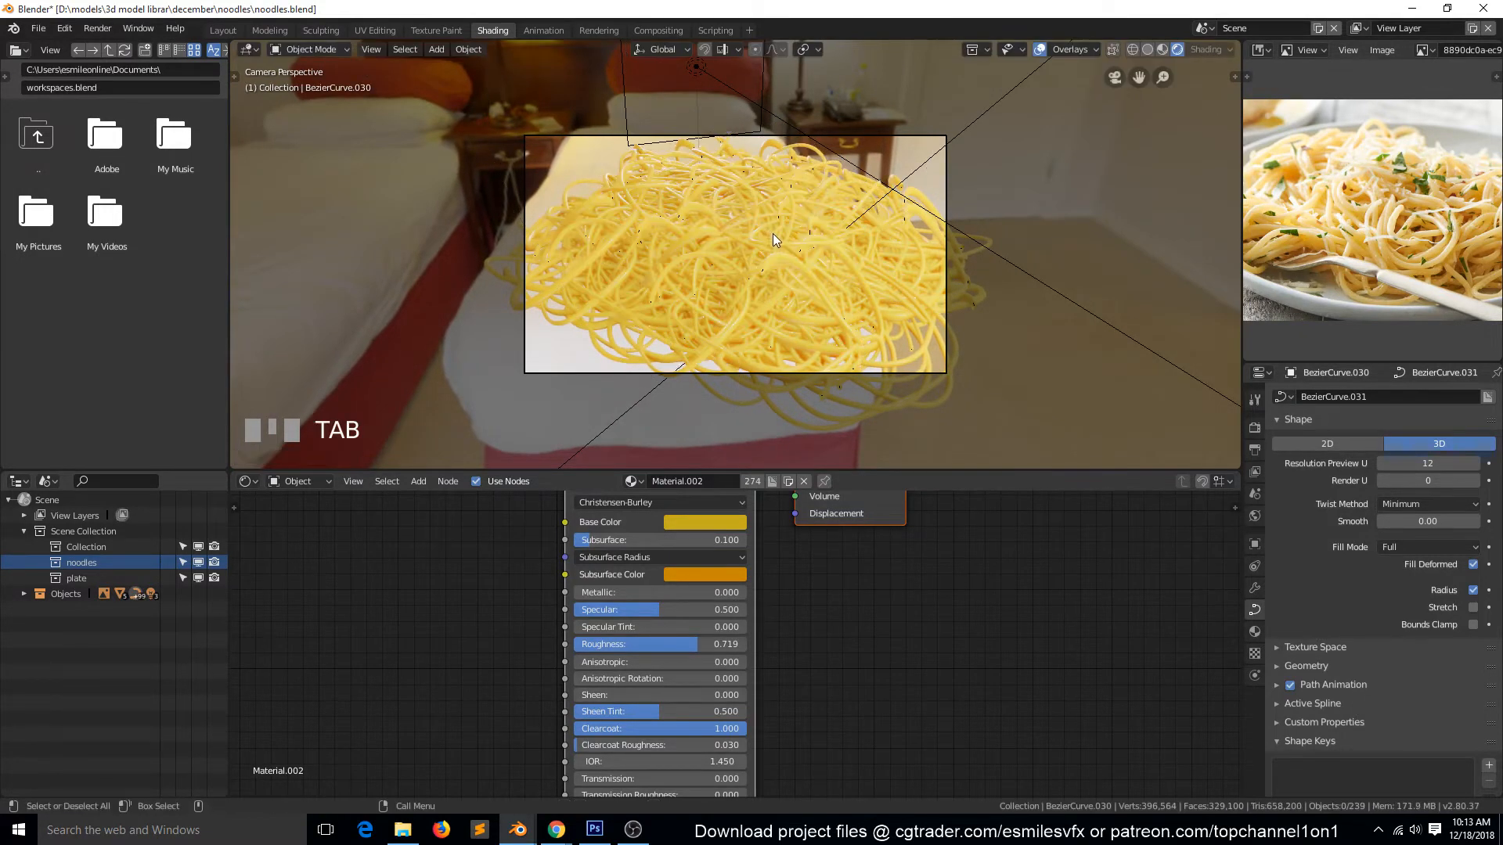
# - Unhide the plate, deselect everything, and save the file
pyautogui.hotkey('alt', 'h')
pyautogui.press('a')
pyautogui.scroll(2, 778, 238)
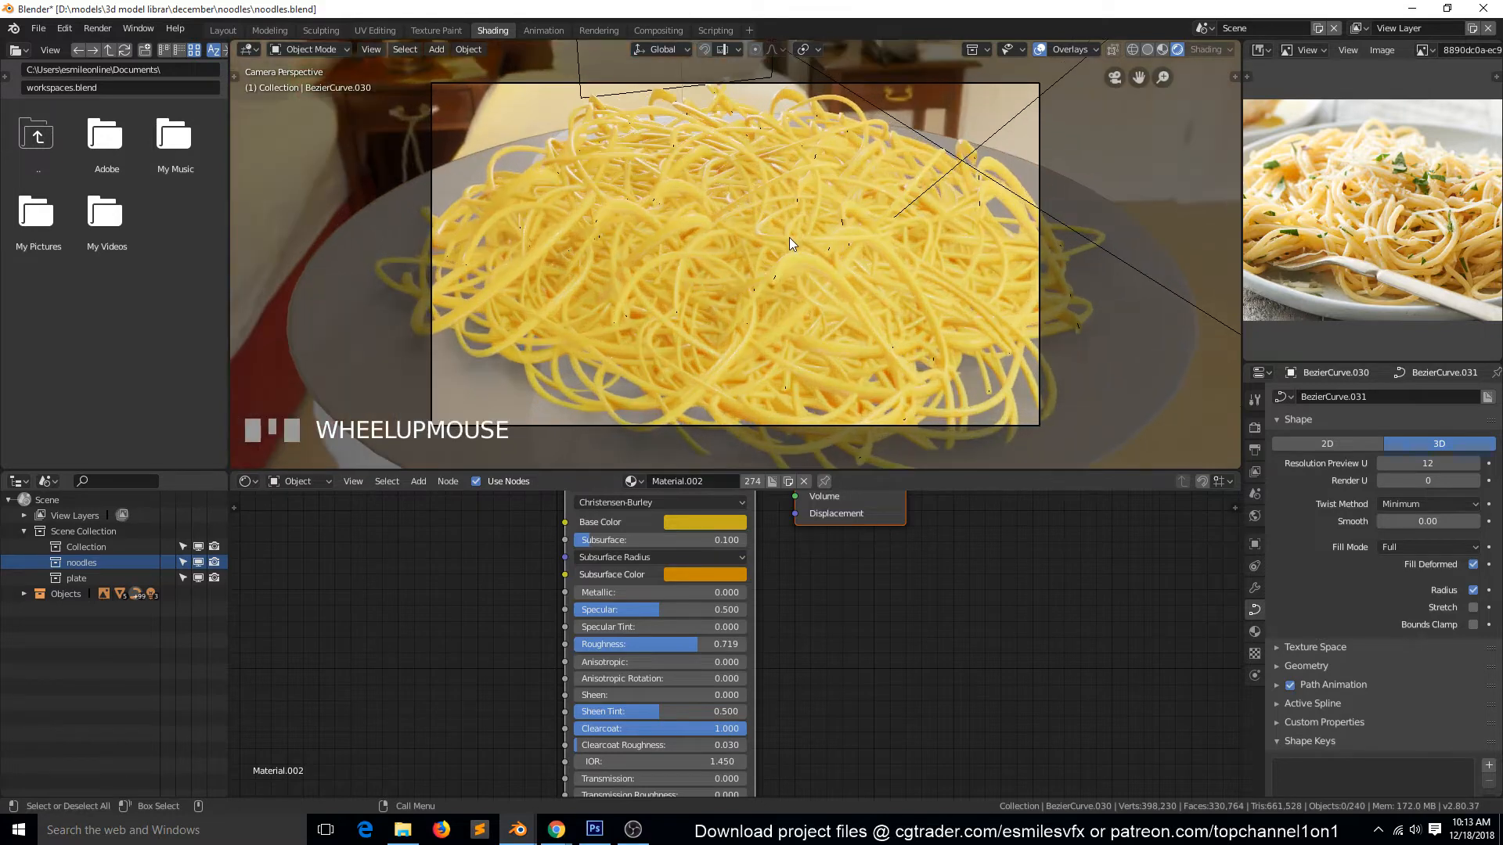
pyautogui.hotkey('ctrl', 's')
pyautogui.scroll(-2, 820, 282)
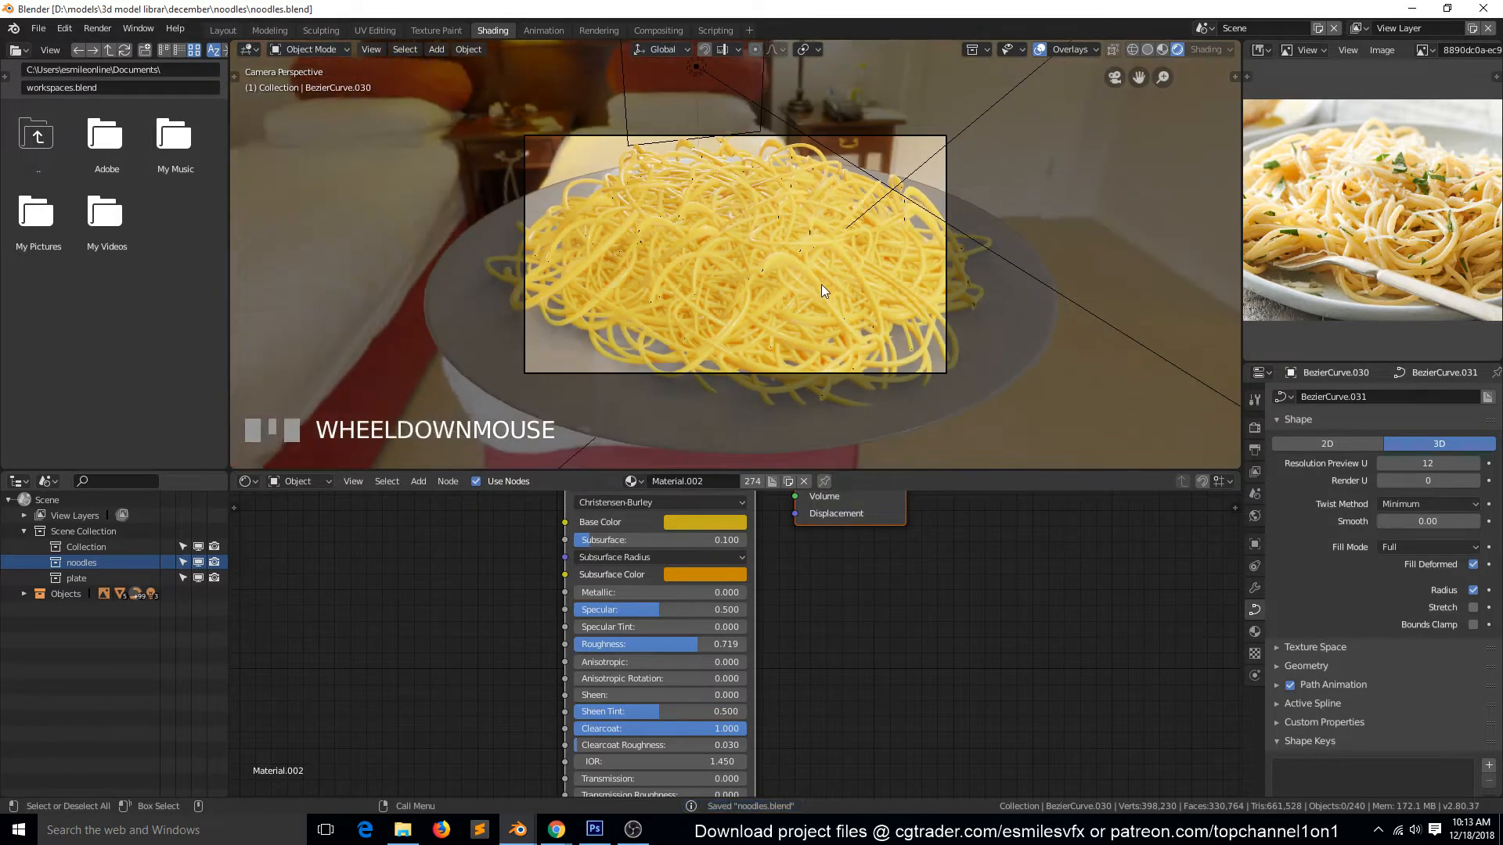
# - Select the camera, move it back until the noodle pile and most of the plate fit the frame, and deselect it
pyautogui.scroll(2, 820, 290)
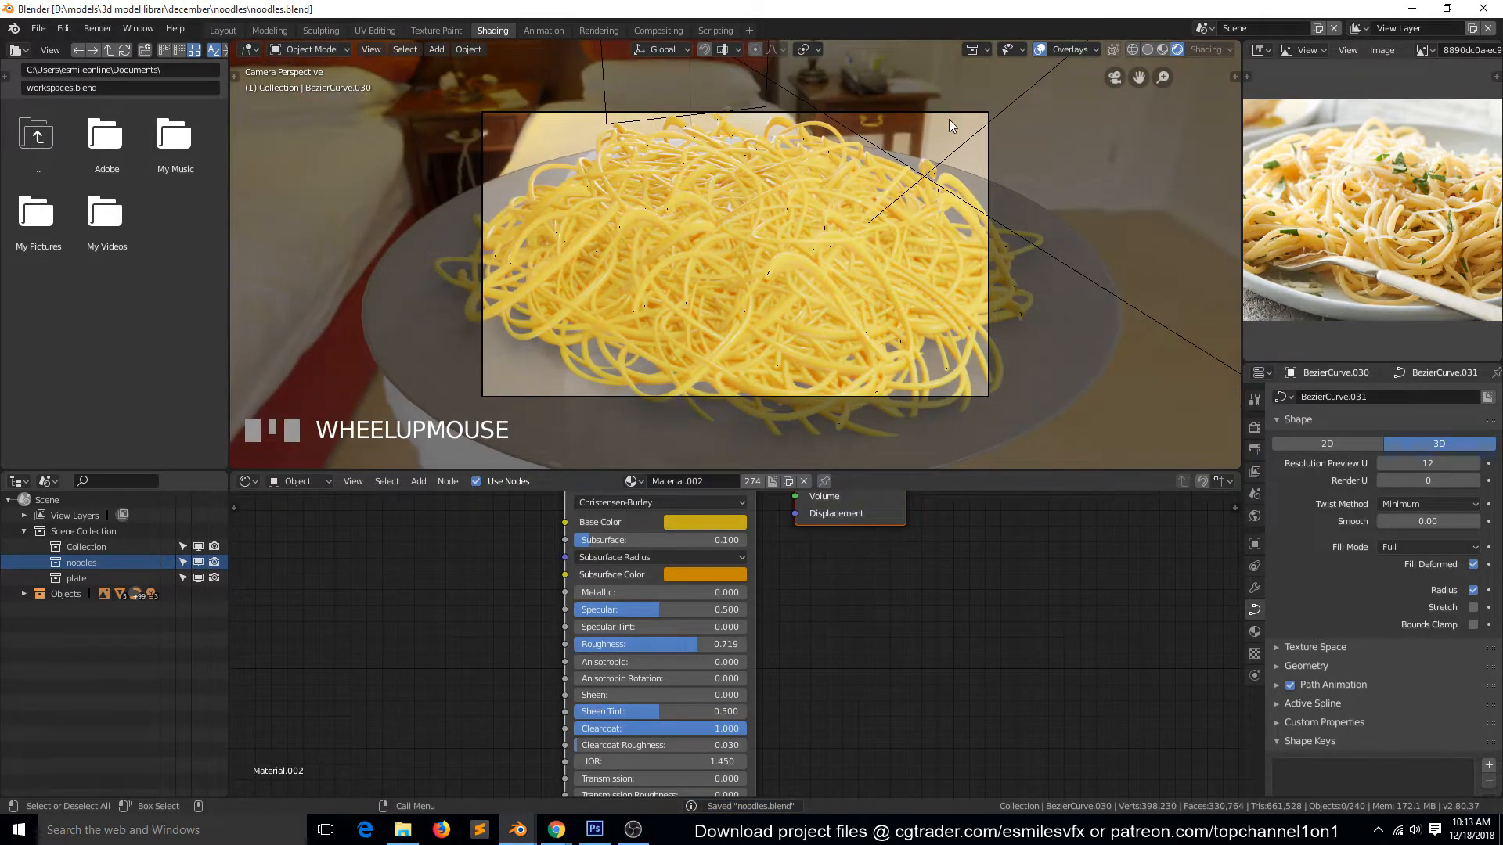
pyautogui.click(948, 121)
pyautogui.press('g')
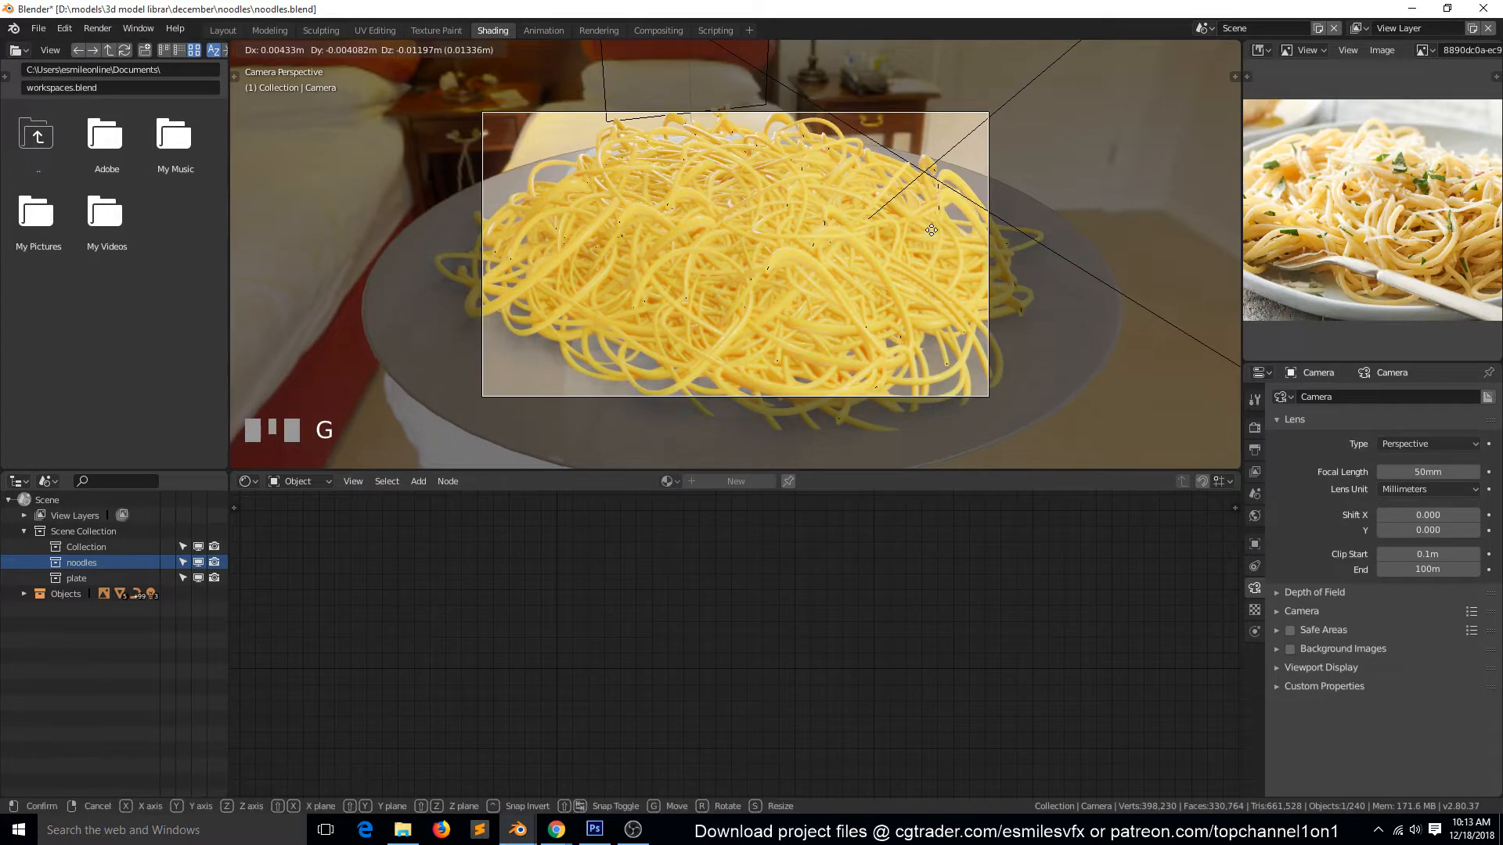
pyautogui.click(925, 288)
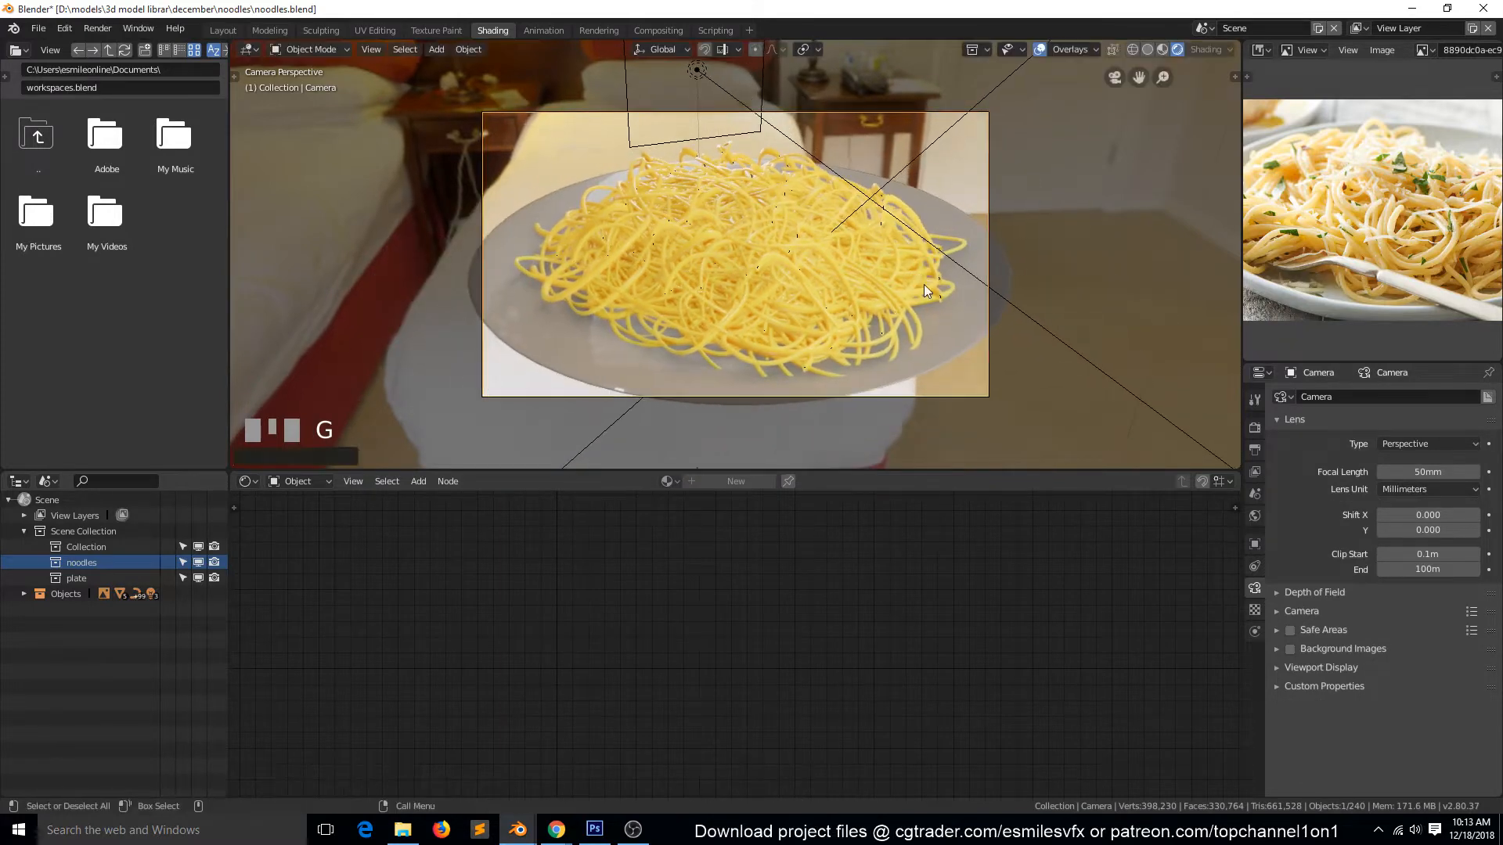
pyautogui.hotkey('alt', 'a')
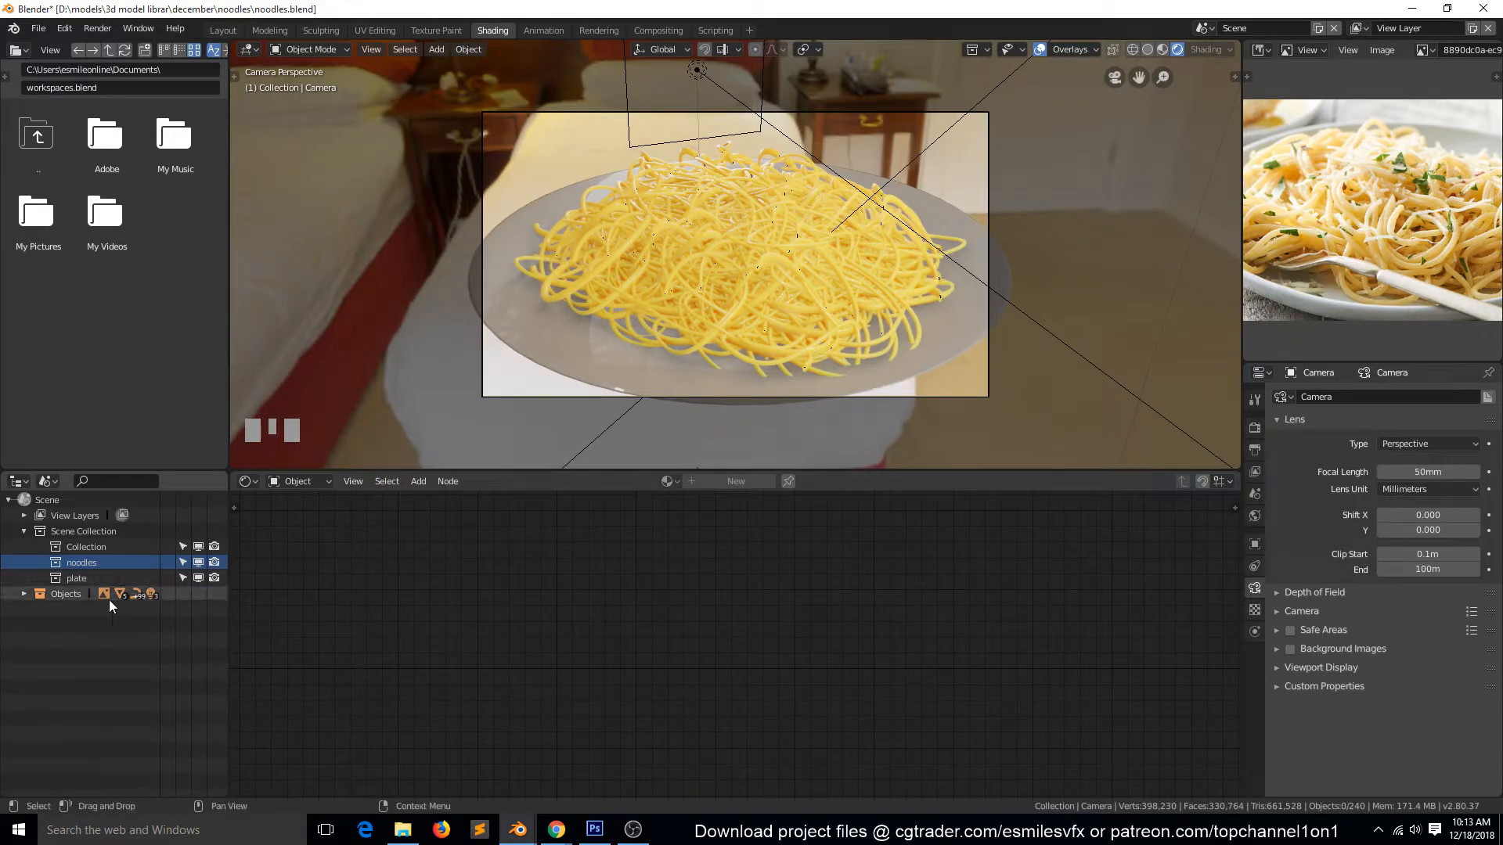
# - Expand the scene's object list and select the plate, noodles and Collection collections in turn to check which objects each contains
pyautogui.click(24, 594)
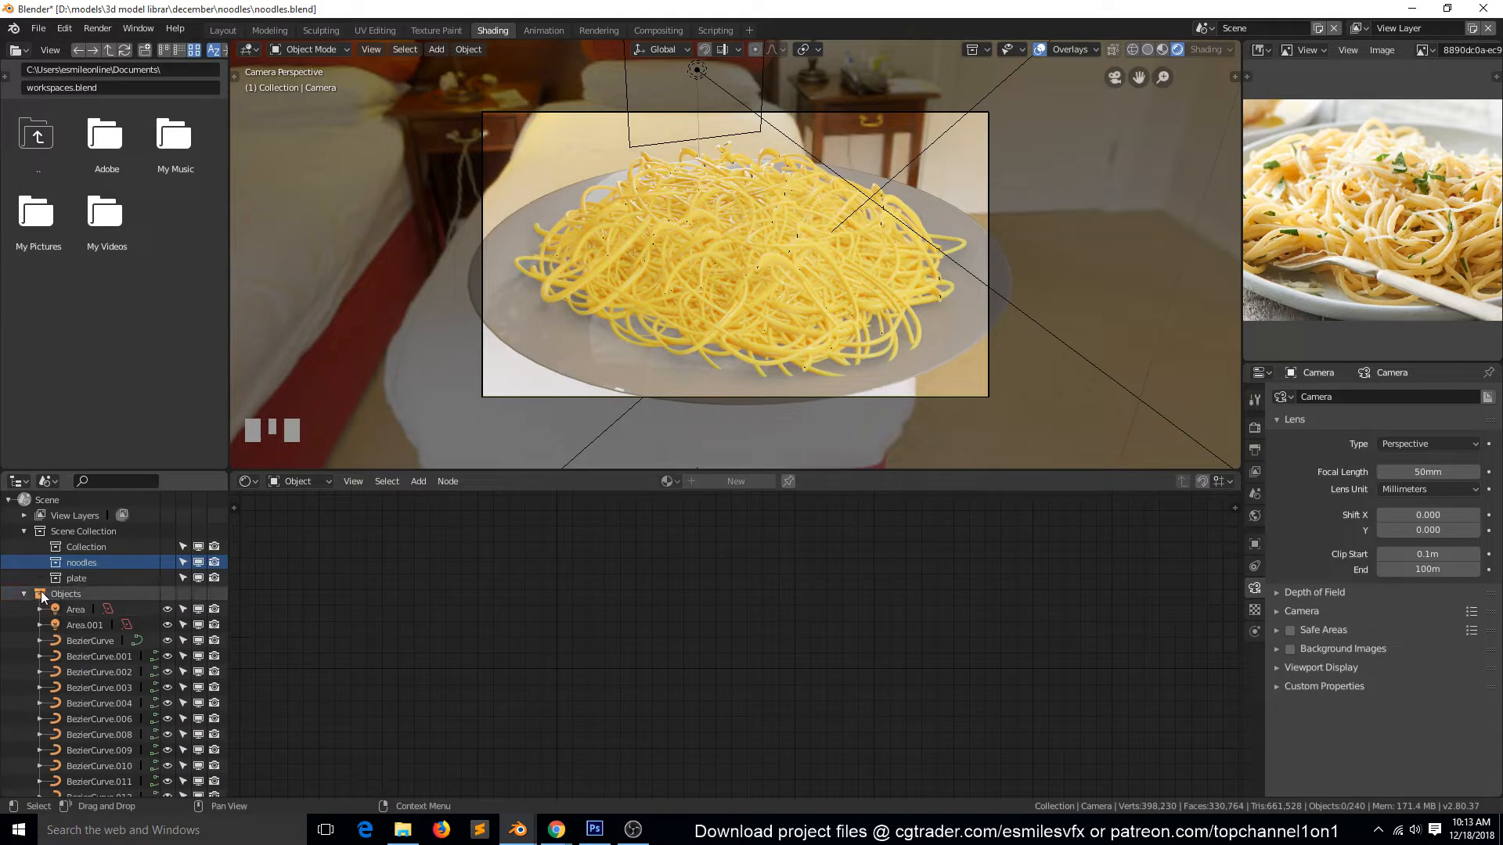
pyautogui.click(24, 594)
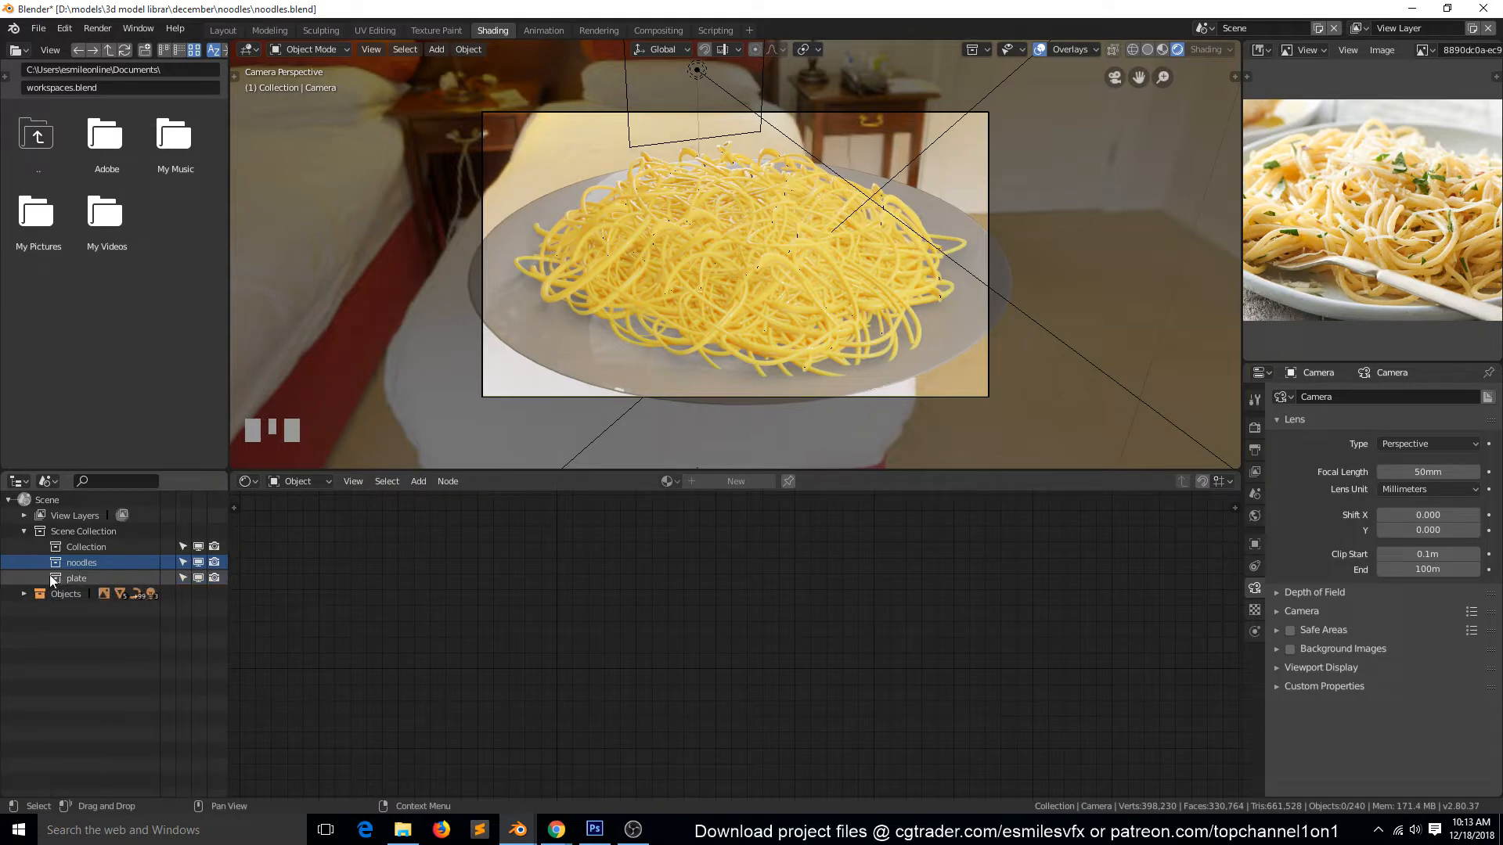
pyautogui.click(69, 577)
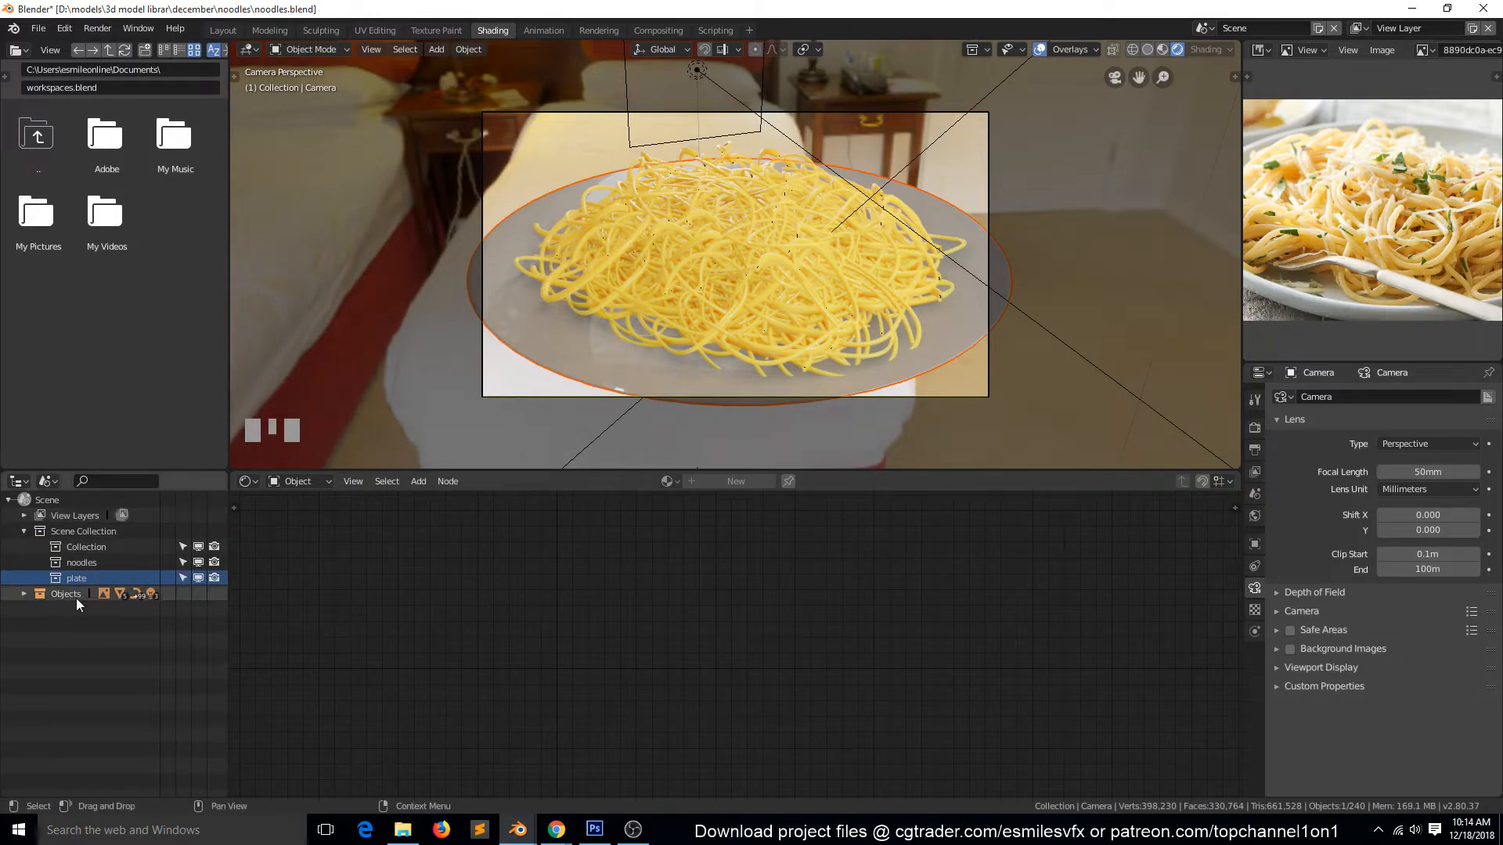
pyautogui.click(23, 595)
pyautogui.scroll(-10, 56, 622)
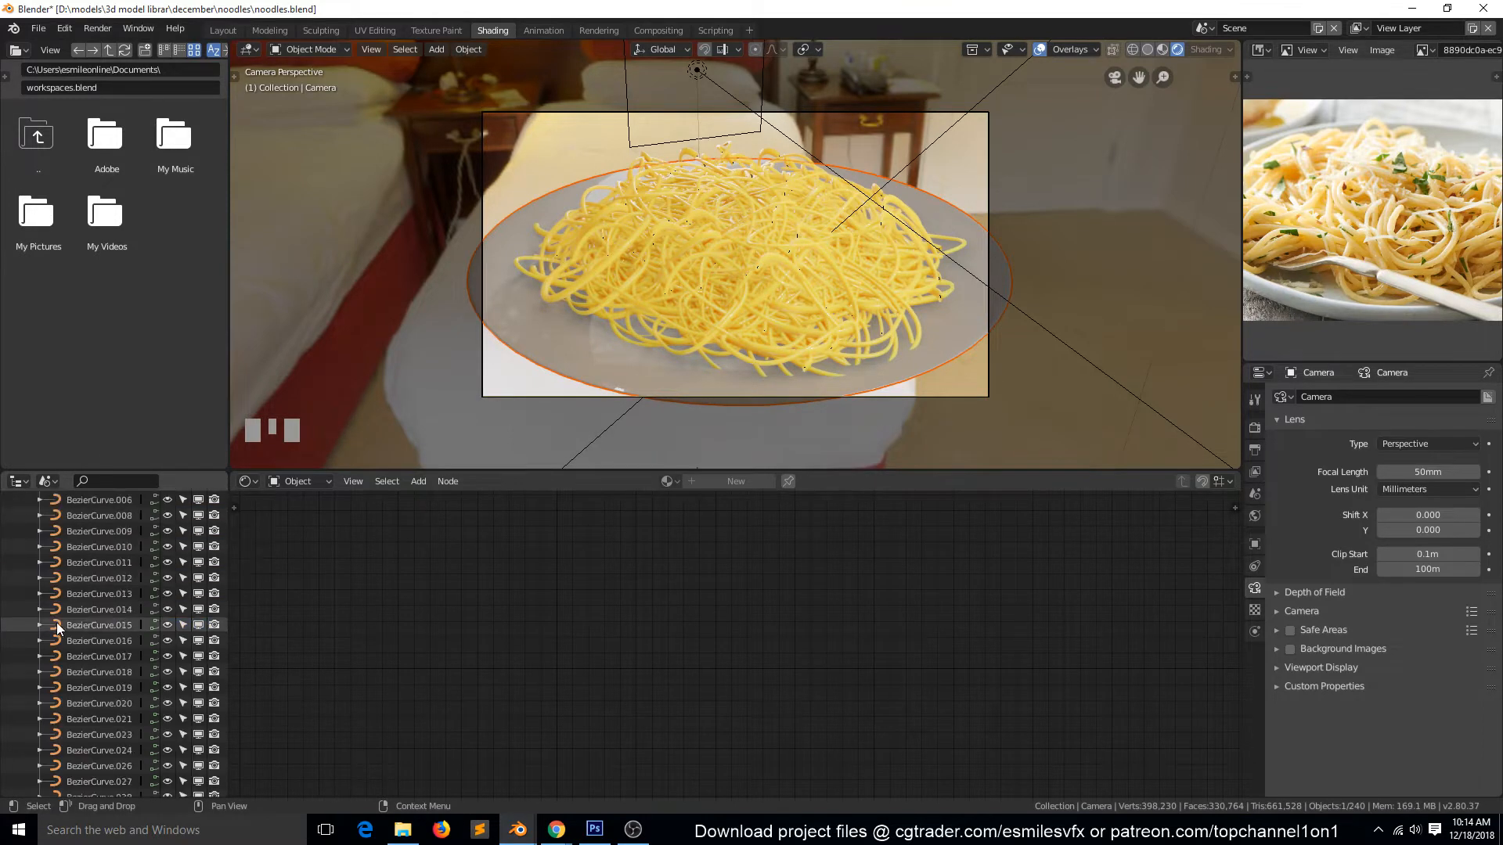
pyautogui.scroll(10, 69, 616)
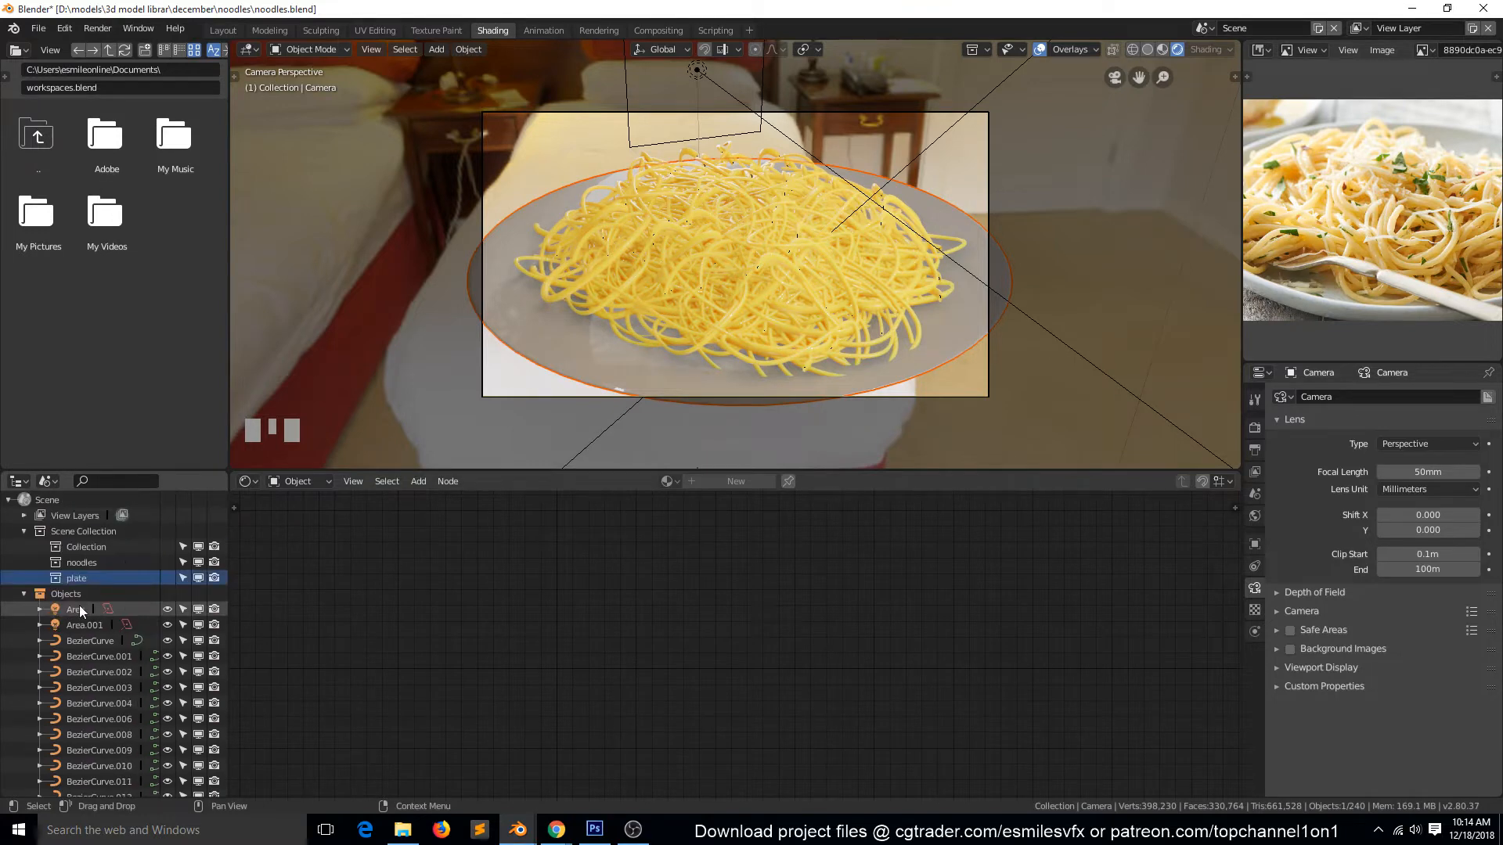
pyautogui.click(59, 576)
pyautogui.click(60, 563)
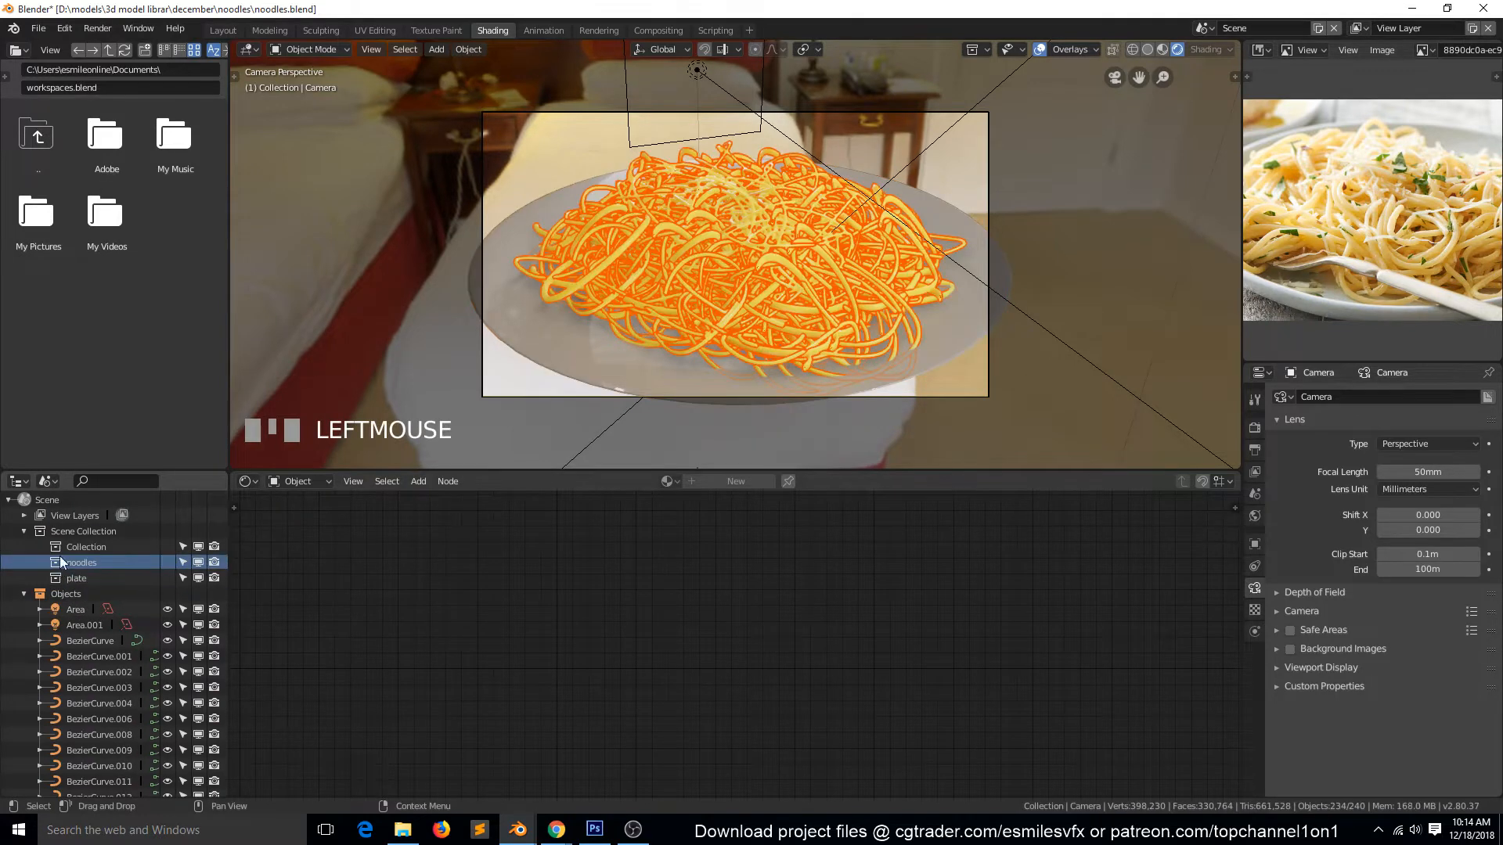
pyautogui.click(60, 548)
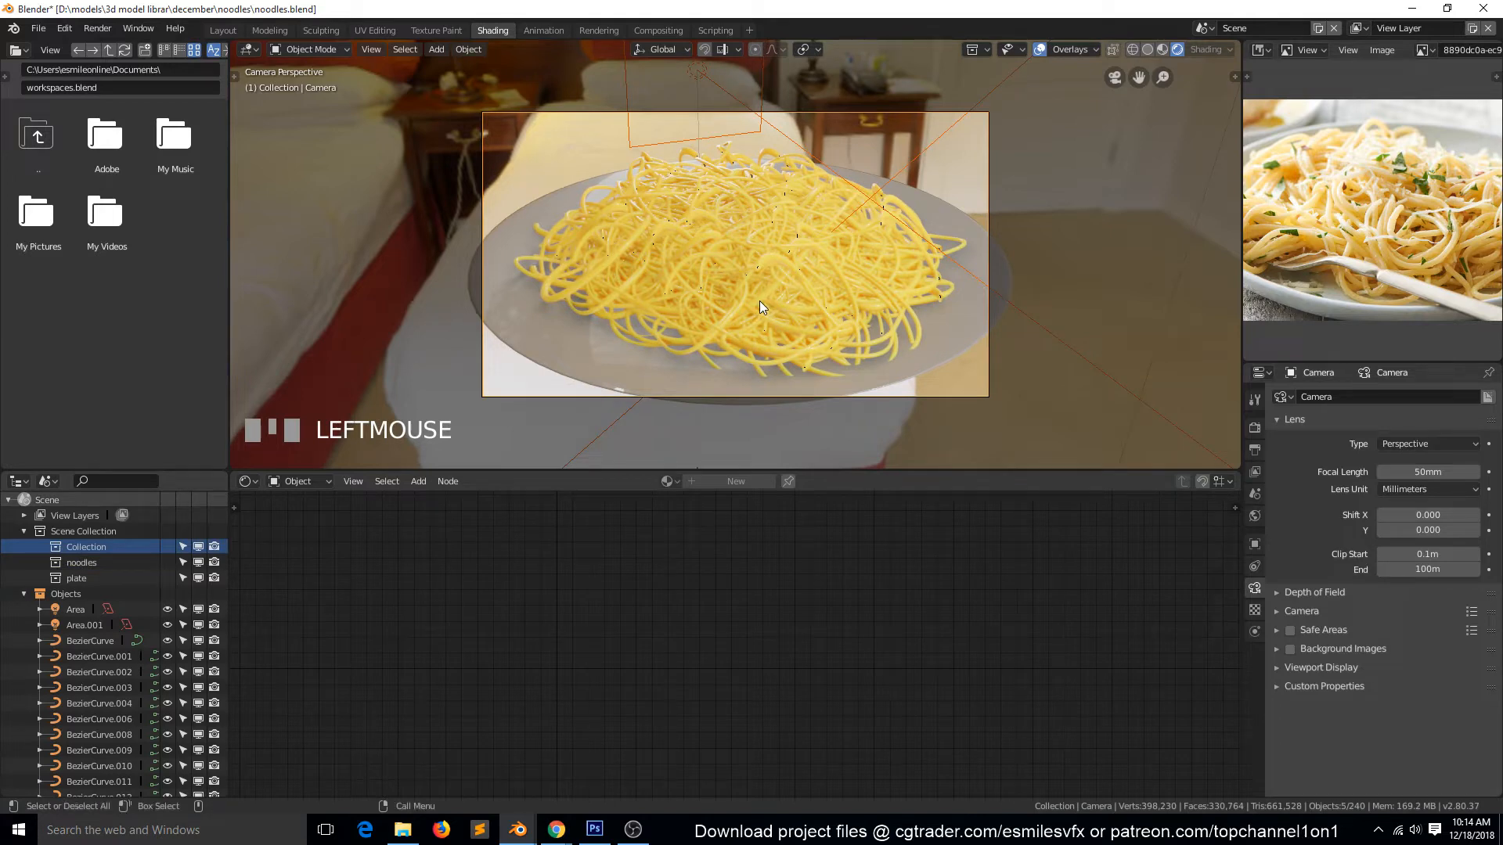
# - Return to the camera view, save the file, and select the objects of the noodles collection
pyautogui.press('`')
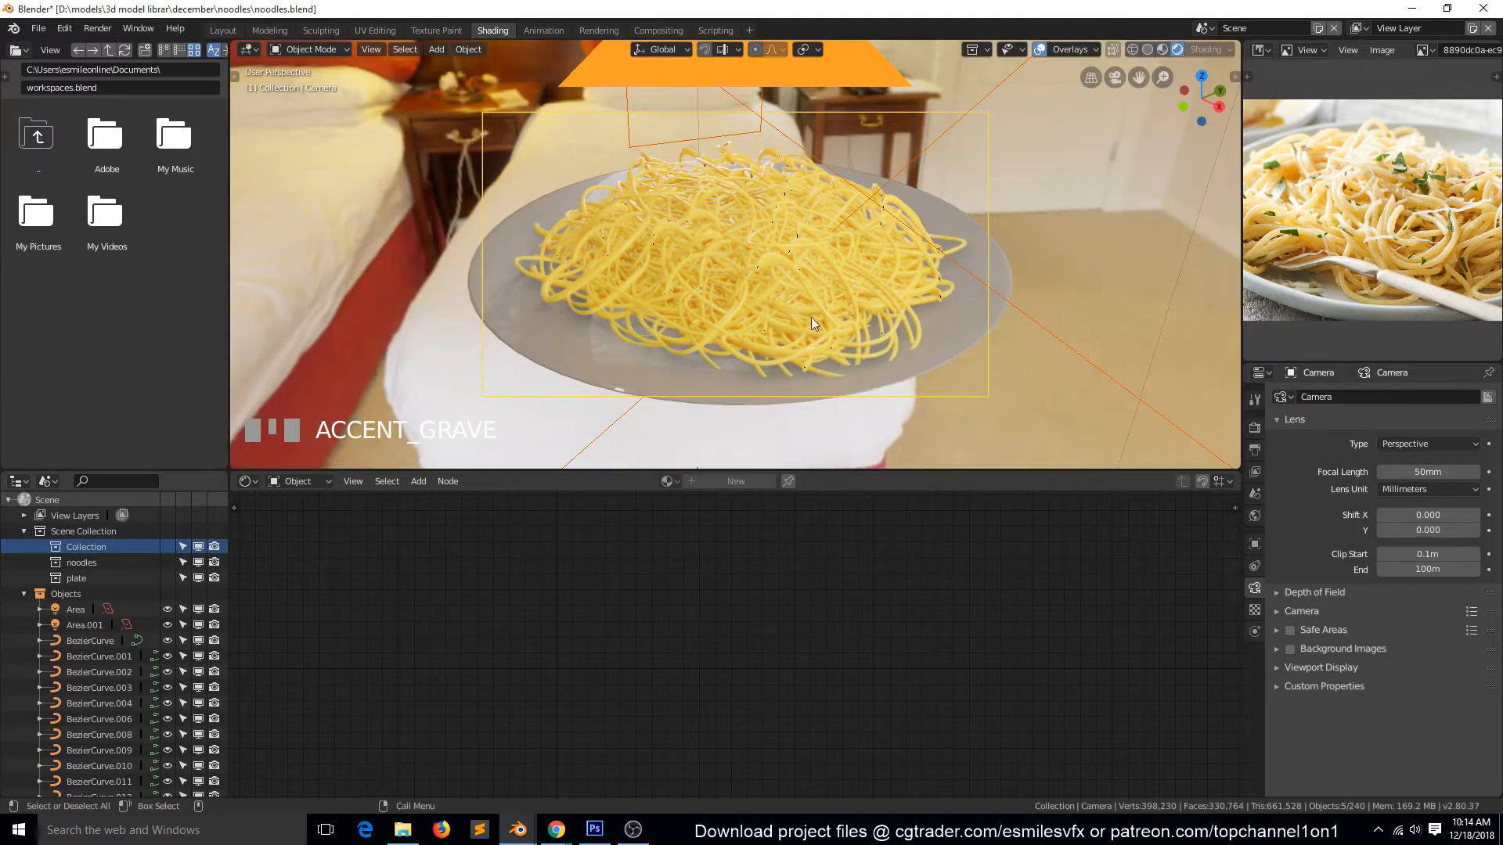
pyautogui.moveTo(899, 358); pyautogui.dragTo(911, 357, button='middle')
pyautogui.press('KP_0')
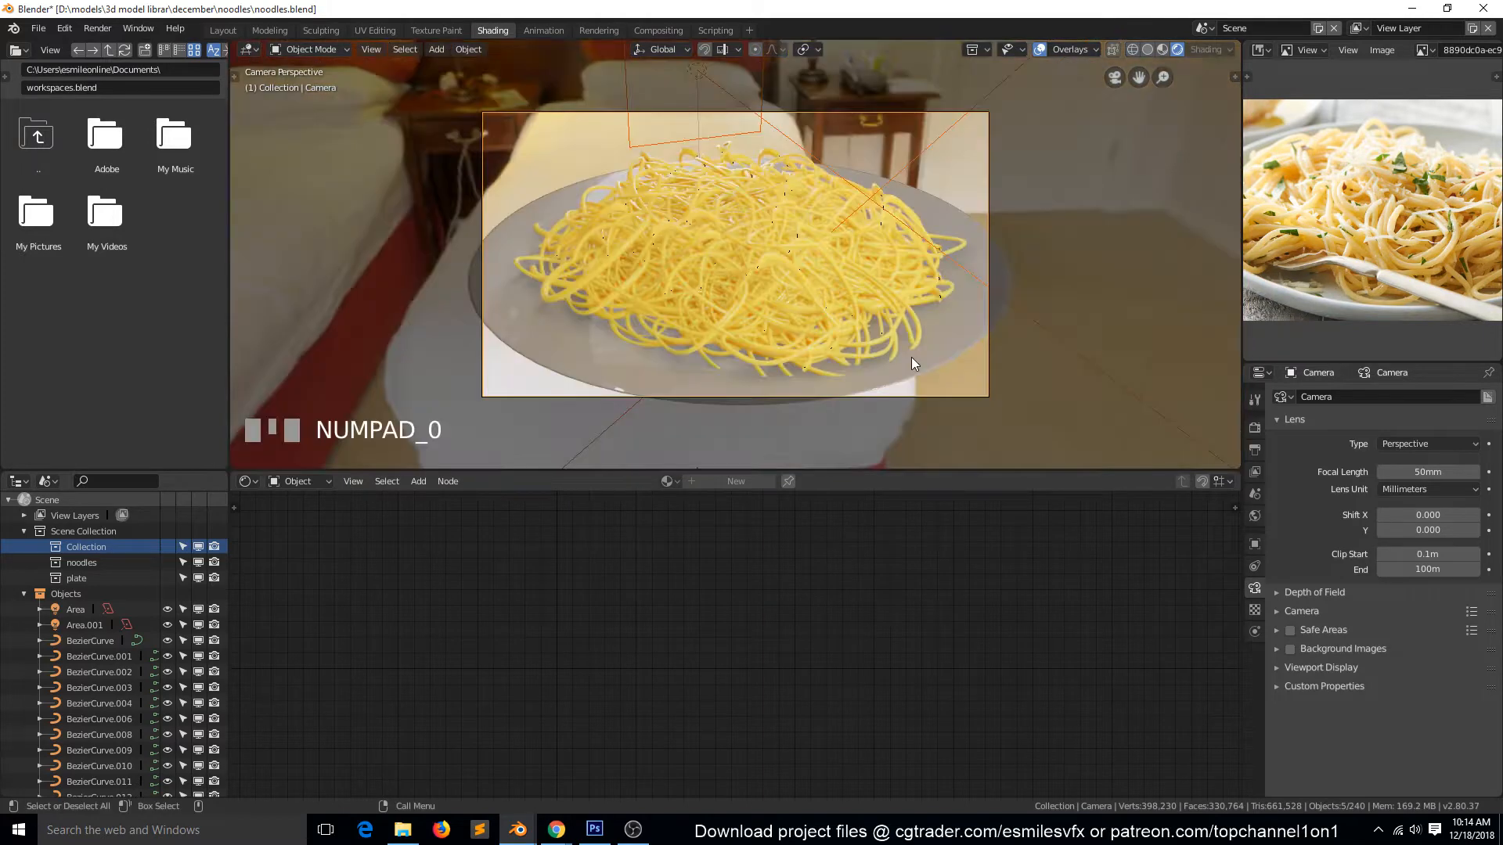
pyautogui.hotkey('ctrl', 's')
pyautogui.click(67, 578)
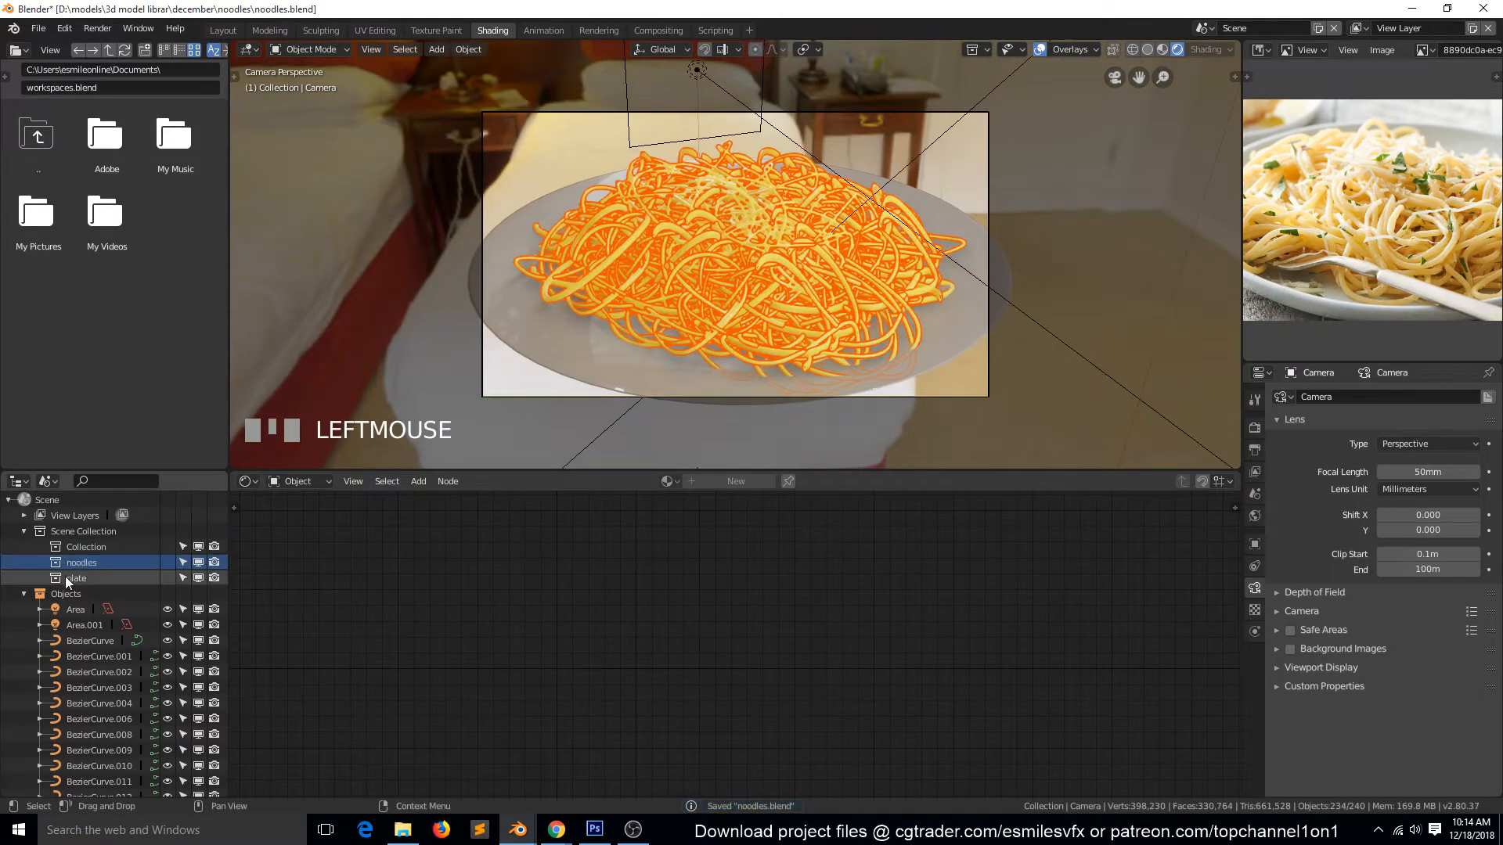
# - Select the noodles collection in the outliner and save the file
pyautogui.click(79, 562)
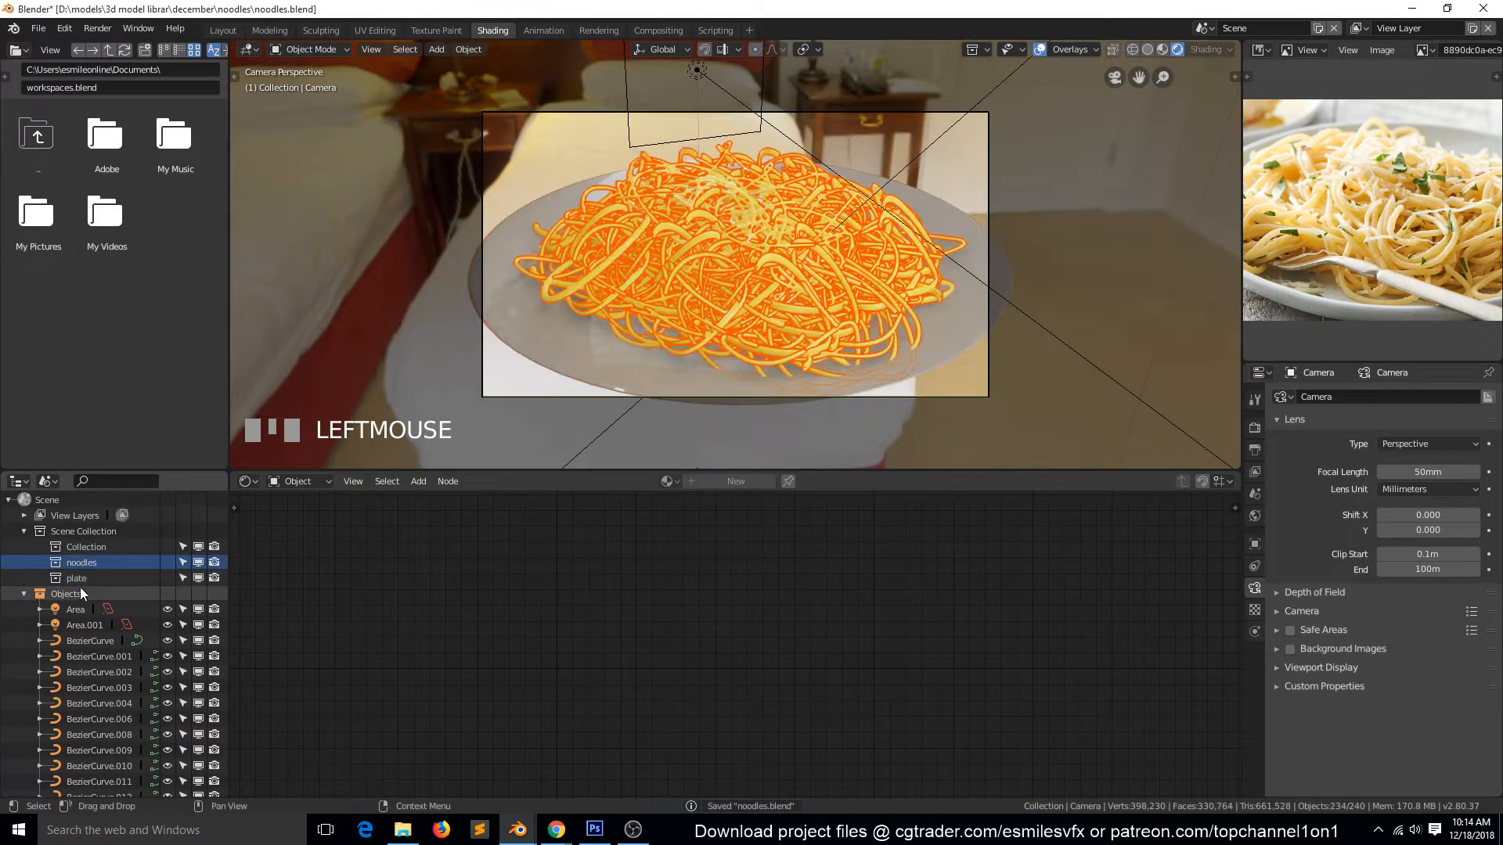
pyautogui.hotkey('ctrl', 's')
# - Select the camera, circle, empty, light and plane objects listed after the noodle curves in the outliner
pyautogui.scroll(-10, 86, 594)
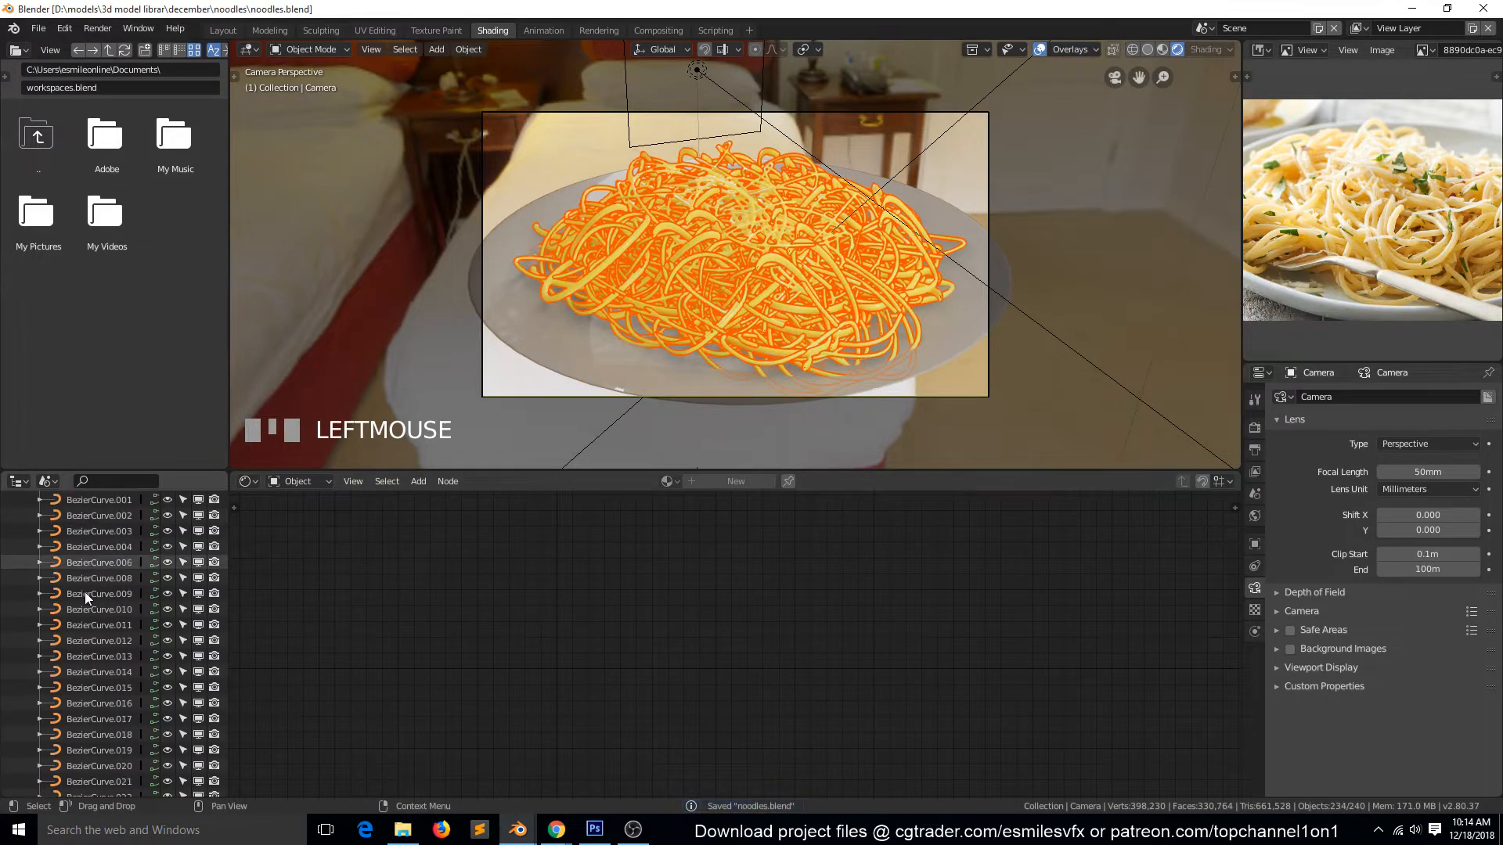
pyautogui.scroll(-20, 87, 595)
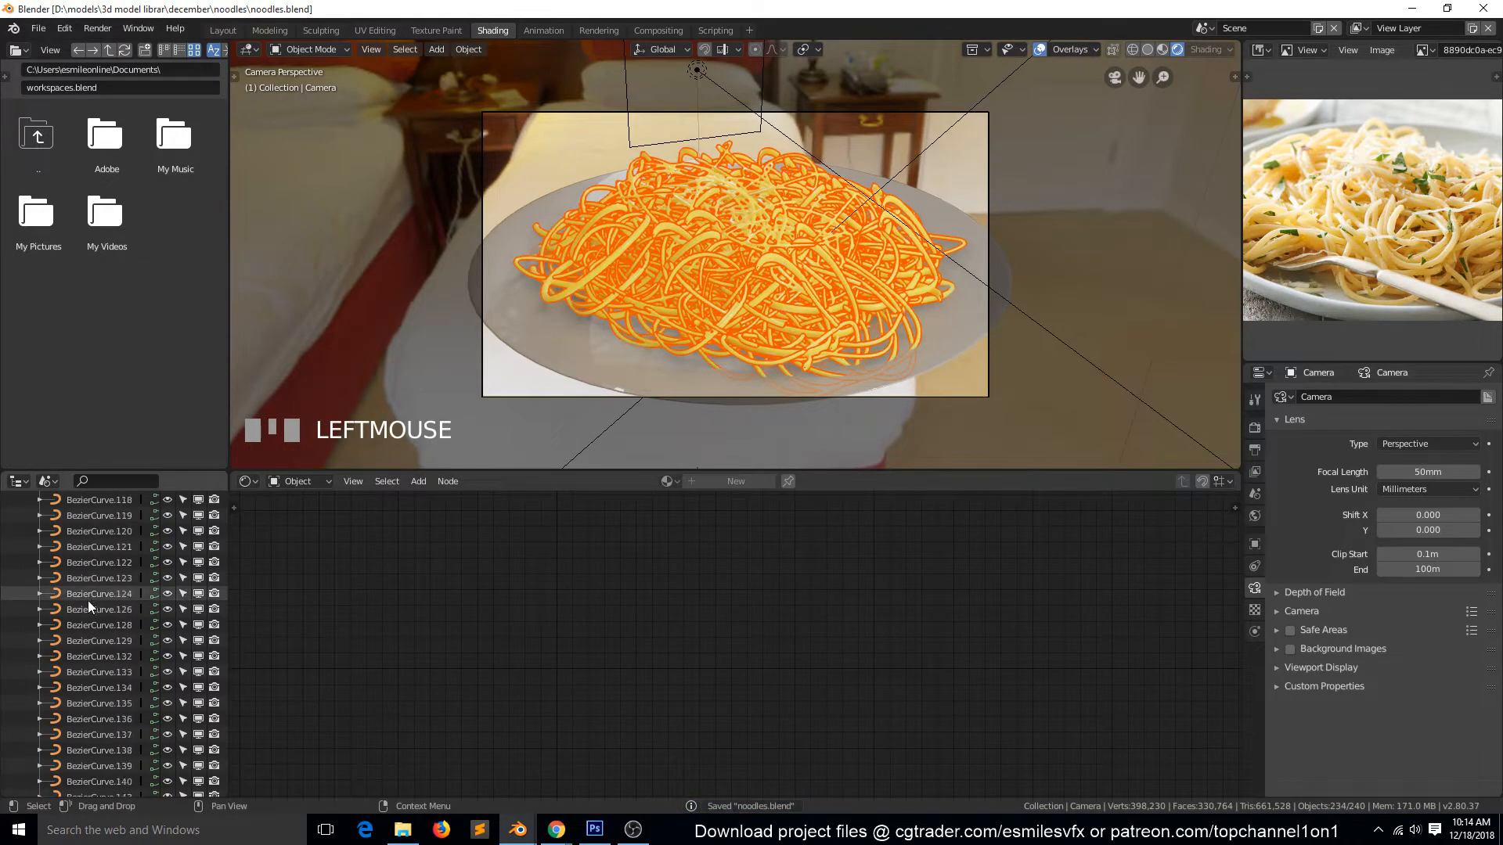
pyautogui.scroll(-20, 88, 603)
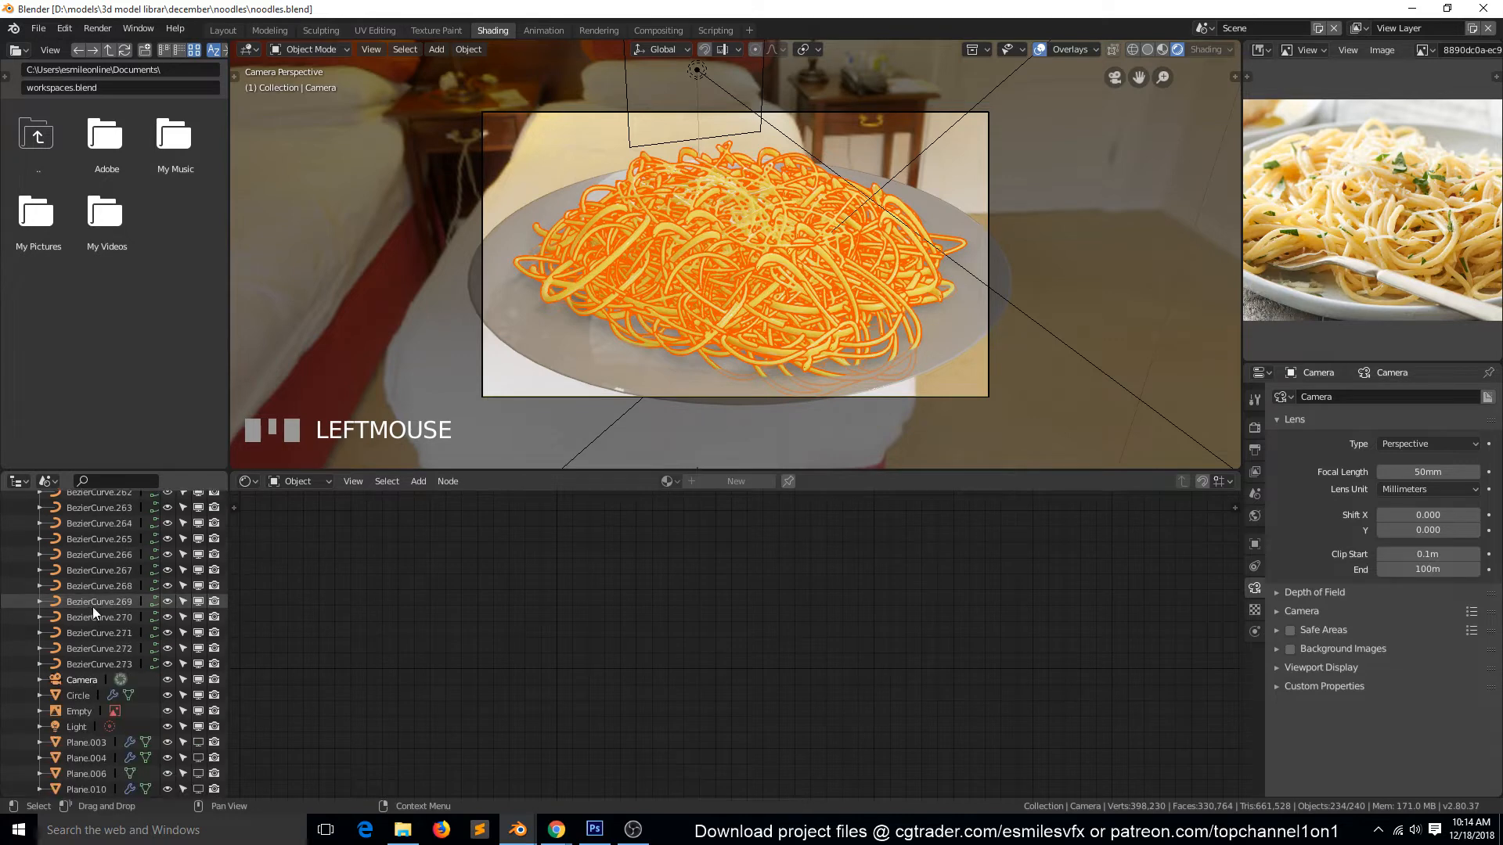
pyautogui.click(82, 681)
pyautogui.click(81, 696)
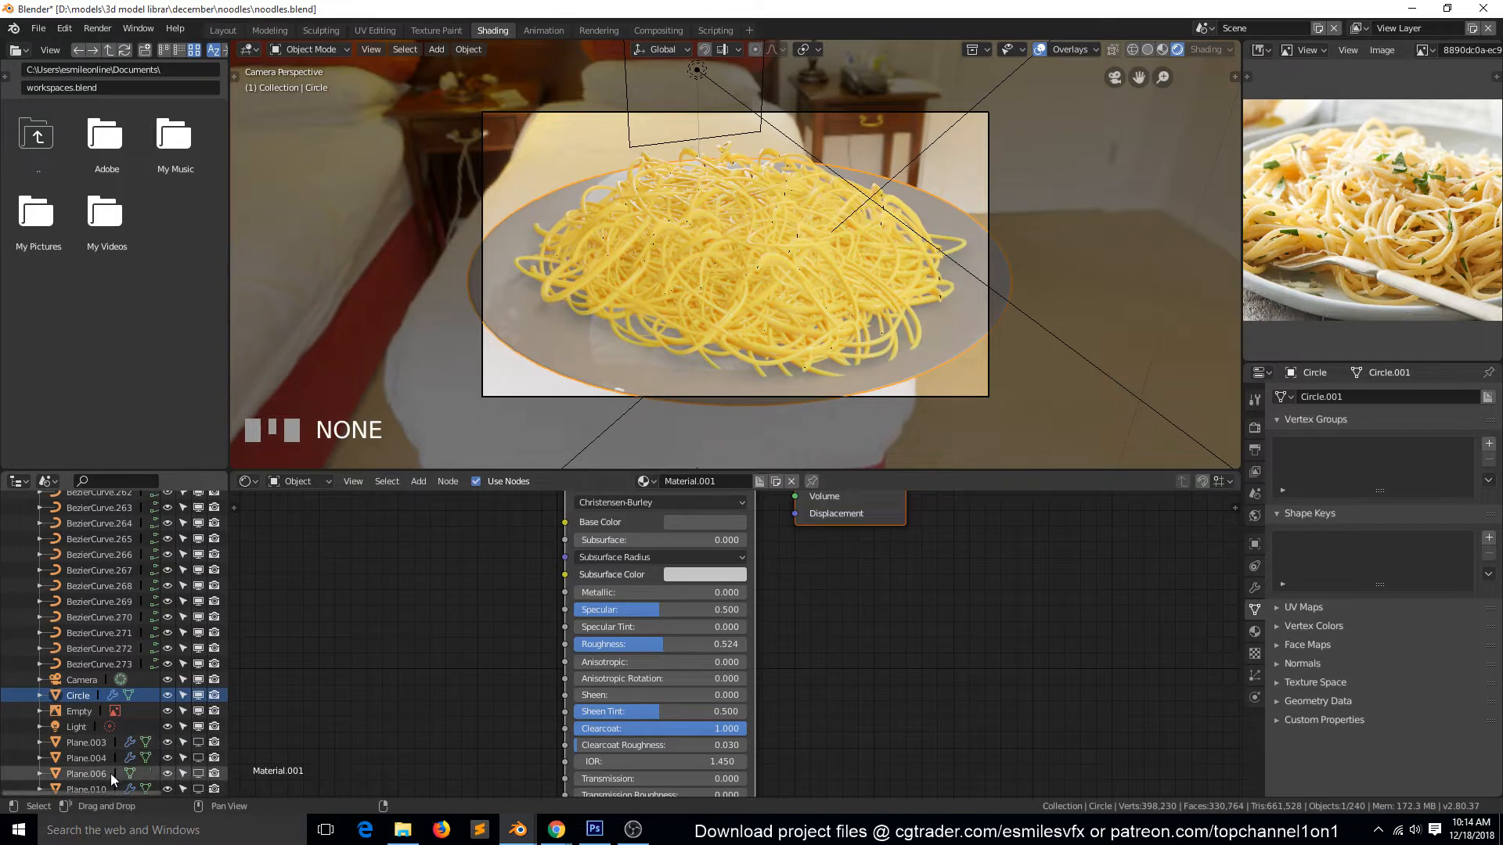
pyautogui.click(88, 682)
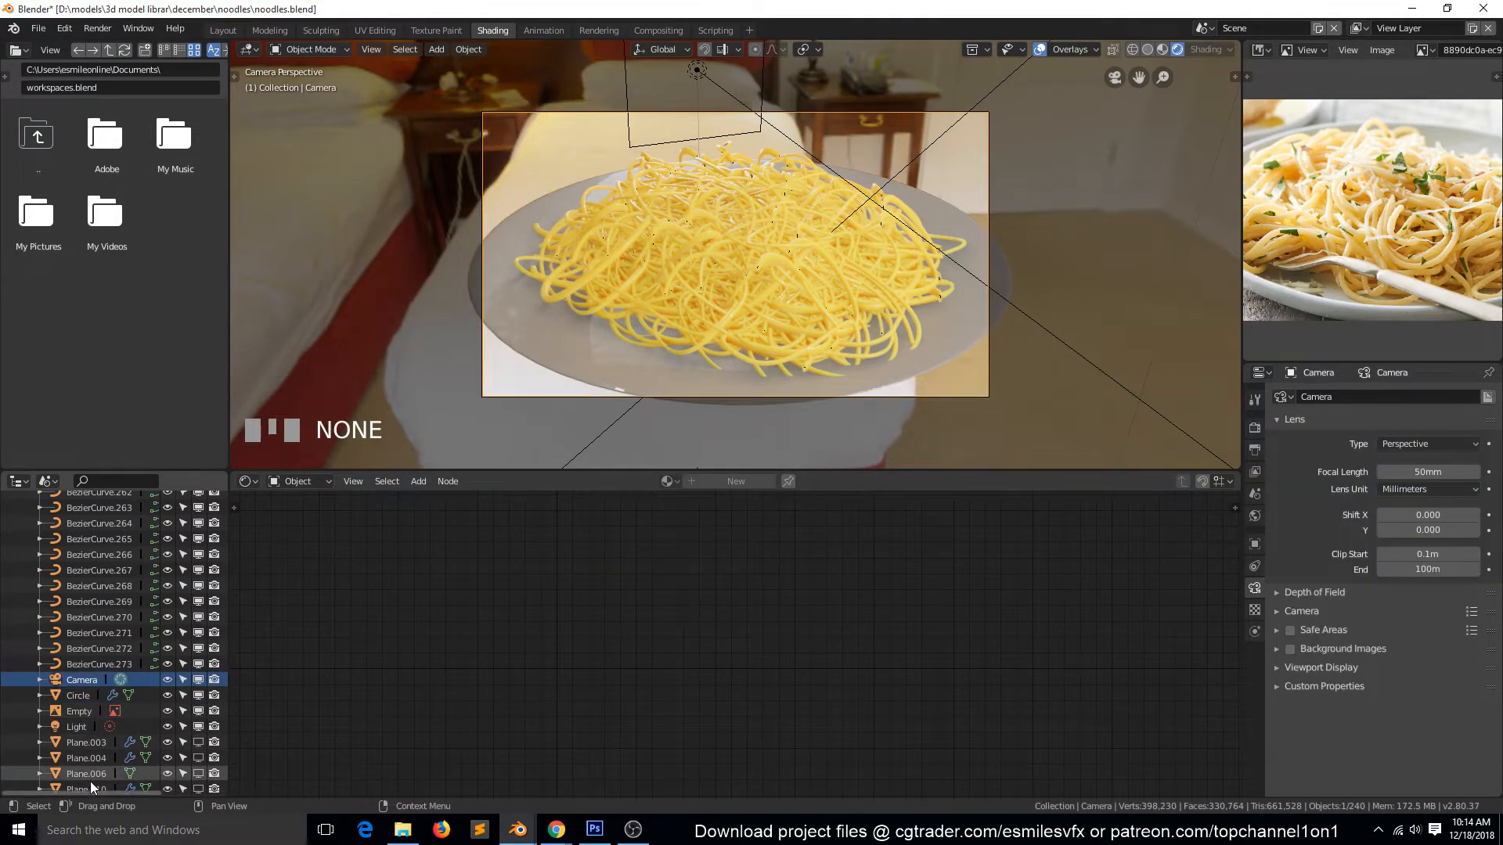
pyautogui.keyDown('shift'); pyautogui.click(84, 789); pyautogui.keyUp('shift')
pyautogui.keyDown('shift'); pyautogui.click(82, 775); pyautogui.keyUp('shift')
pyautogui.keyDown('shift'); pyautogui.click(82, 759); pyautogui.keyUp('shift')
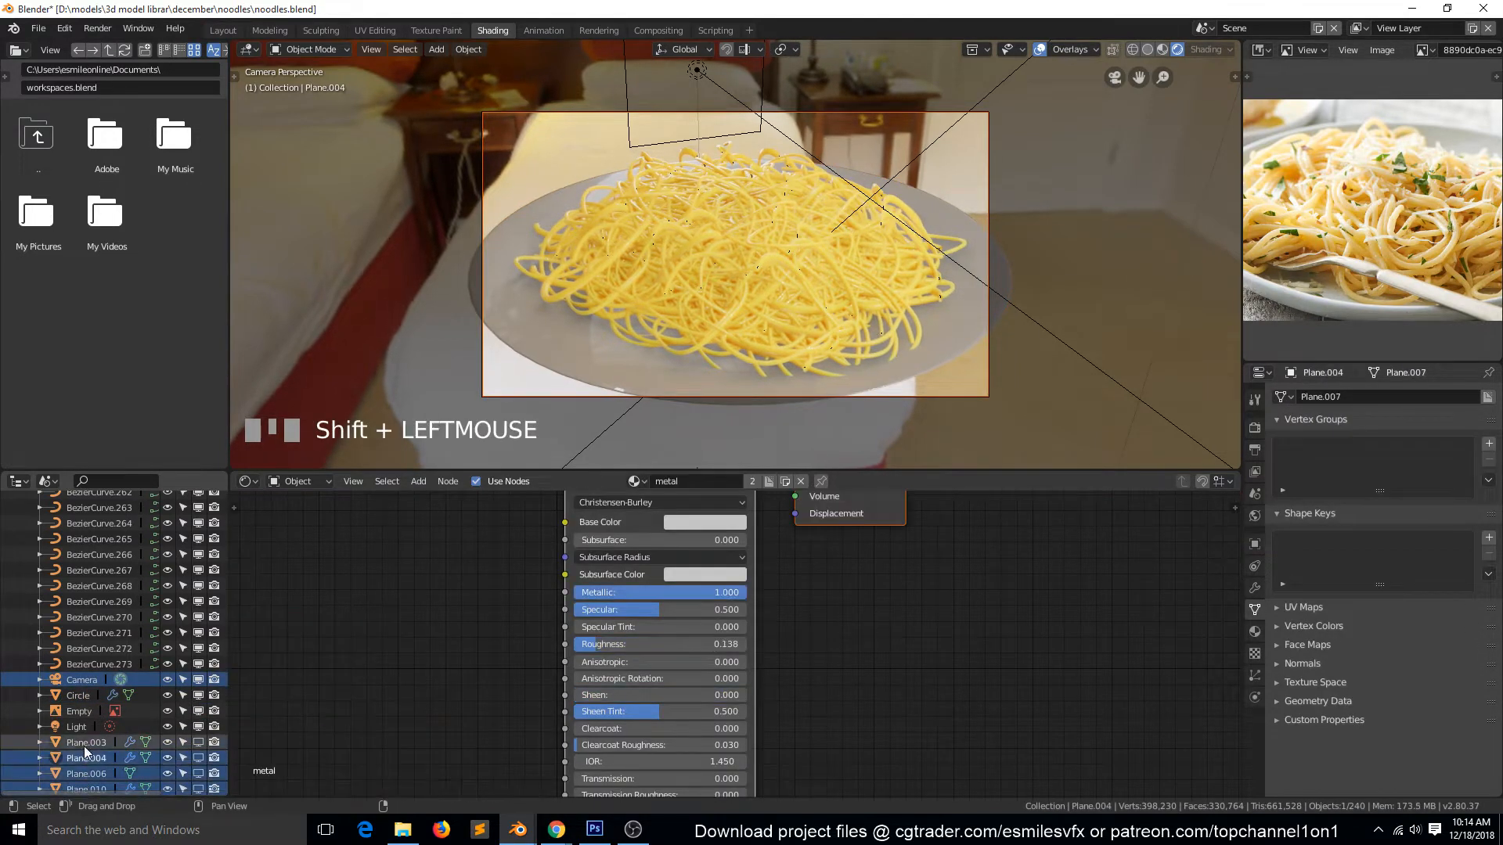
pyautogui.keyDown('shift'); pyautogui.click(83, 743); pyautogui.keyUp('shift')
pyautogui.keyDown('shift'); pyautogui.click(81, 728); pyautogui.keyUp('shift')
pyautogui.keyDown('shift'); pyautogui.click(76, 709); pyautogui.keyUp('shift')
pyautogui.keyDown('shift'); pyautogui.click(78, 694); pyautogui.keyUp('shift')
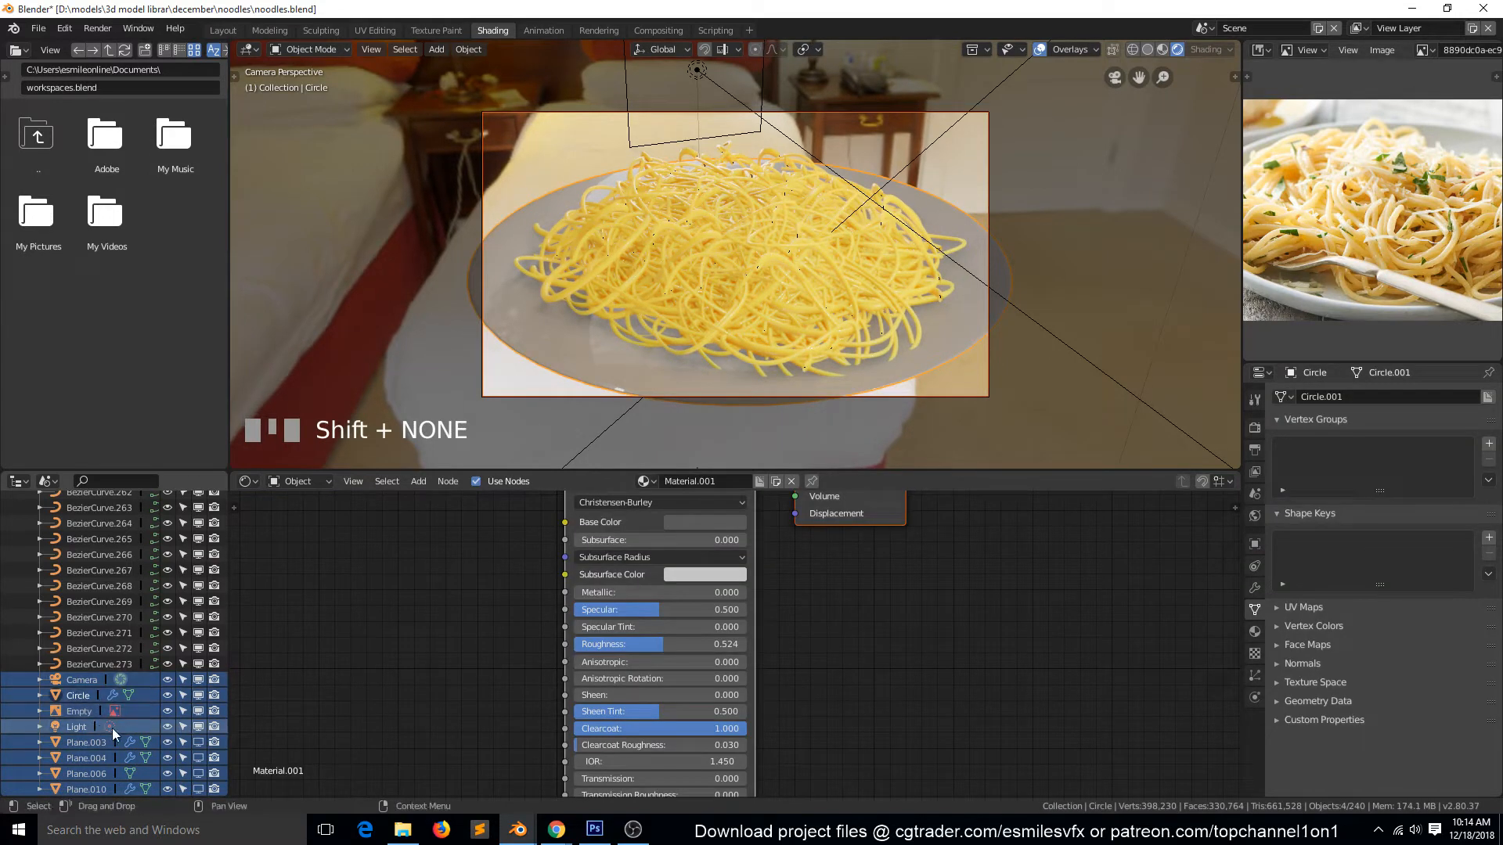
# - Maximize the outliner so it fills the whole window
pyautogui.scroll(3, 105, 704)
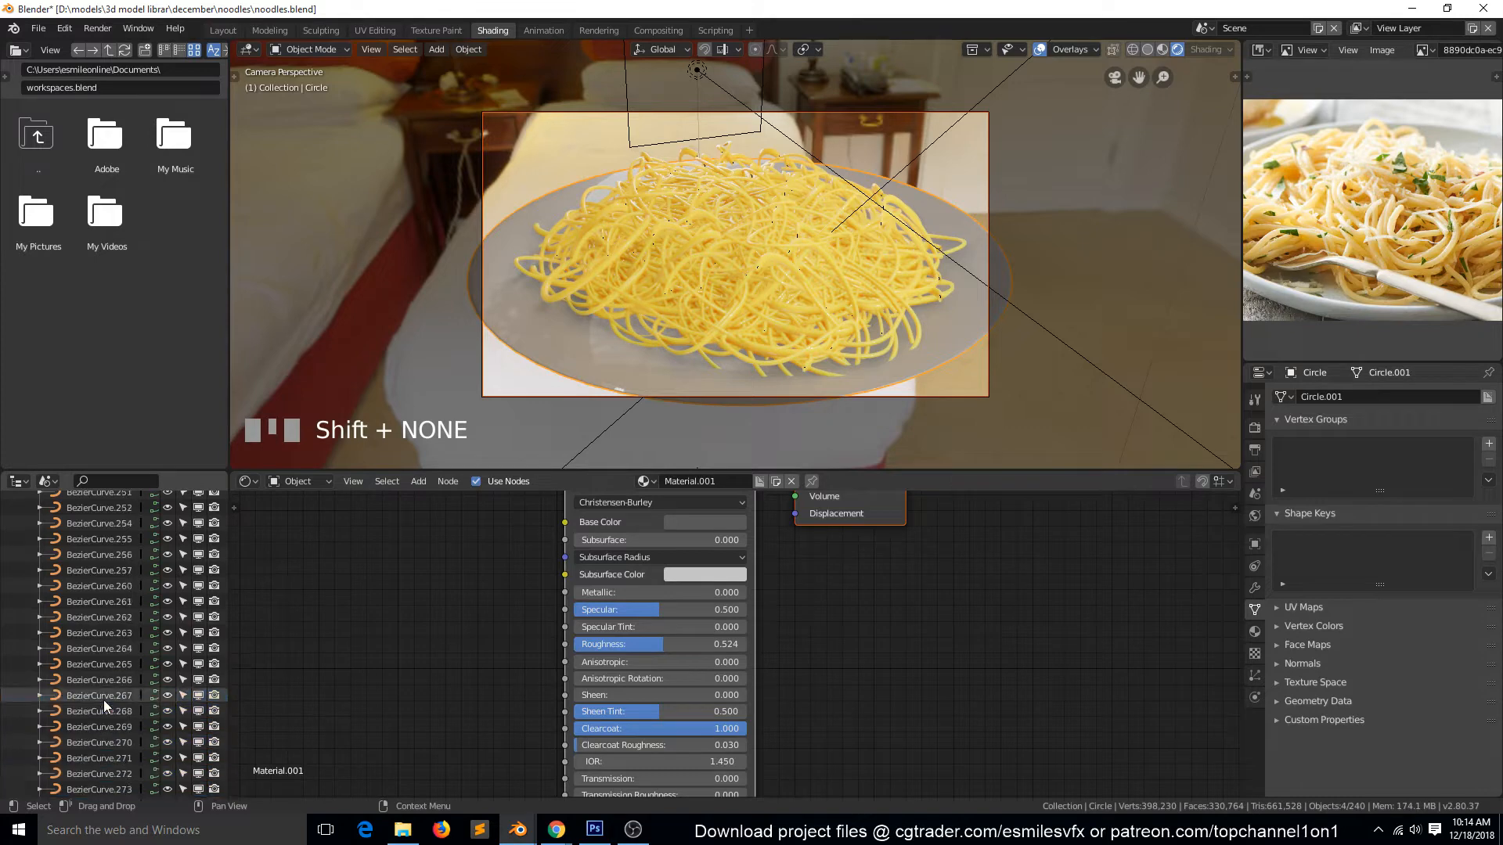
pyautogui.scroll(1, 106, 699)
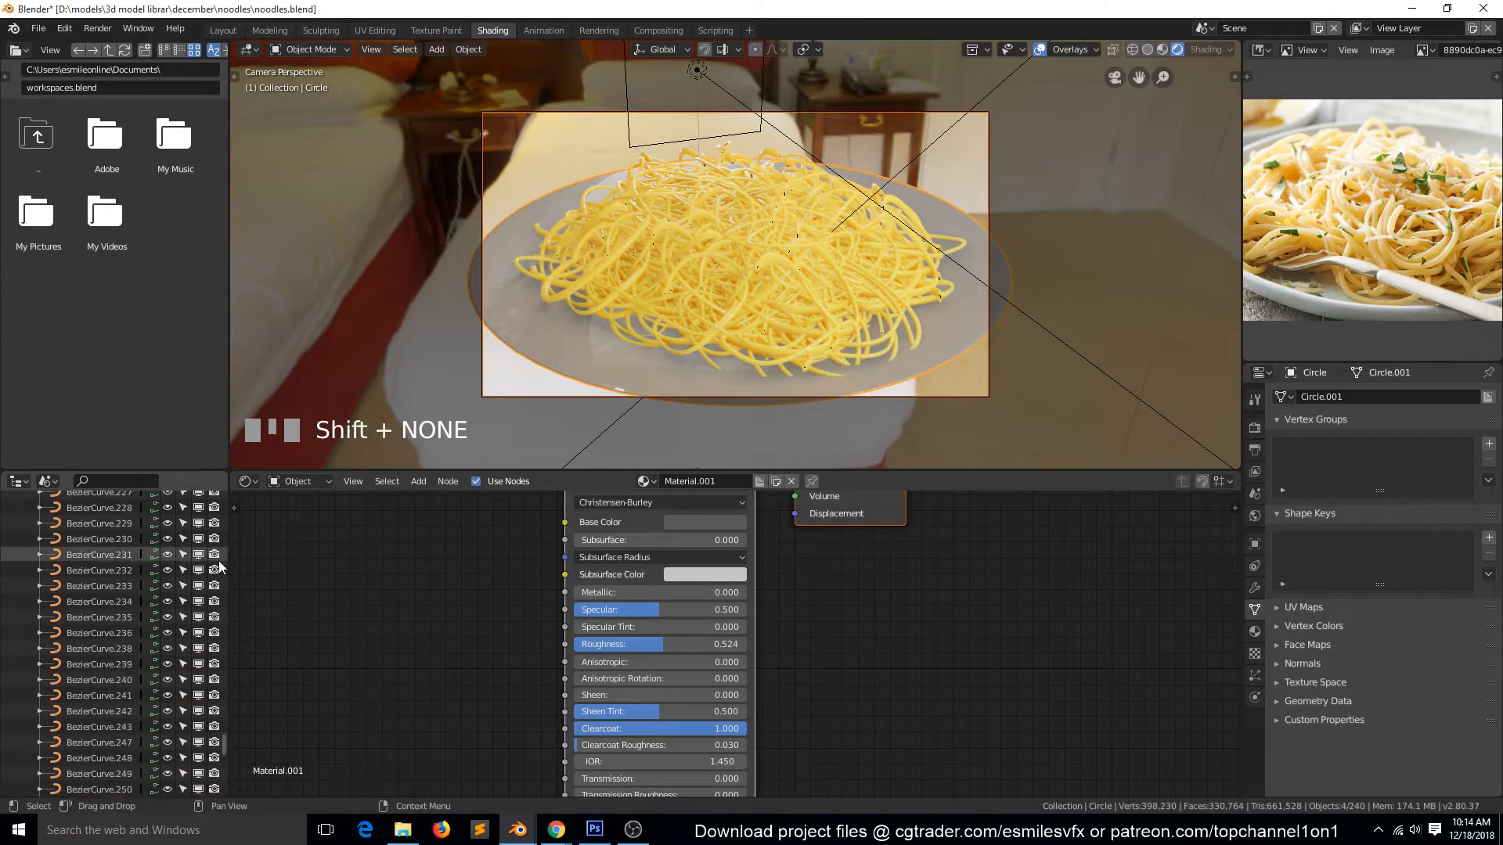
pyautogui.hotkey('ctrl', 'space')
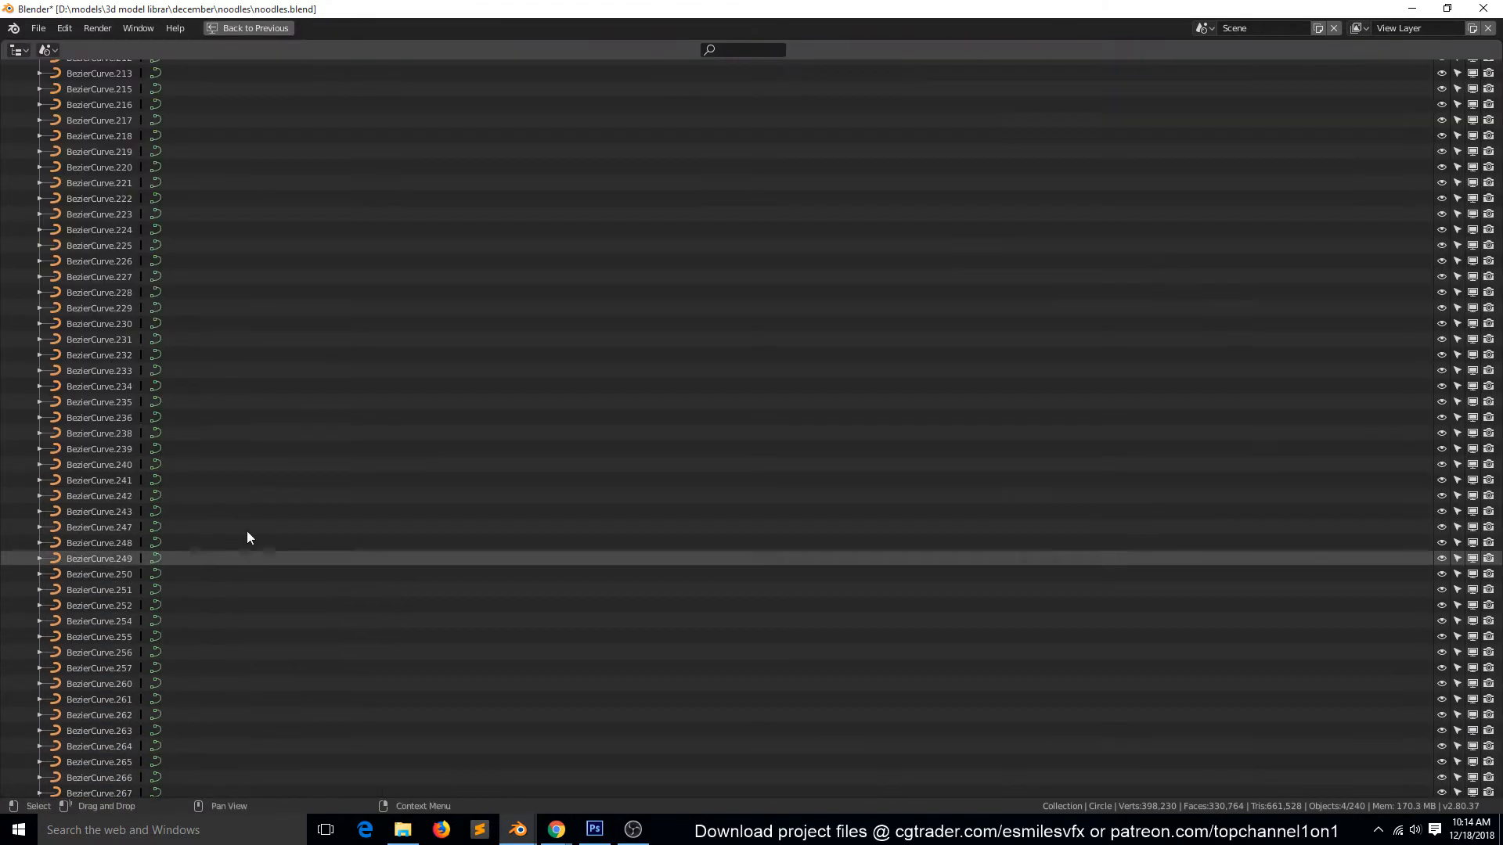
pyautogui.scroll(-6, 134, 609)
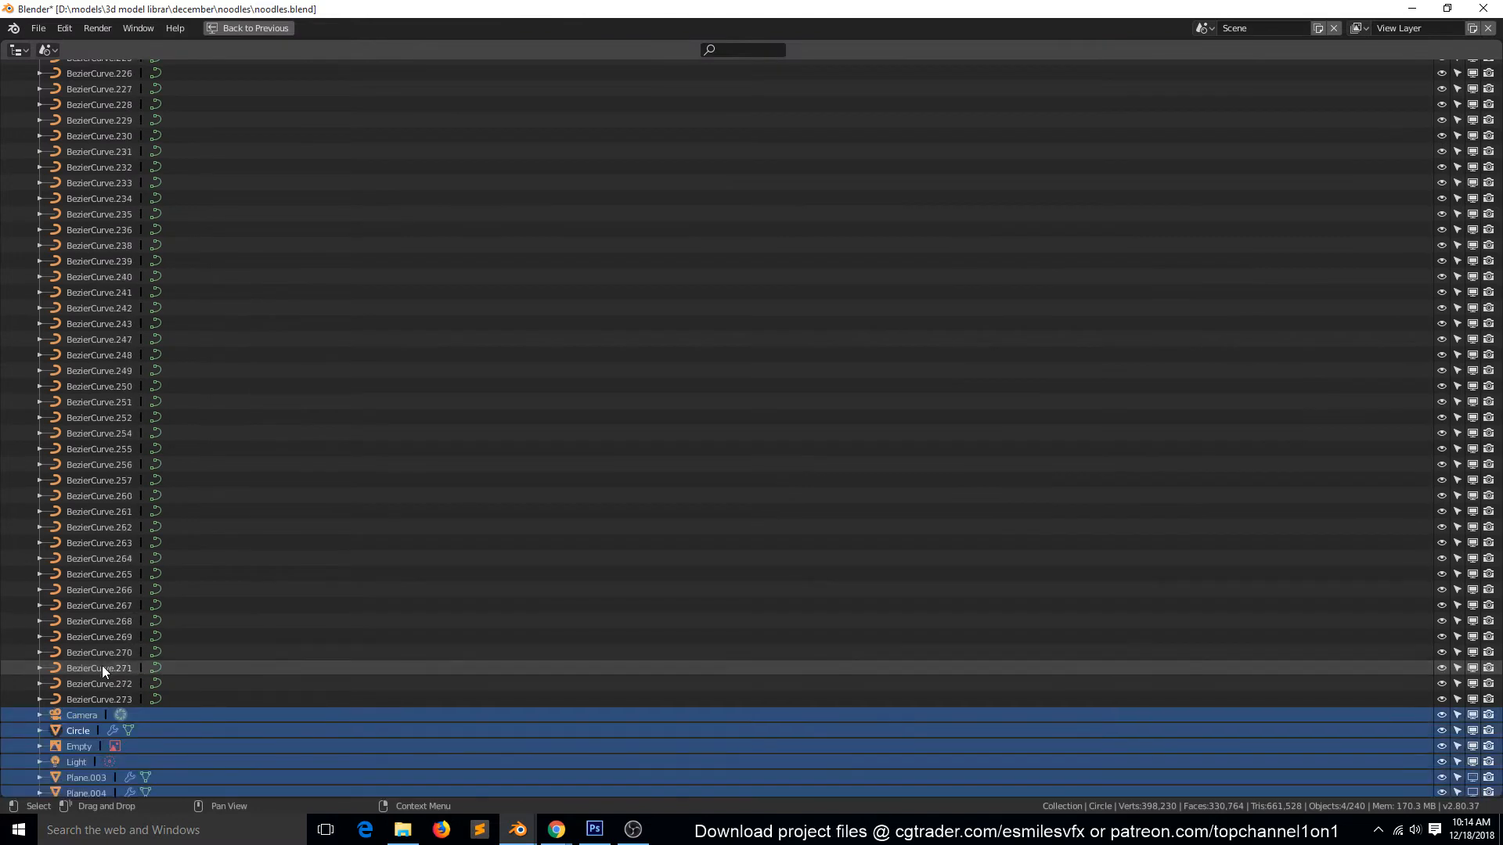
# - Try to select the full range of noodle curves from BezierCurve.273 up to the first BezierCurve
pyautogui.click(95, 702)
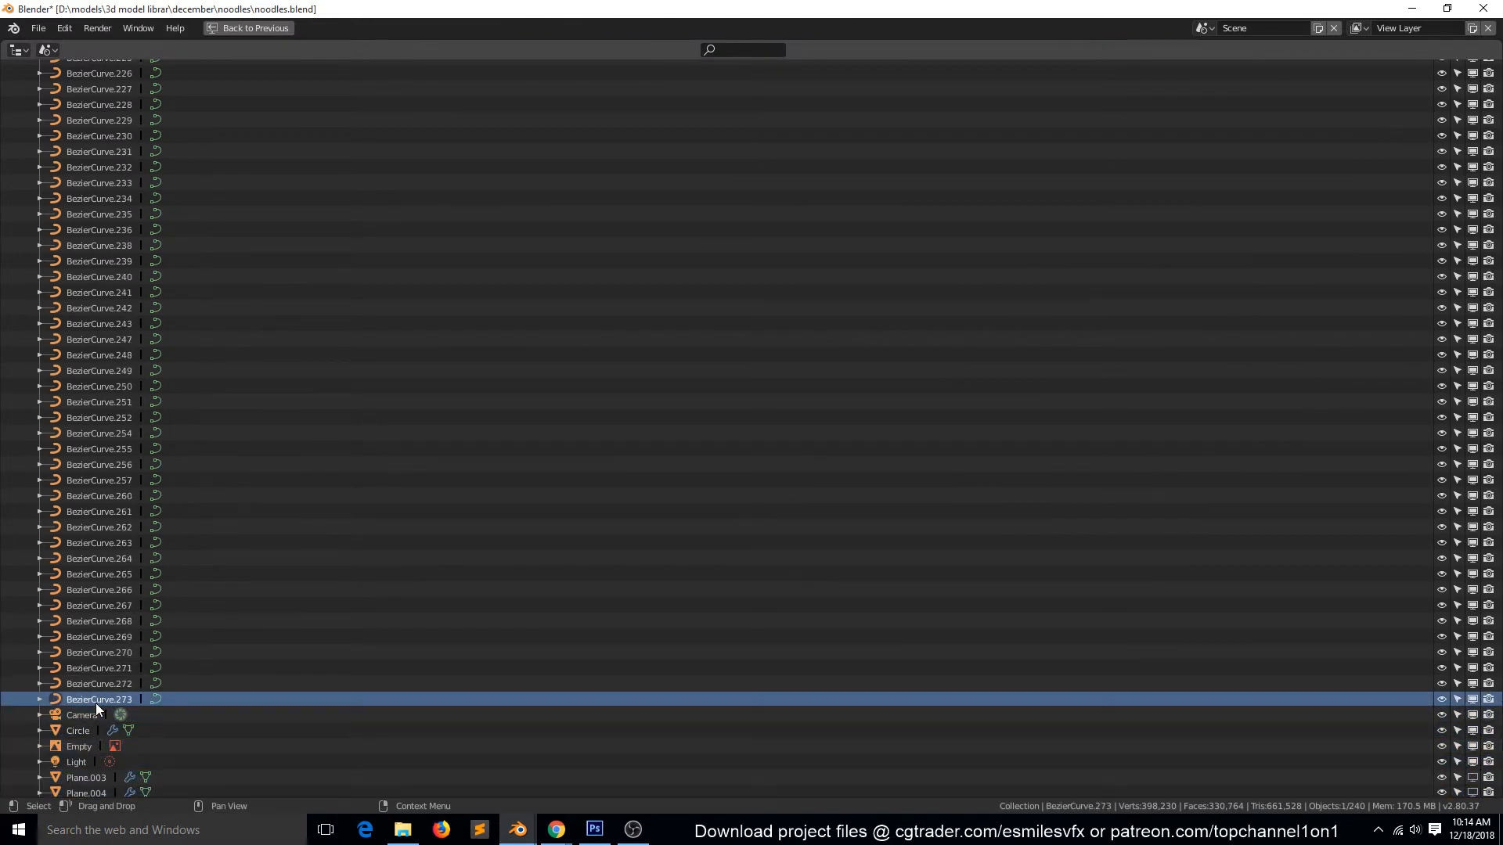
pyautogui.scroll(10, 112, 677)
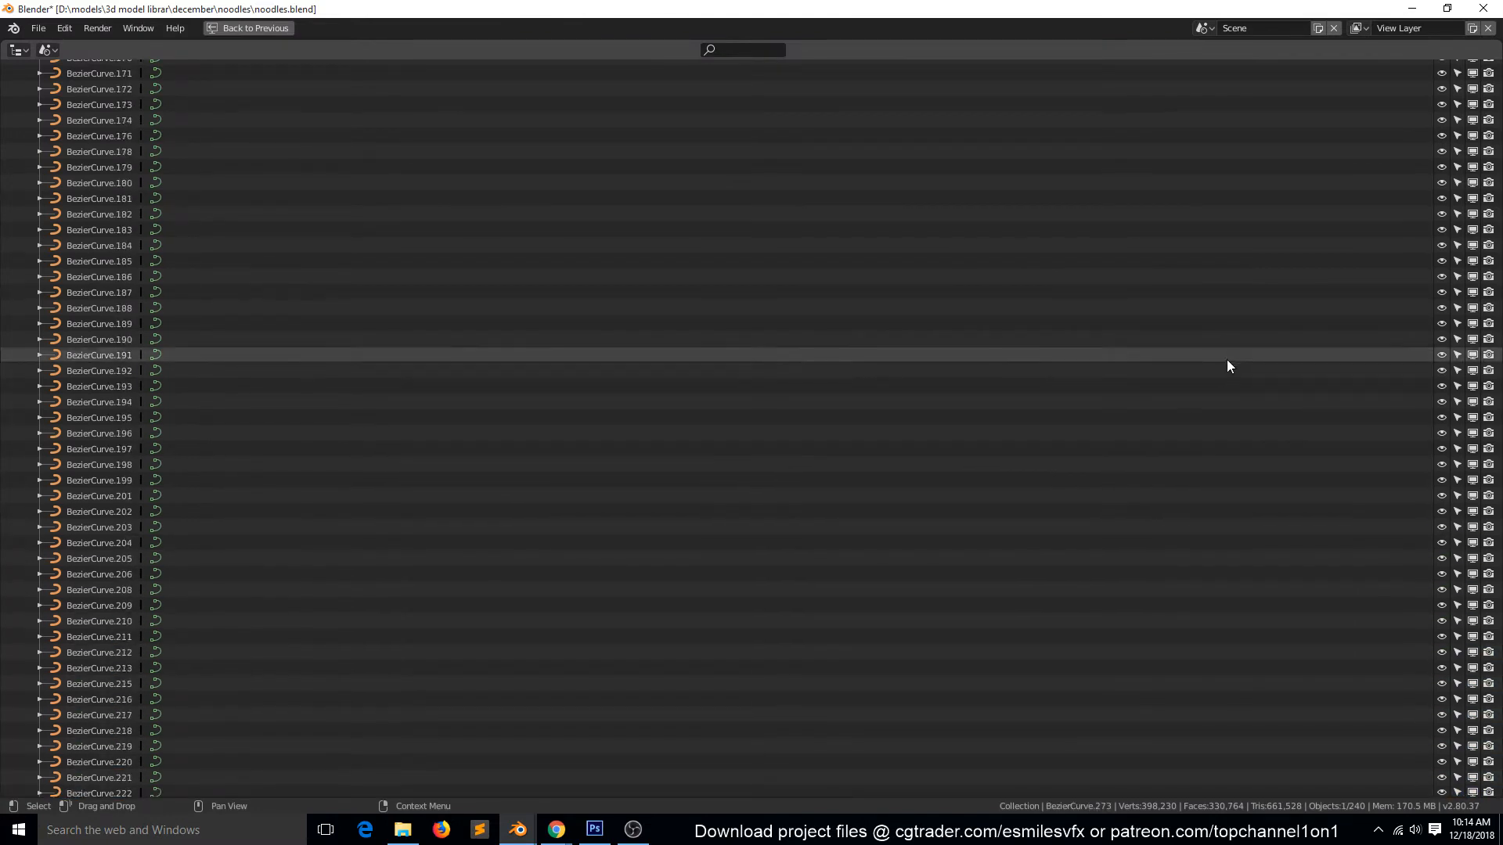
pyautogui.scroll(20, 1192, 454)
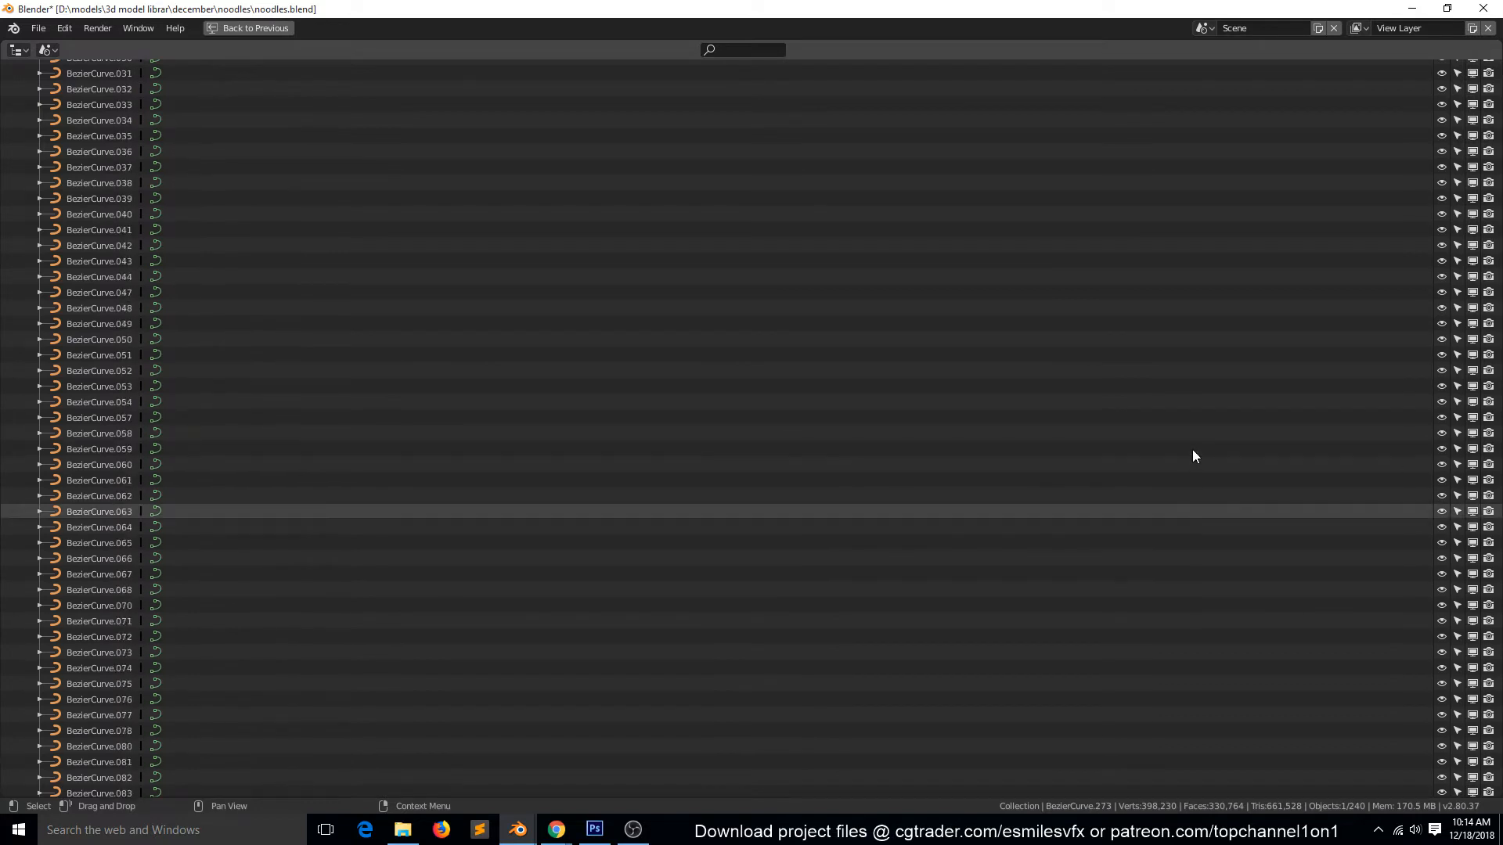
pyautogui.scroll(15, 1193, 446)
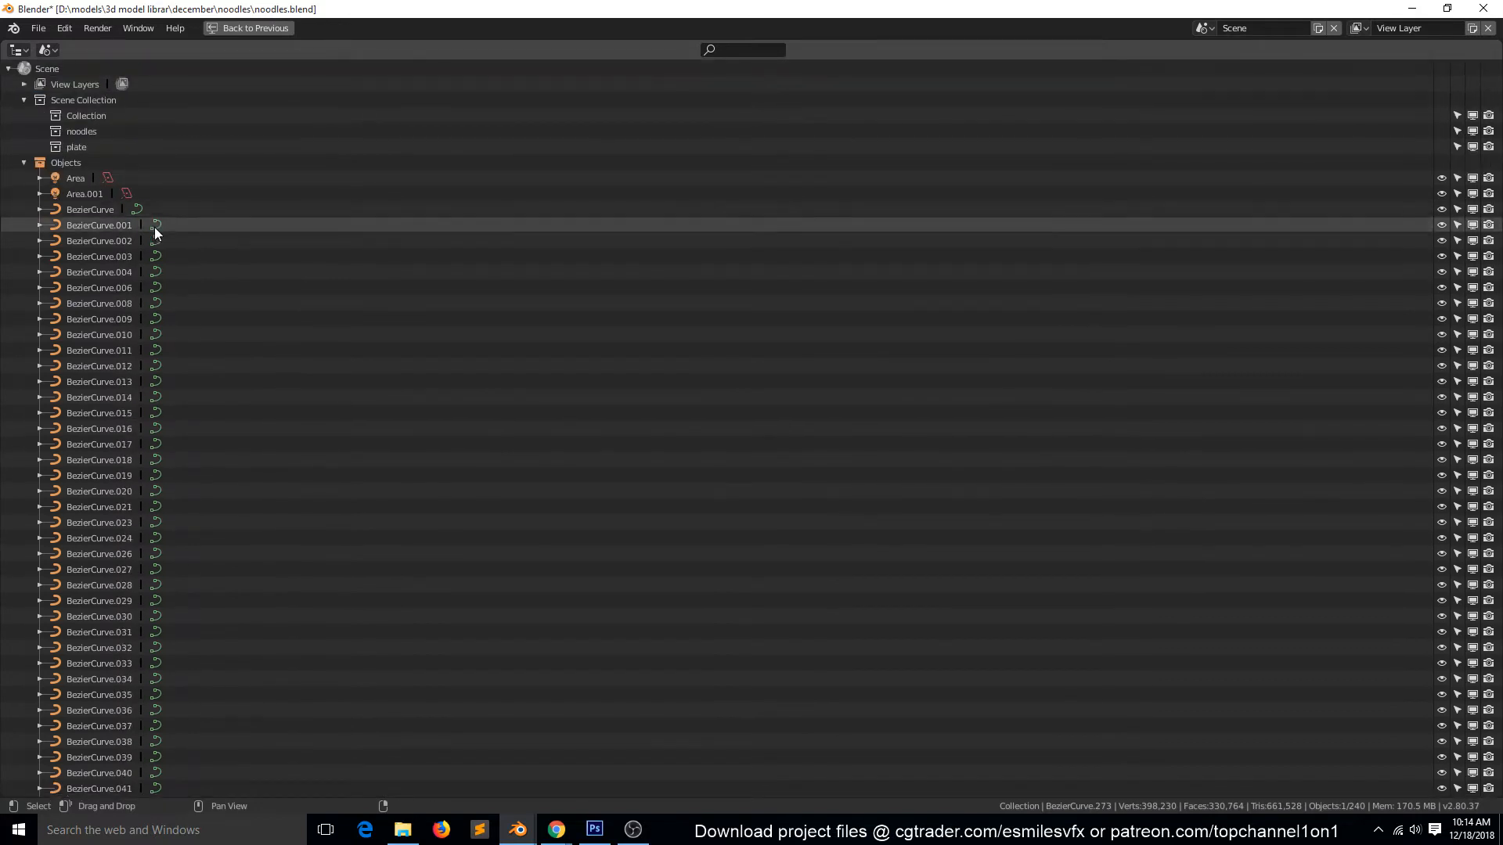
pyautogui.keyDown('ctrl'); pyautogui.click(91, 210); pyautogui.keyUp('ctrl')
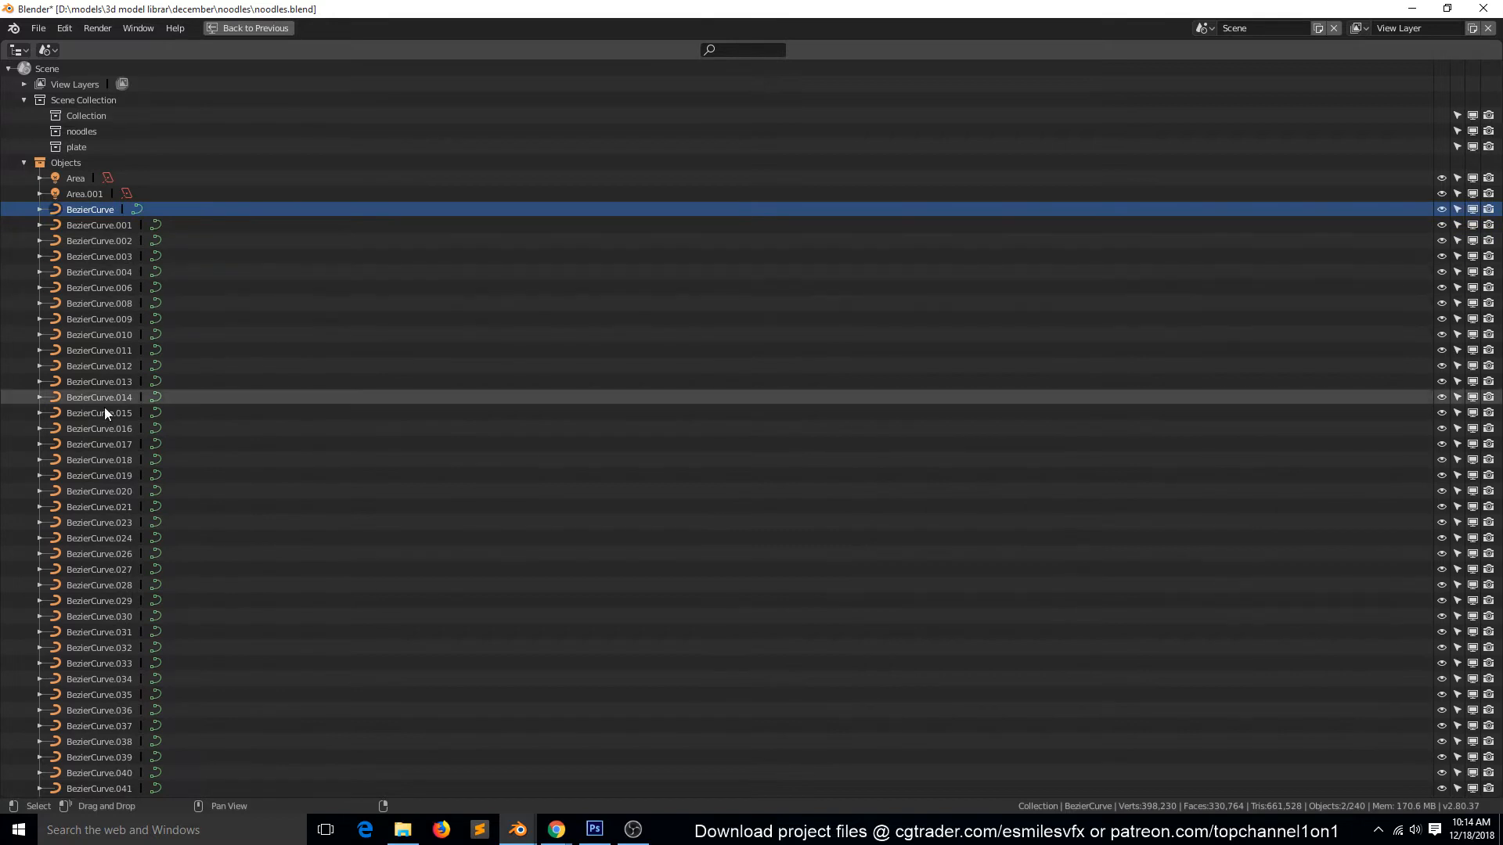
# - Try to select a continuous range of curves starting from the first BezierCurve at the top of the object list
pyautogui.keyDown('ctrl'); pyautogui.click(99, 460); pyautogui.keyUp('ctrl')
pyautogui.moveTo(53, 212)
pyautogui.mouseDown()
pyautogui.moveTo(53, 311)
pyautogui.moveTo(52, 223)
pyautogui.mouseUp()
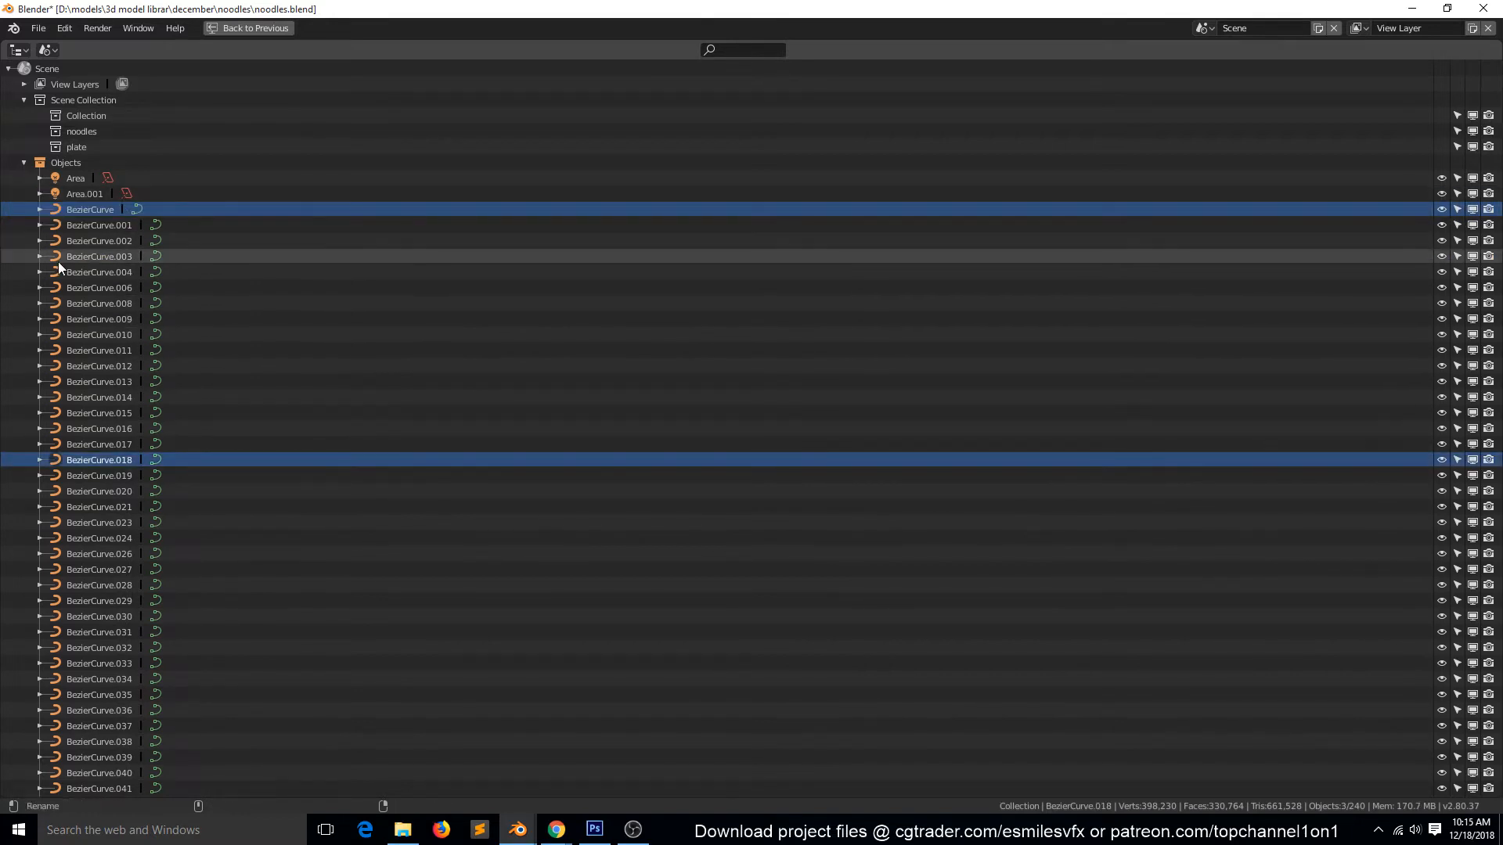
pyautogui.click(78, 271)
pyautogui.click(85, 209)
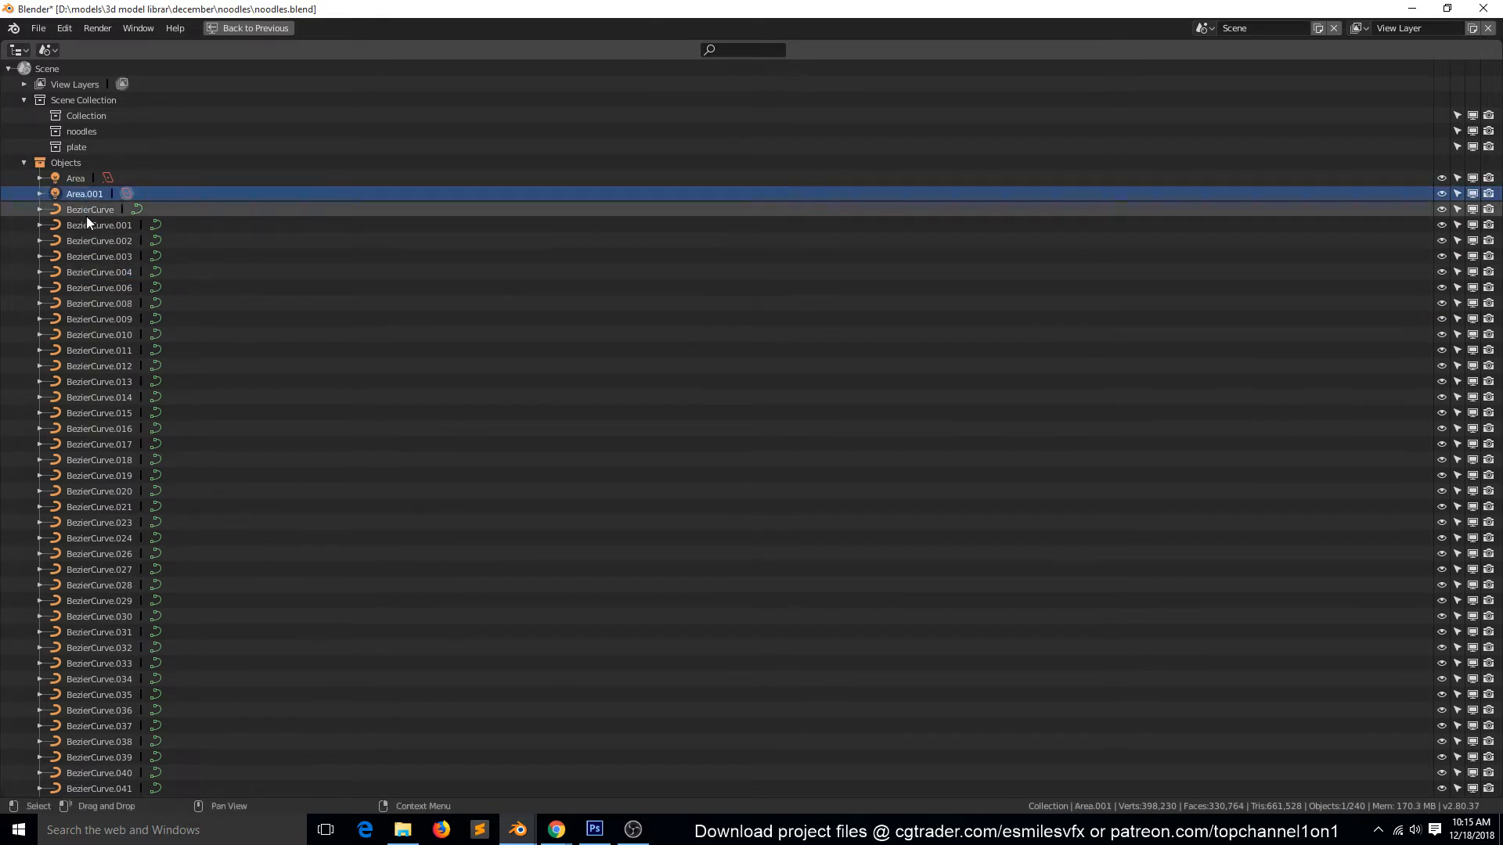
pyautogui.keyDown('ctrl'); pyautogui.click(93, 366); pyautogui.keyUp('ctrl')
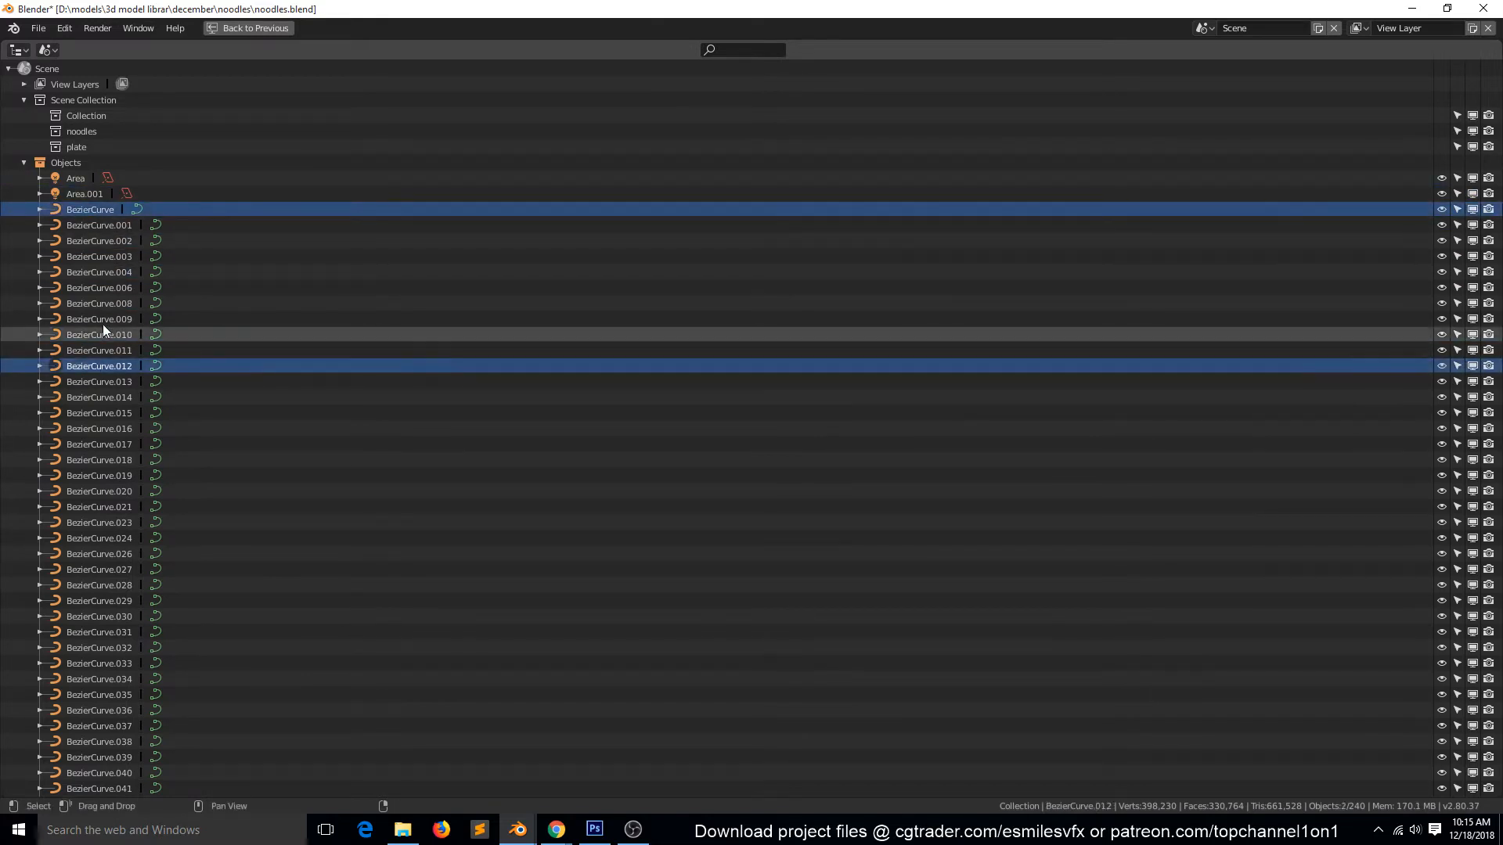
pyautogui.click(453, 220)
pyautogui.moveTo(486, 239); pyautogui.dragTo(479, 263)
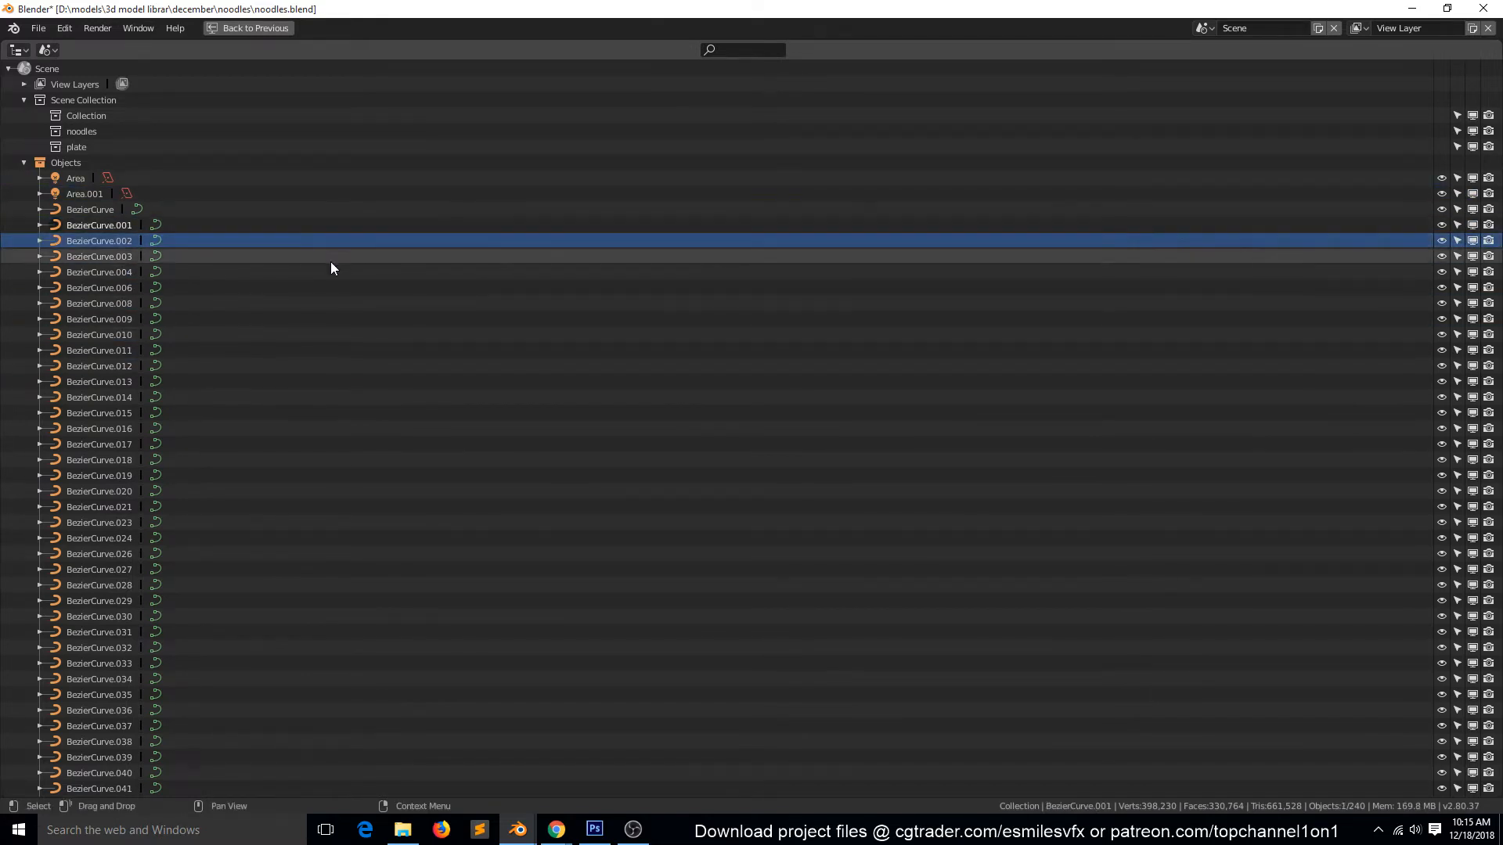
# - Box-select the noodle curves from BezierCurve through BezierCurve.070 in the outliner
pyautogui.press('b')
pyautogui.moveTo(43, 213); pyautogui.dragTo(368, 601)
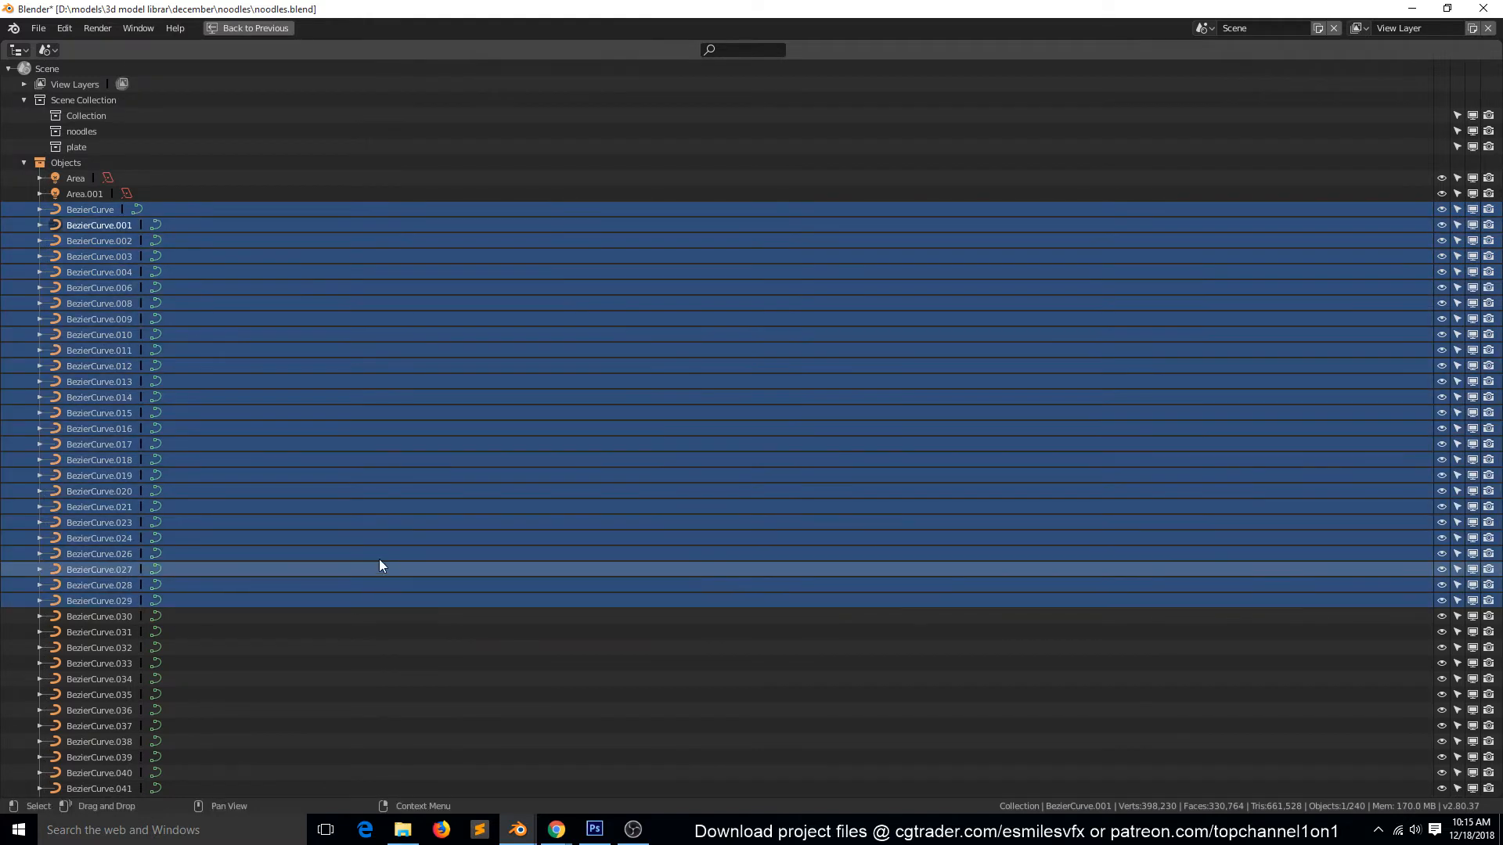
pyautogui.scroll(-8, 330, 462)
pyautogui.scroll(-5, 131, 337)
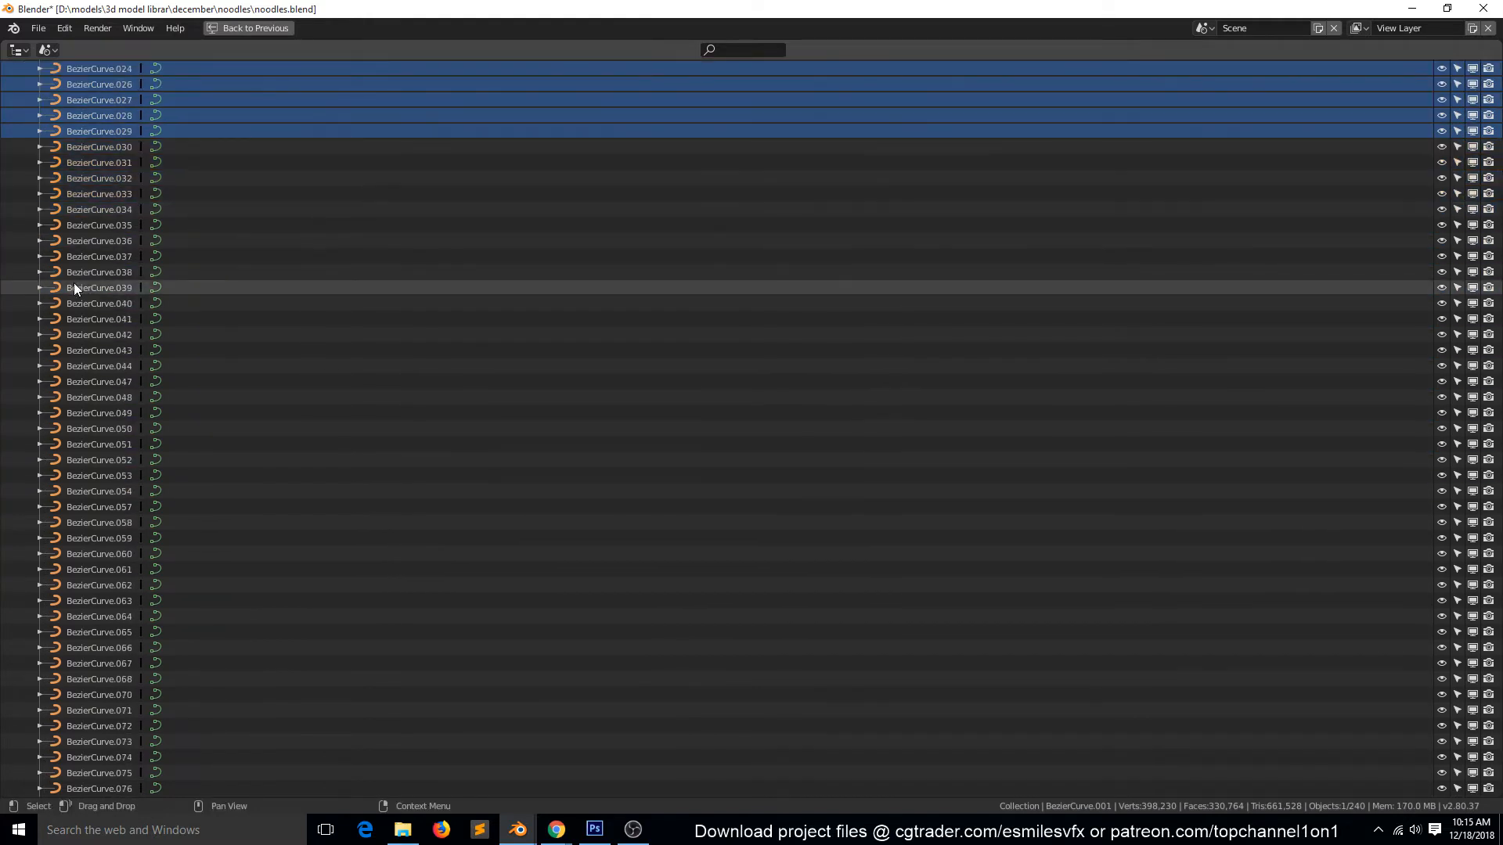
pyautogui.press('b')
pyautogui.moveTo(15, 124); pyautogui.dragTo(324, 650)
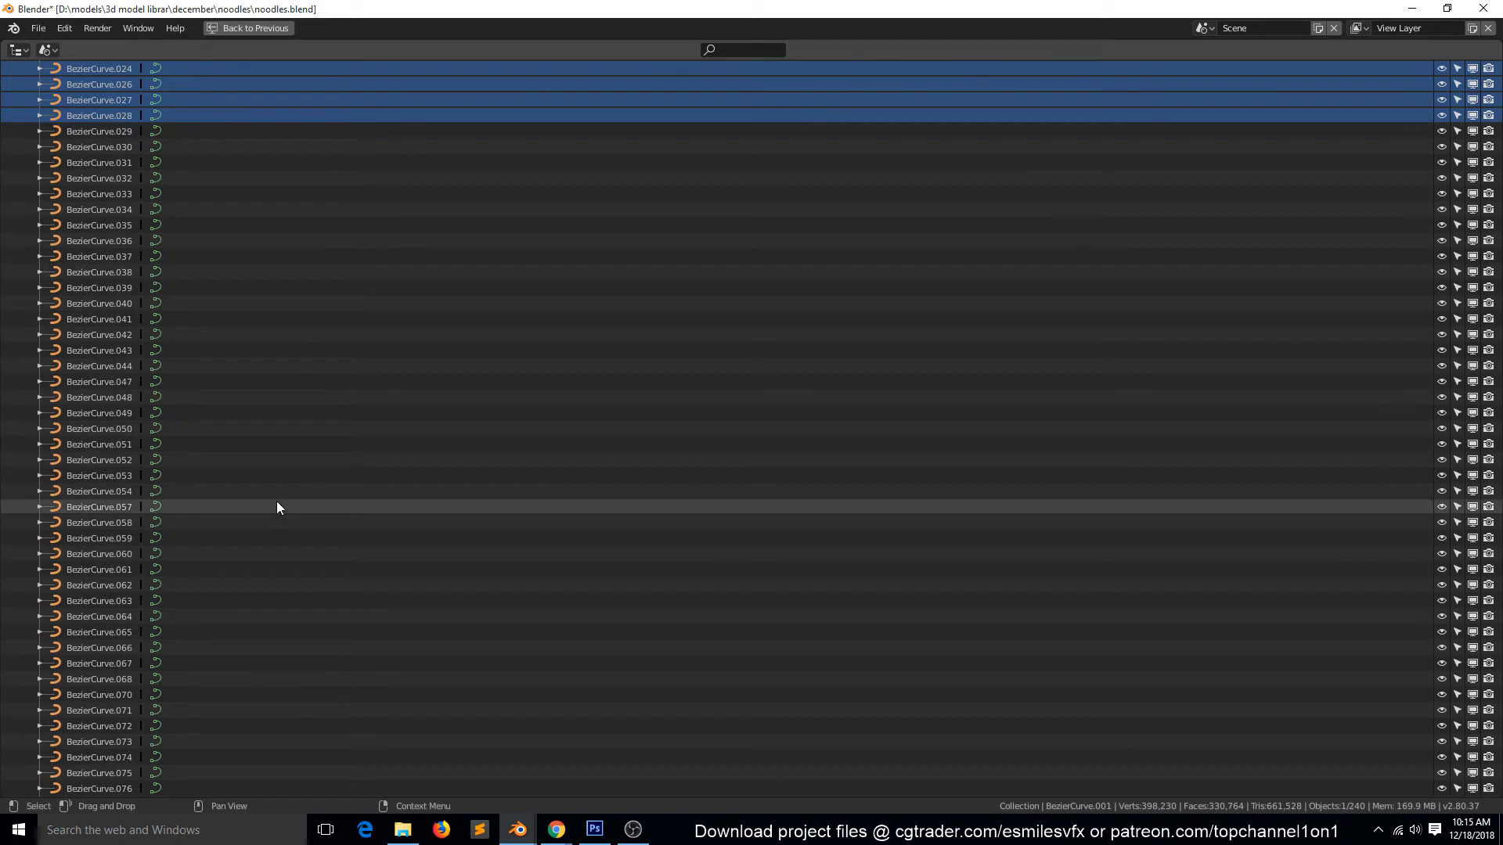
pyautogui.moveTo(17, 125); pyautogui.dragTo(412, 692)
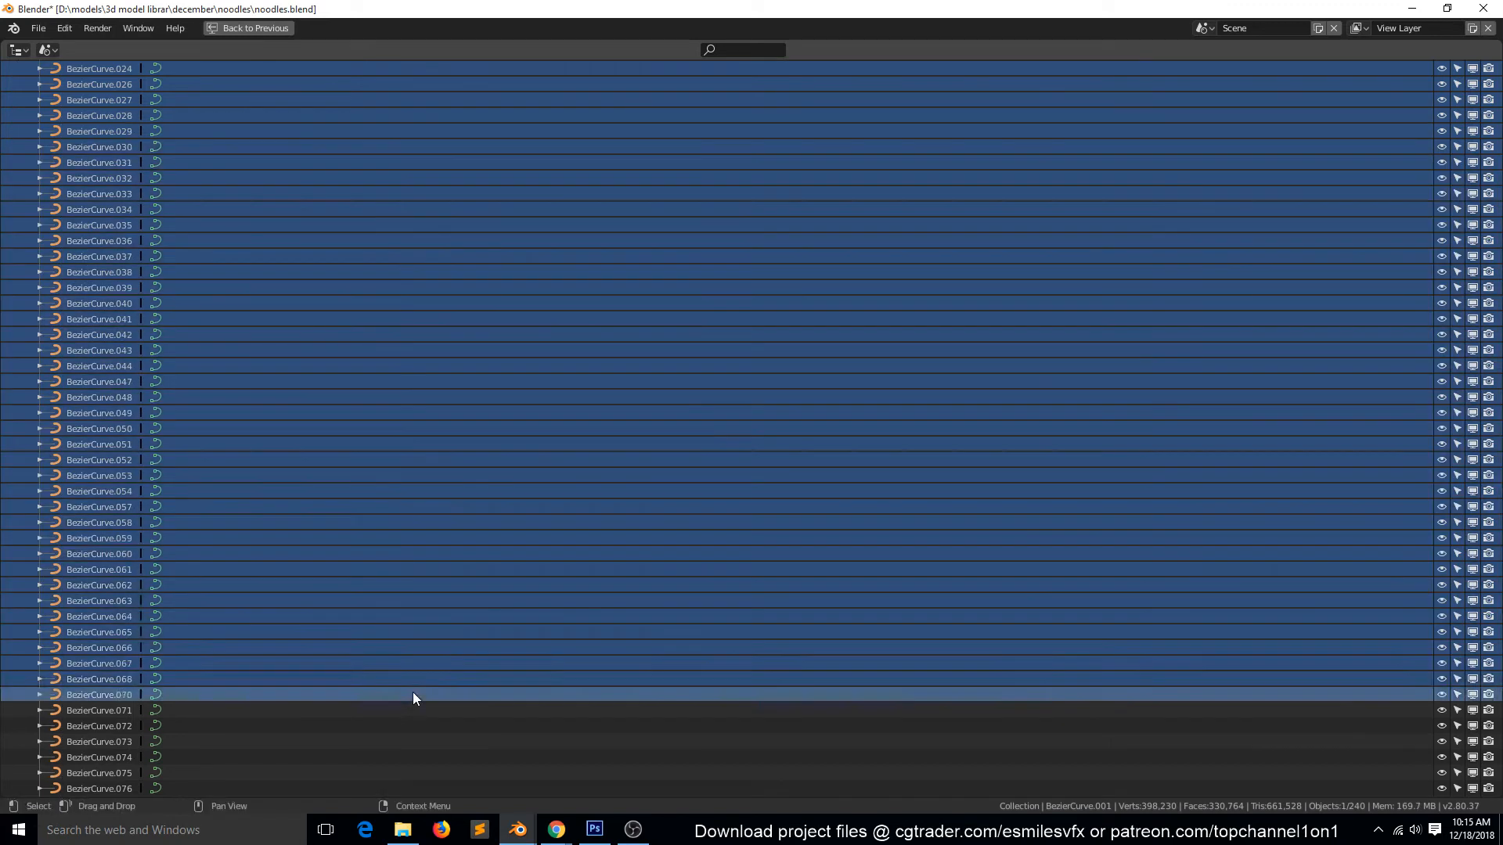
# - Extend the box selection to include the curves from BezierCurve.071 through BezierCurve.174
pyautogui.scroll(-16, 406, 641)
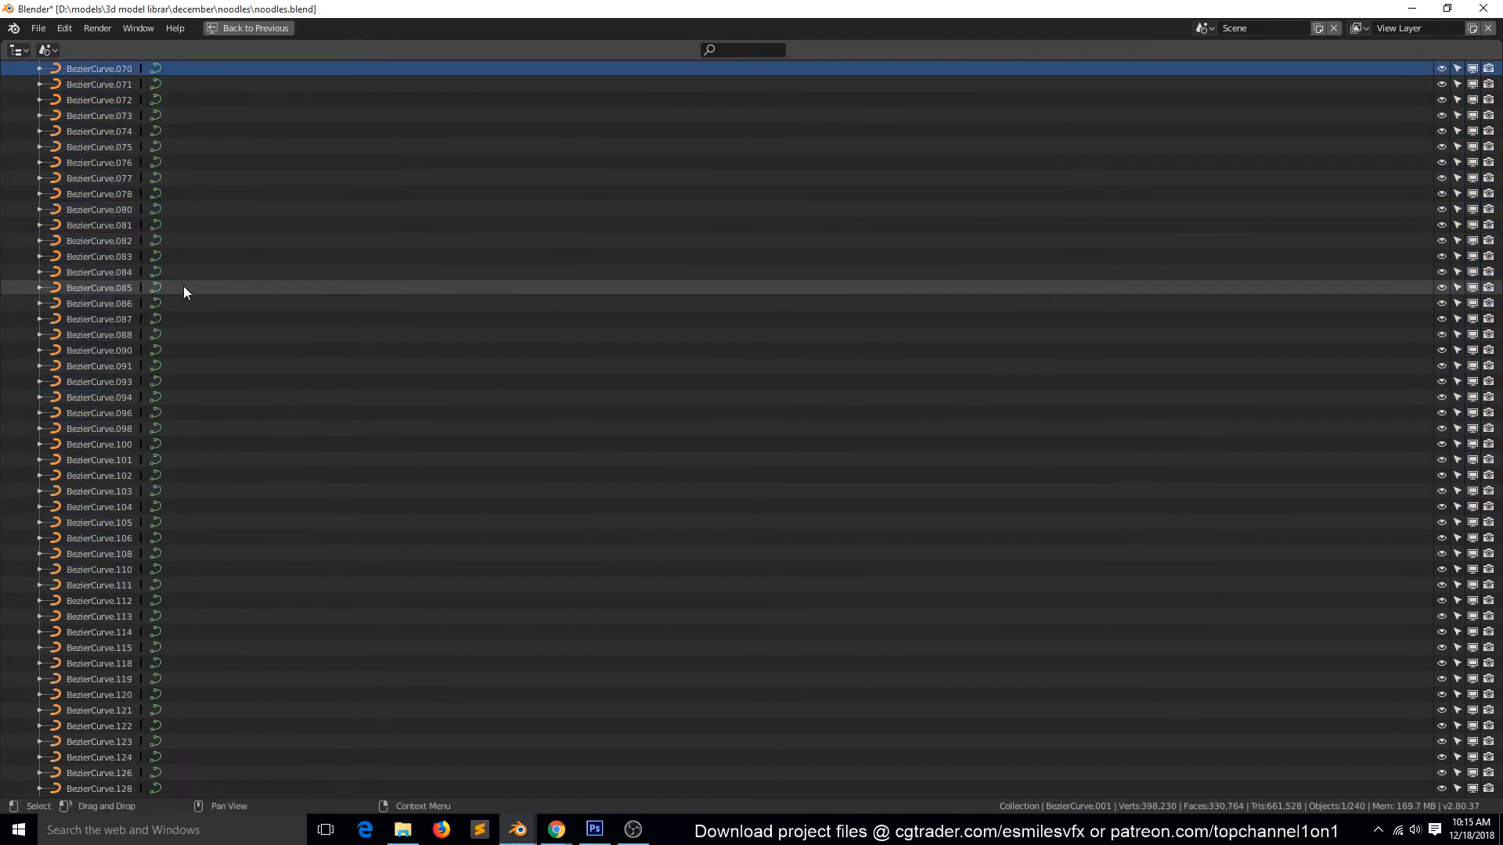
pyautogui.press('b')
pyautogui.moveTo(9, 69); pyautogui.dragTo(388, 772)
pyautogui.scroll(-16, 379, 662)
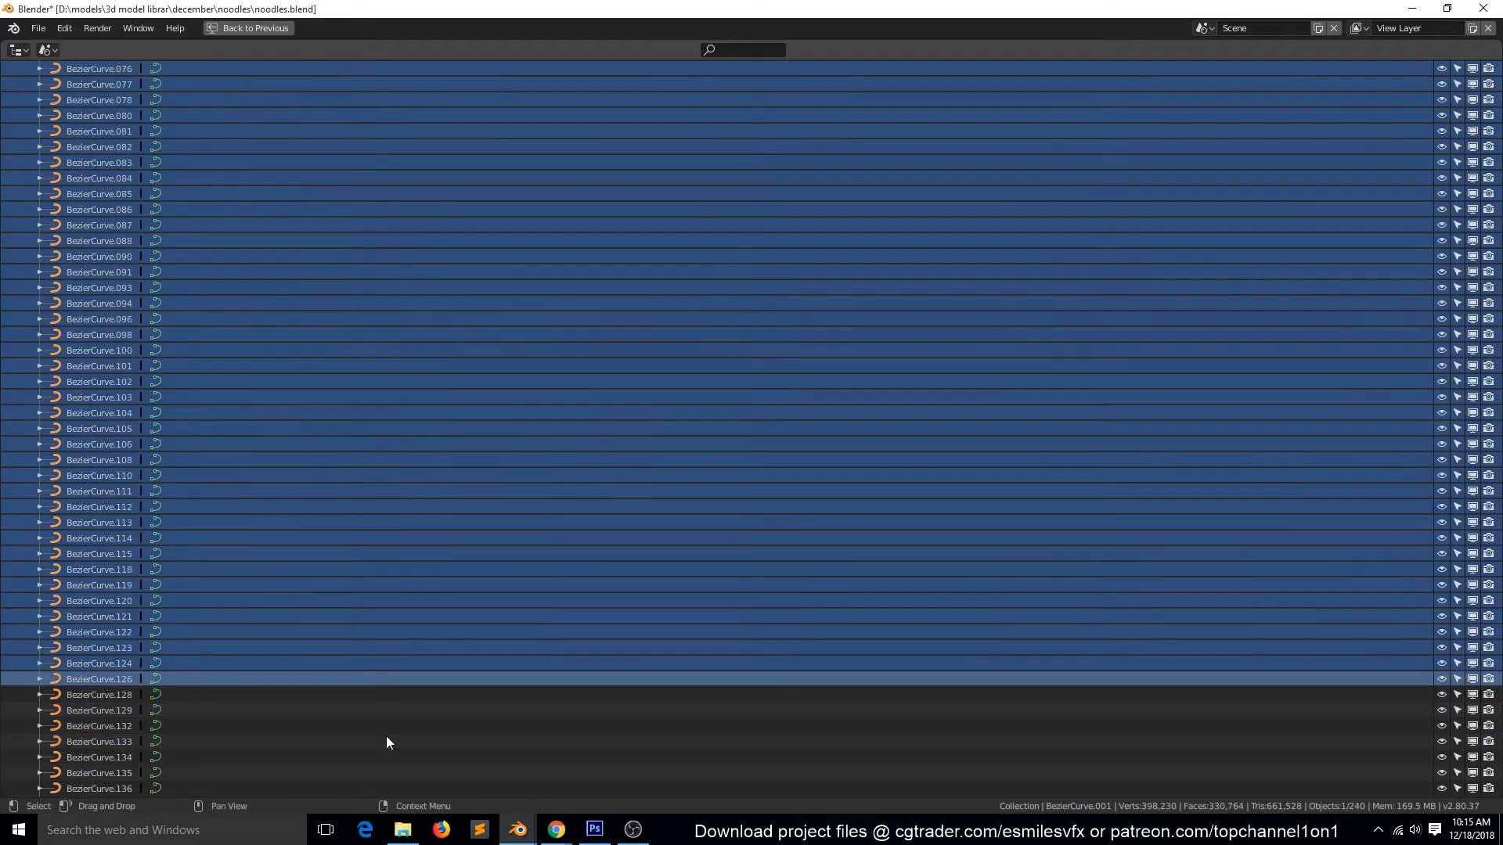
pyautogui.press('b')
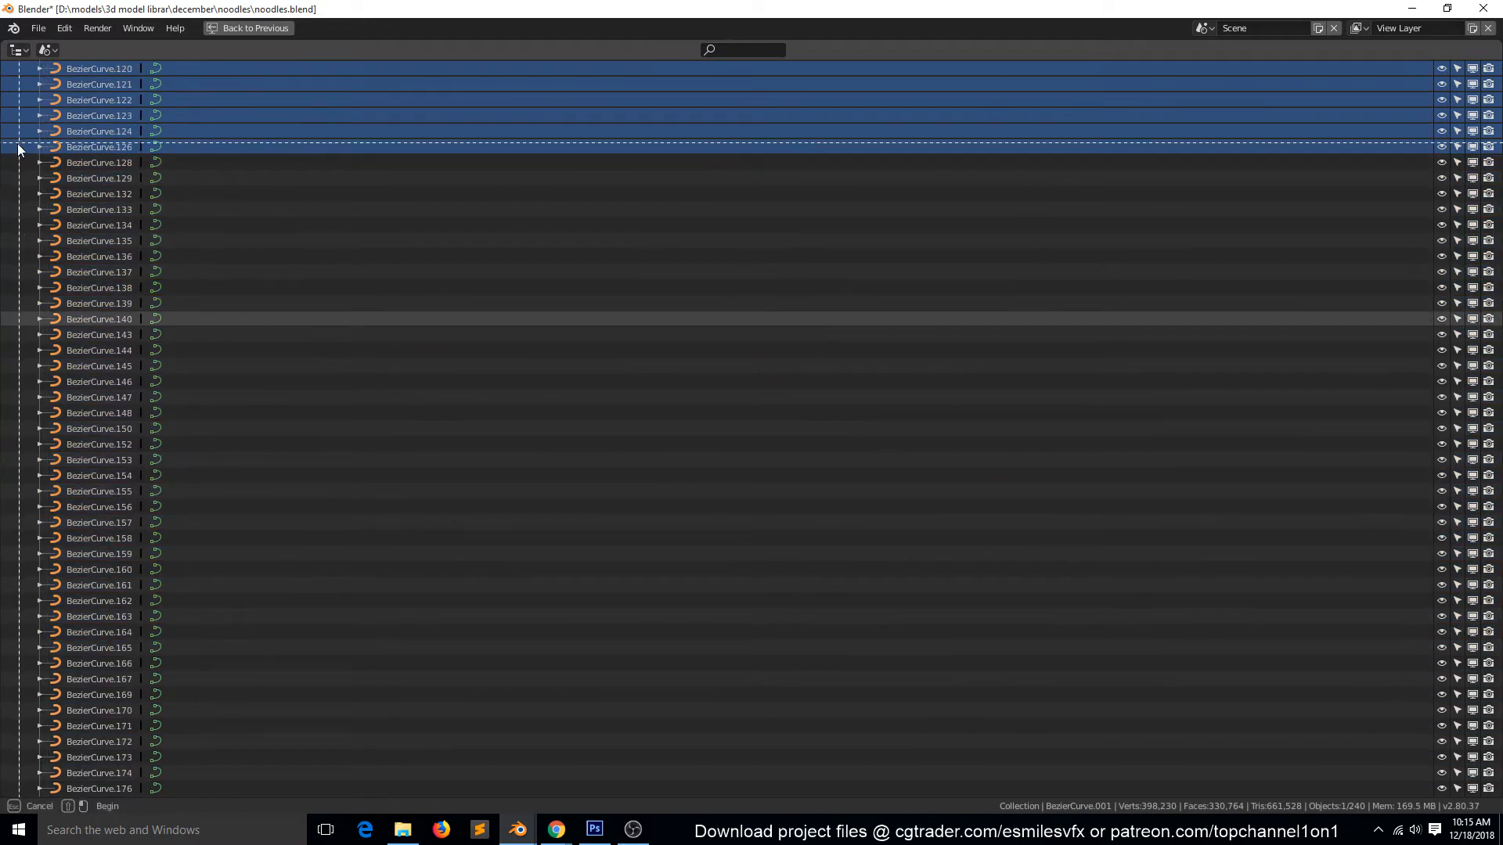
pyautogui.moveTo(17, 144); pyautogui.dragTo(338, 772)
# - Add the curves from BezierCurve.176 through BezierCurve.266 to the selection with box select
pyautogui.scroll(-9, 346, 753)
pyautogui.scroll(-3, 108, 468)
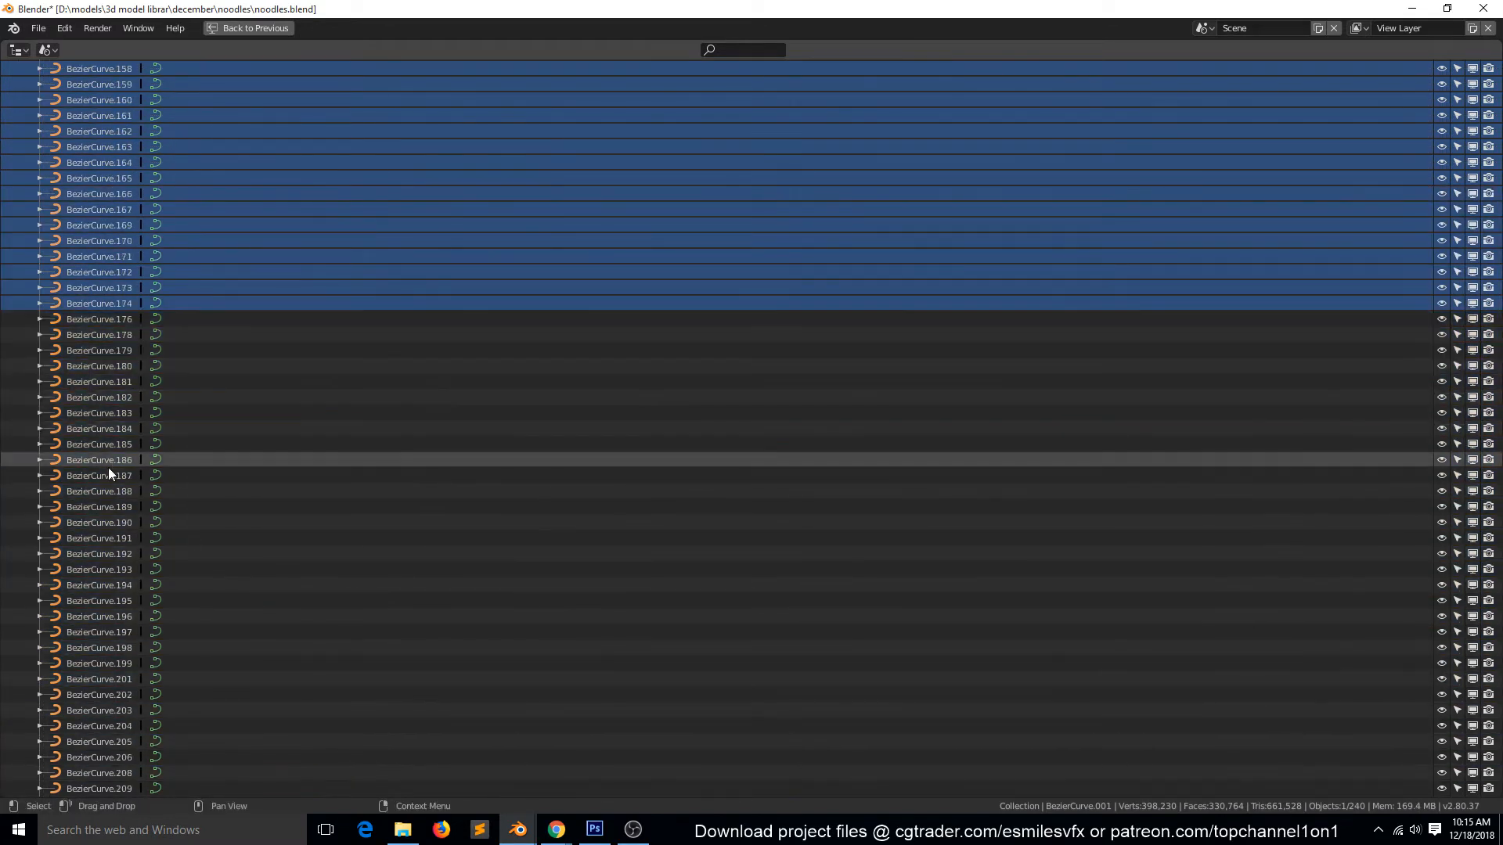
pyautogui.scroll(-3, 85, 443)
pyautogui.press('b')
pyautogui.moveTo(13, 179); pyautogui.dragTo(302, 753)
pyautogui.scroll(-16, 302, 750)
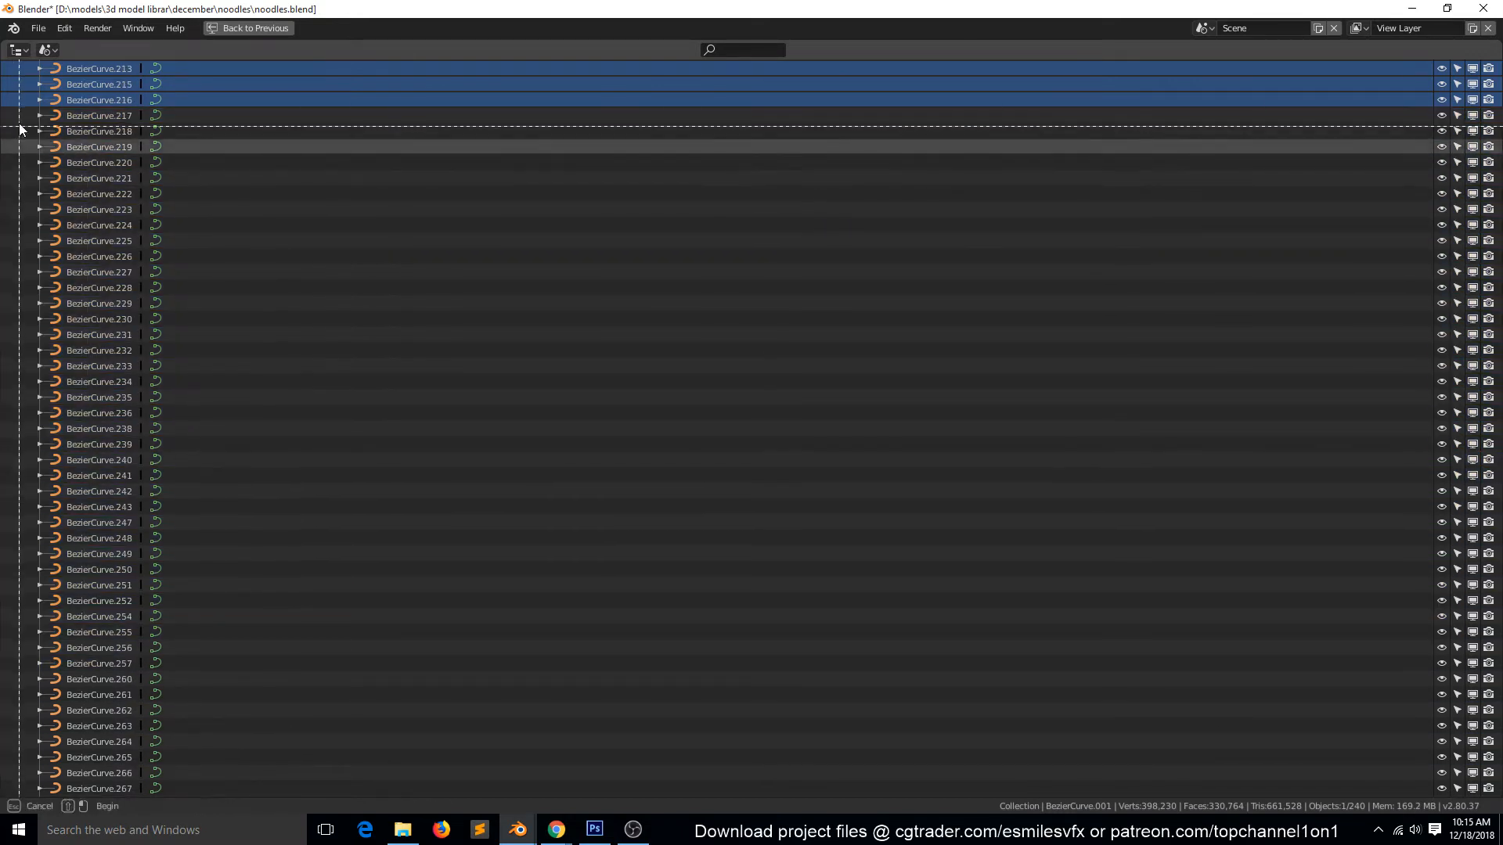
pyautogui.press('b')
pyautogui.moveTo(22, 104); pyautogui.dragTo(312, 751)
# - Box-select the remaining curves from BezierCurve.267 through BezierCurve.273, leaving out the camera and the objects after it
pyautogui.scroll(-5, 311, 736)
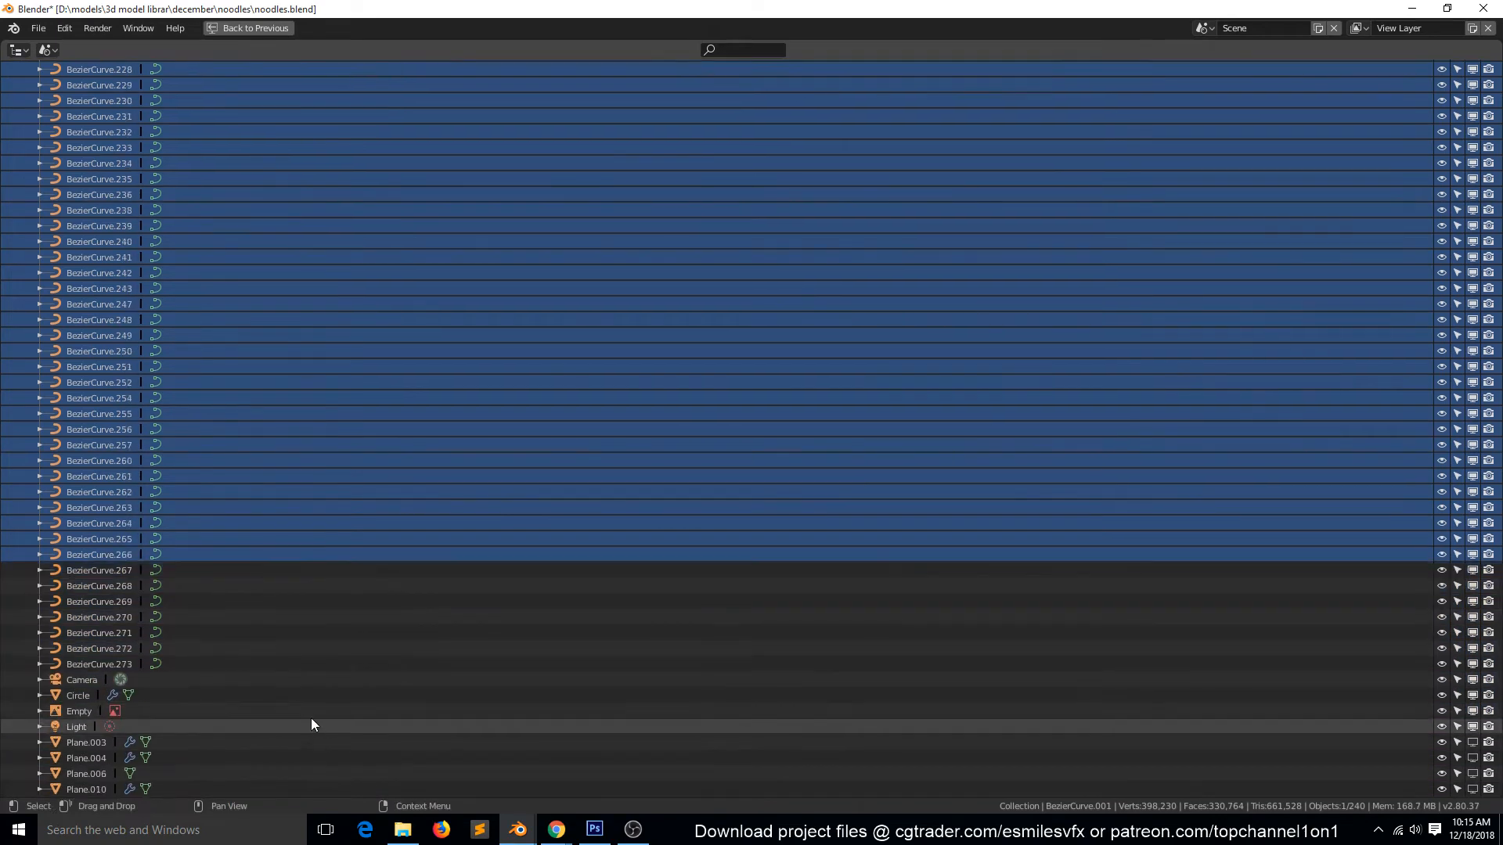
pyautogui.press('b')
pyautogui.moveTo(17, 550); pyautogui.dragTo(177, 655)
pyautogui.press('b')
pyautogui.moveTo(81, 649); pyautogui.dragTo(140, 669)
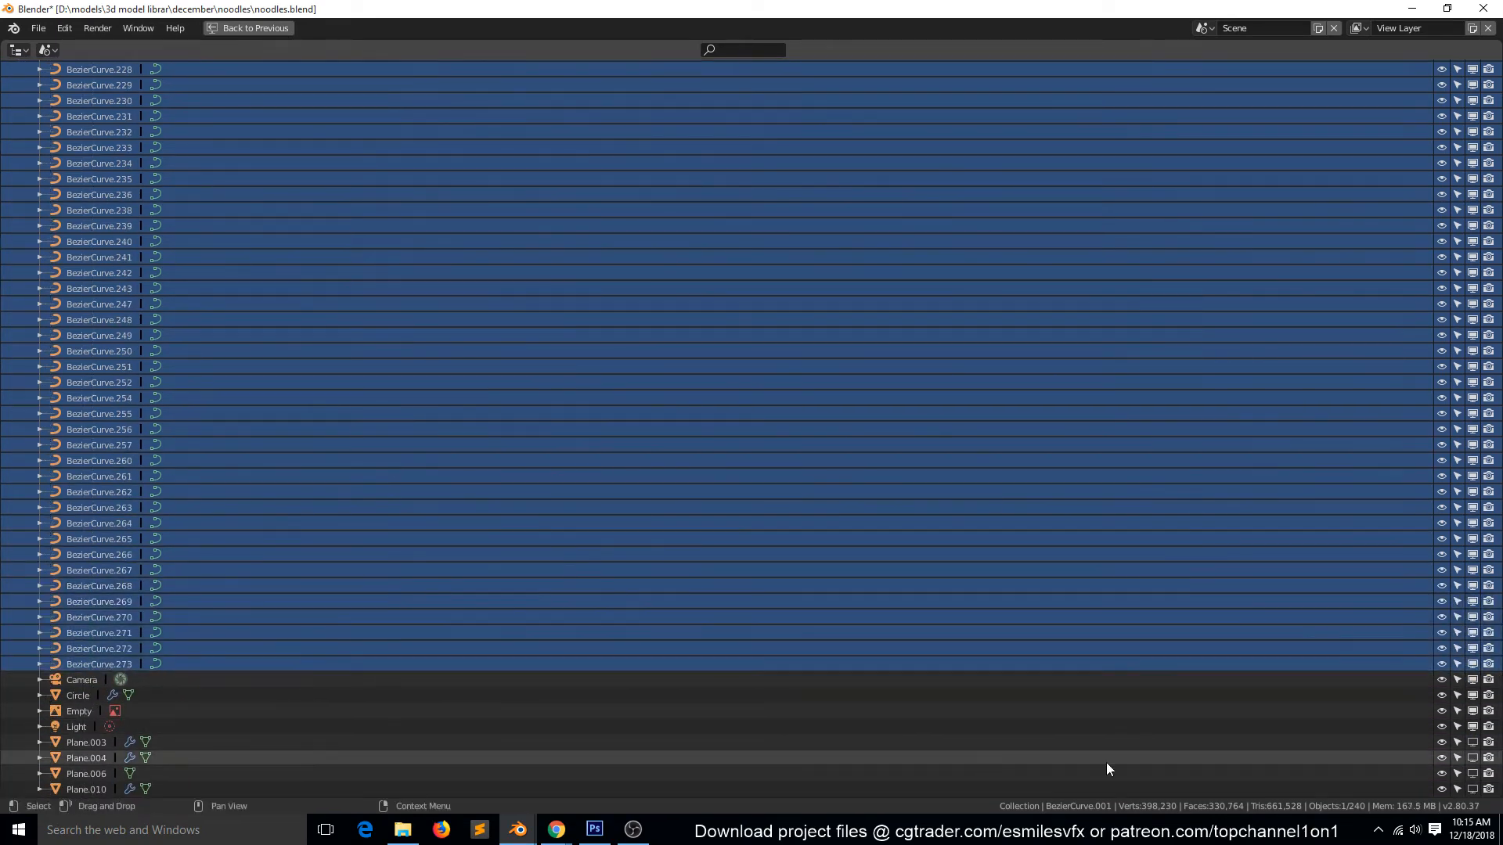
# - Try to move the selected noodle curves into the noodles collection
pyautogui.scroll(15, 1096, 729)
pyautogui.scroll(20, 1096, 727)
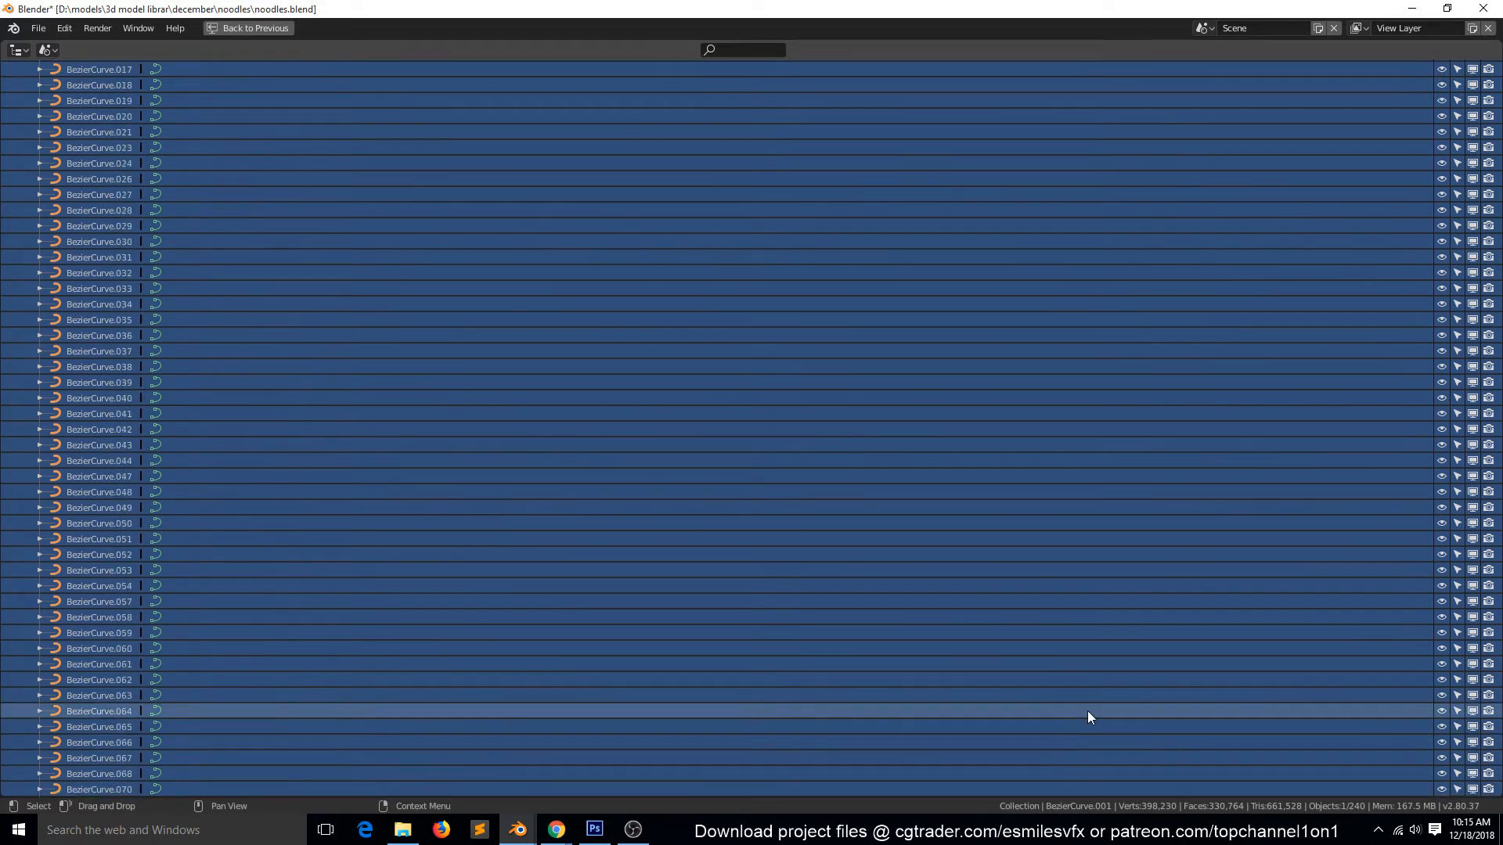
pyautogui.scroll(17, 1087, 711)
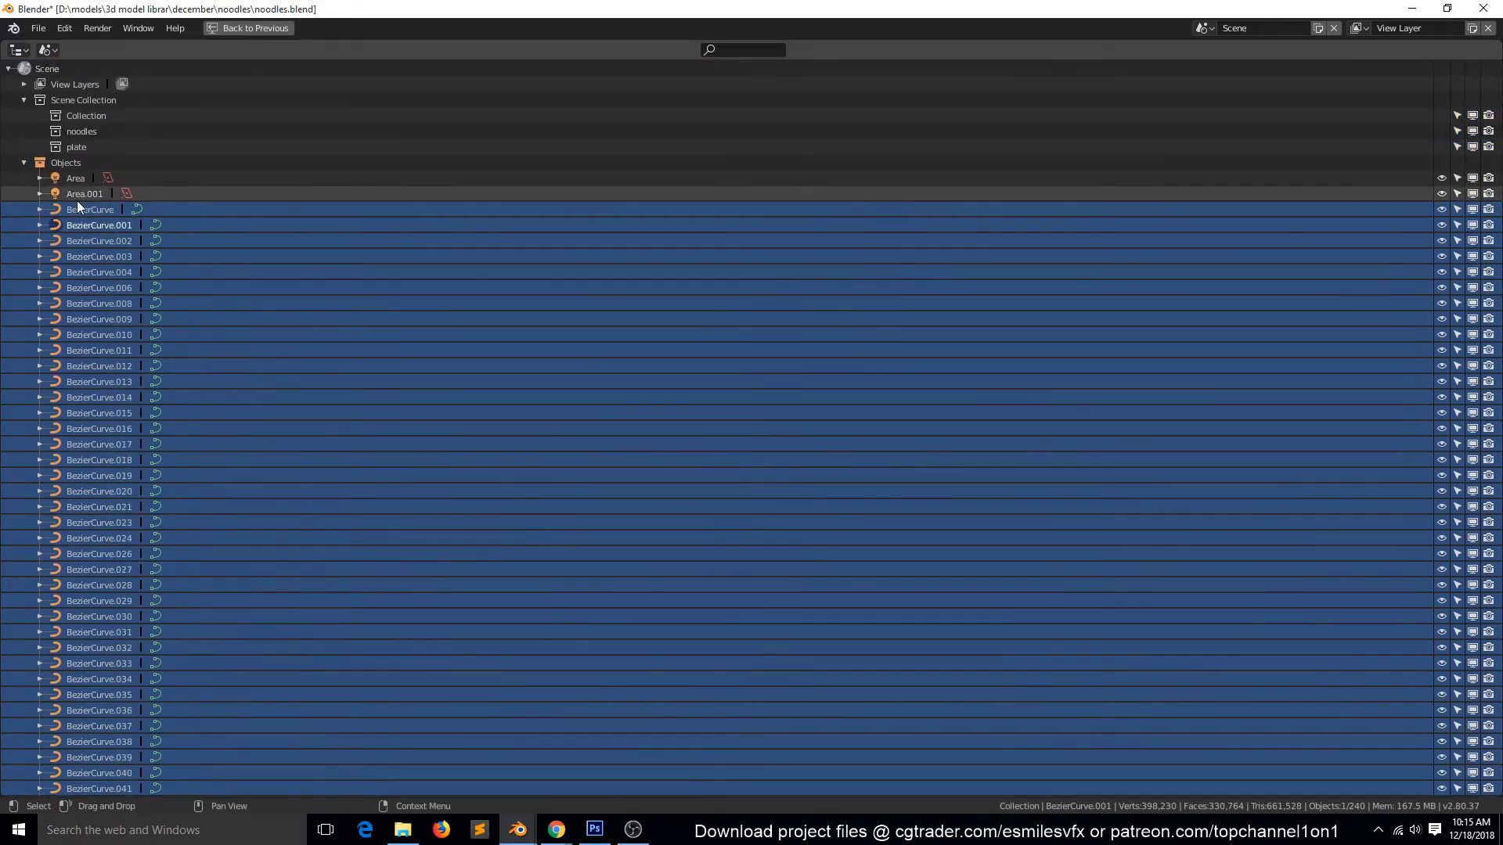
pyautogui.moveTo(81, 209); pyautogui.dragTo(87, 136)
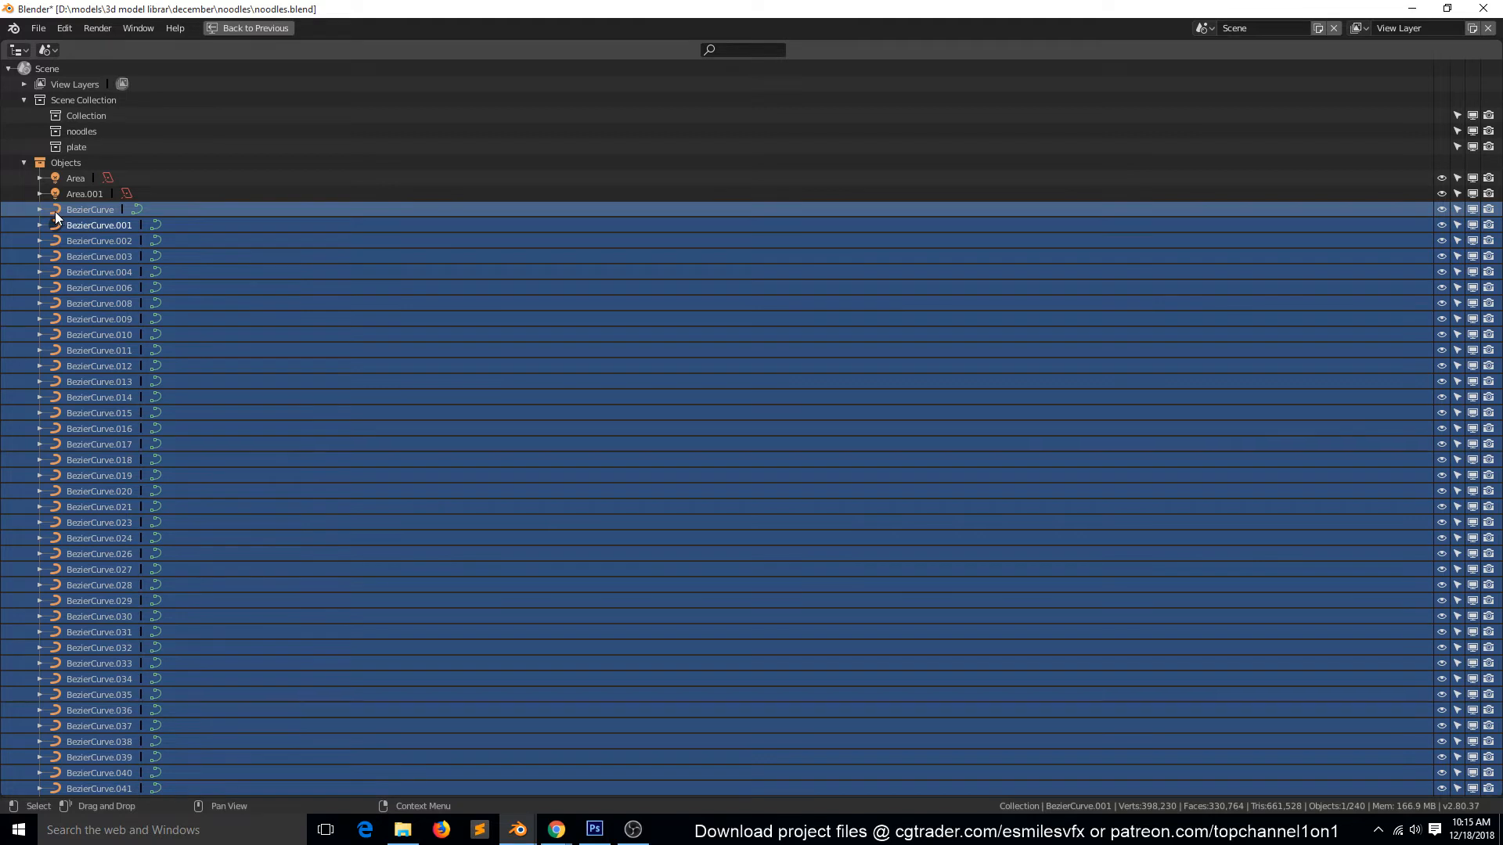
# - Link all the selected BezierCurve objects inside the noodles collection
pyautogui.moveTo(59, 208); pyautogui.dragTo(74, 133)
pyautogui.moveTo(60, 210); pyautogui.dragTo(87, 131)
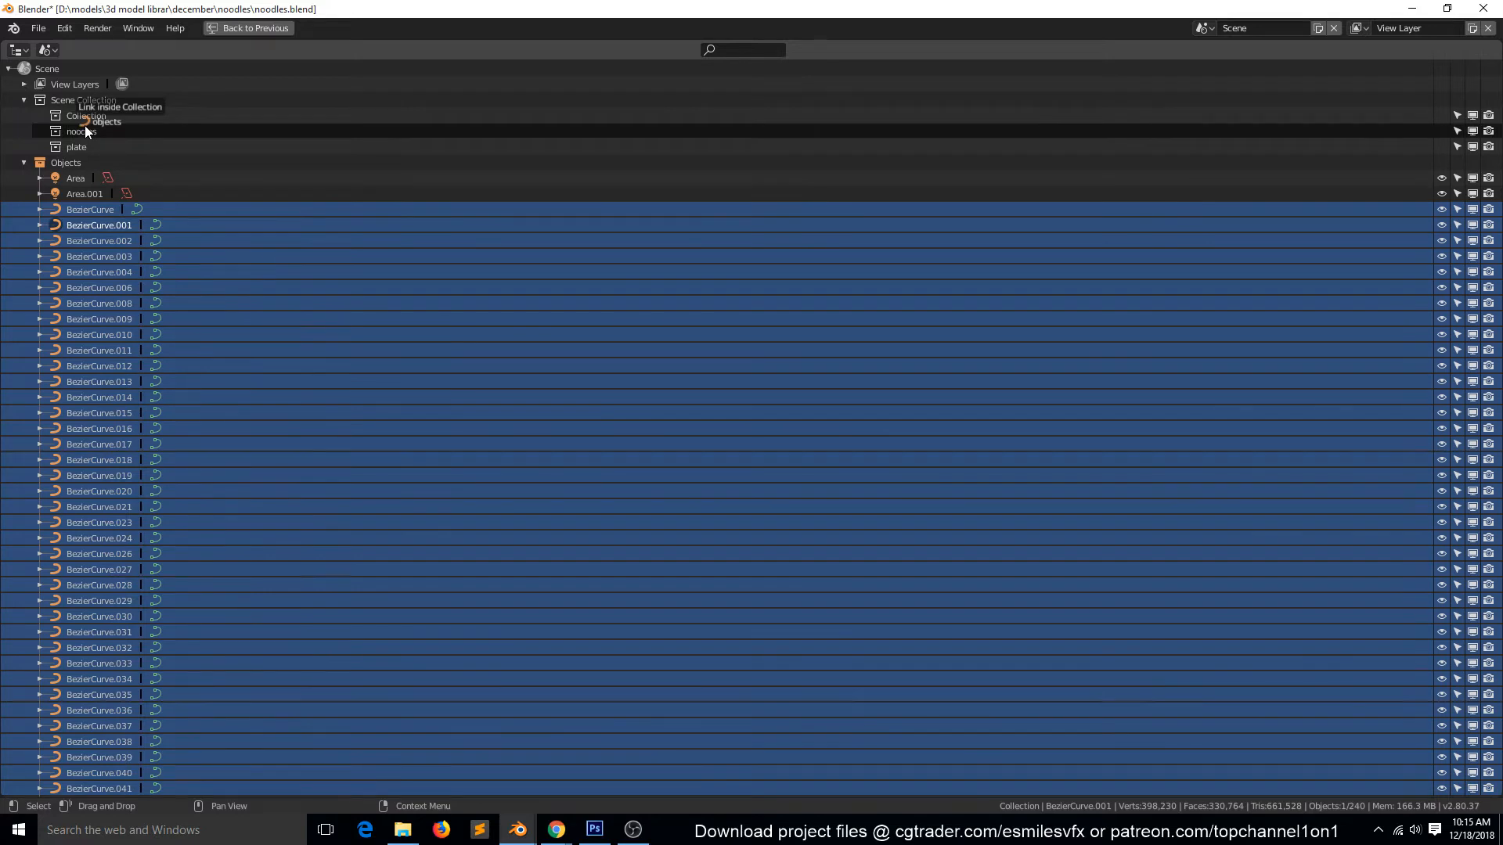
pyautogui.moveTo(87, 131); pyautogui.dragTo(86, 131)
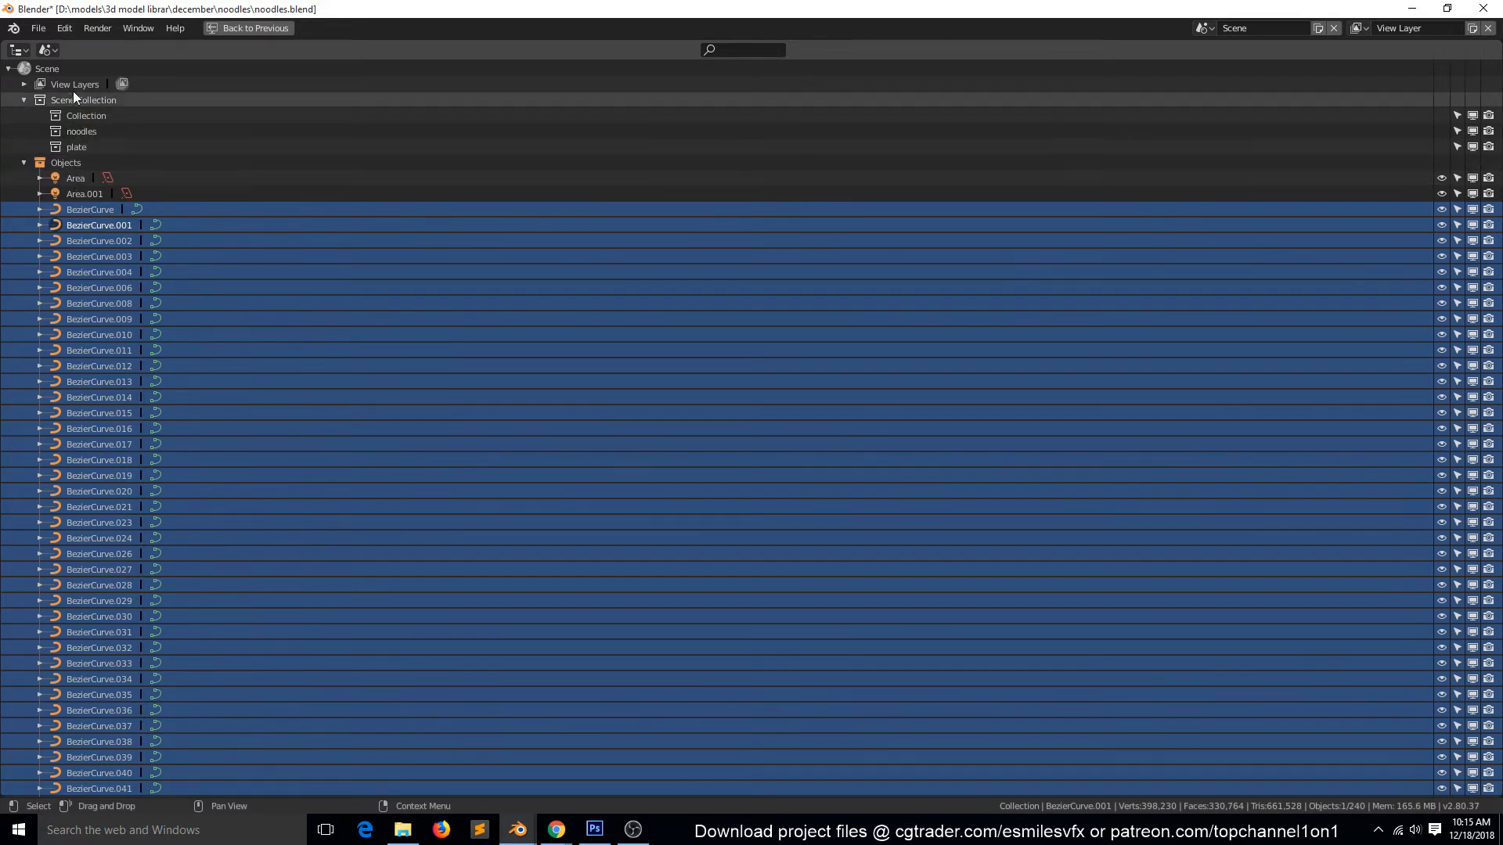
# - Return from the maximized outliner to the Shading layout and collapse the outliner's Objects list
pyautogui.click(46, 46)
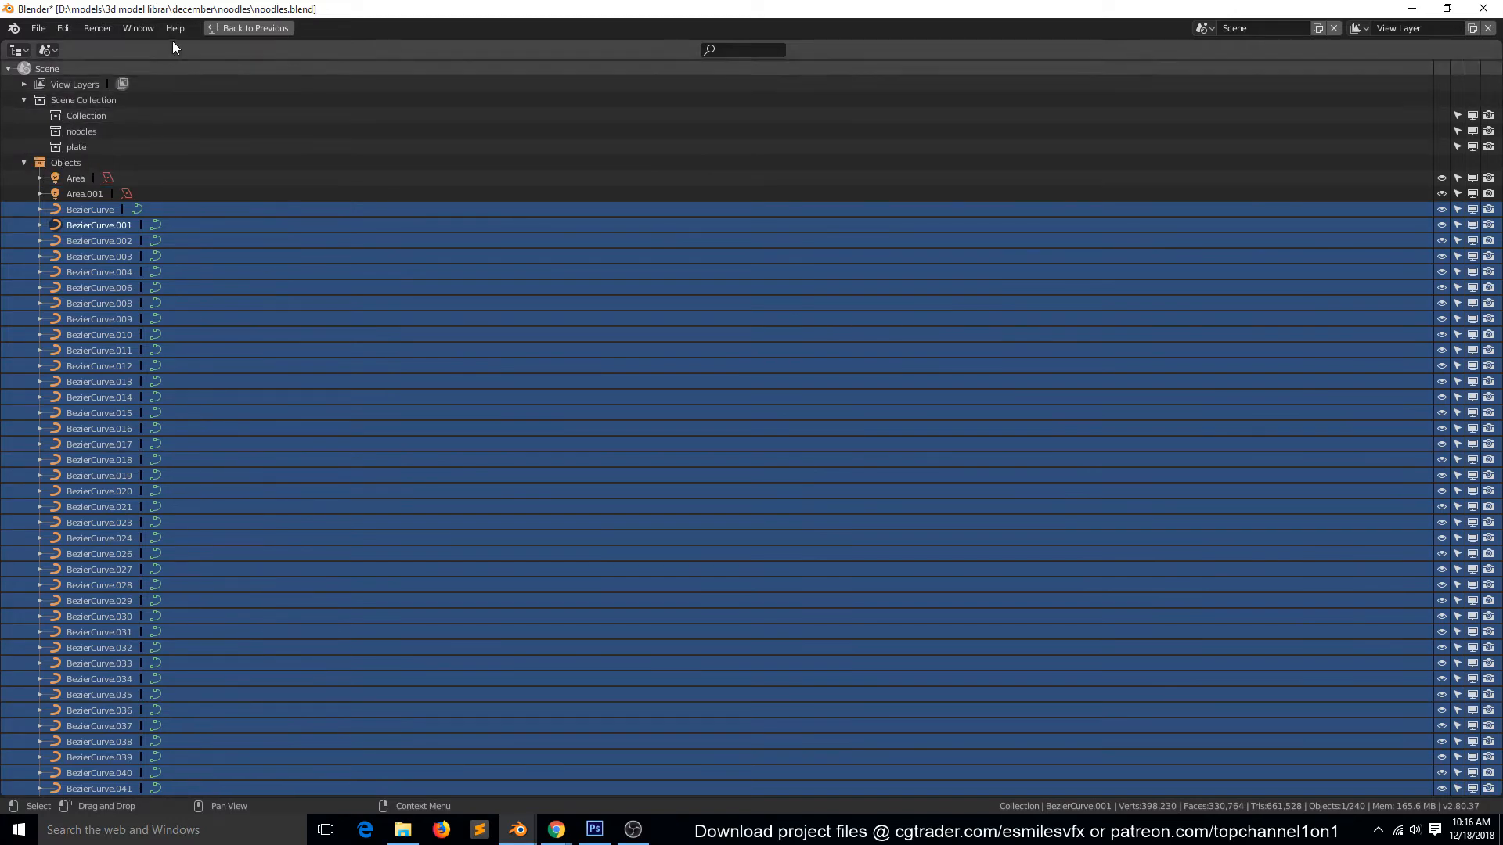
pyautogui.click(210, 28)
pyautogui.click(210, 28)
pyautogui.scroll(5, 102, 505)
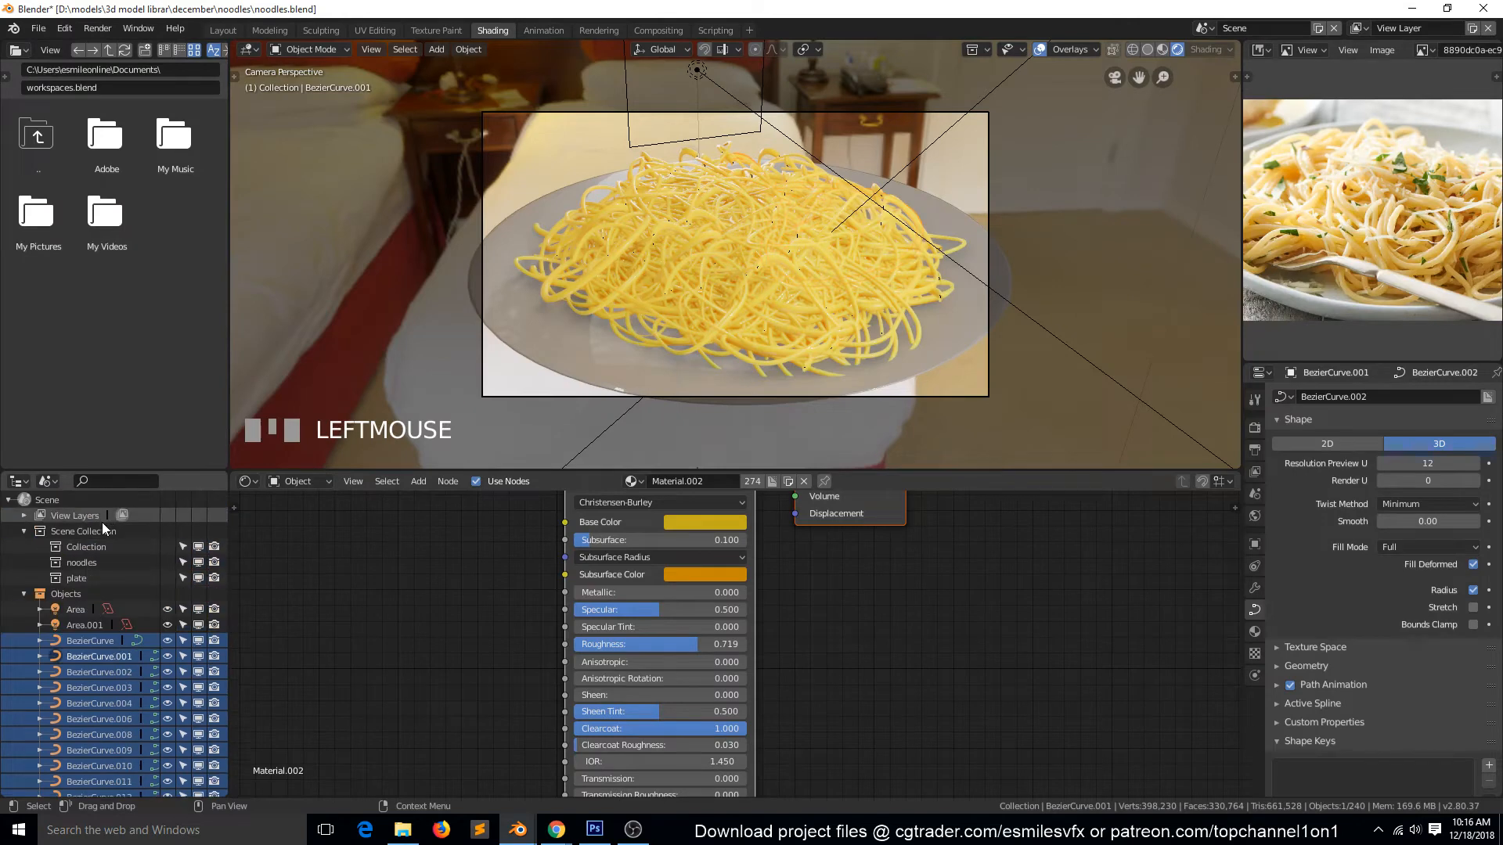
pyautogui.click(25, 594)
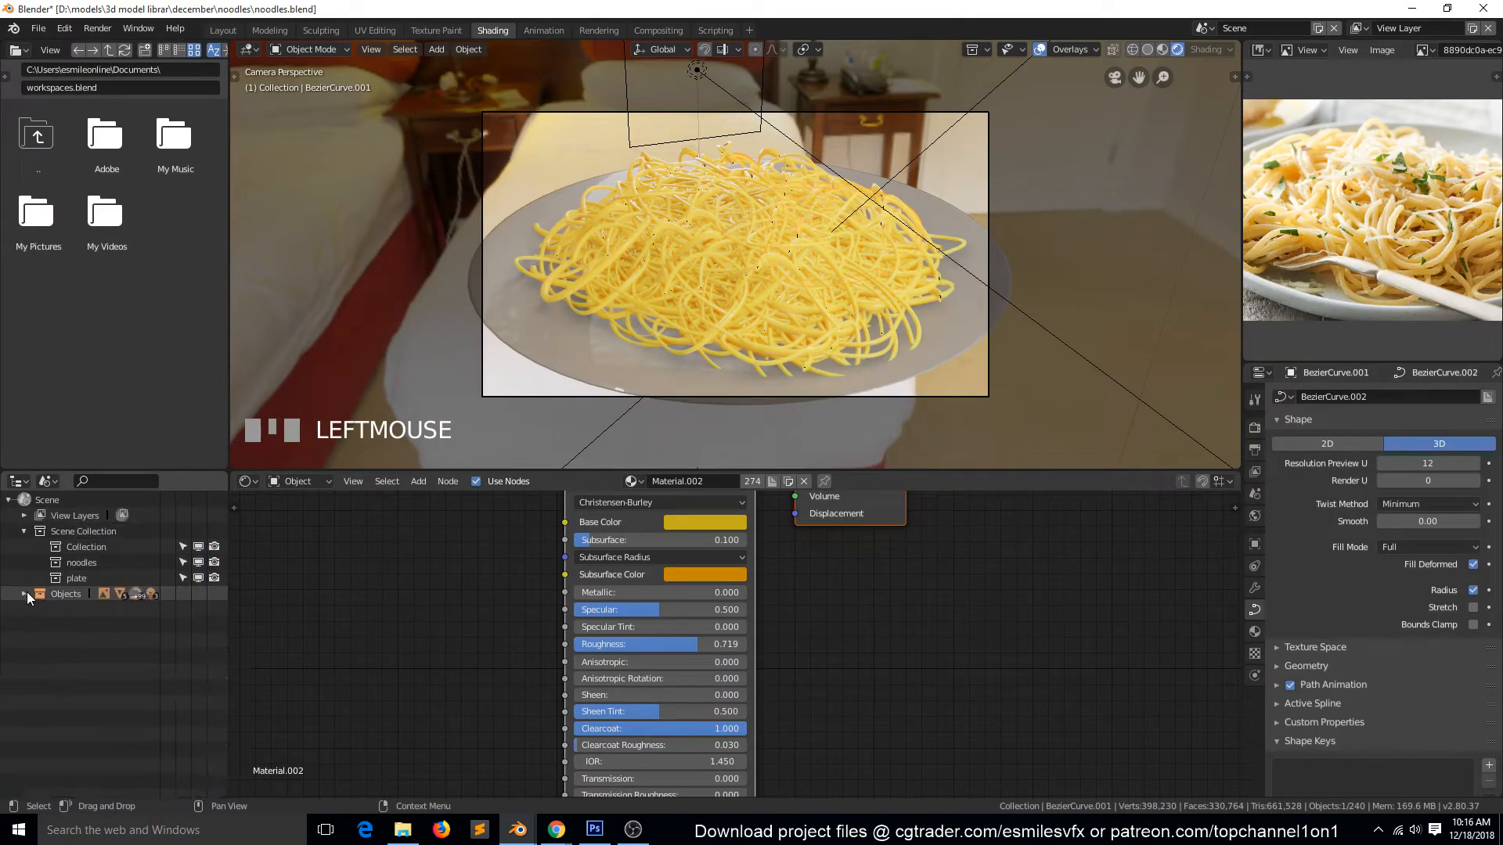
# - Check the members of the noodles collection by selecting the collection in the outliner
pyautogui.click(74, 547)
pyautogui.click(71, 562)
pyautogui.rightClick(95, 662)
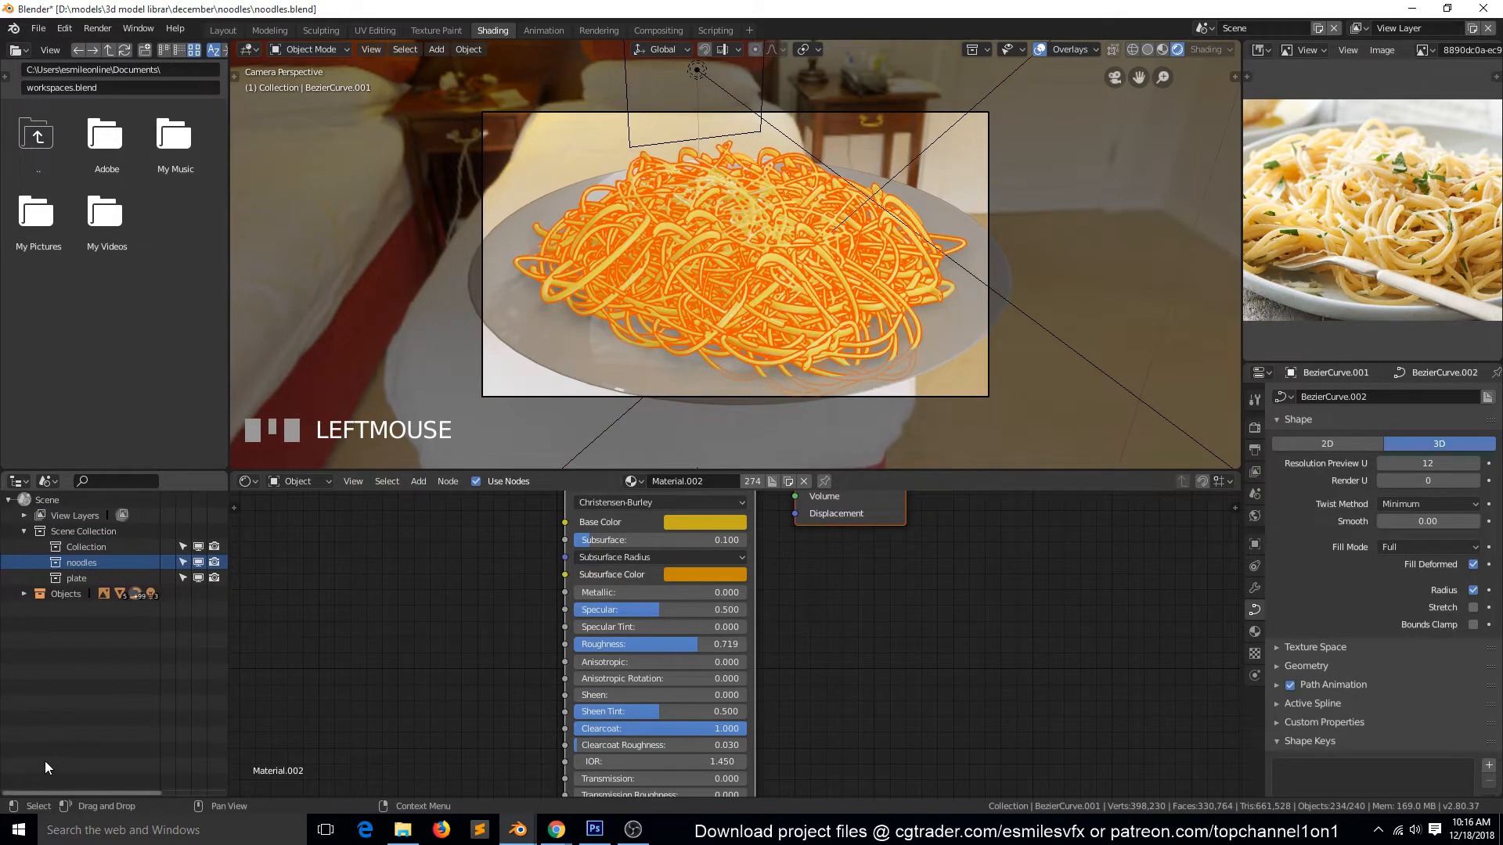
pyautogui.click(87, 578)
pyautogui.click(87, 561)
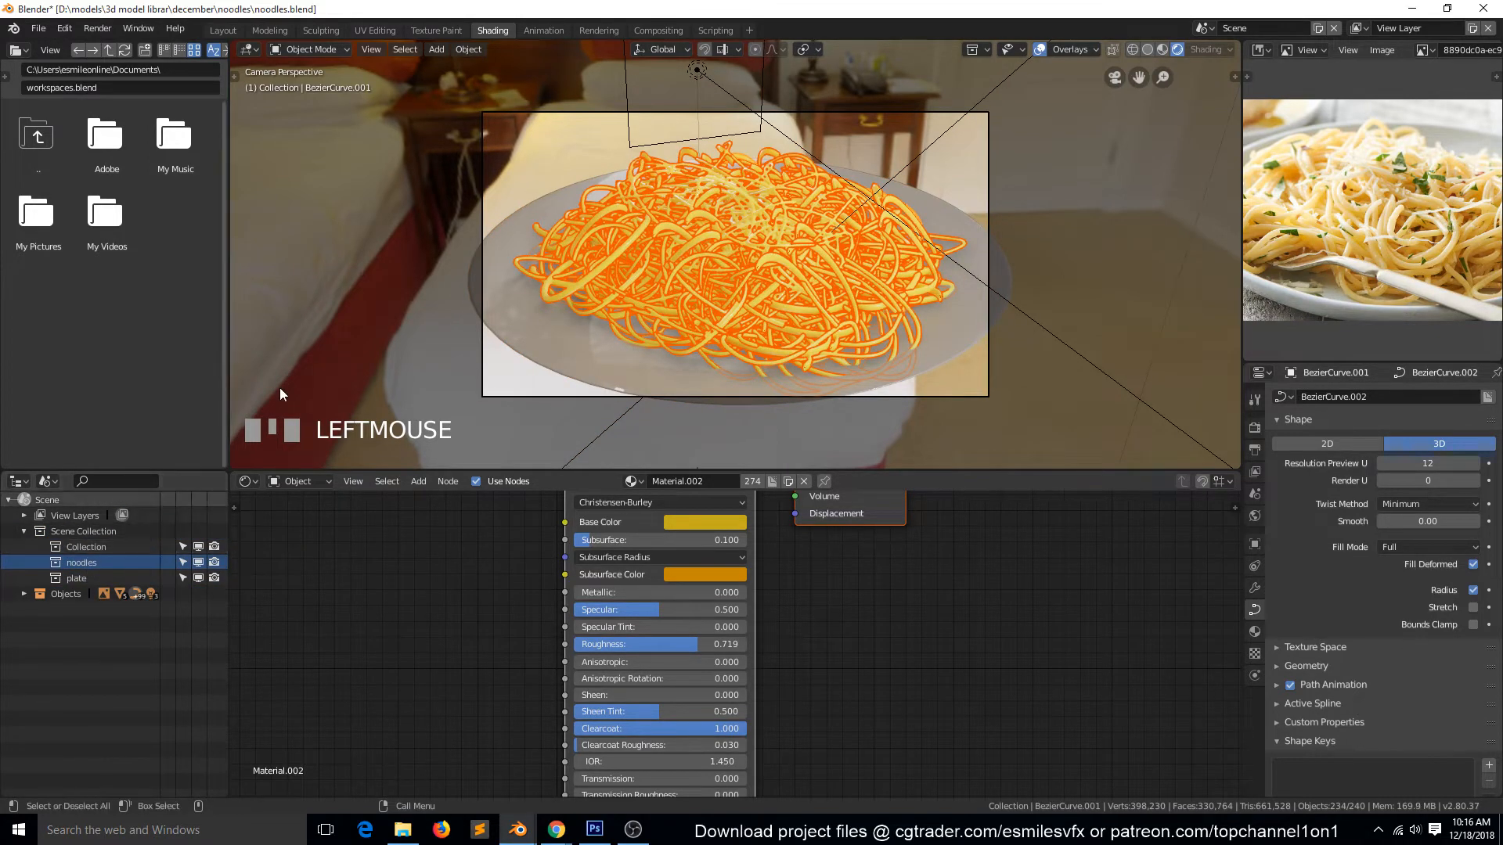
# - Deselect the noodle curves in the viewport and save the file
pyautogui.click(743, 209)
pyautogui.scroll(5, 828, 307)
pyautogui.hotkey('ctrl', 's')
pyautogui.scroll(-5, 814, 308)
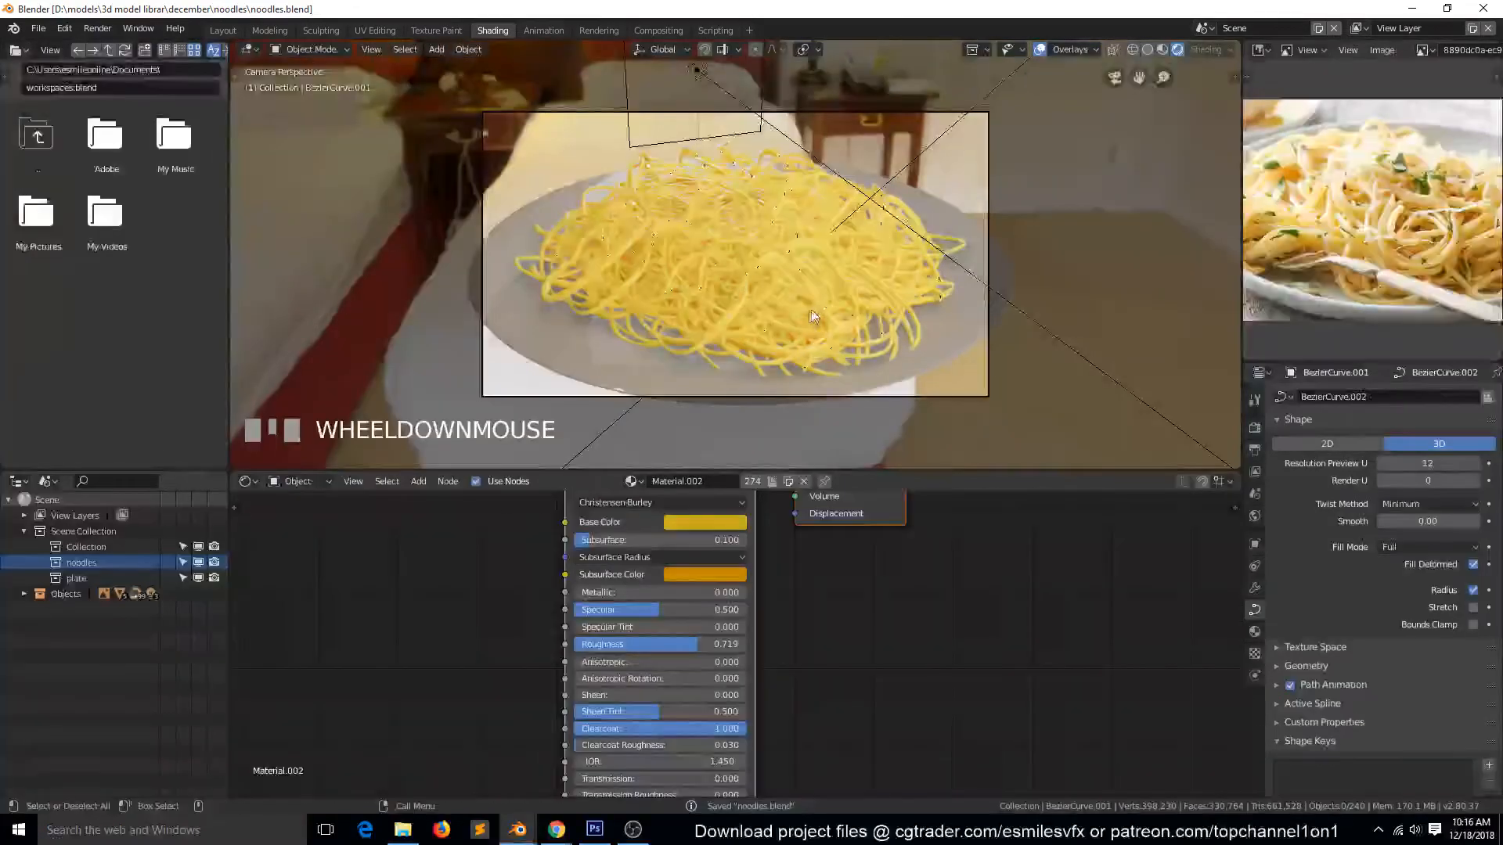
# - Switch to the Layout workspace and change its image editor to an Outliner to list the scene collections
pyautogui.click(25, 593)
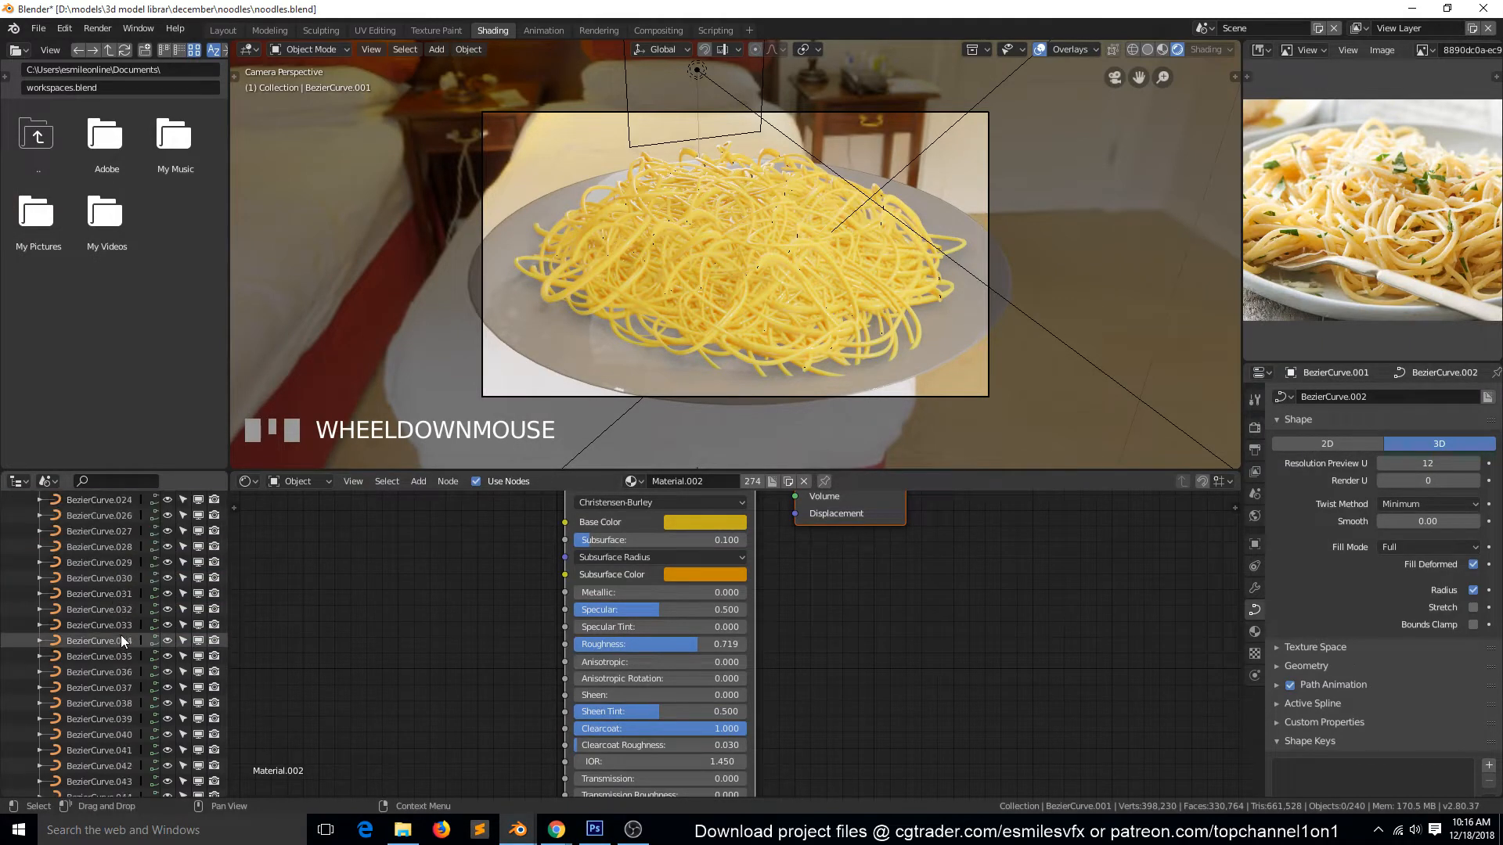
pyautogui.scroll(-20, 155, 617)
pyautogui.scroll(-5, 213, 601)
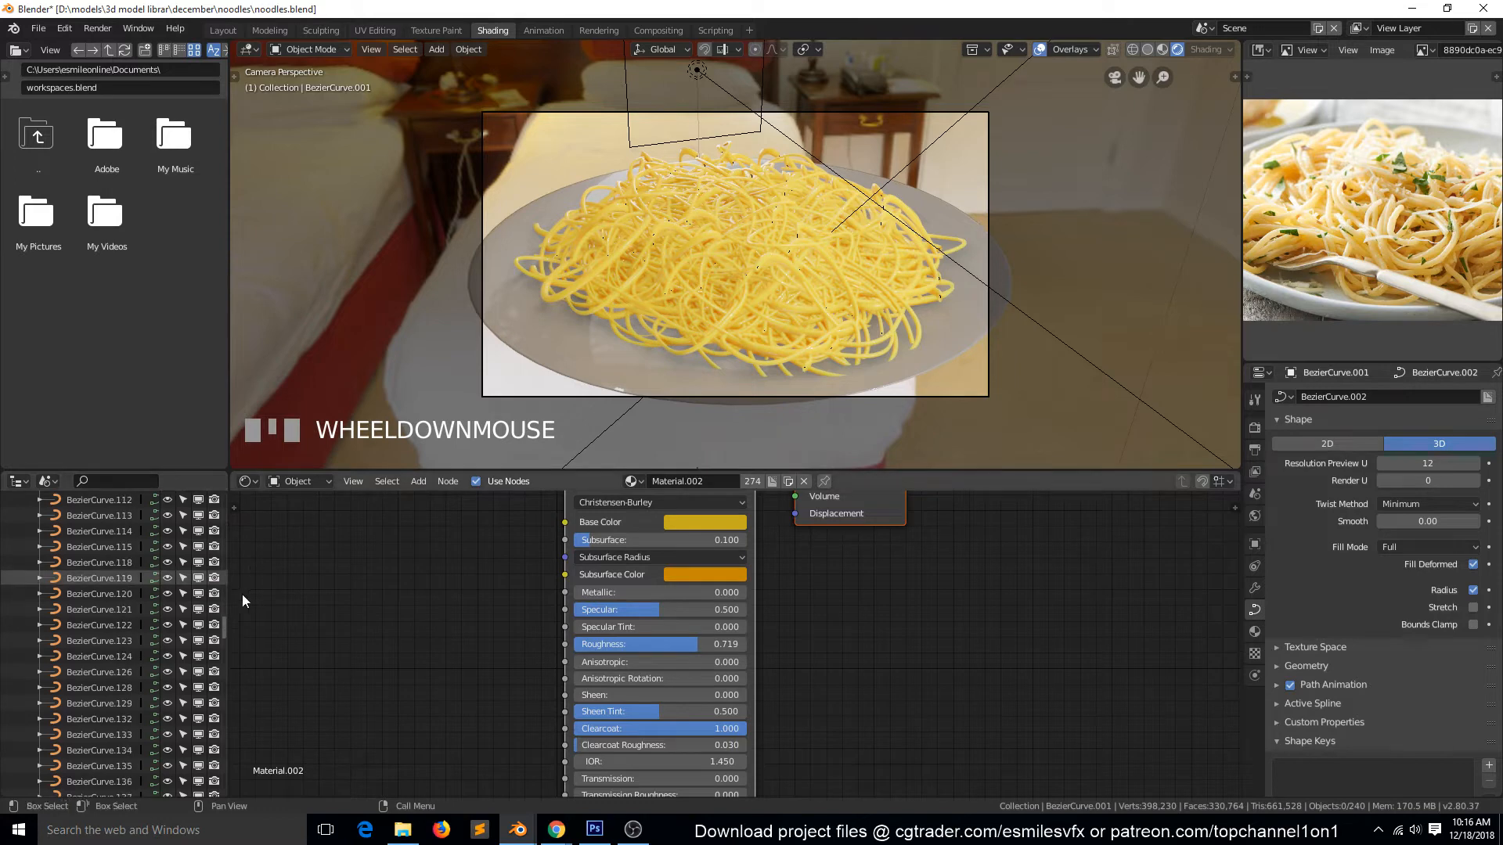
pyautogui.scroll(-3, 242, 594)
pyautogui.click(216, 32)
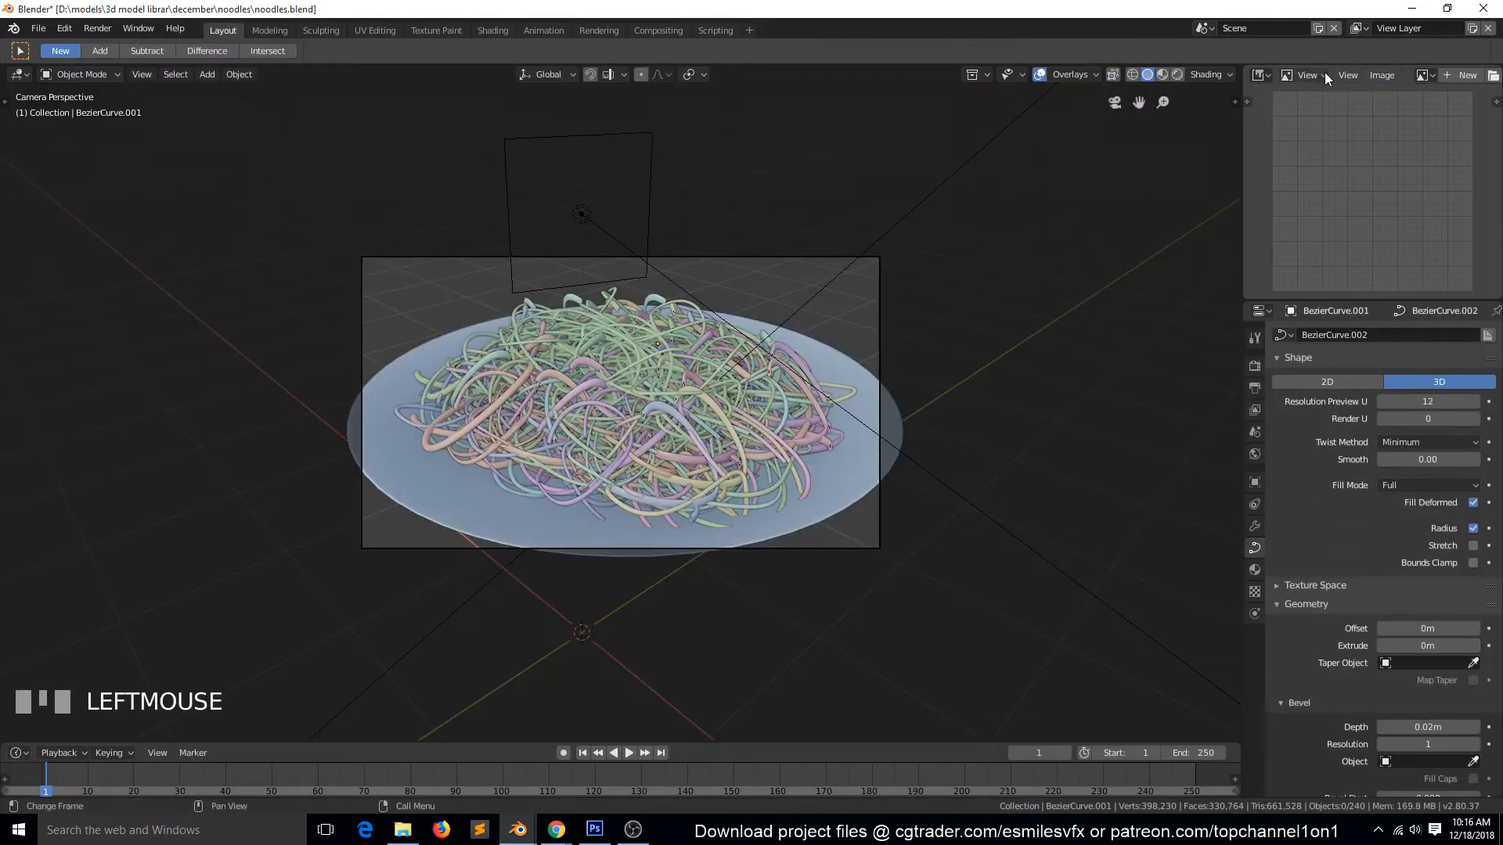
pyautogui.click(1262, 75)
pyautogui.click(1135, 133)
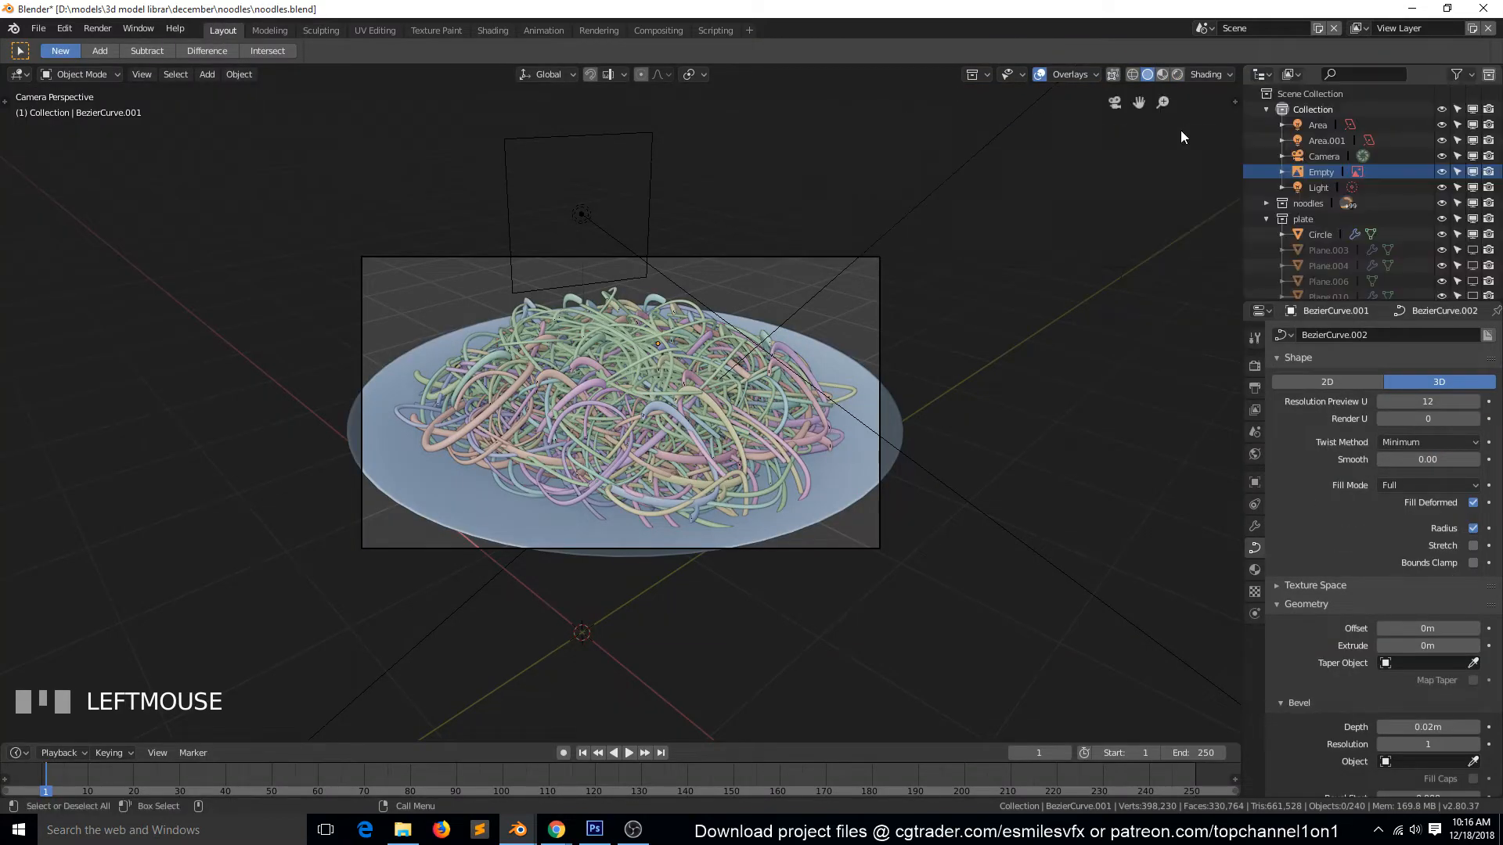
pyautogui.scroll(1, 1335, 171)
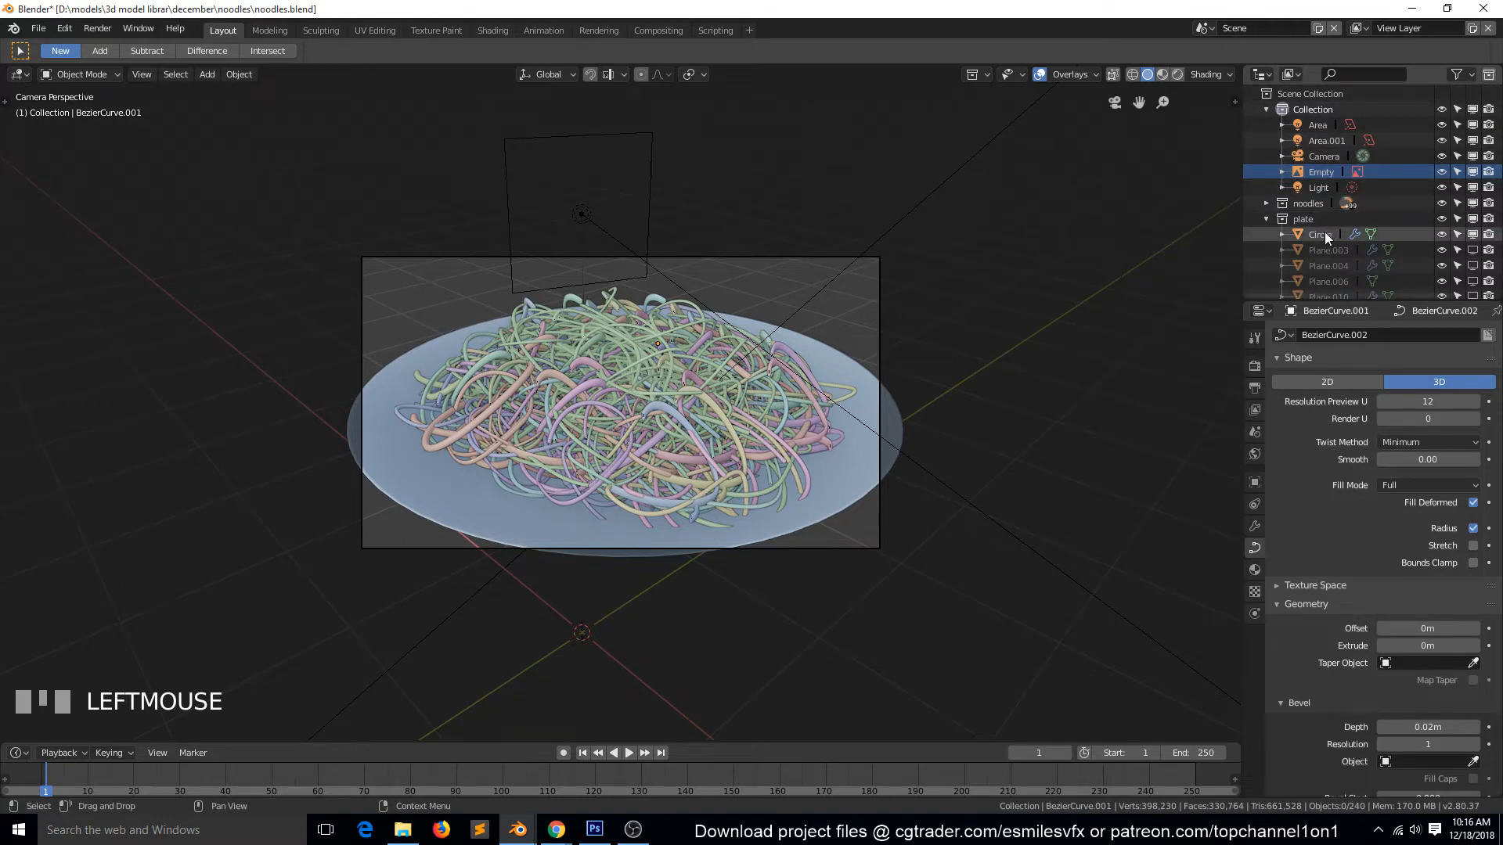
# - Enable viewport display of the hidden Plane.003, Plane.004, Plane.006 and Plane.010 objects in the plate collection, and save the file
pyautogui.click(1265, 219)
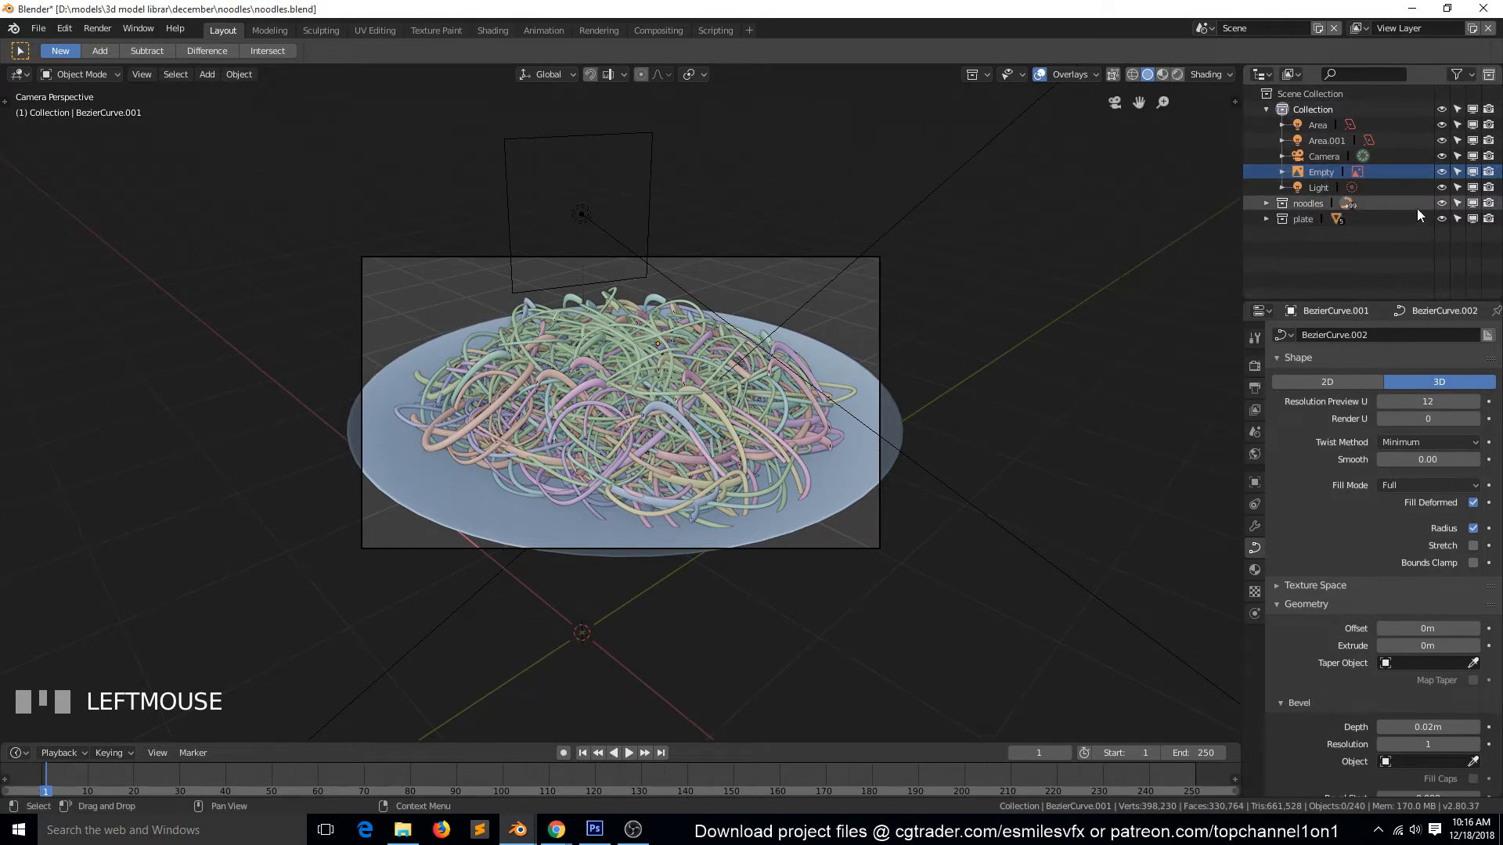
pyautogui.click(1266, 203)
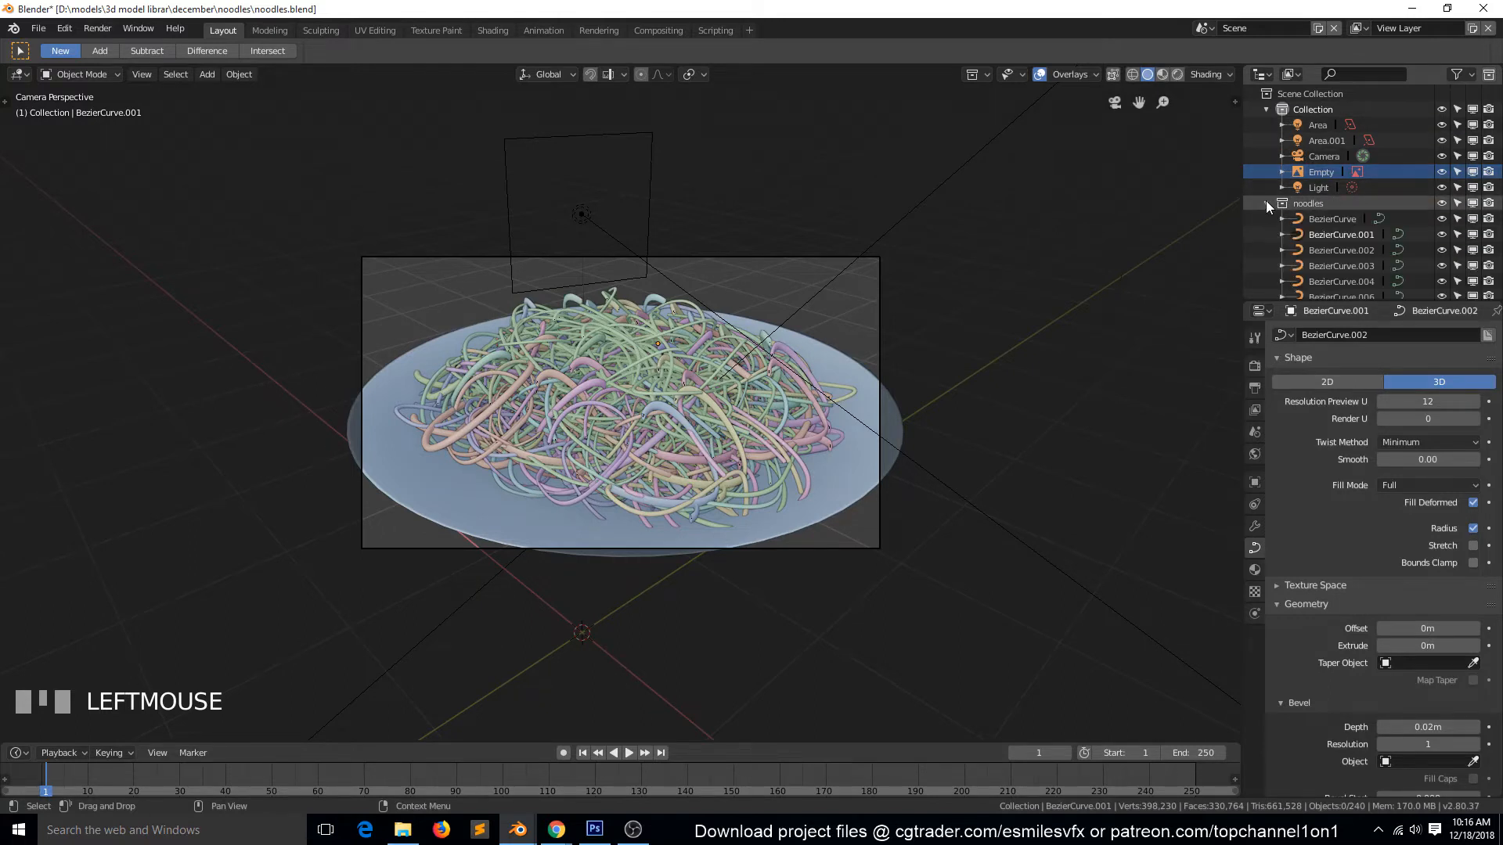
pyautogui.click(1266, 203)
pyautogui.click(1266, 218)
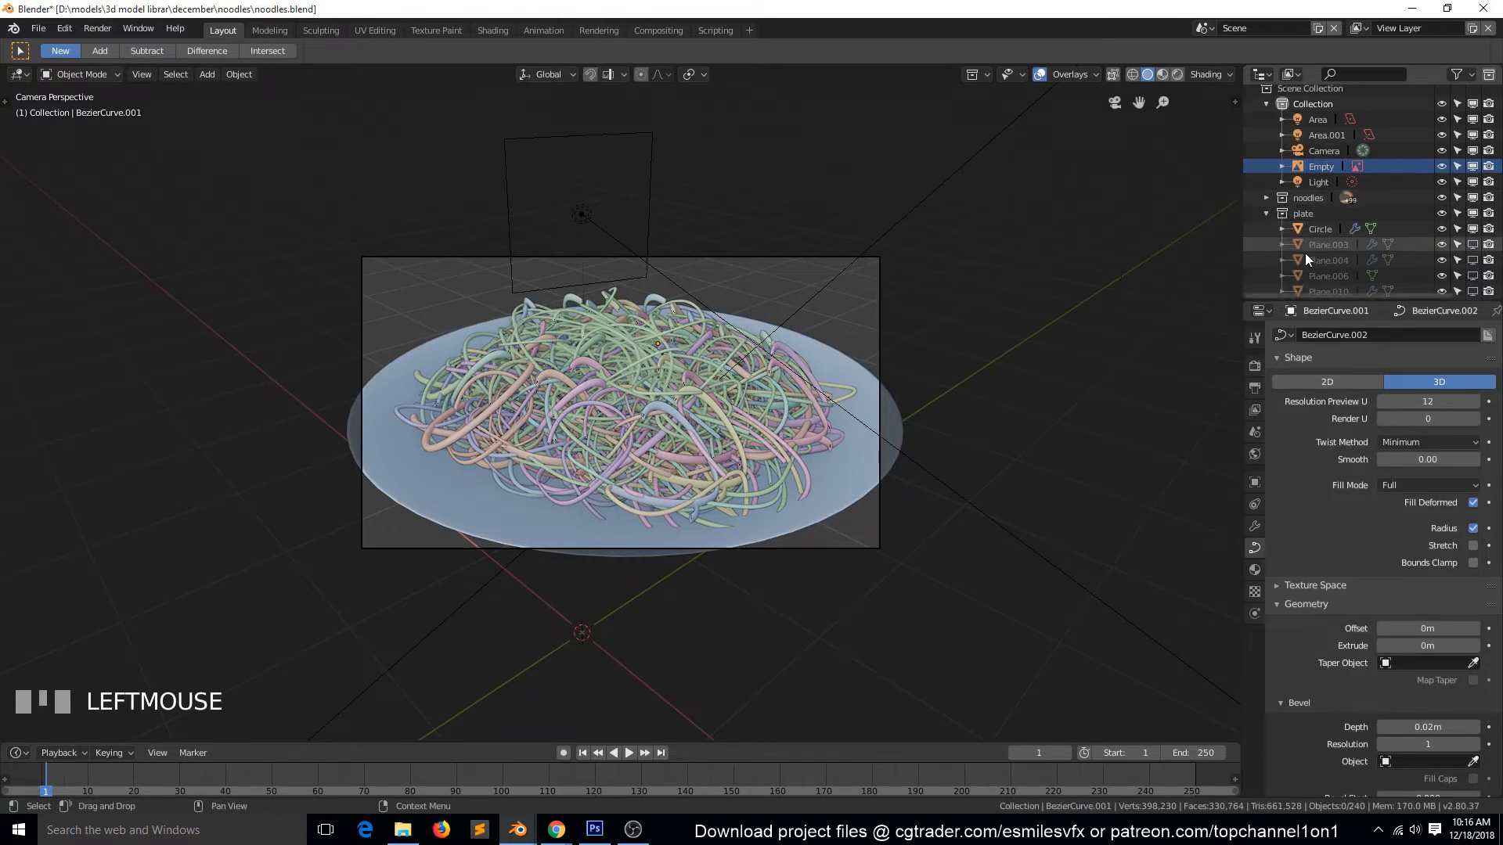
pyautogui.moveTo(1473, 248); pyautogui.dragTo(1473, 295)
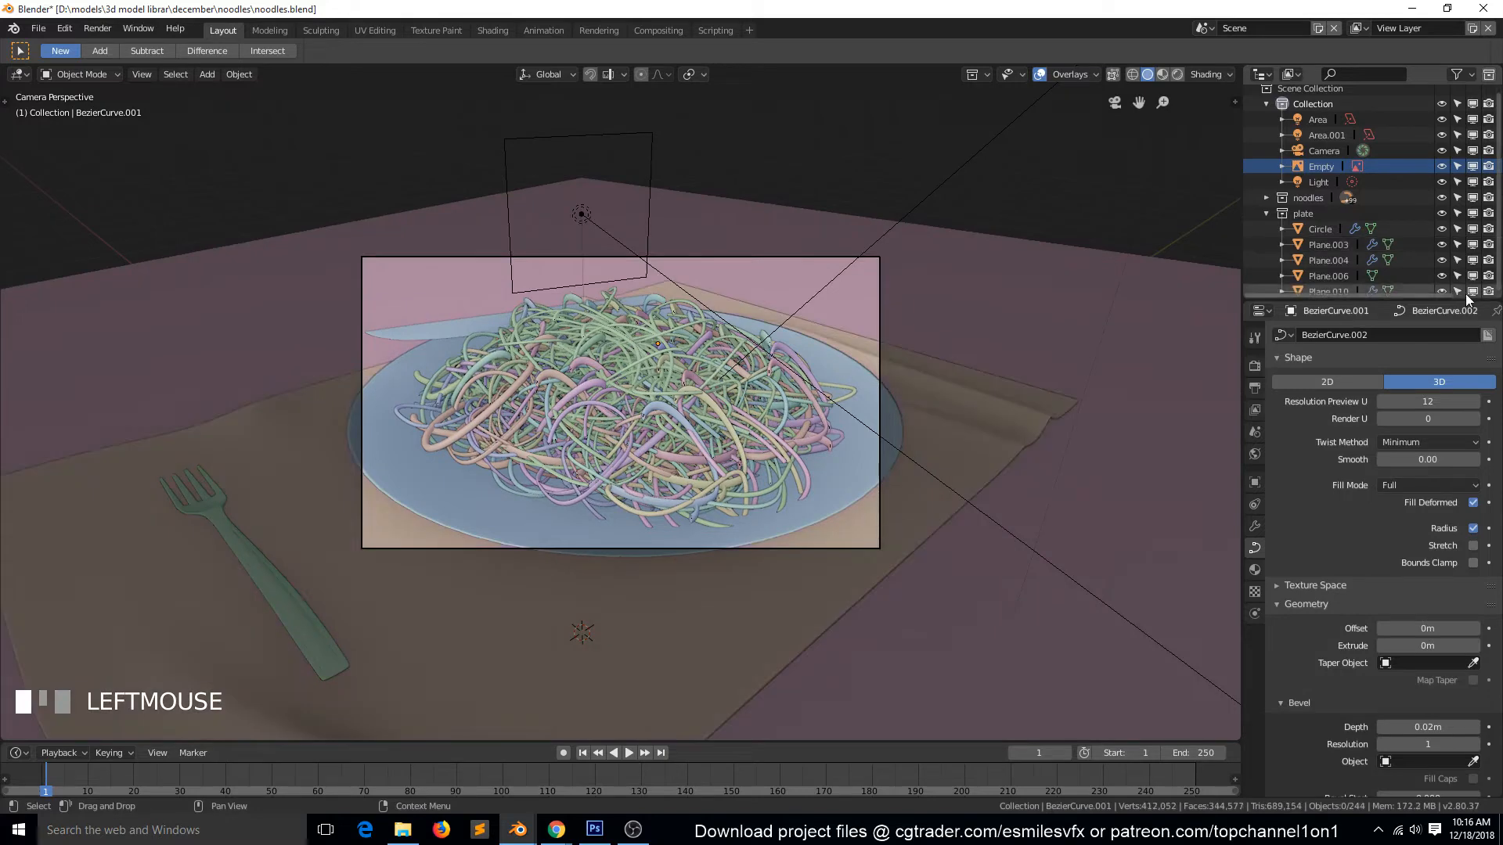
pyautogui.hotkey('ctrl', 's')
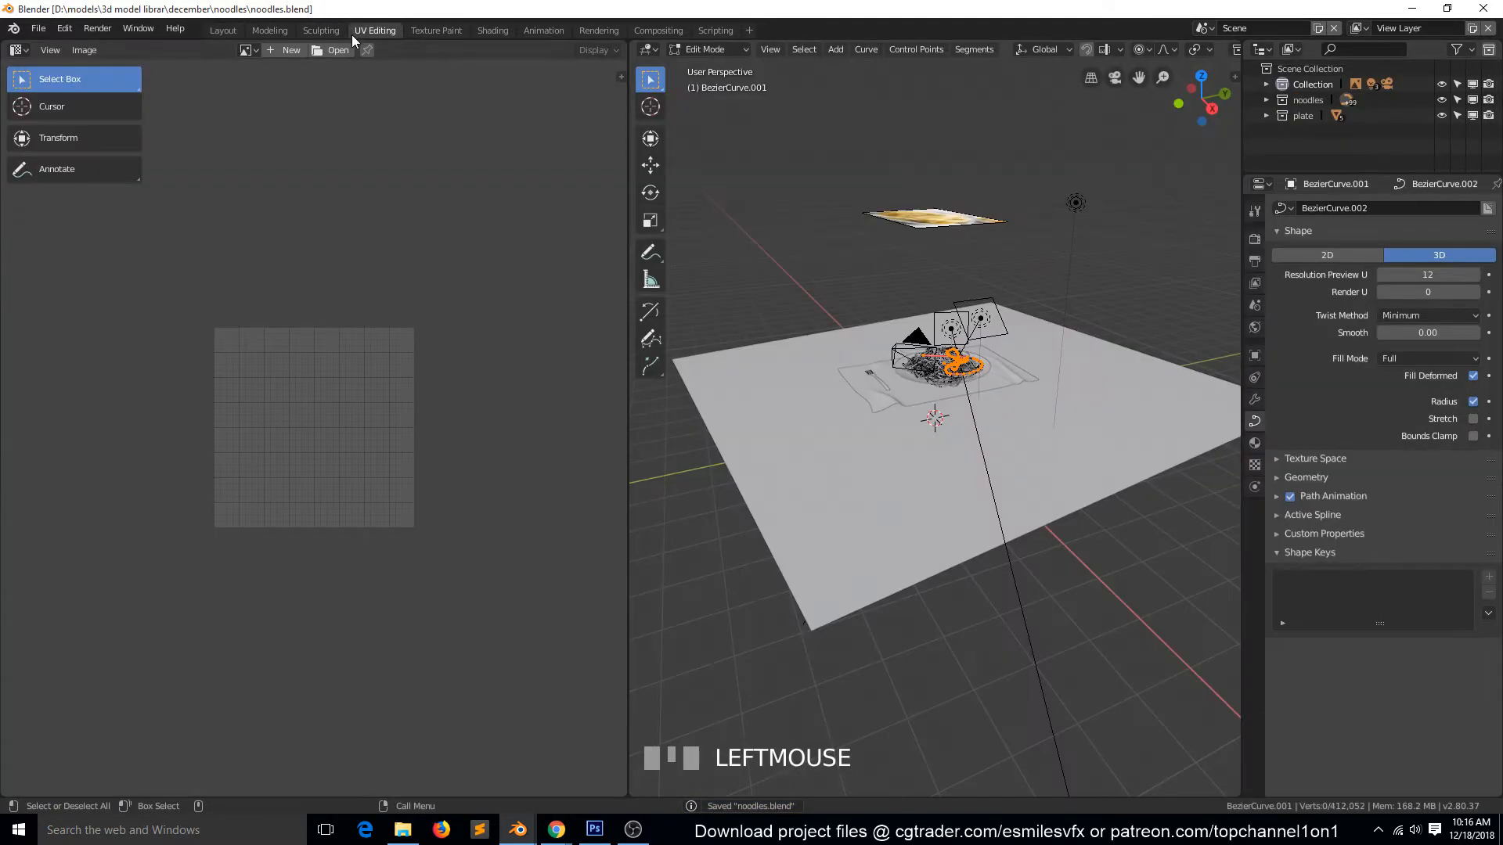
# - In the Shading workspace, move the fork closer to the plate with the global Z axis locked, deselect it and save the file
pyautogui.click(354, 31)
pyautogui.click(480, 28)
pyautogui.hotkey('alt', 'a')
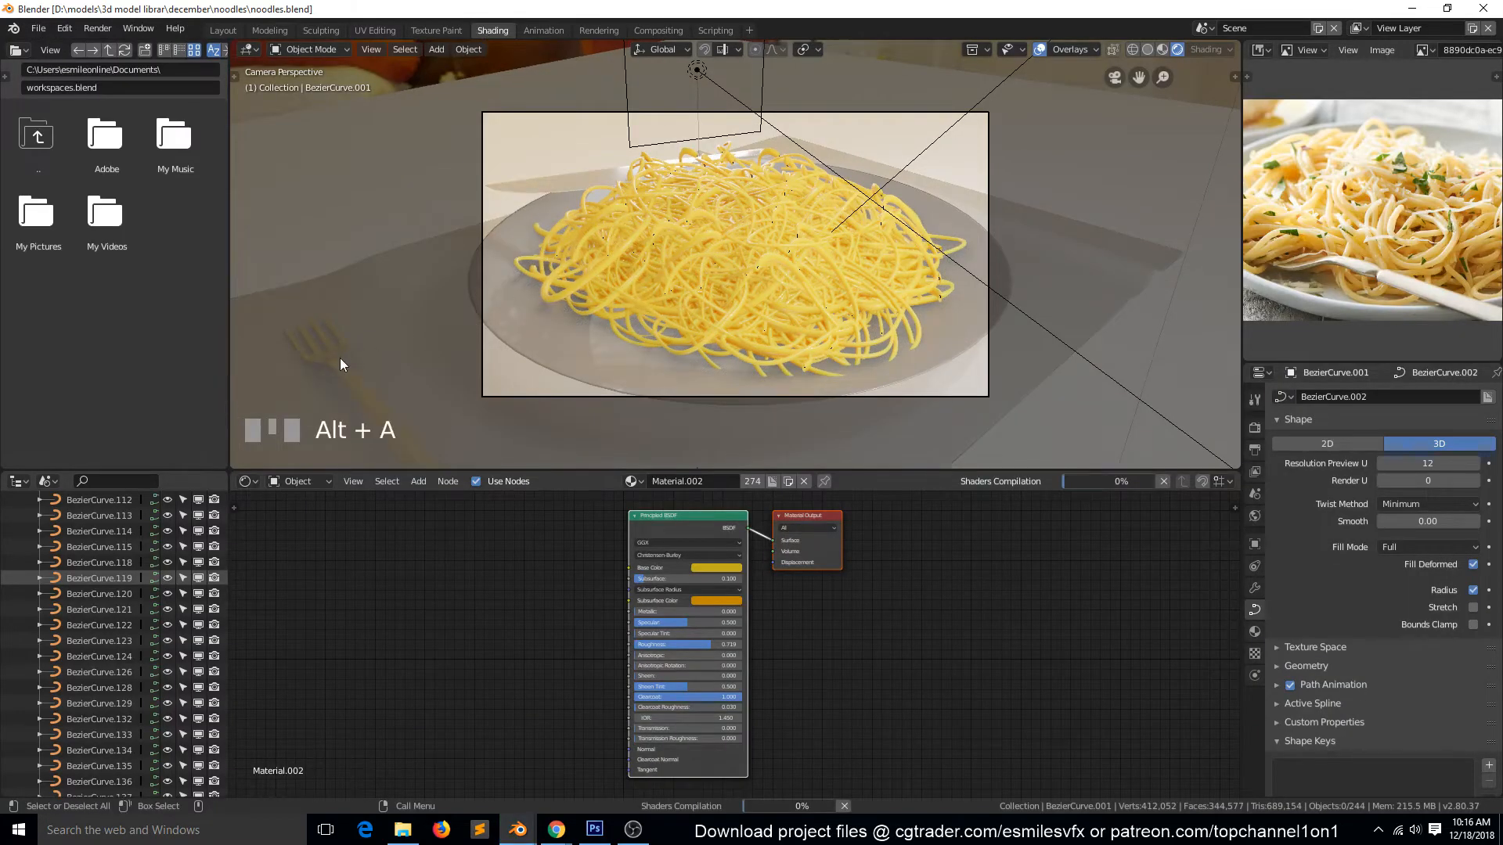
pyautogui.click(339, 365)
pyautogui.press('g')
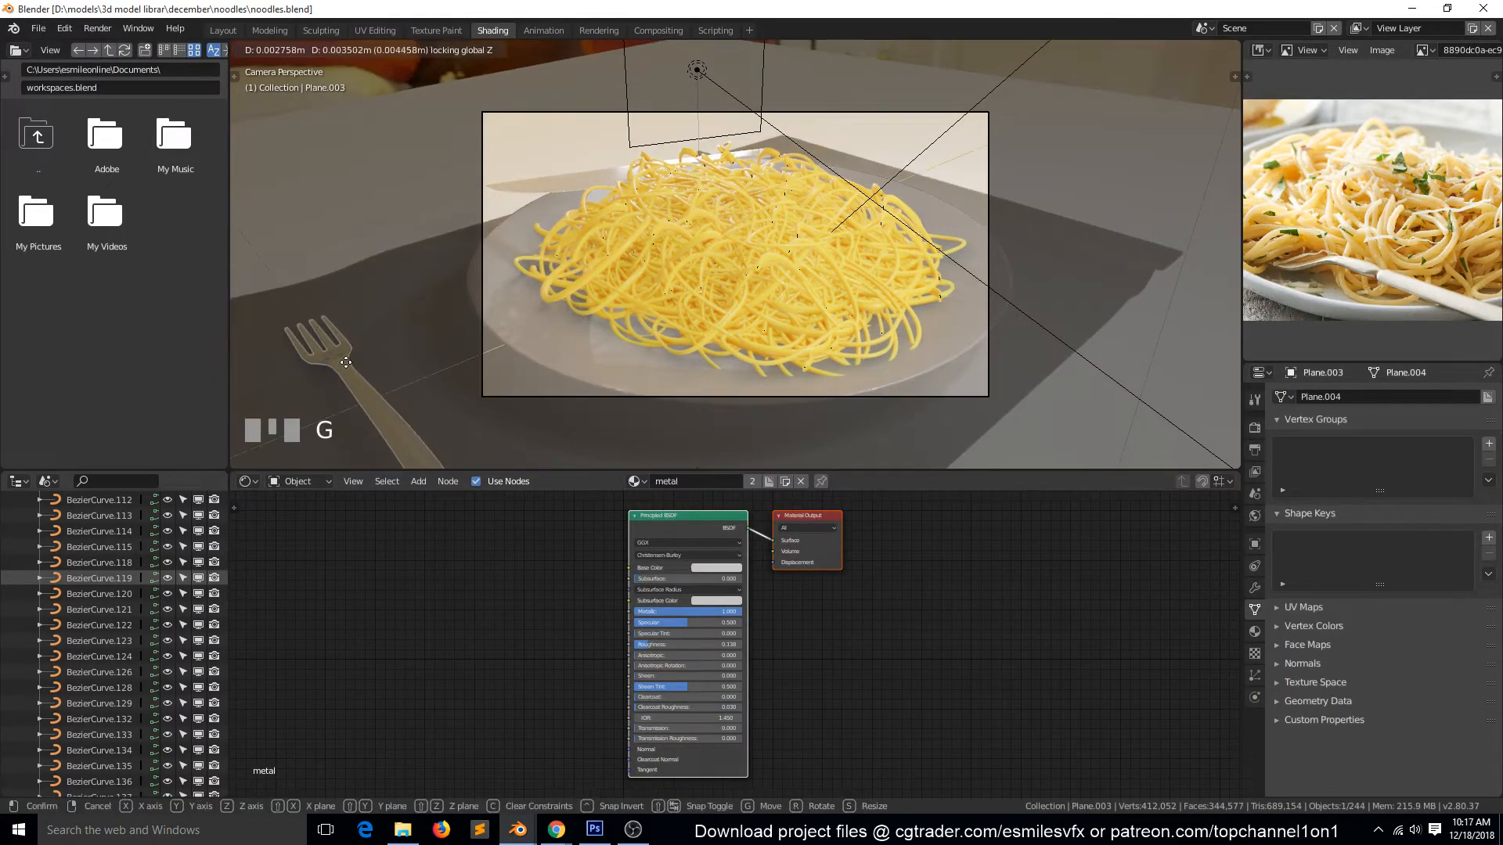
pyautogui.click(497, 311)
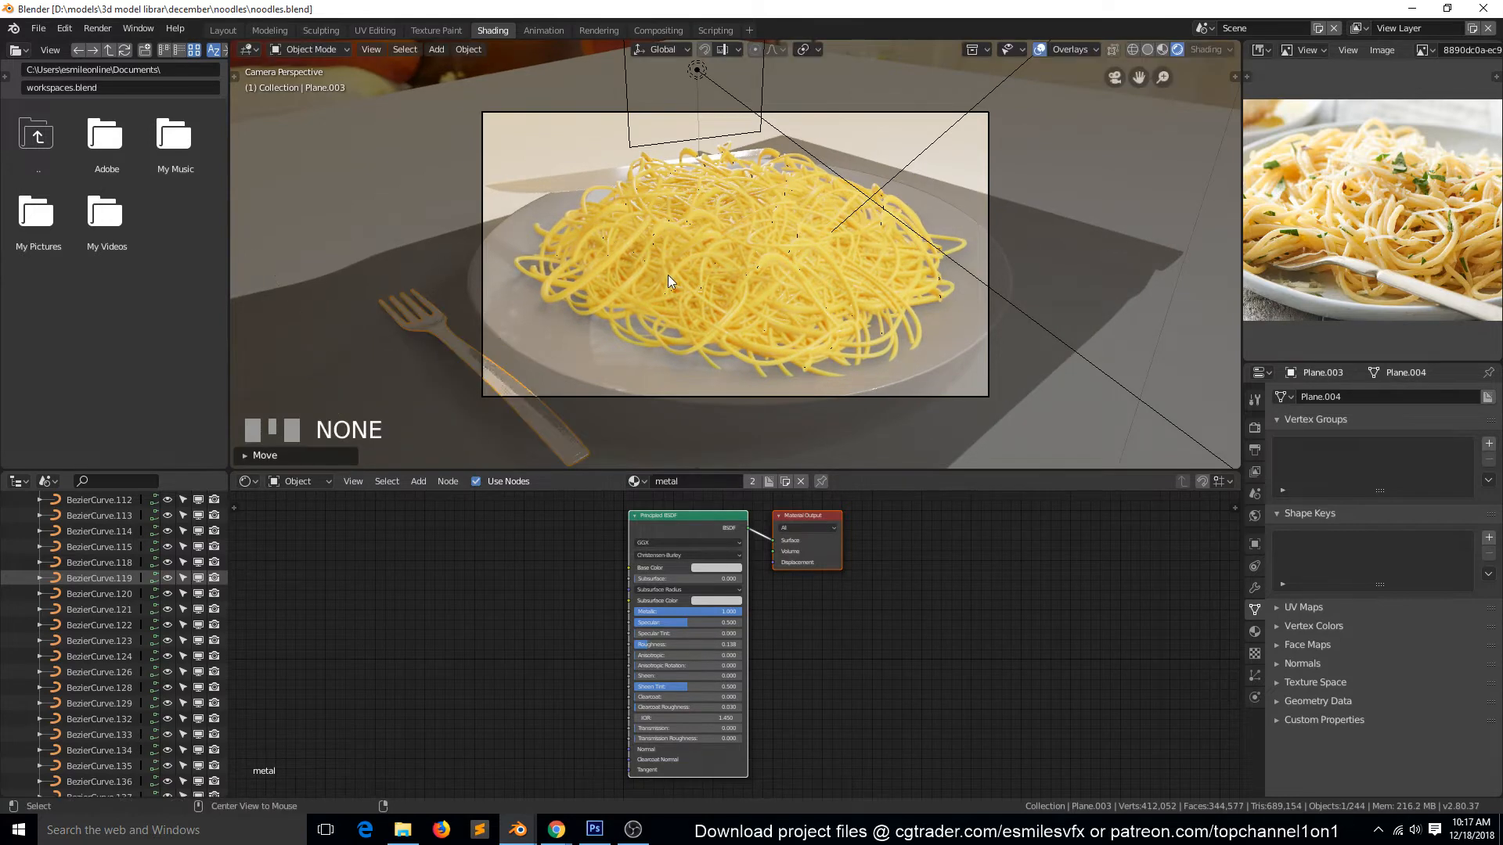
pyautogui.press('a')
pyautogui.scroll(2, 668, 281)
pyautogui.hotkey('ctrl', 's')
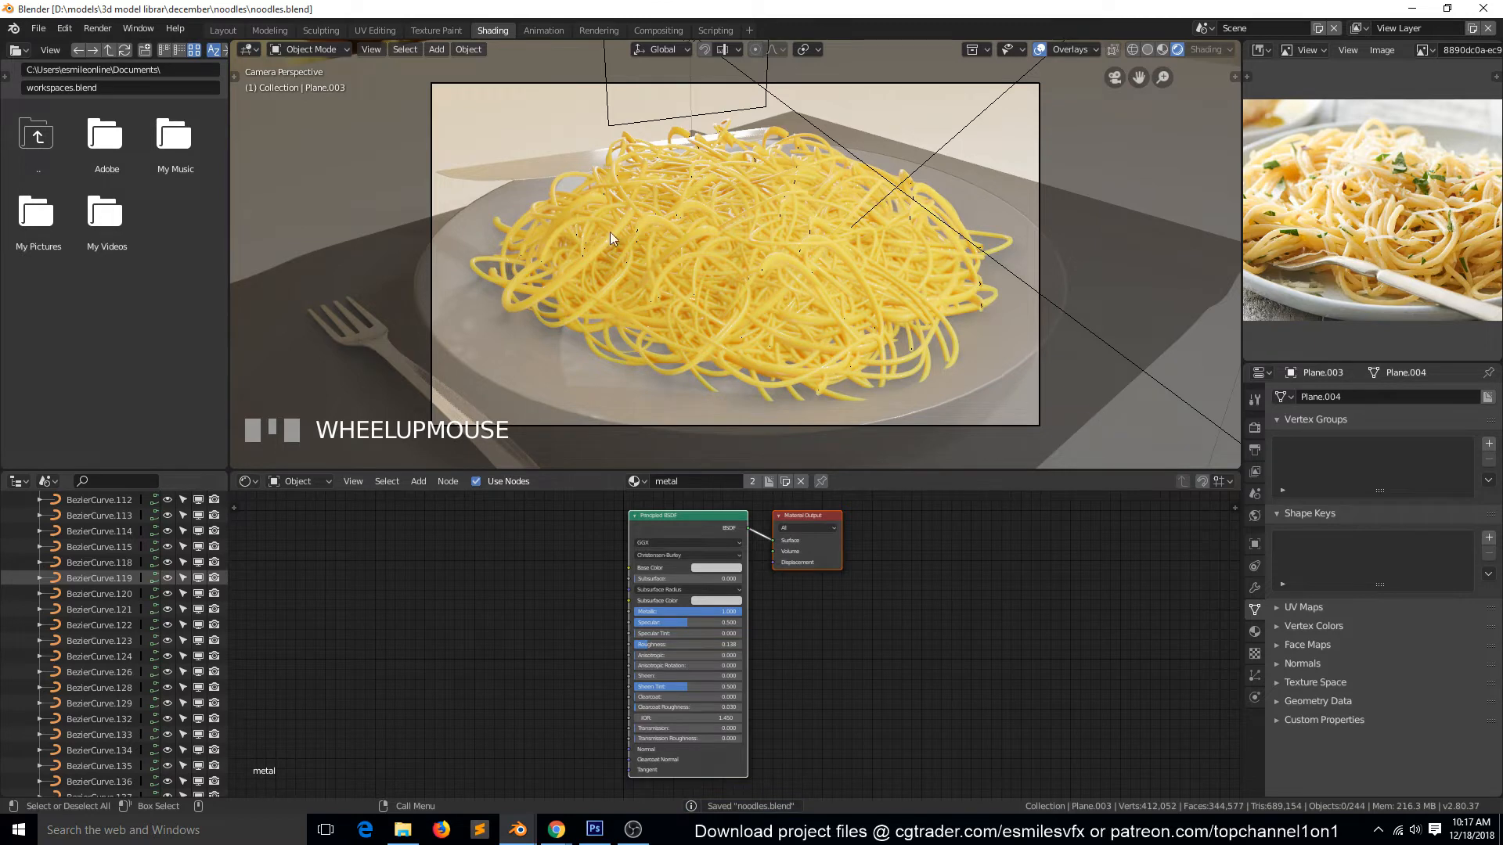
pyautogui.scroll(-1, 722, 292)
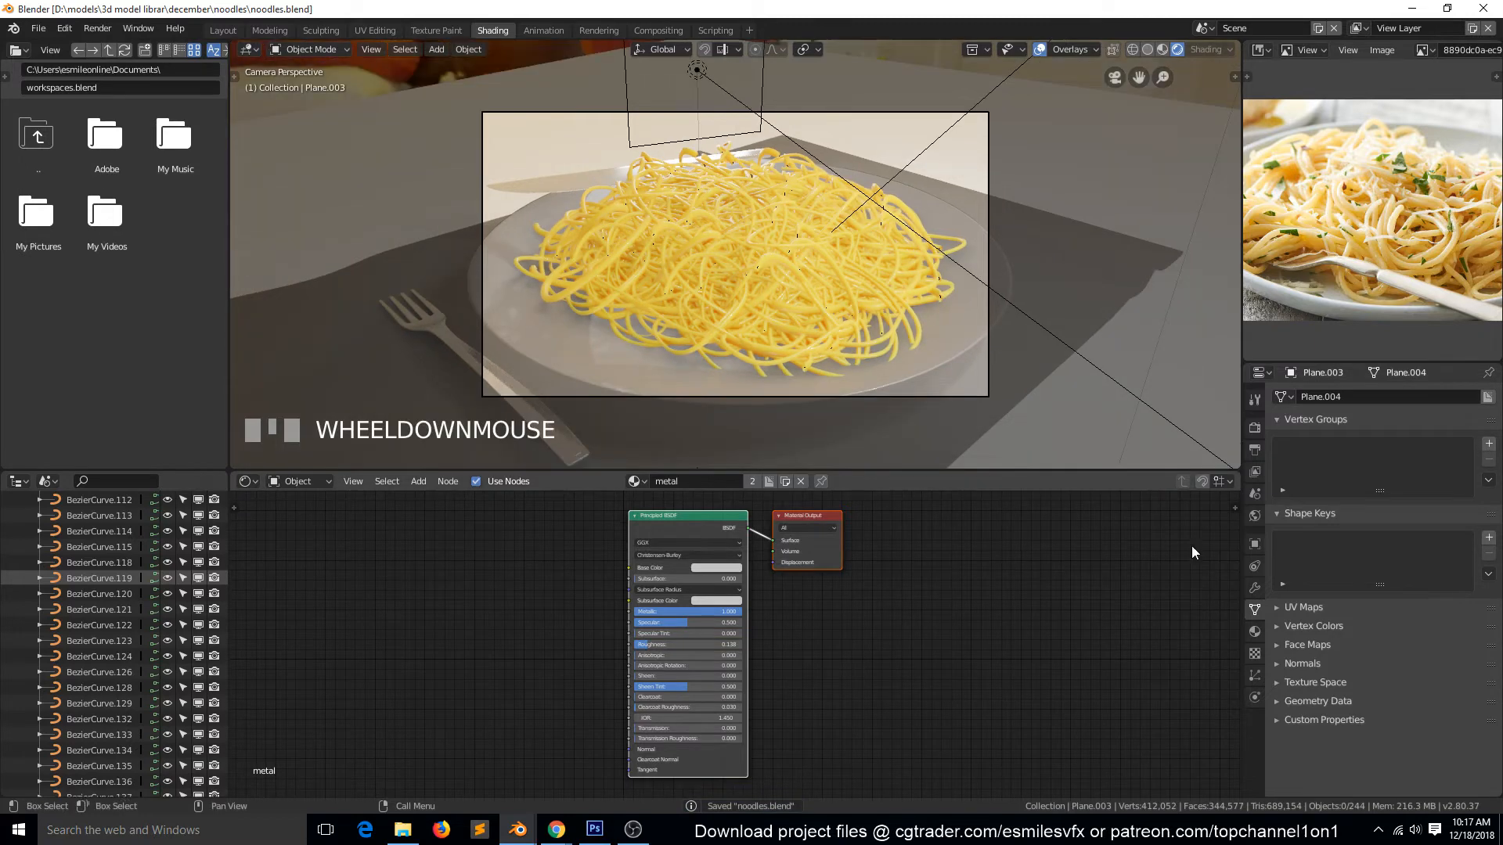
# - Replace the world's environment texture with venice_sunset_2k.hdr from the TEXTURES\hdri folder
pyautogui.click(1255, 516)
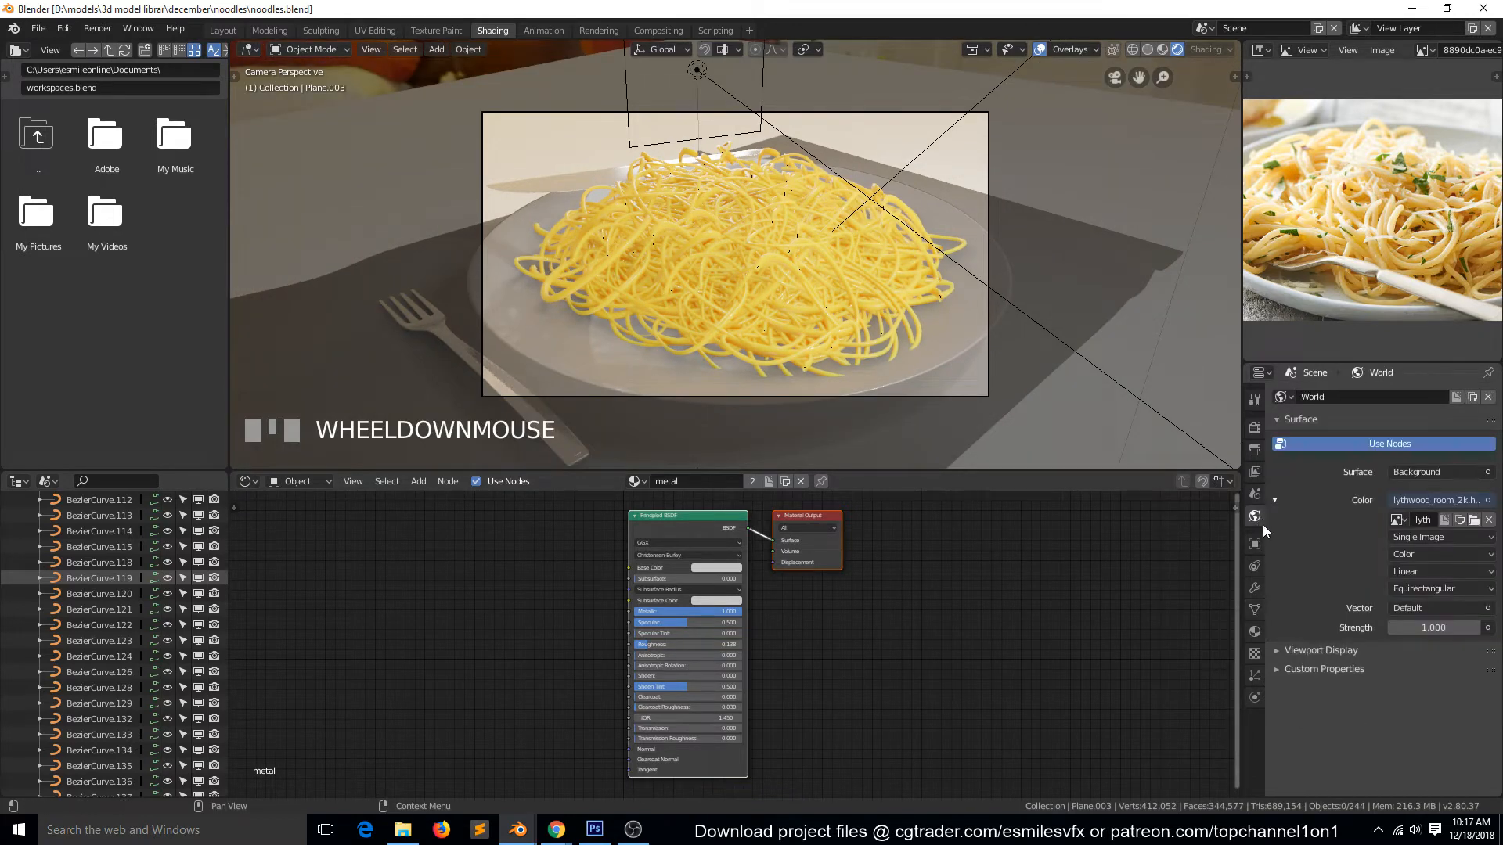
pyautogui.click(1474, 520)
pyautogui.click(151, 48)
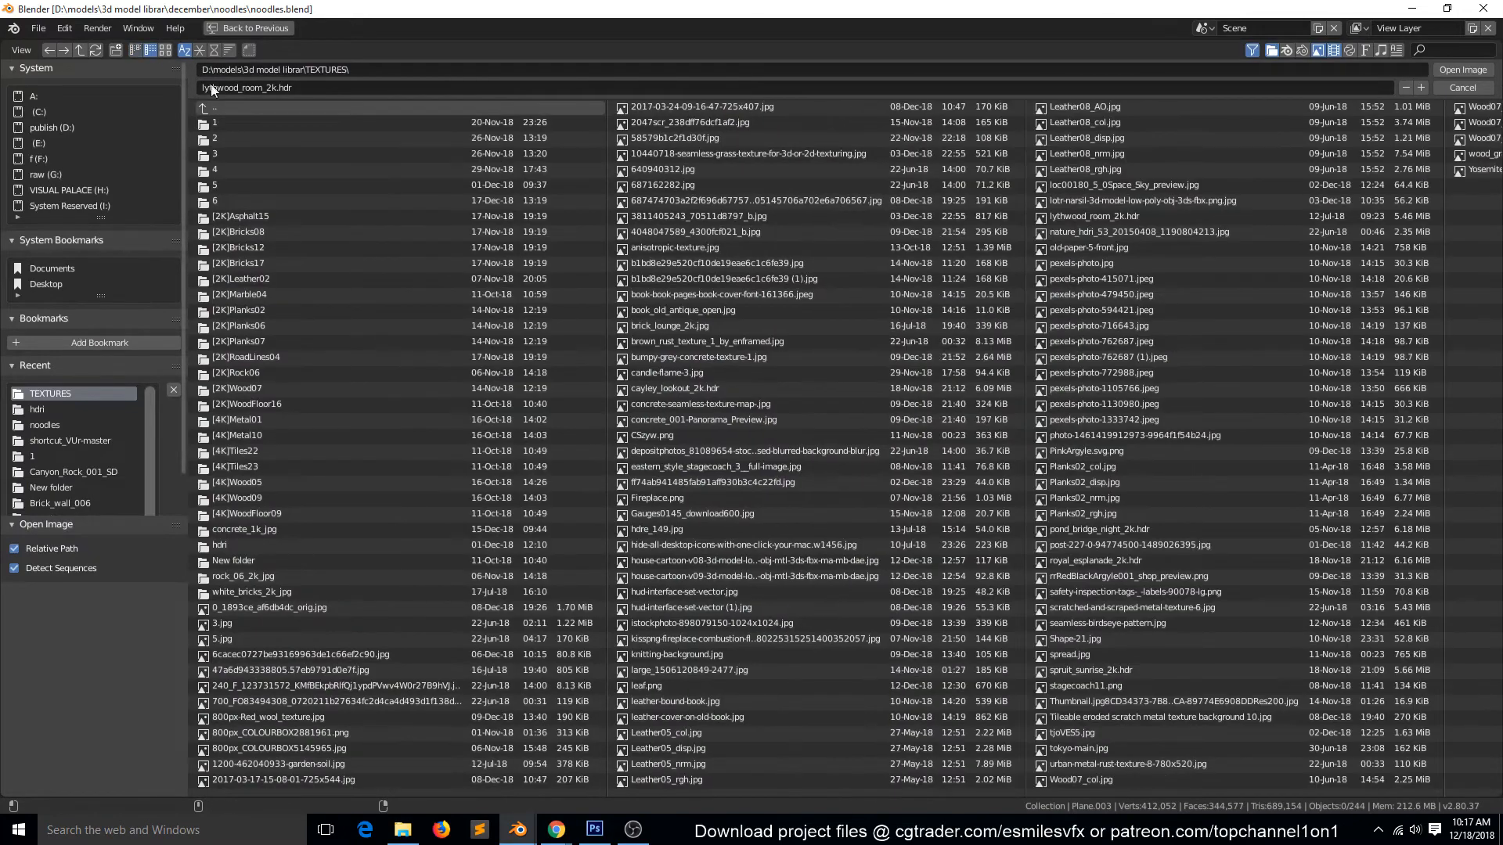
pyautogui.scroll(4, 997, 594)
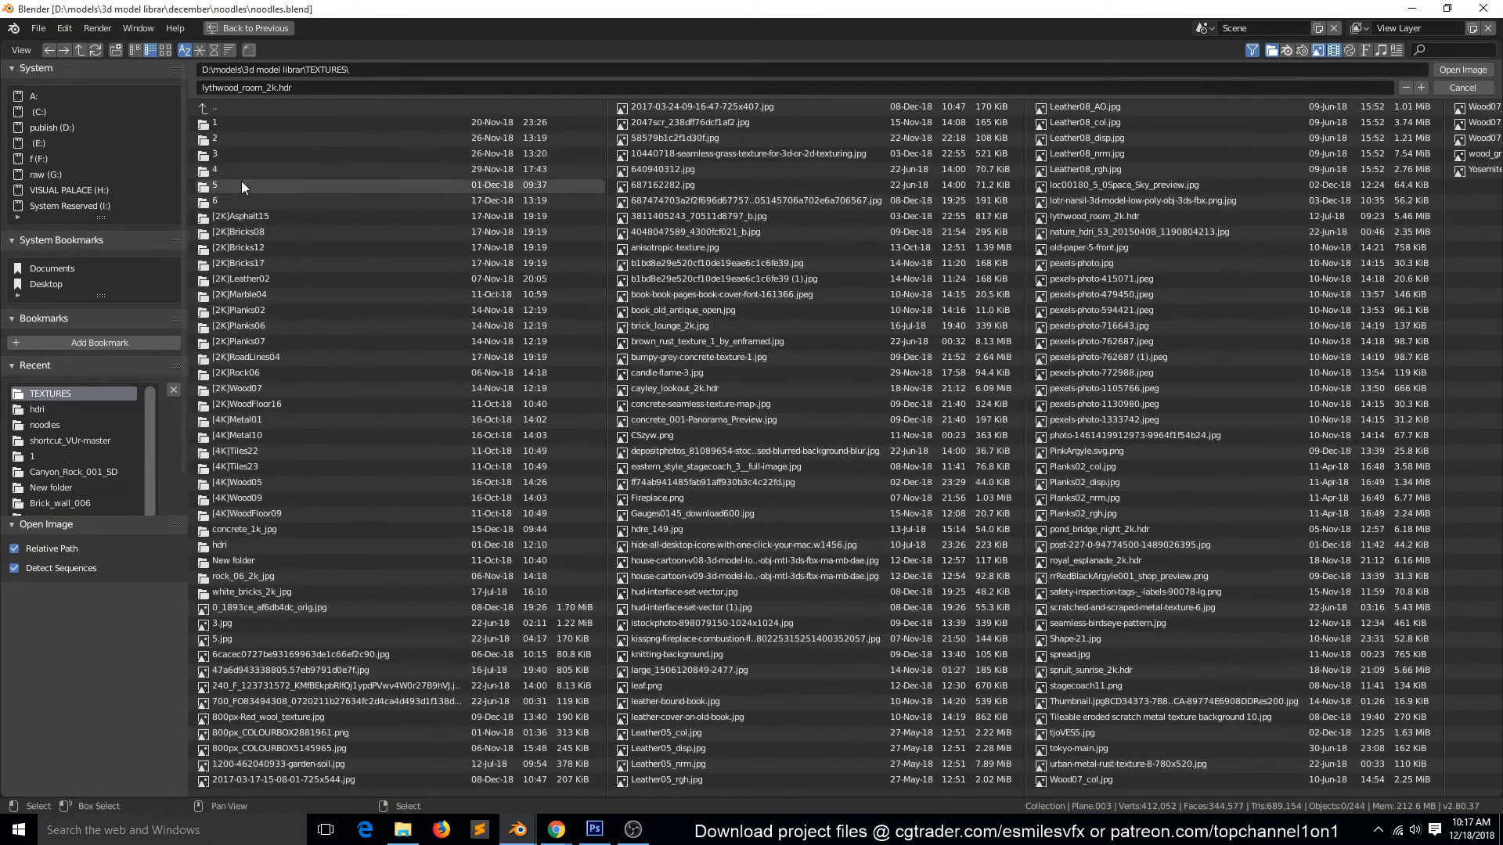
pyautogui.click(74, 408)
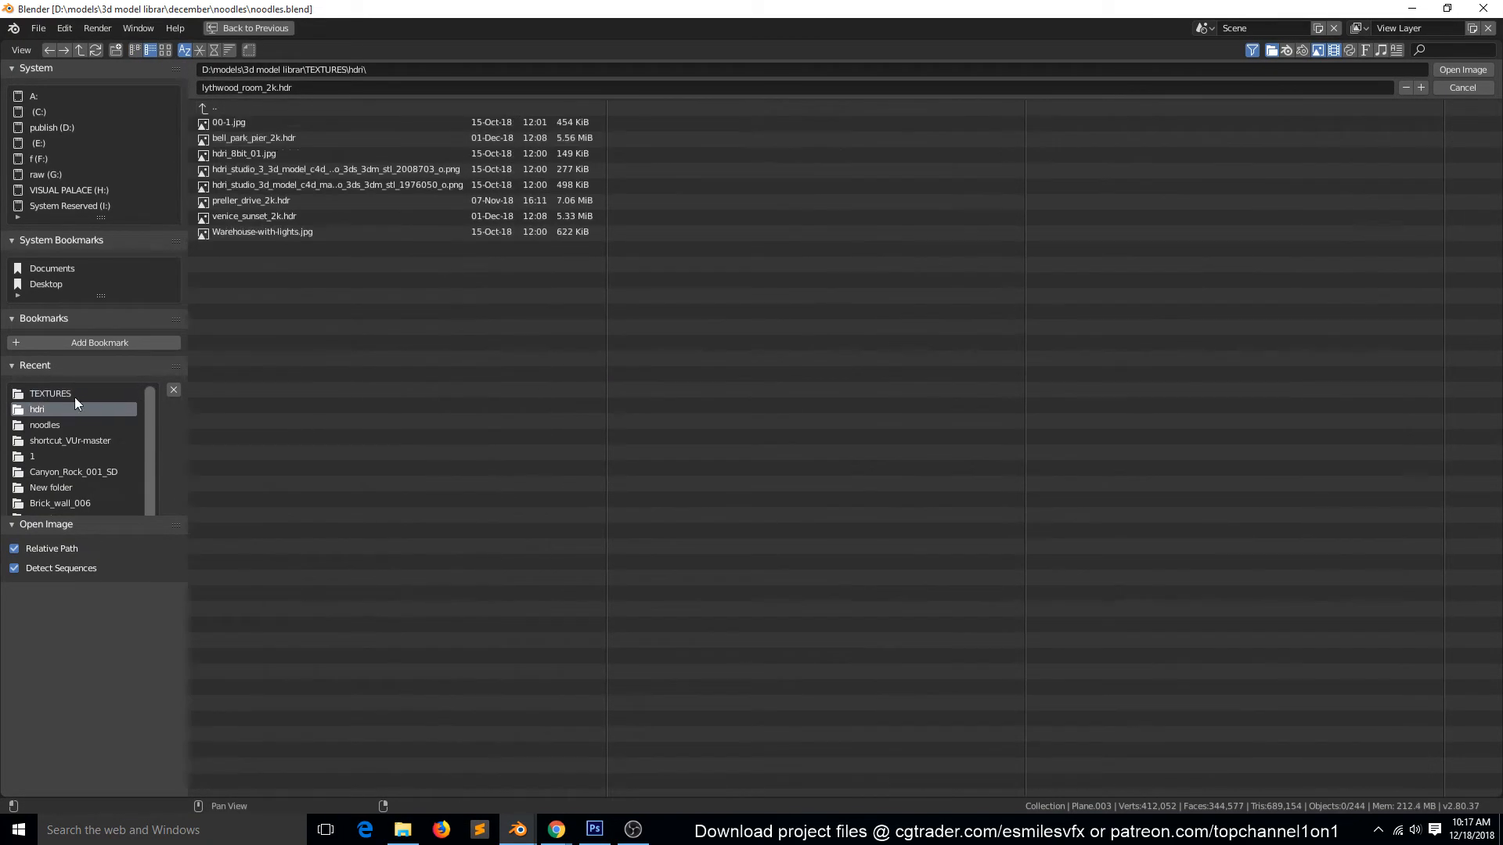
pyautogui.click(165, 50)
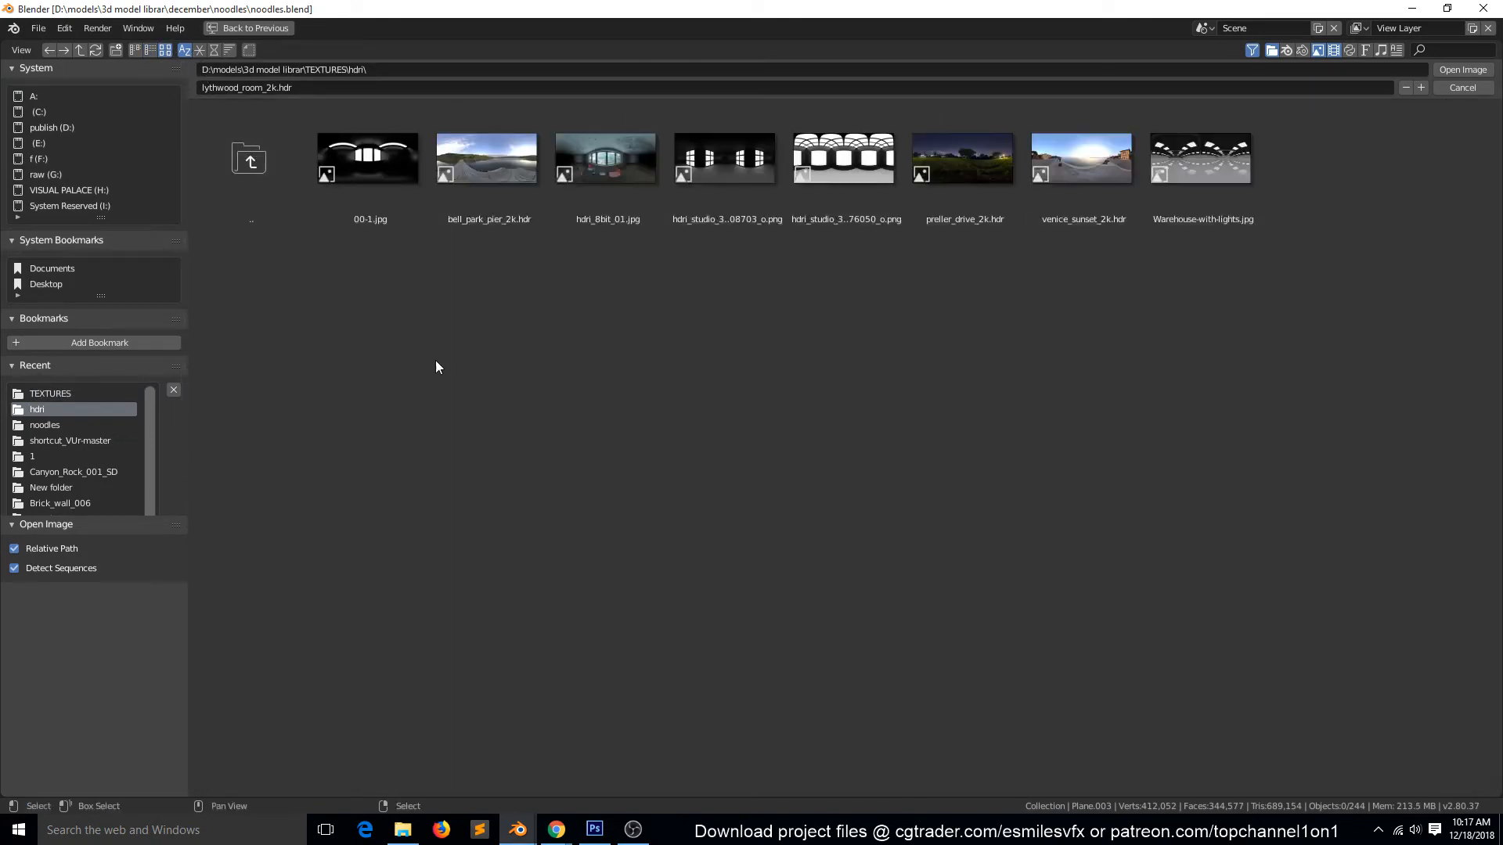
pyautogui.click(1093, 166)
pyautogui.doubleClick(1091, 162)
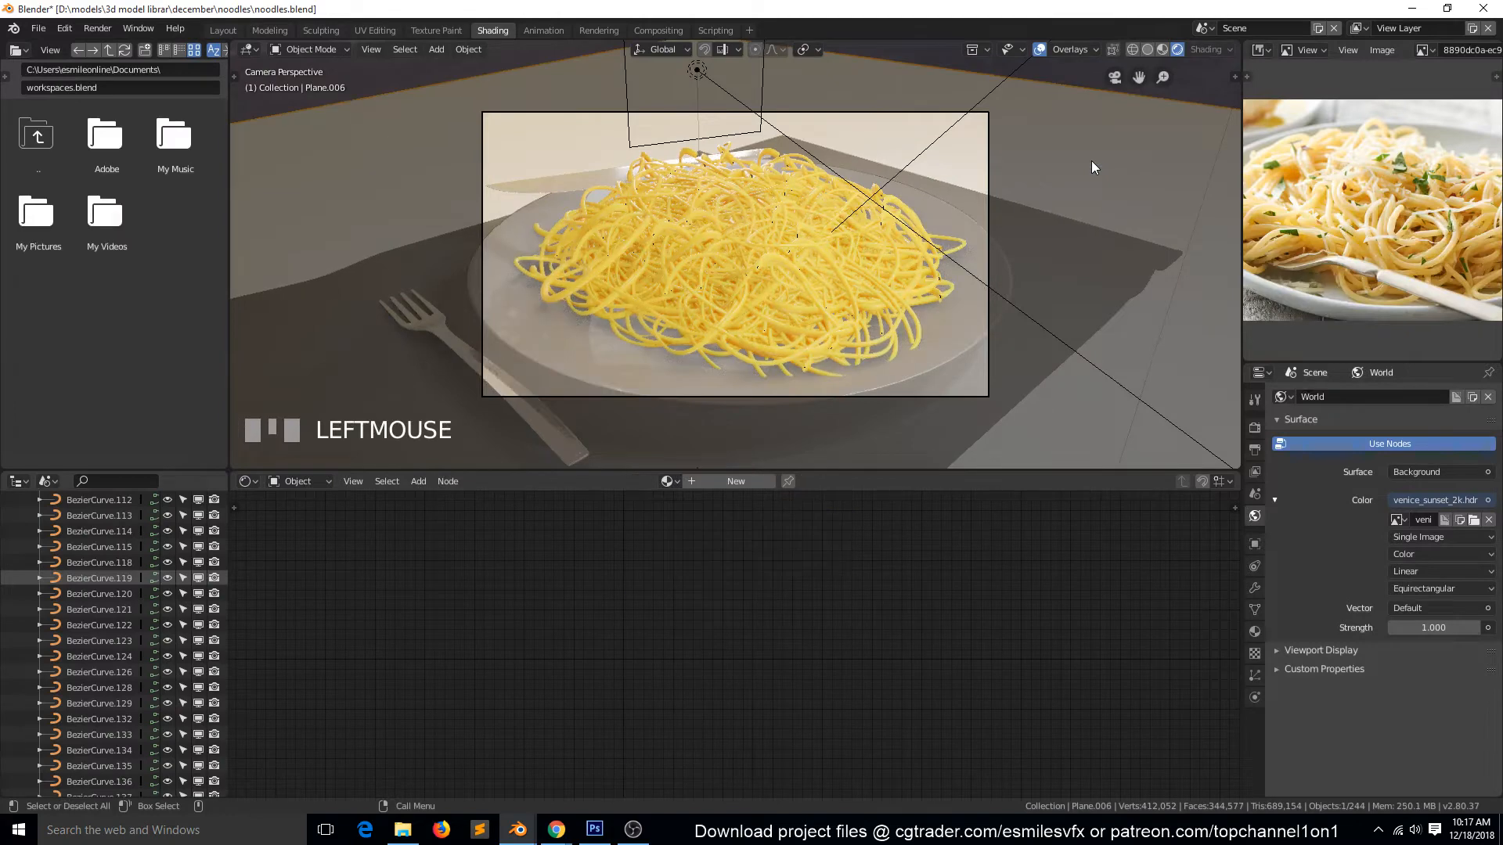
# - Deselect the table plane and save the file with the new environment lighting
pyautogui.scroll(1, 919, 260)
pyautogui.scroll(1, 919, 261)
pyautogui.scroll(-2, 919, 263)
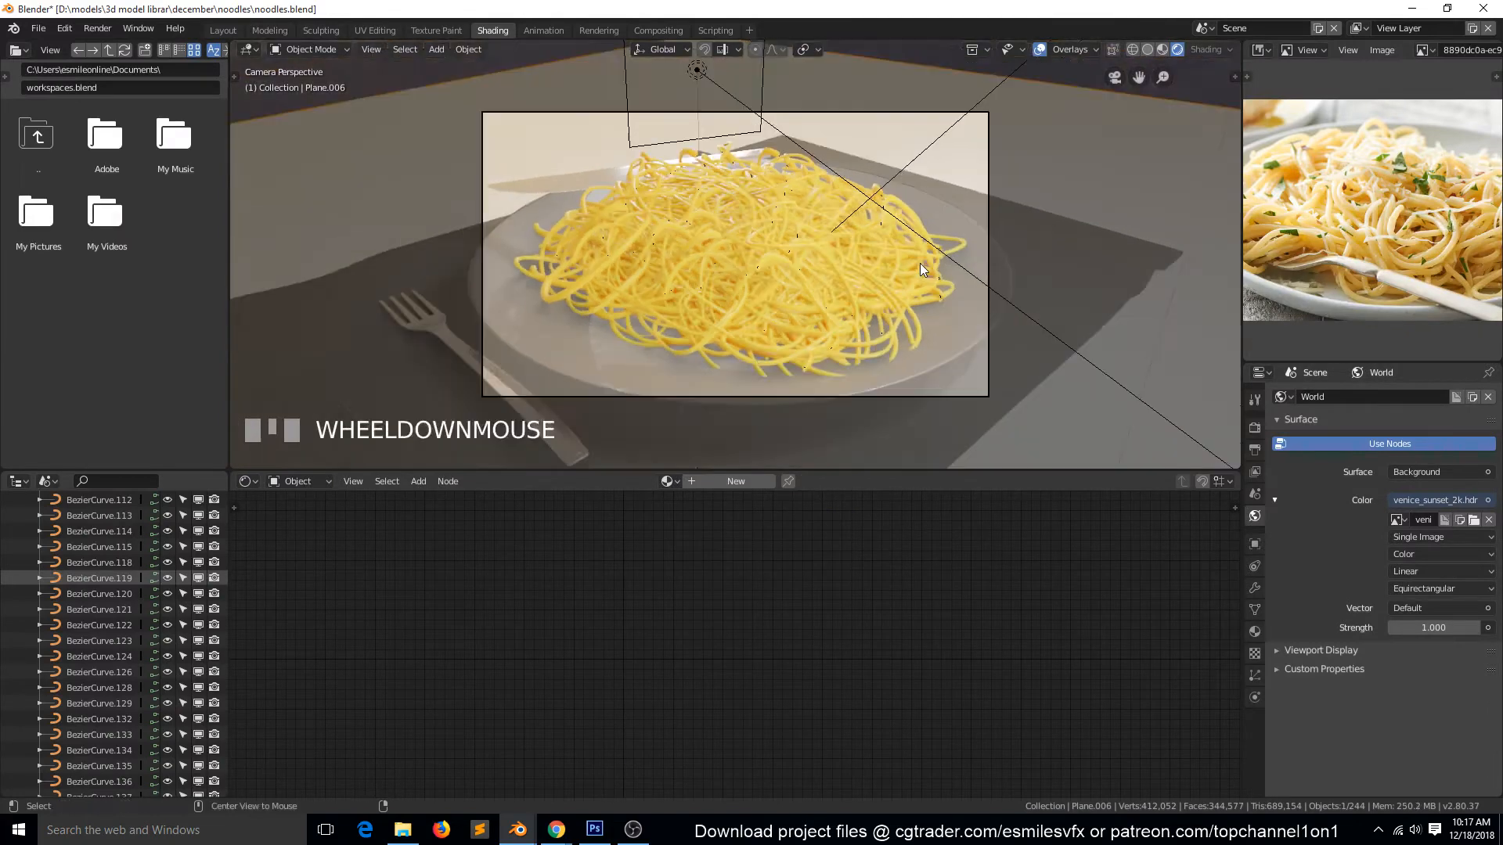
pyautogui.press('a')
pyautogui.hotkey('ctrl', 's')
# - Change the scene's render engine to Cycles
pyautogui.click(1255, 427)
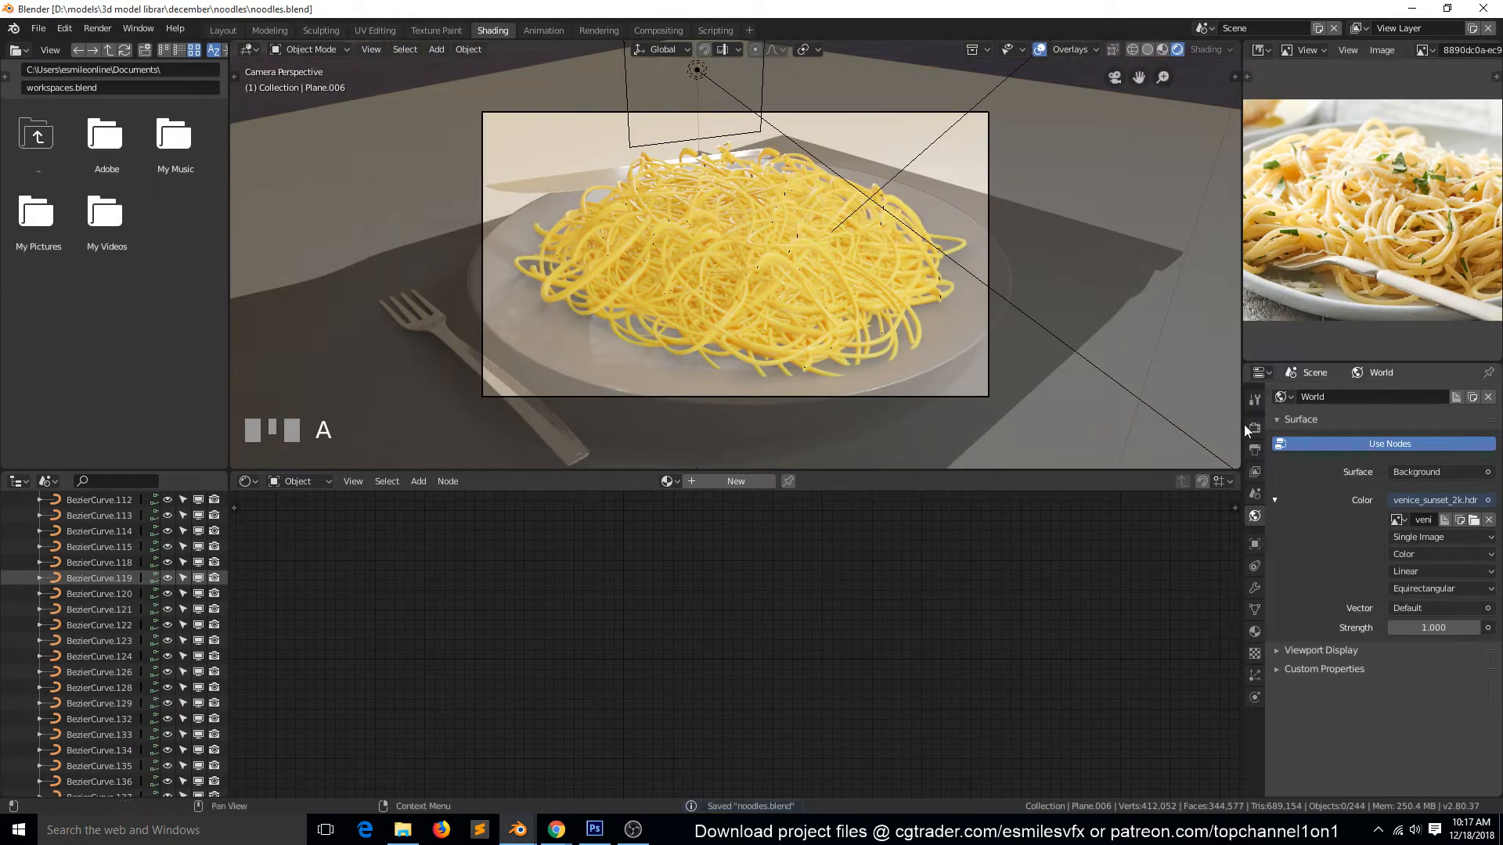
pyautogui.scroll(10, 1397, 403)
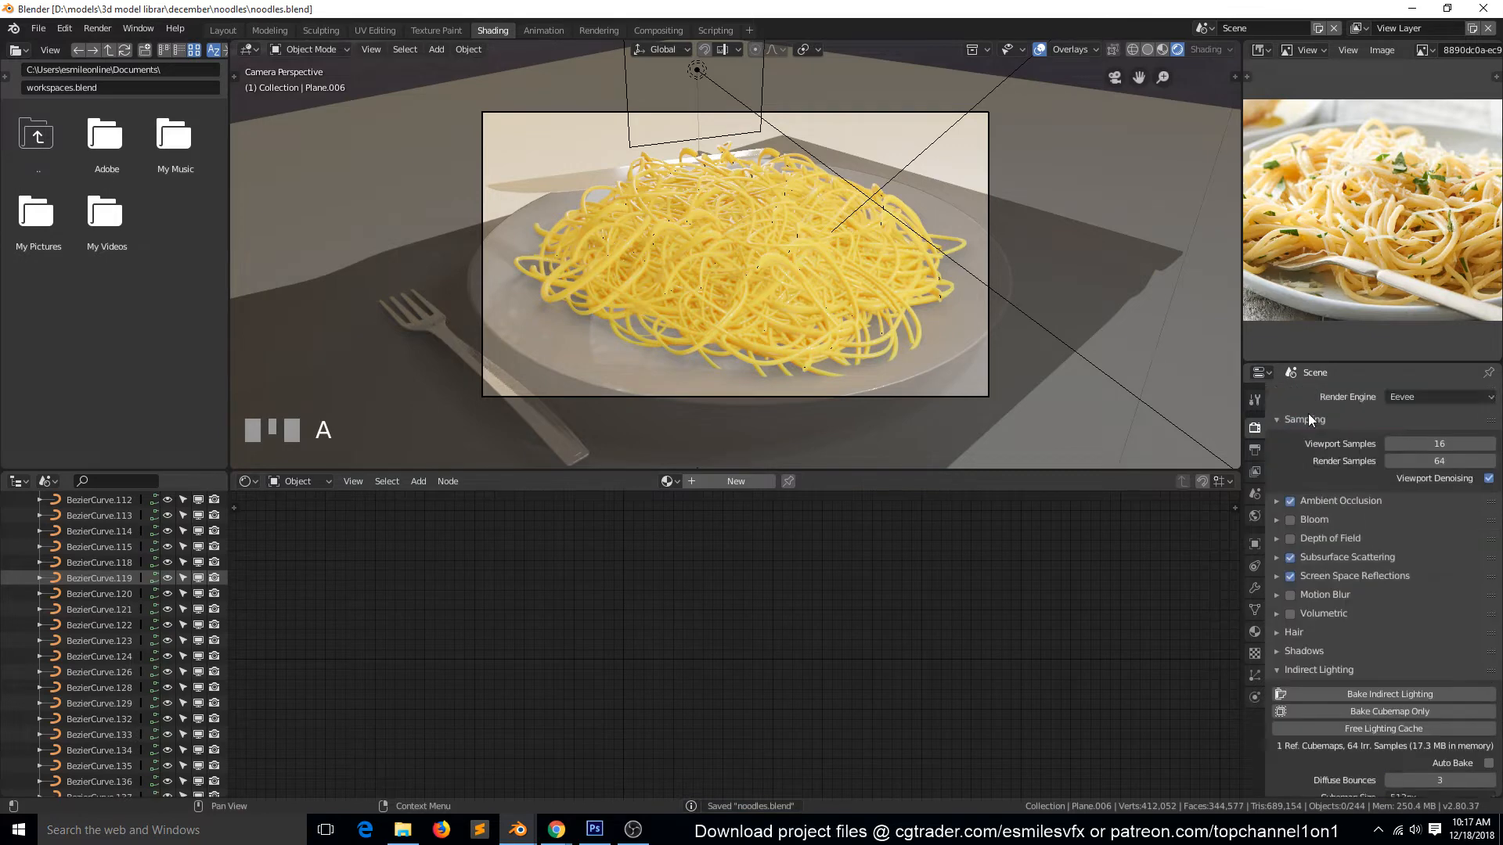
pyautogui.click(1401, 397)
pyautogui.click(1396, 360)
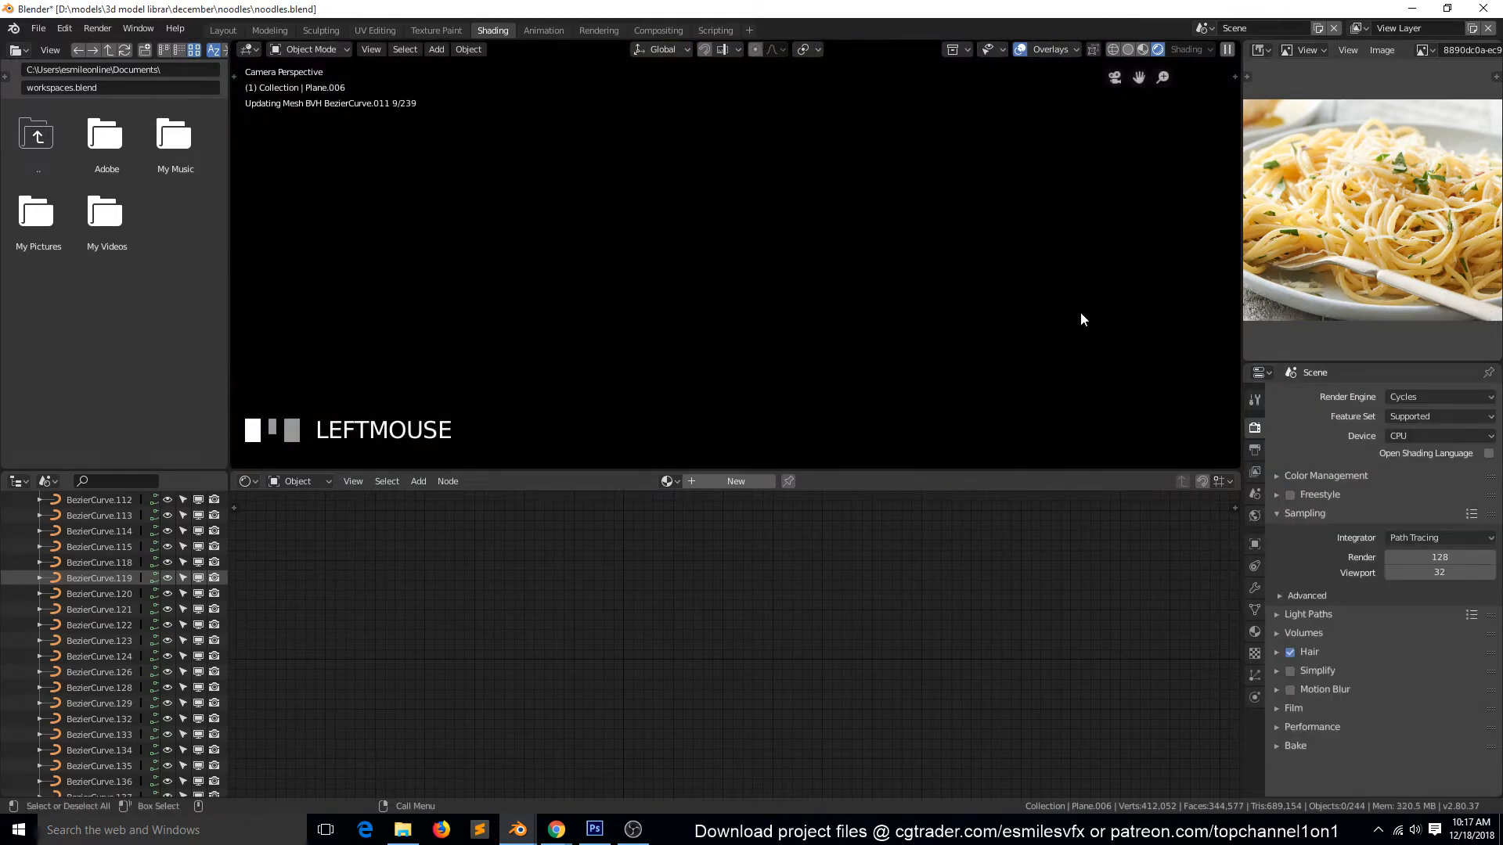
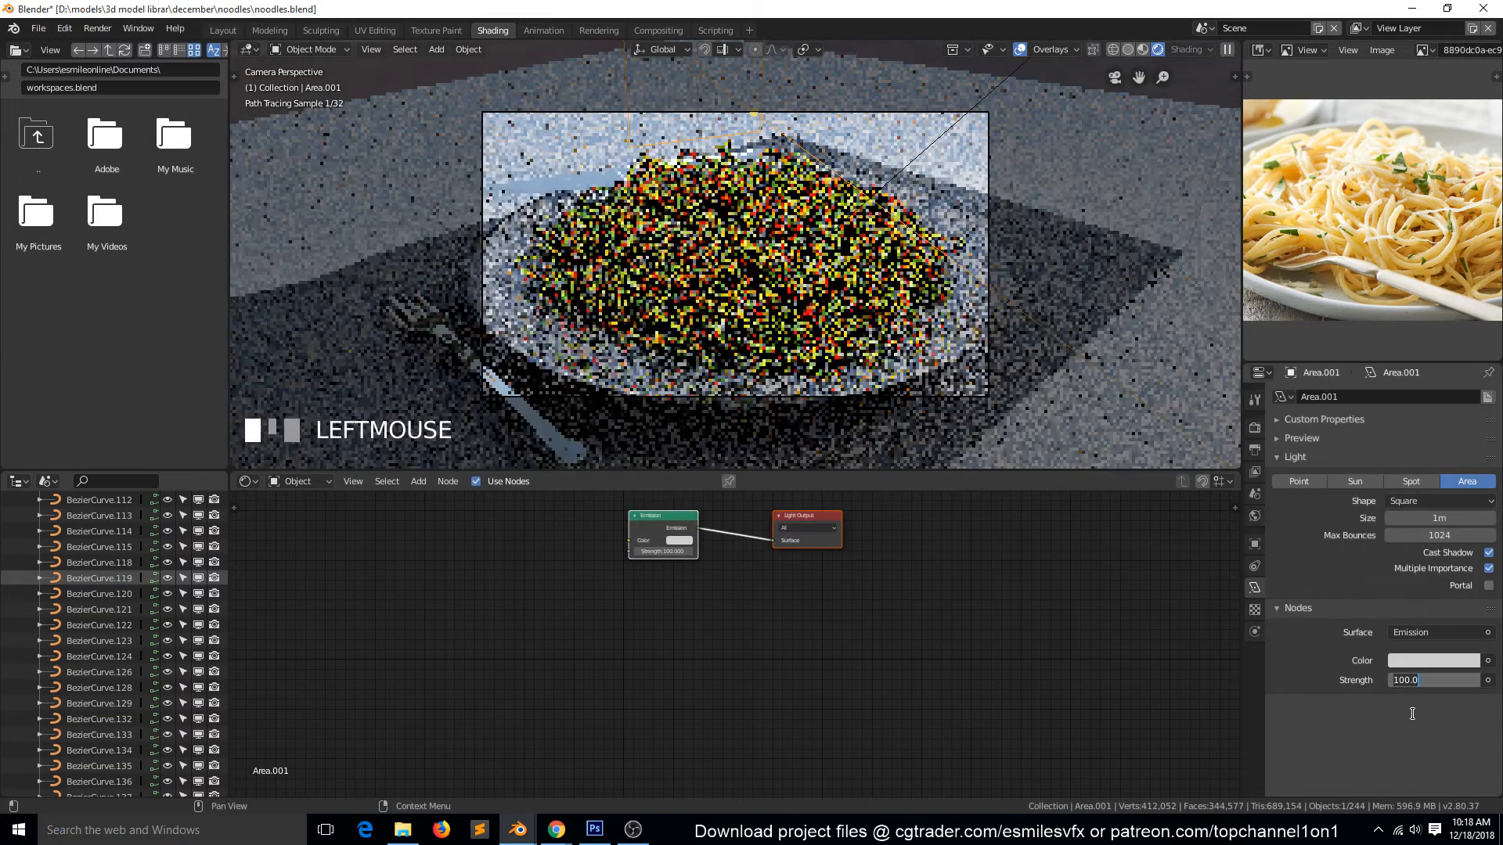
# - Set the emission strength of the Area.001 light to 1000
pyautogui.write('1000')
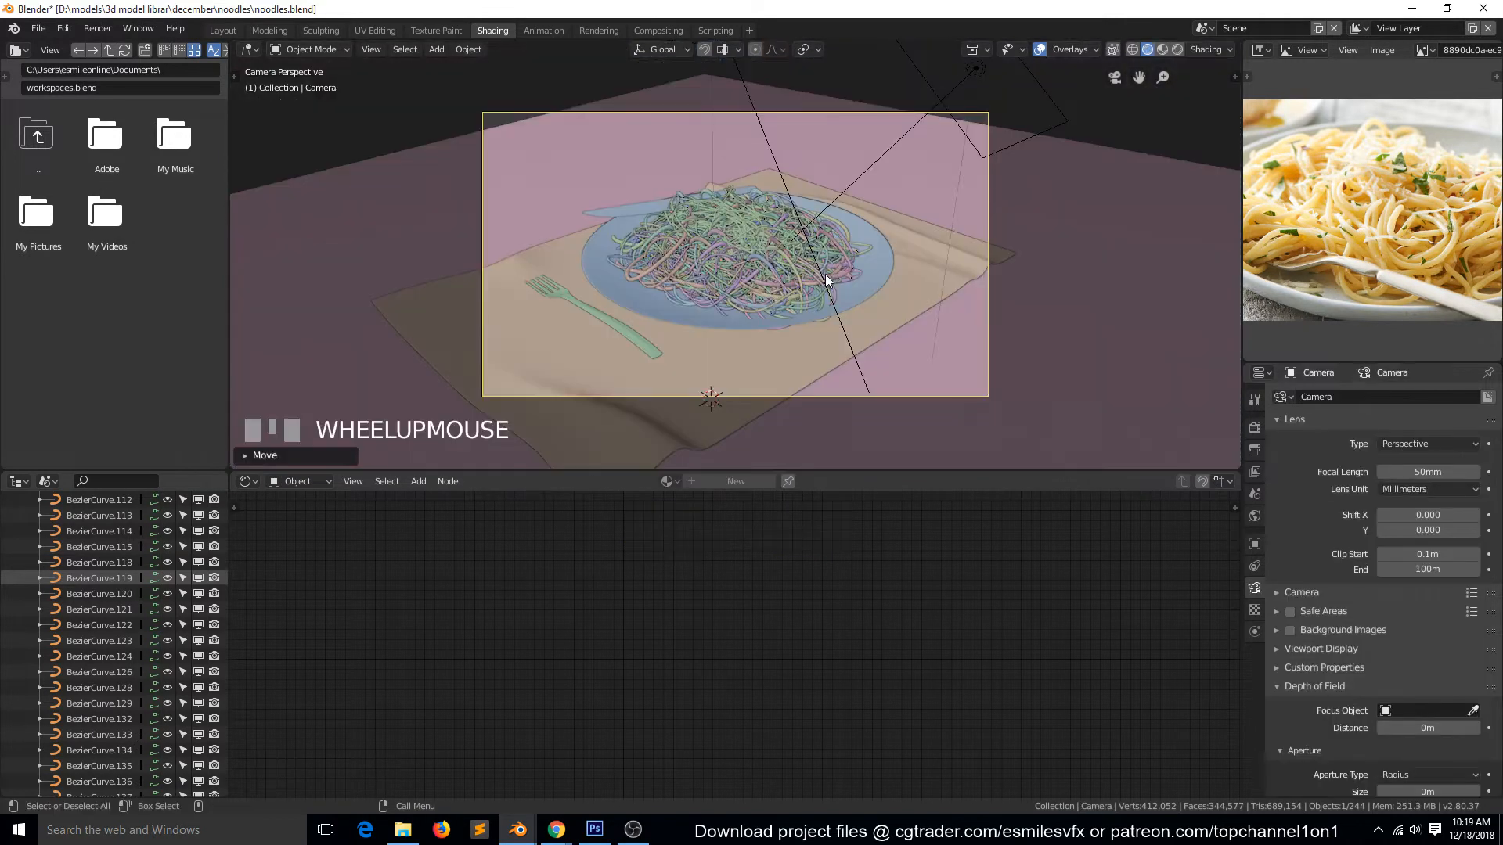
# - Add a Bezier curve and move it over the plate so one end sits beside the fork's tines
pyautogui.click(626, 343)
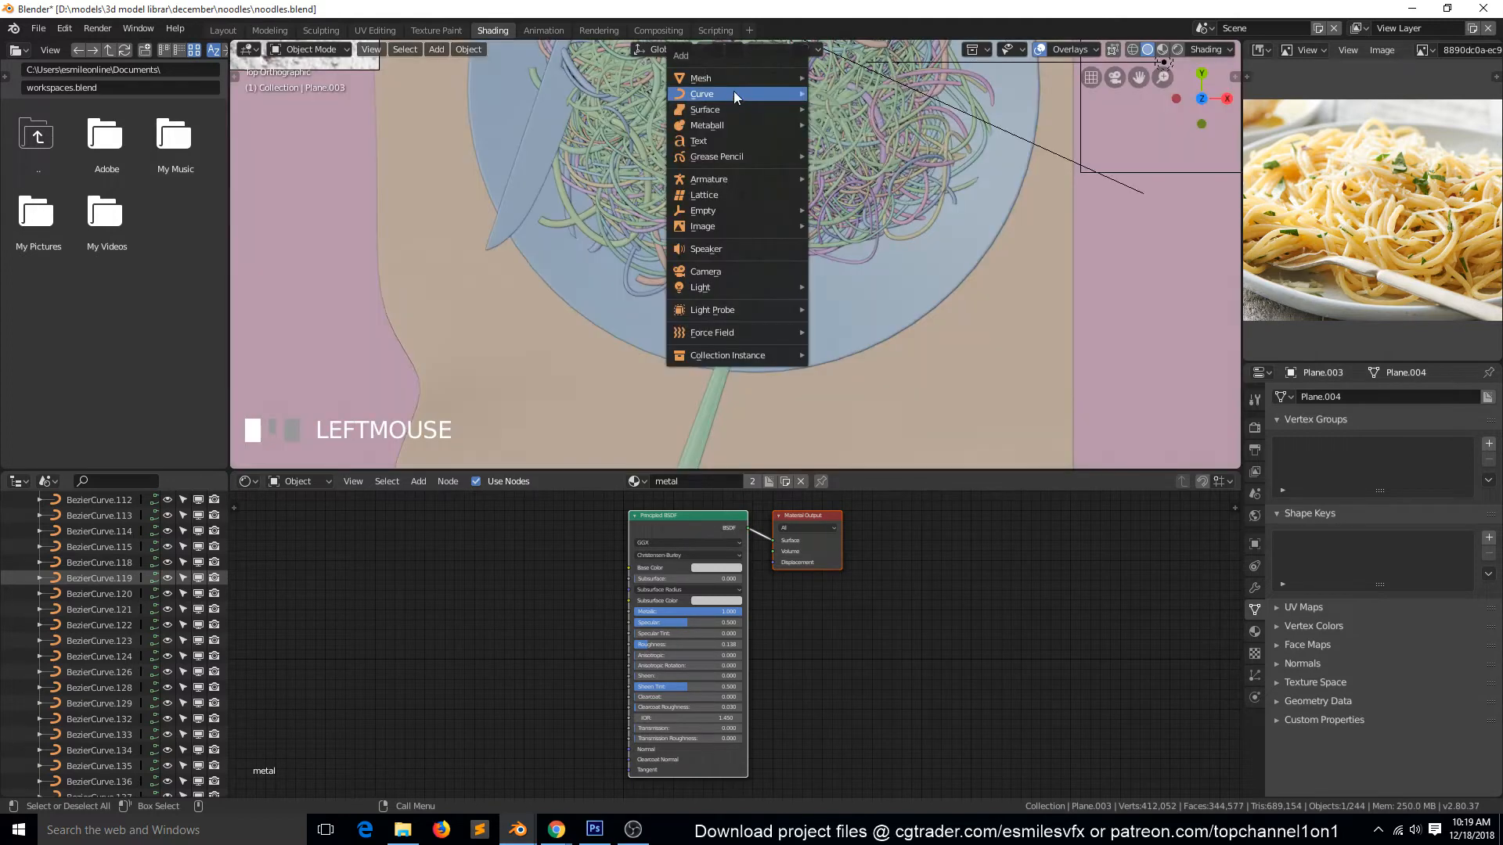
pyautogui.moveTo(741, 89)
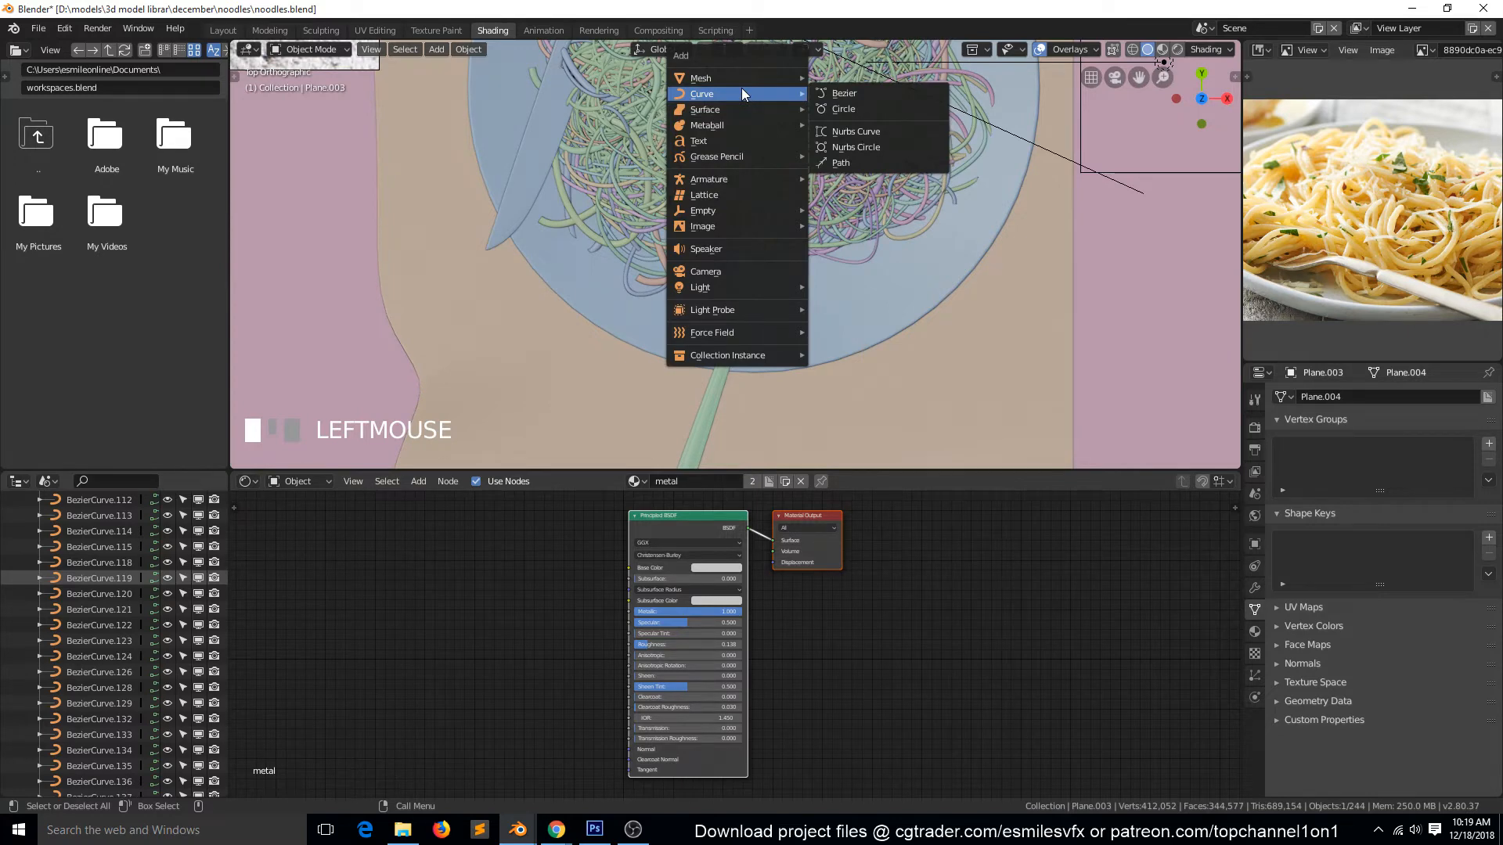
pyautogui.press('g')
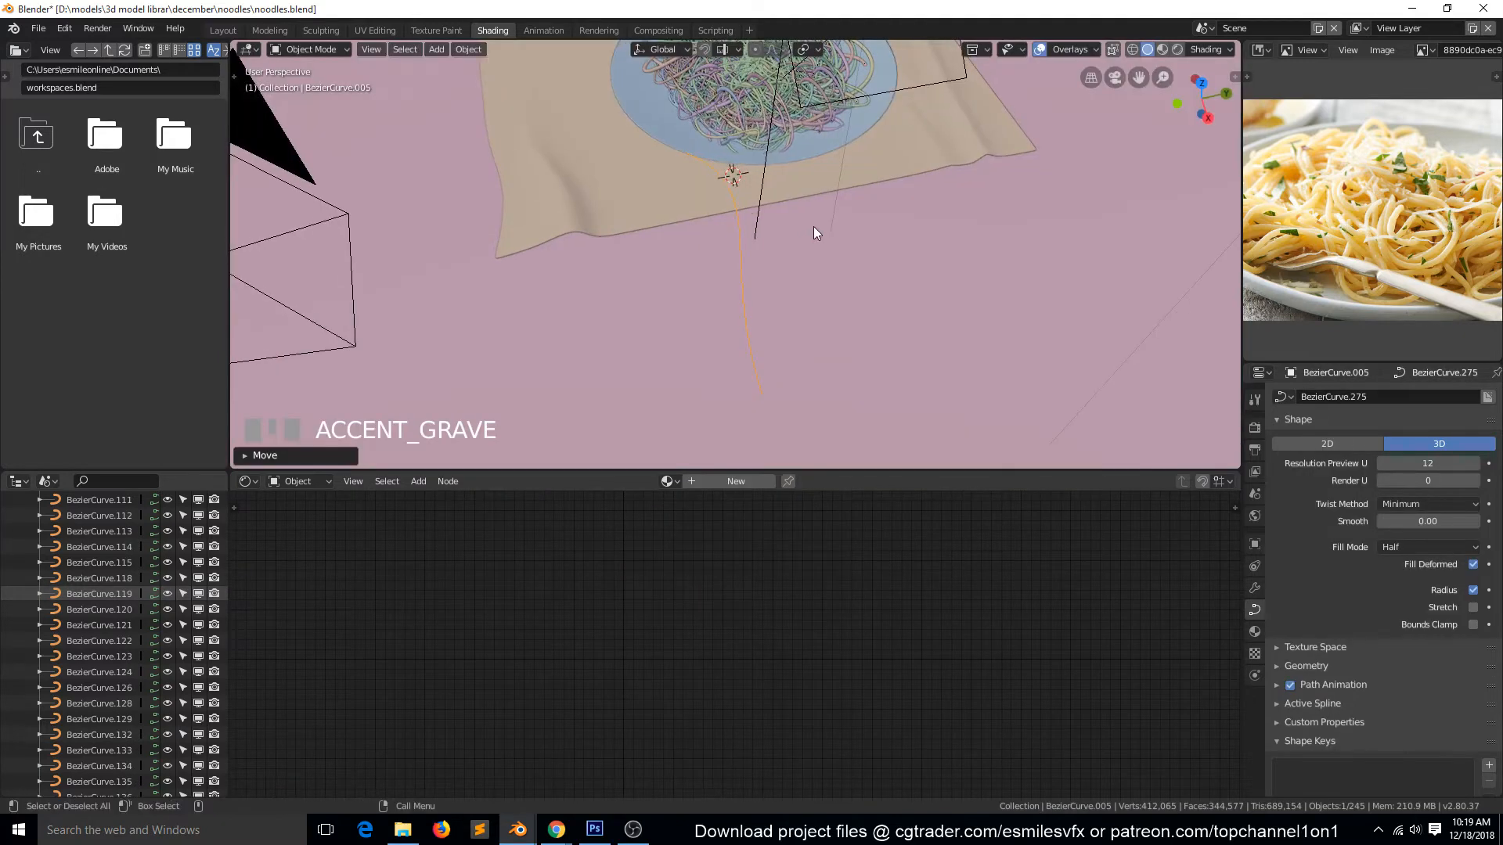
pyautogui.press('KP_7')
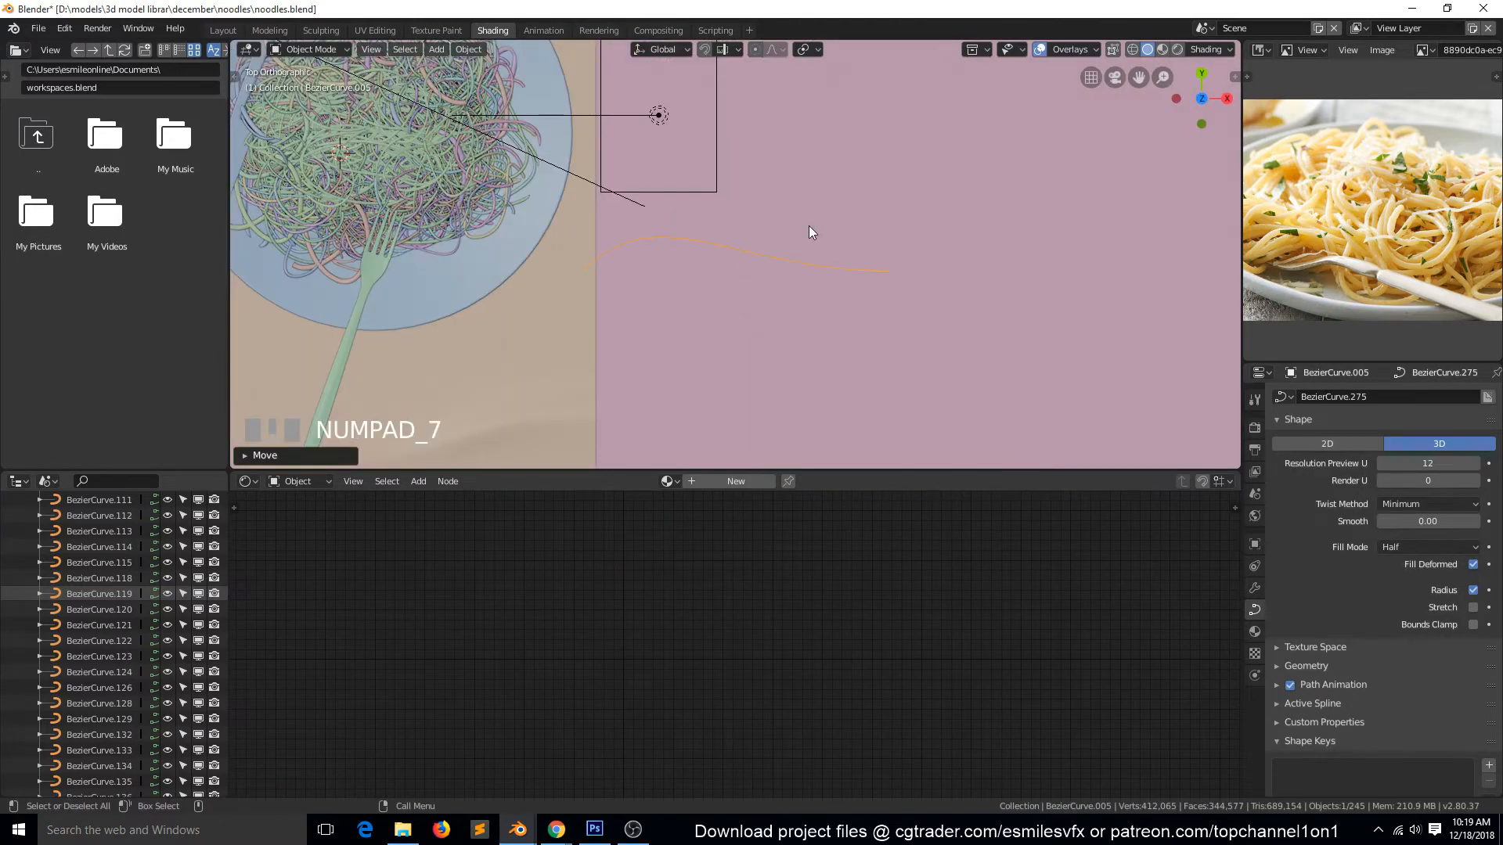
pyautogui.press('g')
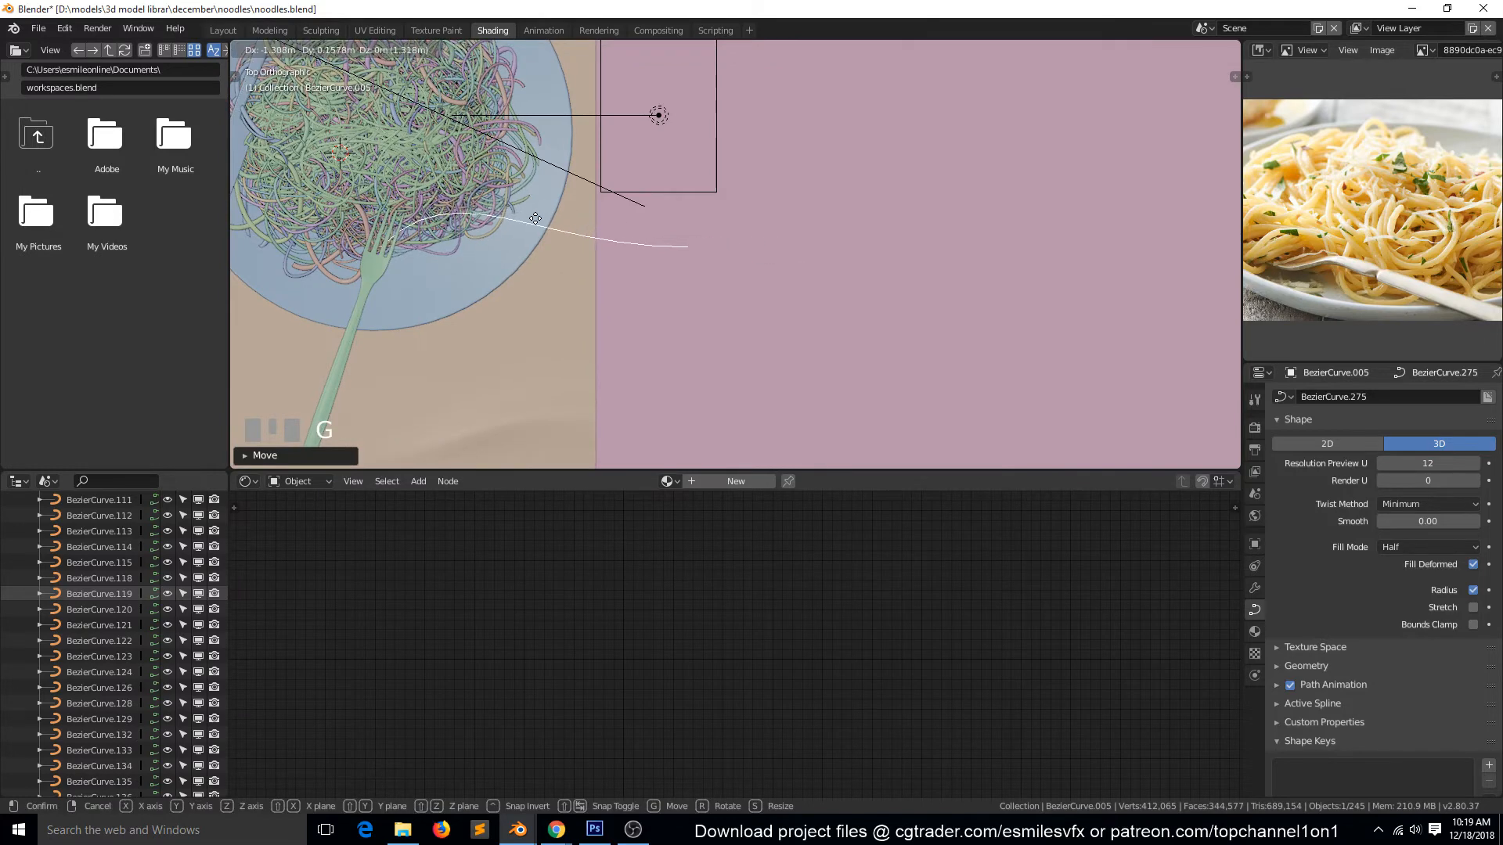
pyautogui.click(527, 220)
# - Give the curve a 0.05 m bevel depth with resolution 2 and set its fill mode to Full
pyautogui.scroll(-1, 1343, 649)
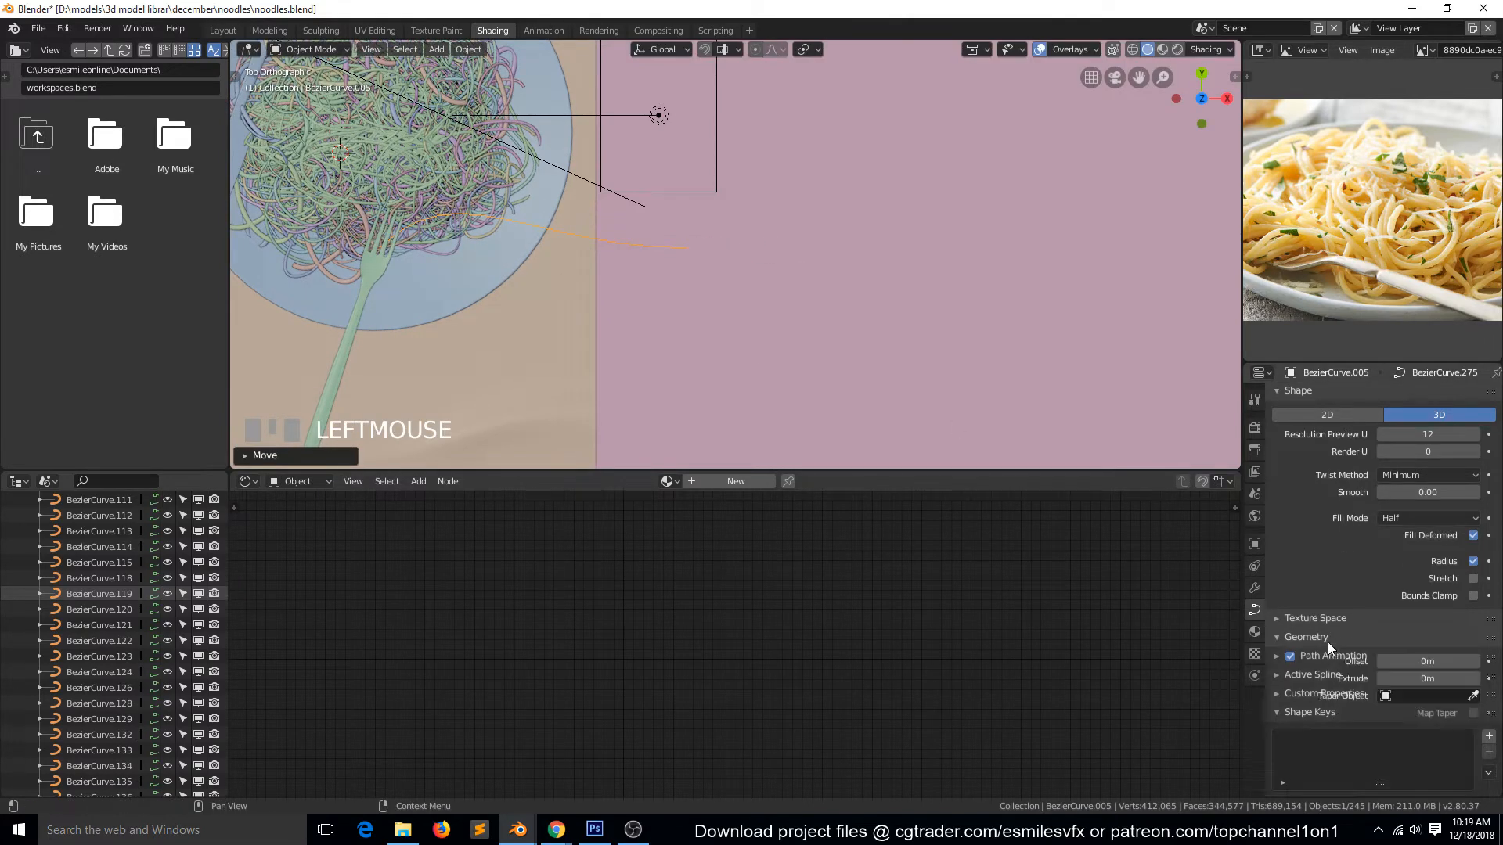
pyautogui.click(1327, 639)
pyautogui.scroll(-5, 1362, 641)
pyautogui.moveTo(1405, 603)
pyautogui.mouseDown()
pyautogui.moveTo(1444, 604)
pyautogui.moveTo(1421, 604)
pyautogui.mouseUp()
pyautogui.scroll(5, 1458, 539)
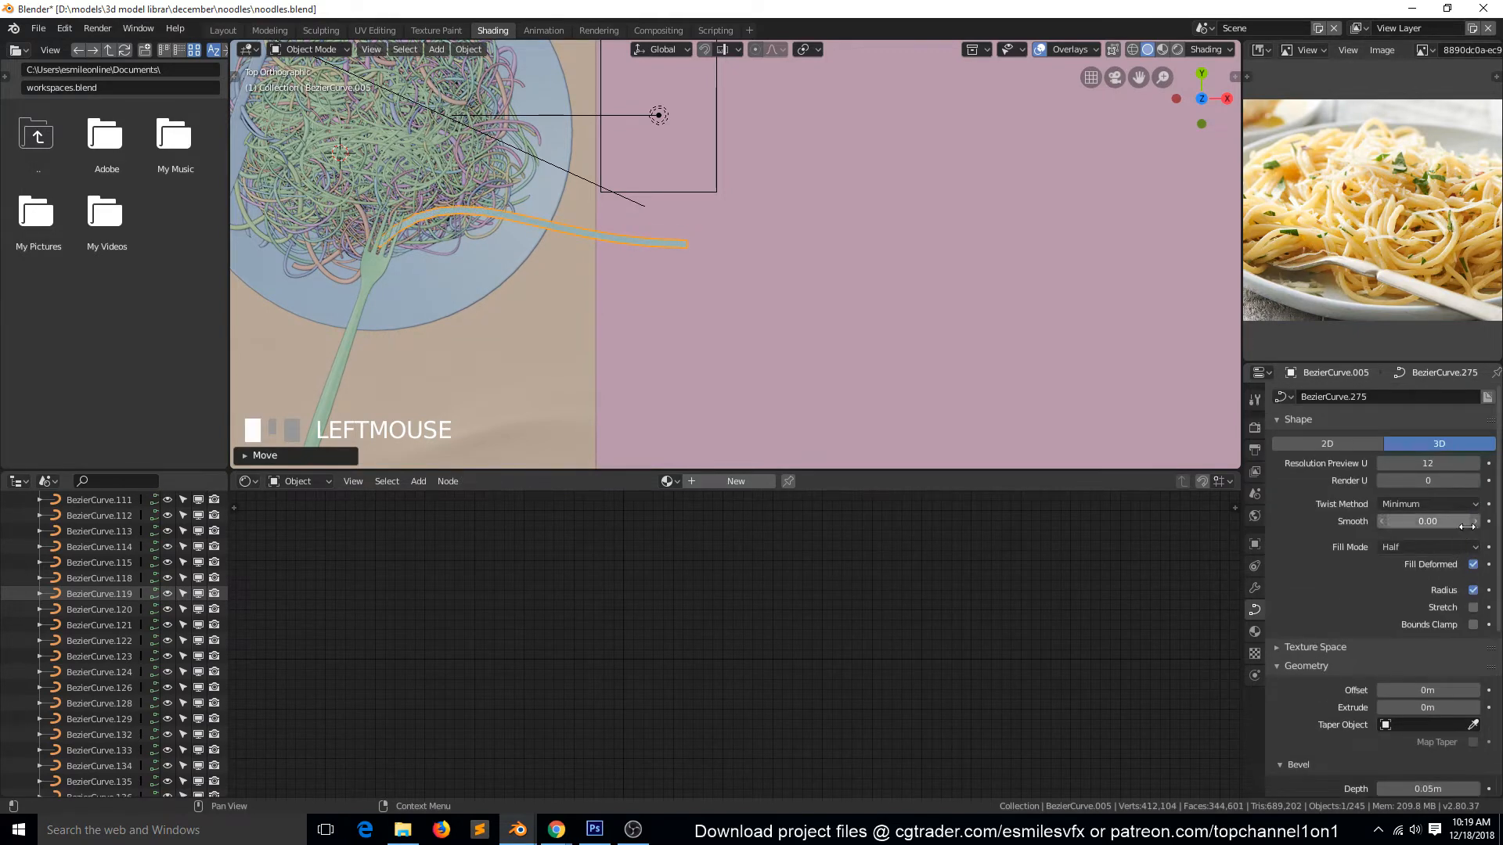
pyautogui.click(1465, 546)
pyautogui.click(1435, 528)
pyautogui.scroll(-5, 1445, 673)
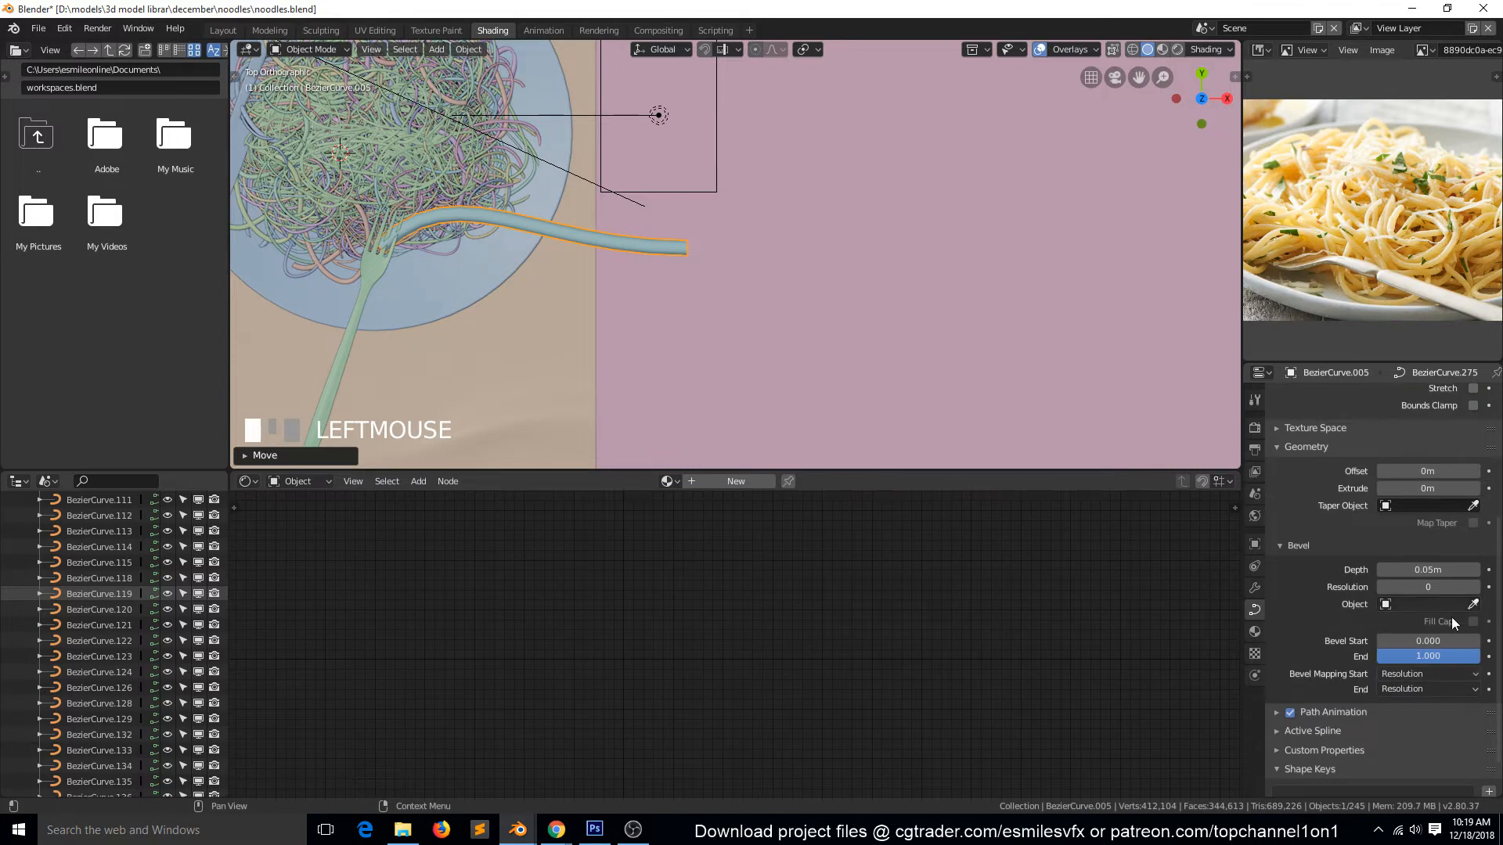
pyautogui.moveTo(1465, 592); pyautogui.dragTo(1483, 593)
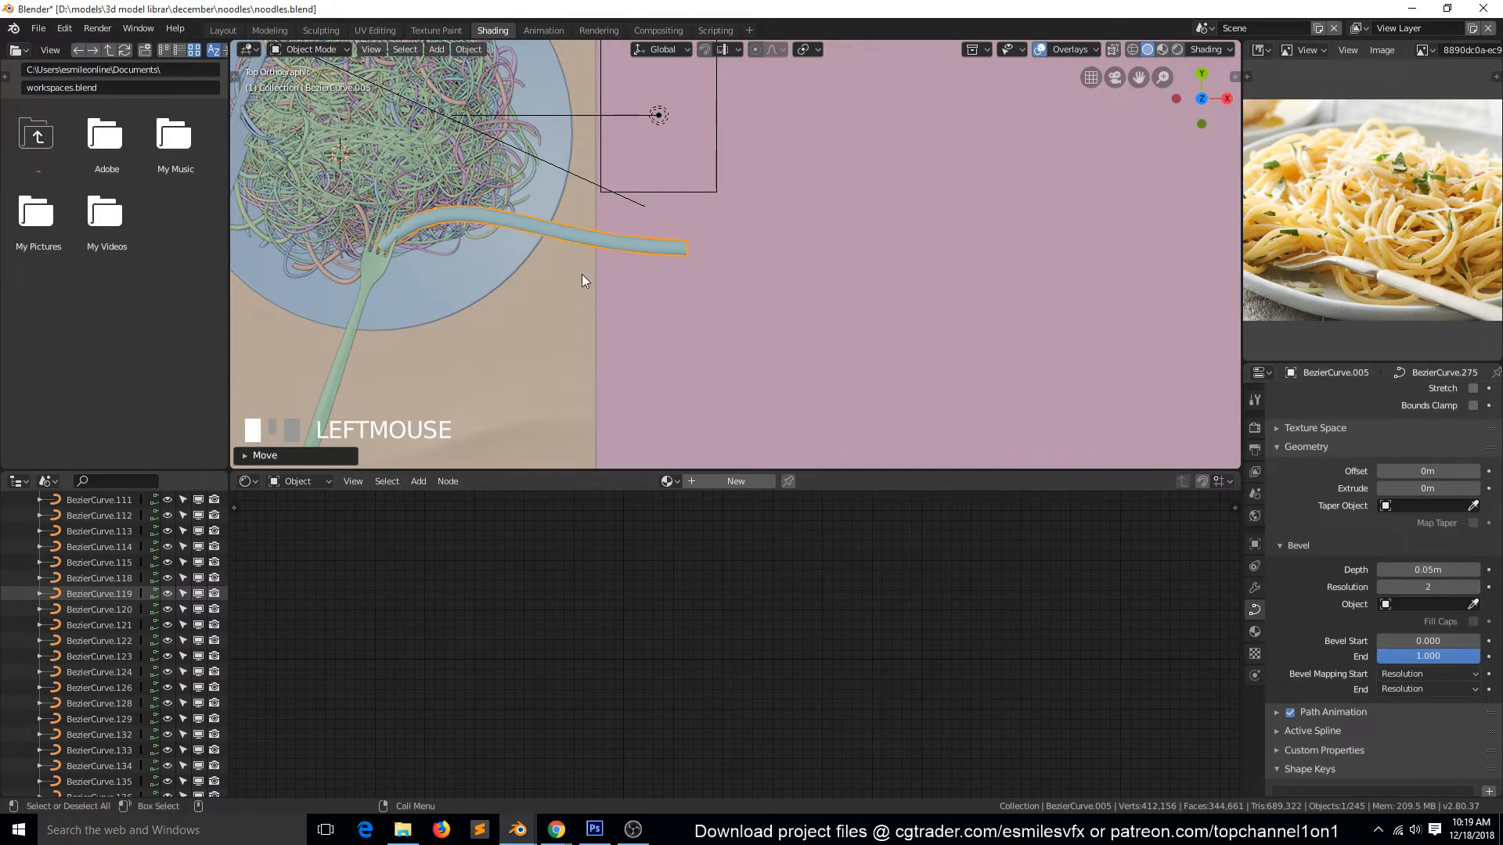
# - Thin the whole curve by shrinking the radius of all its control points
pyautogui.scroll(1, 586, 271)
pyautogui.press('KP_Decimal')
pyautogui.press('`')
pyautogui.moveTo(729, 212); pyautogui.dragTo(689, 139, button='middle')
pyautogui.press('Tab')
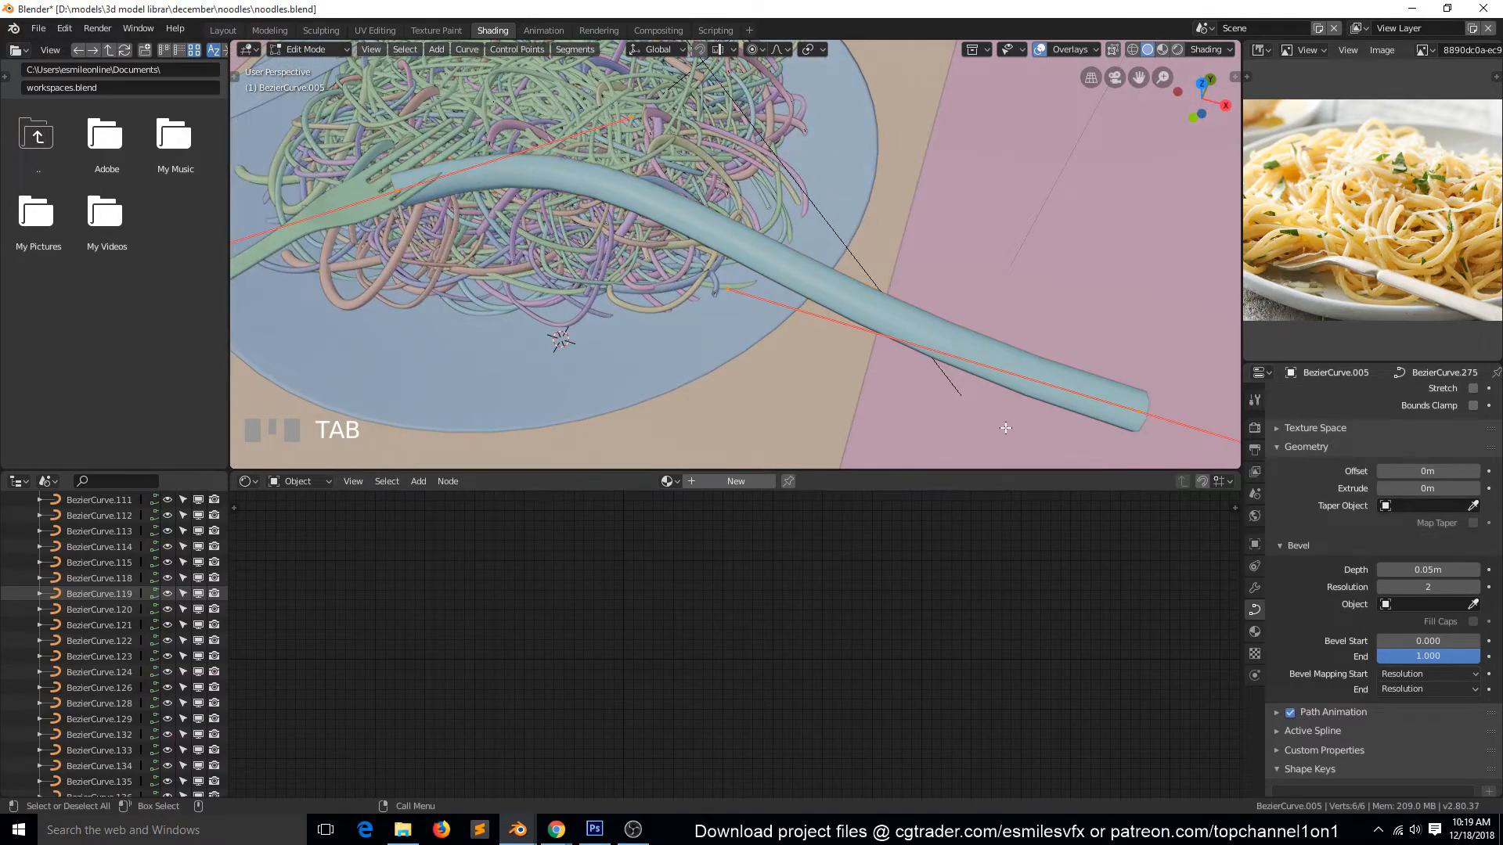
pyautogui.press('s')
pyautogui.rightClick(977, 415)
pyautogui.hotkey('alt', 's')
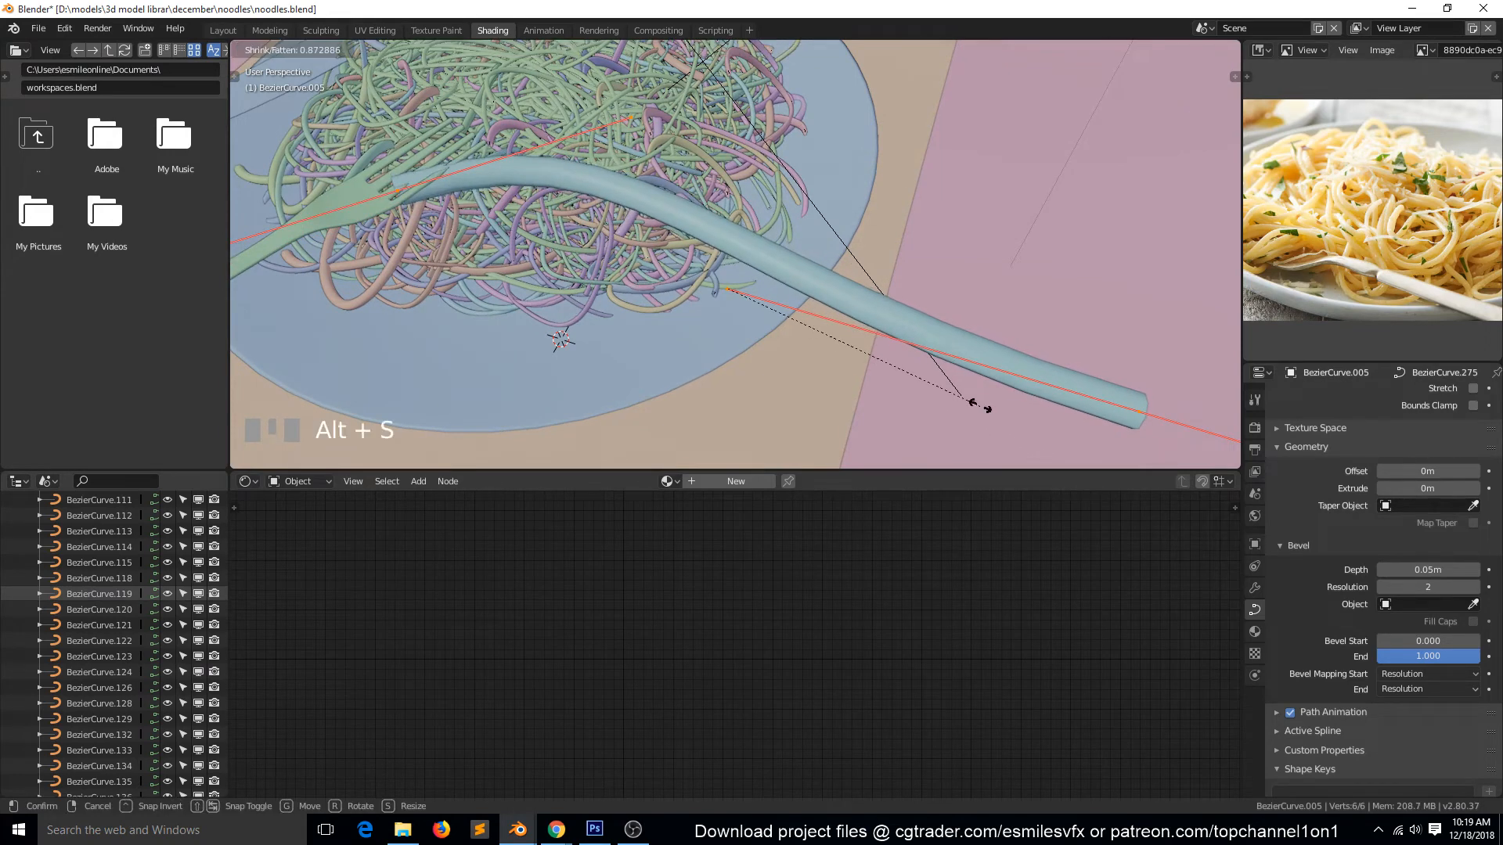
pyautogui.click(838, 295)
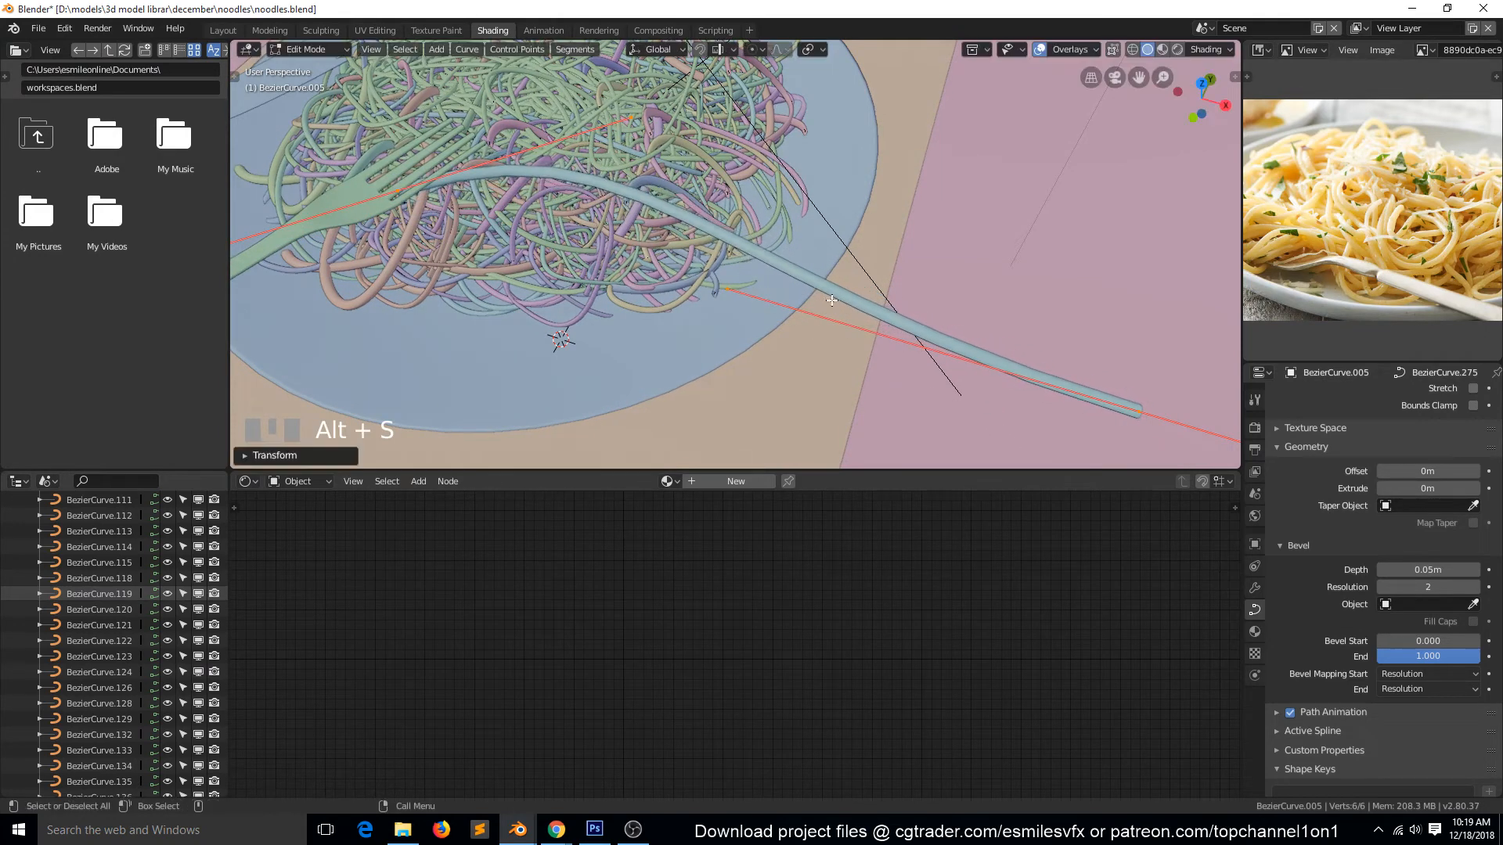
# - Rotate and shorten the handles of the curve's fork-side control point to straighten the strand
pyautogui.click(404, 186)
pyautogui.press('KP_7')
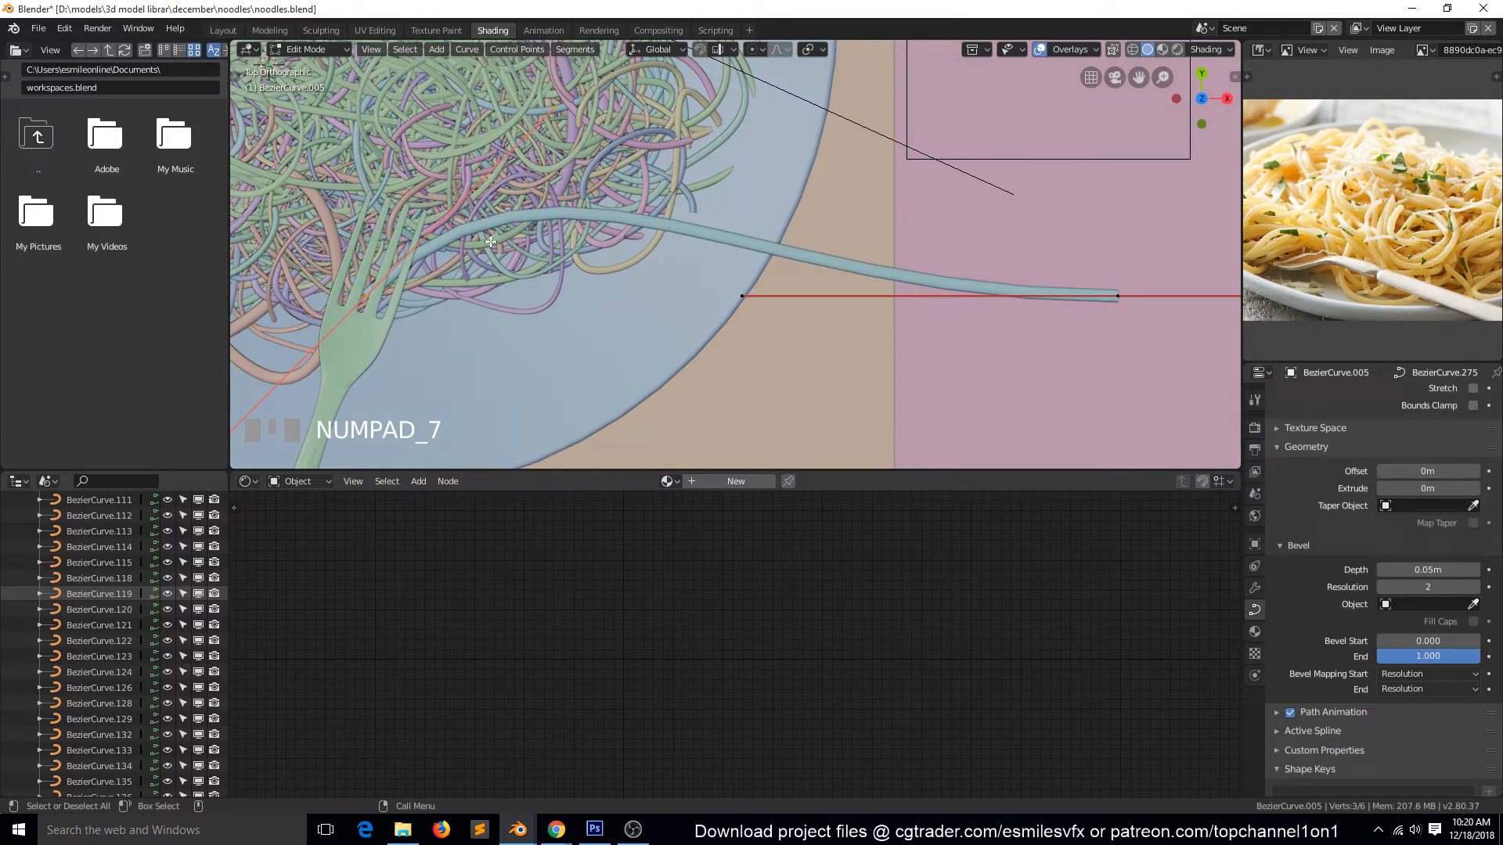
pyautogui.press('r')
pyautogui.click(537, 368)
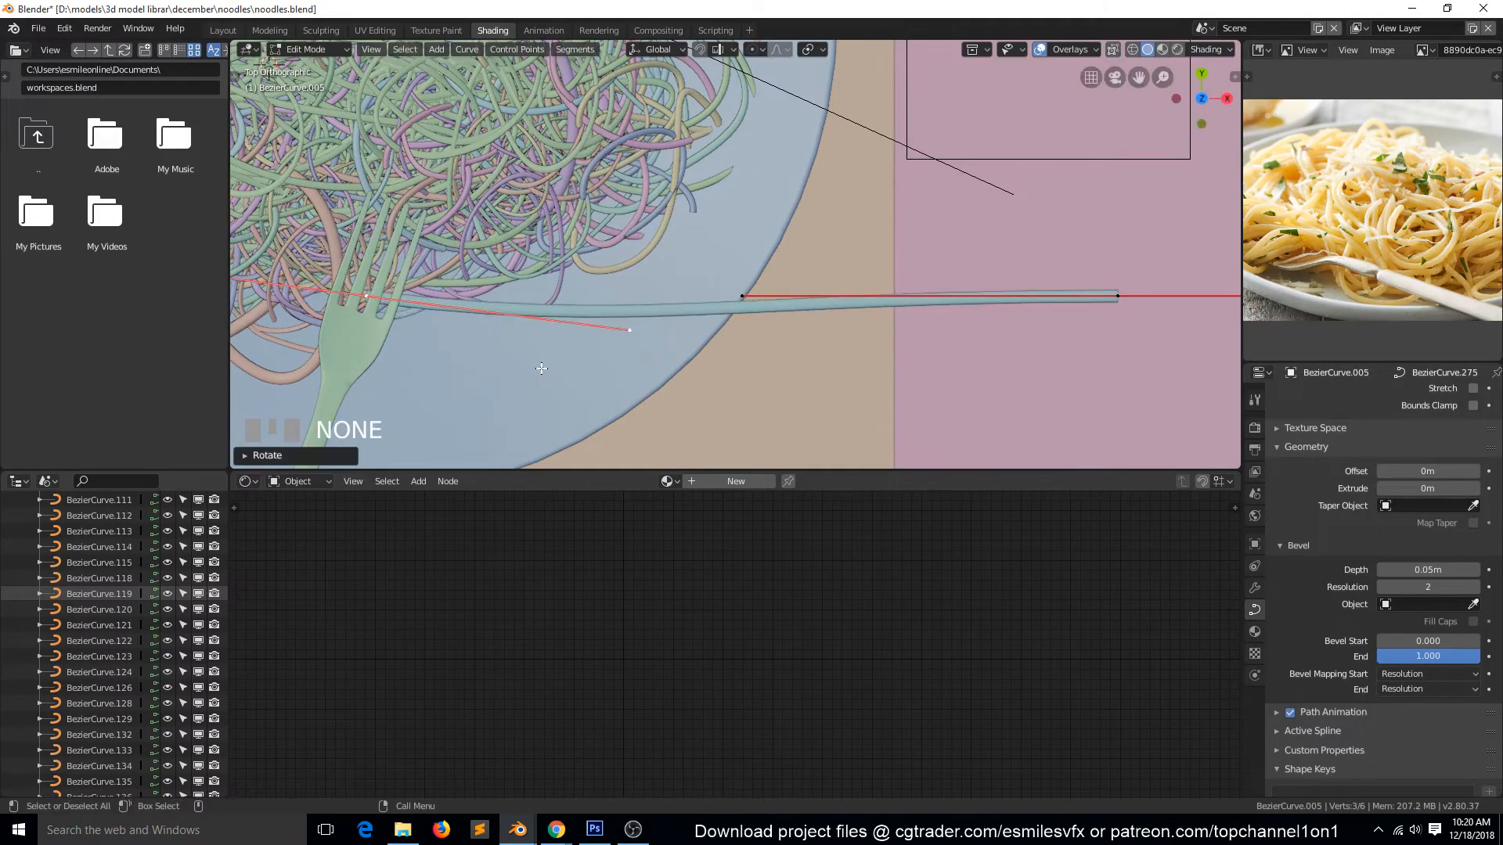
pyautogui.press('s')
pyautogui.click(396, 318)
# - Shorten the handles of the strand's far end point and shift its fork-side end point slightly inward across the tines
pyautogui.click(1129, 320)
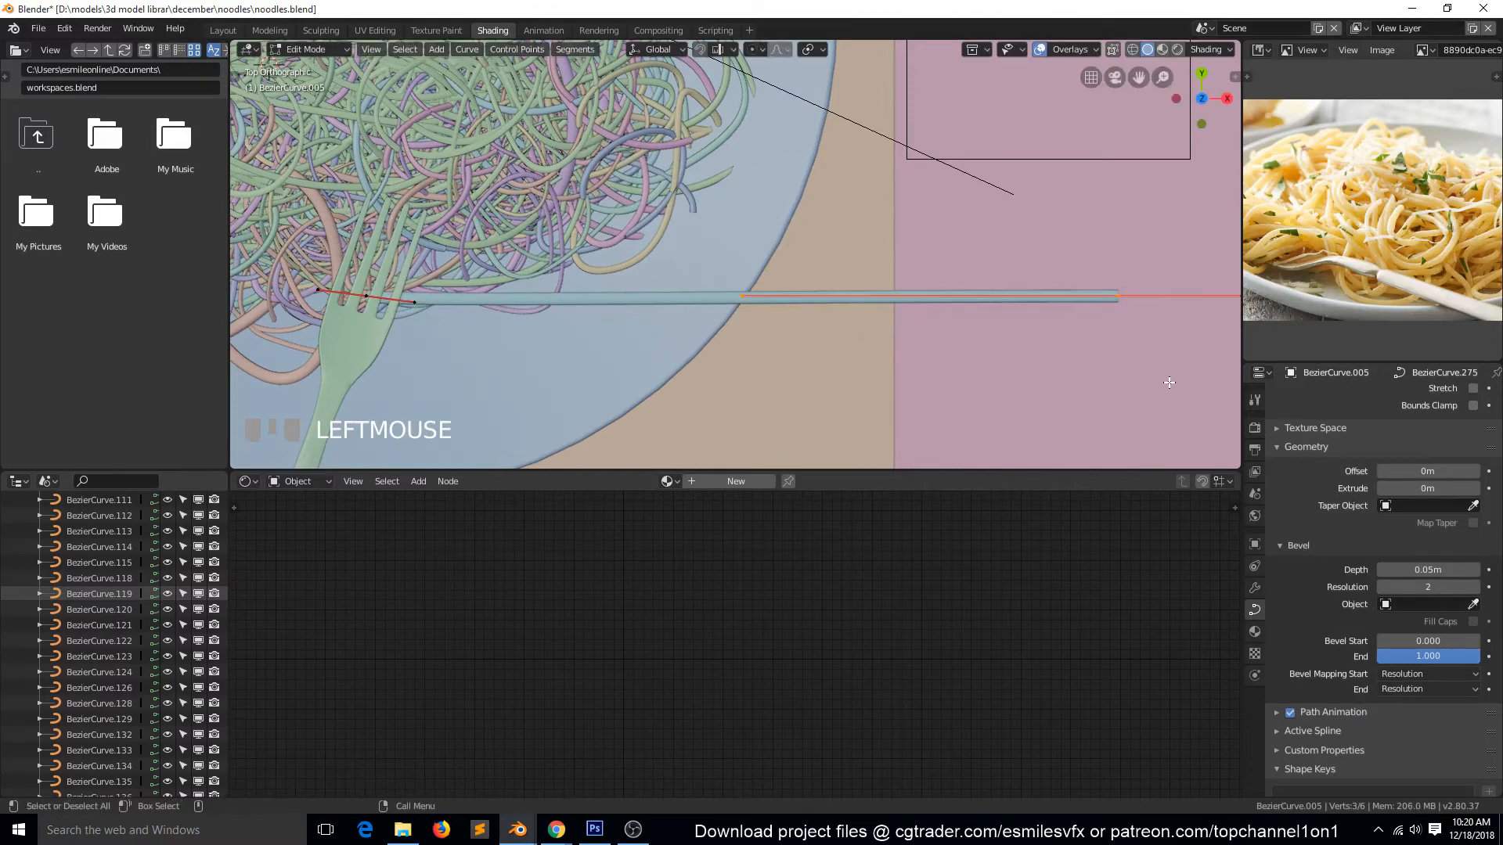
pyautogui.press('s')
pyautogui.click(1103, 309)
pyautogui.click(368, 297)
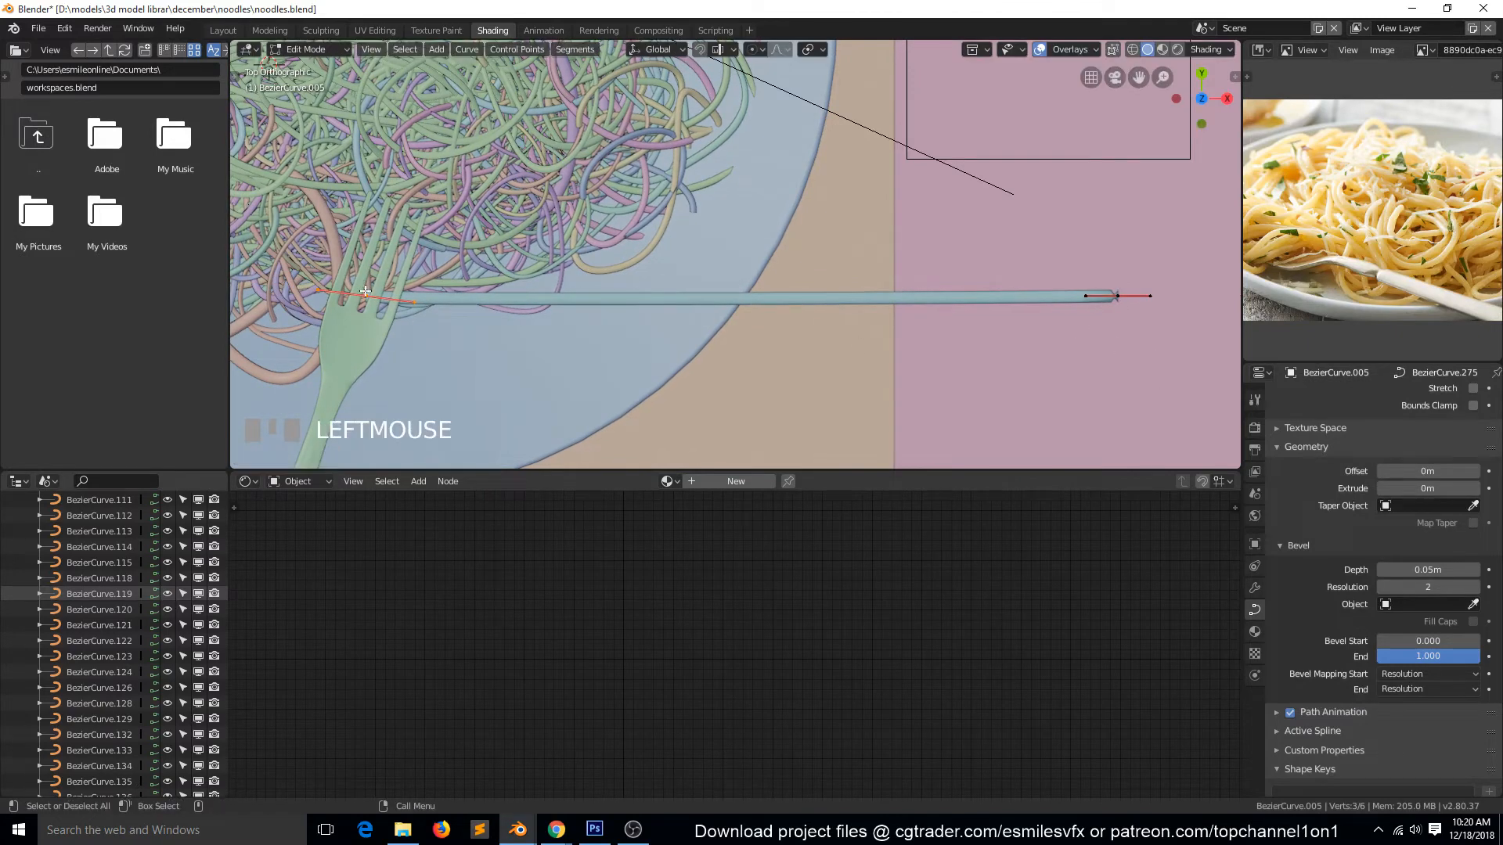
pyautogui.press('g')
pyautogui.click(426, 314)
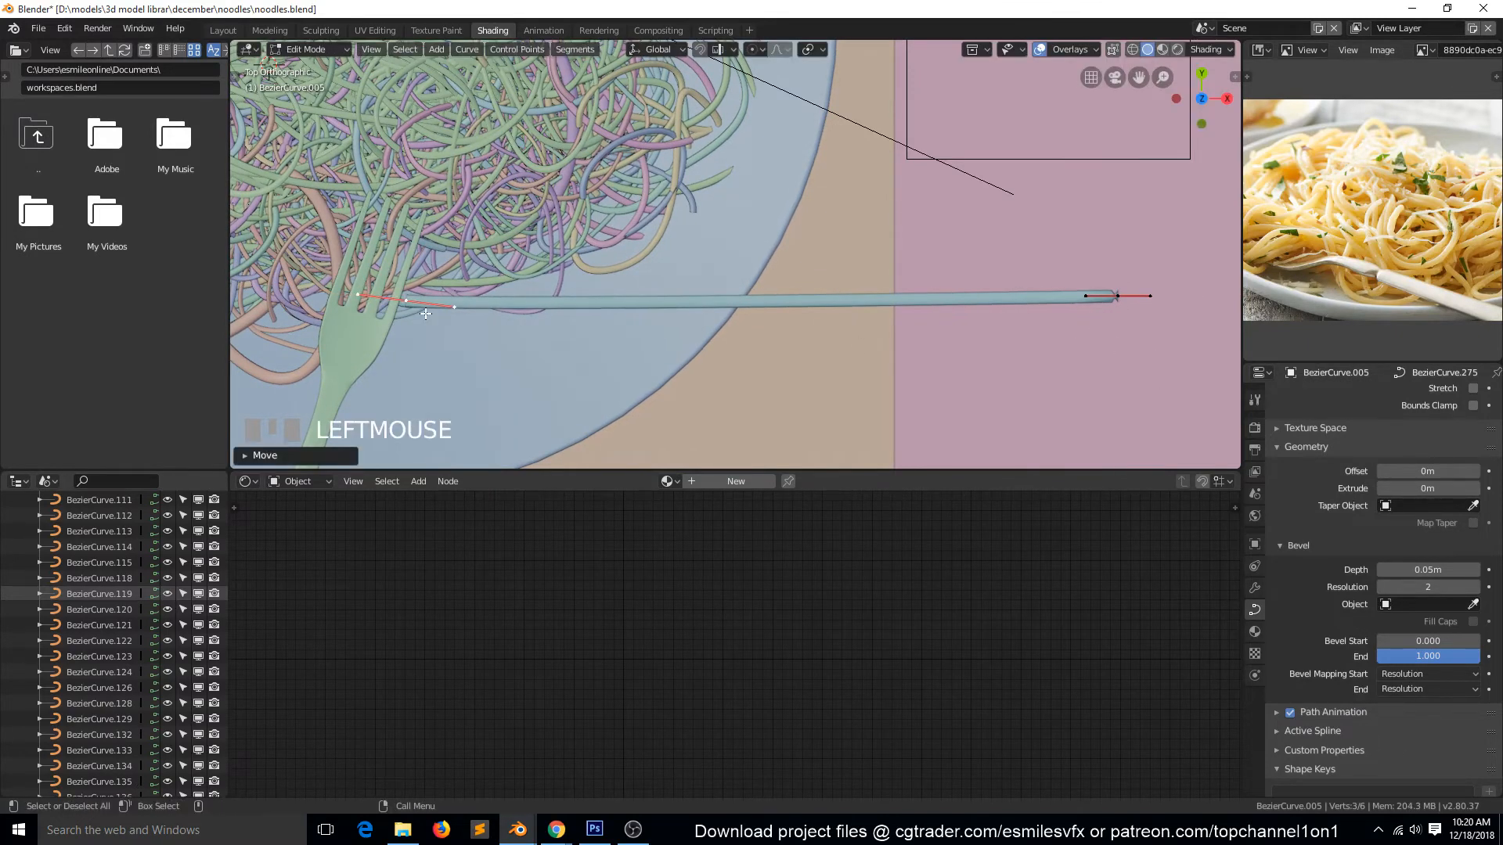
# - Isolate the fork and the strand in local view and clear the fork's rotation
pyautogui.press('KP_3')
pyautogui.press('ctrl+KP_1')
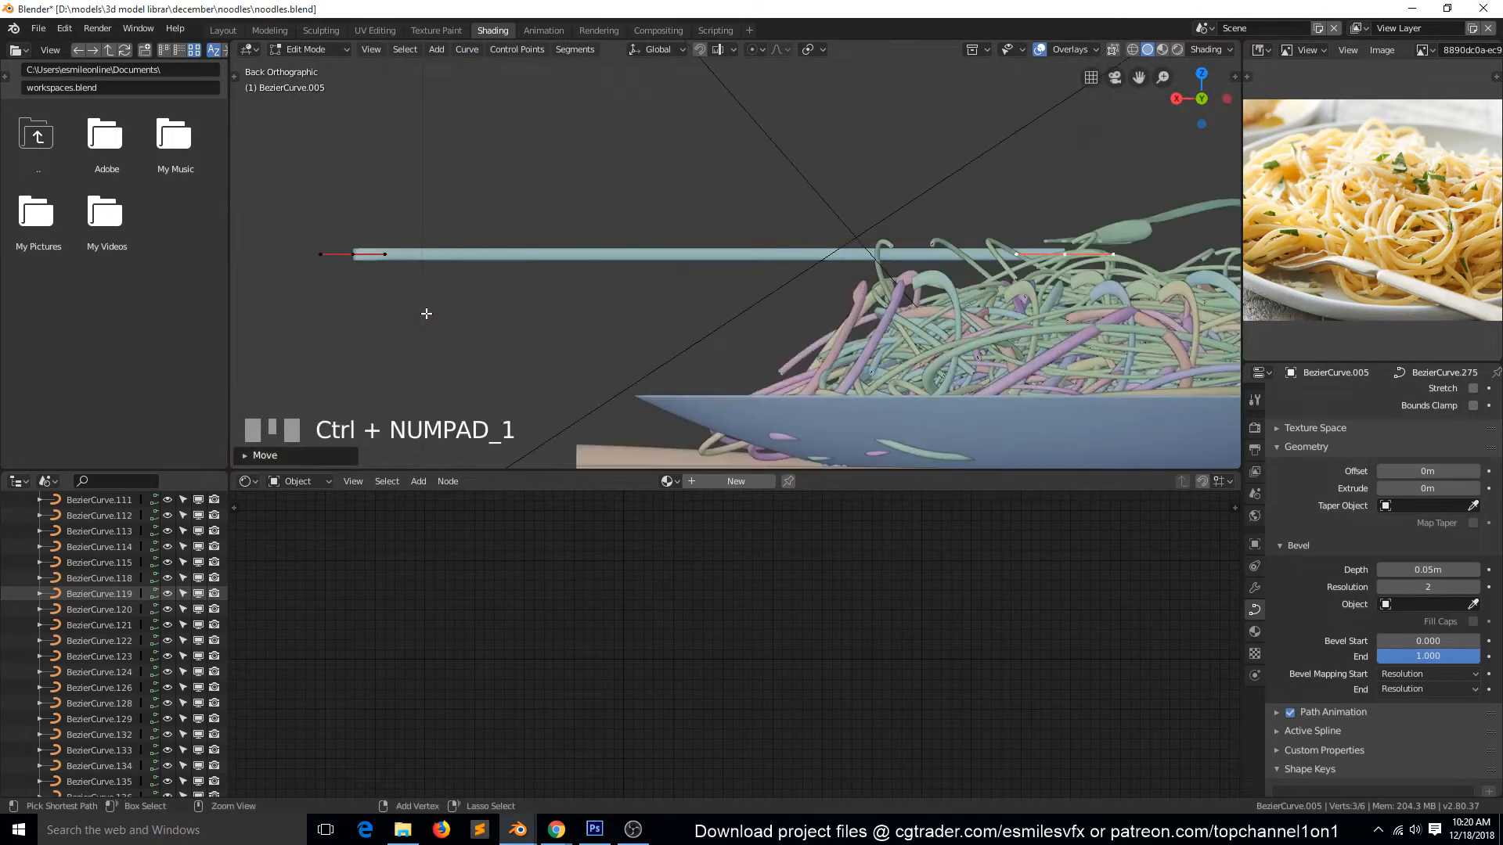
pyautogui.scroll(-2, 766, 330)
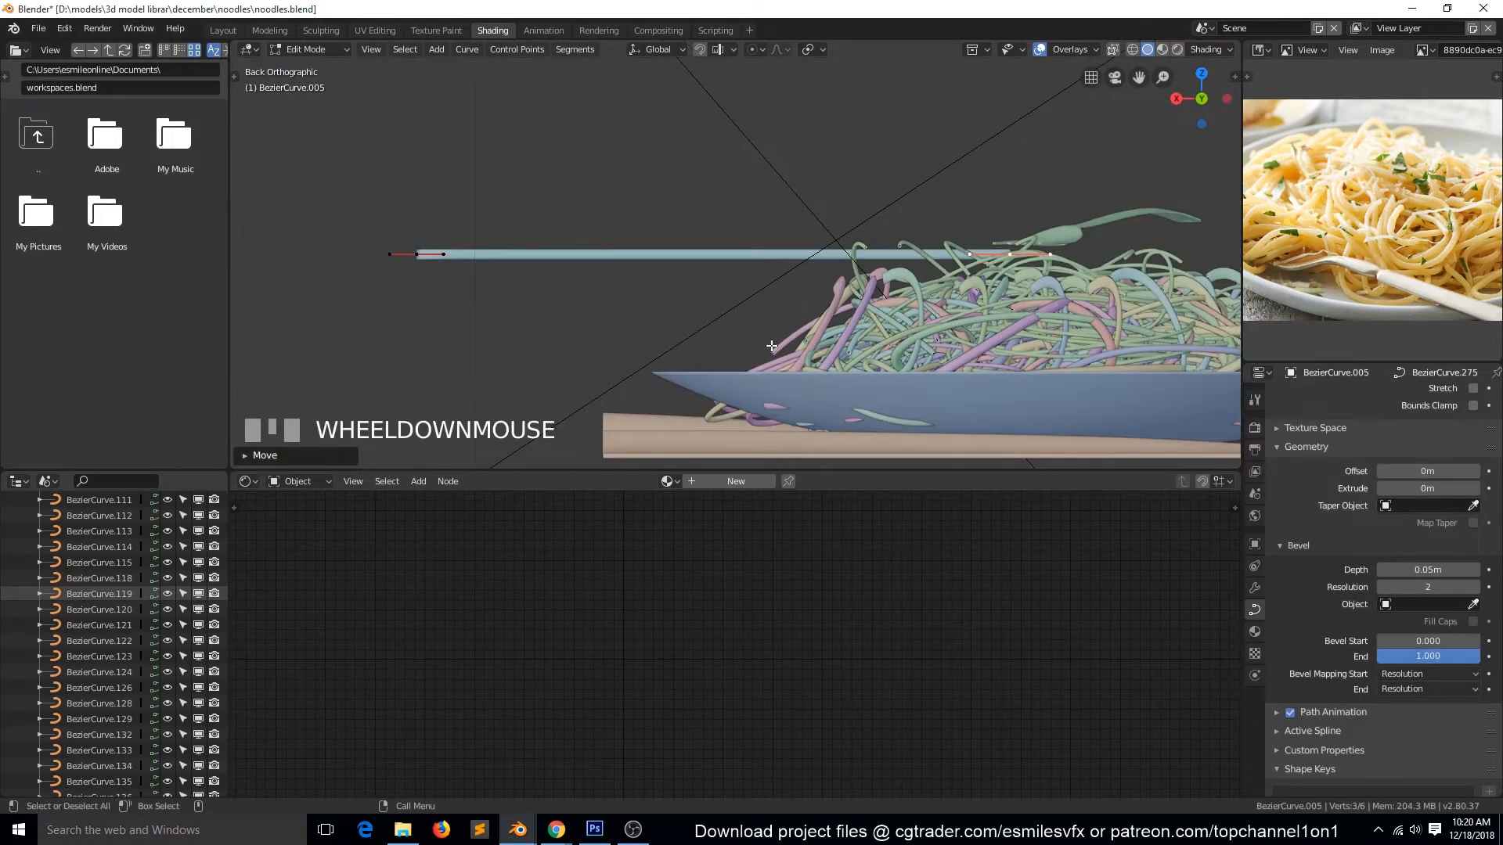
pyautogui.press('KP_7')
pyautogui.scroll(-2, 649, 330)
pyautogui.press('Tab')
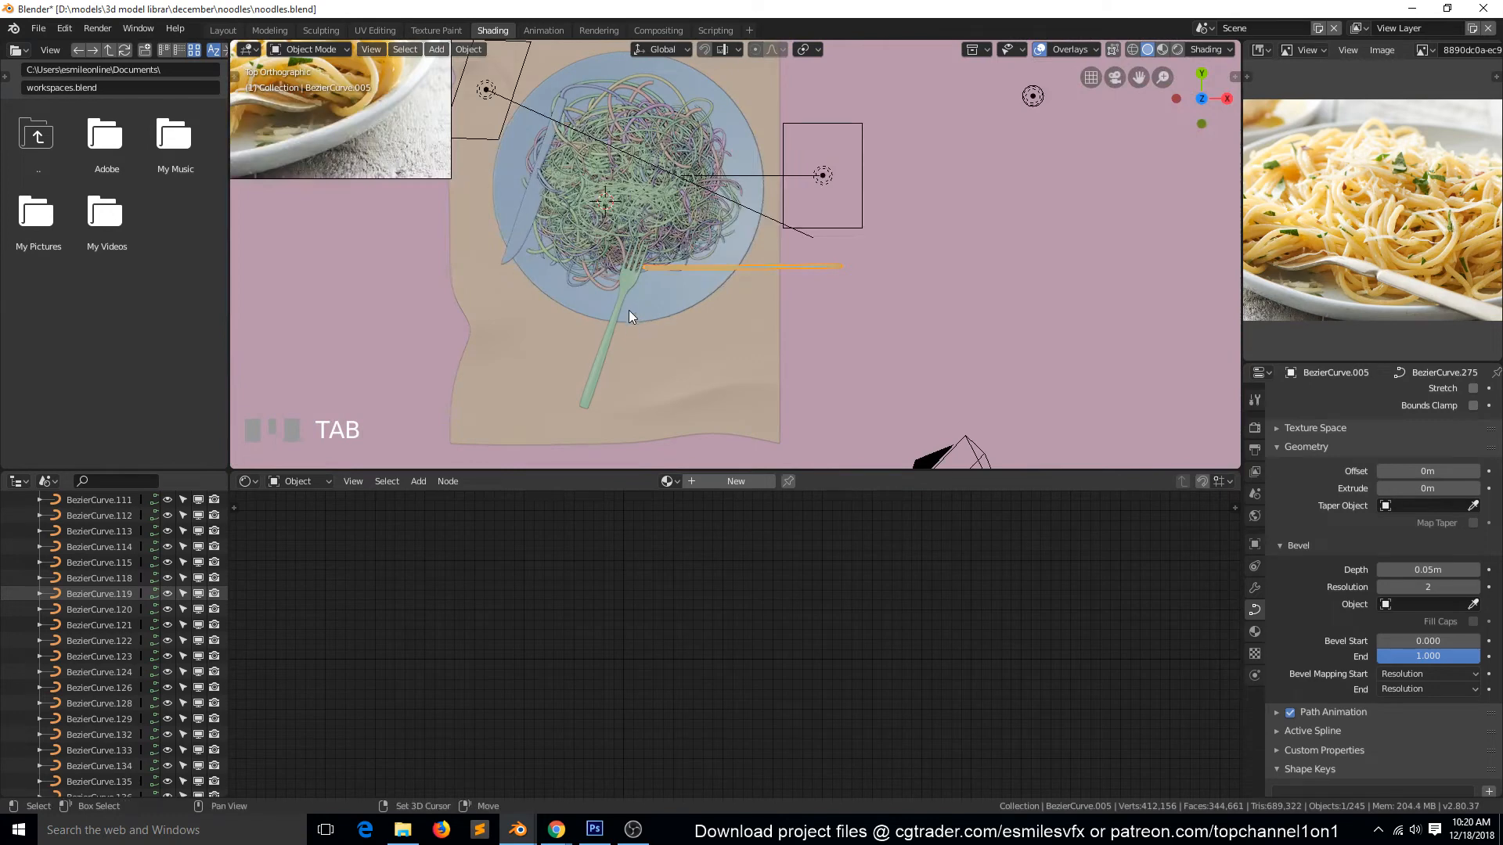
pyautogui.keyDown('shift'); pyautogui.click(619, 318); pyautogui.keyUp('shift')
pyautogui.press('KP_Divide')
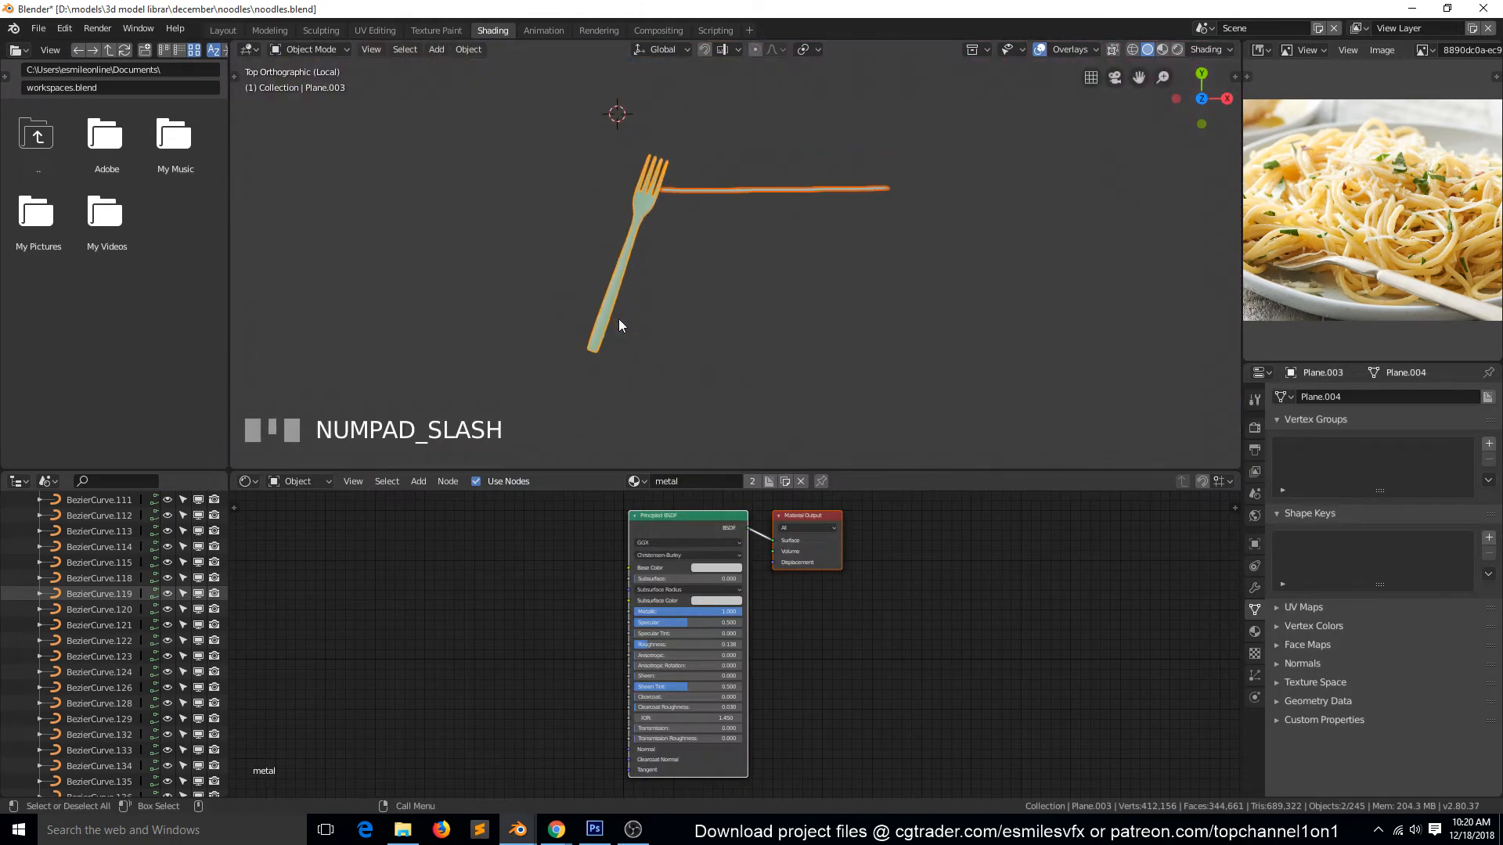
pyautogui.click(627, 247)
pyautogui.hotkey('alt', 'r')
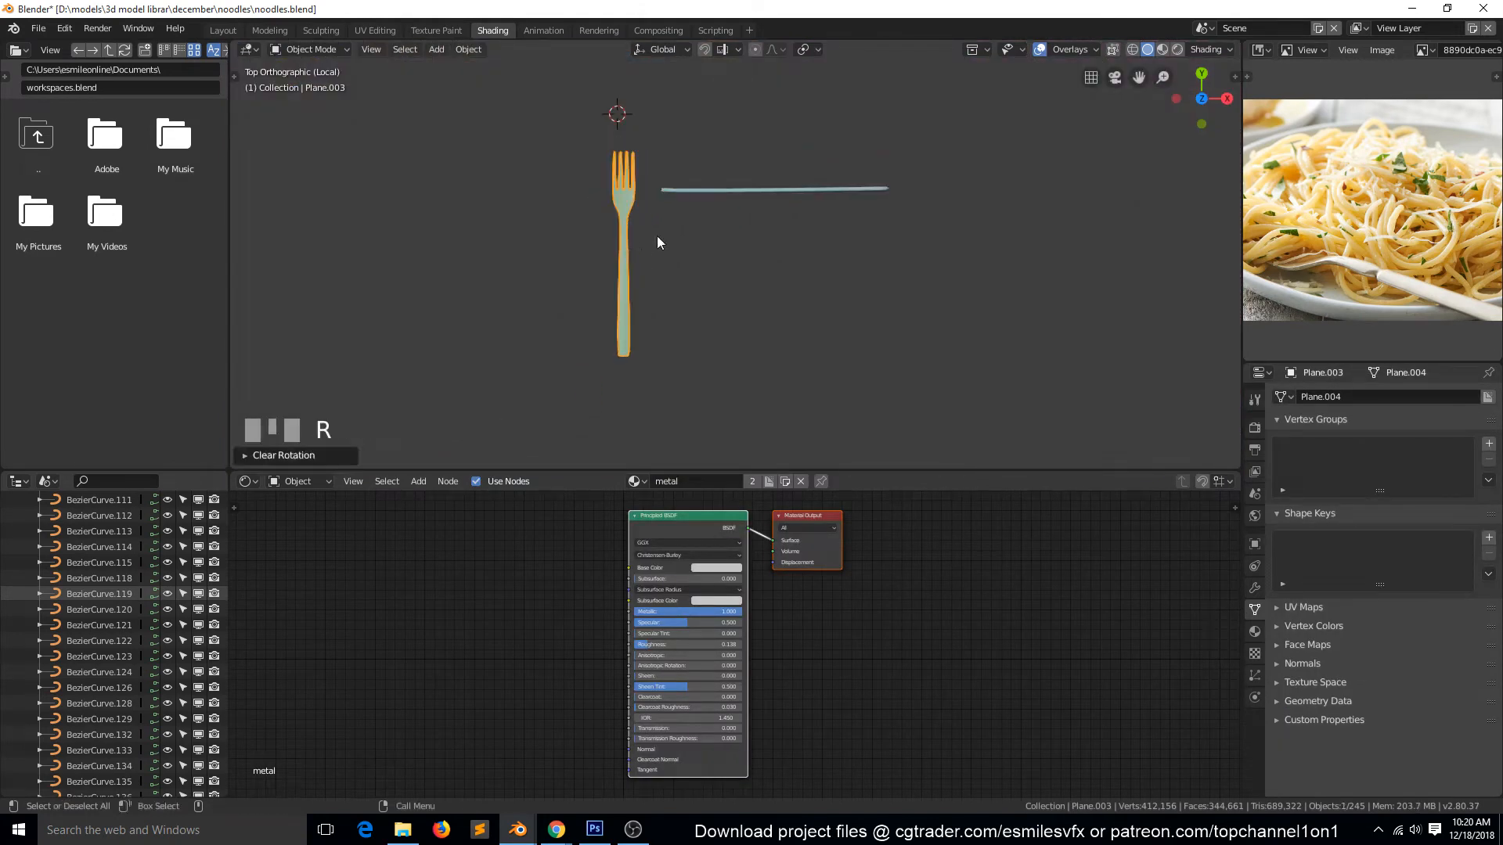
# - Move the strand so its near end meets the straightened fork's tines
pyautogui.click(738, 189)
pyautogui.press('g')
pyautogui.click(685, 179)
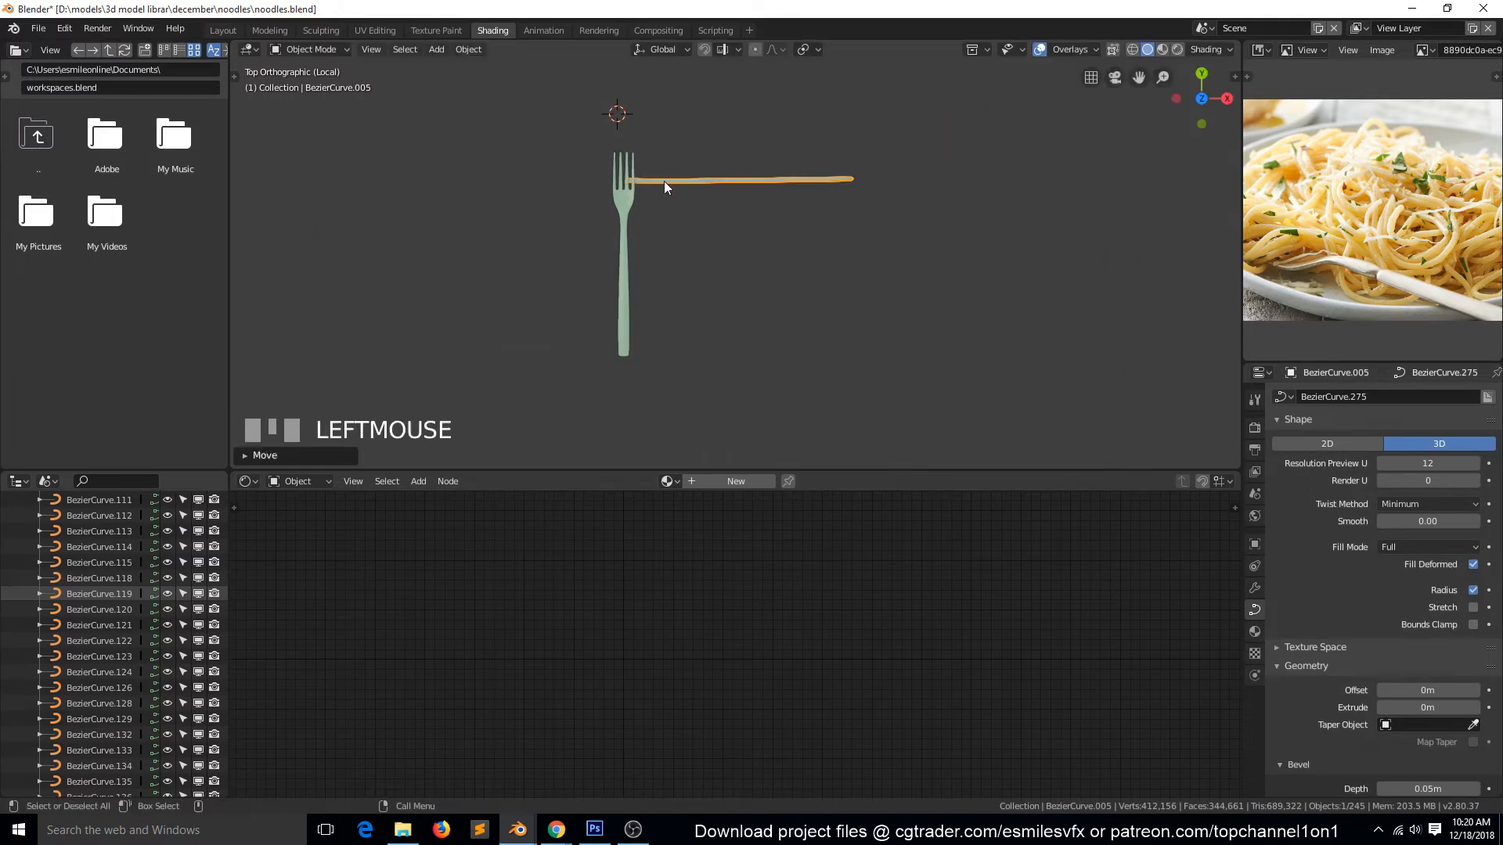
# - Shrink the radius of all the strand's control points to less than half, judging its thickness against the fork in front view
pyautogui.press('Tab')
pyautogui.click(627, 180)
pyautogui.press('KP_1')
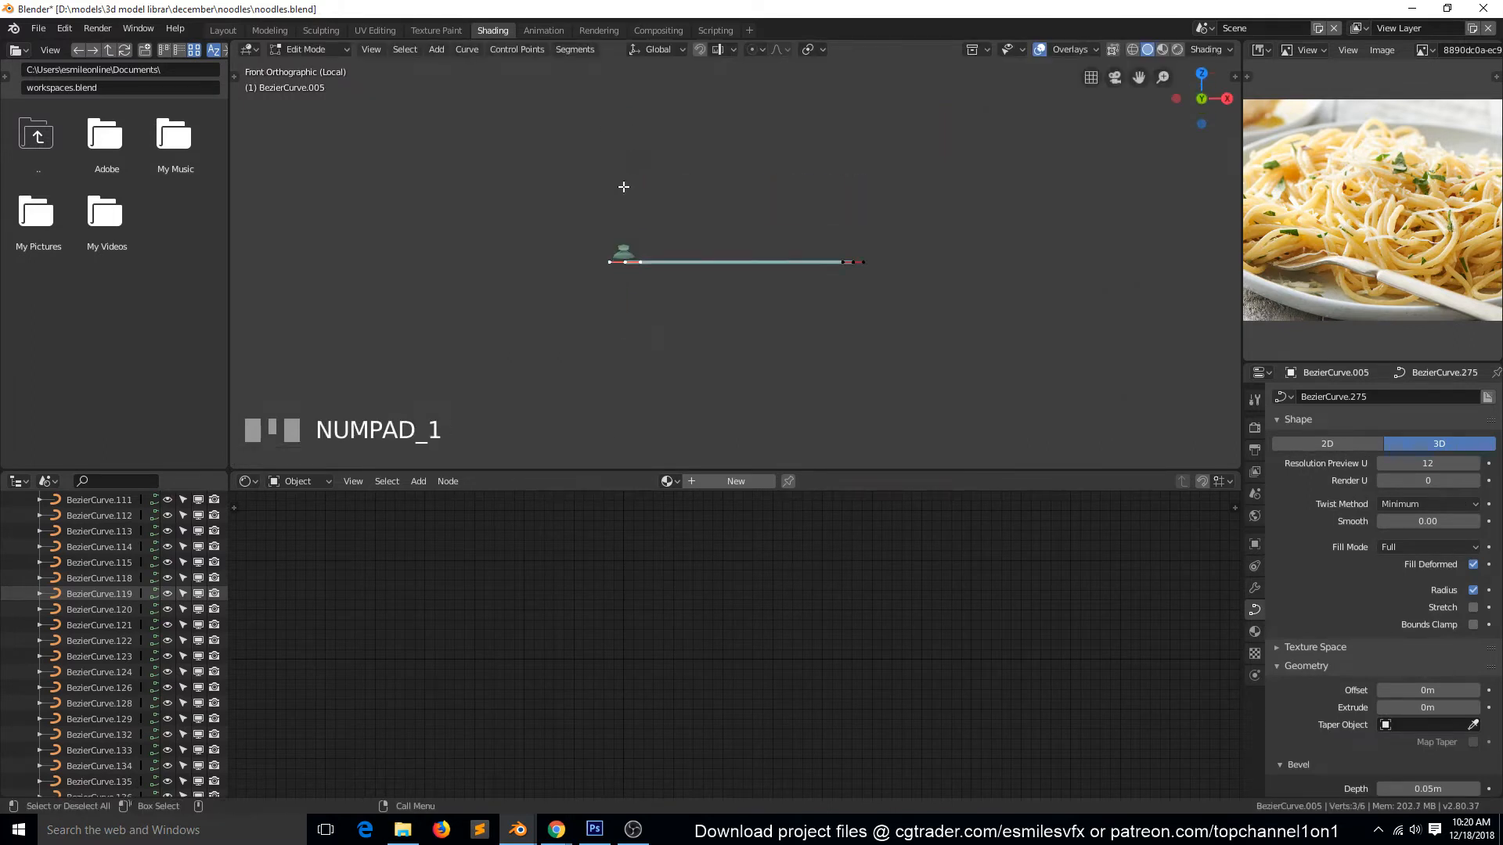
pyautogui.scroll(4, 624, 187)
pyautogui.press('KP_Decimal')
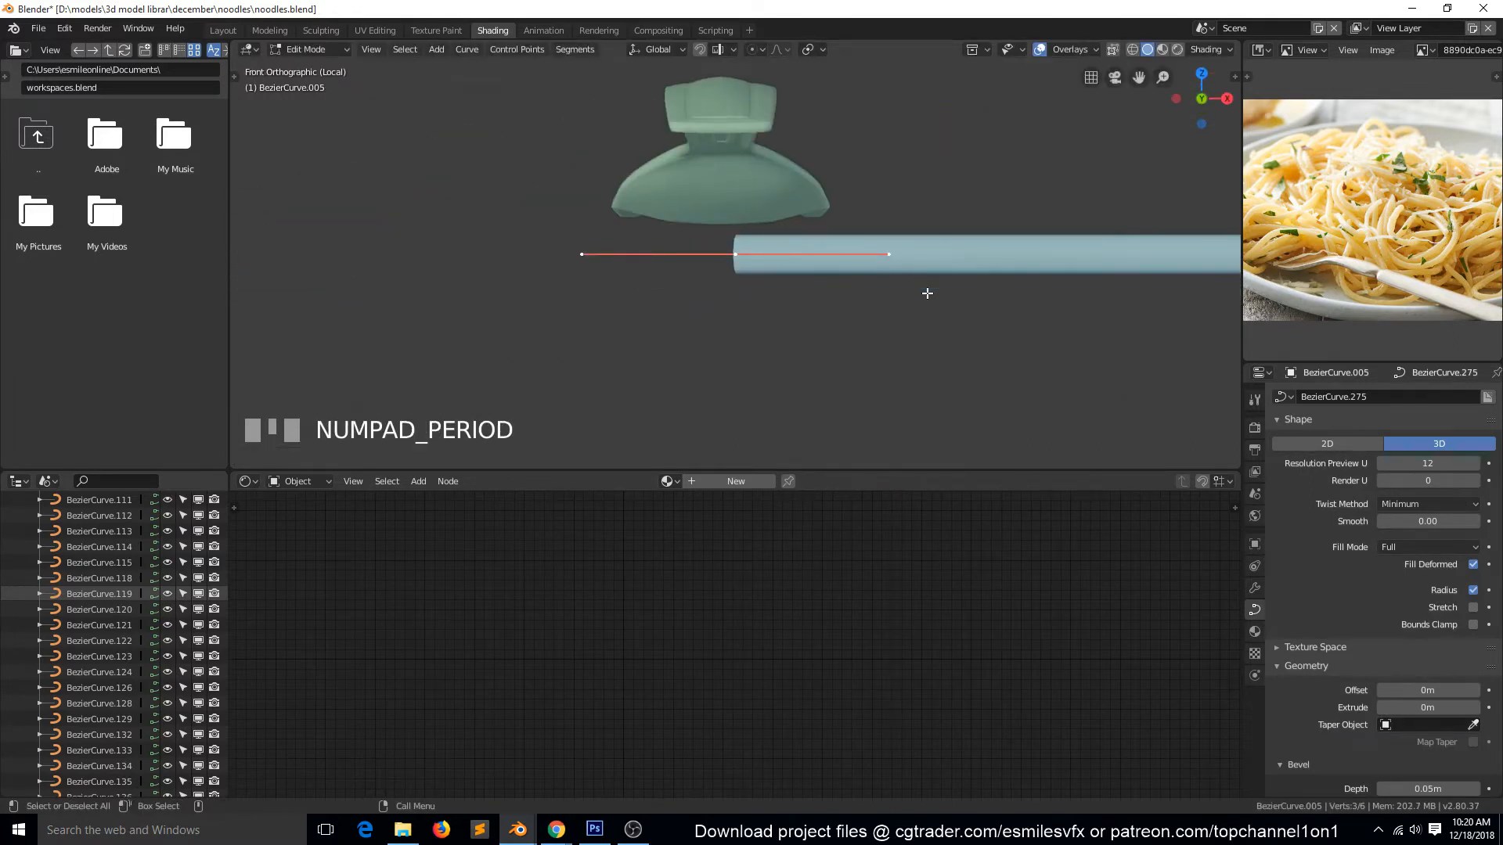
pyautogui.scroll(-5, 970, 337)
pyautogui.press('a')
pyautogui.hotkey('alt', 's')
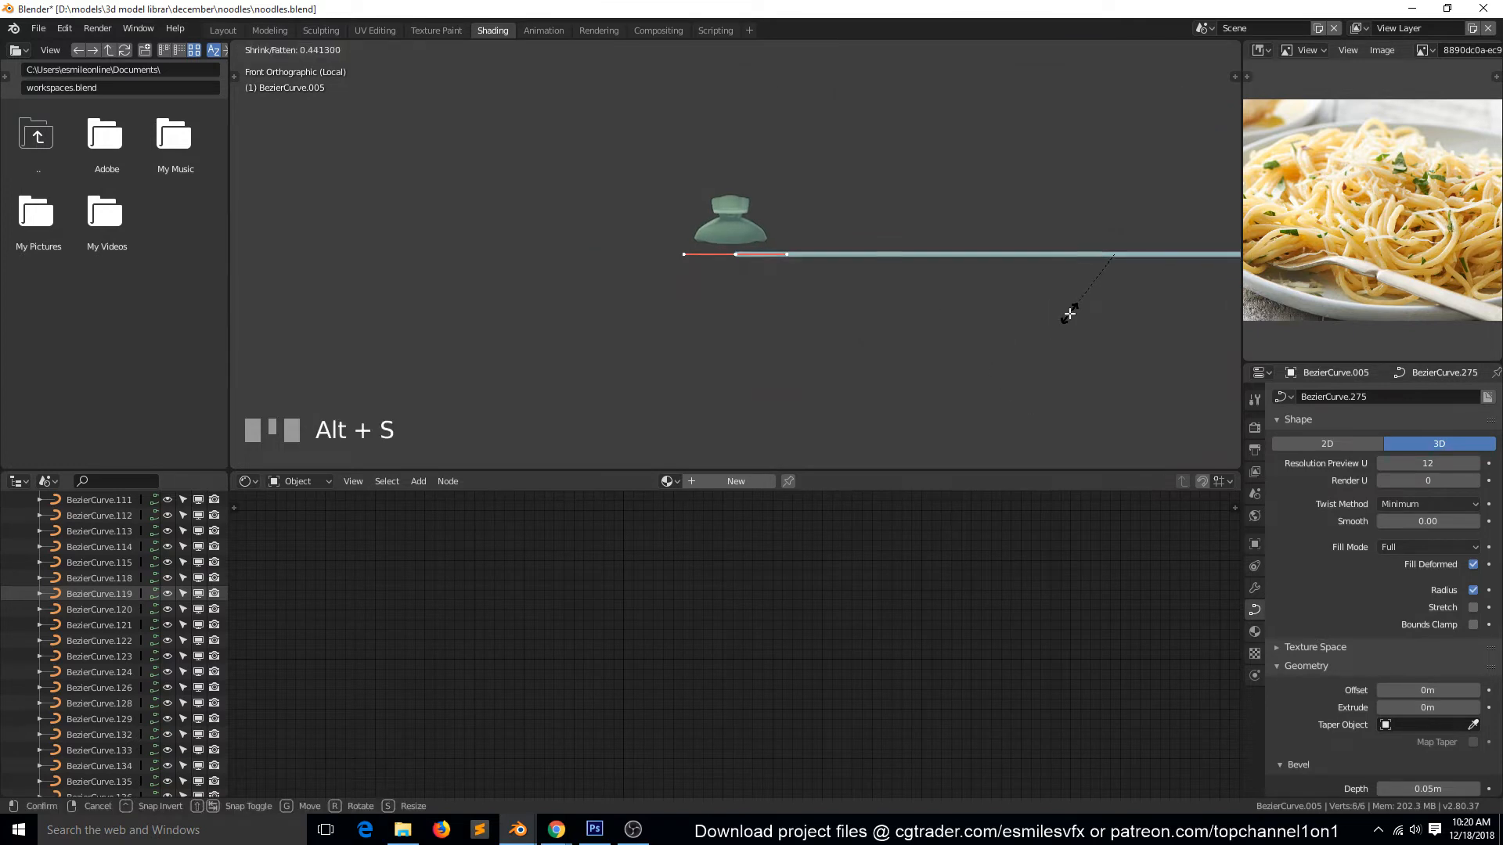
pyautogui.click(1069, 314)
# - Raise the strand's near end point to the height of the fork head and switch all control points to automatic handles
pyautogui.click(736, 254)
pyautogui.press('g')
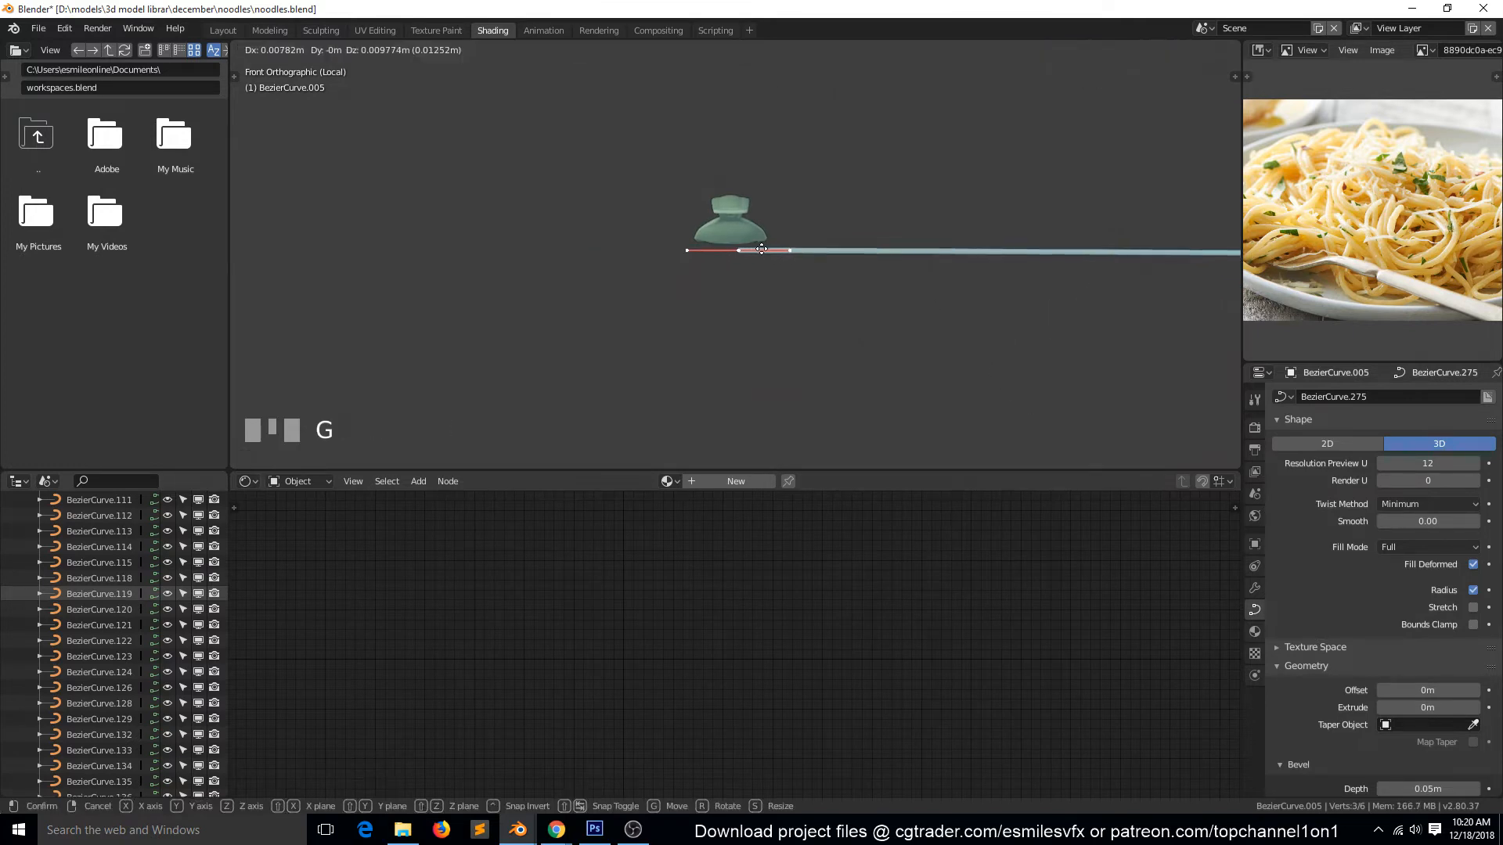
pyautogui.click(770, 232)
pyautogui.press('a')
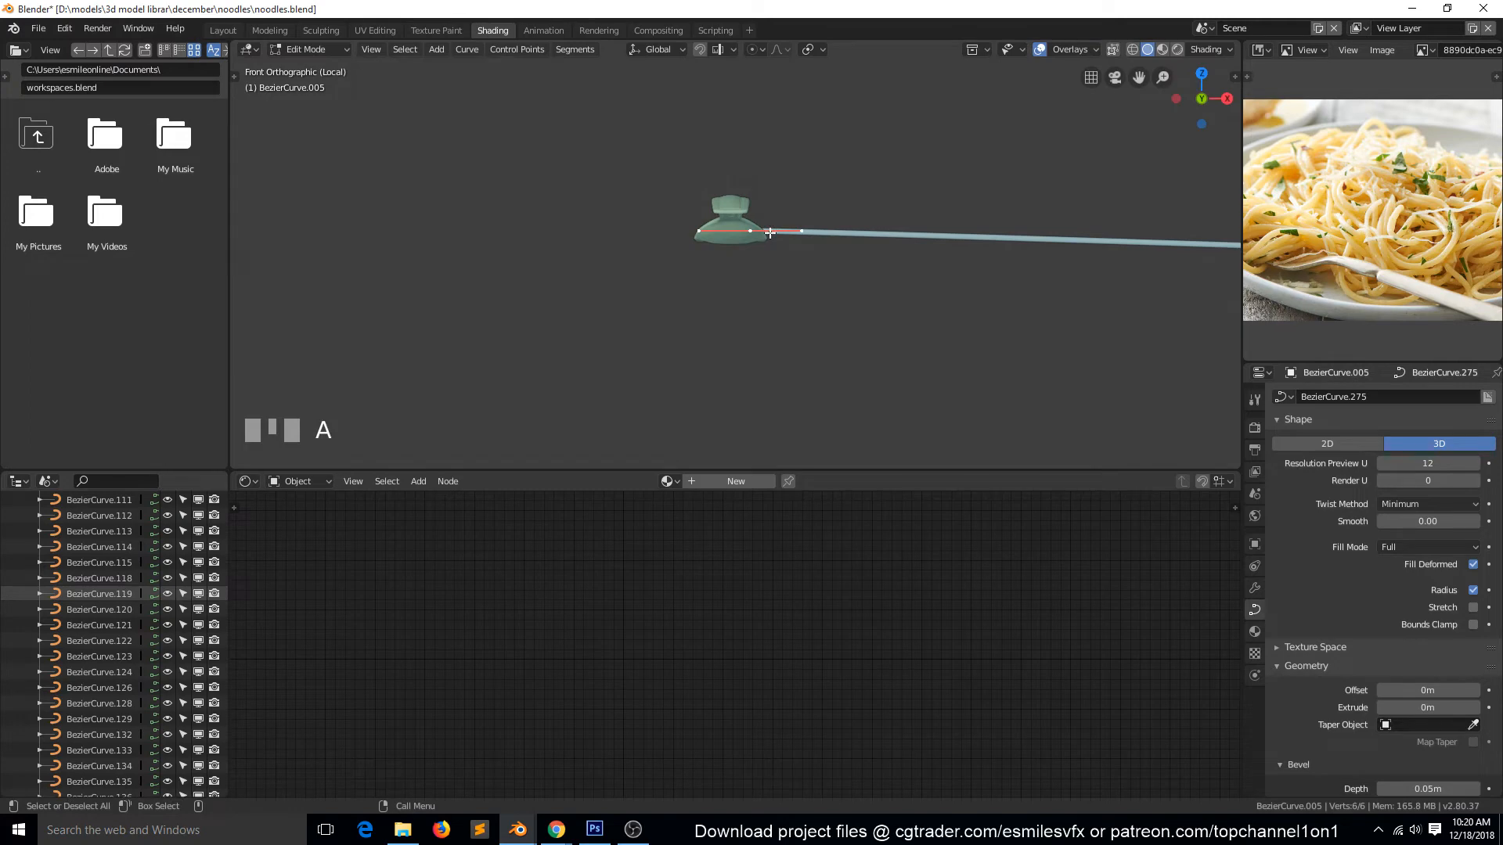
pyautogui.press('v')
pyautogui.click(771, 220)
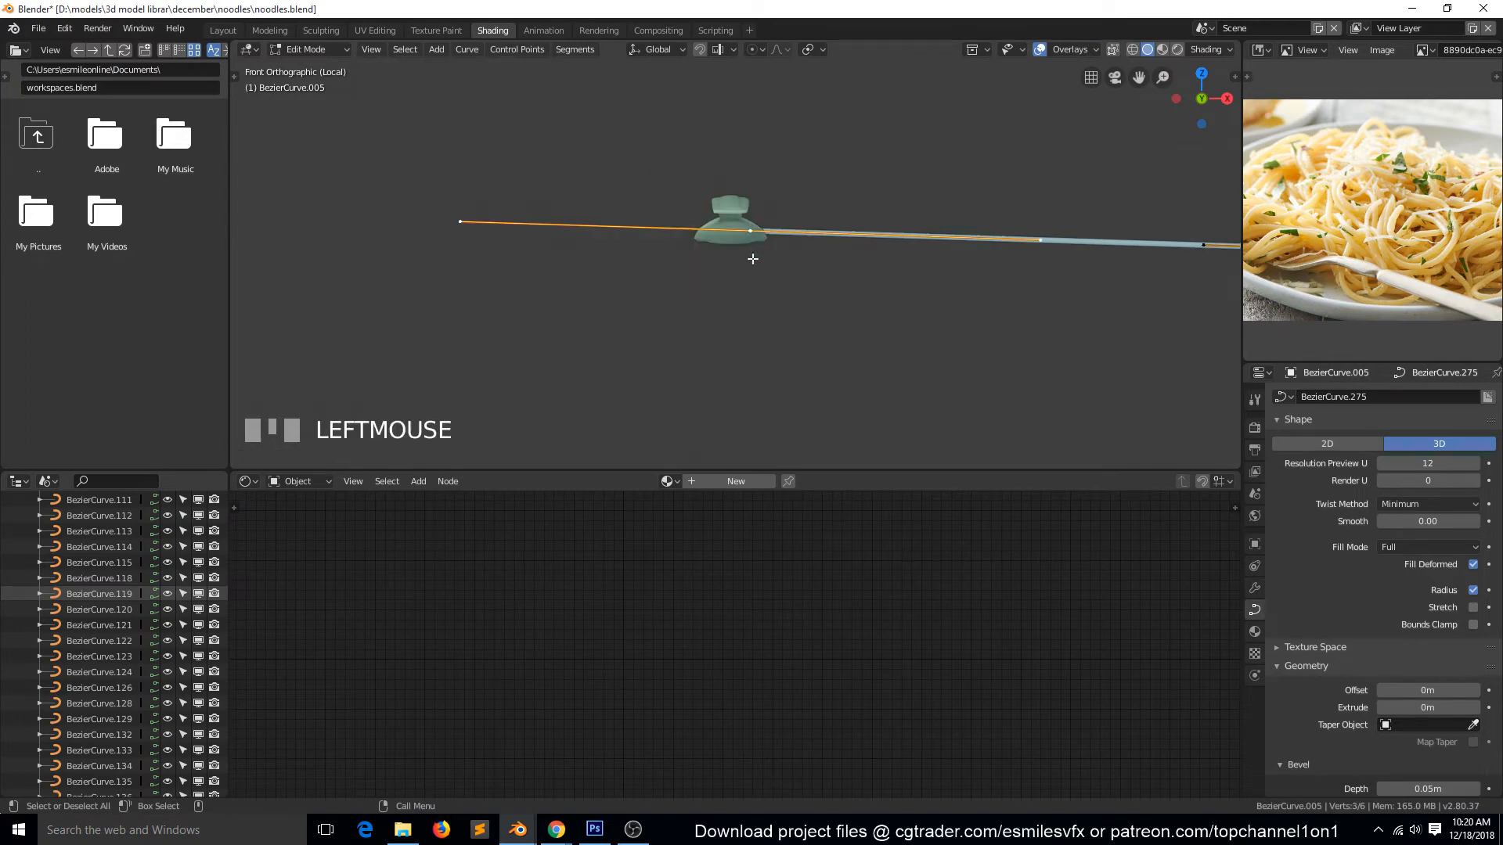
# - Extrude the strand's near end point repeatedly to wind it in loops around the fork head
pyautogui.press('e')
pyautogui.click(680, 258)
pyautogui.press('e')
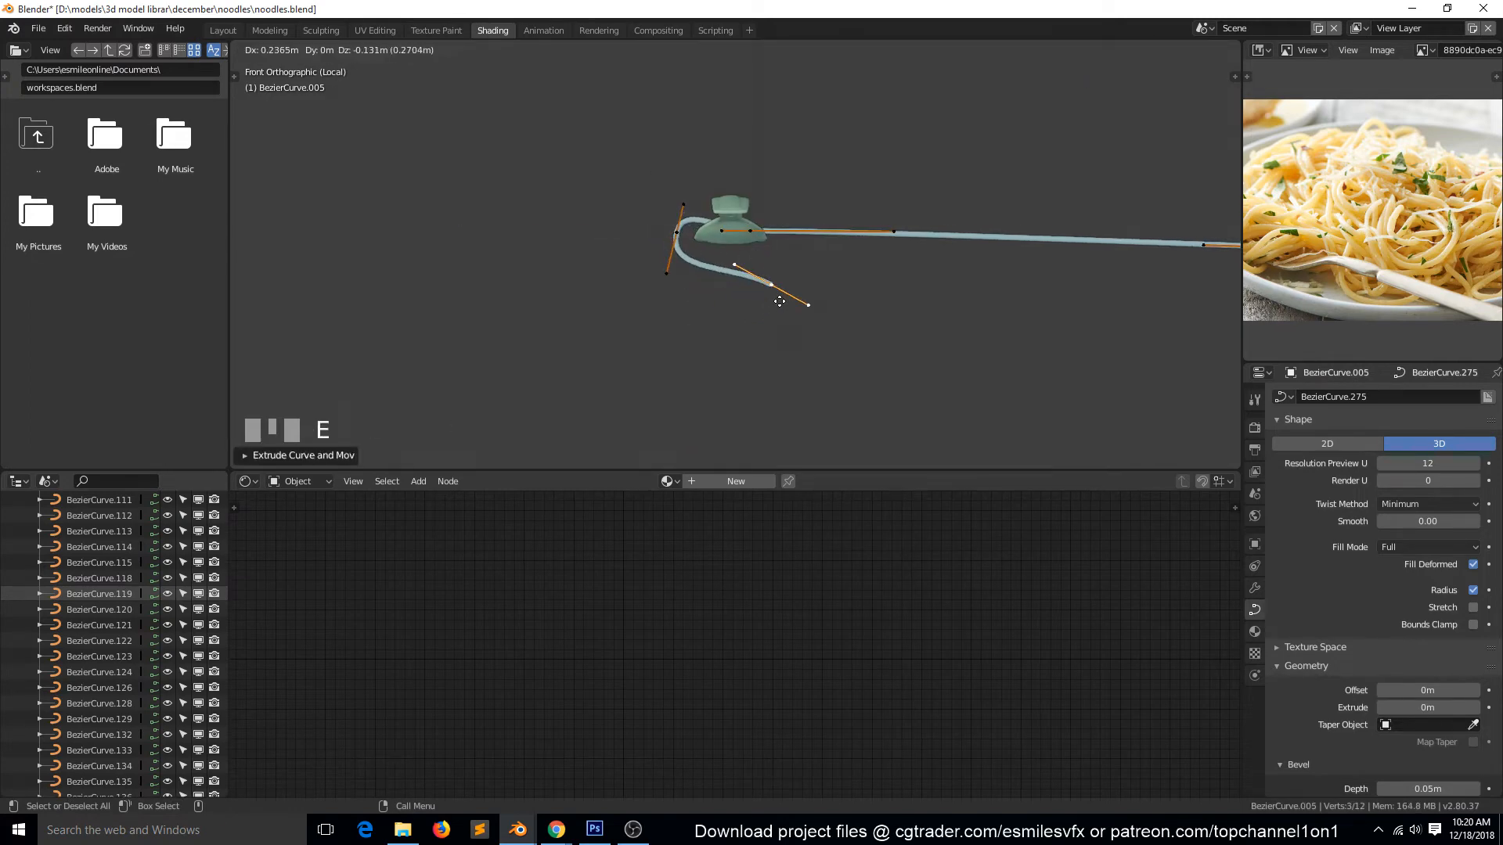
pyautogui.click(798, 278)
pyautogui.press('e')
pyautogui.click(728, 169)
pyautogui.press('e')
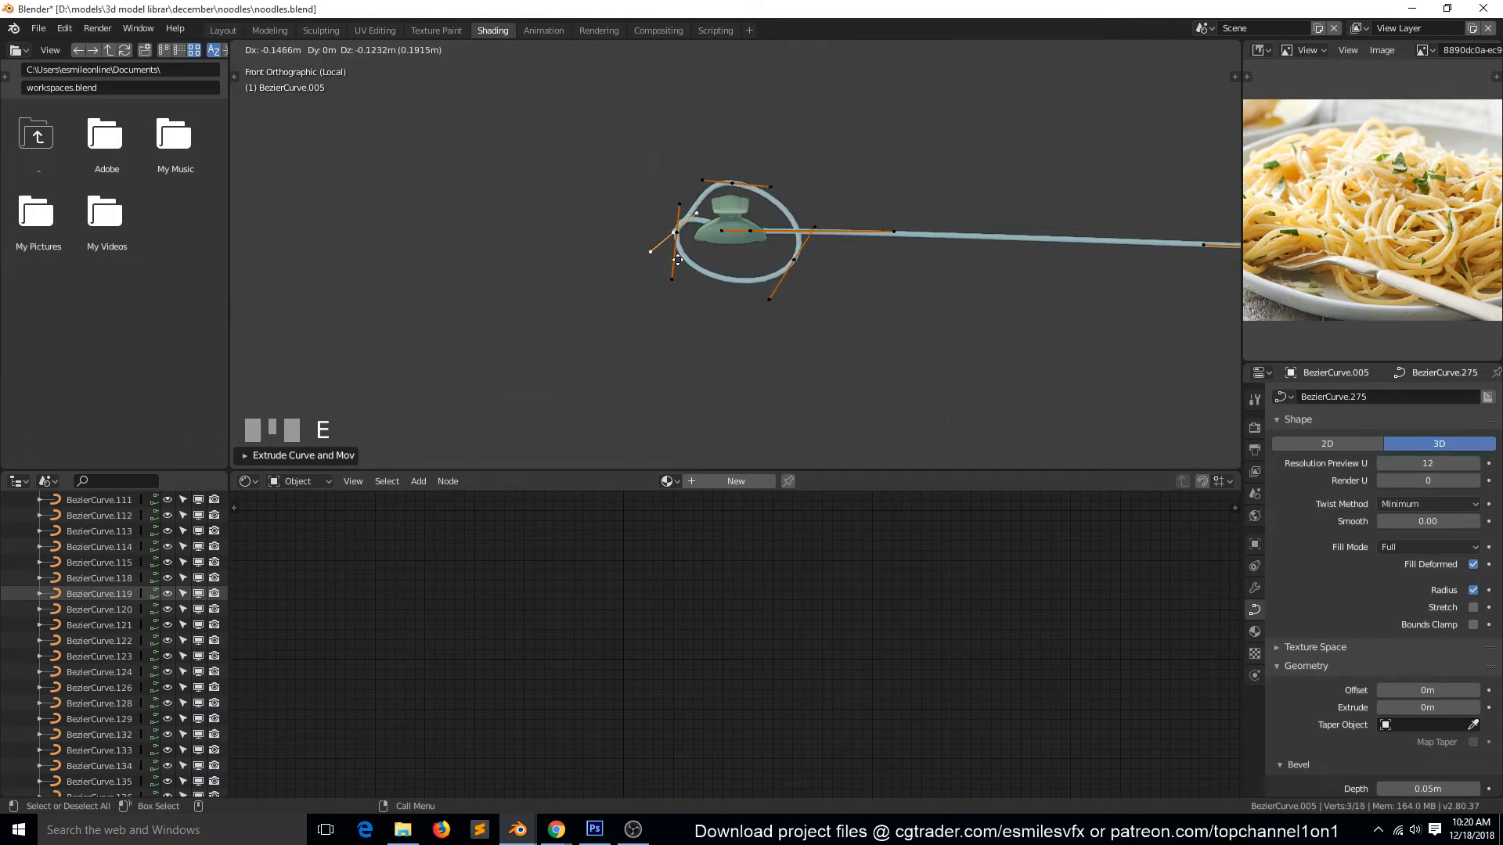
pyautogui.click(691, 270)
pyautogui.press('e')
pyautogui.click(788, 253)
pyautogui.press('e')
pyautogui.click(697, 245)
# - Extrude a tail hanging below the fork from the loops and move the strand's far end point down beside it
pyautogui.press('e')
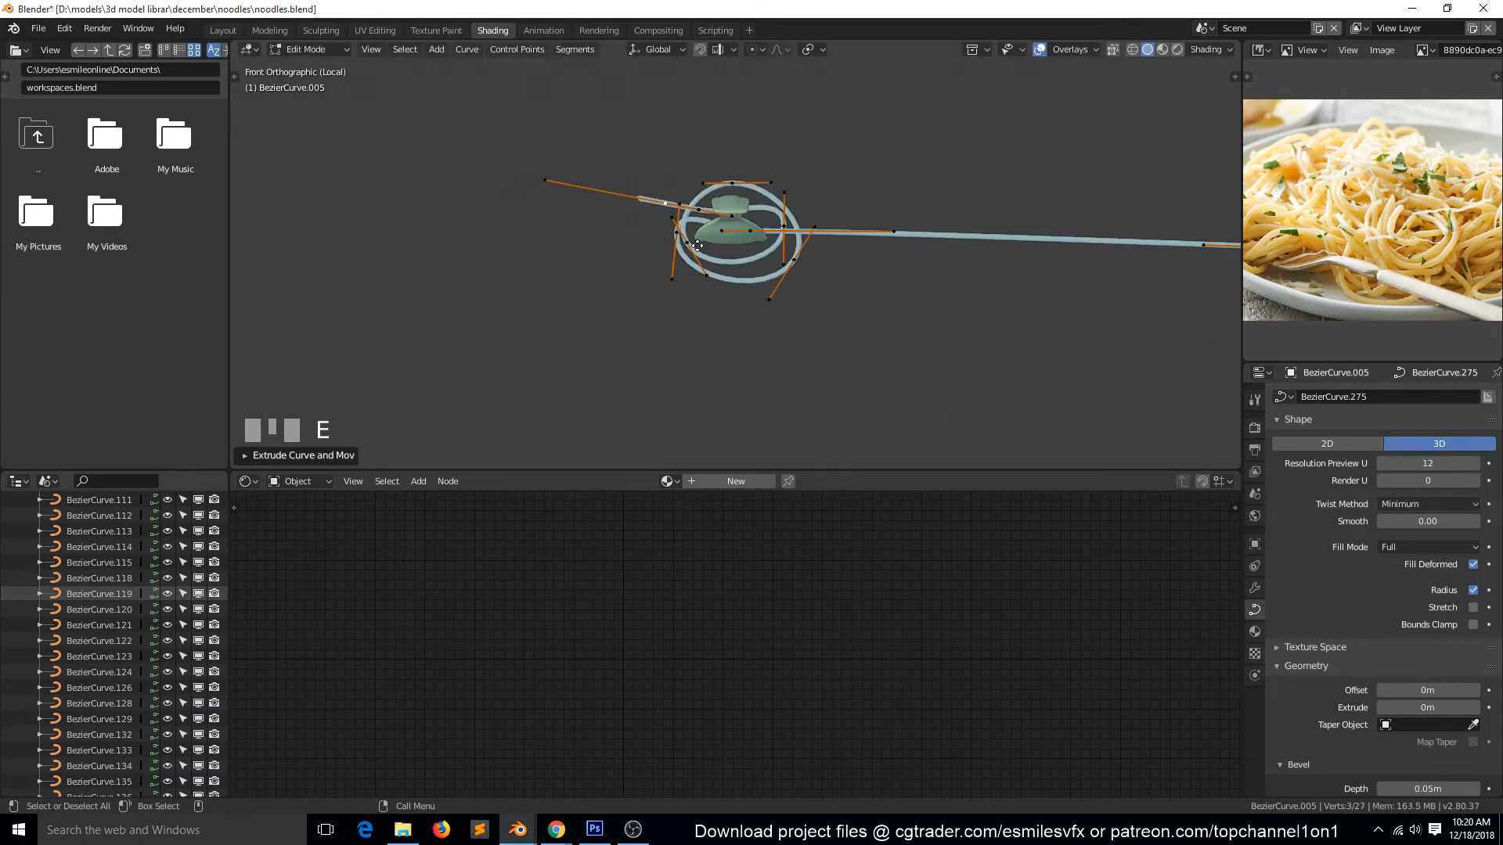
pyautogui.click(689, 428)
pyautogui.scroll(-3, 864, 289)
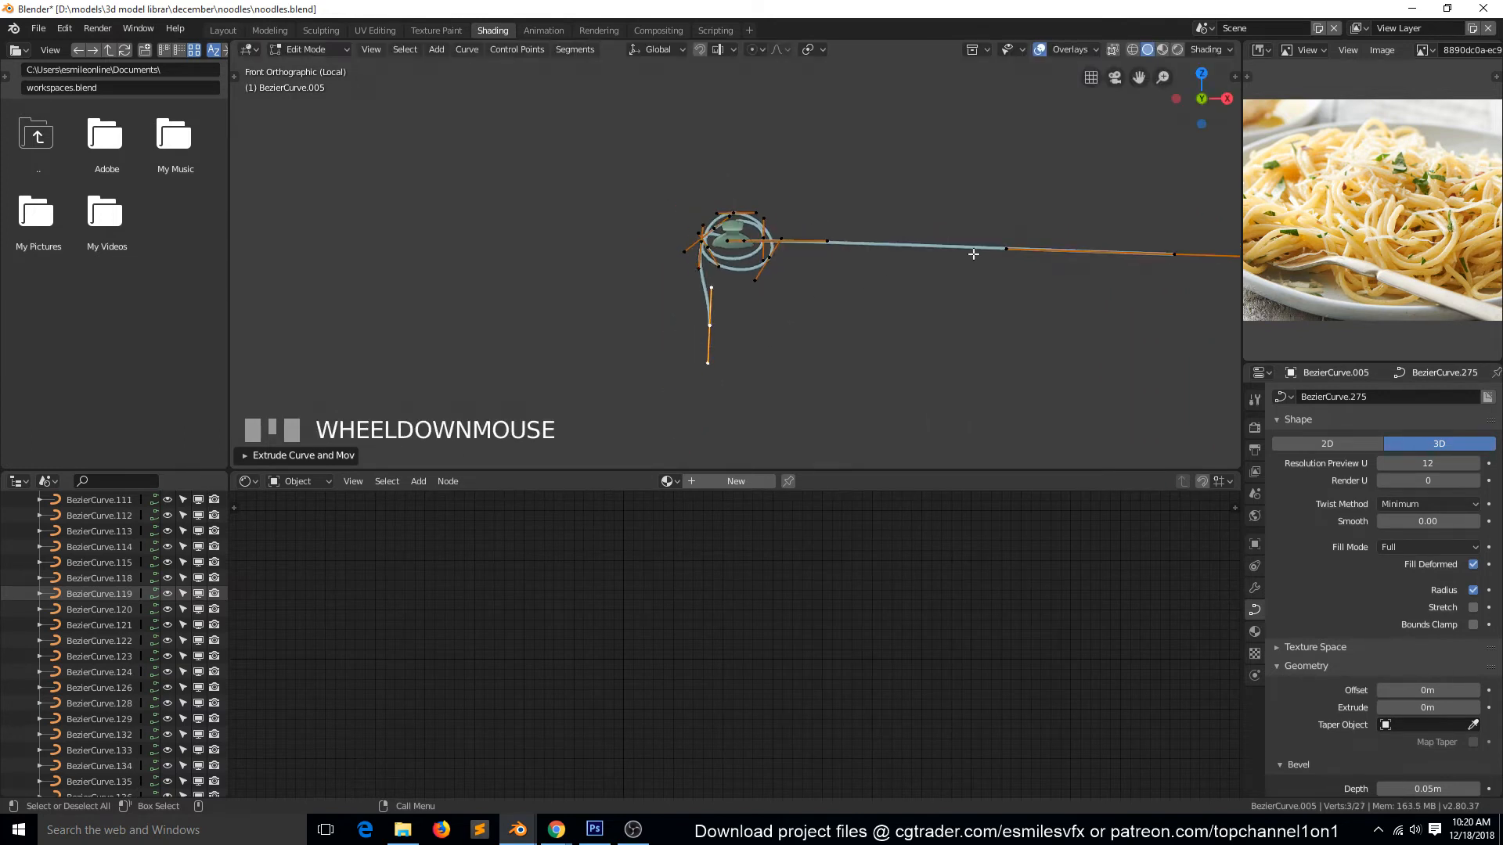
pyautogui.click(1162, 256)
pyautogui.press('g')
pyautogui.click(796, 332)
# - In front view, nudge the inner loop's right-hand control point outward and pull the left-hand crossing point in toward the fork head
pyautogui.scroll(5, 796, 331)
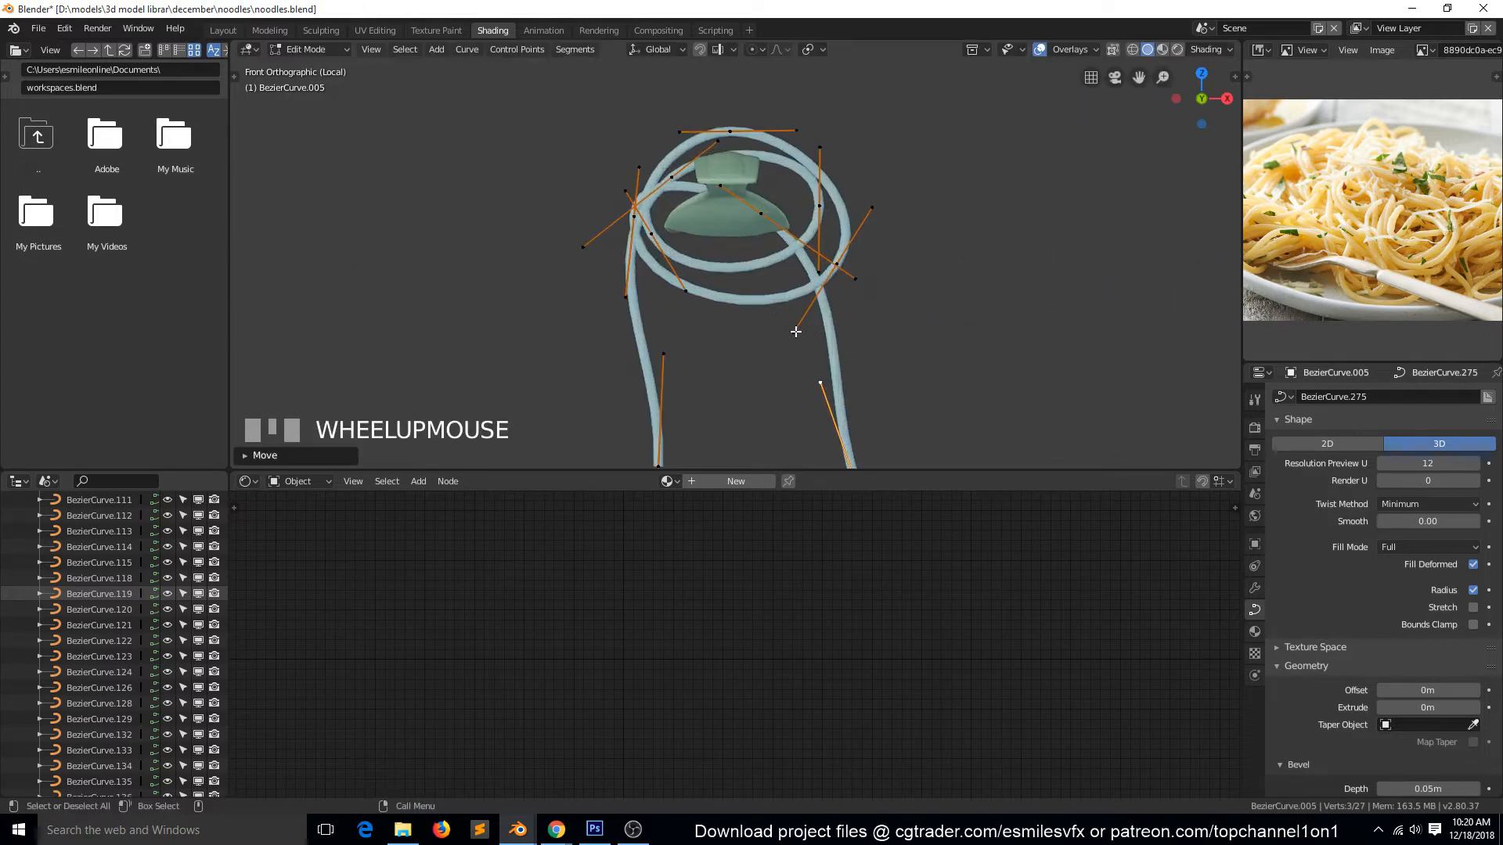
pyautogui.click(763, 222)
pyautogui.press('g')
pyautogui.click(778, 212)
pyautogui.click(630, 217)
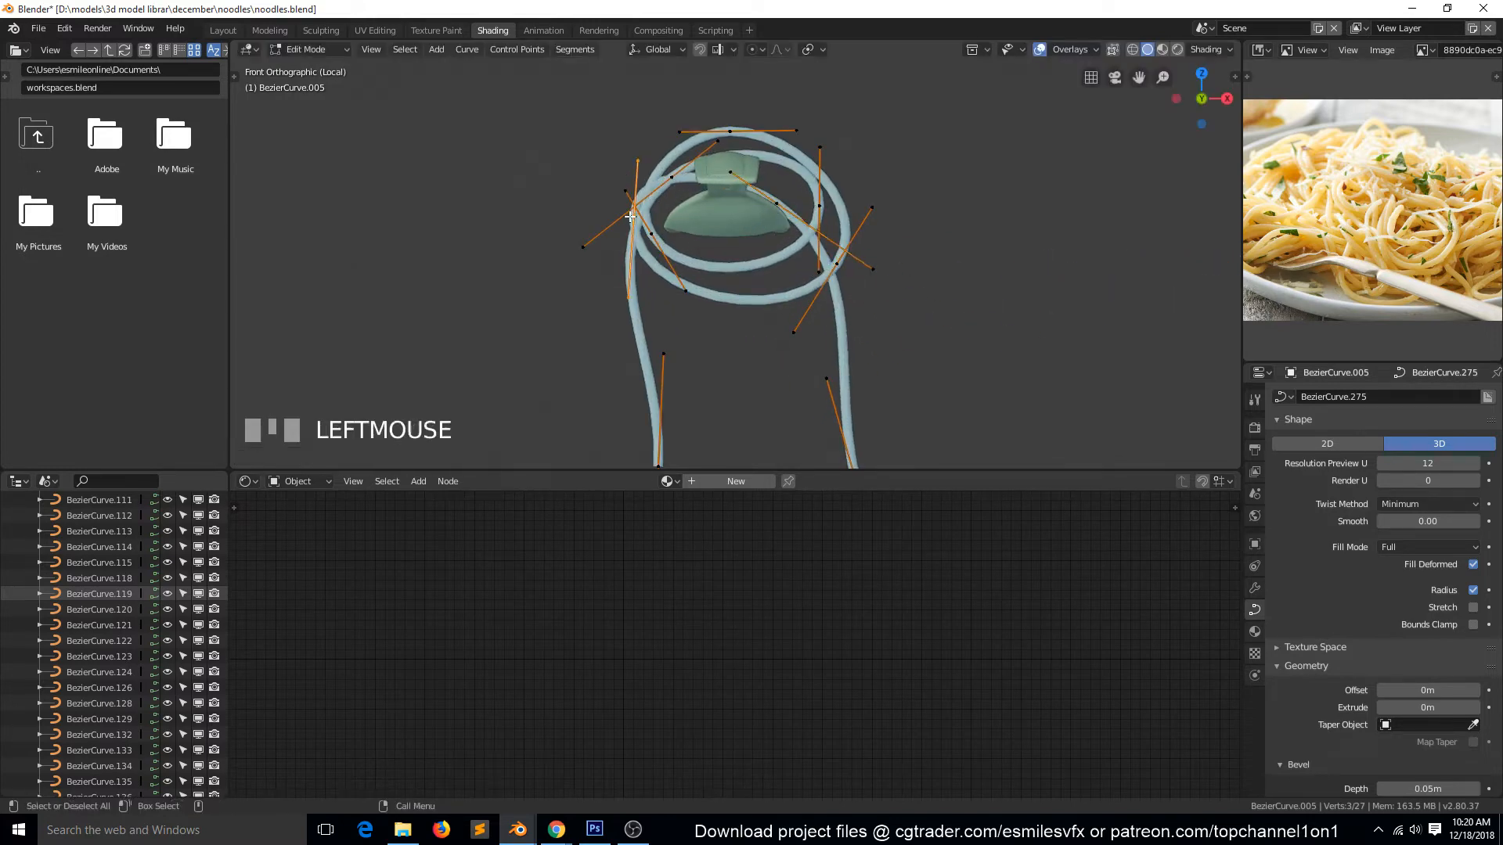
pyautogui.press('g')
pyautogui.click(660, 227)
# - Tighten the upper-left part of the loops by moving its control points slightly inward against the fork head
pyautogui.click(717, 142)
pyautogui.press('g')
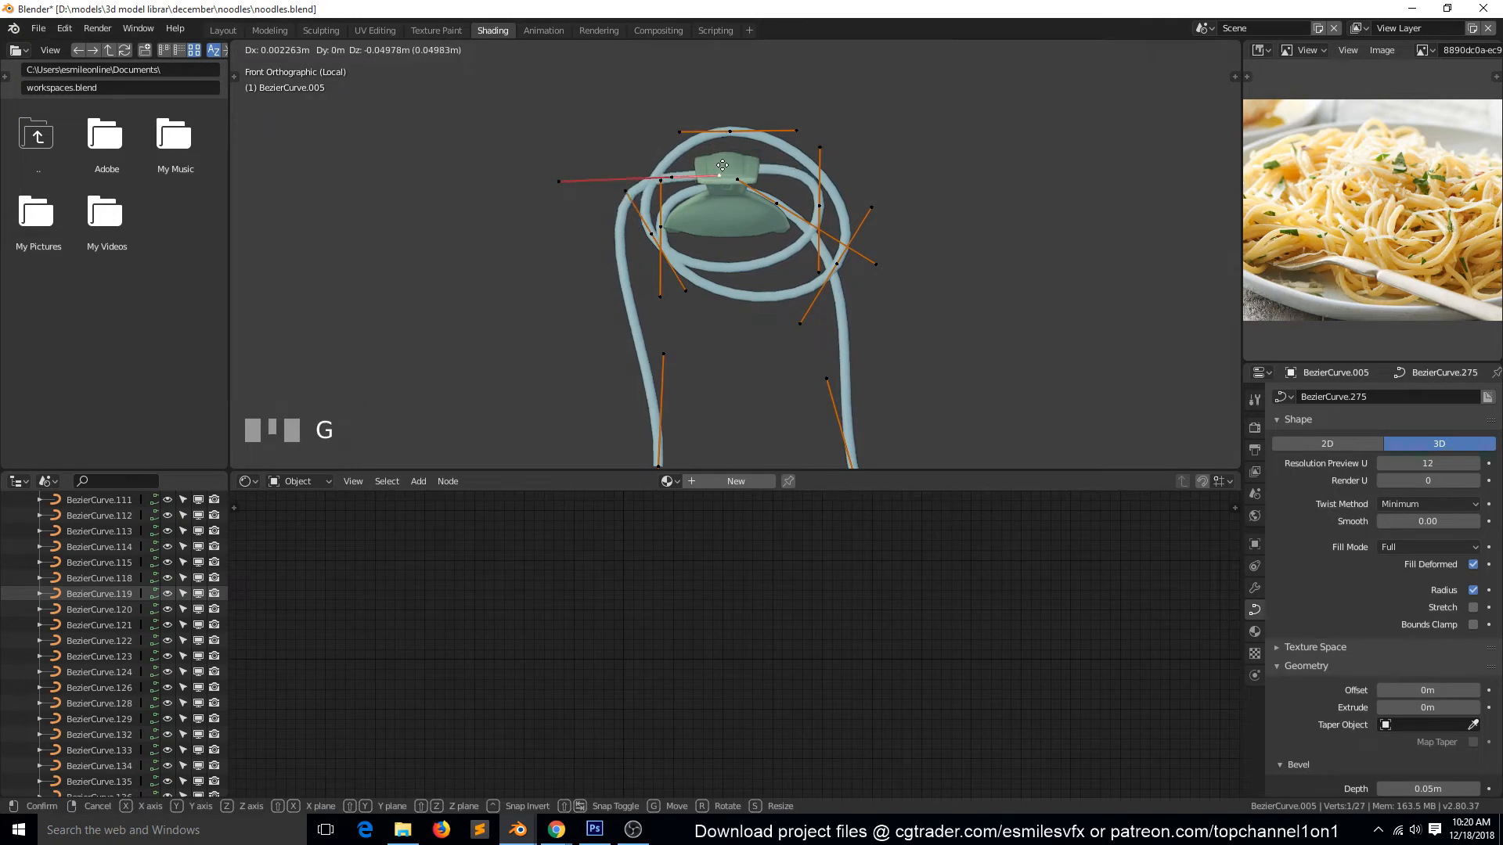
pyautogui.rightClick(722, 165)
pyautogui.click(665, 186)
pyautogui.press('g')
pyautogui.click(672, 184)
pyautogui.rightClick(673, 186)
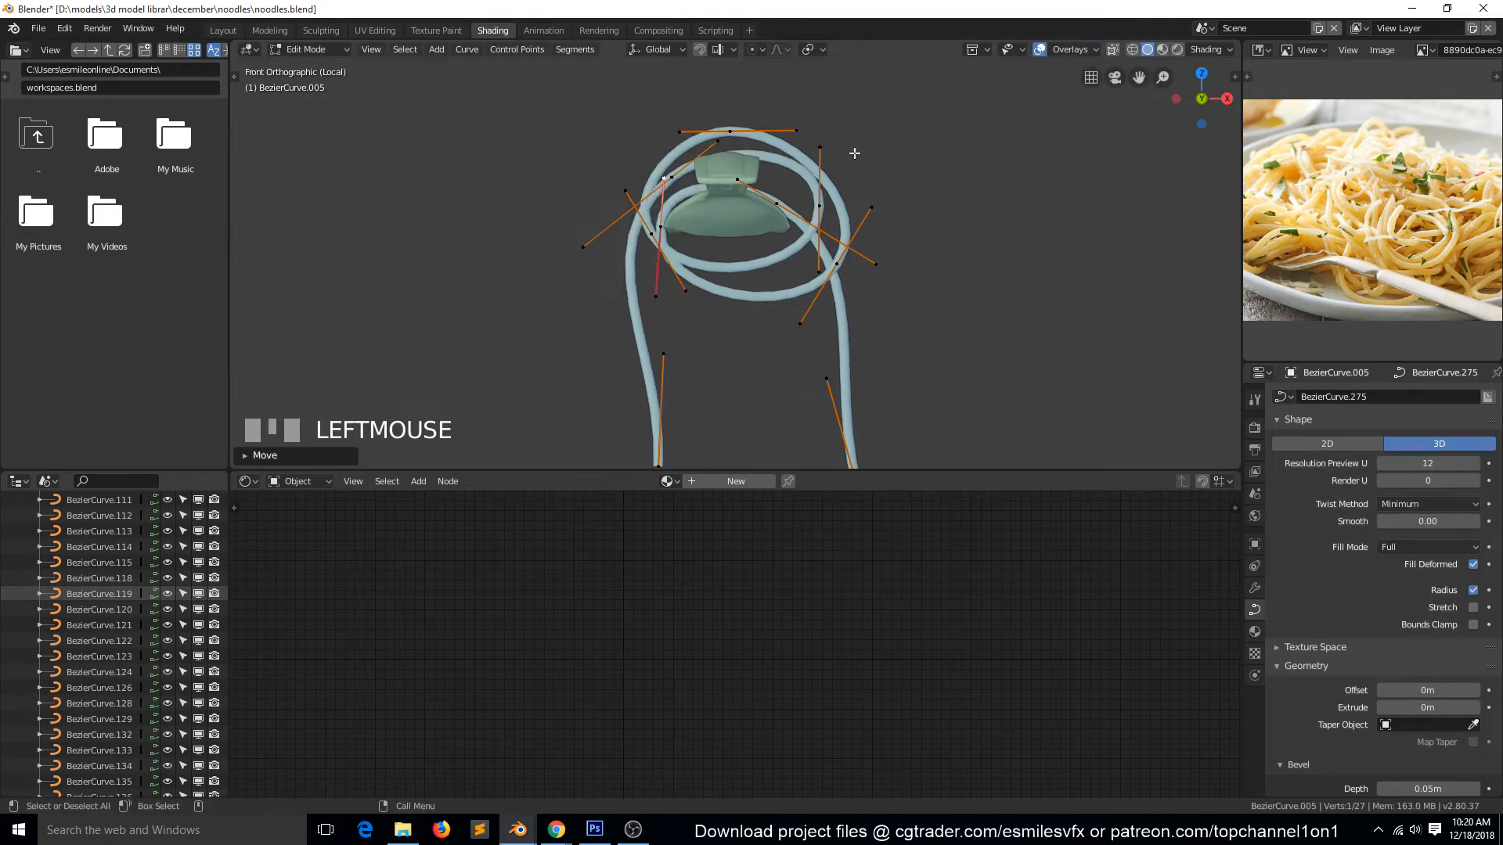
pyautogui.click(674, 181)
pyautogui.press('g')
pyautogui.click(684, 193)
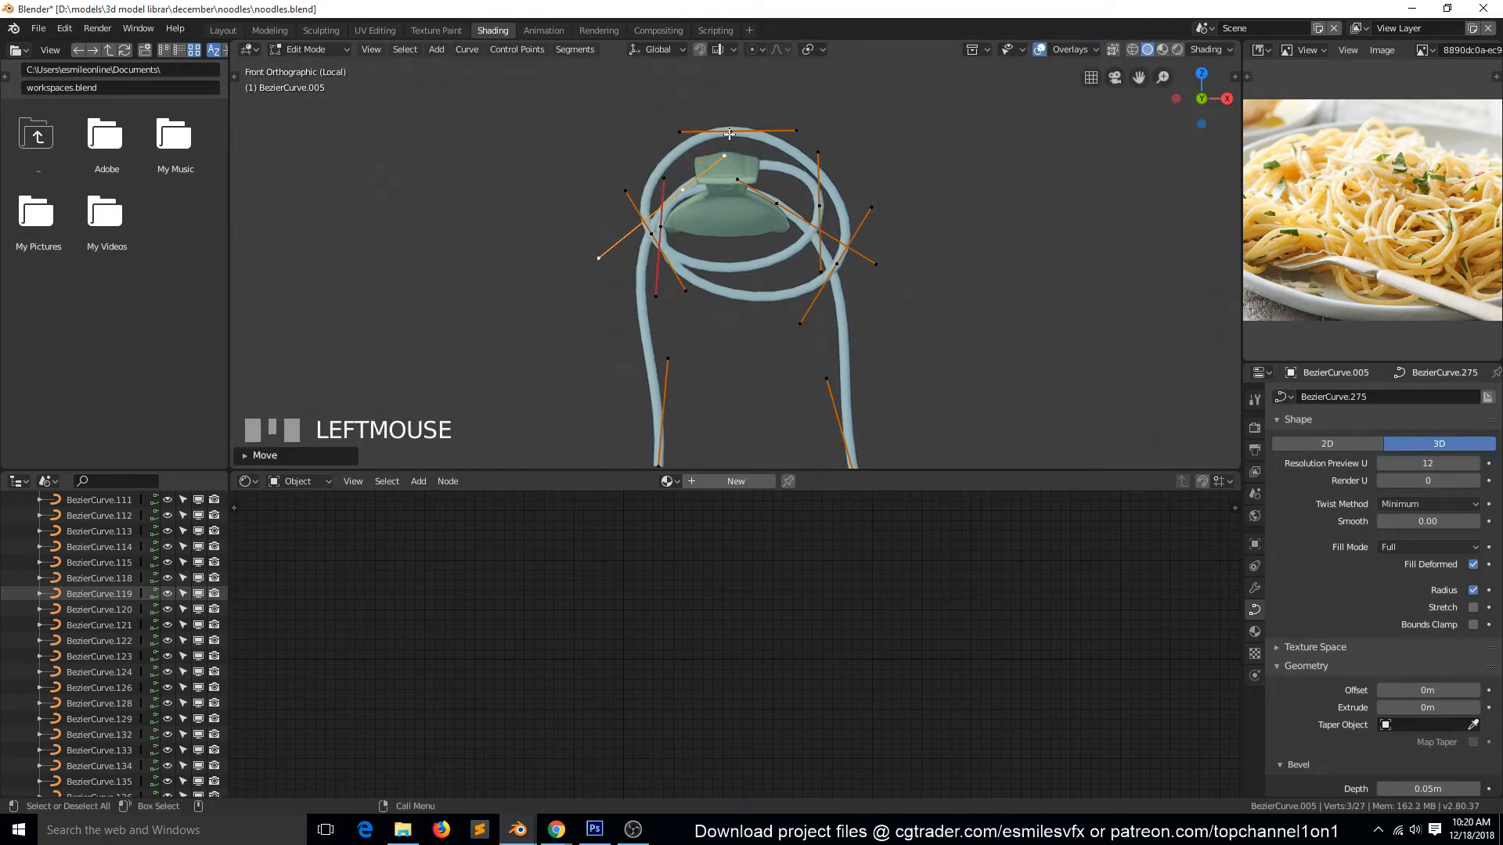
# - Pull the outer loop's topmost control point down onto the fork head and its right-hand point inward
pyautogui.click(729, 134)
pyautogui.press('g')
pyautogui.click(740, 180)
pyautogui.click(837, 263)
pyautogui.press('g')
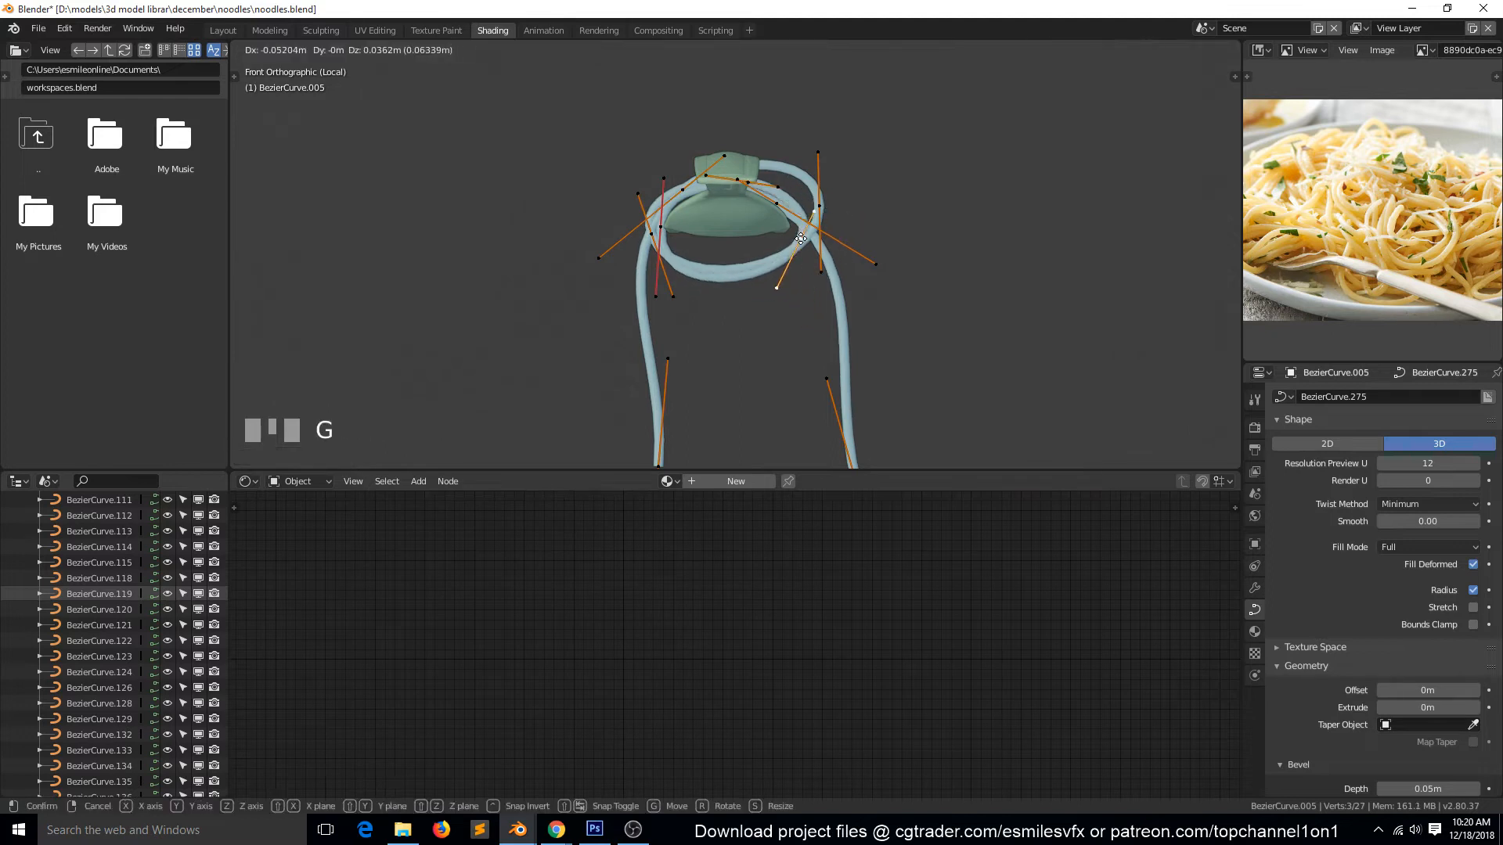
pyautogui.click(791, 229)
pyautogui.click(817, 208)
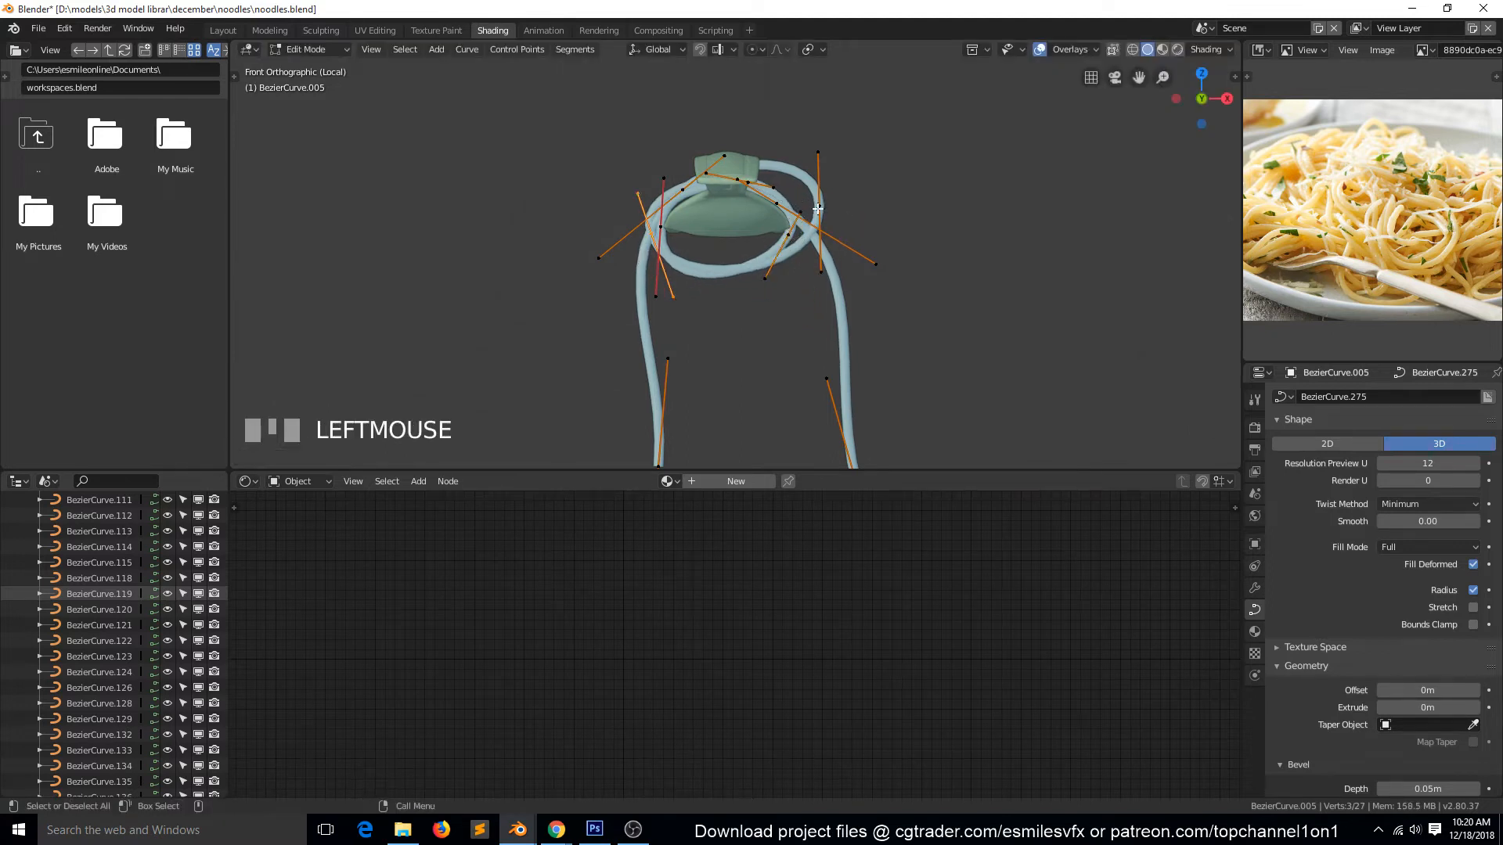
pyautogui.press('g')
pyautogui.click(869, 198)
# - In top view, shift one of the loops' left-hand control points slightly toward the tine tips to separate the windings
pyautogui.press('KP_7')
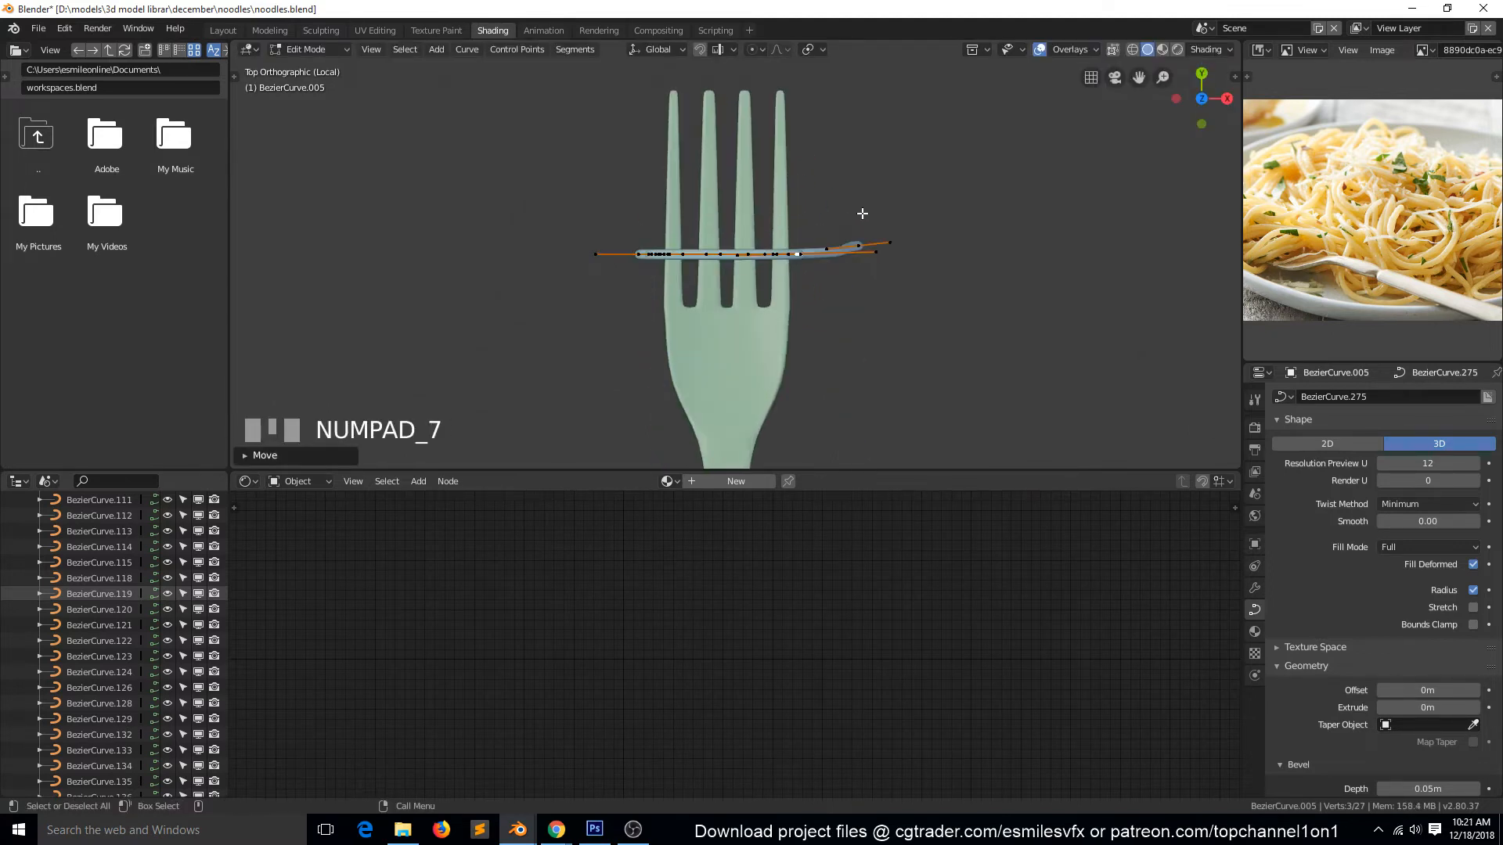
pyautogui.click(680, 254)
pyautogui.press('g')
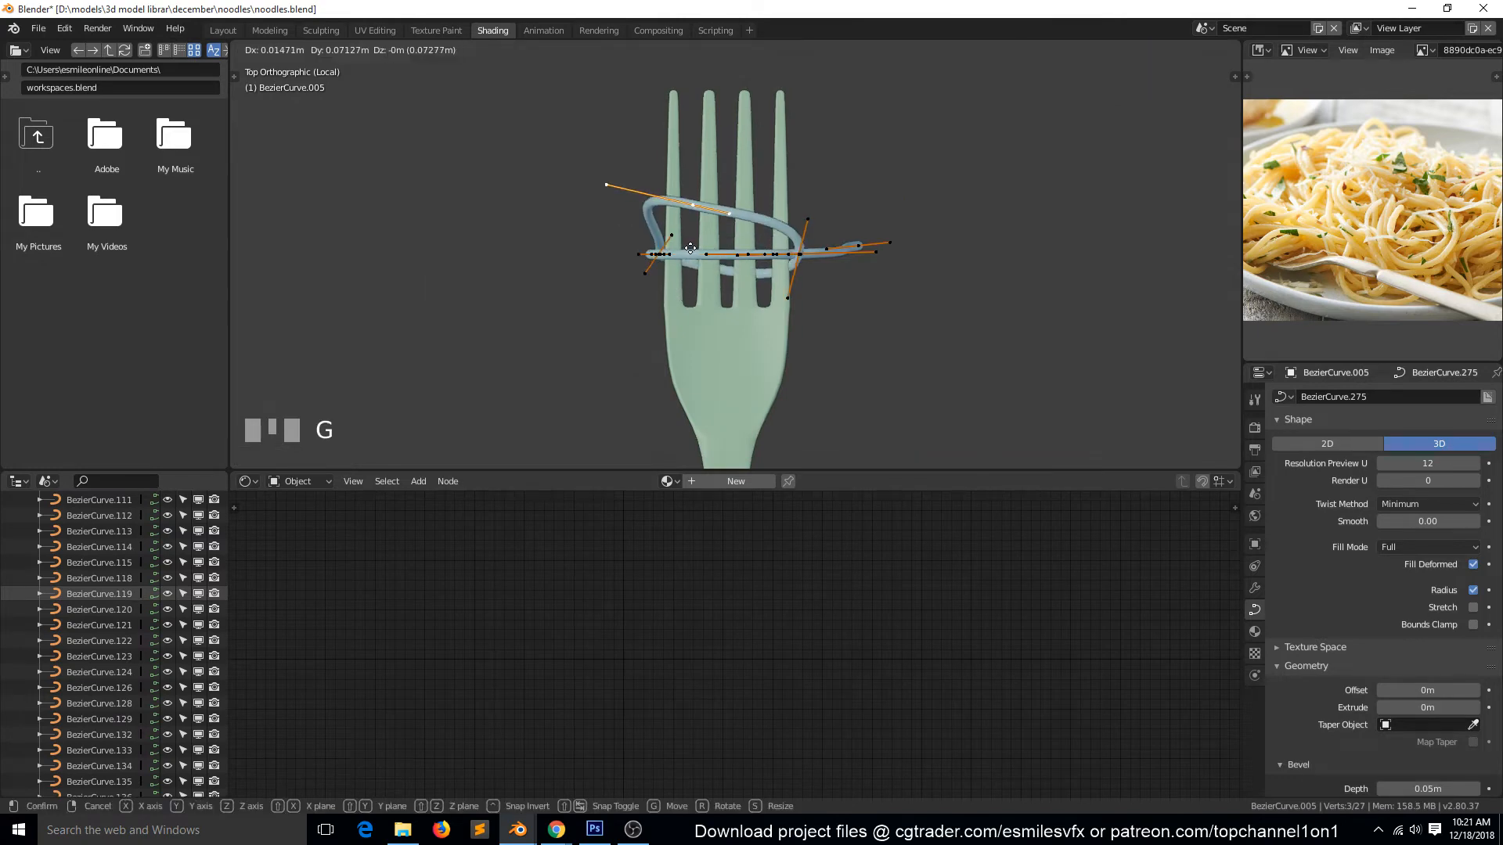
pyautogui.click(690, 248)
pyautogui.press('g')
pyautogui.click(668, 256)
pyautogui.click(650, 261)
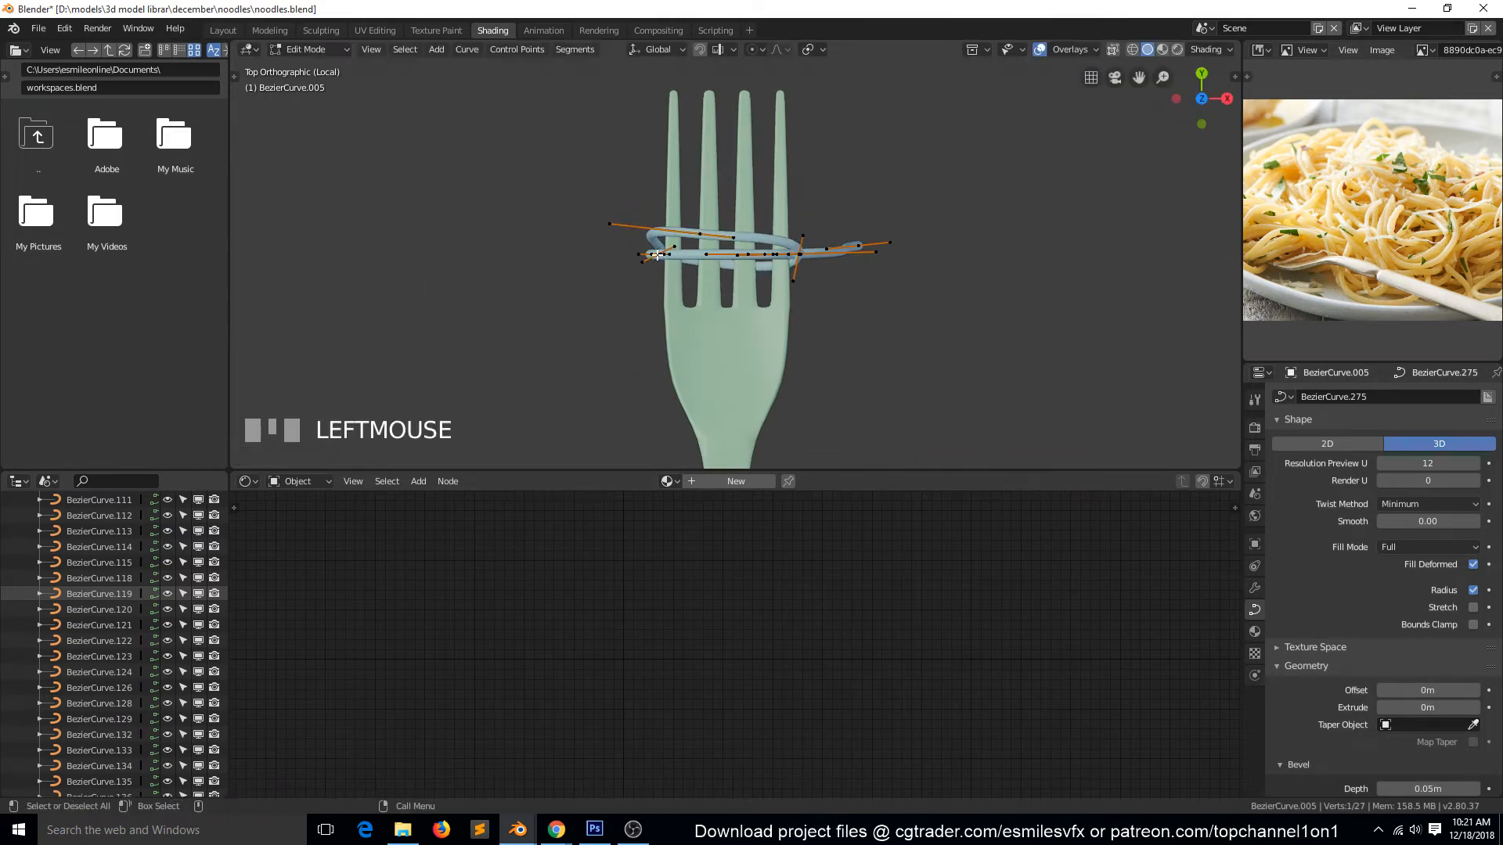
pyautogui.press('g')
pyautogui.rightClick(697, 262)
# - Spread the loops along the tines by moving their central control points toward the tips with proportional editing, and leave Edit Mode
pyautogui.click(753, 256)
pyautogui.press('o')
pyautogui.press('g')
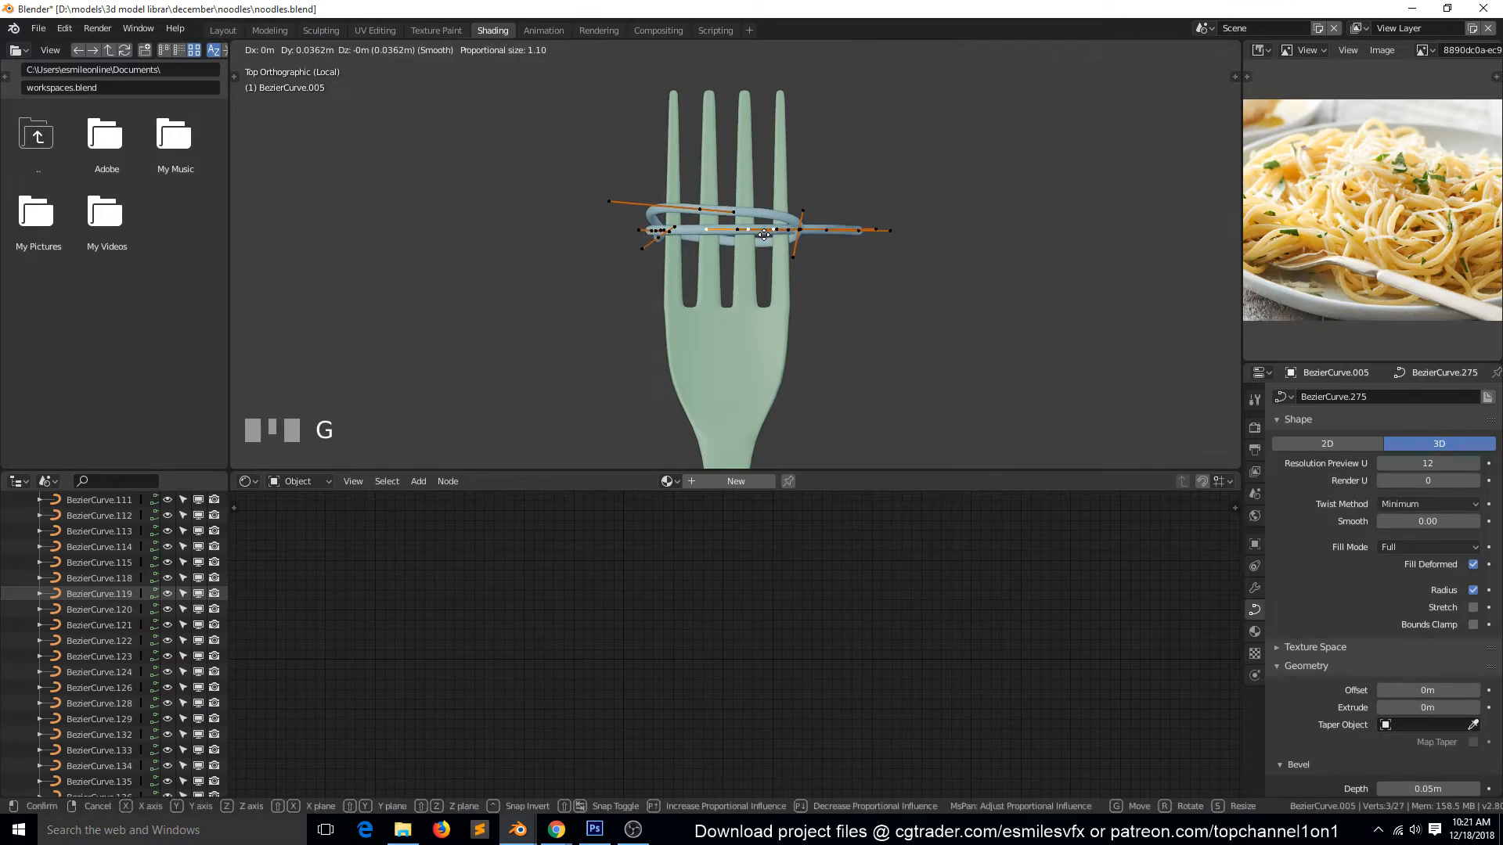
pyautogui.scroll(5, 764, 234)
pyautogui.click(717, 202)
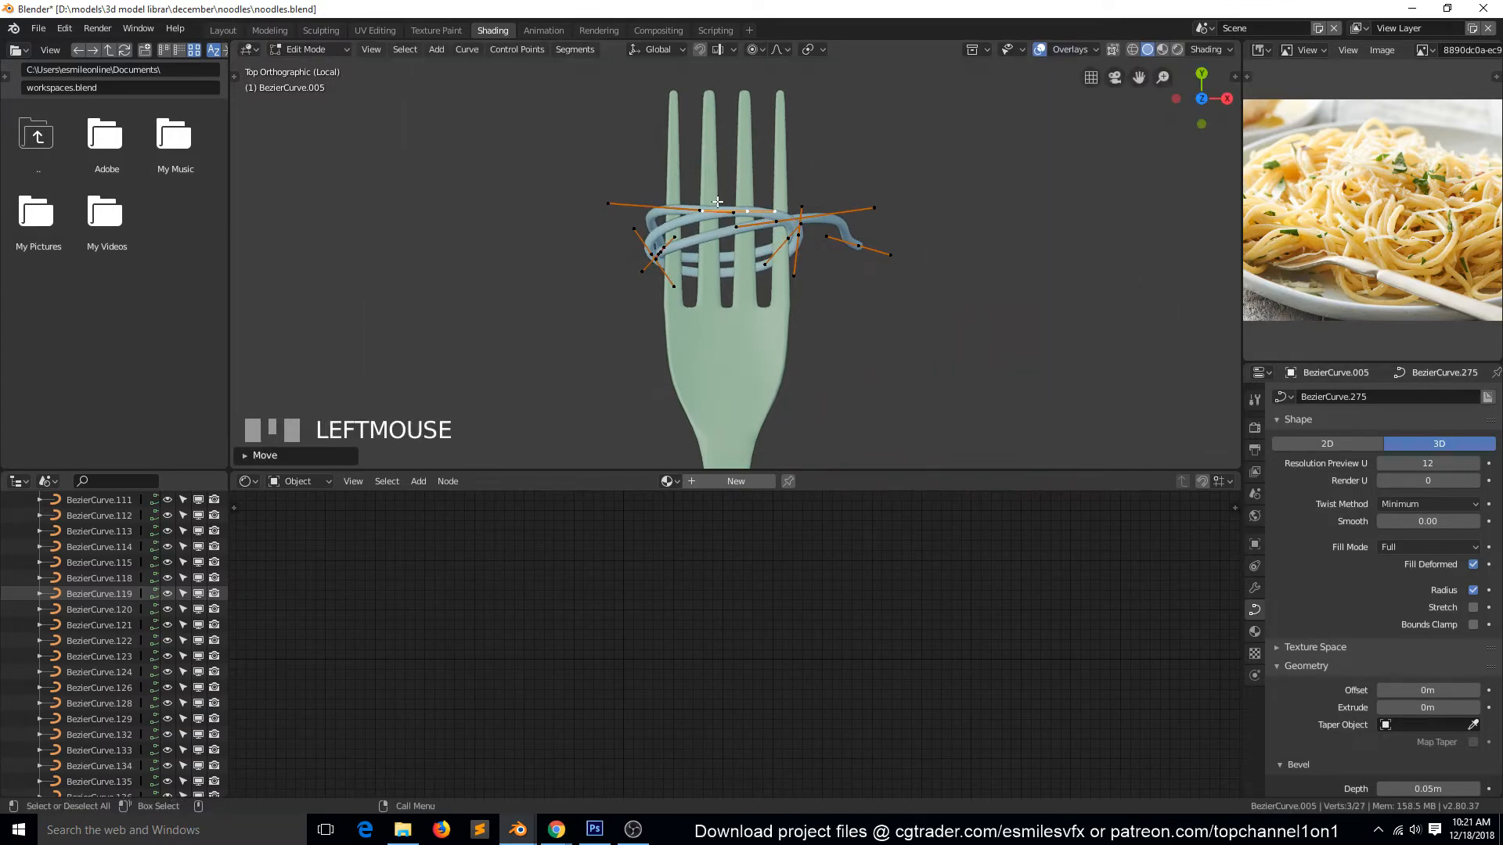
pyautogui.click(694, 205)
pyautogui.press('g')
pyautogui.click(693, 187)
pyautogui.press('Tab')
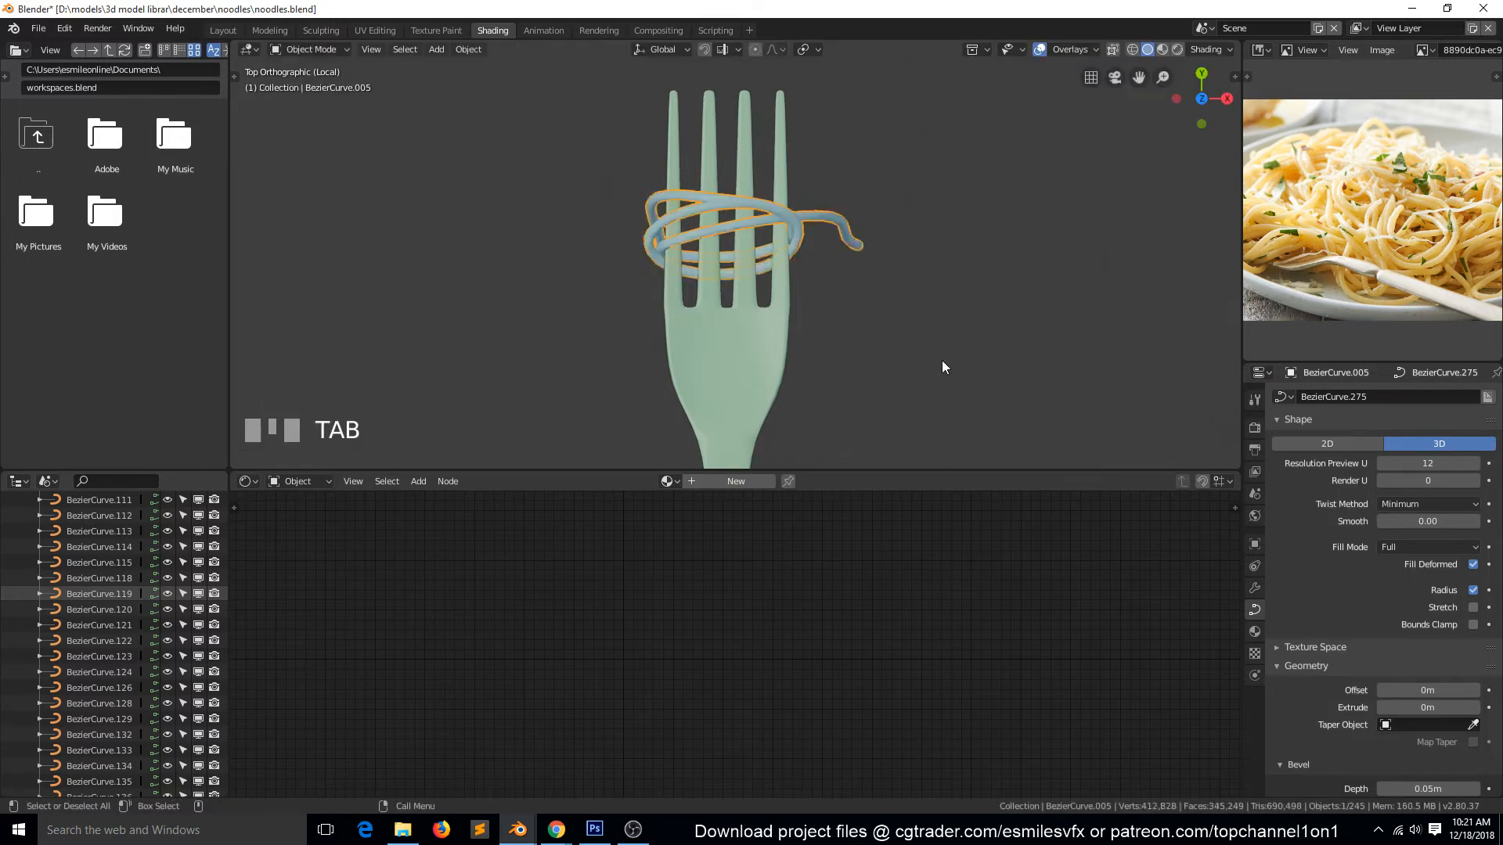
# - In an angled perspective view, lower the control point arching above the middle tines along Z, without proportional editing
pyautogui.press('`')
pyautogui.press('a')
pyautogui.press('`')
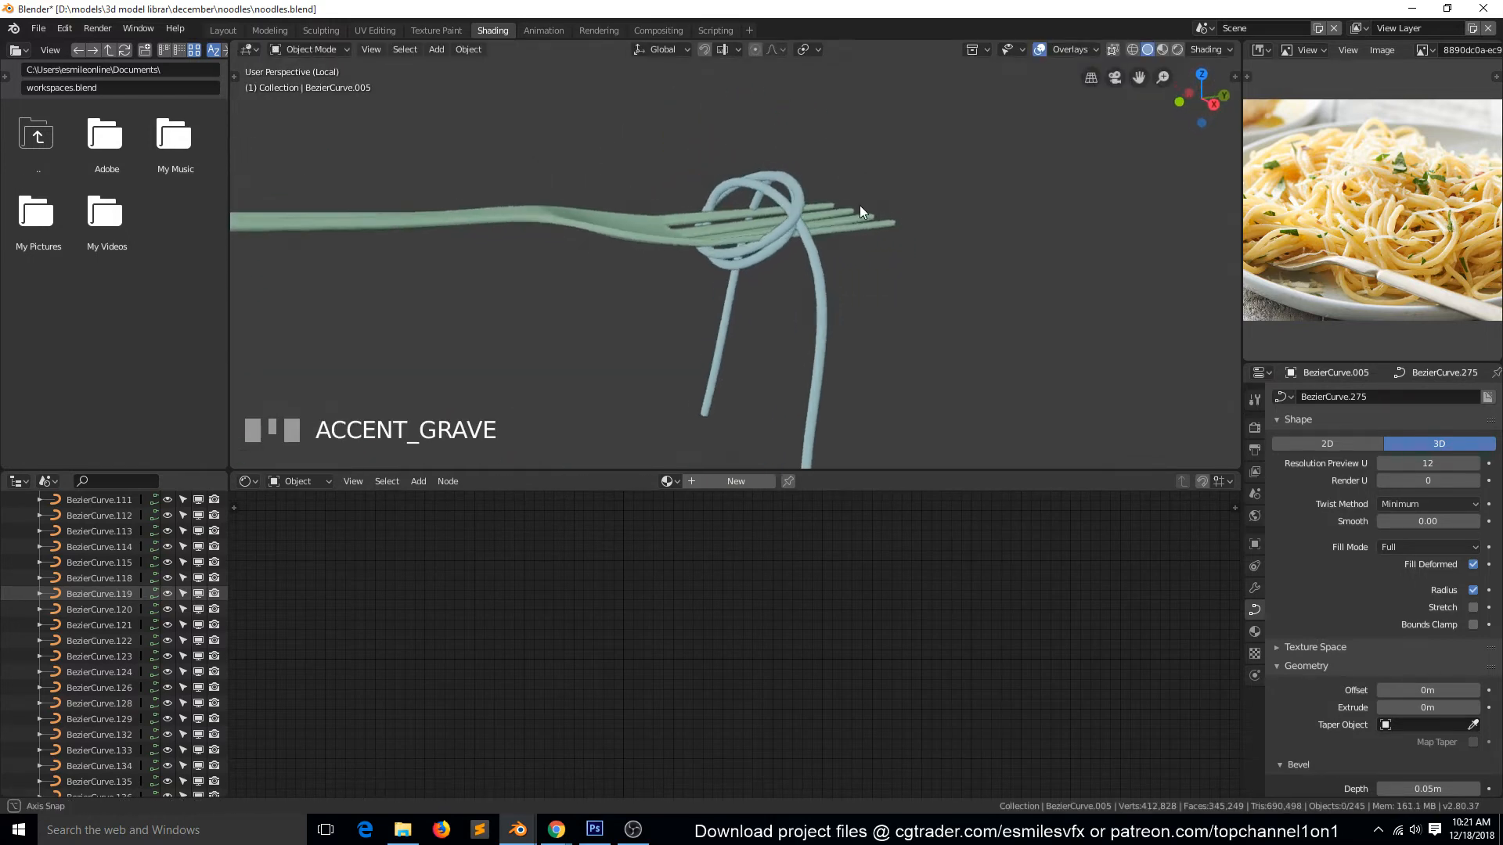
pyautogui.press('Tab')
pyautogui.scroll(6, 900, 204)
pyautogui.click(869, 151)
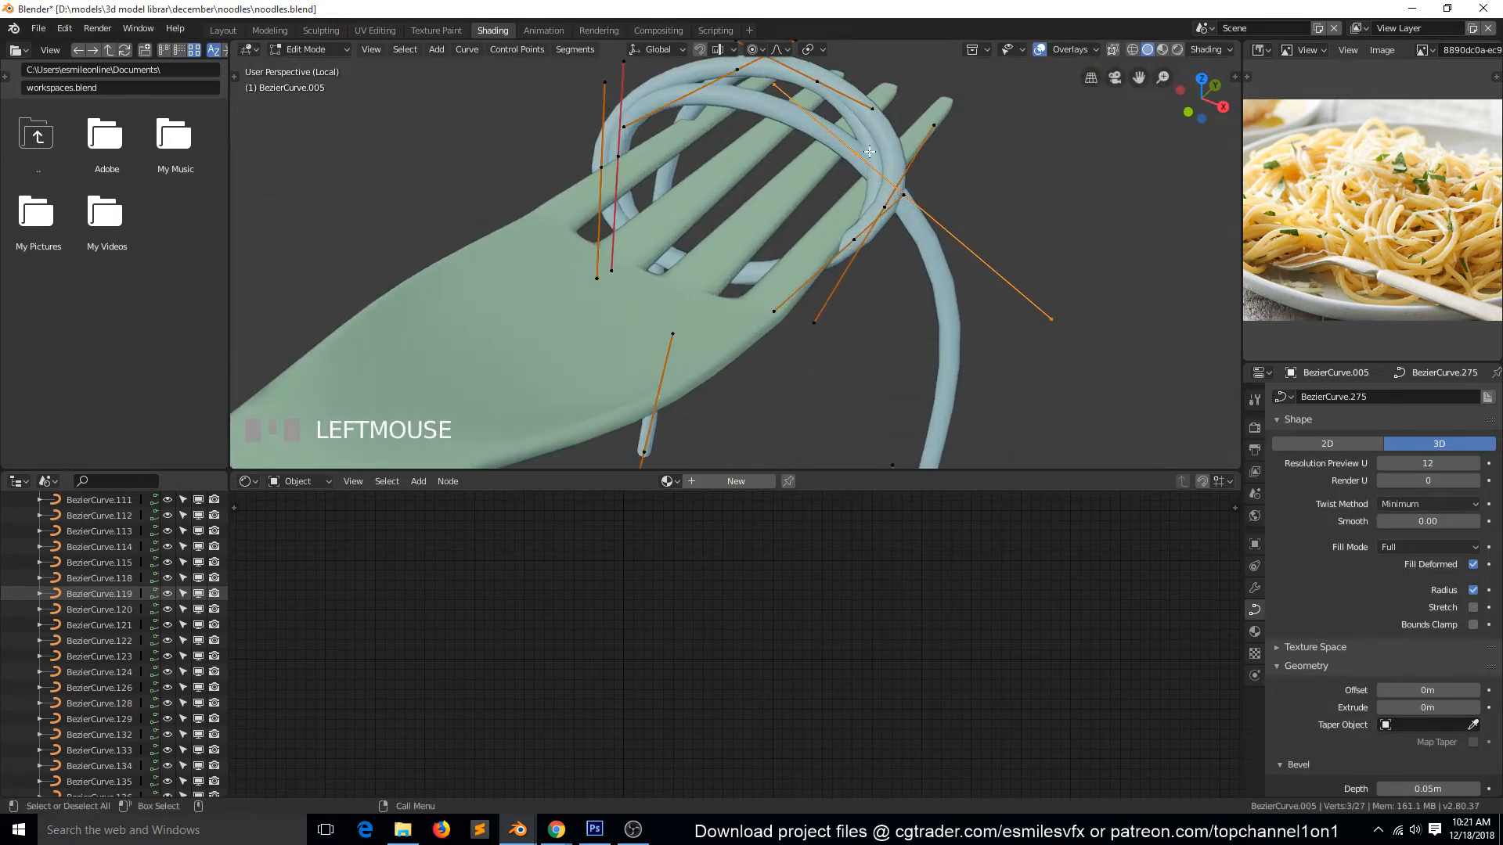
pyautogui.press('g')
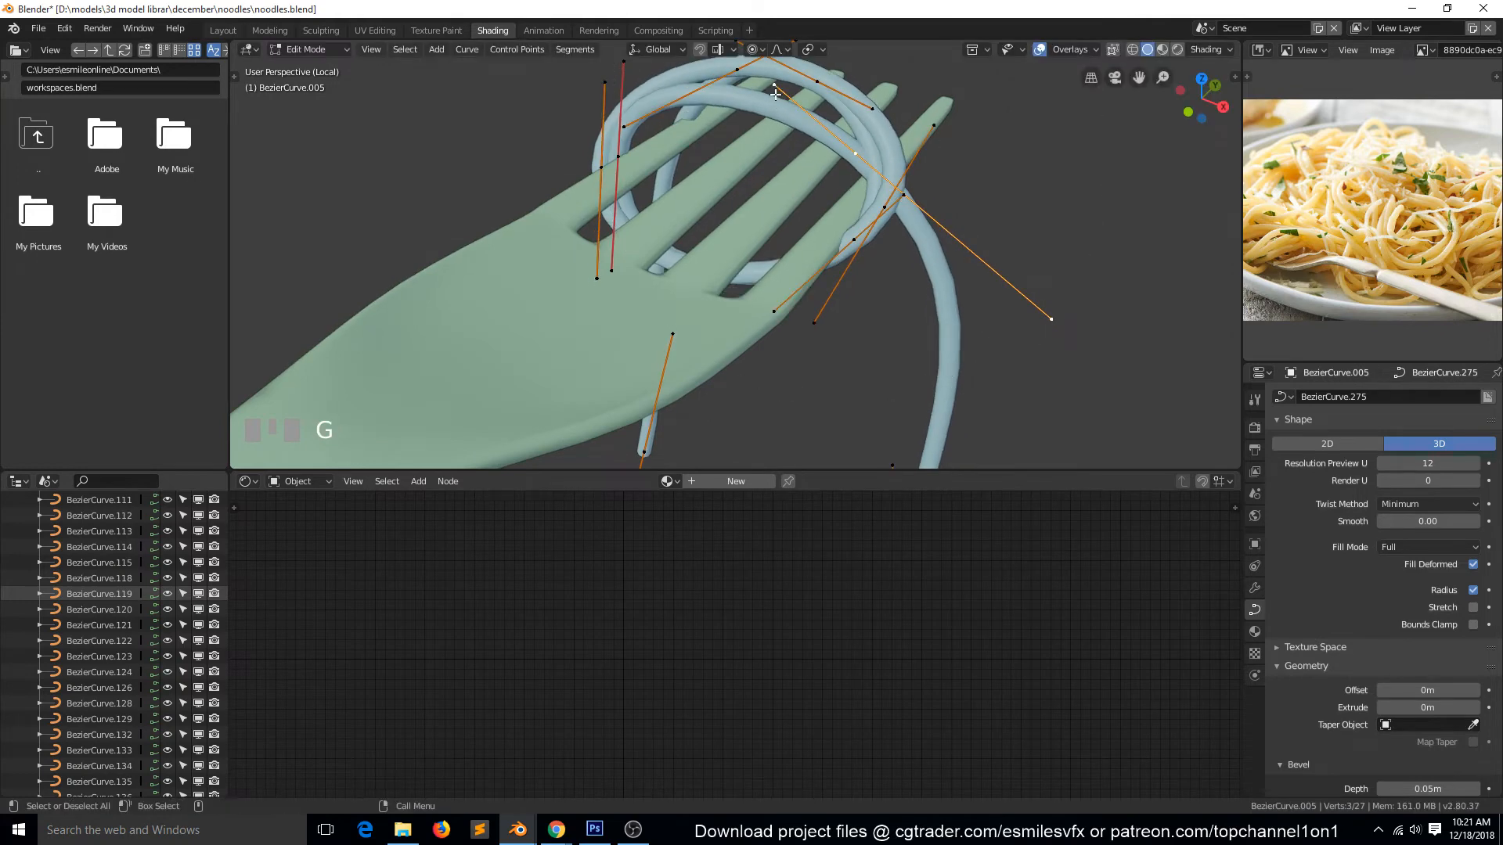
pyautogui.click(816, 90)
pyautogui.press('g')
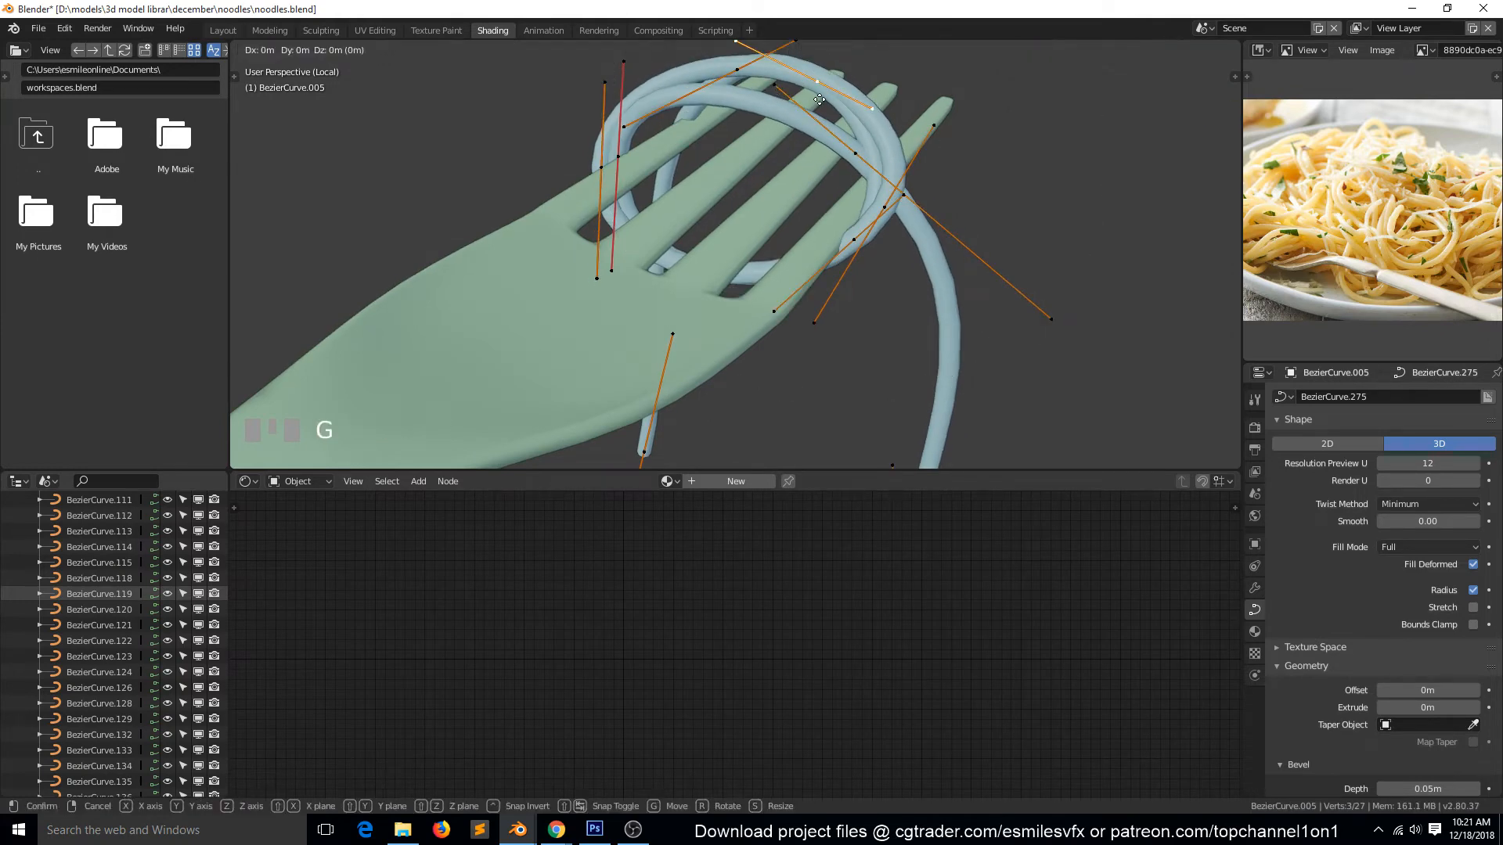
pyautogui.press('z')
pyautogui.click(724, 74)
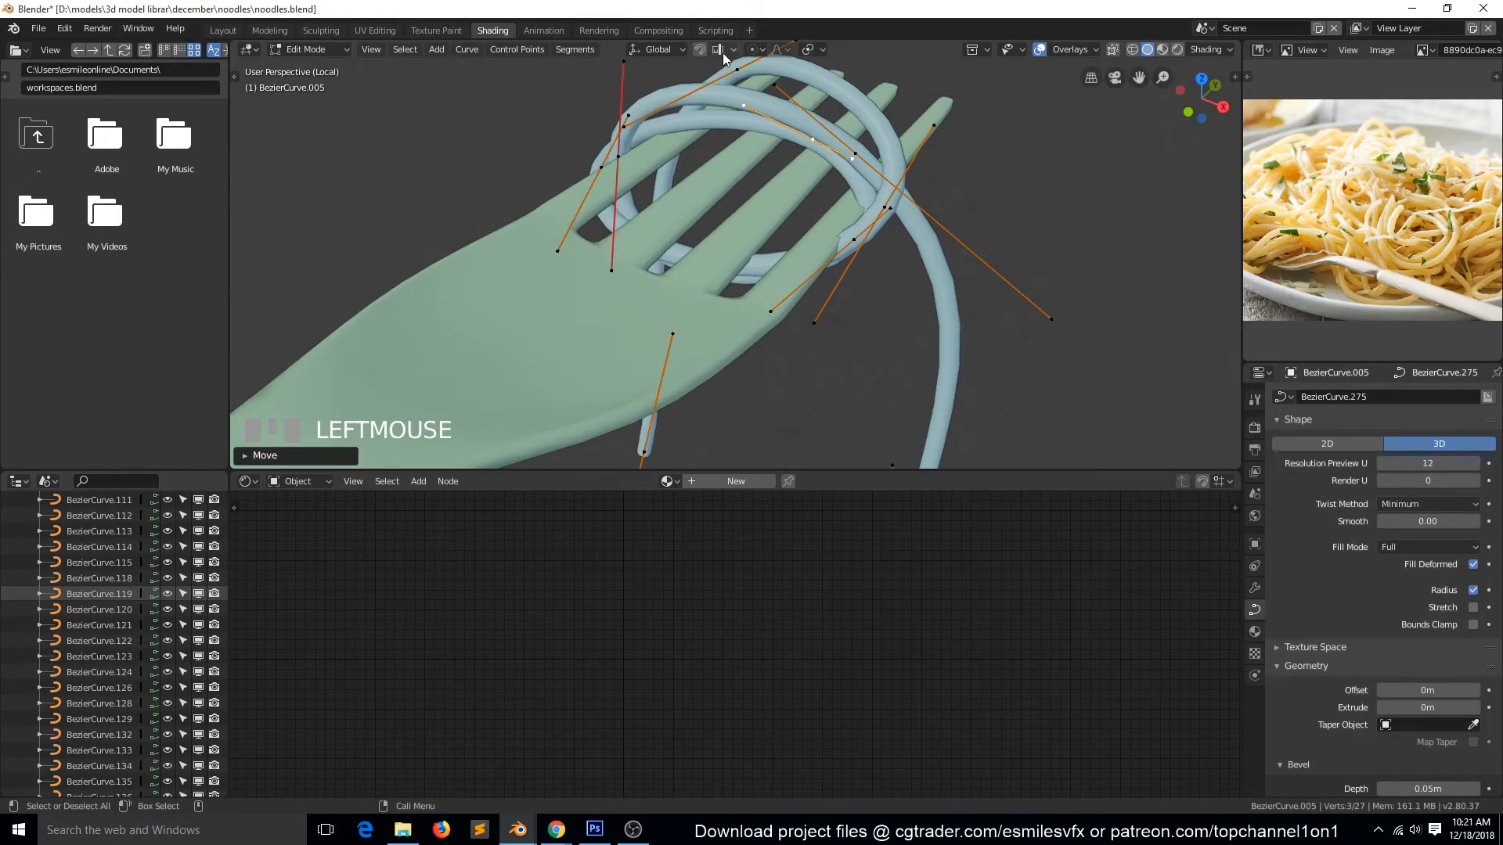
# - Lower the neighbouring high control point of the loops along Z onto the tines and return to Object Mode
pyautogui.press('g')
pyautogui.press('z')
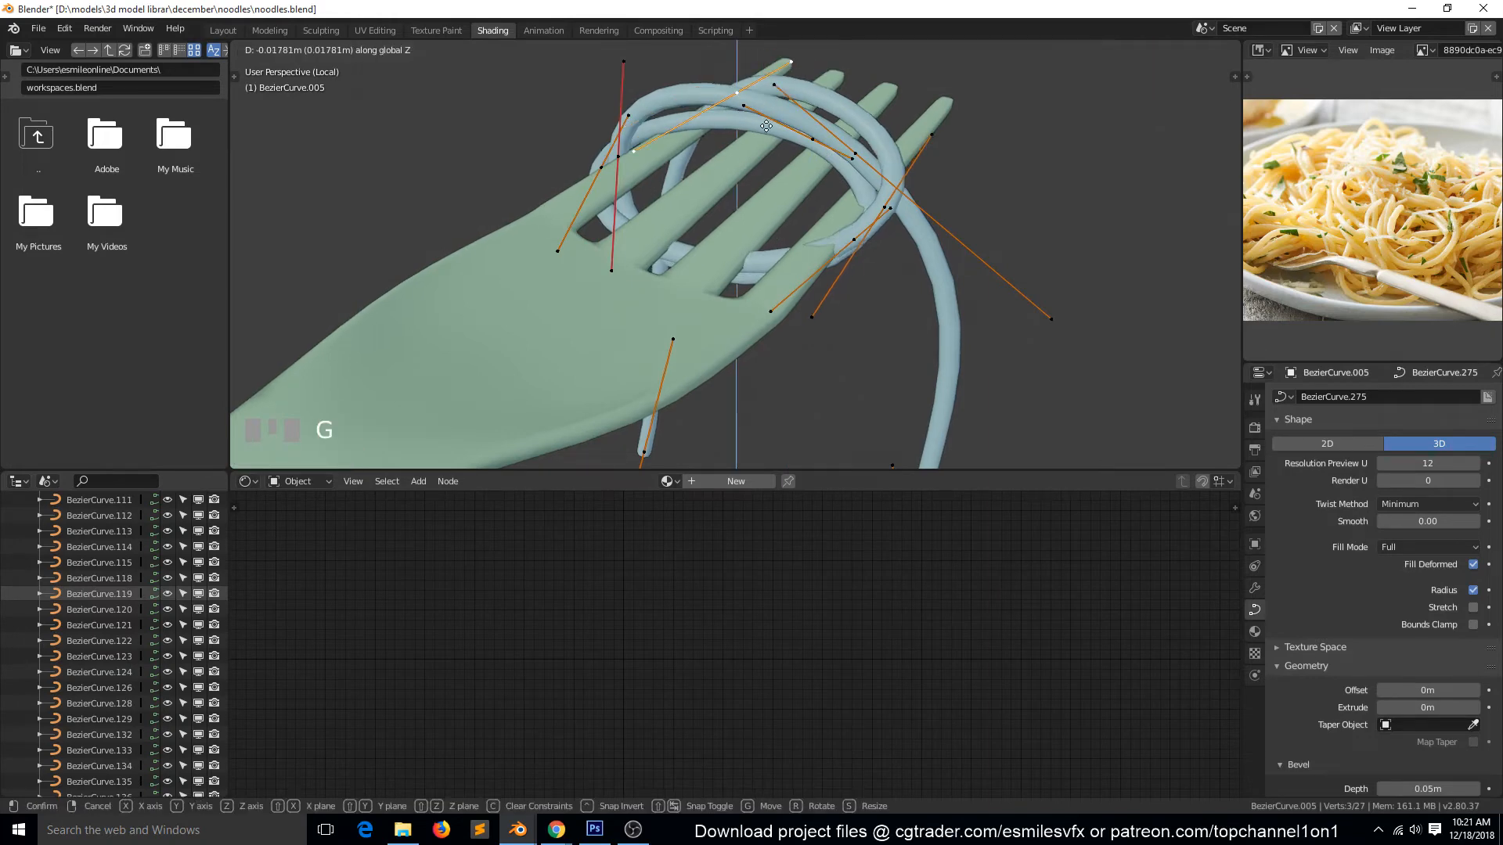
pyautogui.click(782, 157)
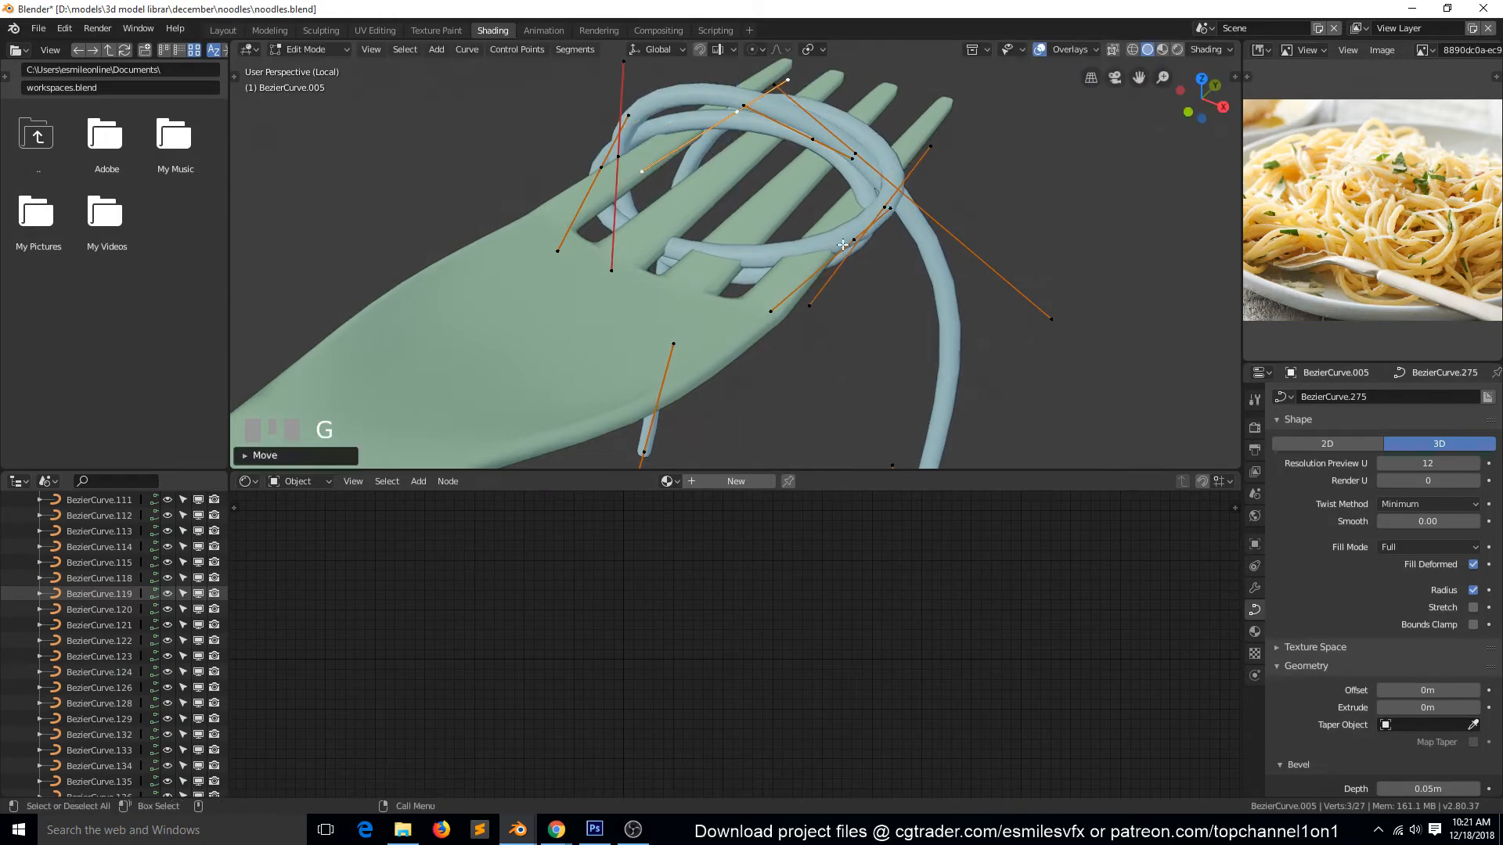
pyautogui.scroll(-3, 659, 281)
pyautogui.press('Tab')
pyautogui.hotkey('shift', '`')
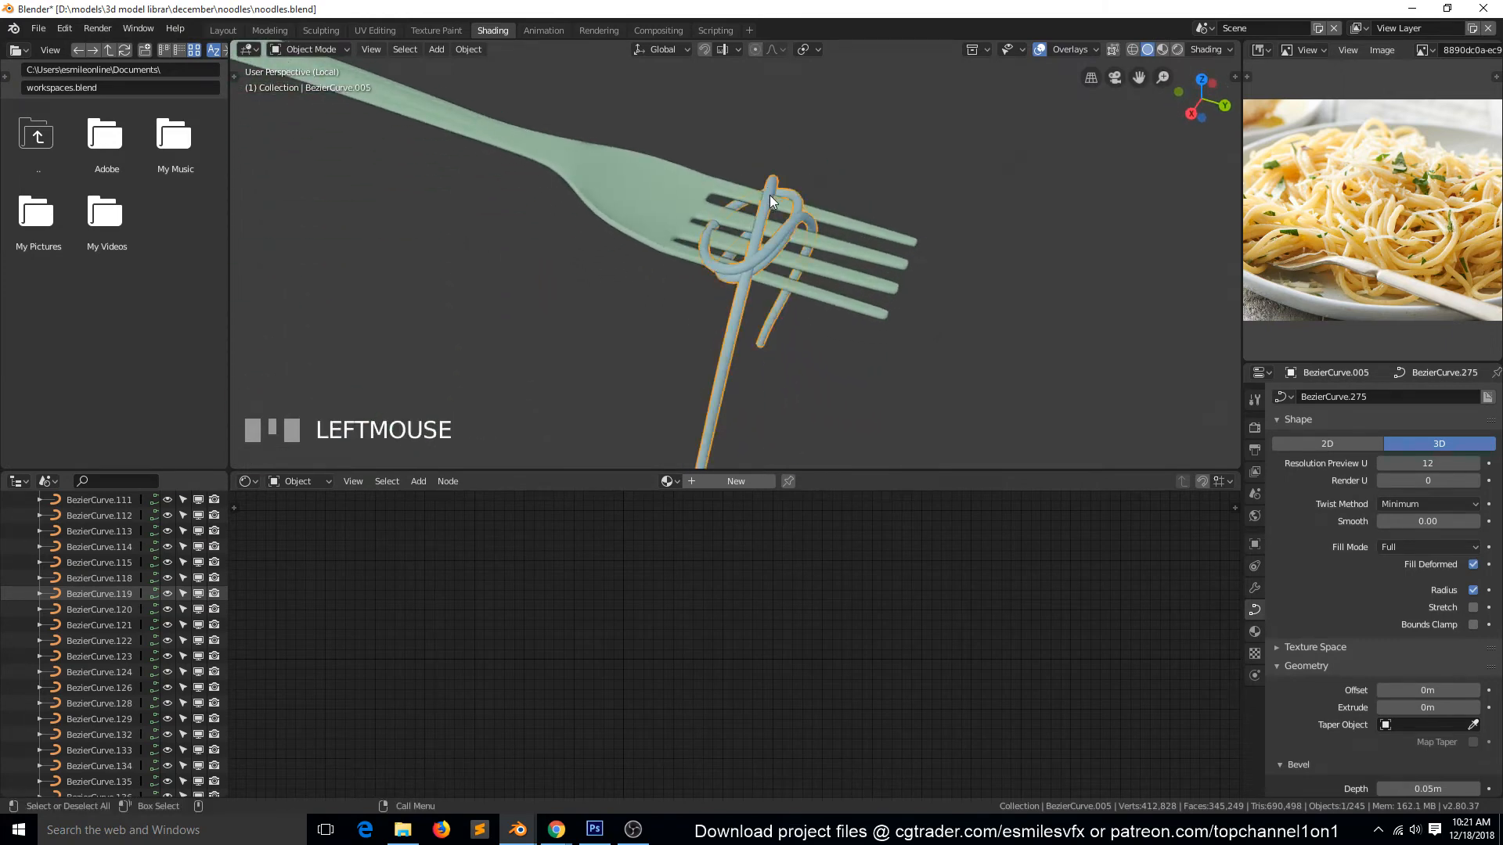
# - Duplicate the wound strand toward the tine tips and mirror the copy along Y and X
pyautogui.press('KP_7')
pyautogui.hotkey('shift', 'd')
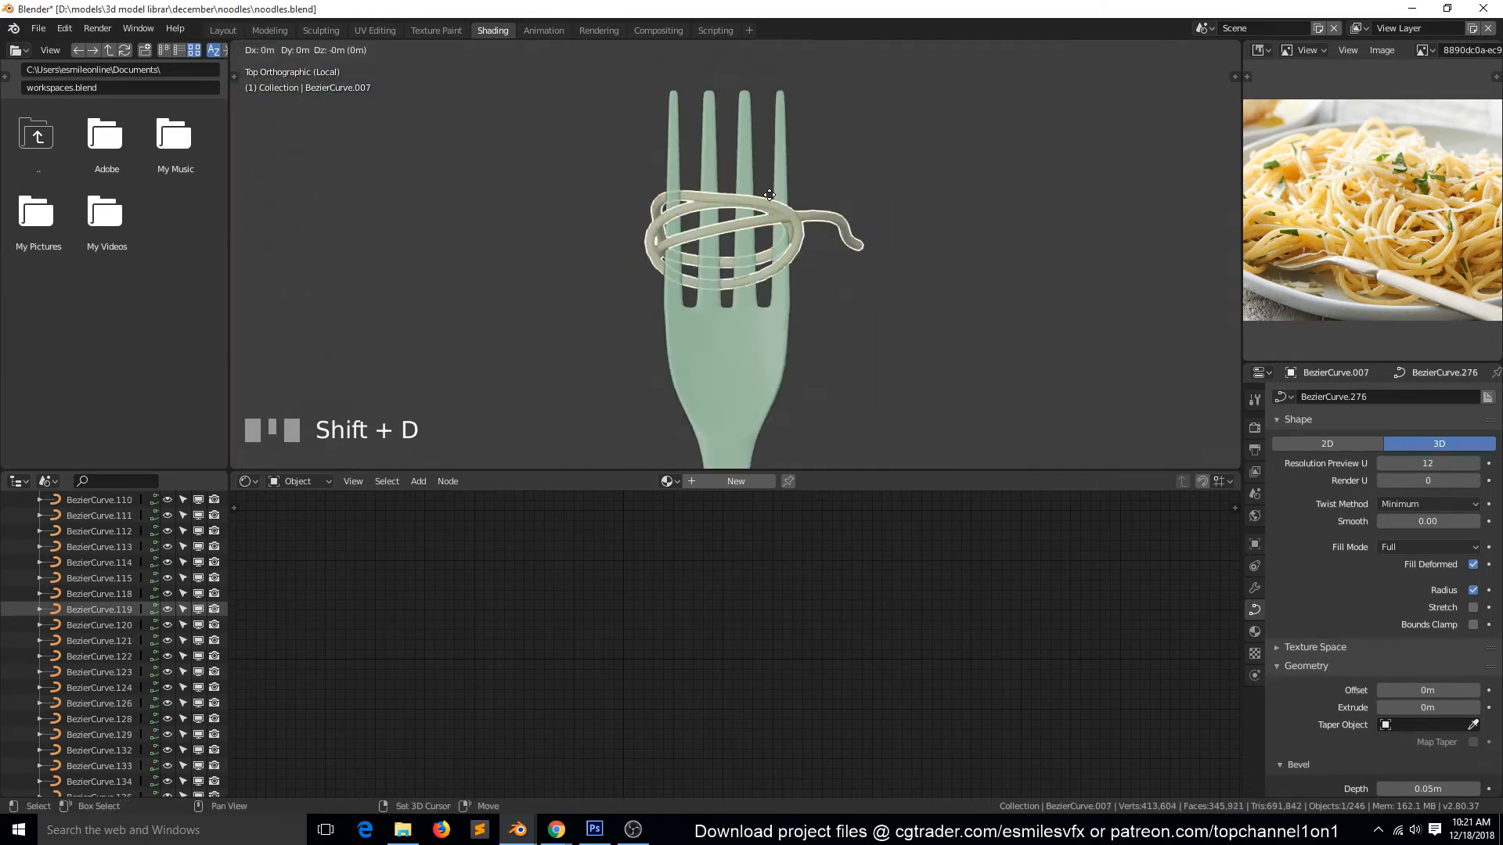
pyautogui.click(775, 153)
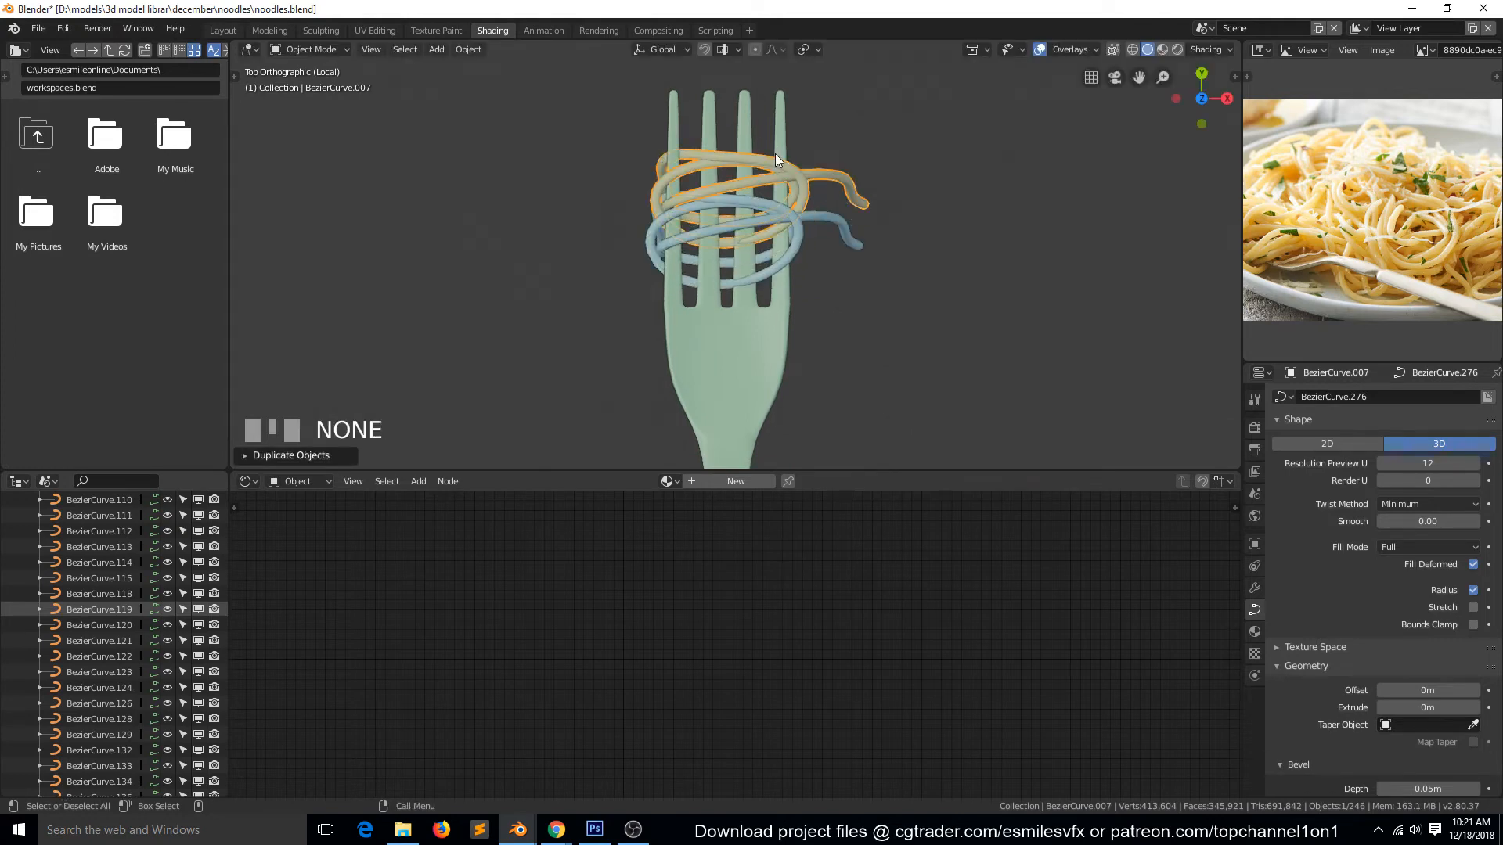
pyautogui.rightClick(775, 154)
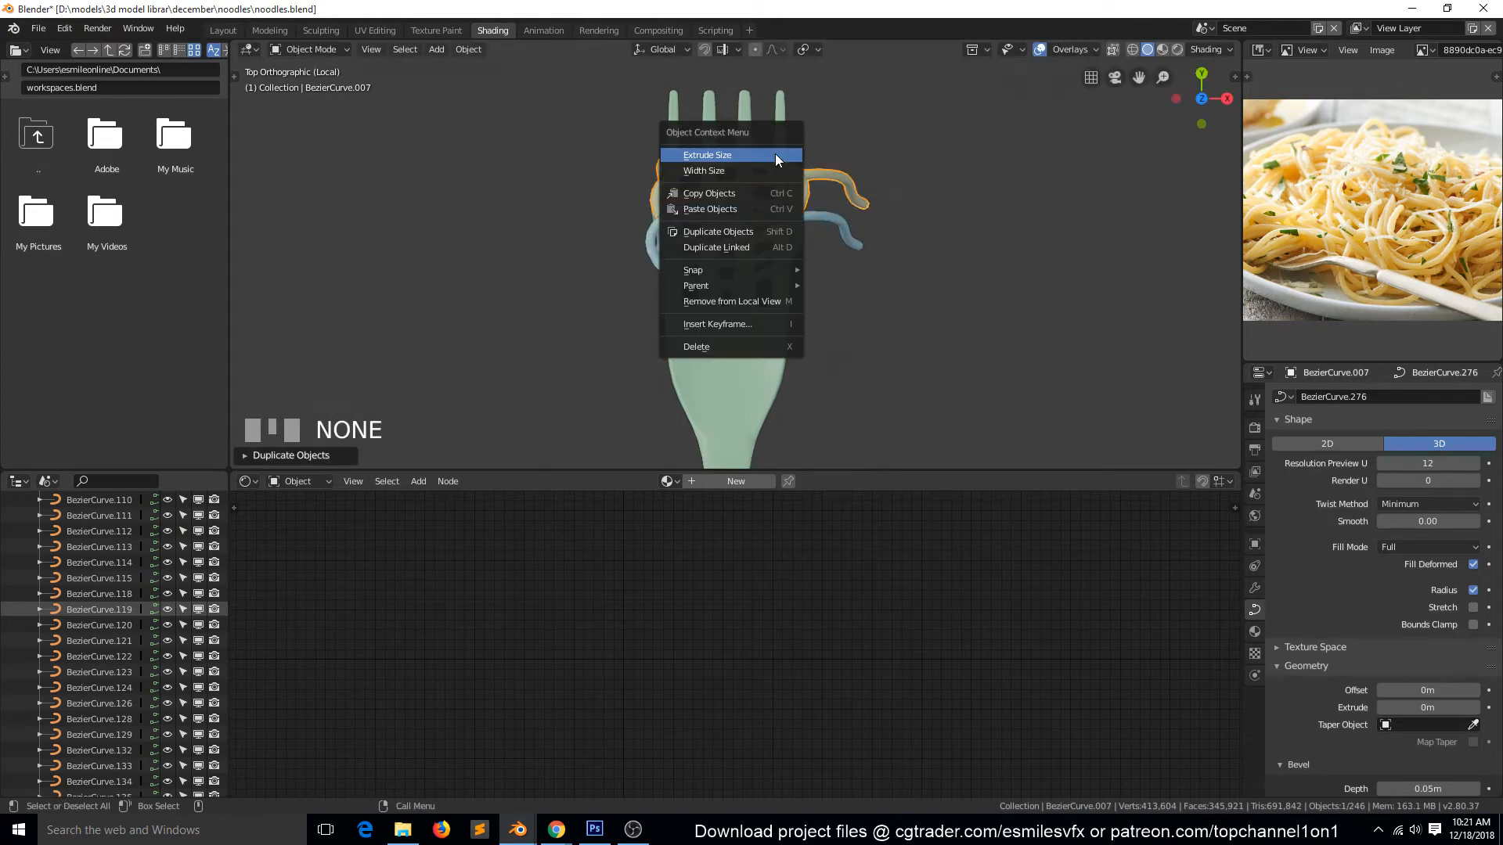
pyautogui.hotkey('ctrl', 'm')
pyautogui.press('y')
pyautogui.click(865, 204)
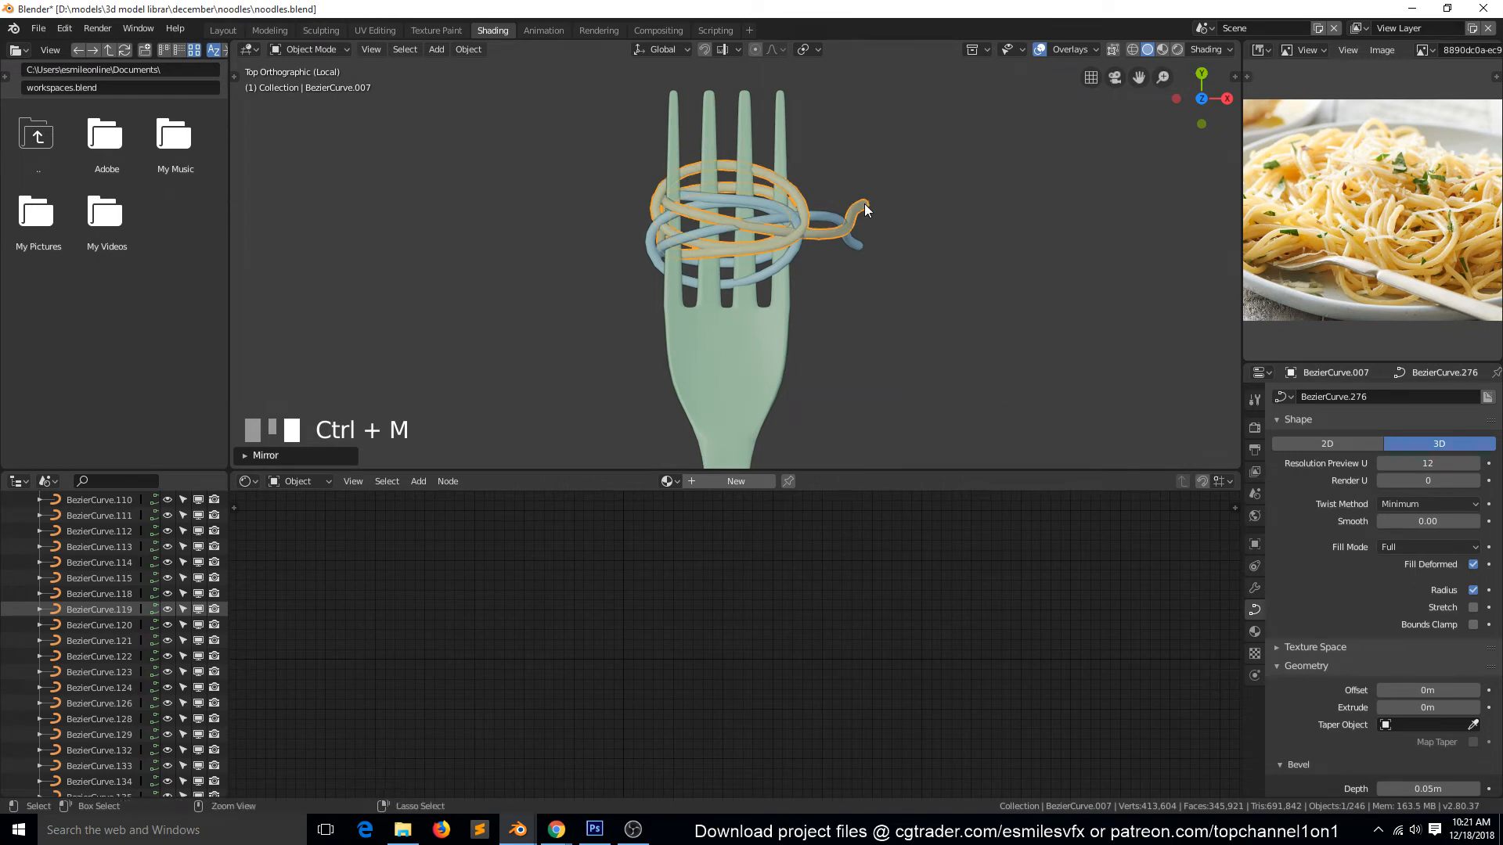
pyautogui.hotkey('ctrl', 'm')
pyautogui.press('x')
pyautogui.click(864, 203)
# - Move the mirrored strand along X back over the fork tines and check its fit in perspective
pyautogui.scroll(-7, 794, 259)
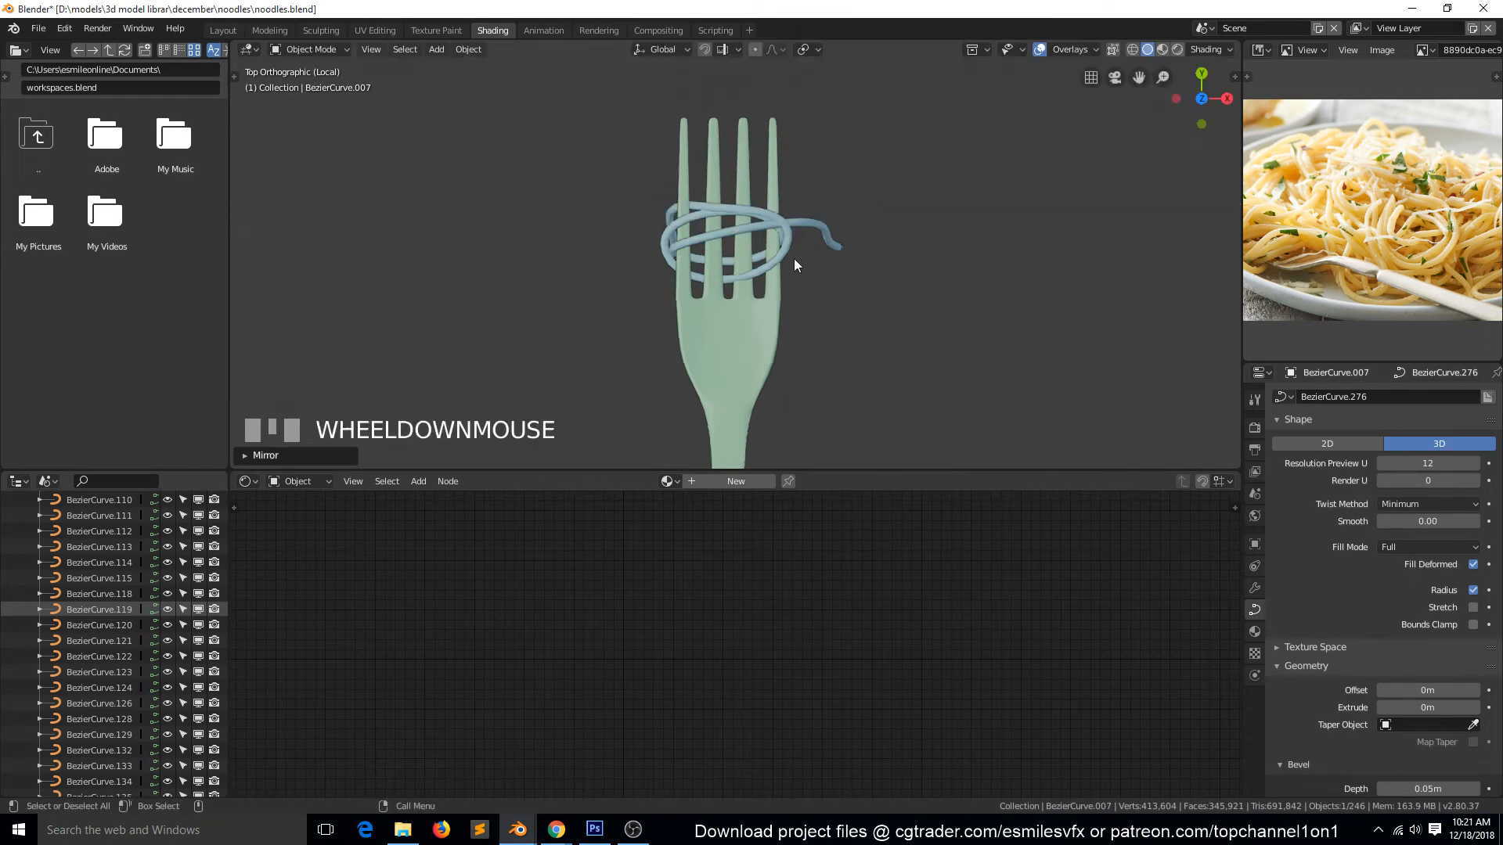
pyautogui.press('g')
pyautogui.press('x')
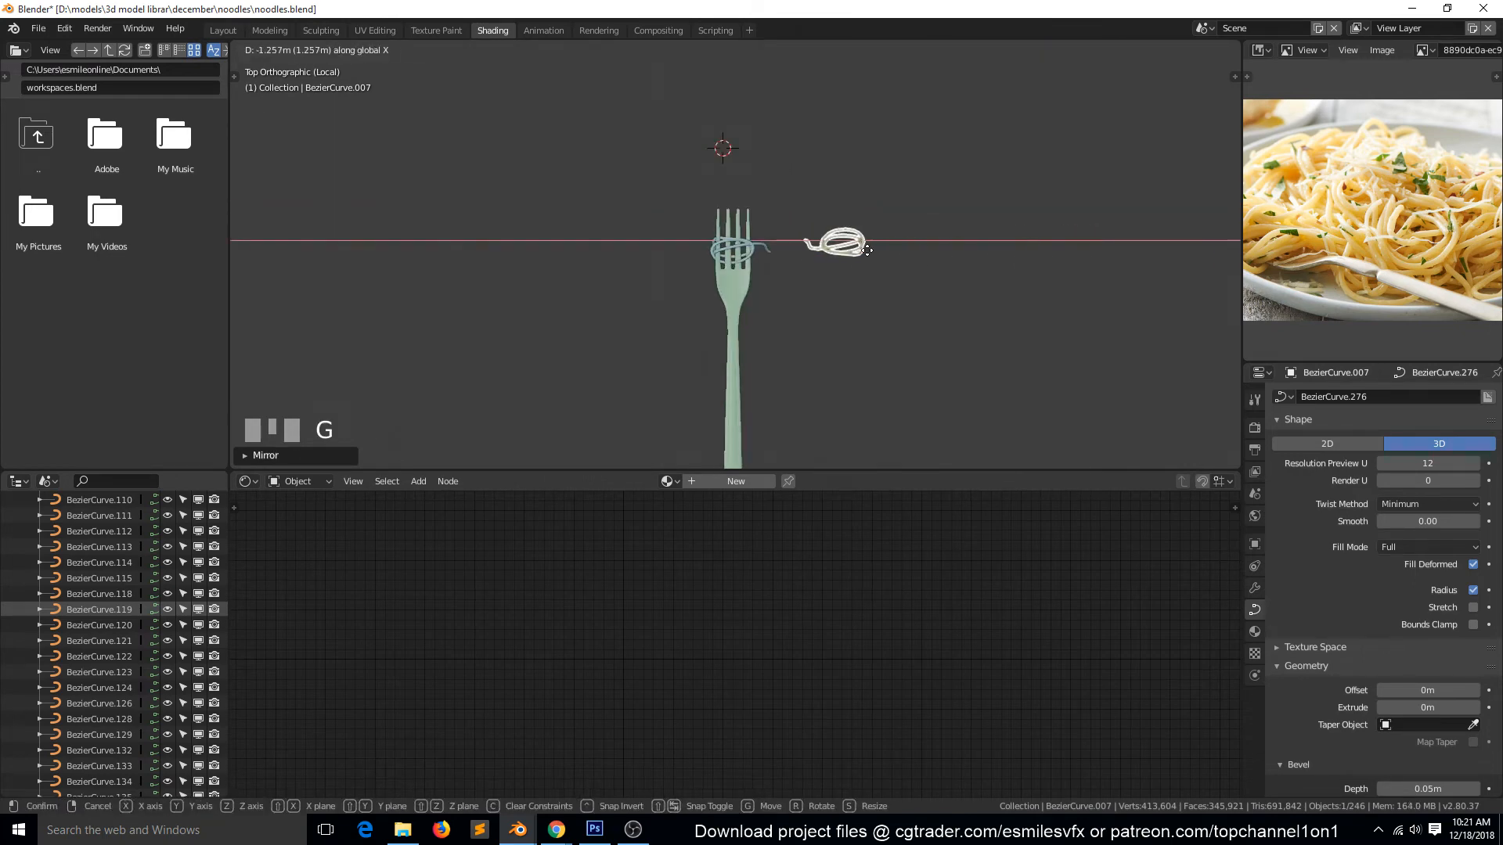
pyautogui.click(763, 249)
pyautogui.moveTo(835, 354); pyautogui.dragTo(584, 271, button='middle')
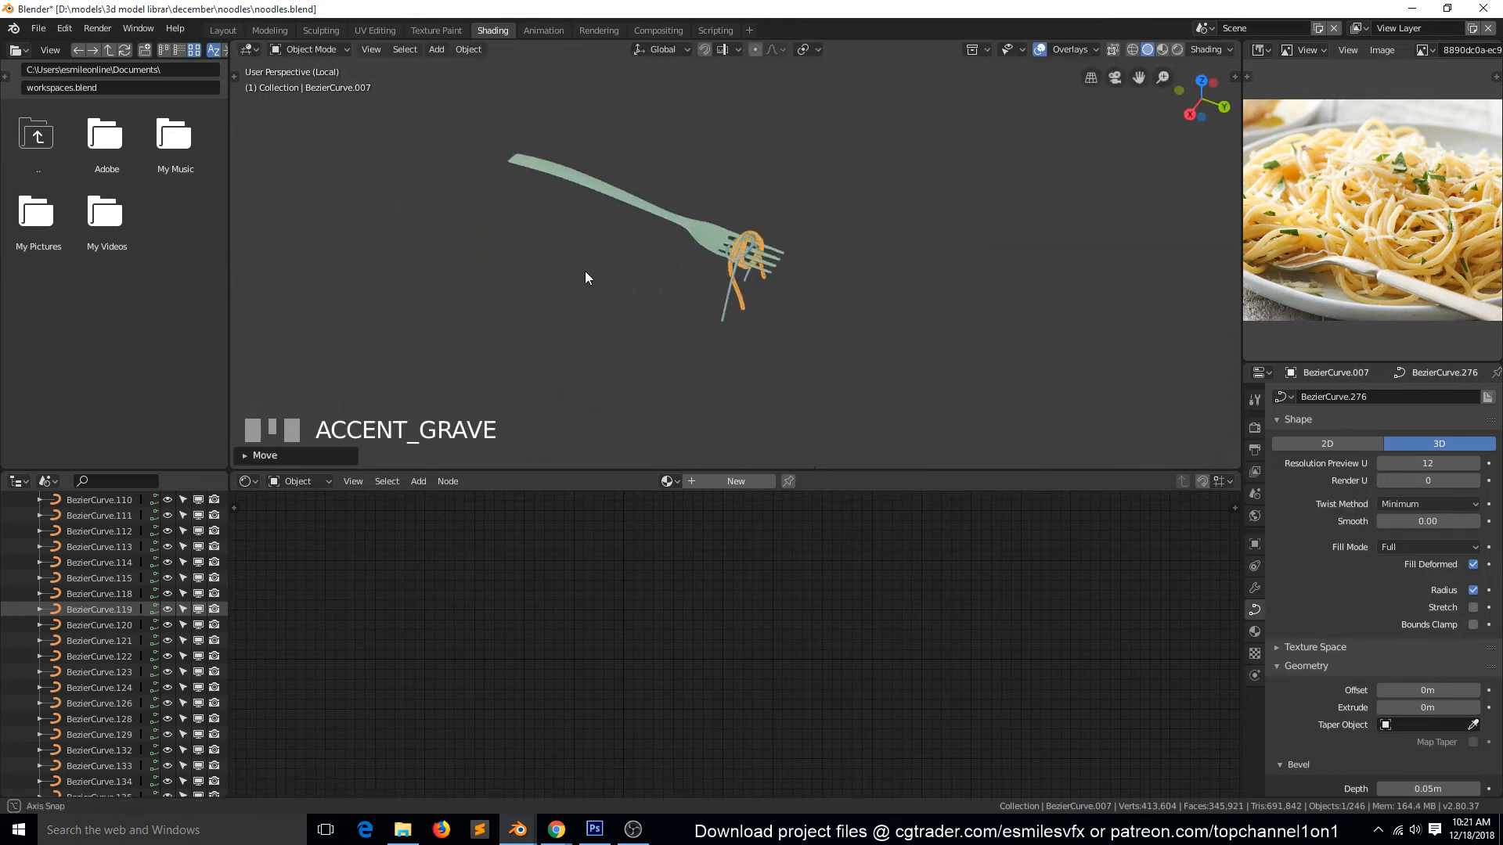
pyautogui.scroll(3, 672, 242)
pyautogui.press('a')
pyautogui.press('`')
pyautogui.moveTo(762, 236)
pyautogui.mouseDown(button='middle')
pyautogui.moveTo(922, 161)
pyautogui.moveTo(784, 227)
pyautogui.mouseUp(button='middle')
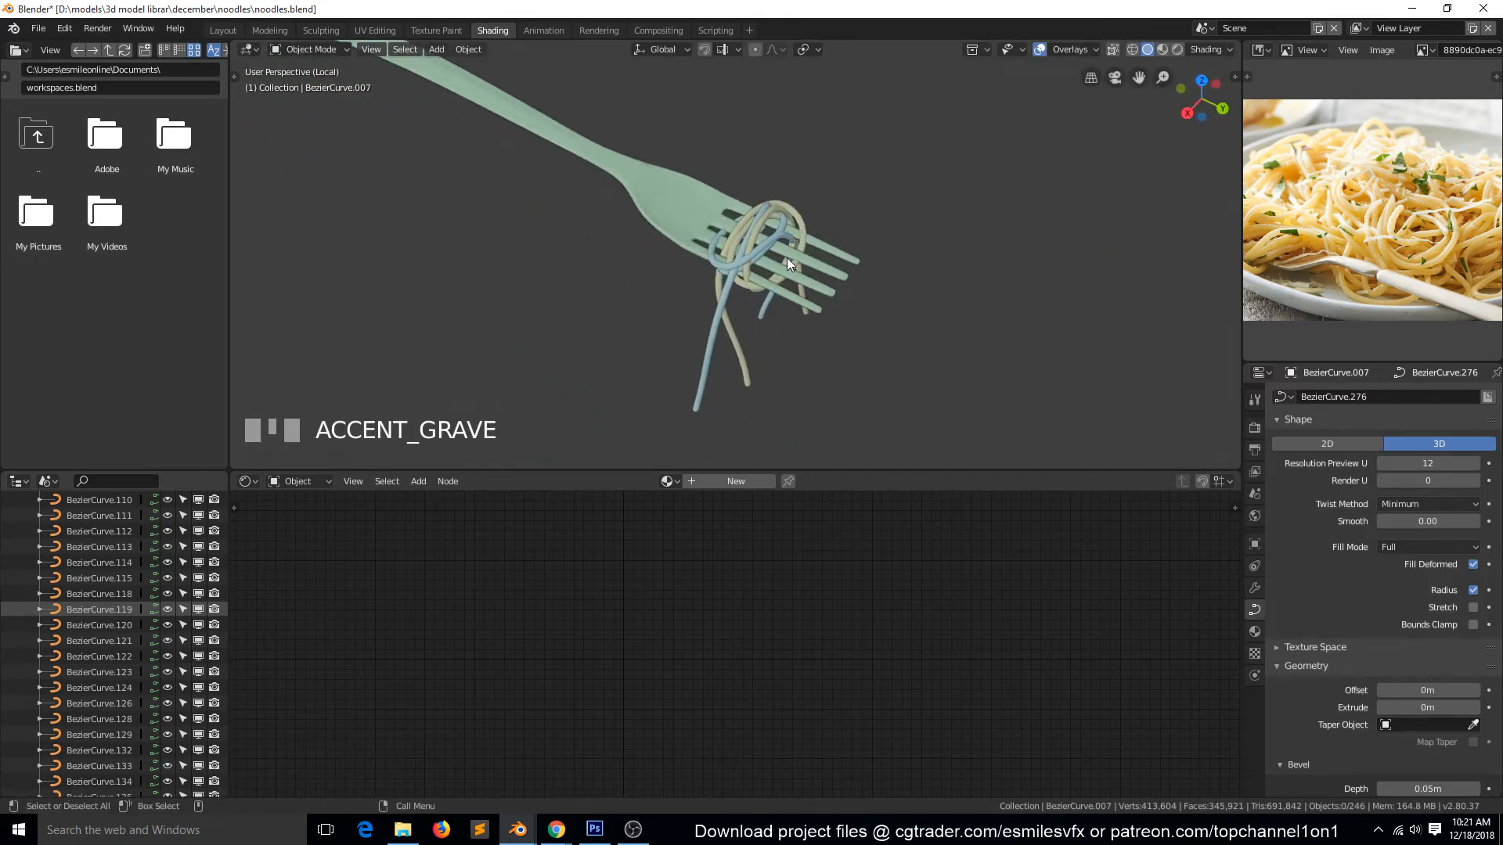
# - Duplicate the mirrored strand in top view and place the new copy off the existing windings, nearer the tine tips
pyautogui.click(724, 337)
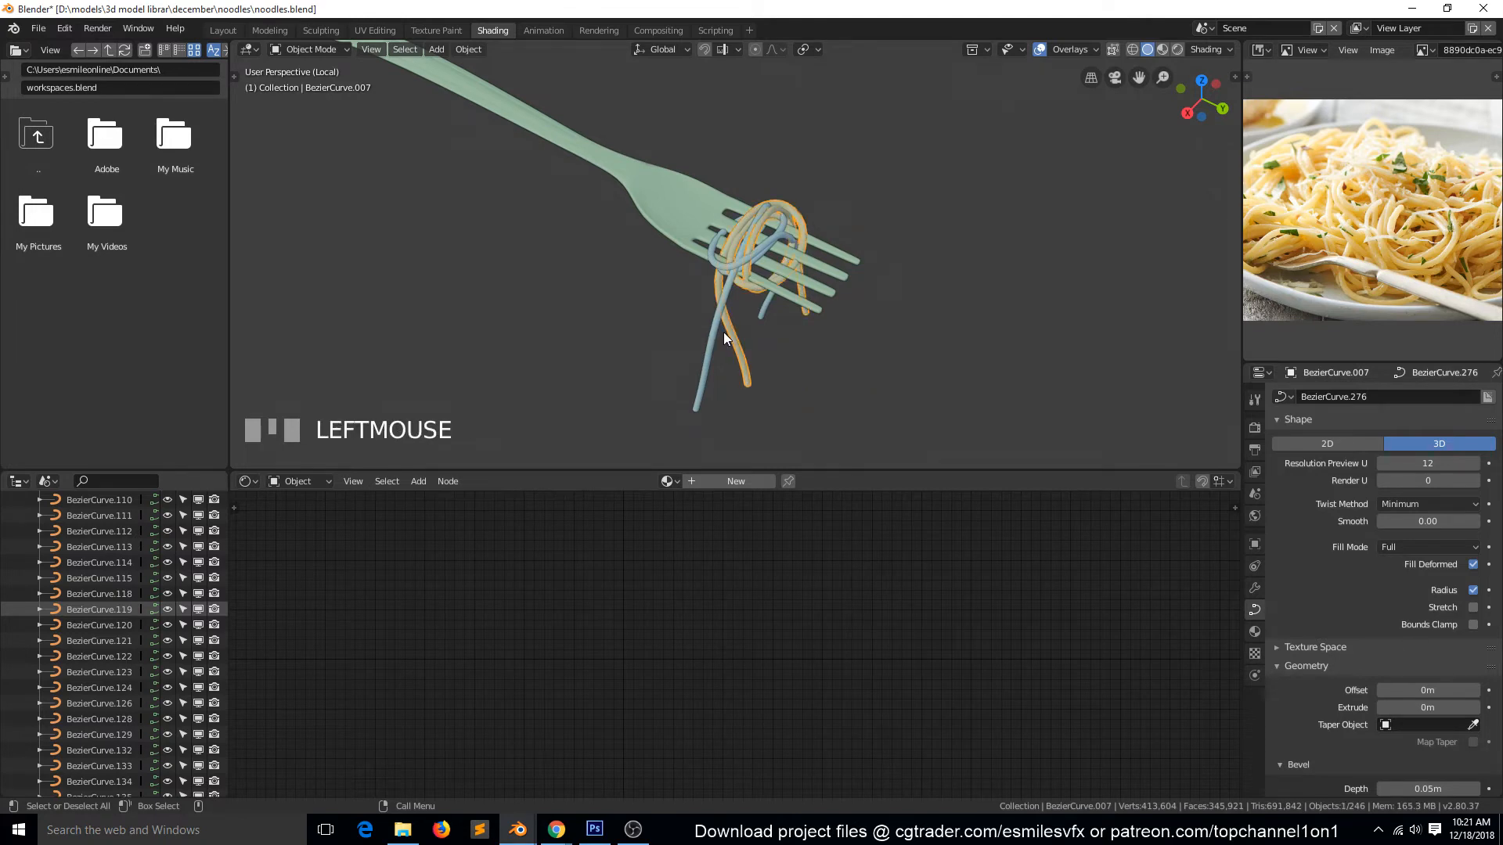
pyautogui.press('KP_1')
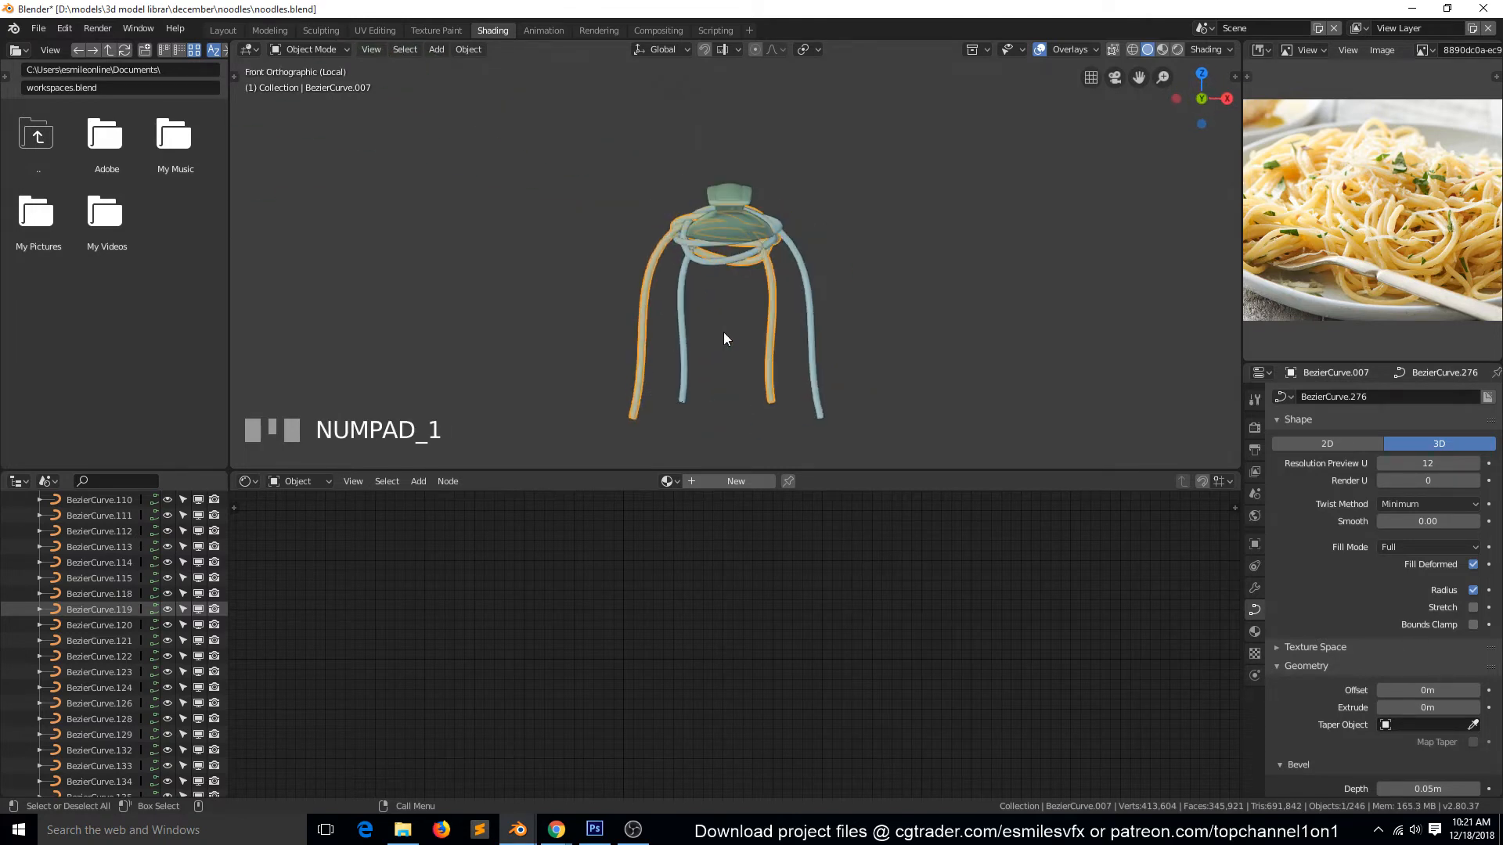
pyautogui.press('KP_7')
pyautogui.hotkey('shift', 'd')
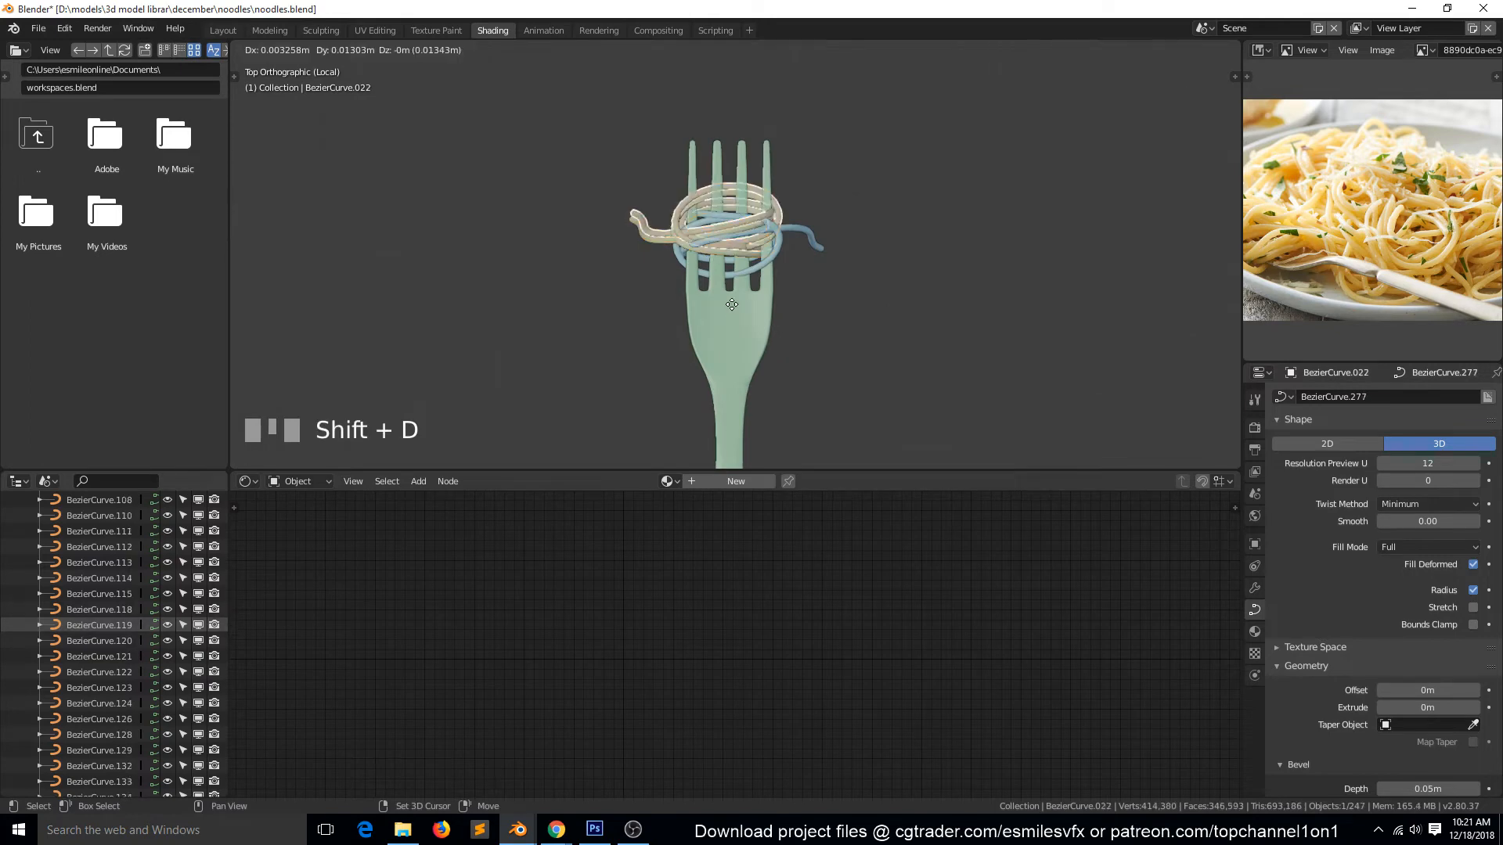
pyautogui.click(869, 278)
pyautogui.press('`')
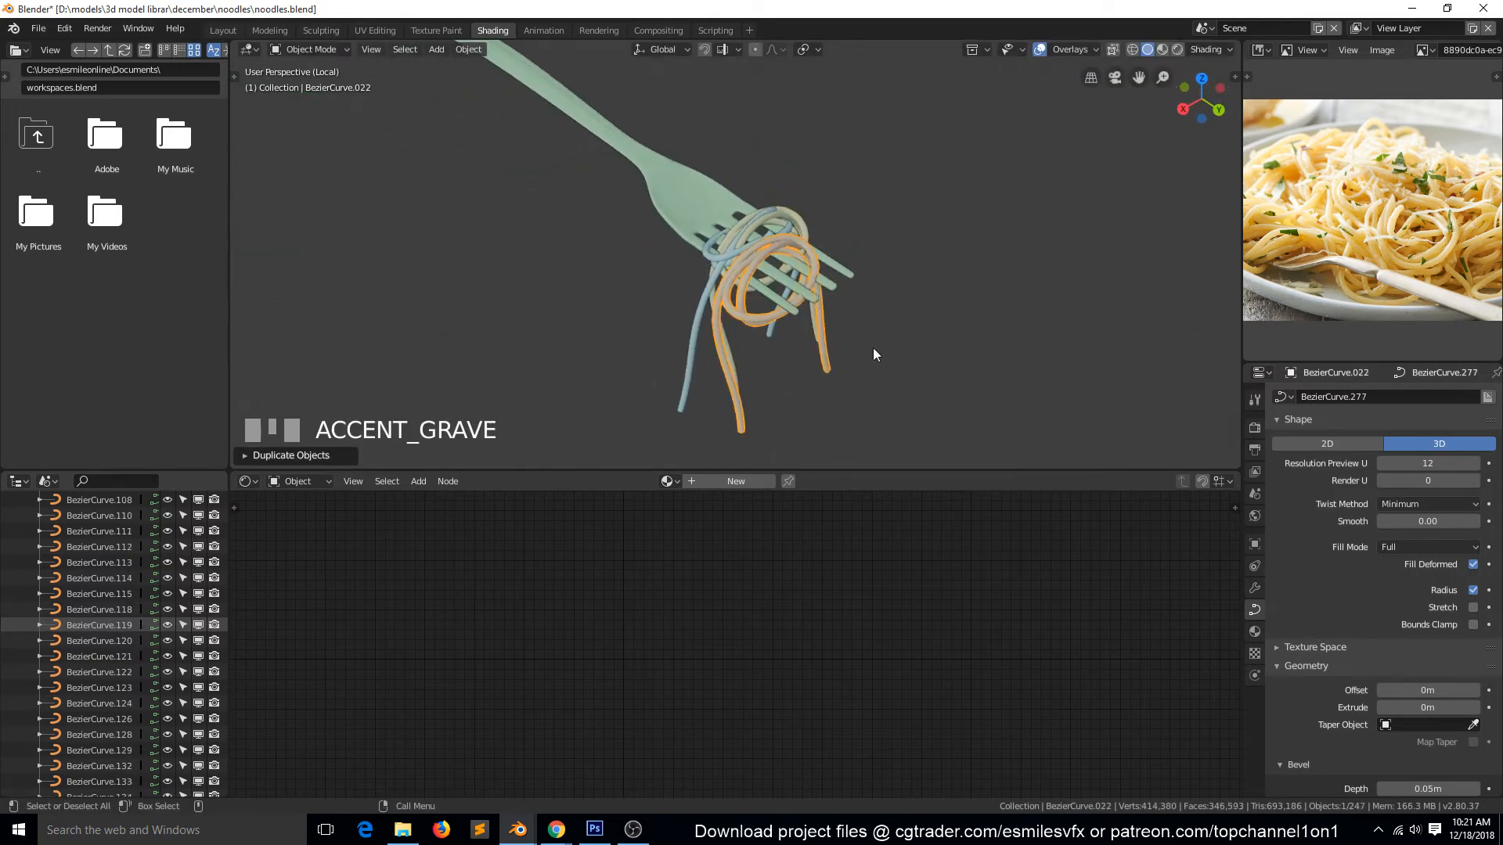
# - Delete three control points from the newest strand copy to reduce its winding around the tines
pyautogui.press('Tab')
pyautogui.click(807, 252)
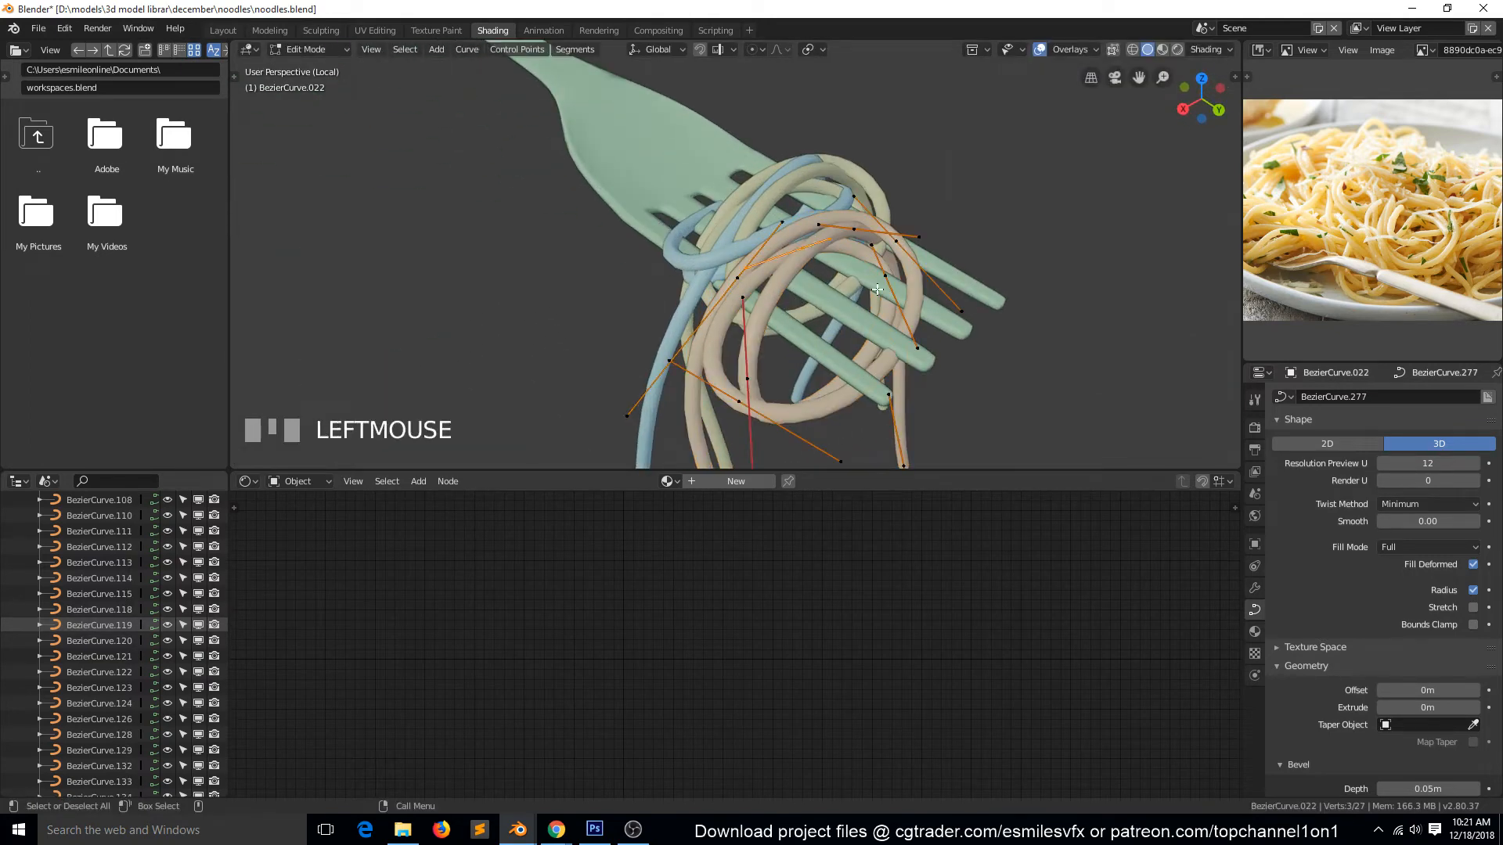
pyautogui.keyDown('shift'); pyautogui.click(897, 285); pyautogui.keyUp('shift')
pyautogui.keyDown('shift'); pyautogui.click(897, 256); pyautogui.keyUp('shift')
pyautogui.press('x')
pyautogui.click(899, 256)
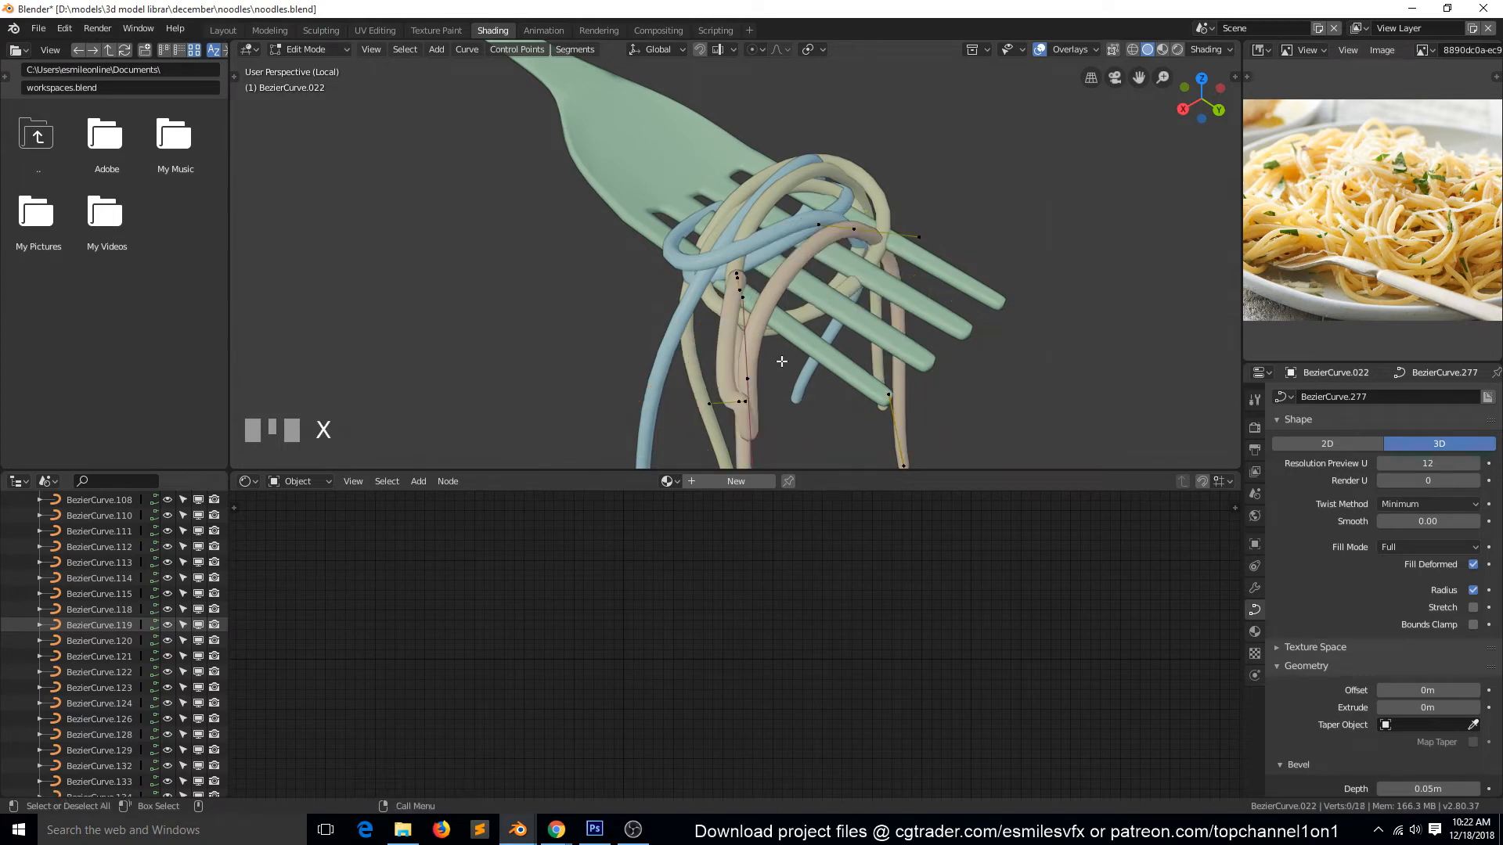
# - Delete two more control points from the newest strand copy so it only drapes once over the tines
pyautogui.press('`')
pyautogui.moveTo(728, 266); pyautogui.dragTo(733, 265, button='middle')
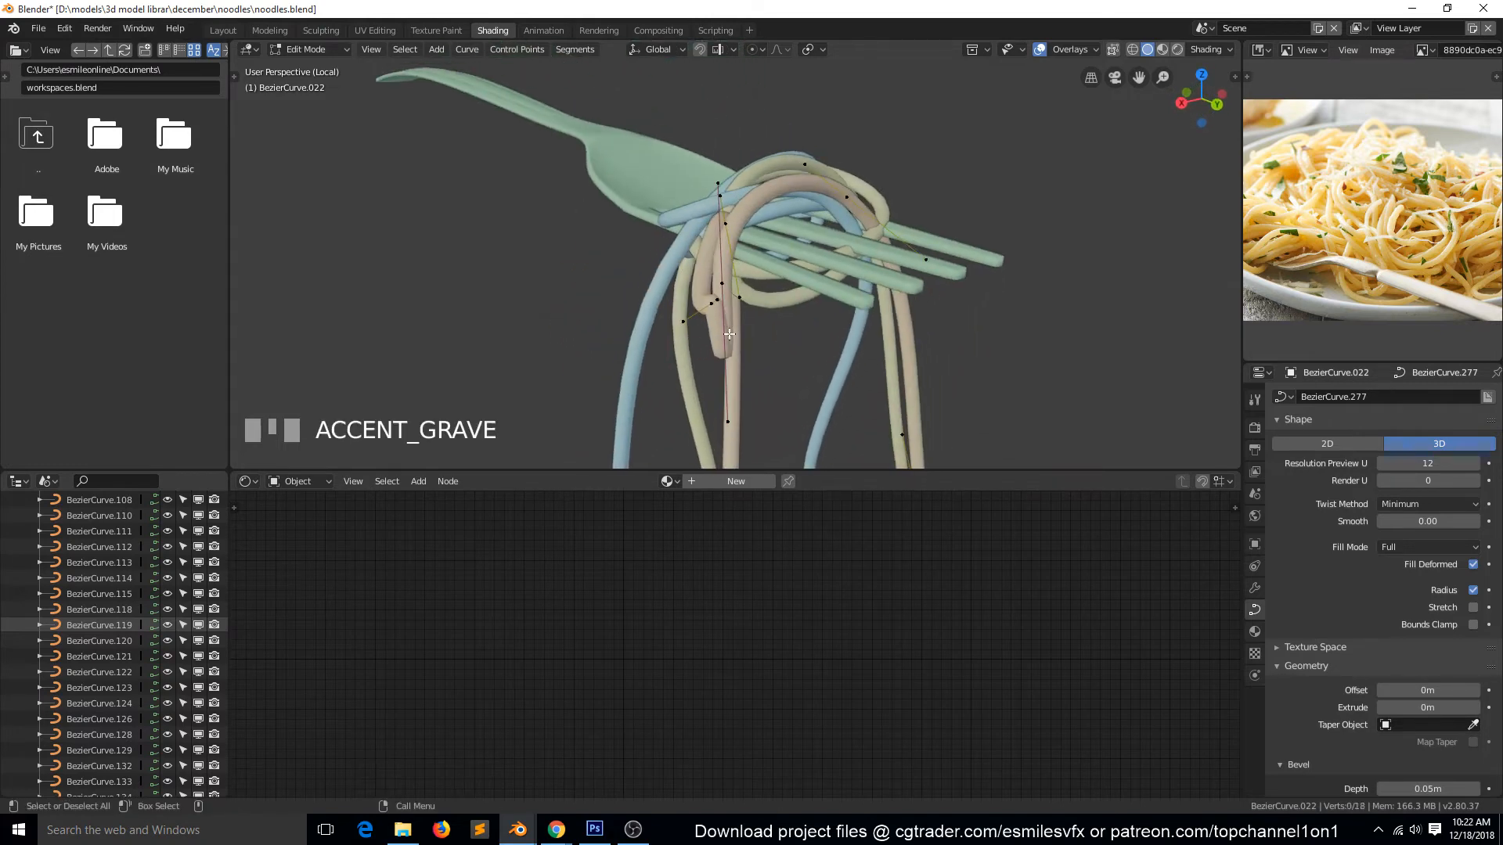
pyautogui.click(723, 287)
pyautogui.press('x')
pyautogui.click(725, 286)
pyautogui.click(721, 309)
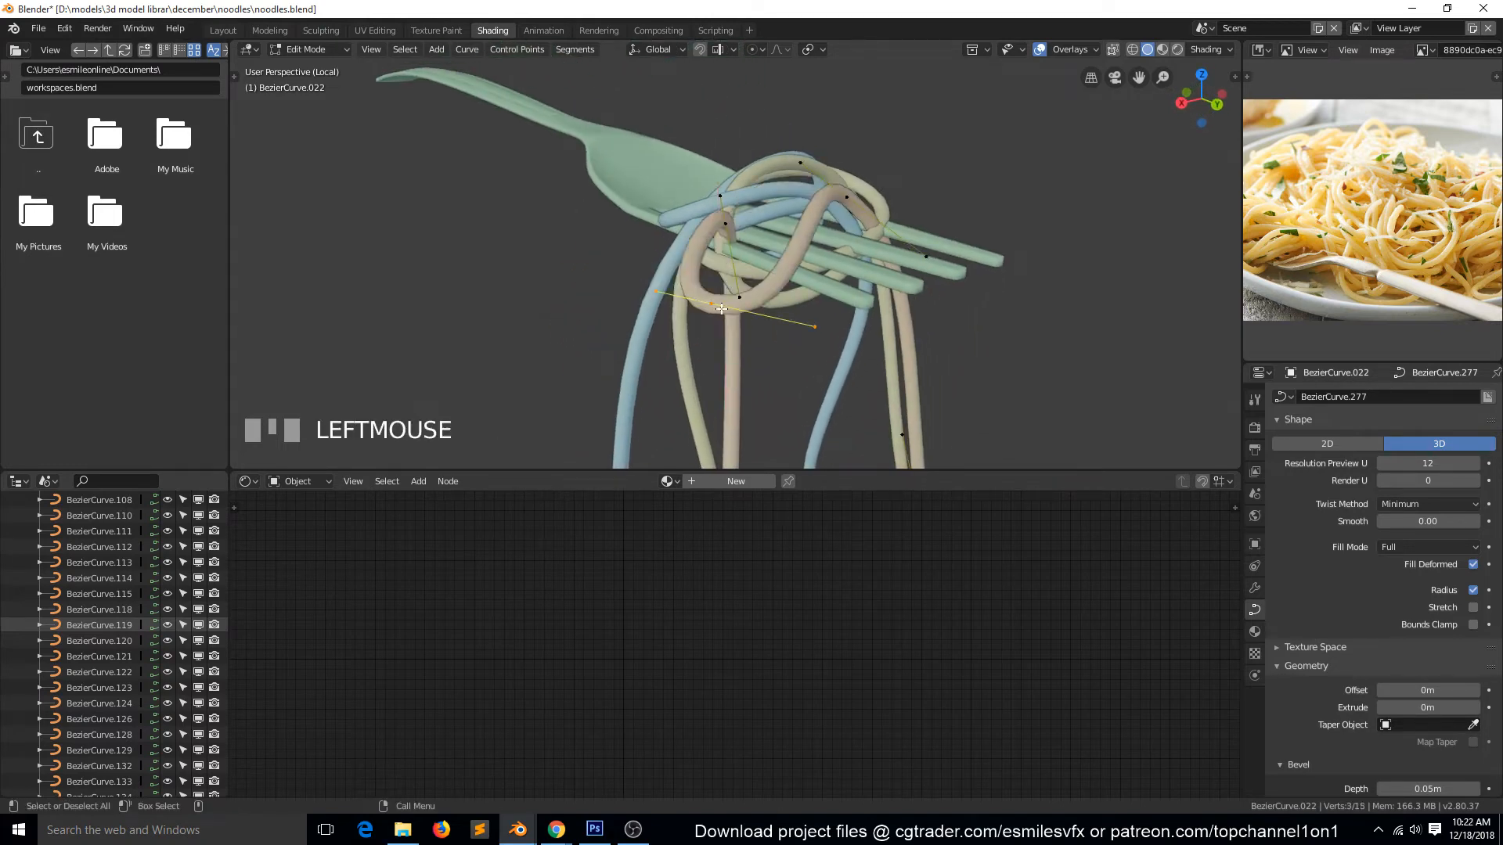
pyautogui.press('x')
pyautogui.click(721, 309)
# - In top view, move one hanging end of the newest strand and its neighbouring control point inward over the tines
pyautogui.press('`')
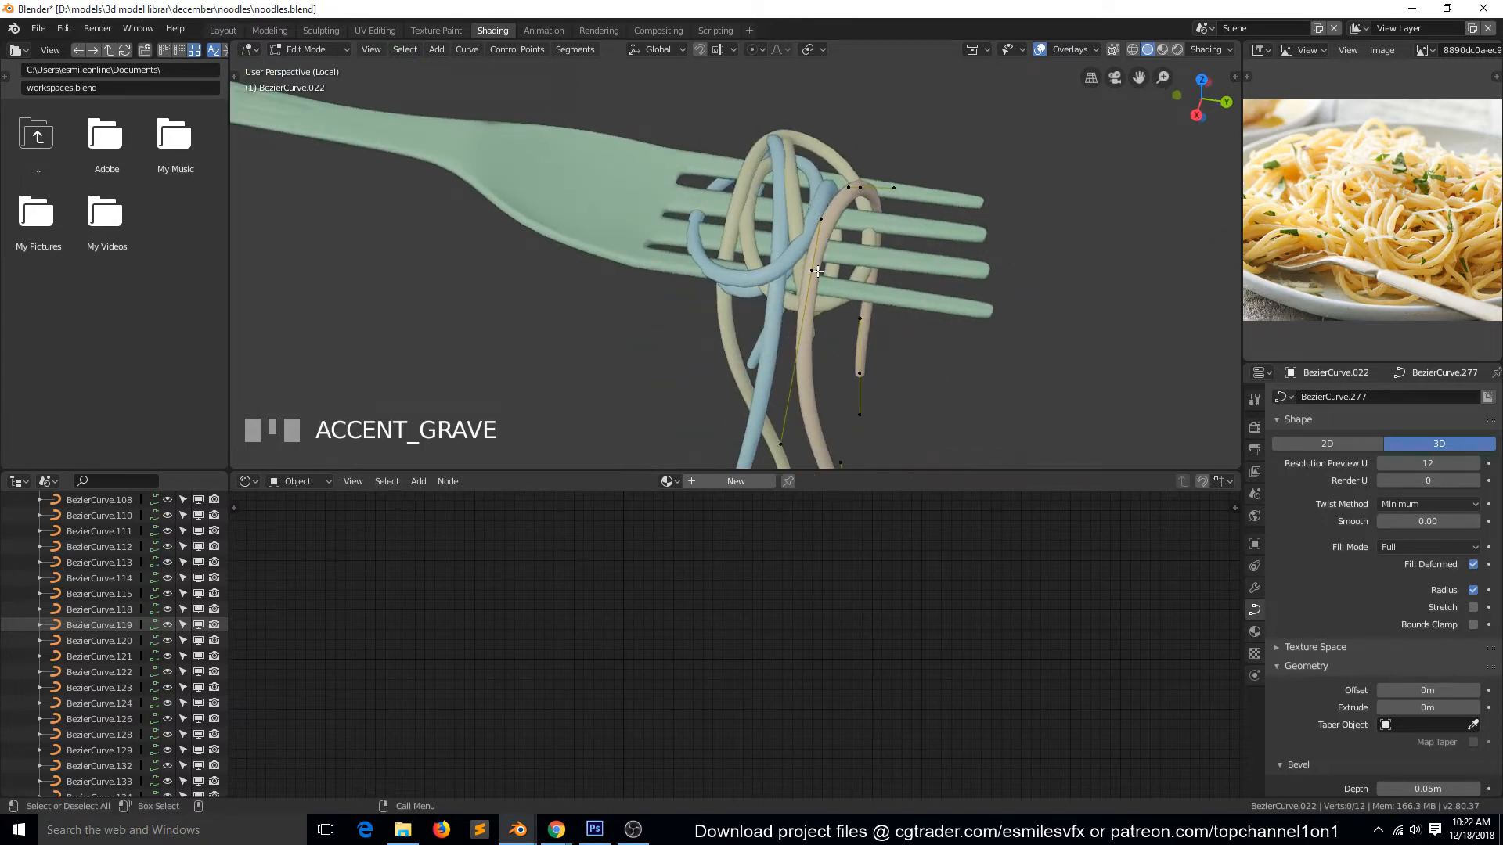
pyautogui.click(814, 271)
pyautogui.press('KP_7')
pyautogui.click(869, 90)
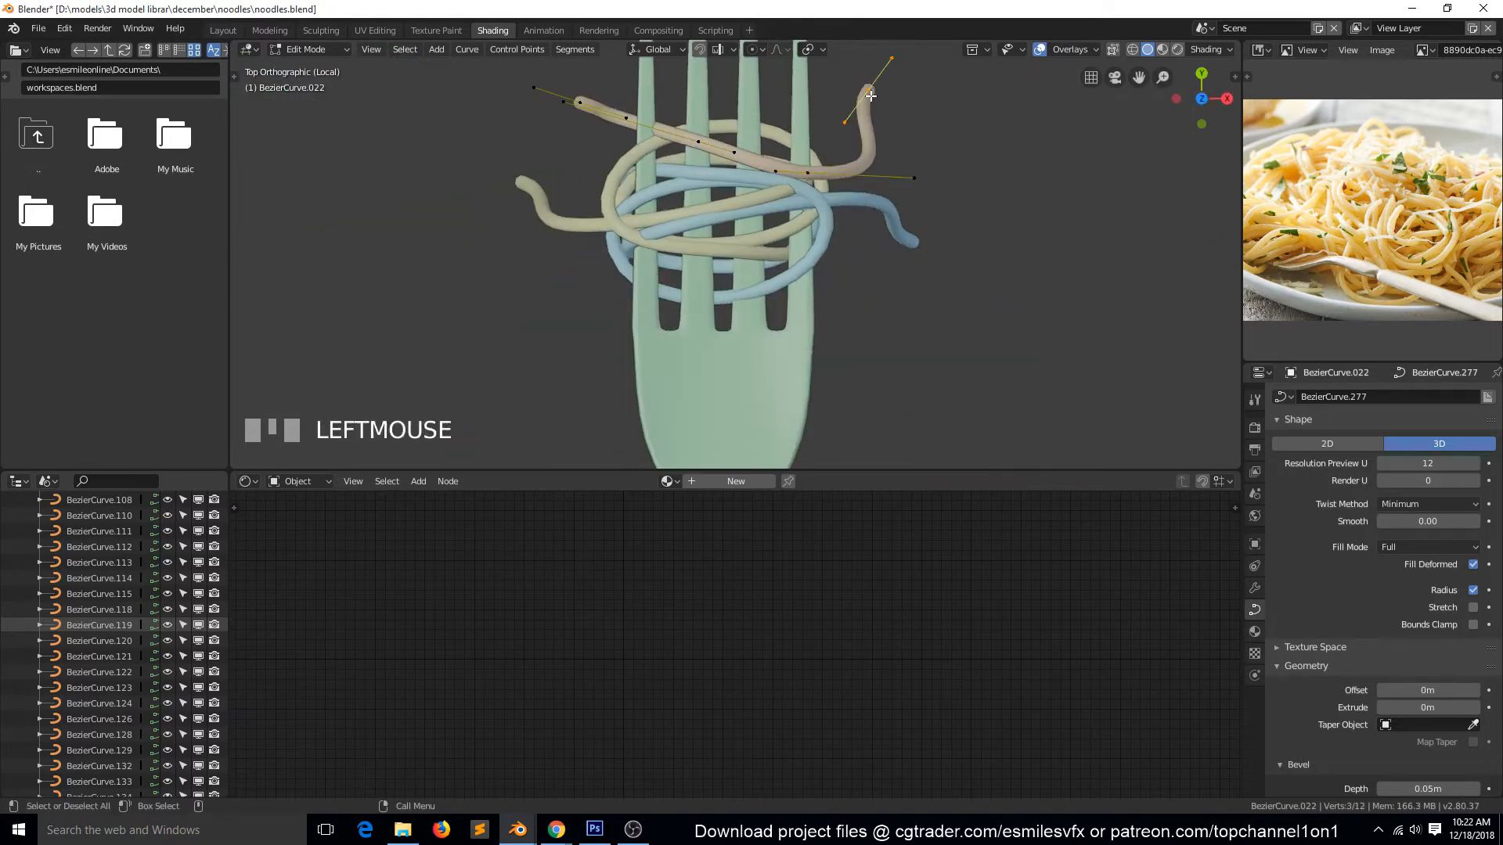
pyautogui.press('g')
pyautogui.click(820, 171)
pyautogui.press('g')
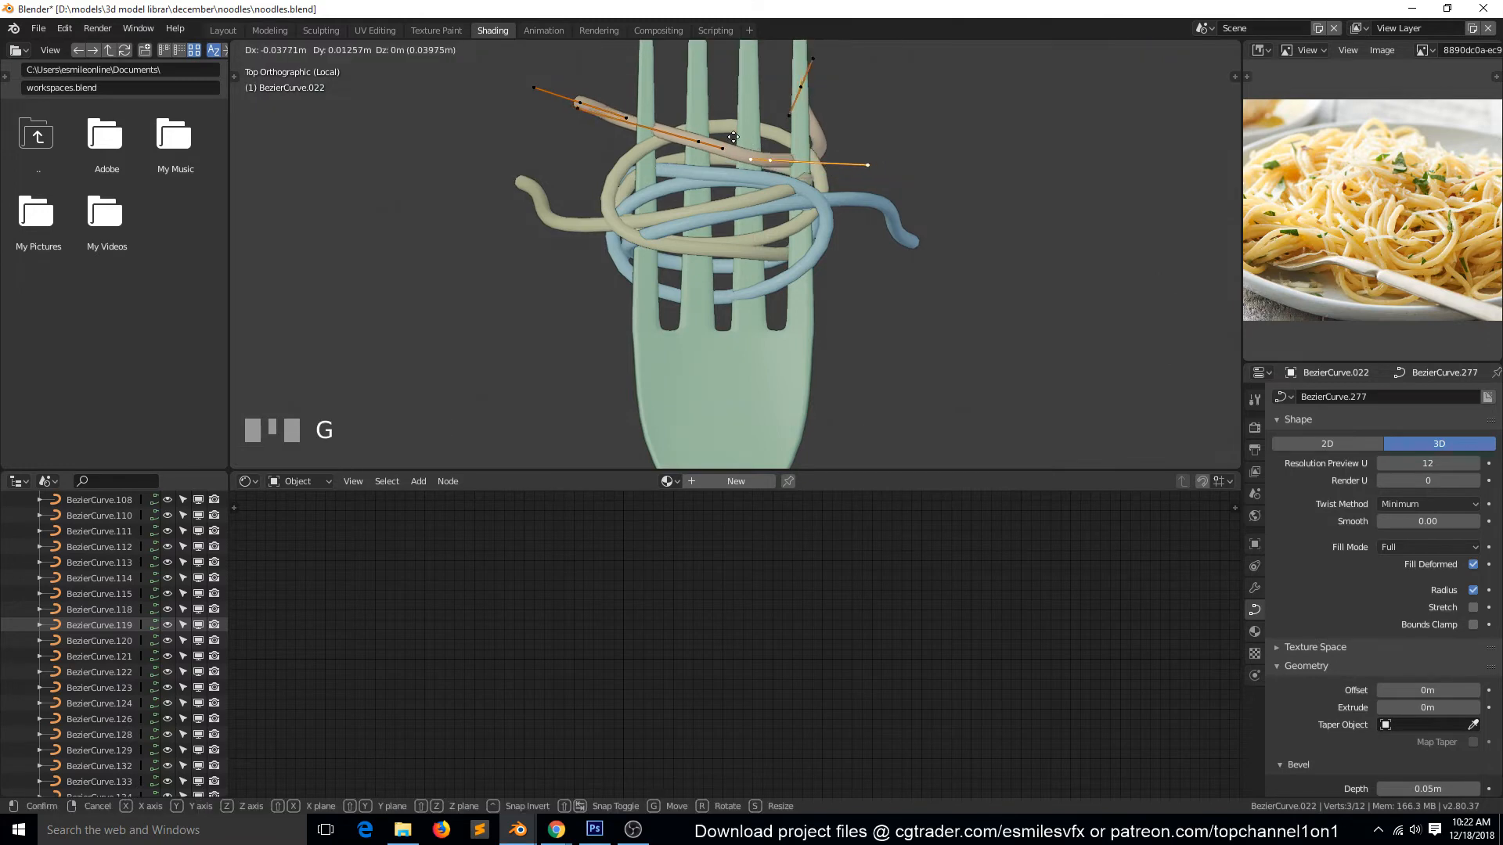
pyautogui.click(763, 138)
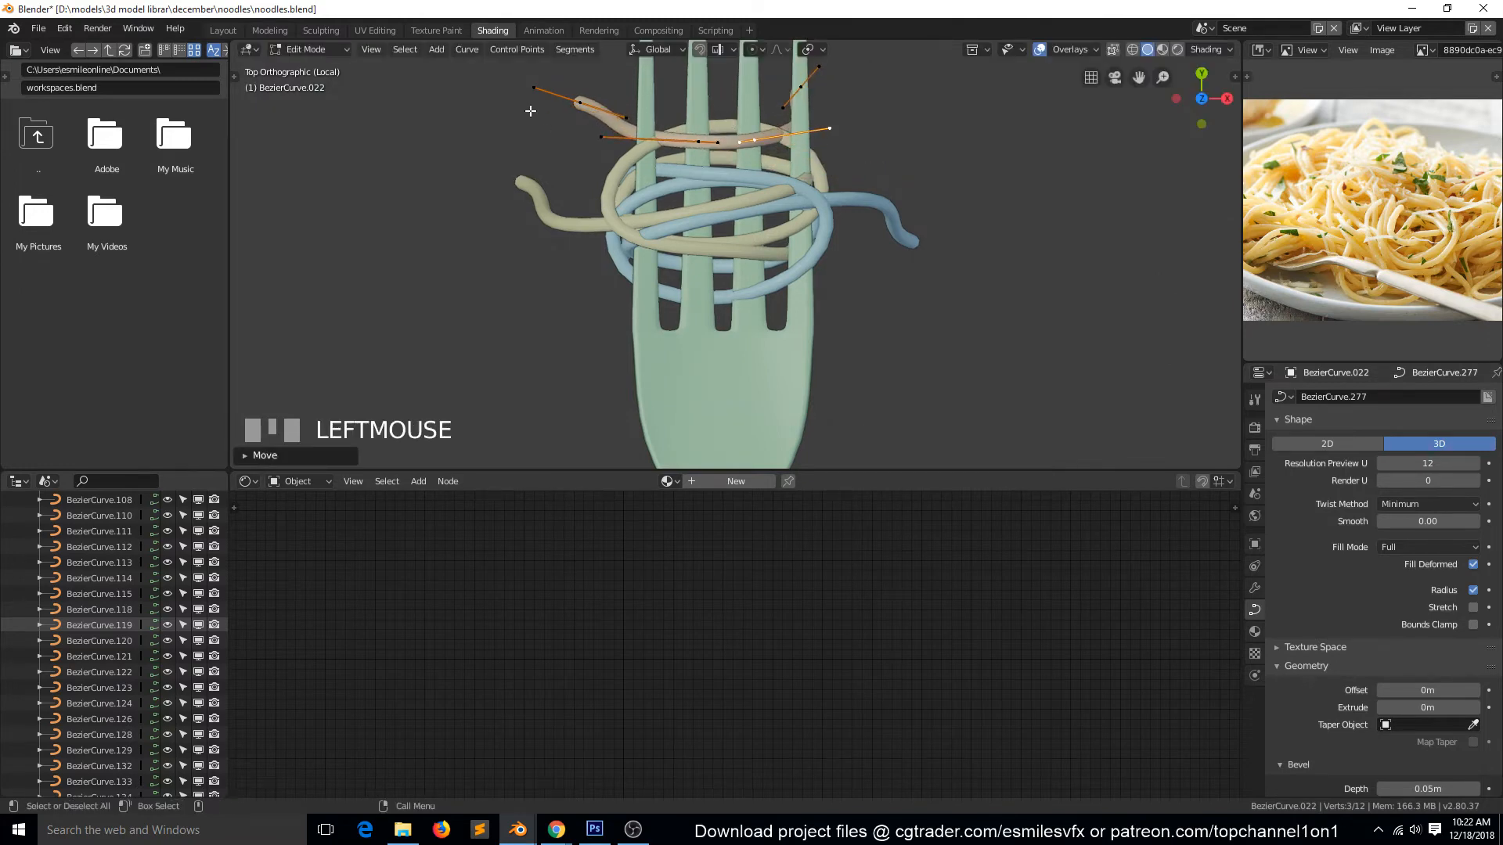
# - Move the newest strand's opposite end control points inward so that side also lies over the tines
pyautogui.click(595, 108)
pyautogui.press('g')
pyautogui.click(669, 143)
pyautogui.press('g')
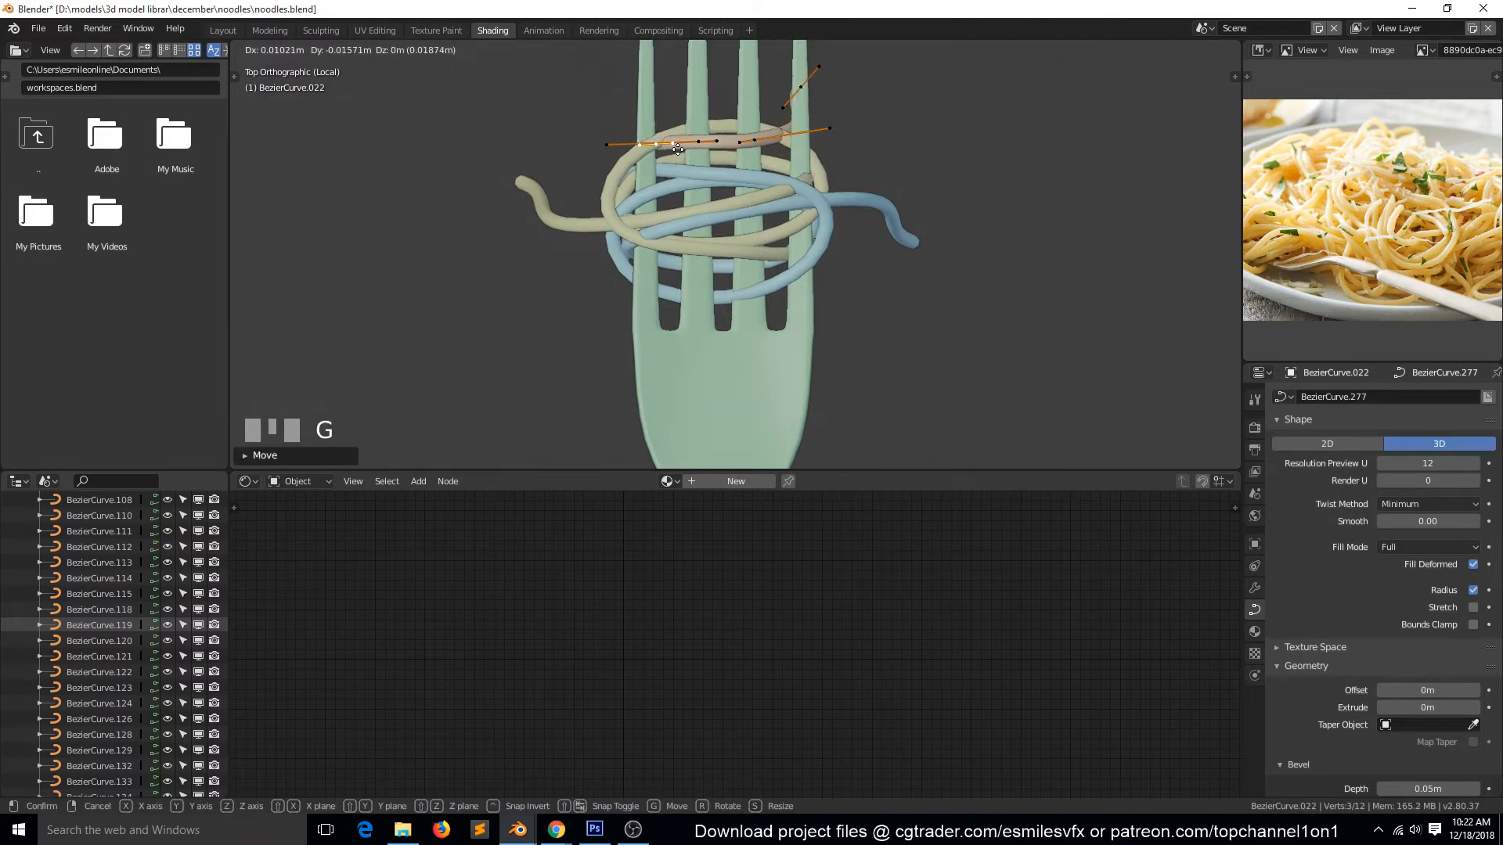
pyautogui.click(691, 160)
# - In right view, swing the strand's selected lower control point back toward the hanging noodle bundle
pyautogui.press('KP_3')
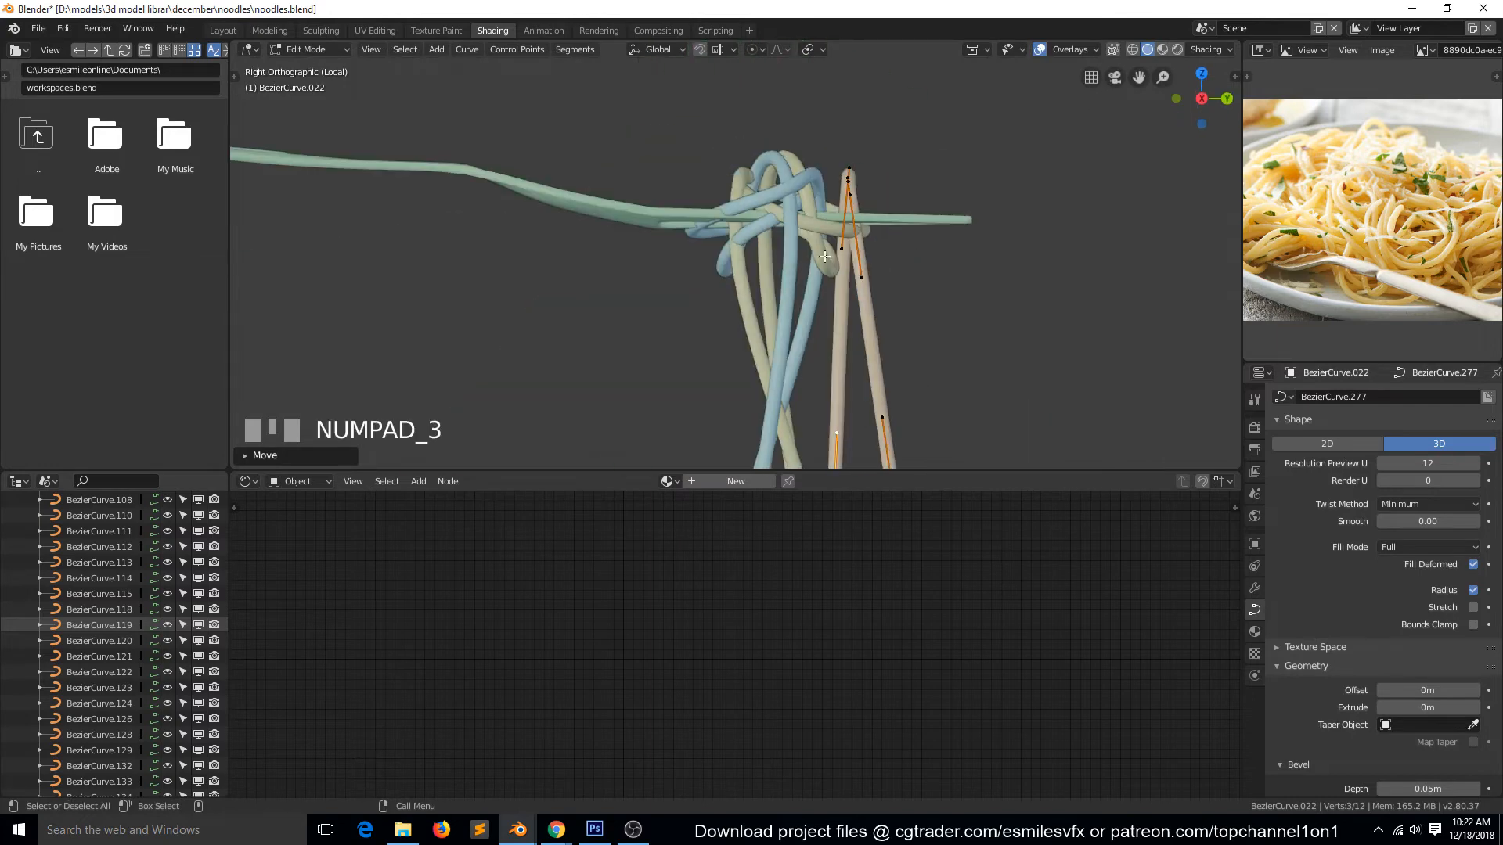
pyautogui.press('g')
pyautogui.click(766, 283)
pyautogui.scroll(-4, 789, 298)
pyautogui.scroll(1, 803, 291)
pyautogui.scroll(2, 804, 292)
pyautogui.moveTo(803, 292); pyautogui.dragTo(807, 313, button='middle')
pyautogui.press('`')
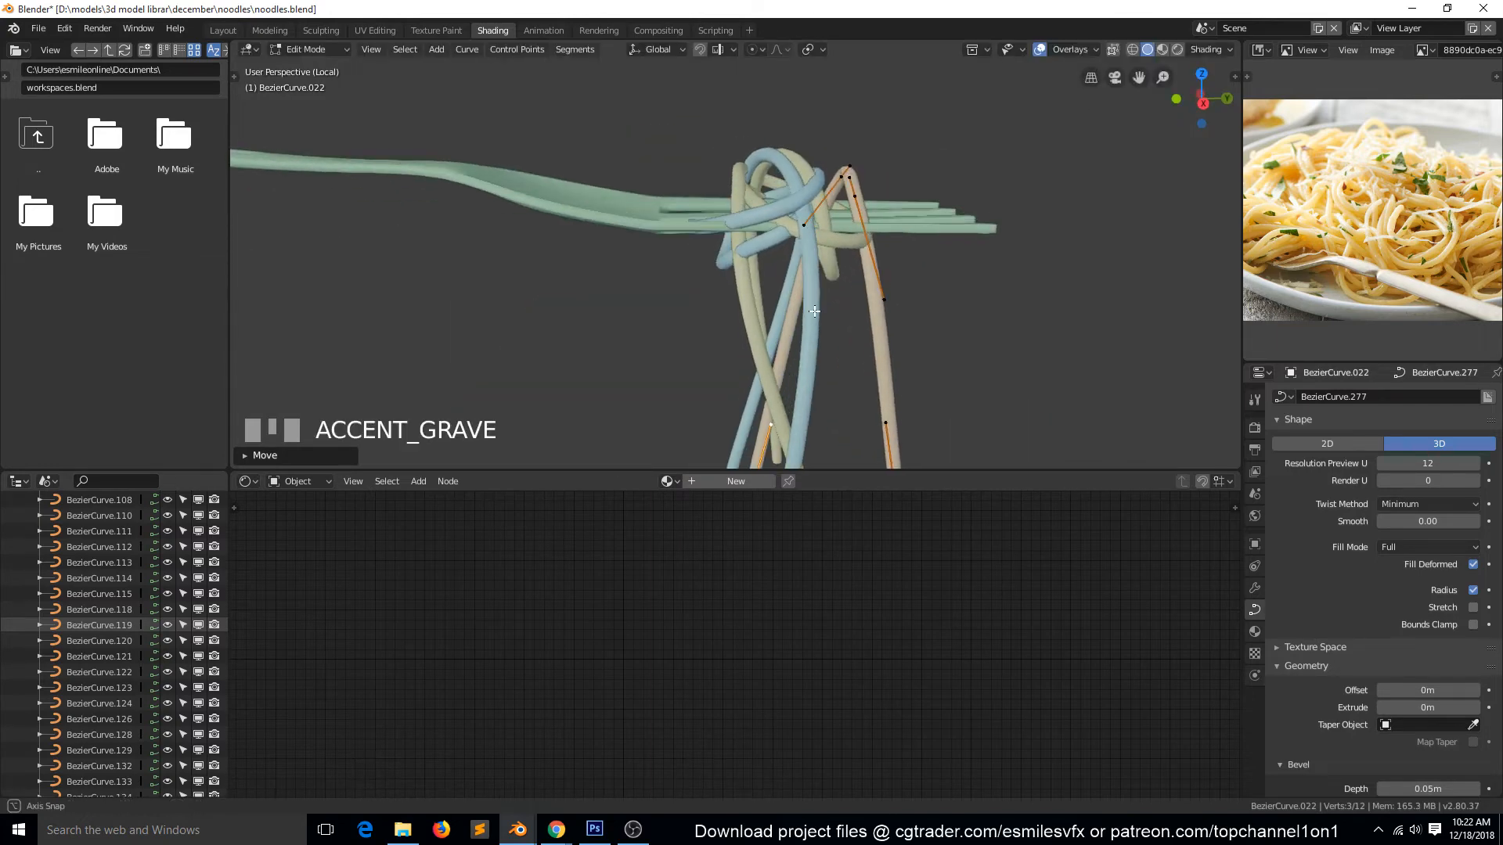
# - Subdivide the segment below the strand's peak and shift the new control point to curve the hanging leg
pyautogui.keyDown('shift'); pyautogui.click(843, 186); pyautogui.keyUp('shift')
pyautogui.rightClick(842, 187)
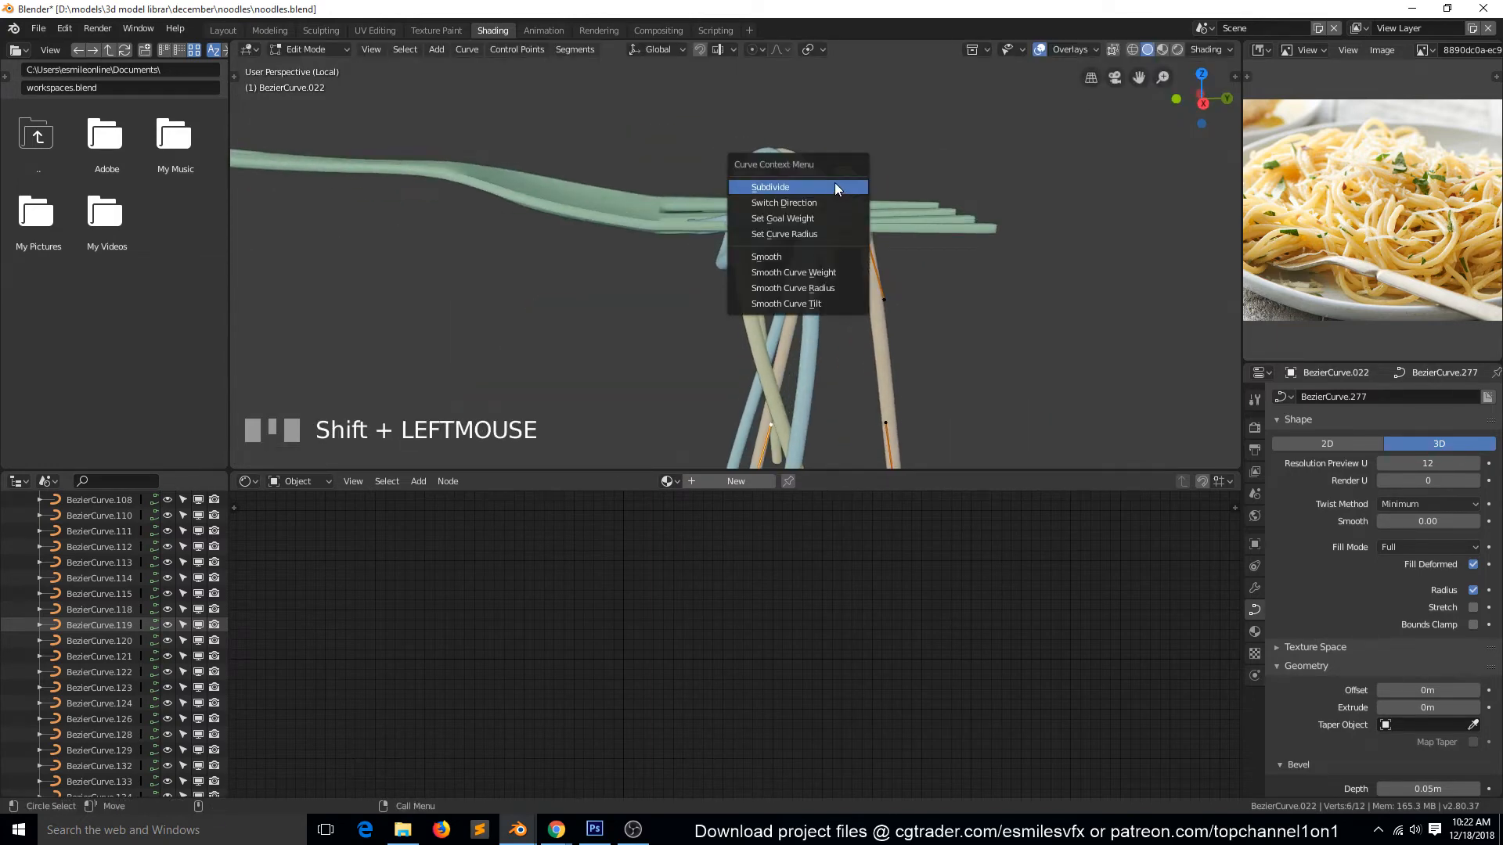
pyautogui.click(837, 186)
pyautogui.click(792, 339)
pyautogui.press('w')
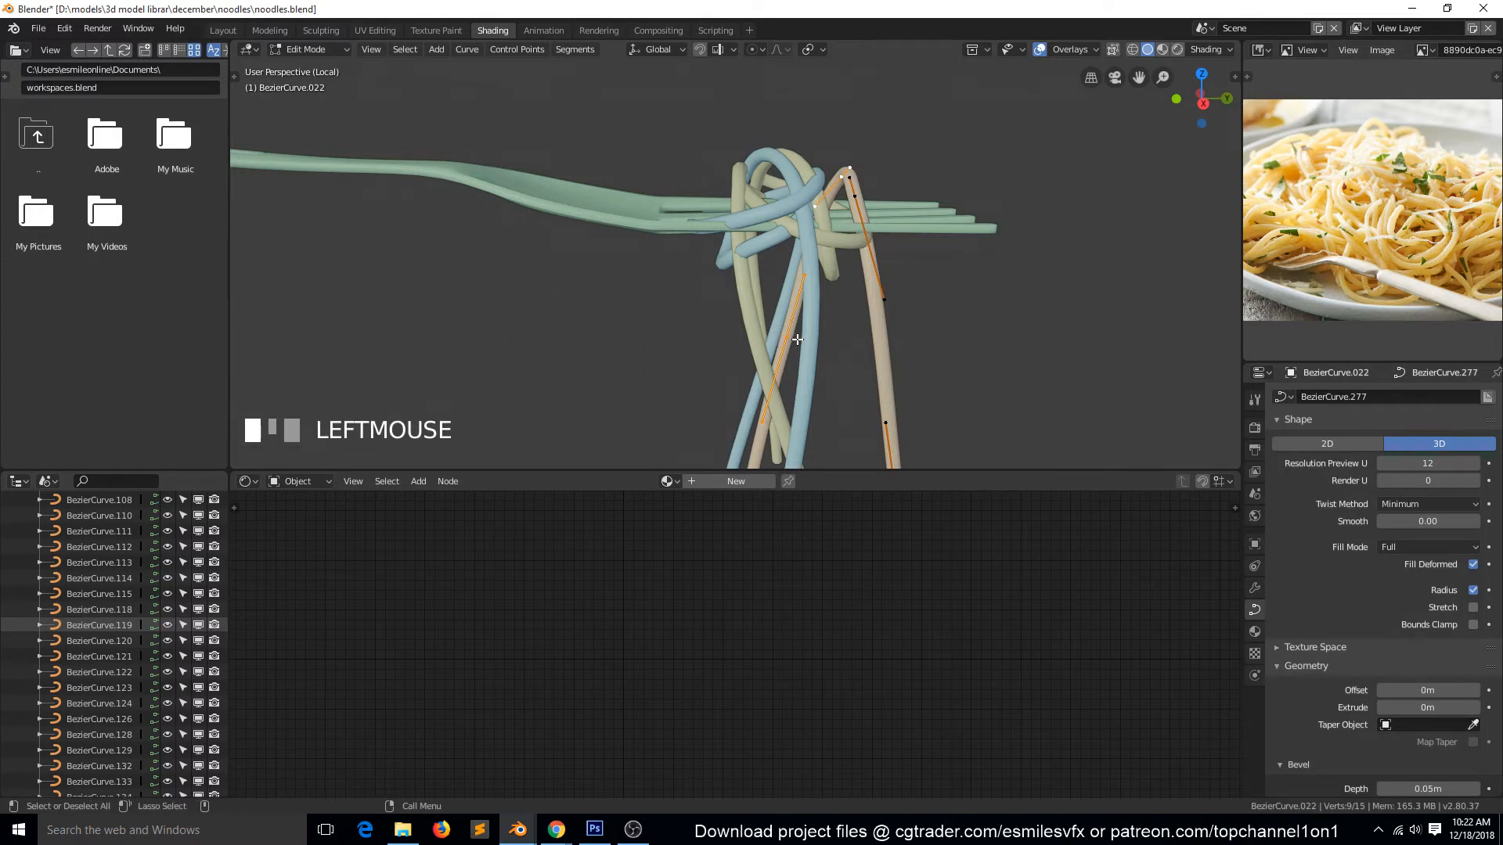
pyautogui.click(789, 336)
pyautogui.press('KP_3')
pyautogui.press('g')
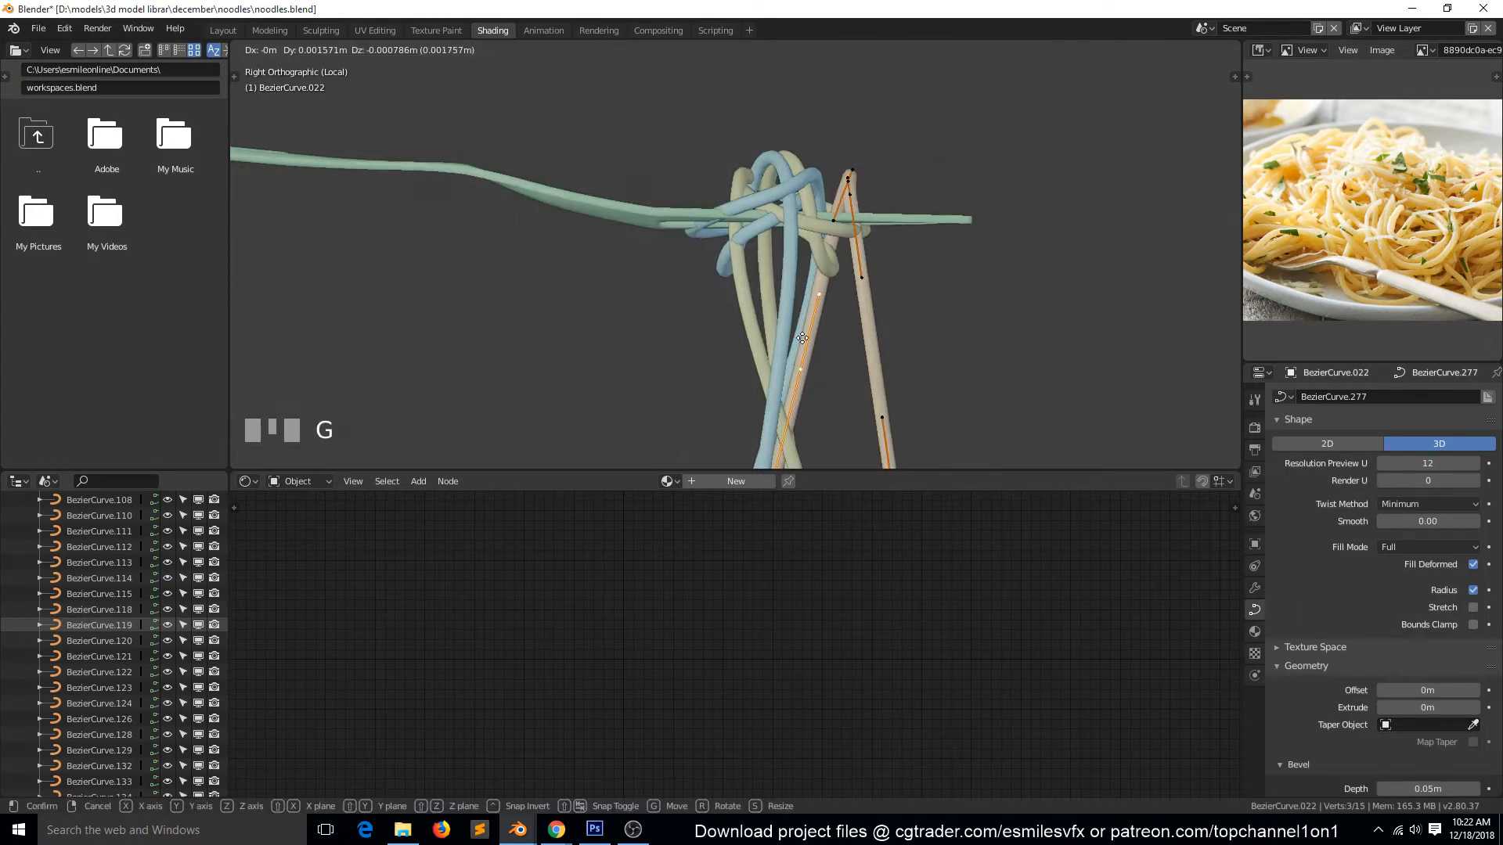
pyautogui.click(858, 429)
# - Bend the strand's other hanging leg by repositioning its lower handle and control point so the legs cross
pyautogui.scroll(-1, 859, 429)
pyautogui.click(858, 390)
pyautogui.press('g')
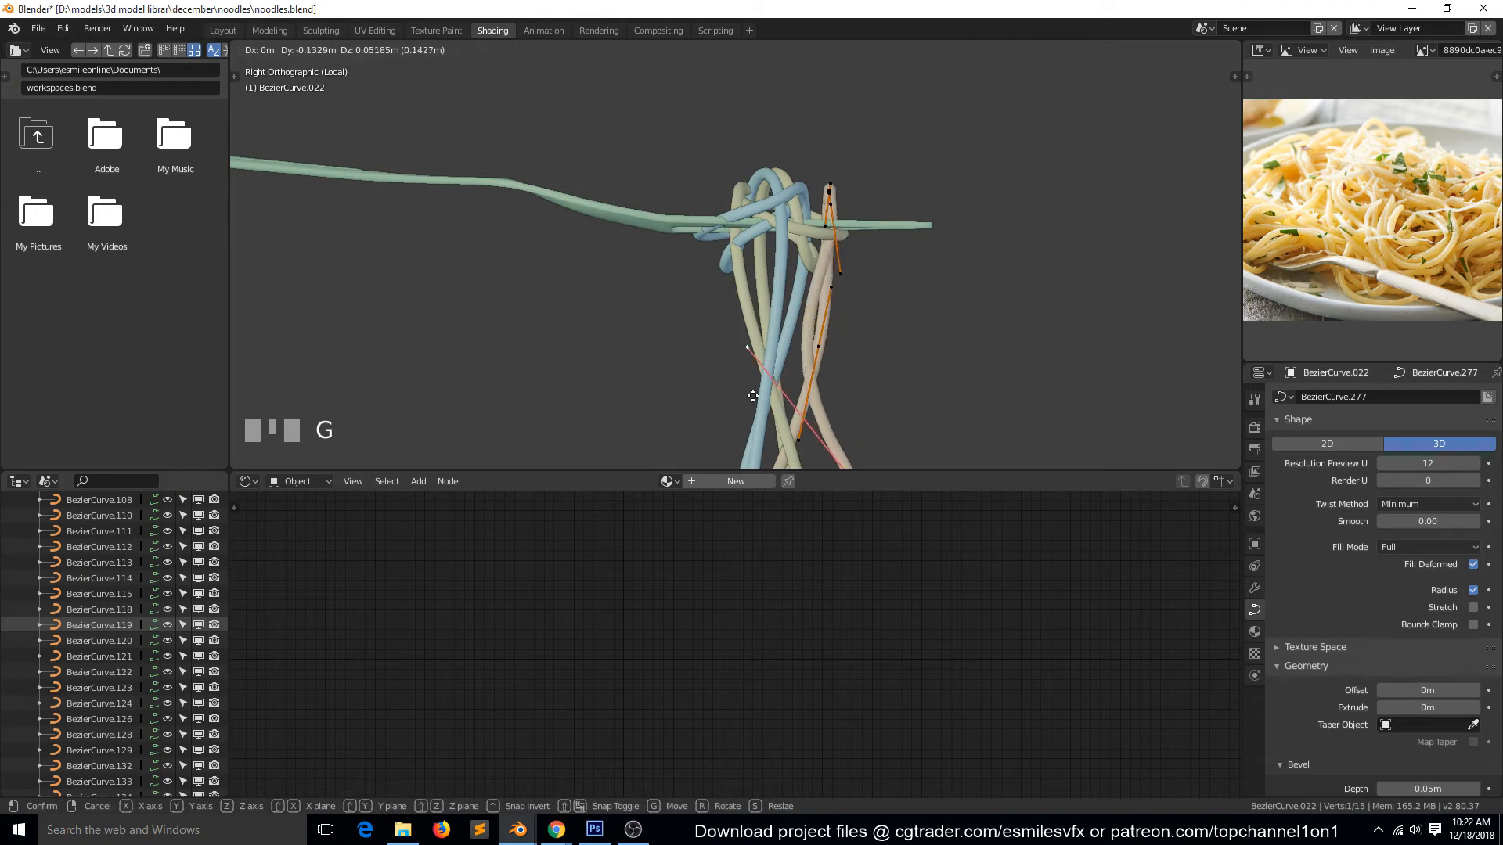
pyautogui.click(812, 407)
pyautogui.scroll(-1, 812, 407)
pyautogui.click(797, 378)
pyautogui.press('g')
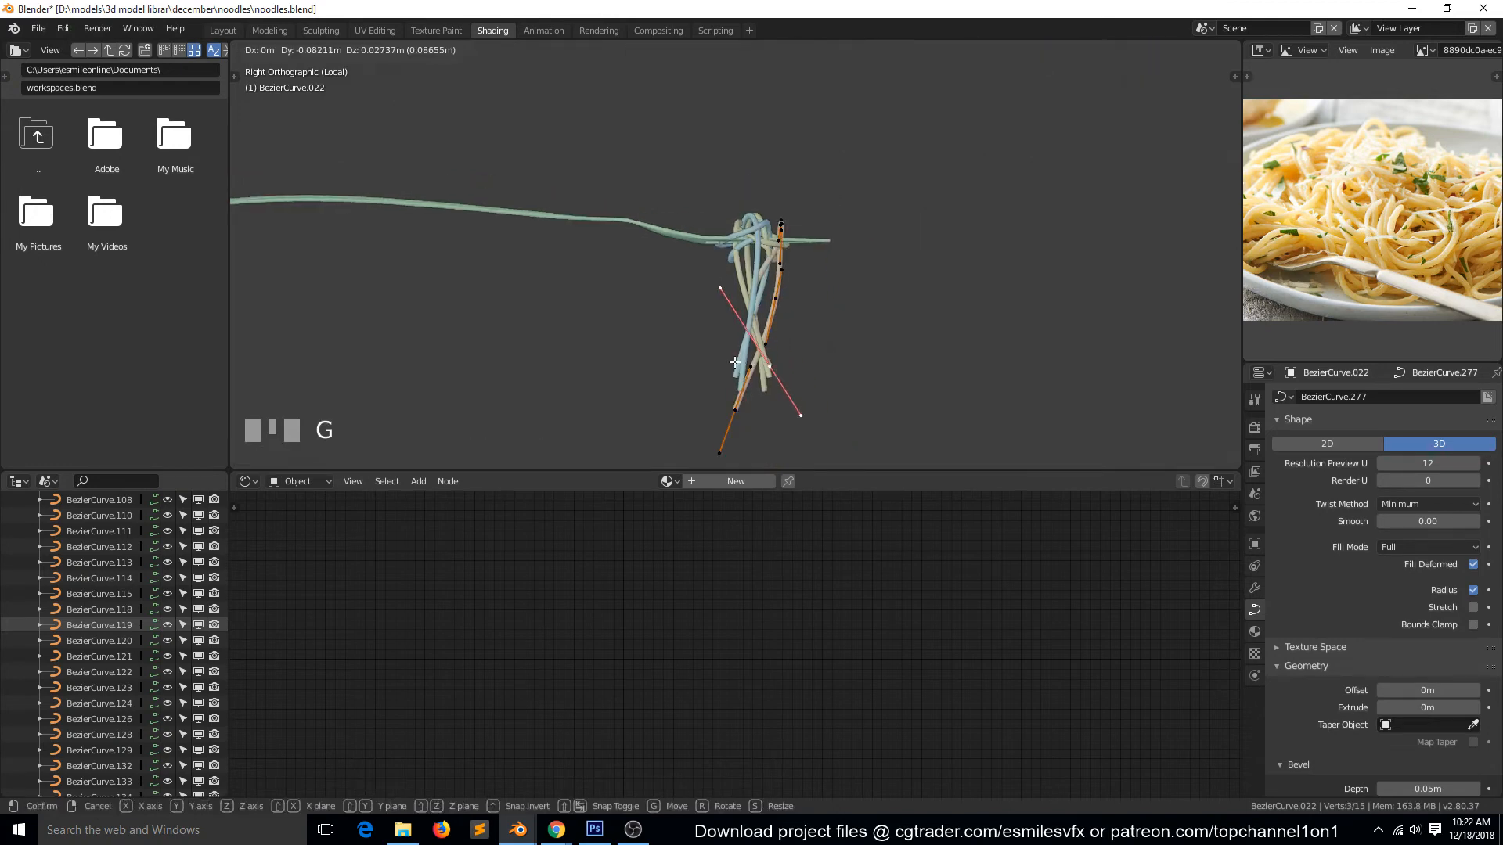
pyautogui.click(761, 365)
pyautogui.press('Tab')
pyautogui.press('`')
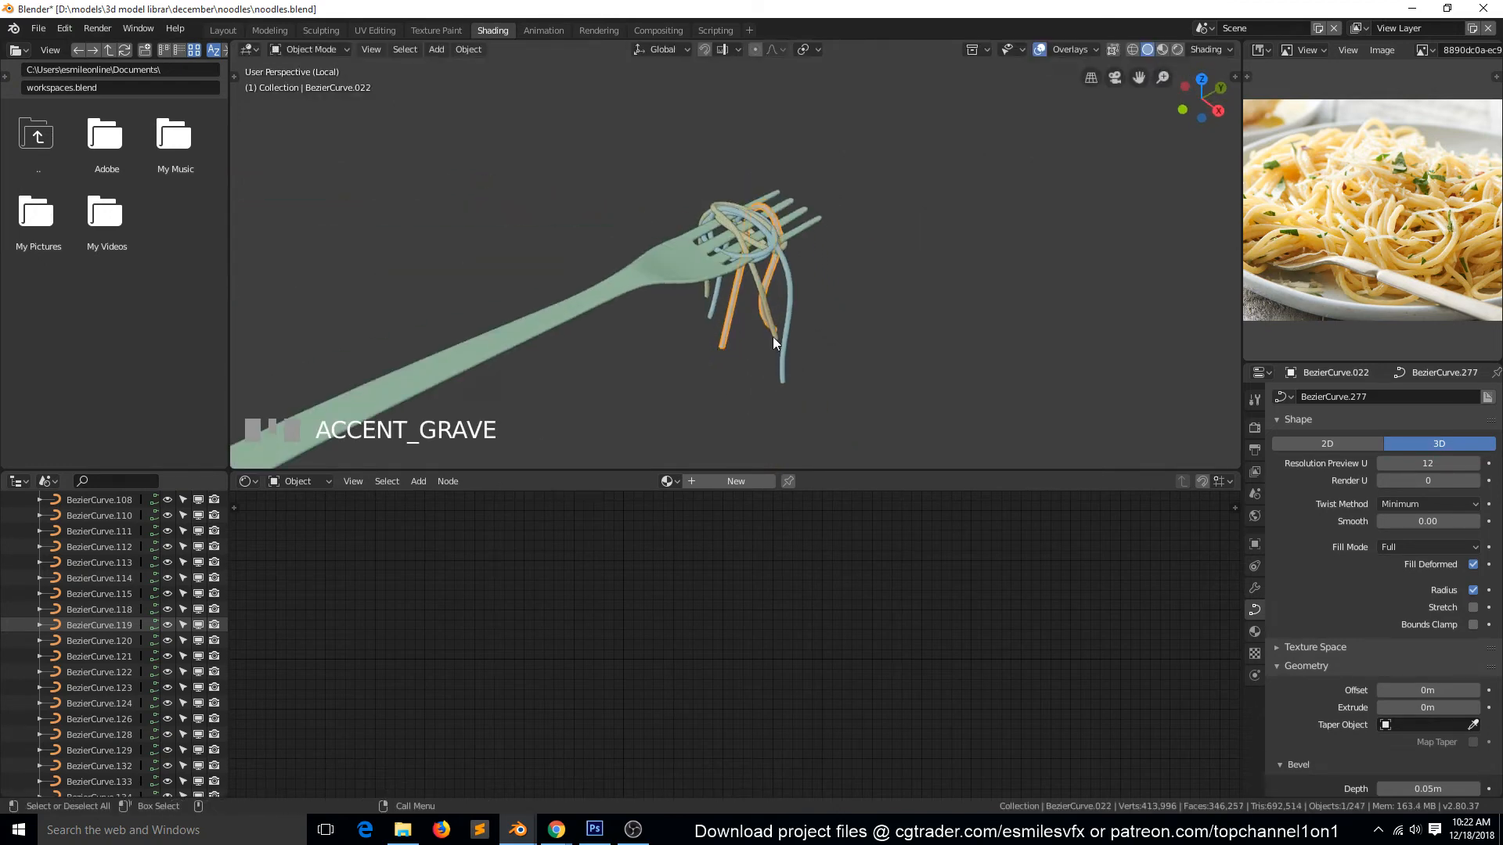
# - Duplicate the whole draped strand within the same curve, scale the copy down and place it nearer the tine roots
pyautogui.press('KP_7')
pyautogui.press('Tab')
pyautogui.press('a')
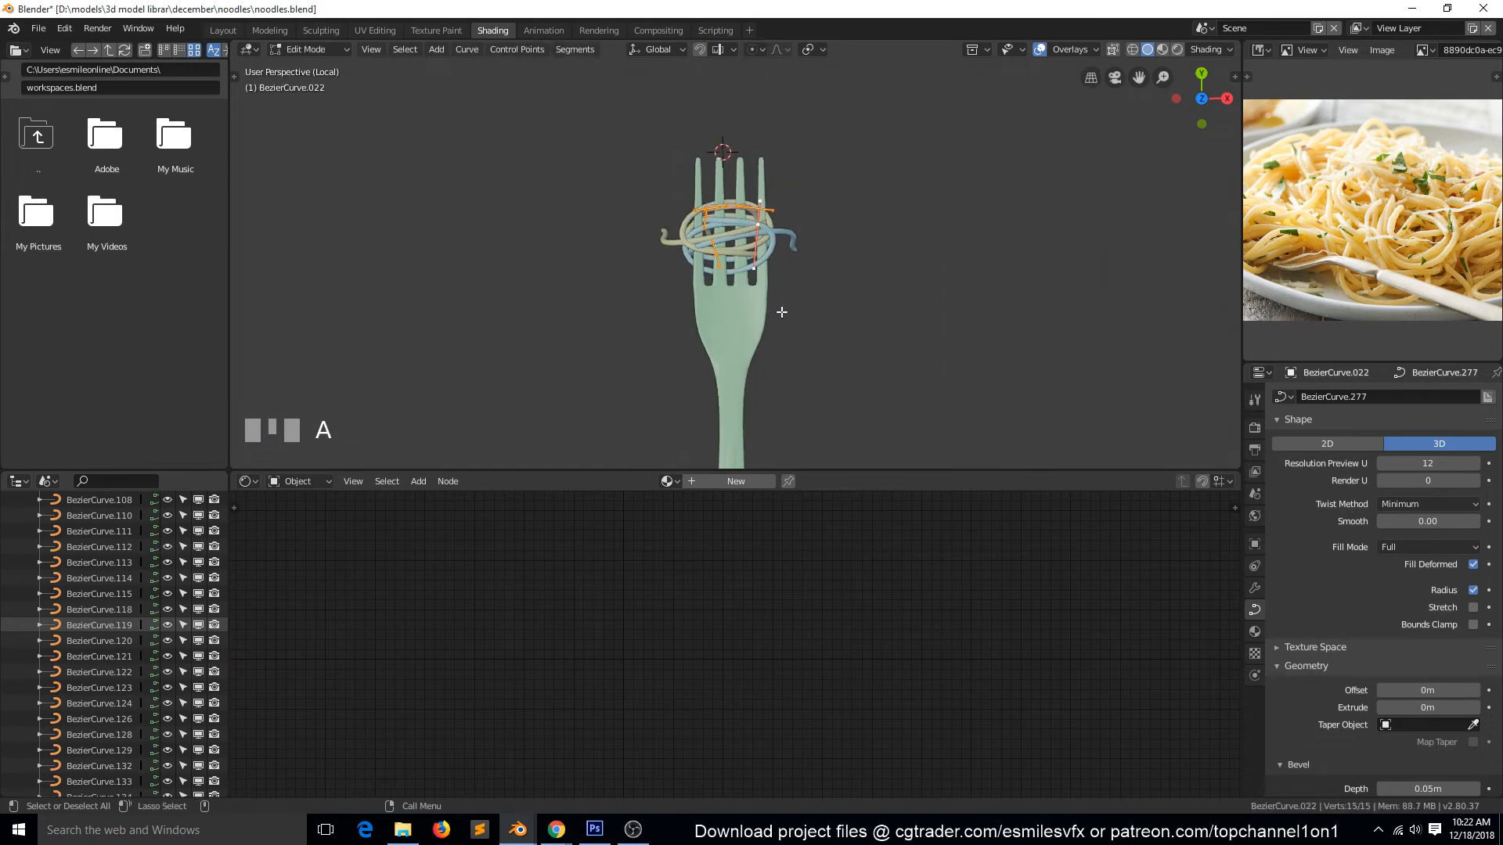
pyautogui.press('KP_Decimal')
pyautogui.press('KP_5')
pyautogui.press('KP_5')
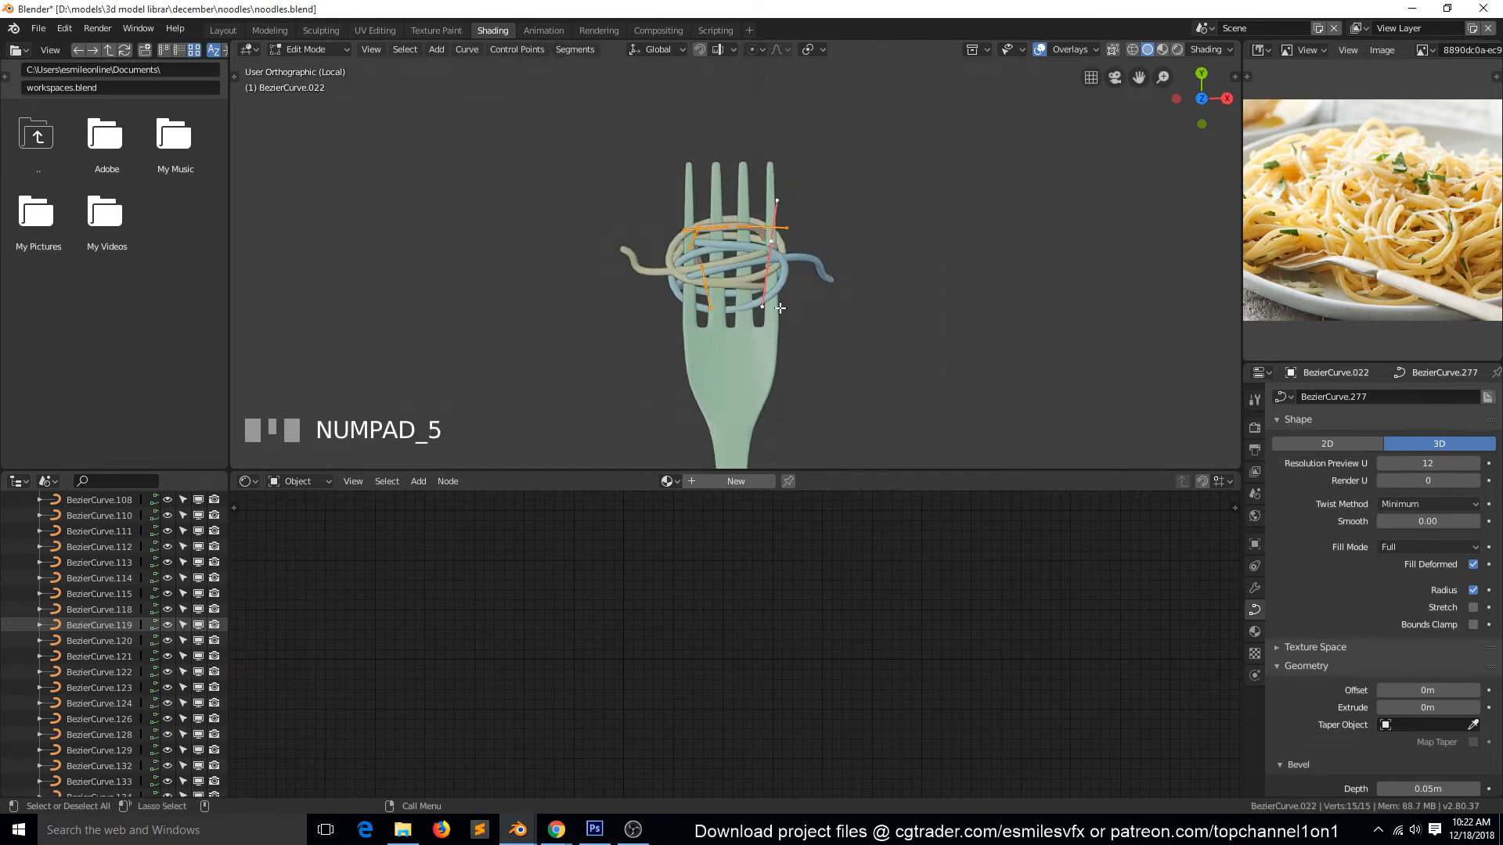
pyautogui.hotkey('shift', 'd')
pyautogui.click(771, 360)
pyautogui.press('s')
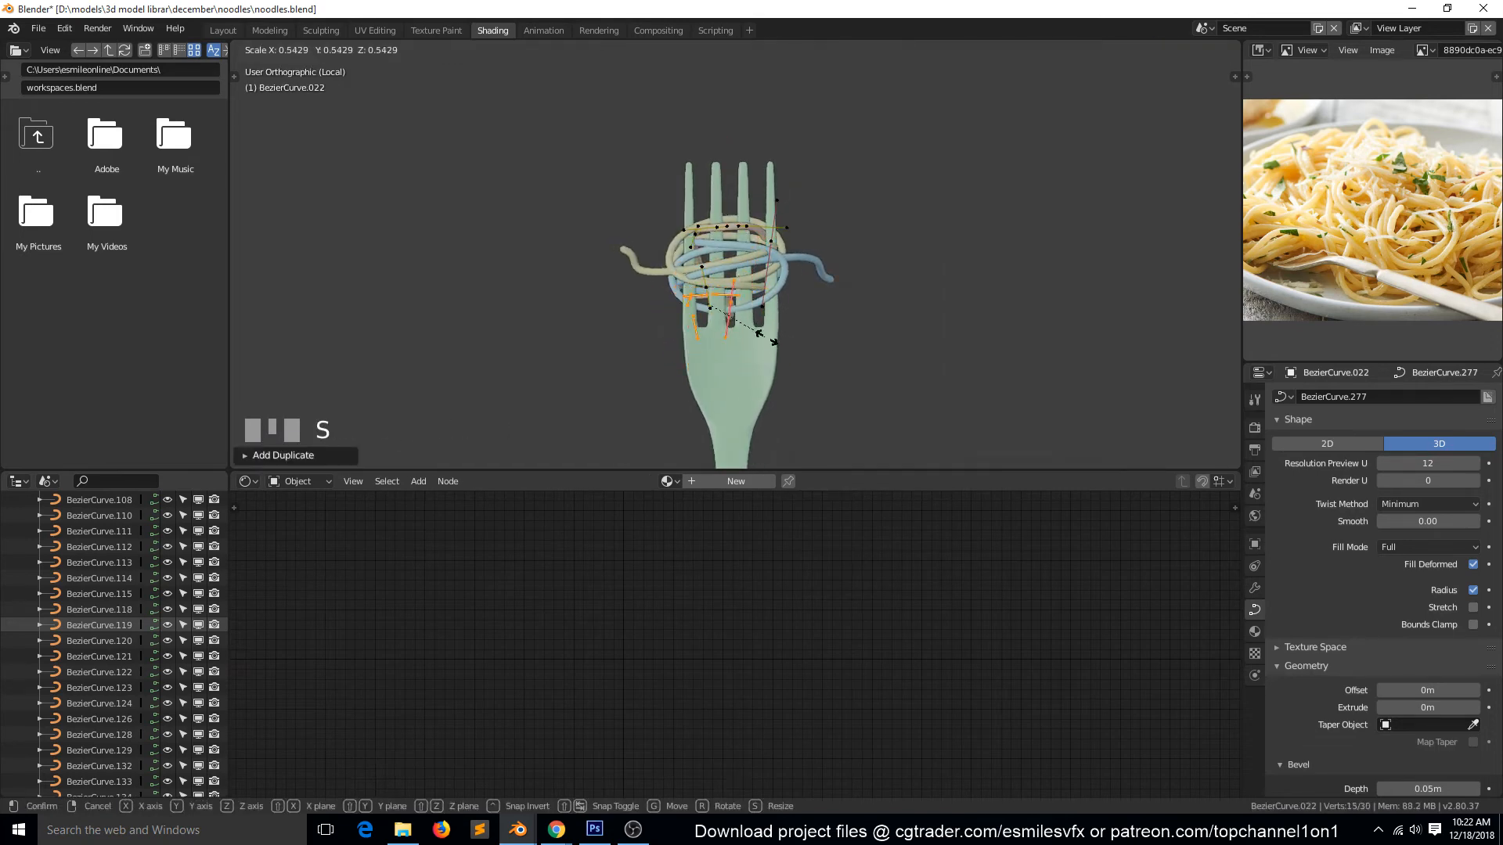
pyautogui.click(783, 338)
pyautogui.press('g')
pyautogui.click(798, 319)
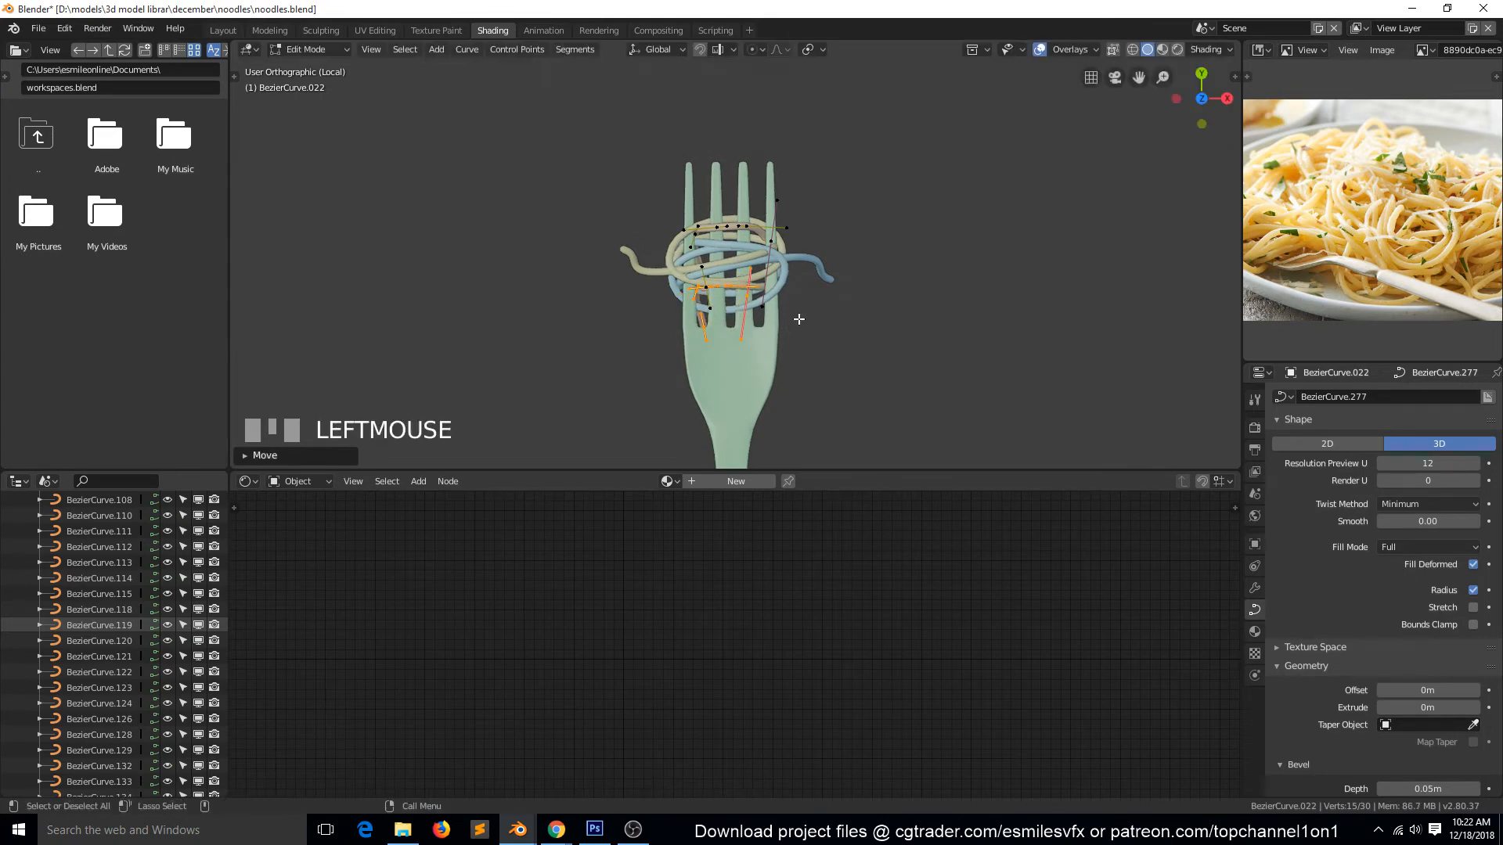
# - In right view, move the smaller strand copy so its top drapes over the tines within the bundle
pyautogui.press('KP_3')
pyautogui.press('g')
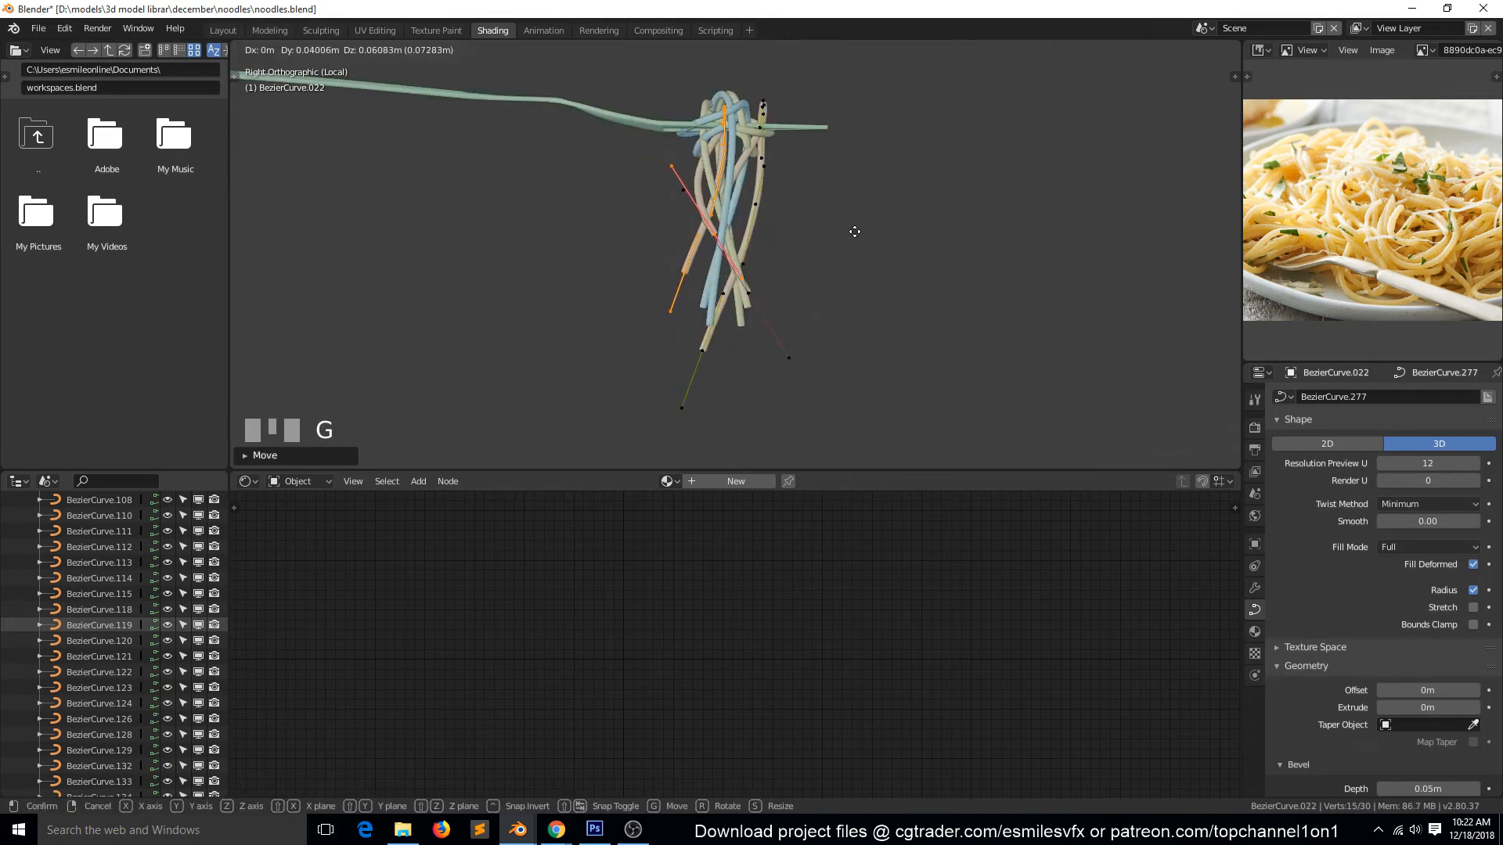
pyautogui.click(845, 242)
# - Duplicate the smaller strand, mirror the copy along the fork's length and fit it into the bundle
pyautogui.hotkey('shift', 'd')
pyautogui.click(876, 241)
pyautogui.hotkey('ctrl', 'm')
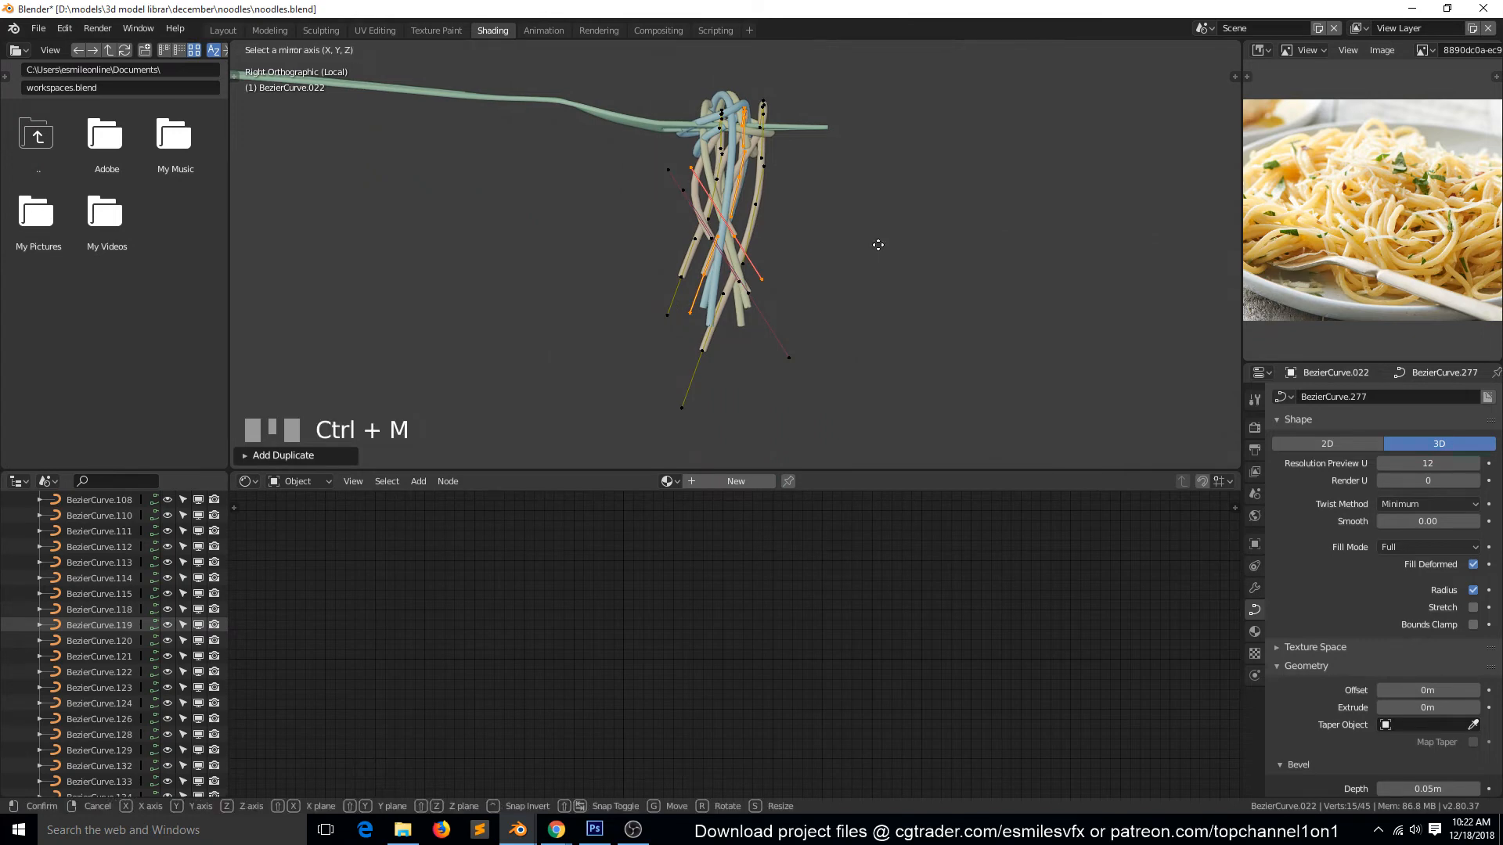
pyautogui.press('x')
pyautogui.click(878, 243)
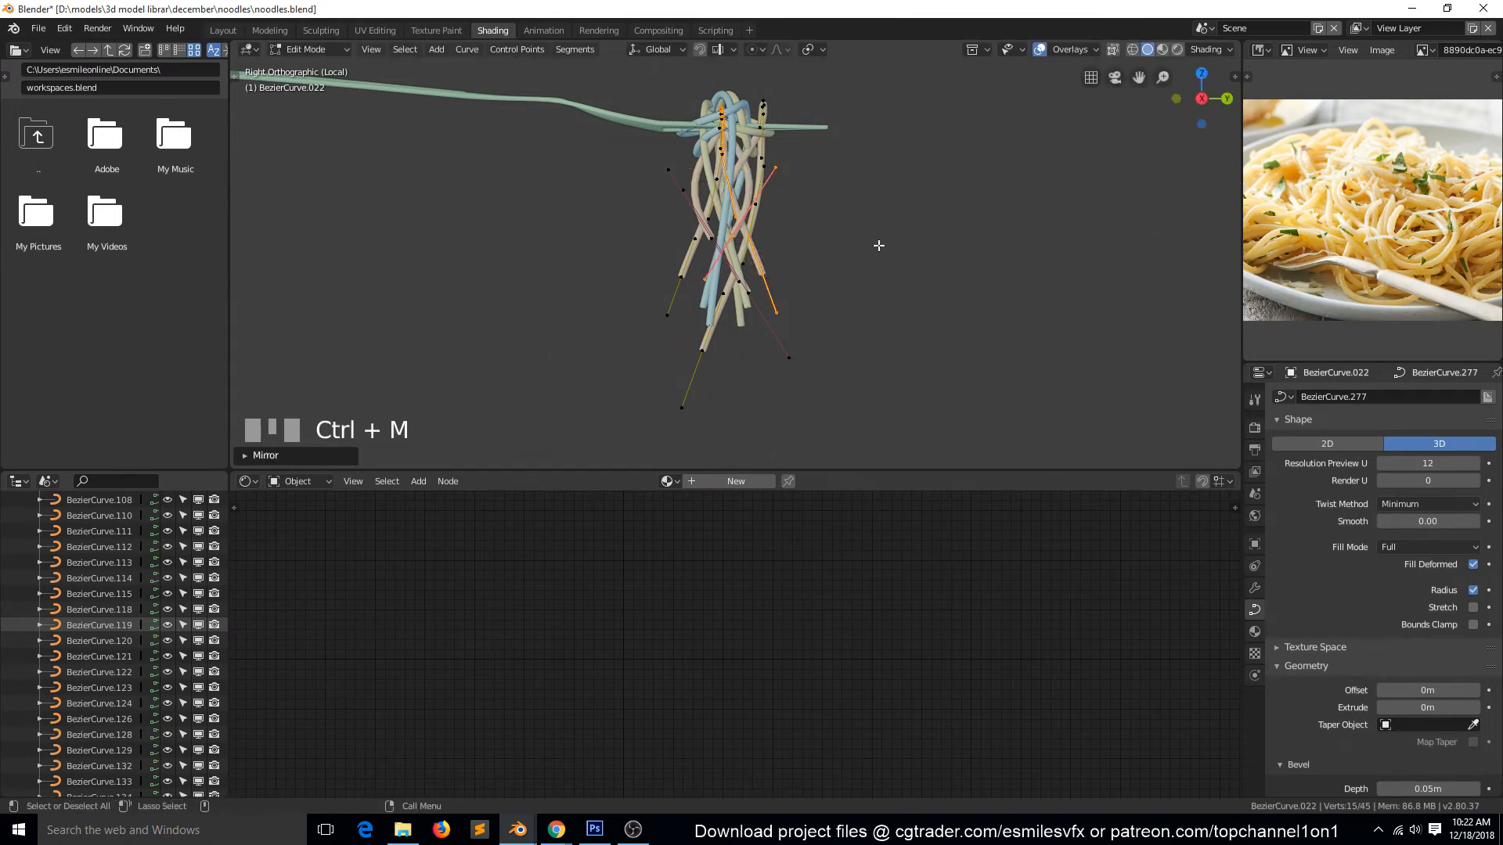
pyautogui.press('g')
pyautogui.click(884, 228)
# - Duplicate the mirrored strand in top view, rotate the copy and move it toward the tine tips
pyautogui.press('KP_7')
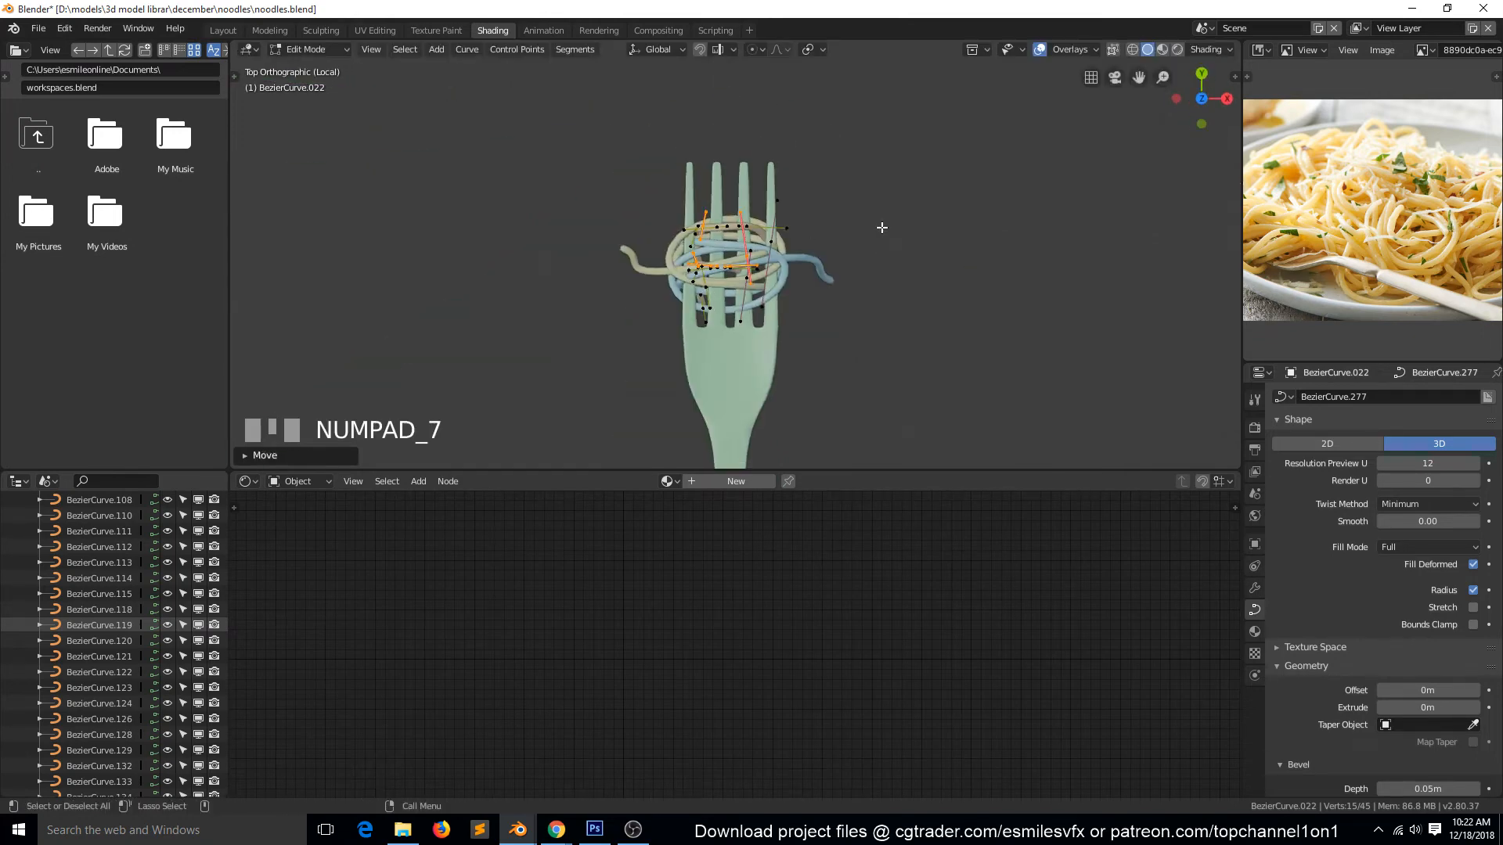
pyautogui.hotkey('shift', 'd')
pyautogui.rightClick(883, 225)
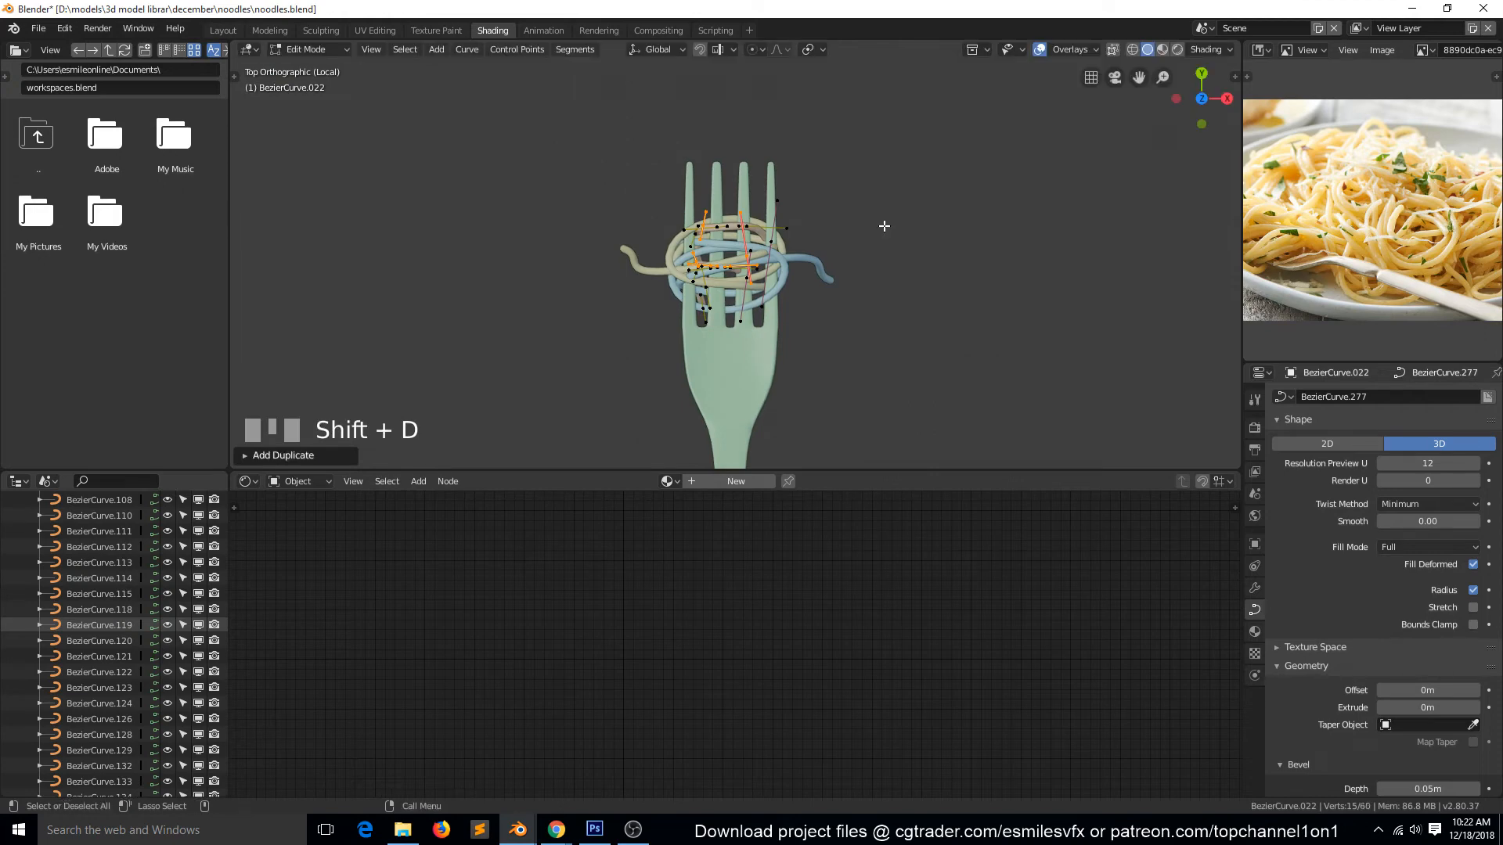
pyautogui.press('r')
pyautogui.click(799, 319)
pyautogui.press('g')
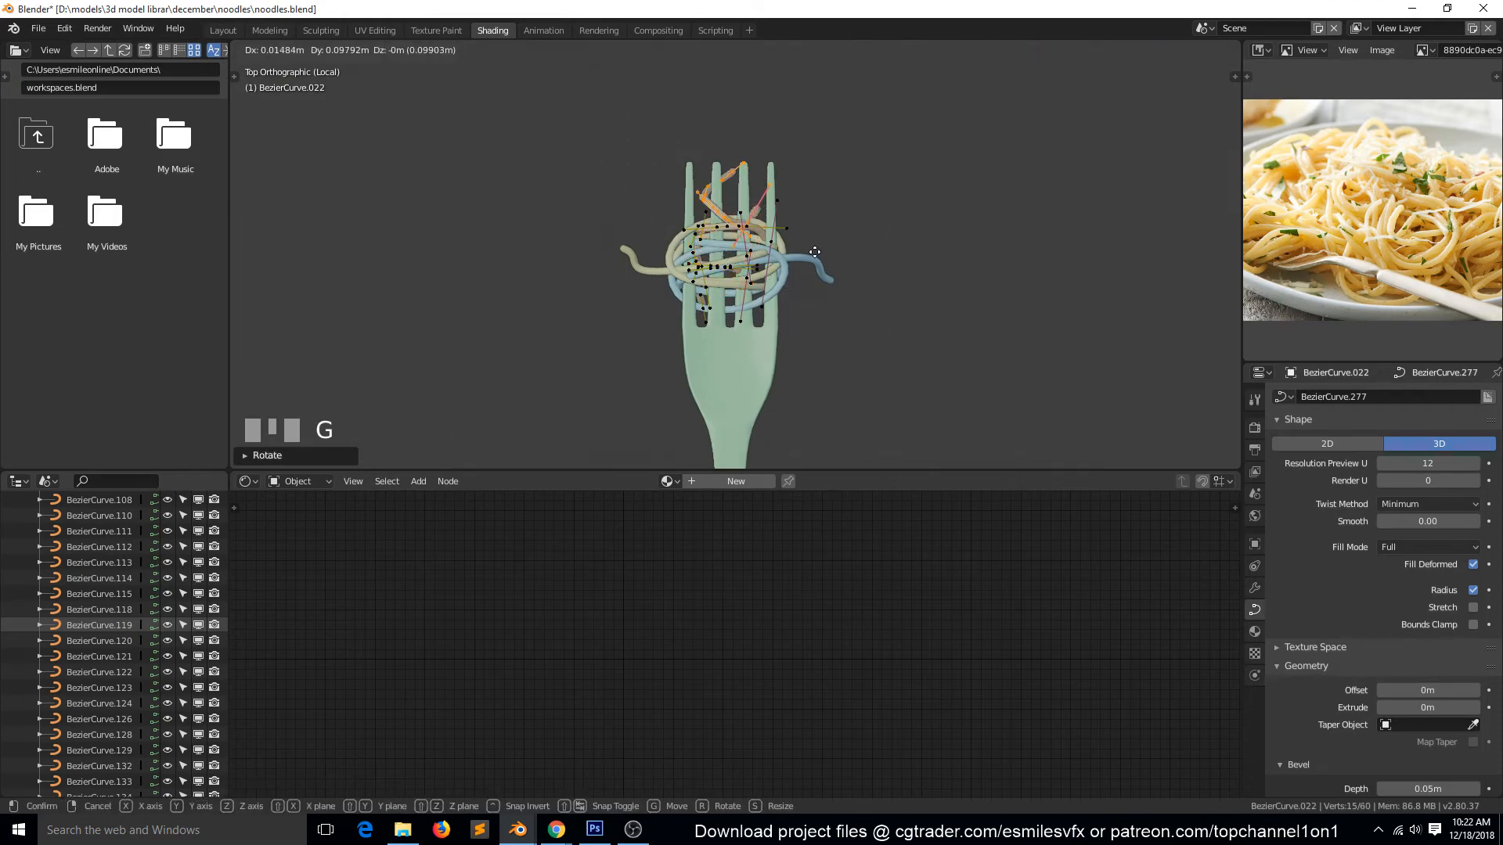
pyautogui.click(811, 267)
pyautogui.press('Tab')
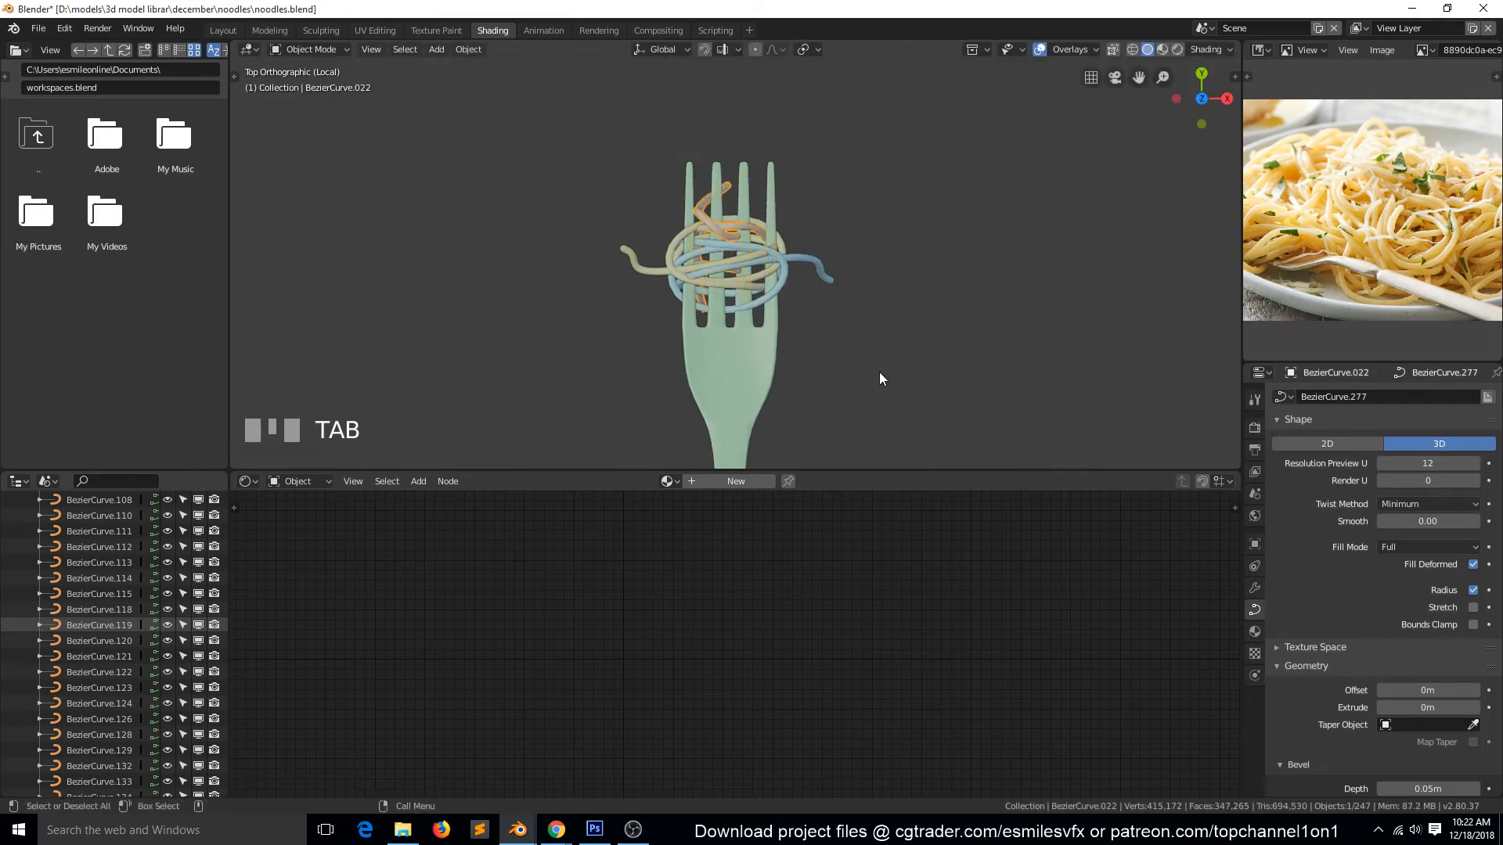
# - In right view, tilt the fork so its handle rises and shift it upward to fit the noodle bundle
pyautogui.hotkey('alt', 'a')
pyautogui.press('`')
pyautogui.moveTo(786, 341); pyautogui.dragTo(744, 266, button='middle')
pyautogui.scroll(-1, 744, 266)
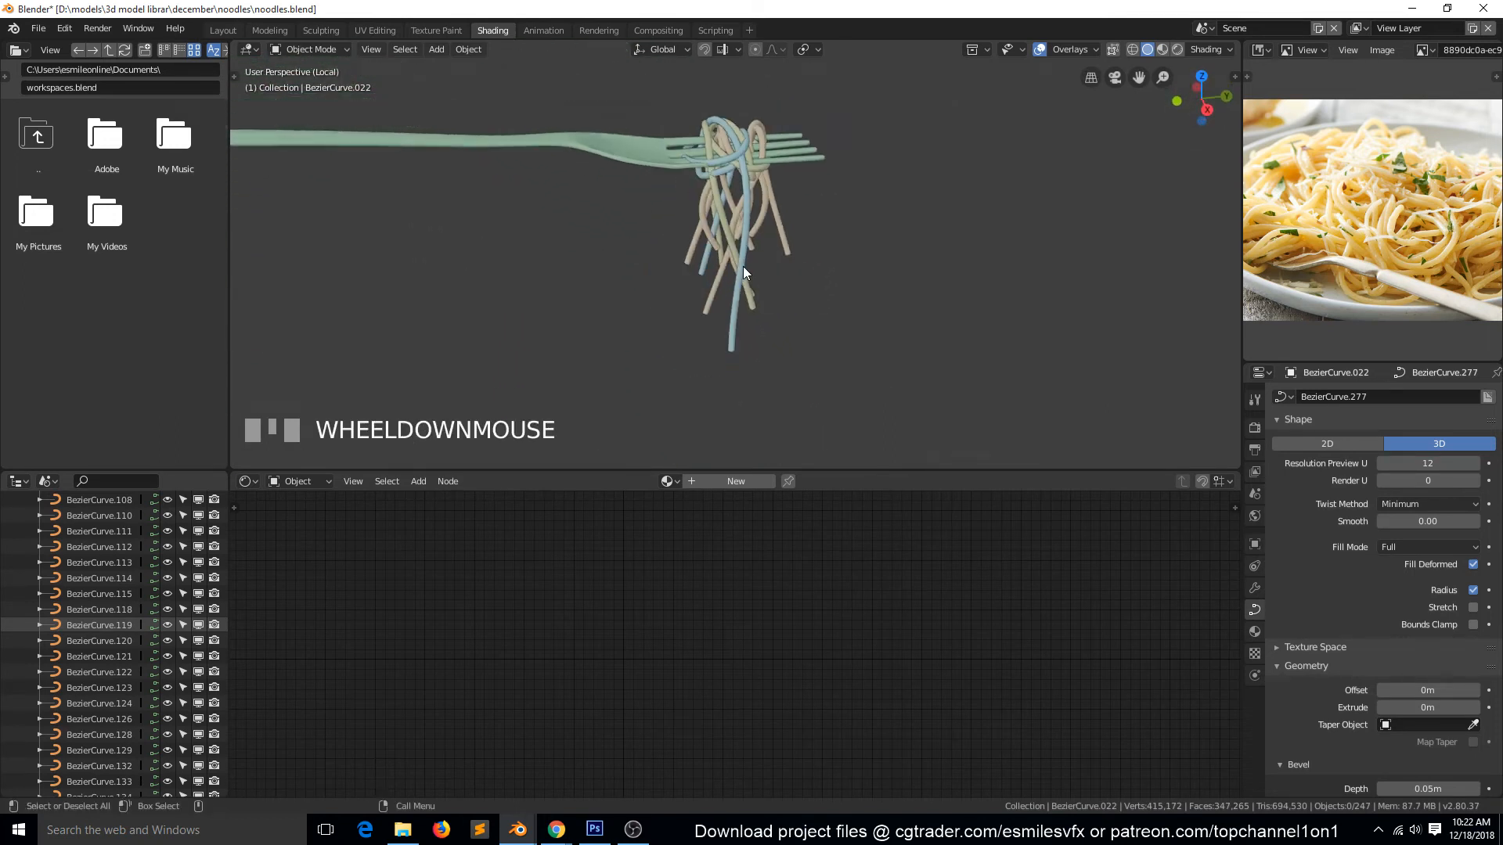
pyautogui.click(669, 145)
pyautogui.press('KP_3')
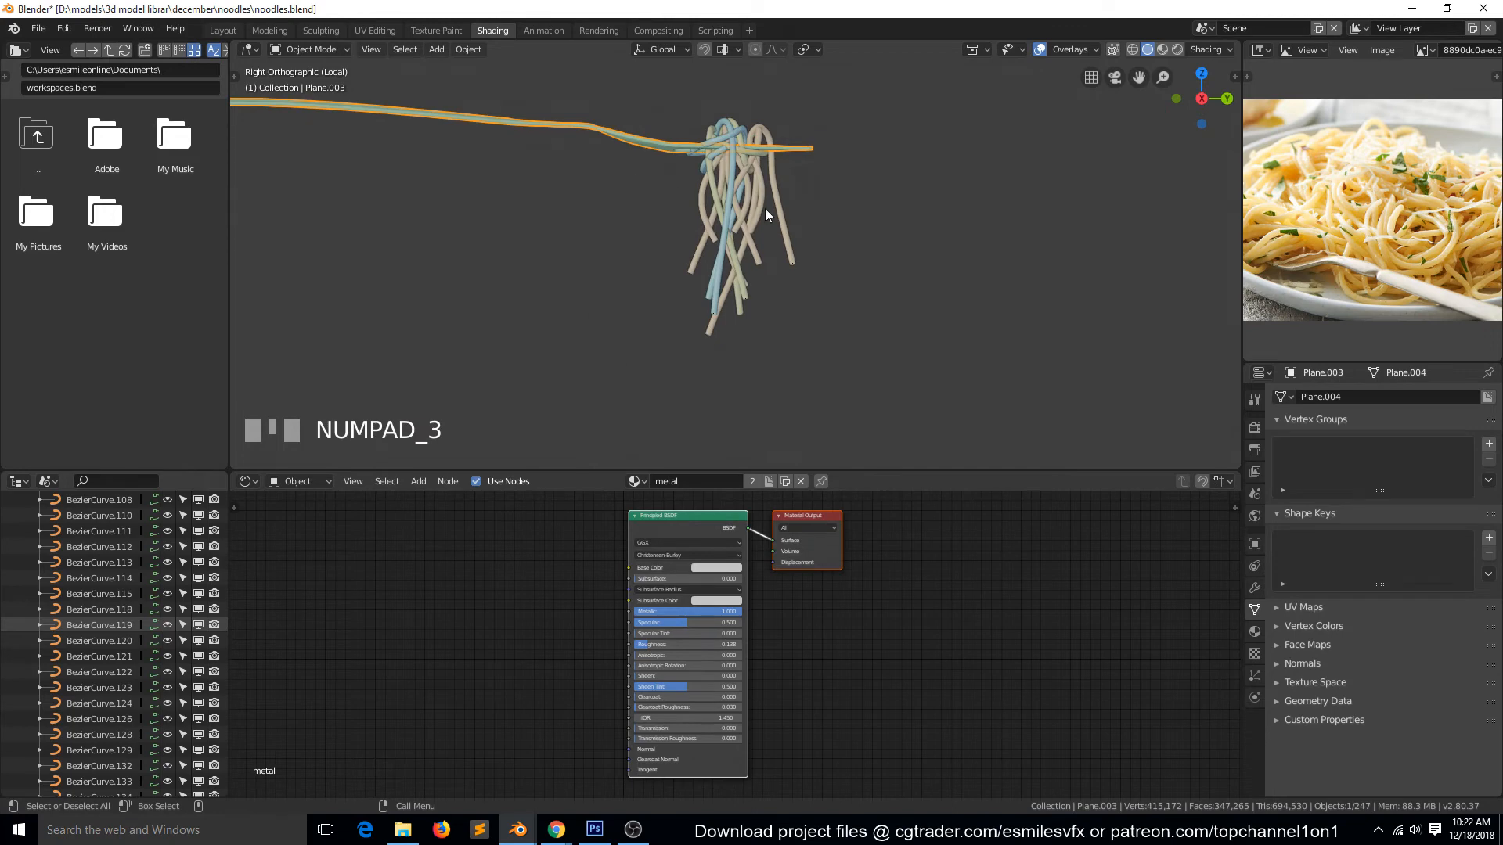
pyautogui.scroll(-2, 767, 216)
pyautogui.press('r')
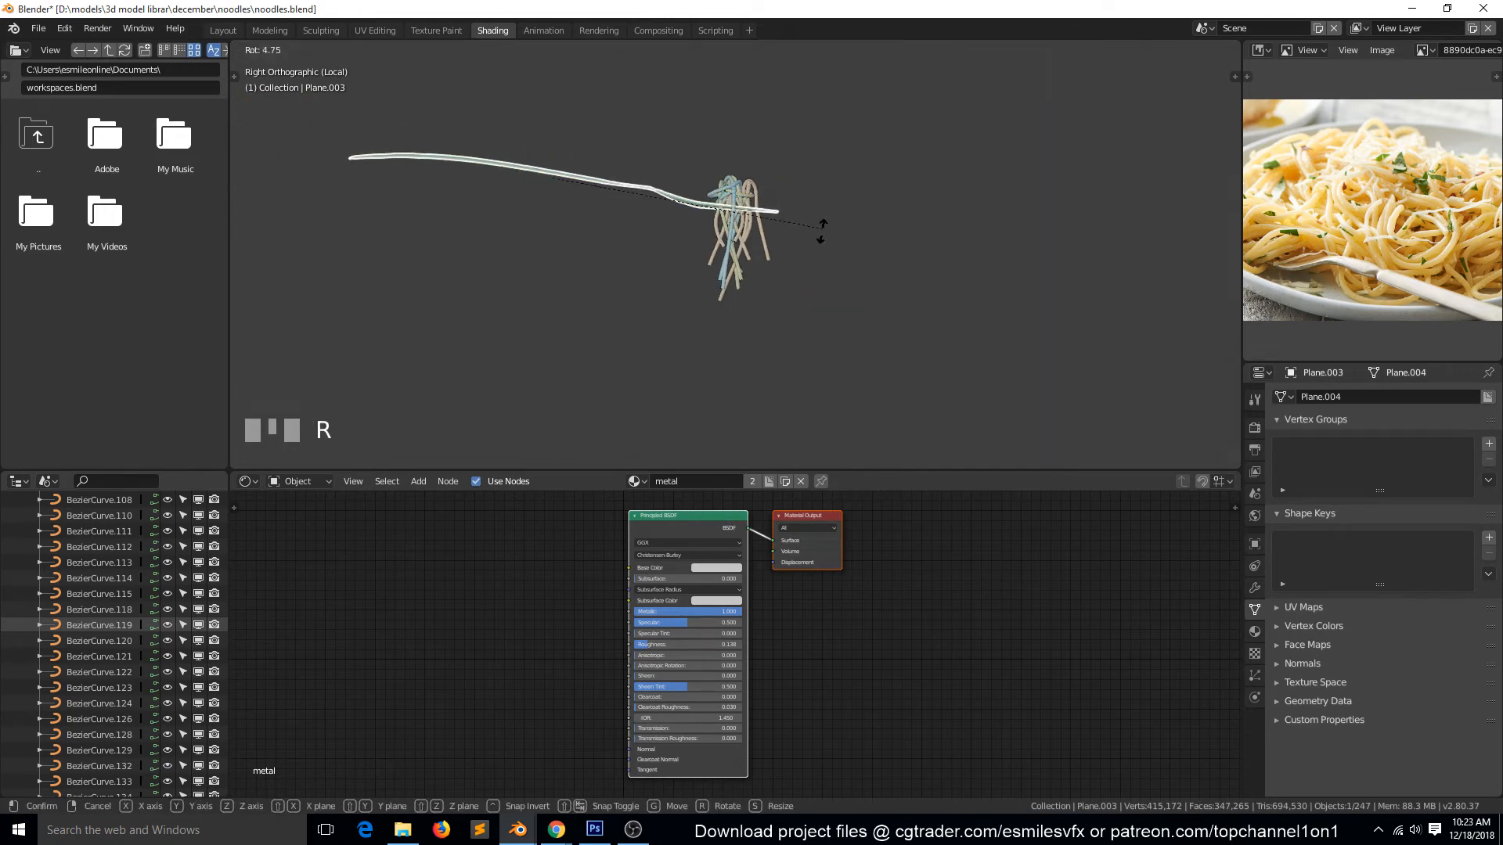
pyautogui.click(821, 244)
pyautogui.press('g')
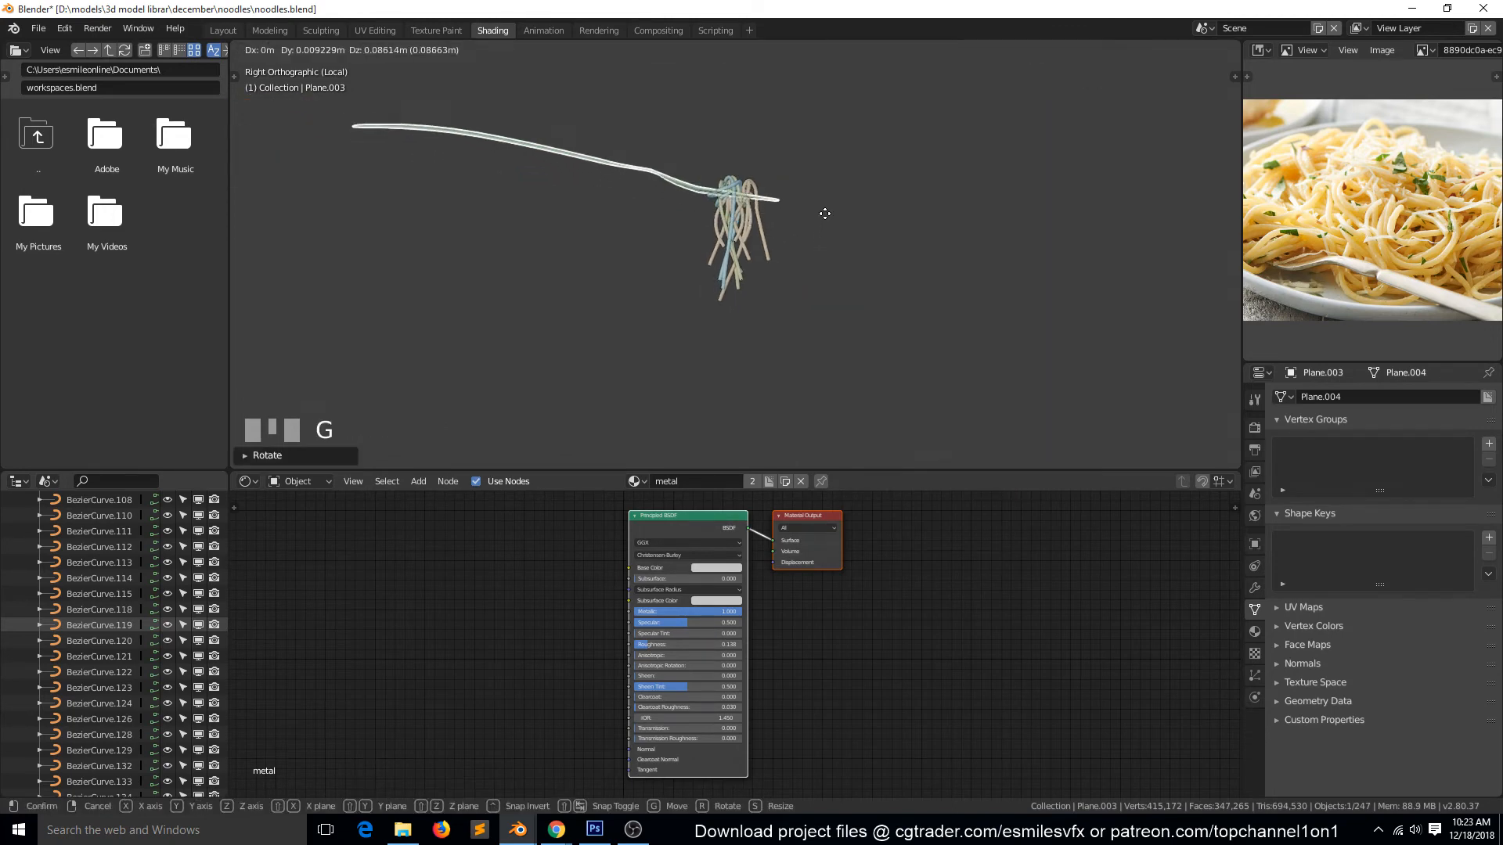
pyautogui.click(825, 214)
# - Leave local view with the fork and its noodles, show the full scene through the camera and save noodles.blend
pyautogui.press('a')
pyautogui.press('`')
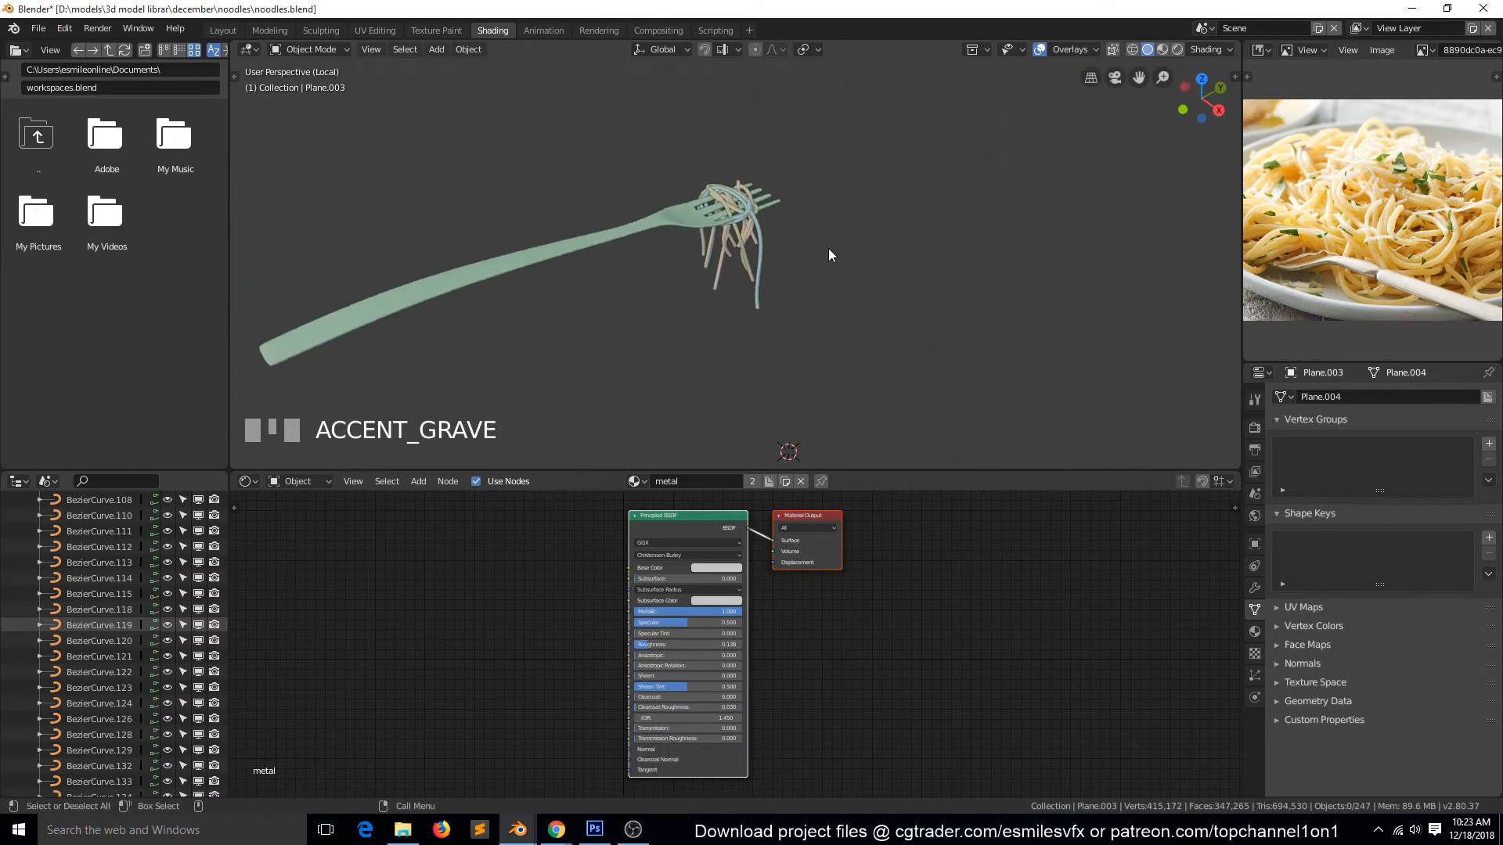
pyautogui.press('KP_Divide')
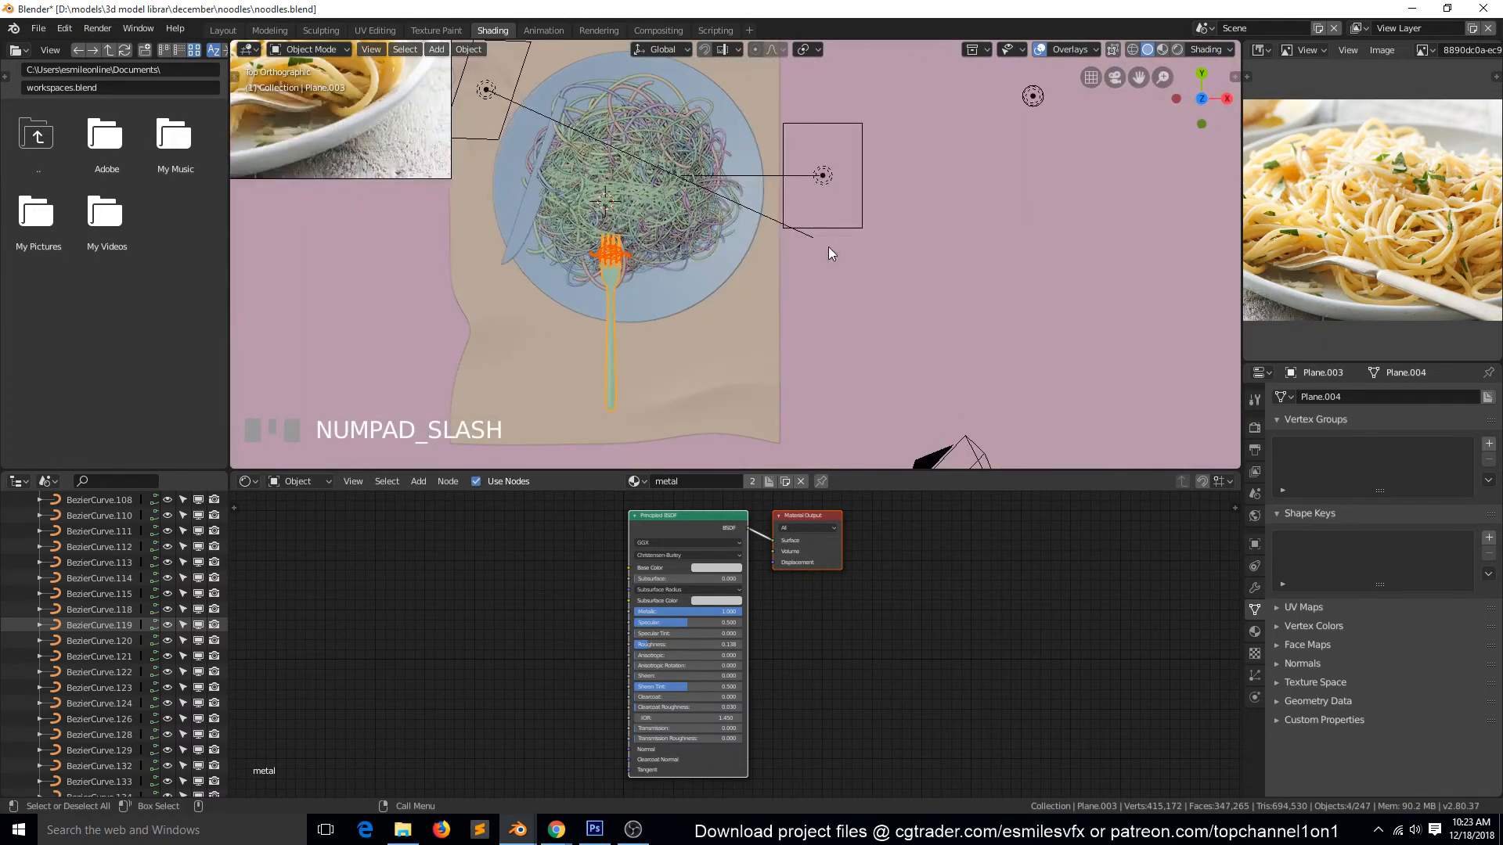
pyautogui.press('KP_0')
pyautogui.hotkey('alt', 'a')
pyautogui.scroll(4, 828, 246)
pyautogui.scroll(-3, 839, 269)
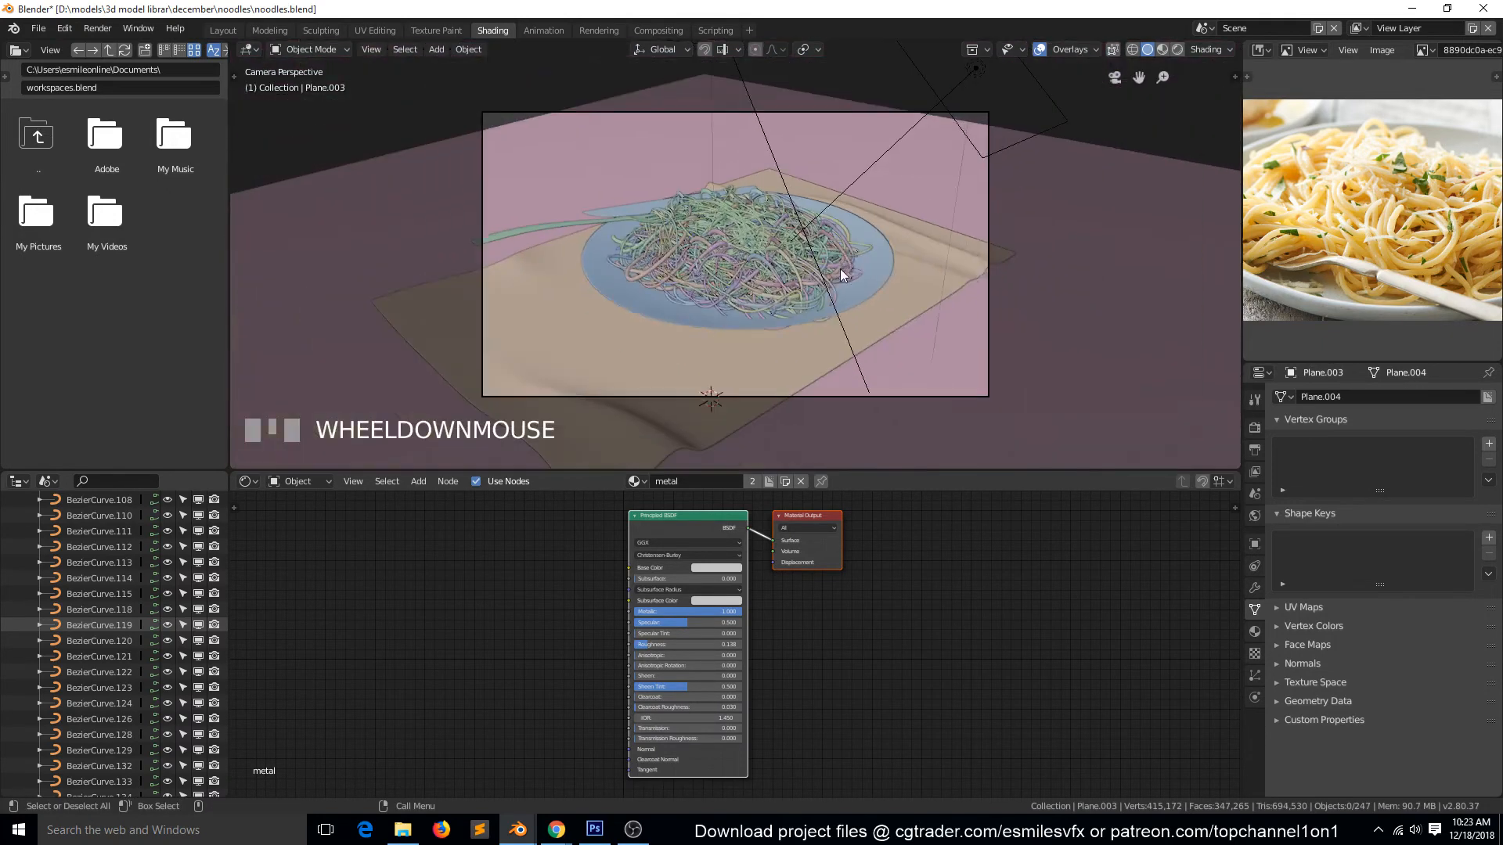
pyautogui.scroll(2, 839, 269)
pyautogui.hotkey('ctrl', 's')
pyautogui.scroll(-2, 857, 267)
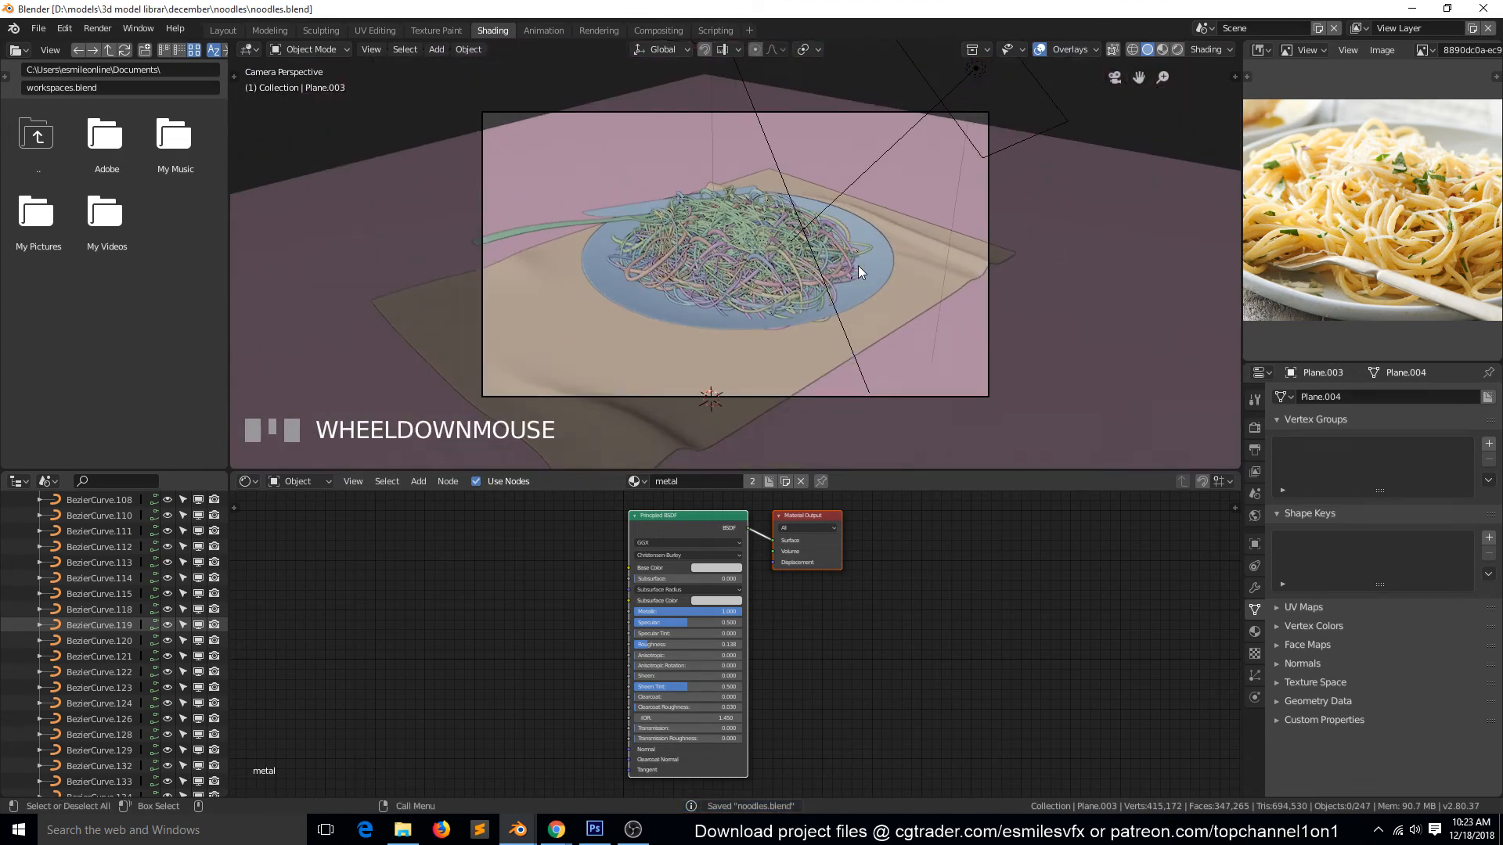
# - Select the camera and move it about 0.17 m to reframe the noodle plate, and save noodles.blend
pyautogui.click(895, 115)
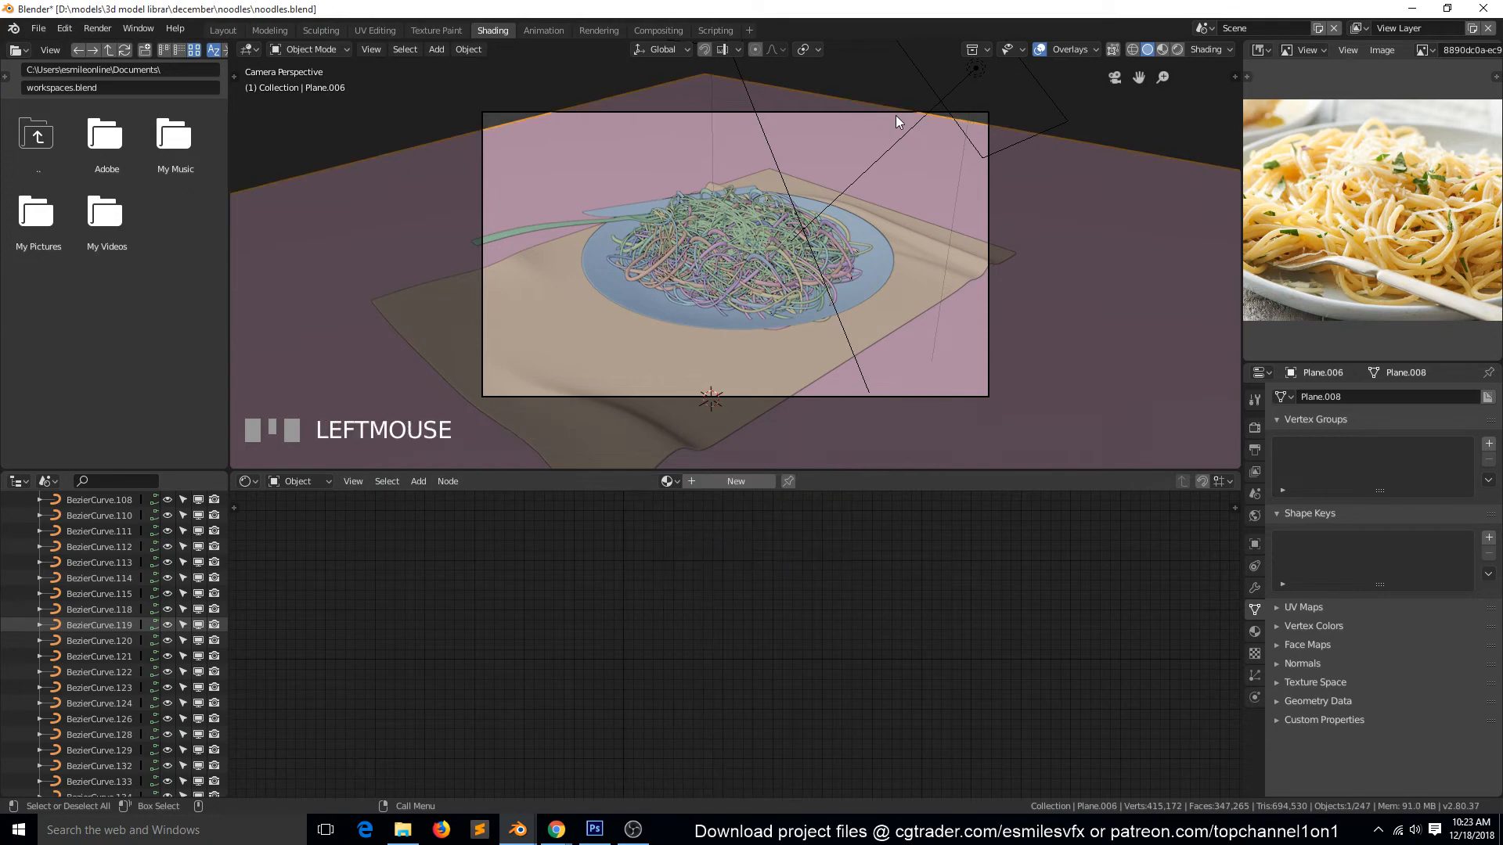
pyautogui.press('g')
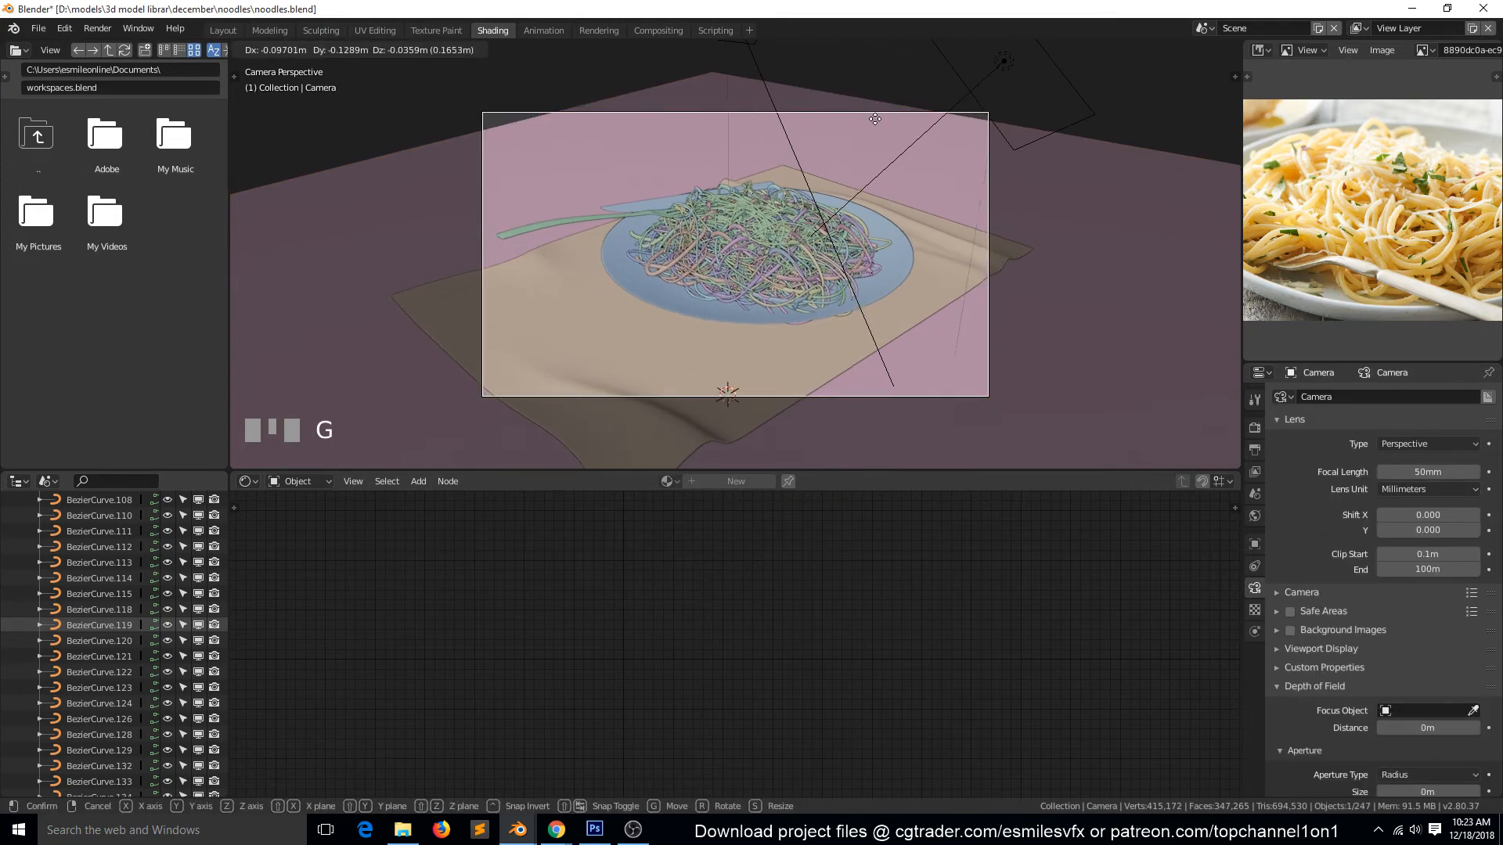
pyautogui.click(918, 184)
pyautogui.hotkey('alt', 'a')
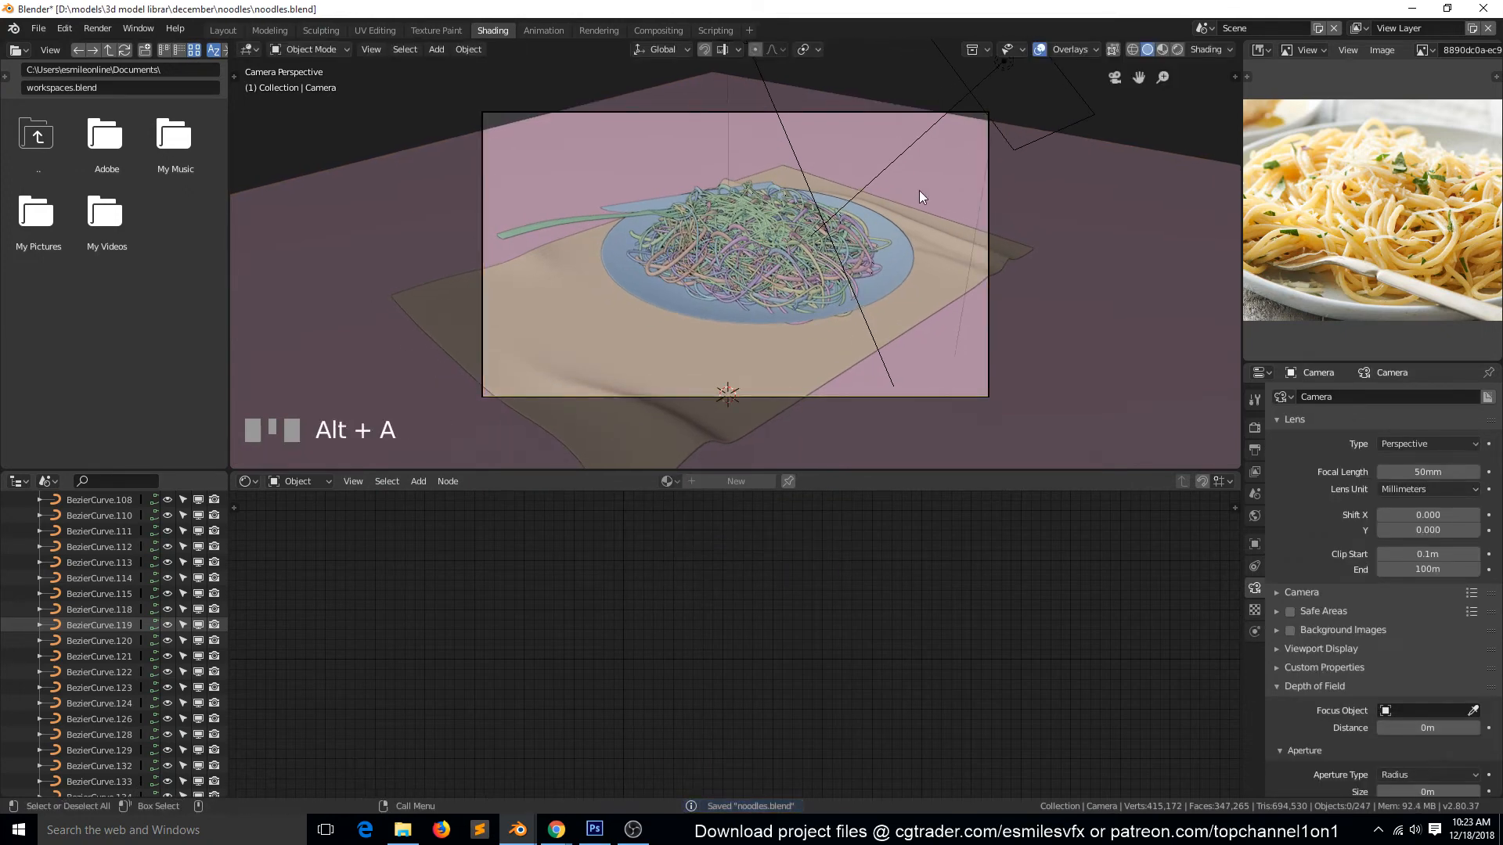
pyautogui.press('a')
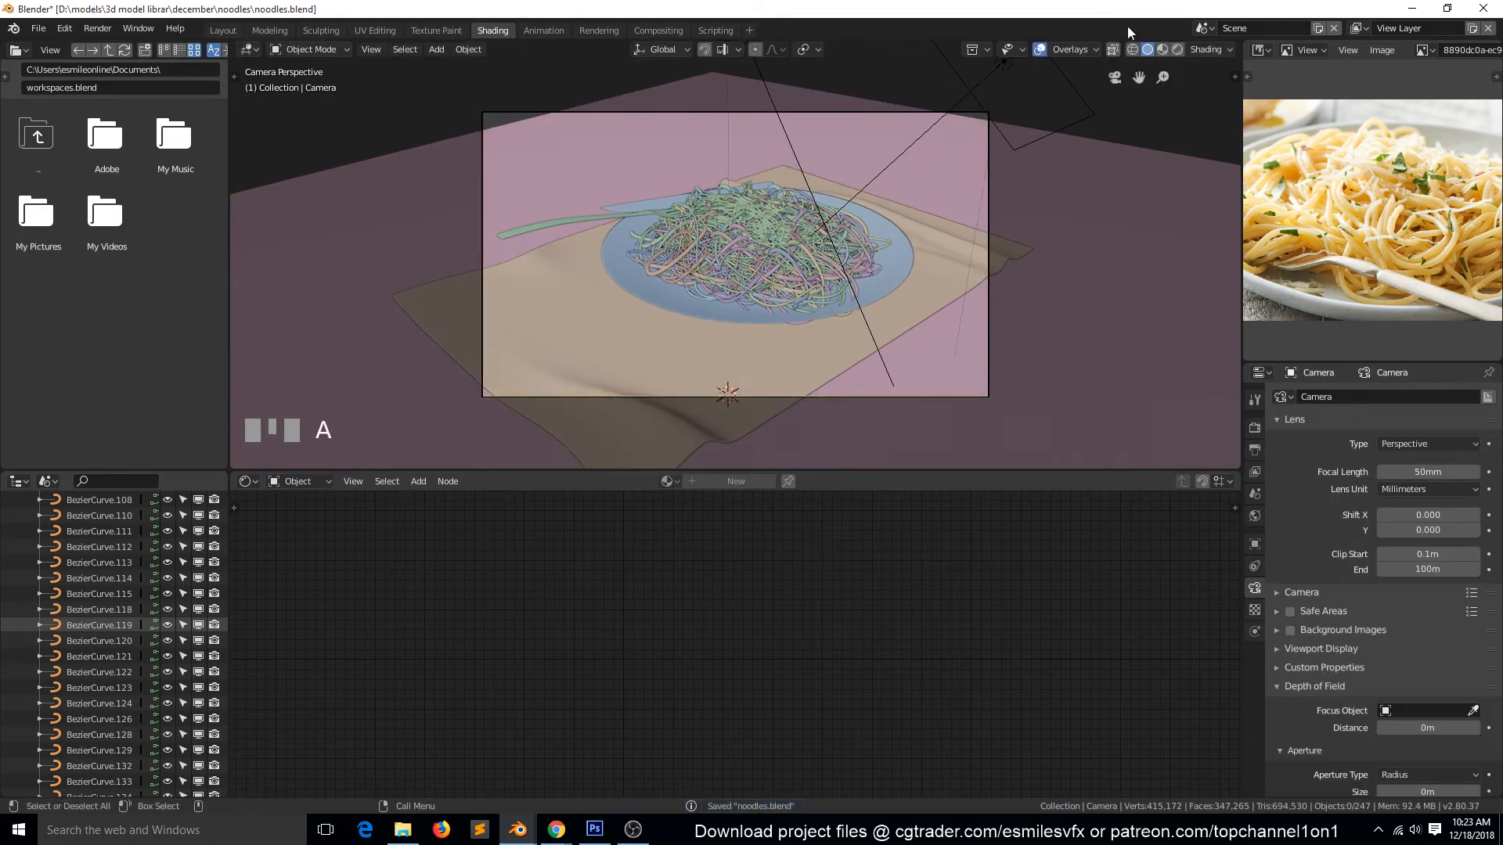
# - Briefly preview the scene in rendered shading, switch the viewport to material preview and frame the white noodles on the fork
pyautogui.click(1176, 49)
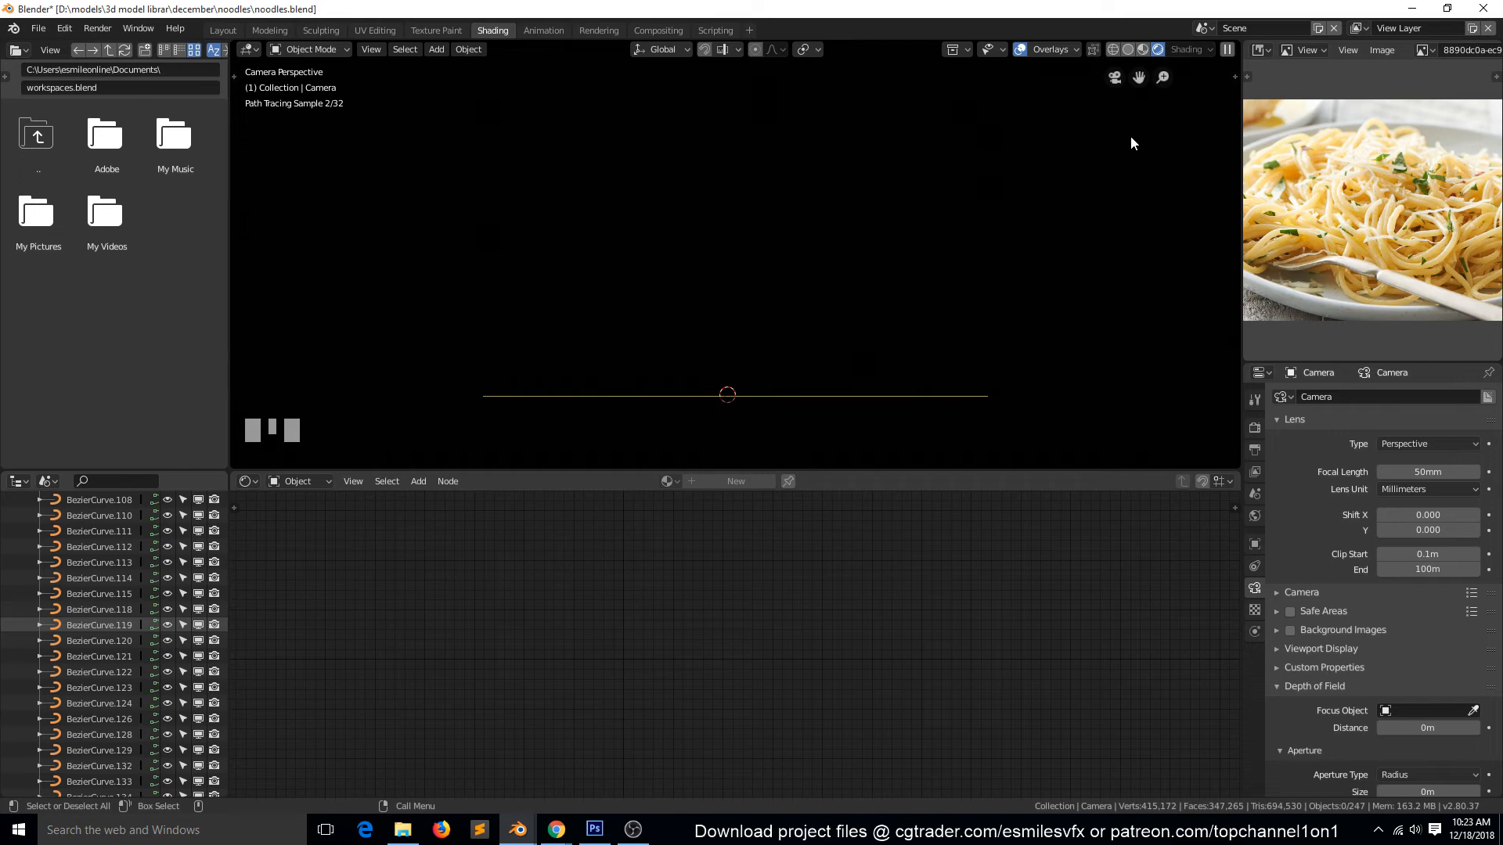
pyautogui.click(1133, 51)
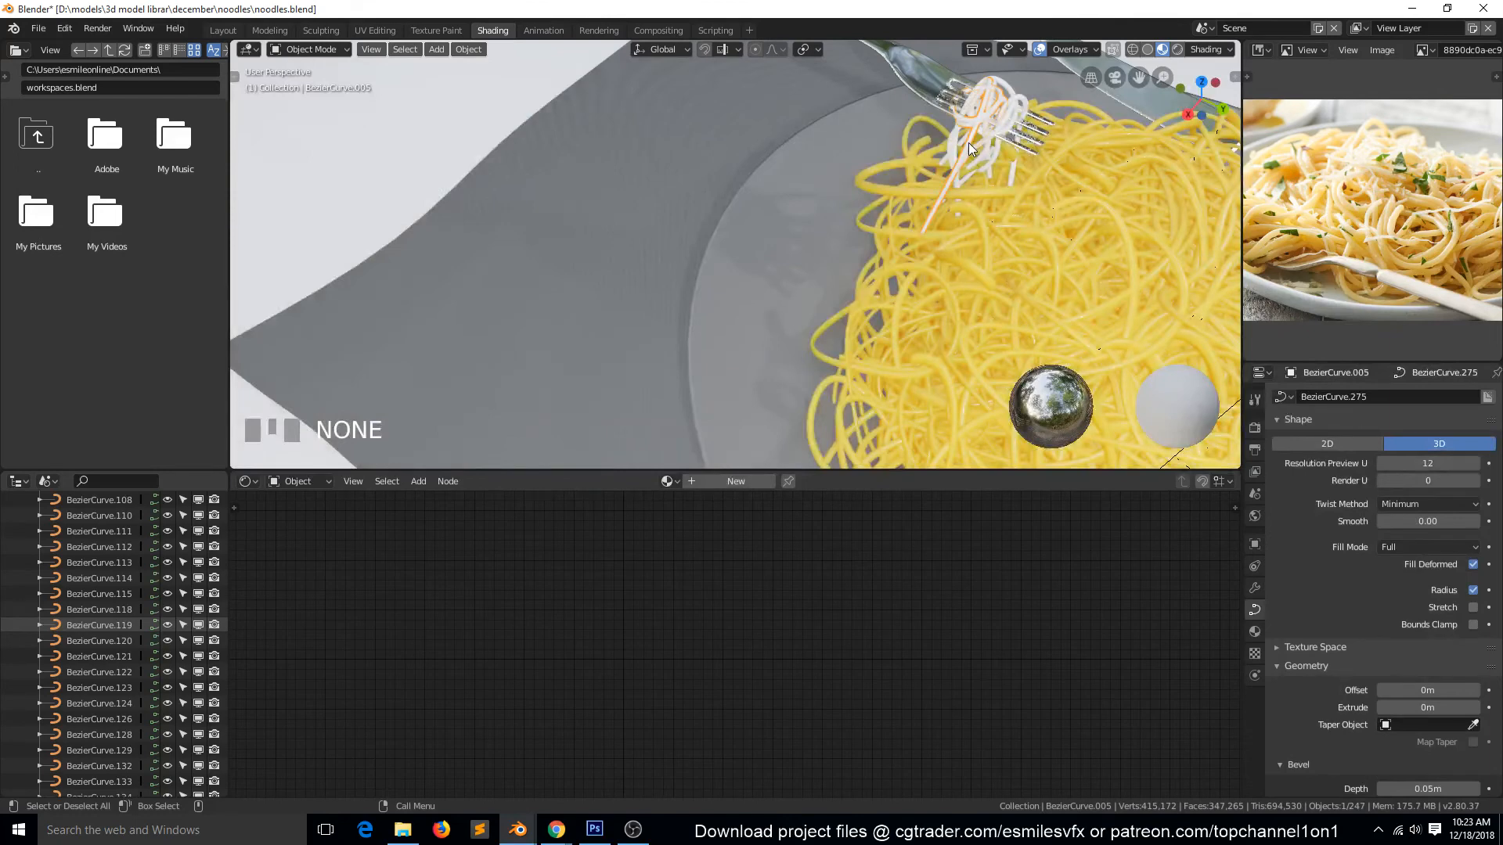
pyautogui.keyDown('shift'); pyautogui.click(969, 143); pyautogui.keyUp('shift')
pyautogui.press('KP_Decimal')
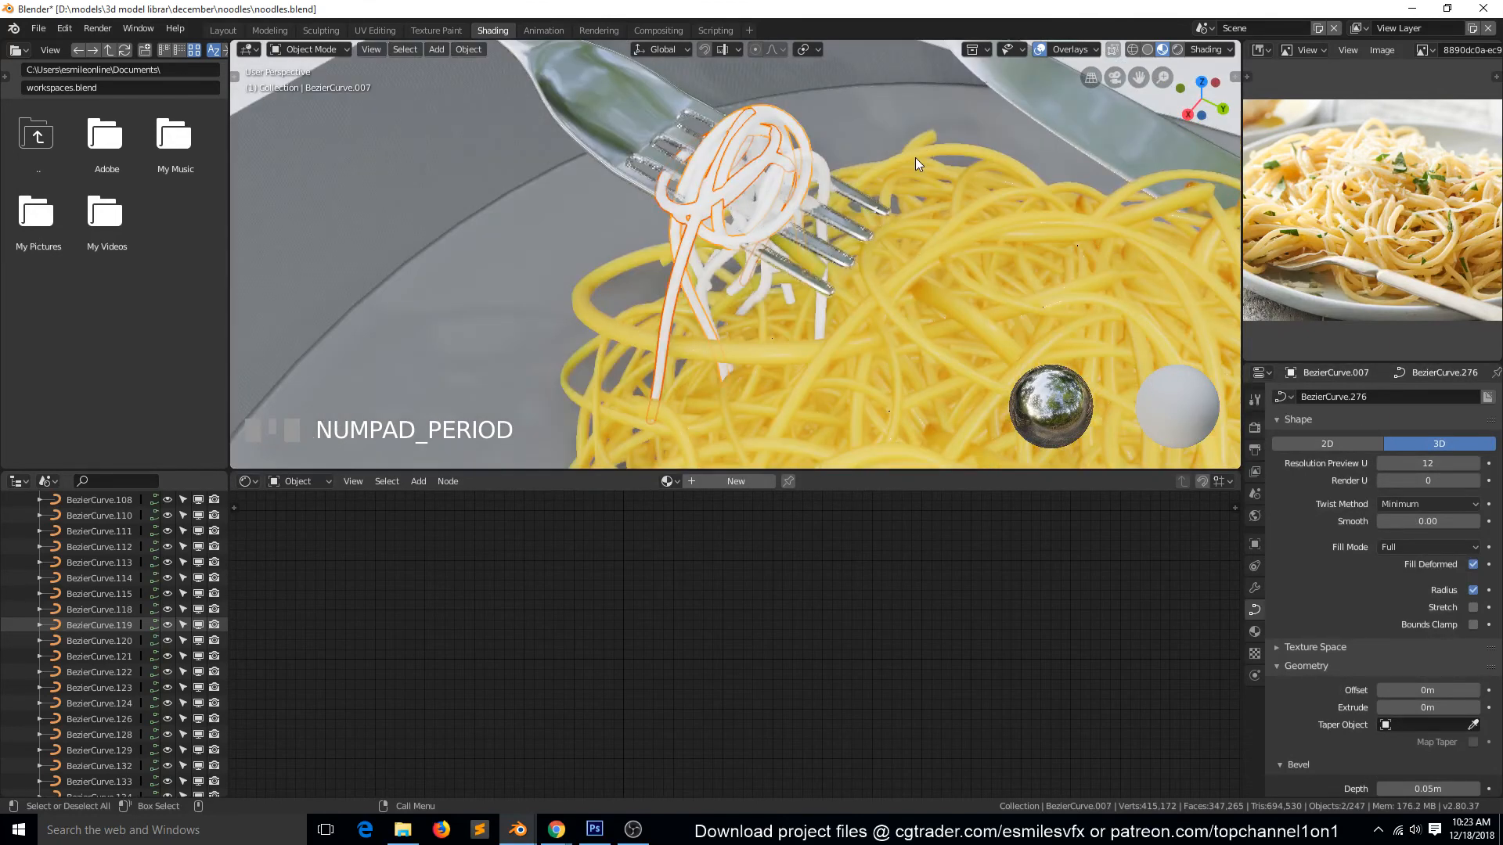
pyautogui.scroll(3, 914, 158)
pyautogui.scroll(-2, 806, 158)
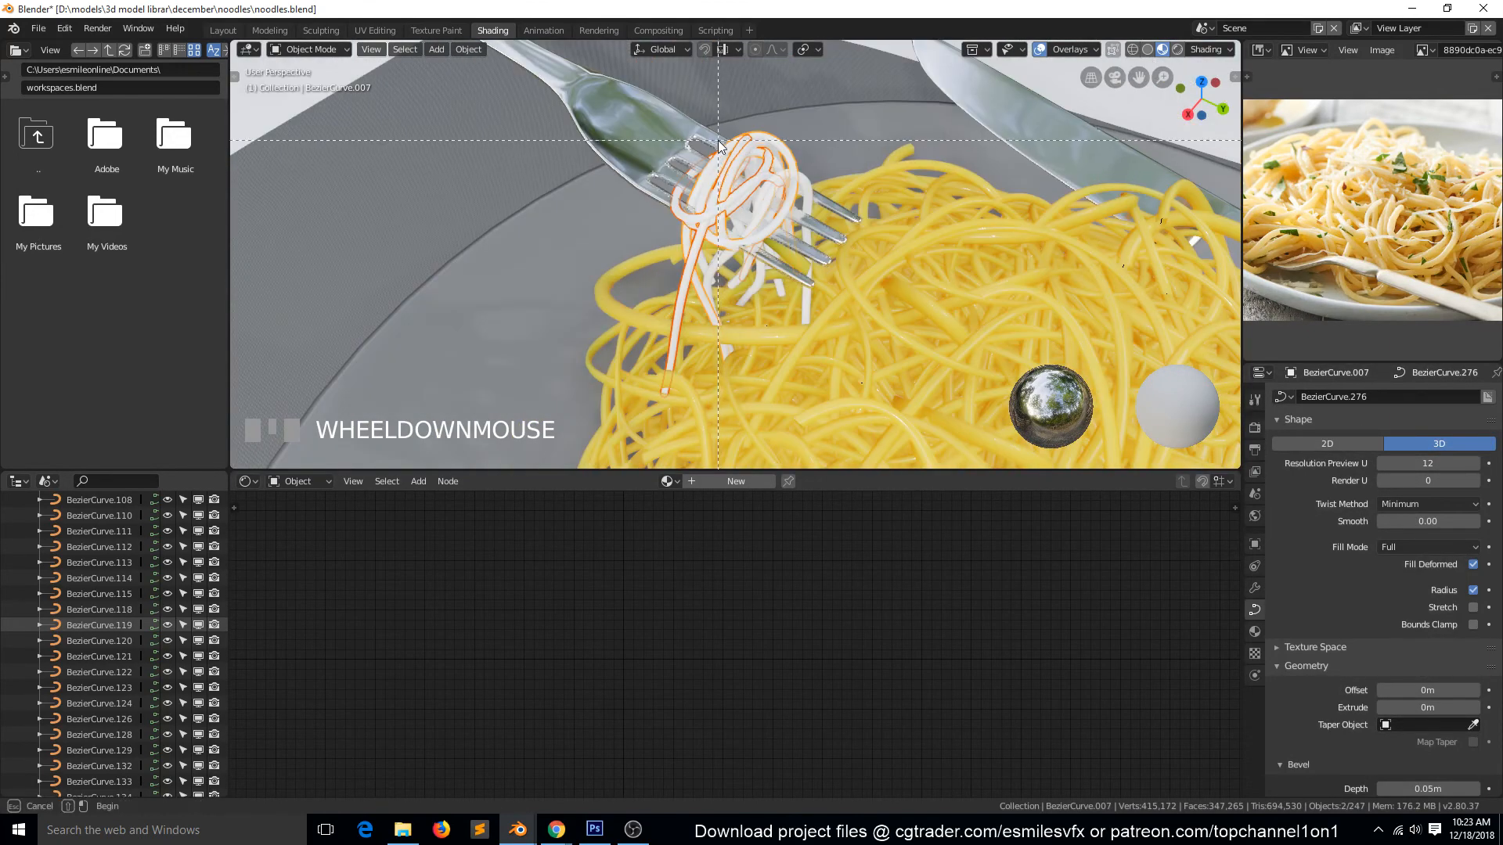
pyautogui.press('b')
pyautogui.moveTo(727, 175); pyautogui.dragTo(848, 137)
pyautogui.keyDown('shift'); pyautogui.click(849, 136); pyautogui.keyUp('shift')
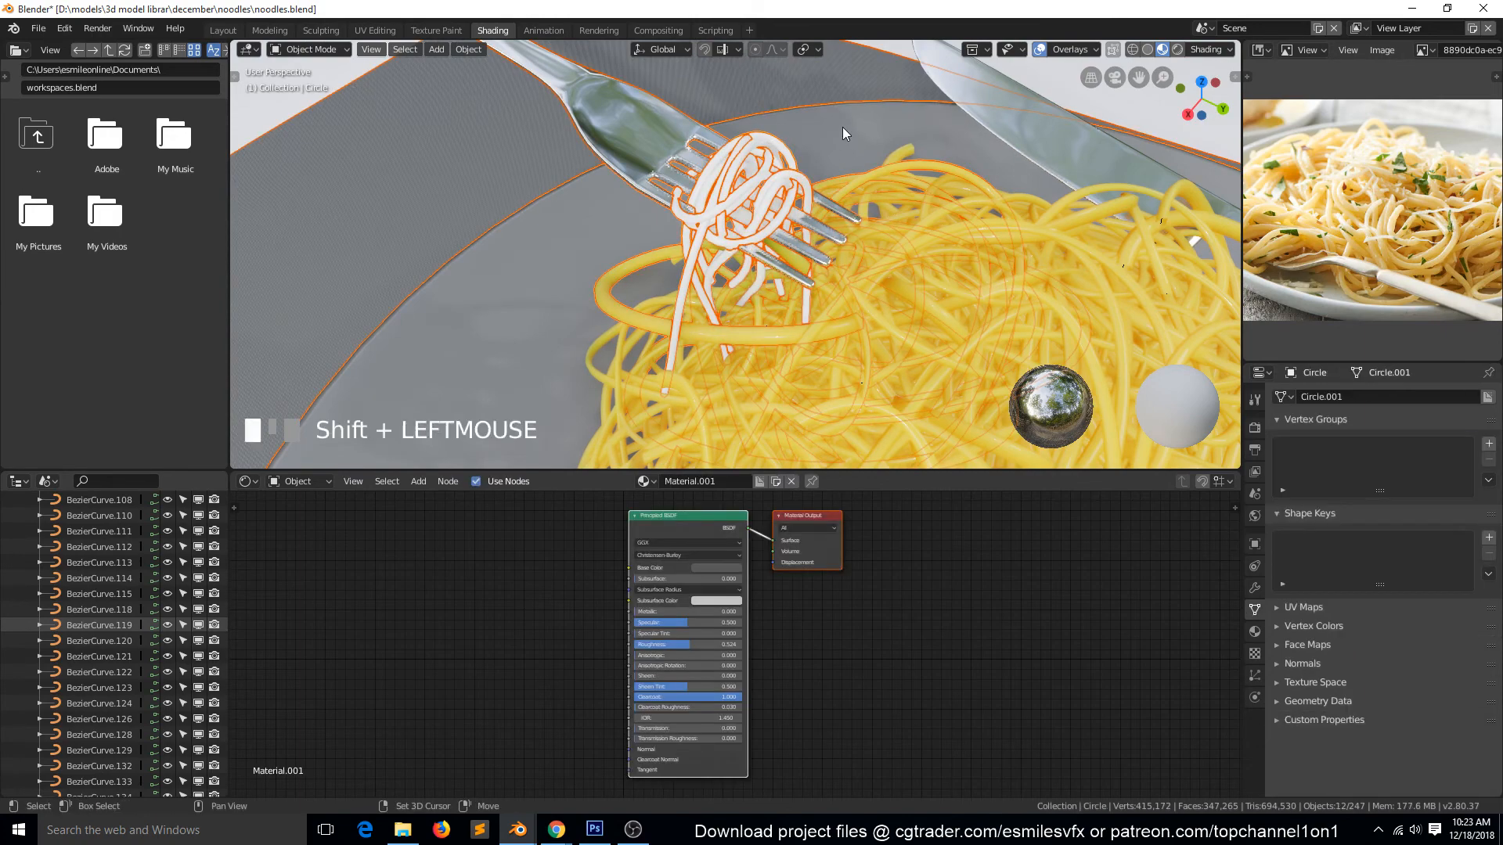
pyautogui.keyDown('shift'); pyautogui.click(842, 126); pyautogui.keyUp('shift')
pyautogui.keyDown('shift'); pyautogui.click(806, 83); pyautogui.keyUp('shift')
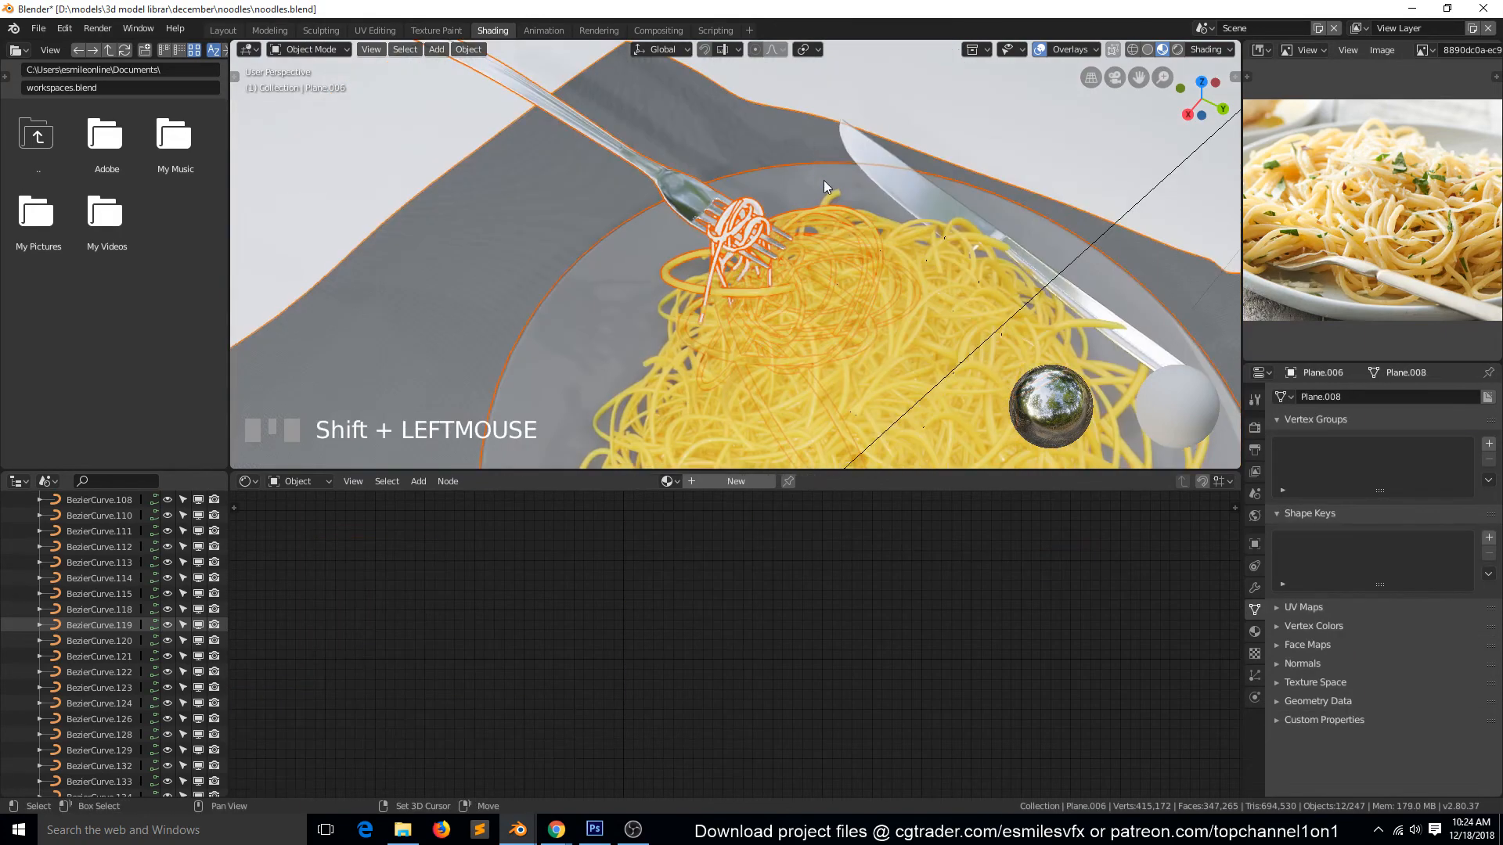
pyautogui.keyDown('shift'); pyautogui.click(861, 147); pyautogui.keyUp('shift')
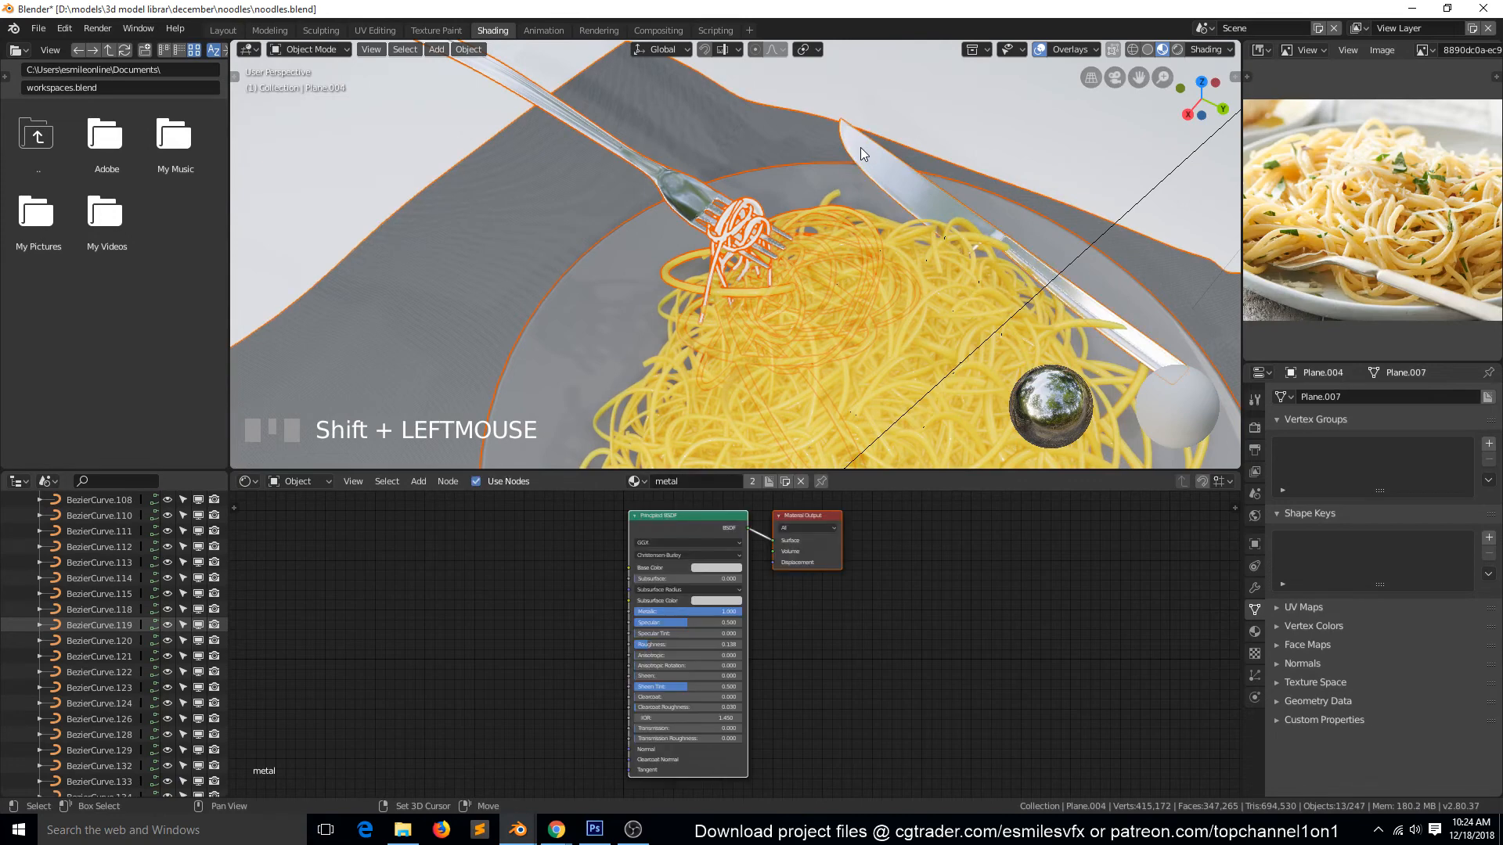
# - Select every curve by type with a yellow noodle active, link its Material.002 to all of them and save noodles.blend
pyautogui.scroll(4, 750, 269)
pyautogui.click(752, 243)
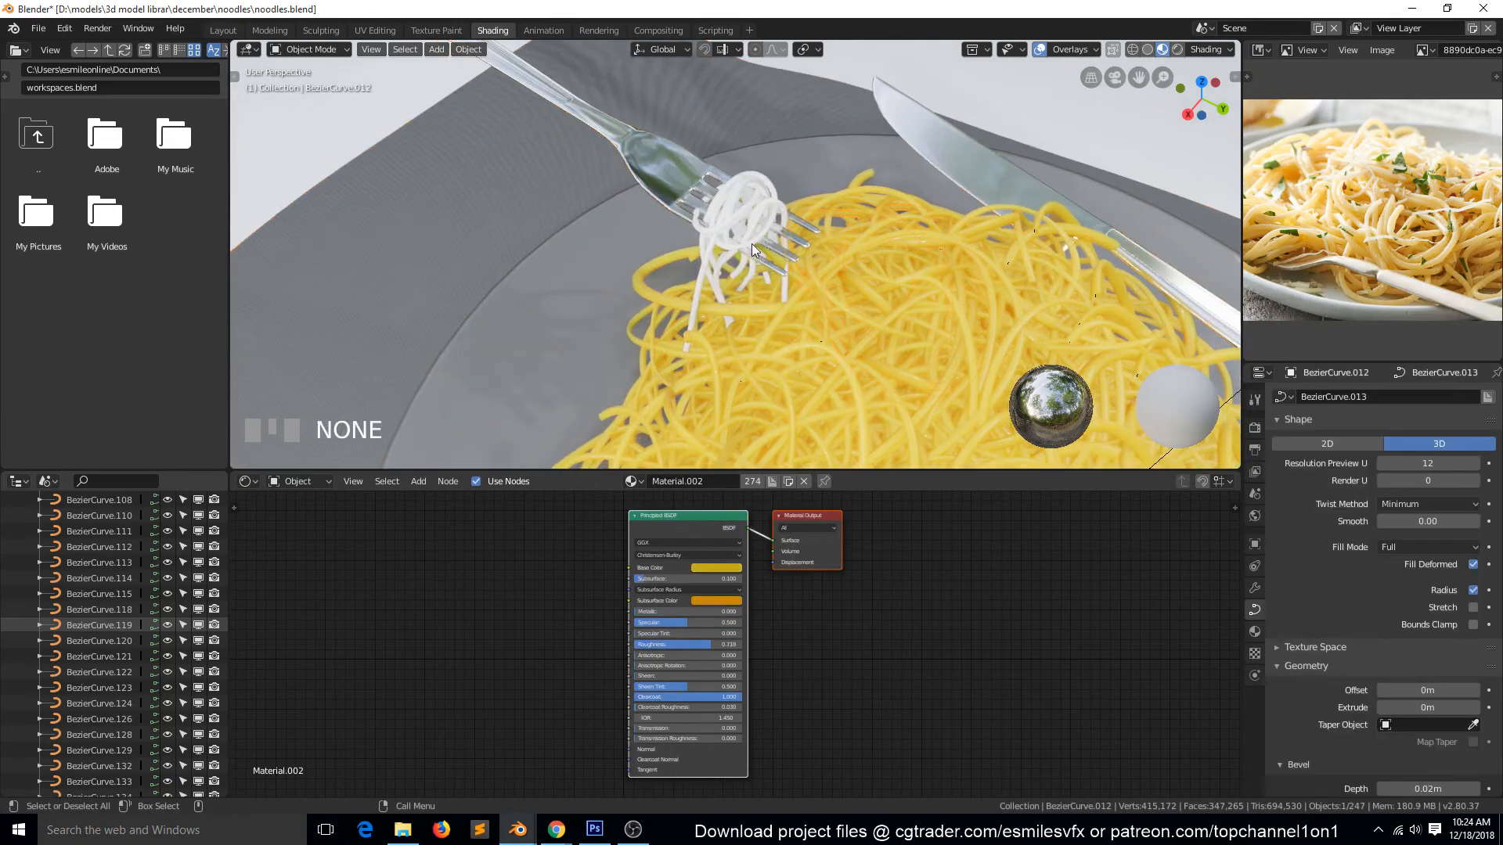
pyautogui.click(768, 309)
pyautogui.hotkey('shift', 'g')
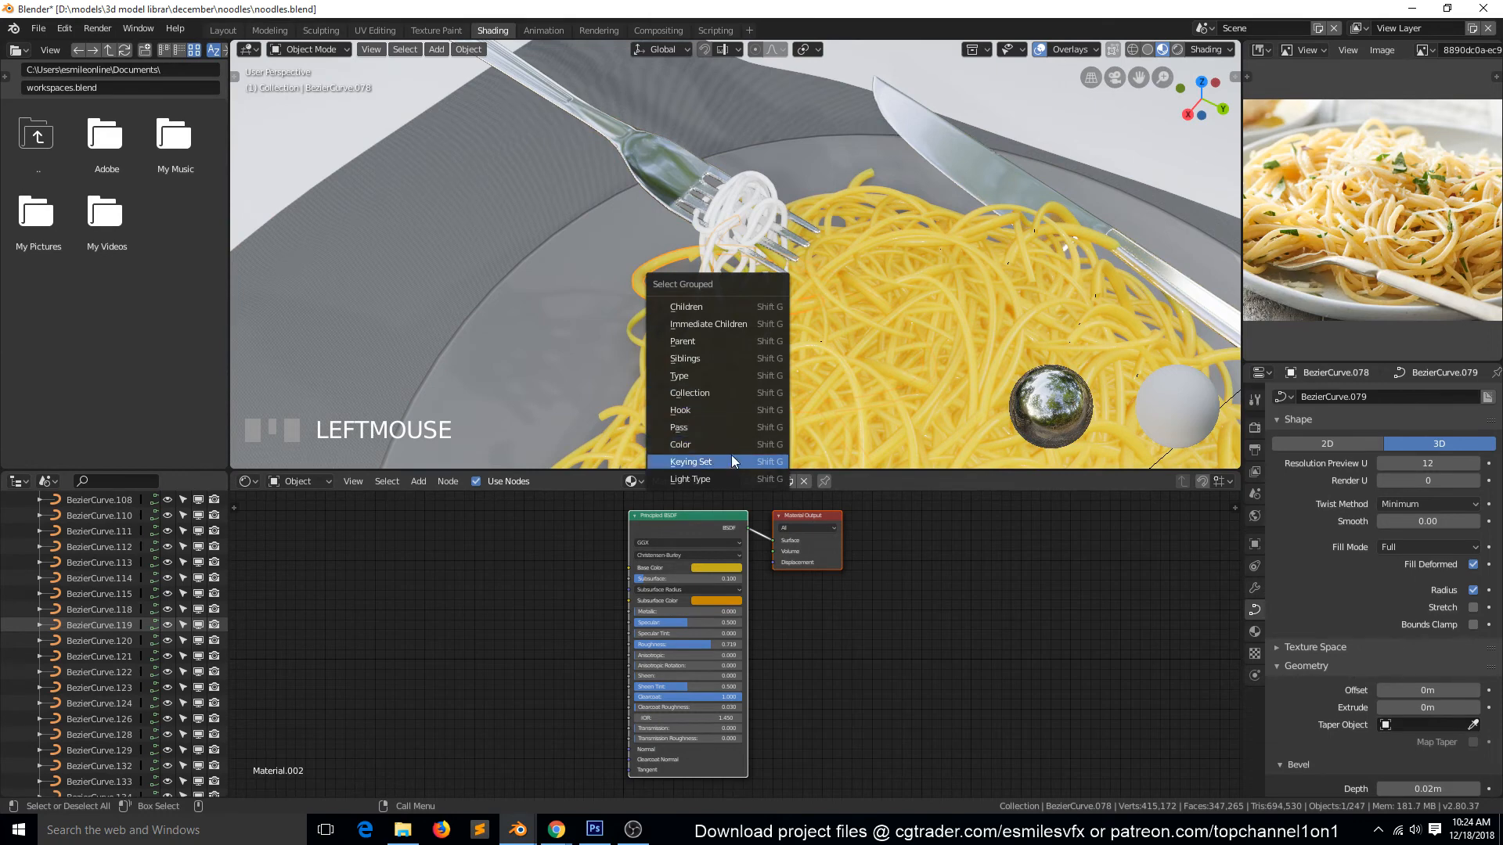
pyautogui.click(732, 375)
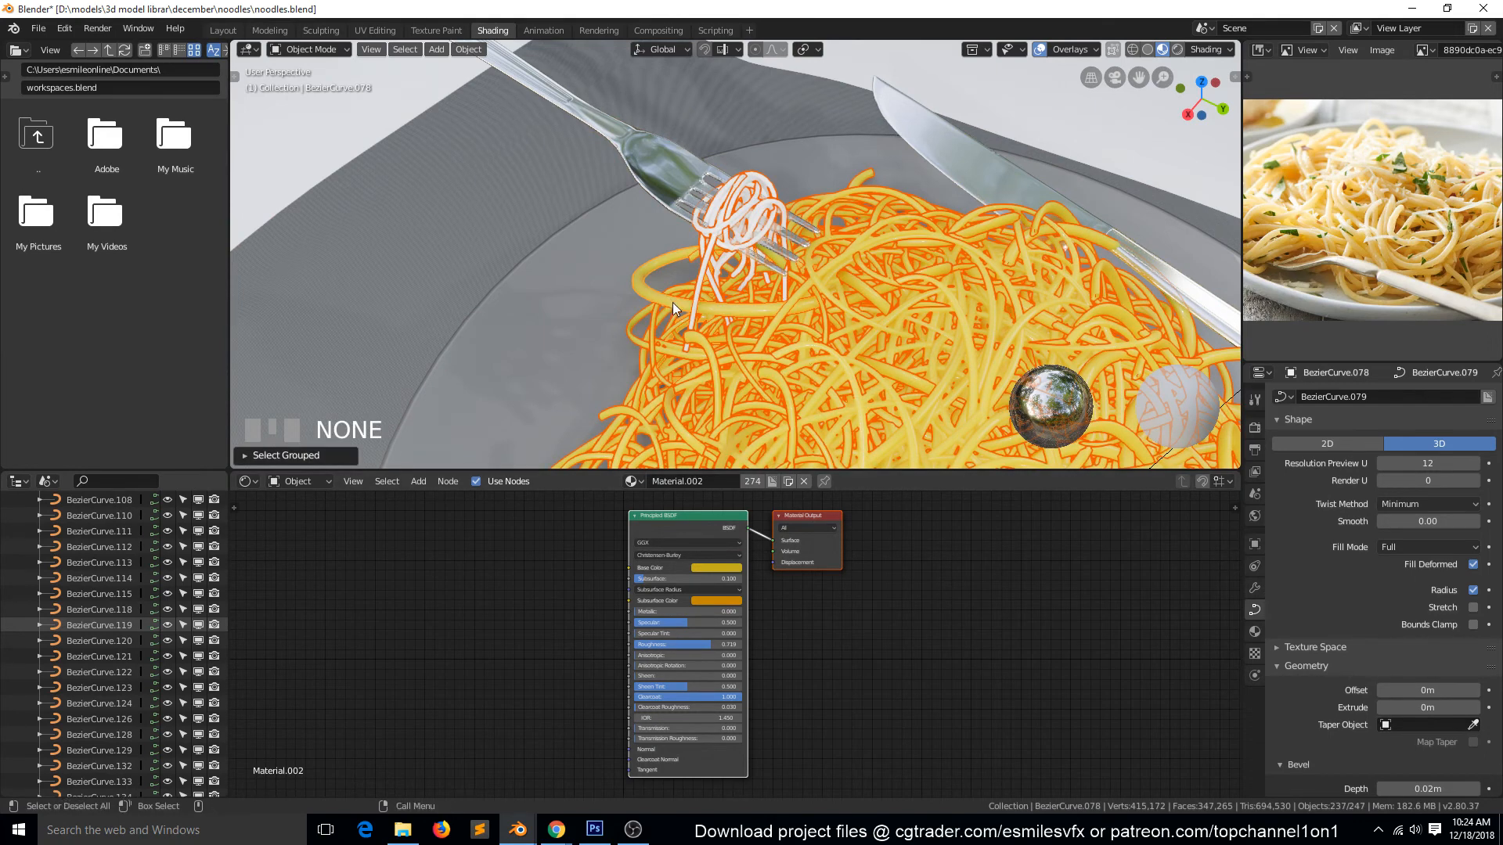
pyautogui.hotkey('ctrl', 'l')
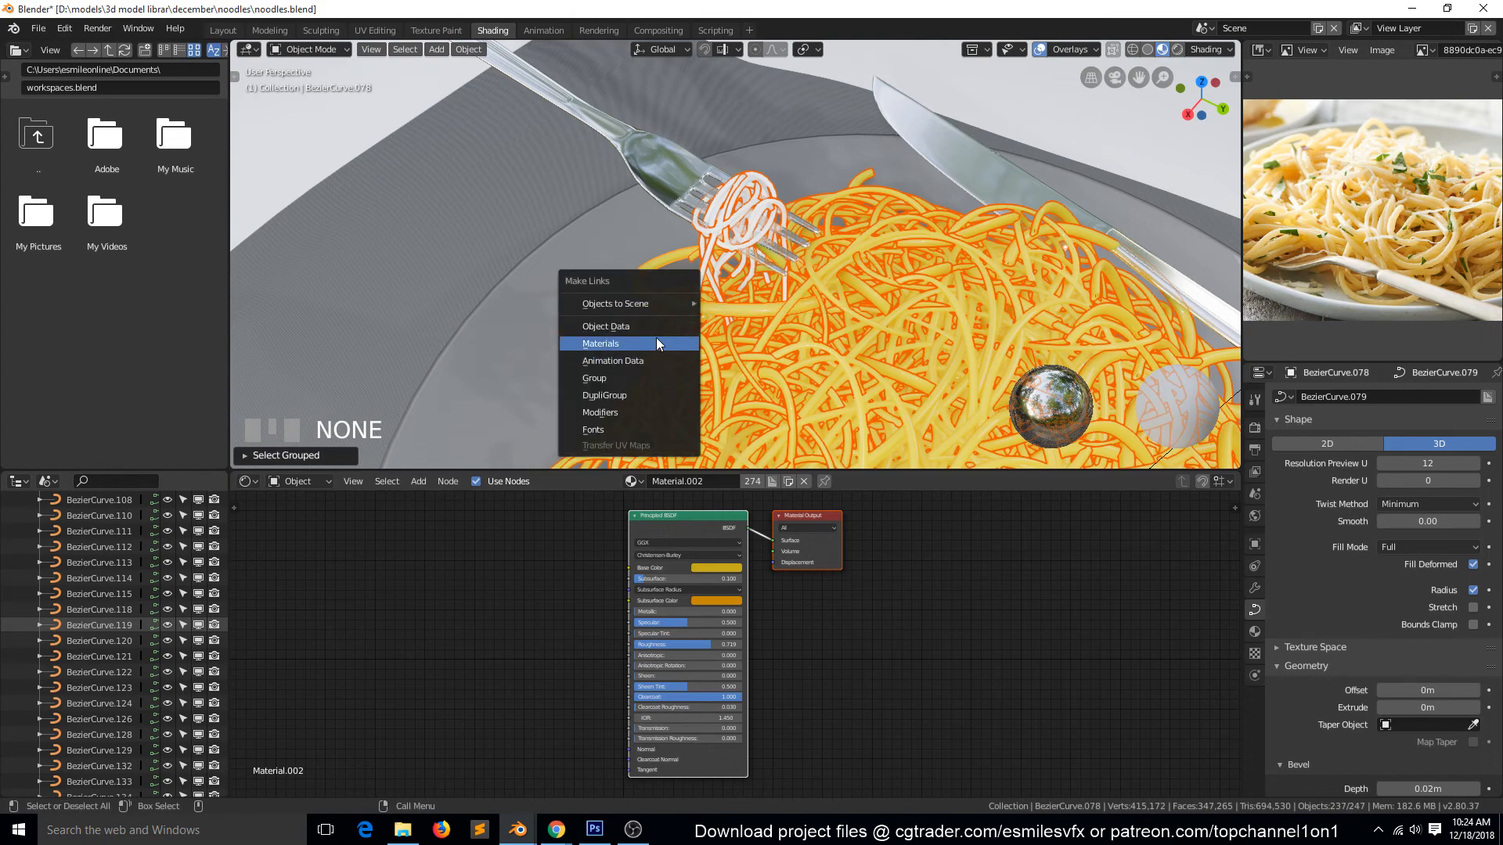
pyautogui.press('Return')
pyautogui.hotkey('alt', 'a')
pyautogui.hotkey('ctrl', 's')
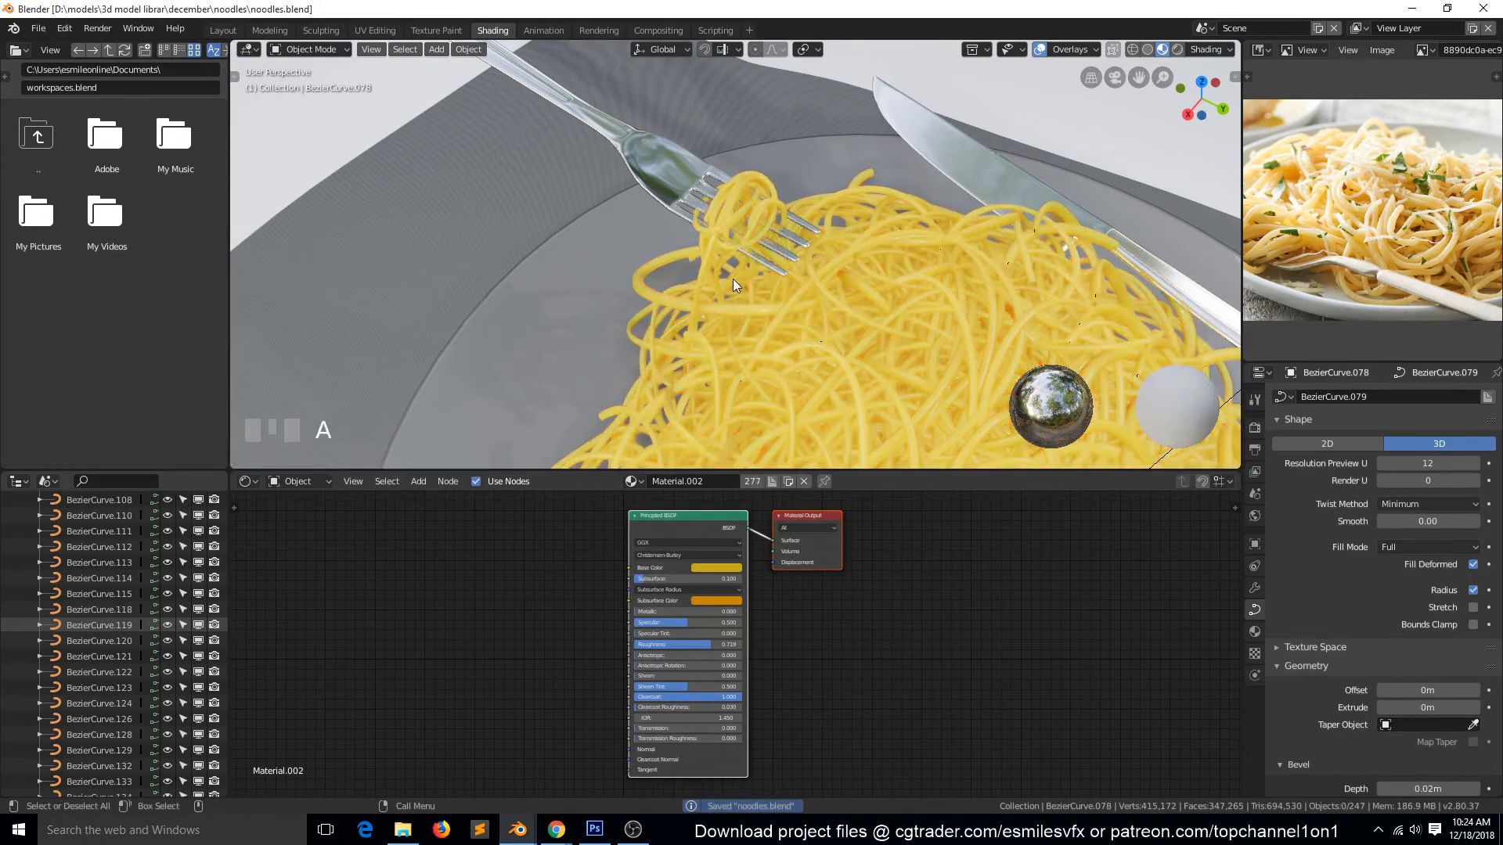
# - Inspect the noodles on the fork and the pile in camera view and from low side angles
pyautogui.press('KP_0')
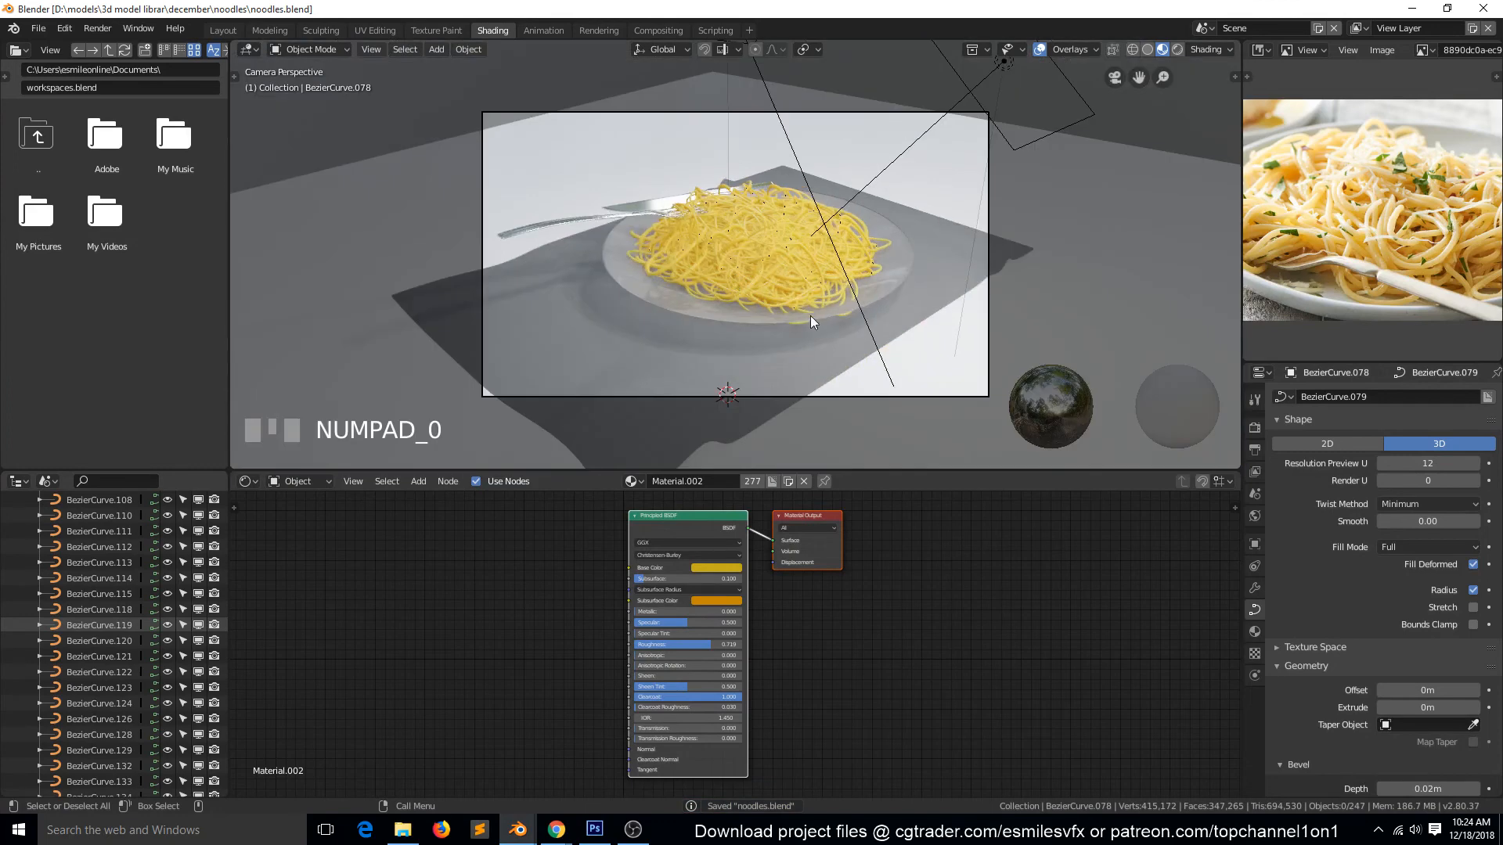
pyautogui.scroll(2, 810, 316)
pyautogui.press('KP_0')
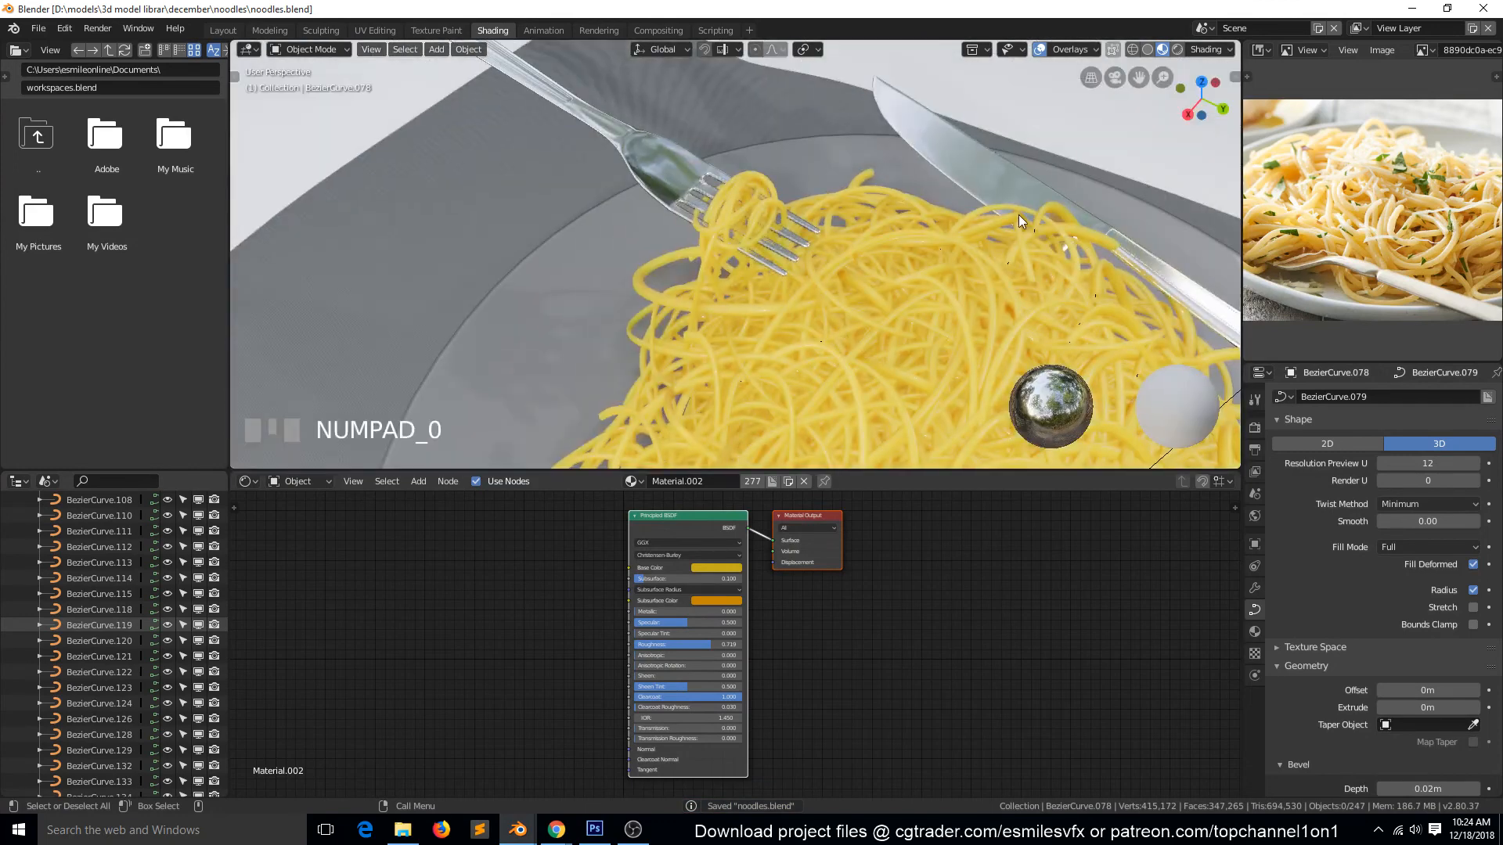
pyautogui.hotkey('shift', '`')
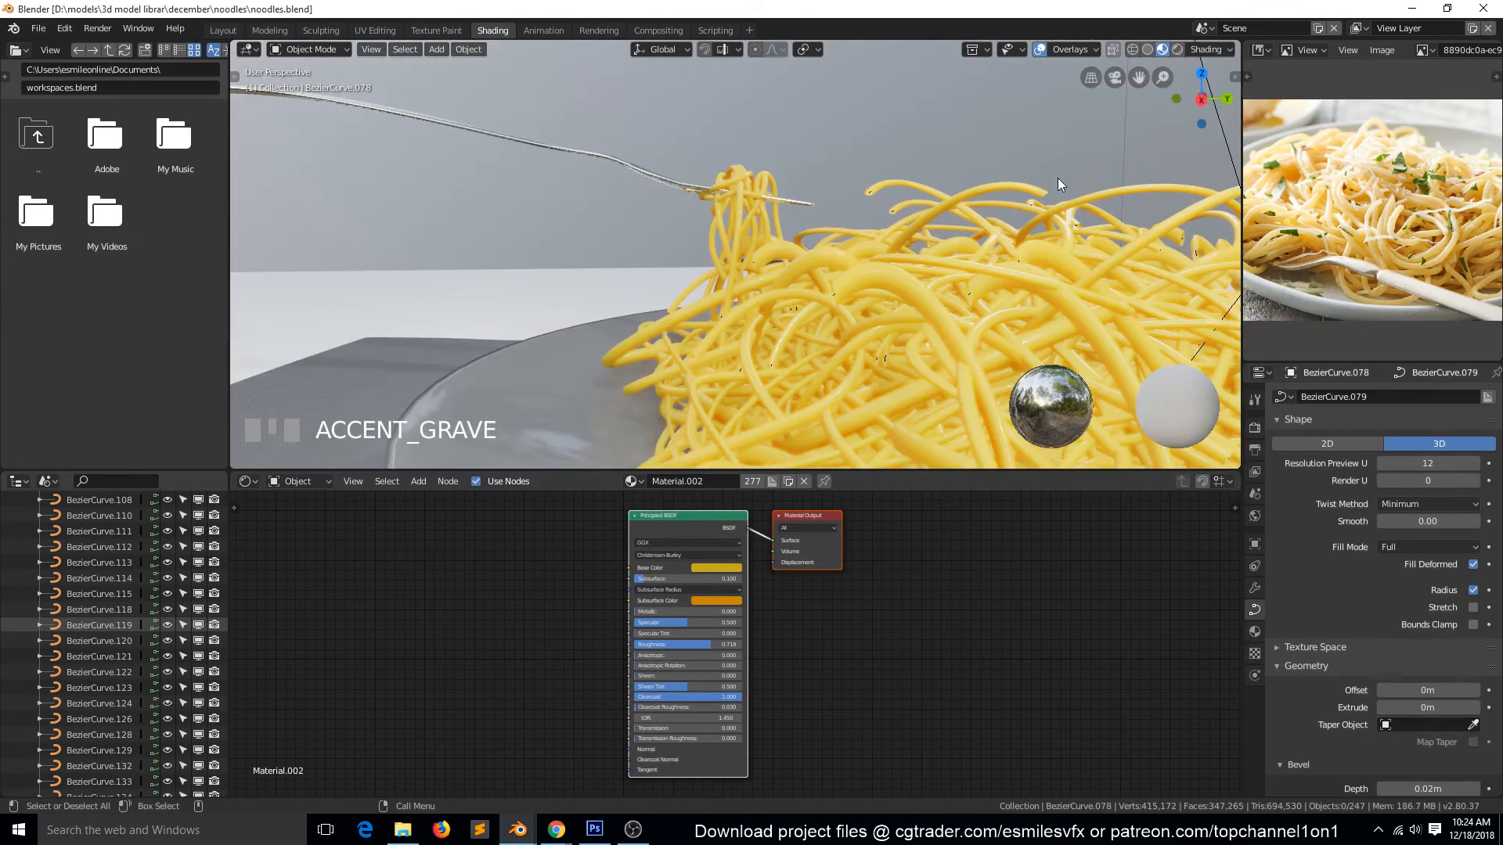
pyautogui.moveTo(1092, 232); pyautogui.dragTo(1160, 244, button='middle')
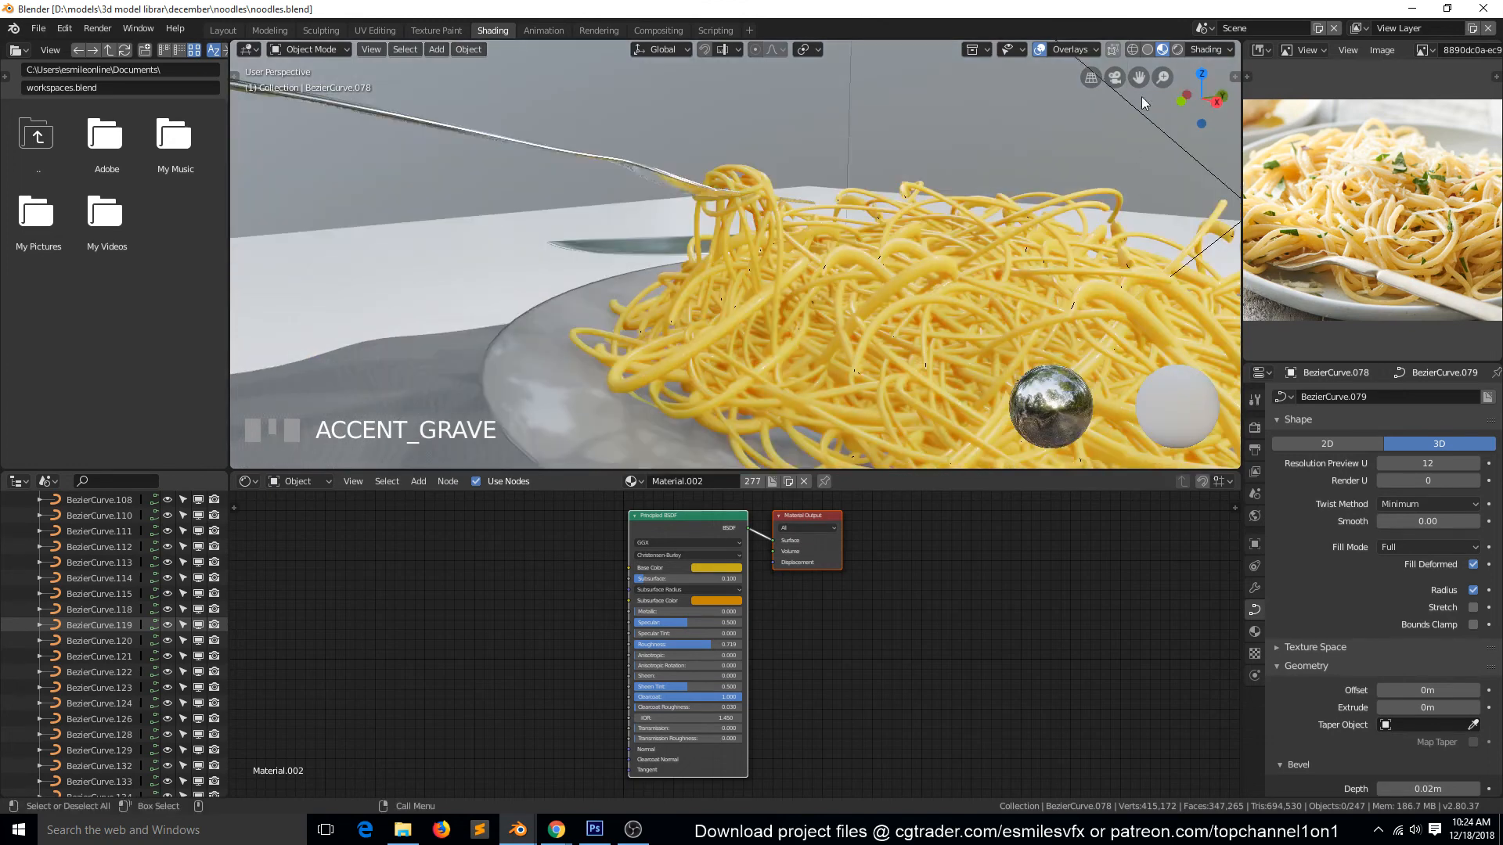
# - Hide the viewport overlays and examine the fork's noodle bundle and the full plate from several angles
pyautogui.click(1040, 48)
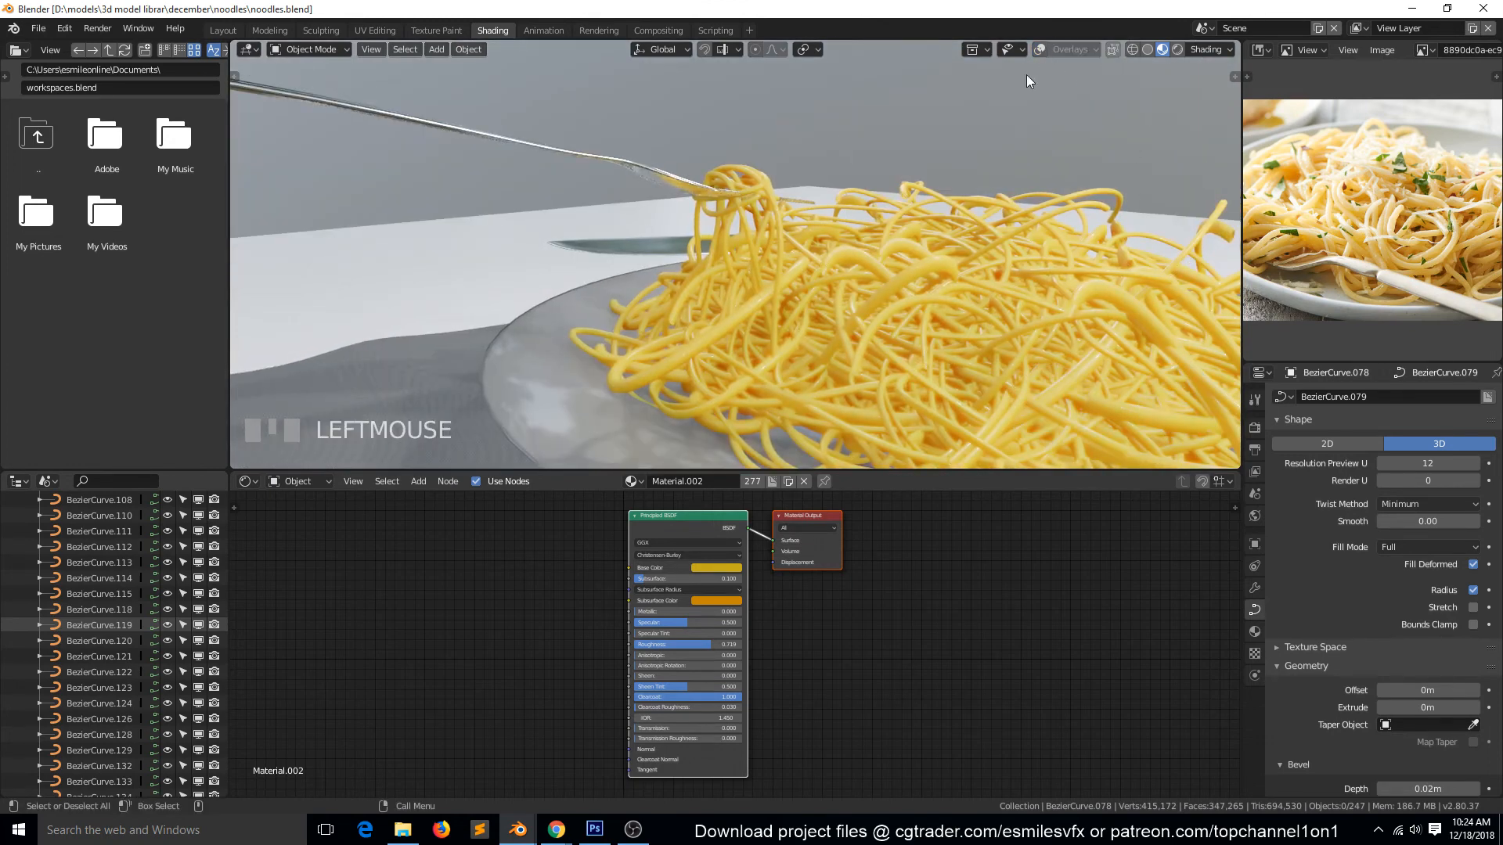
pyautogui.hotkey('shift', '`')
pyautogui.scroll(1, 1009, 223)
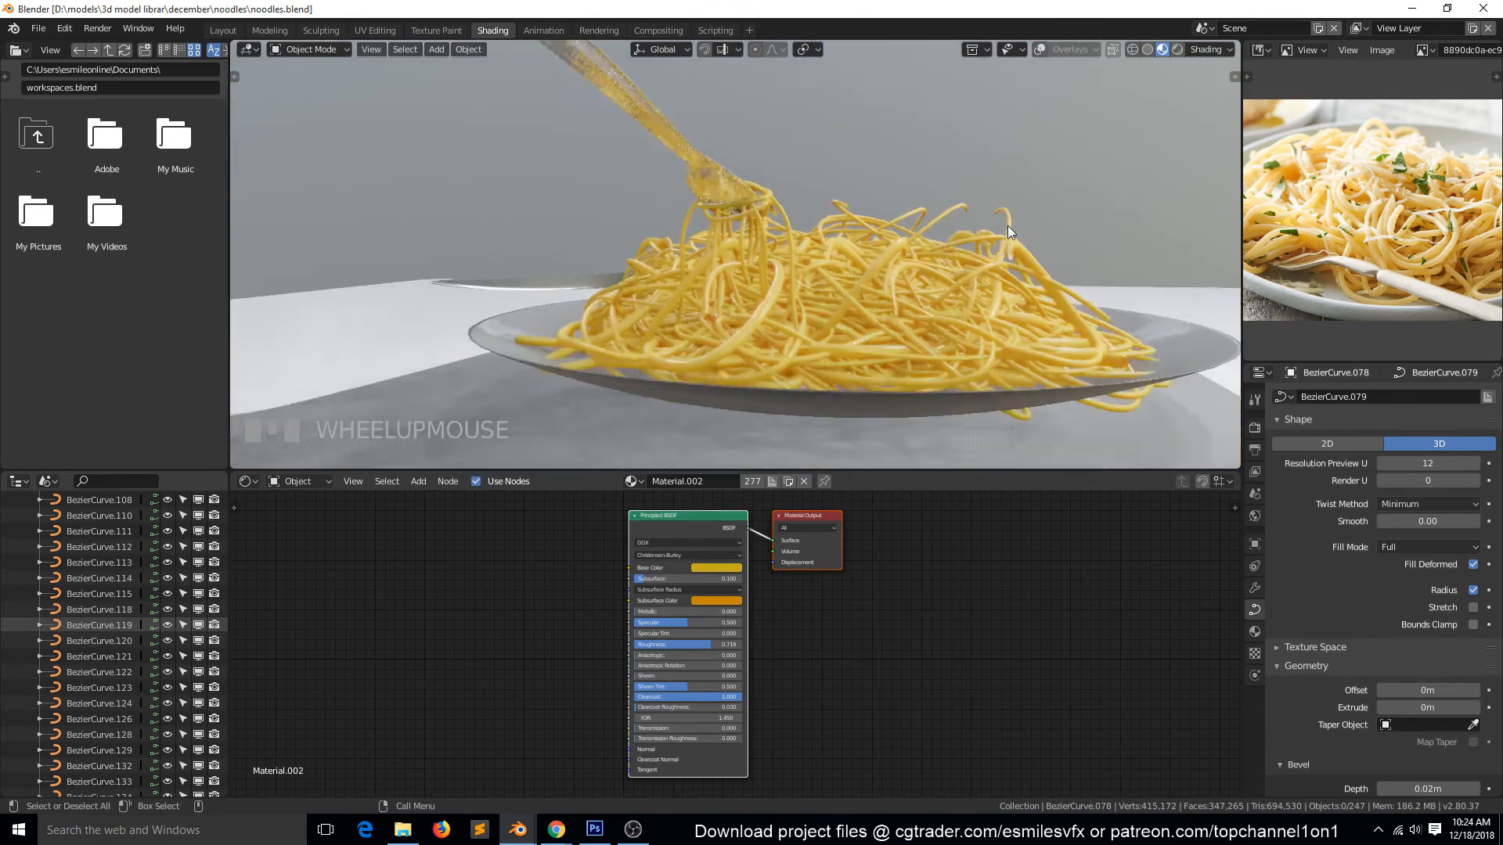
pyautogui.moveTo(981, 254); pyautogui.dragTo(952, 281, button='middle')
pyautogui.scroll(-3, 953, 282)
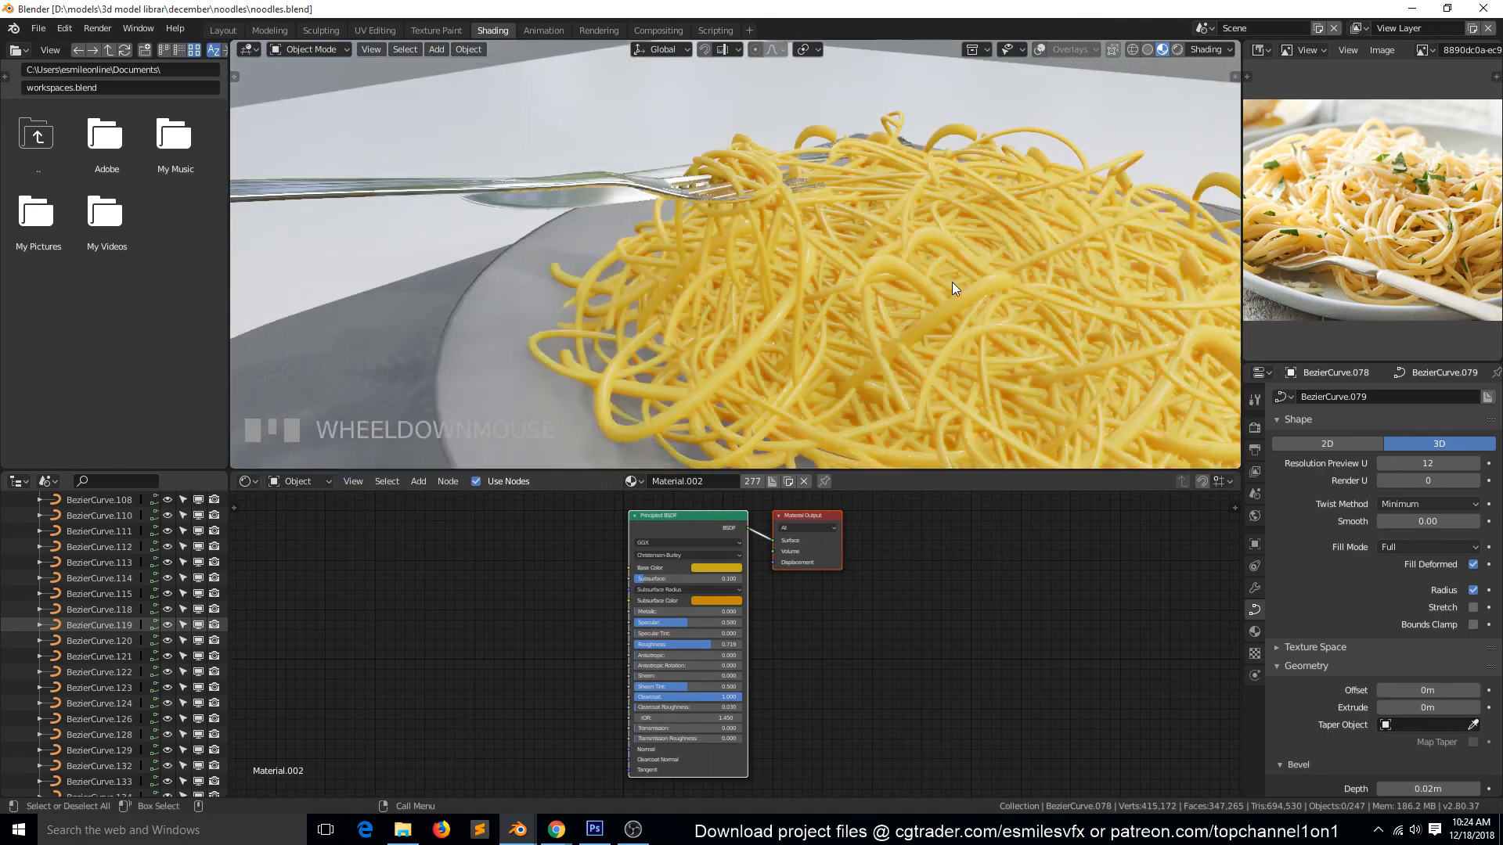
pyautogui.hotkey('shift', '`')
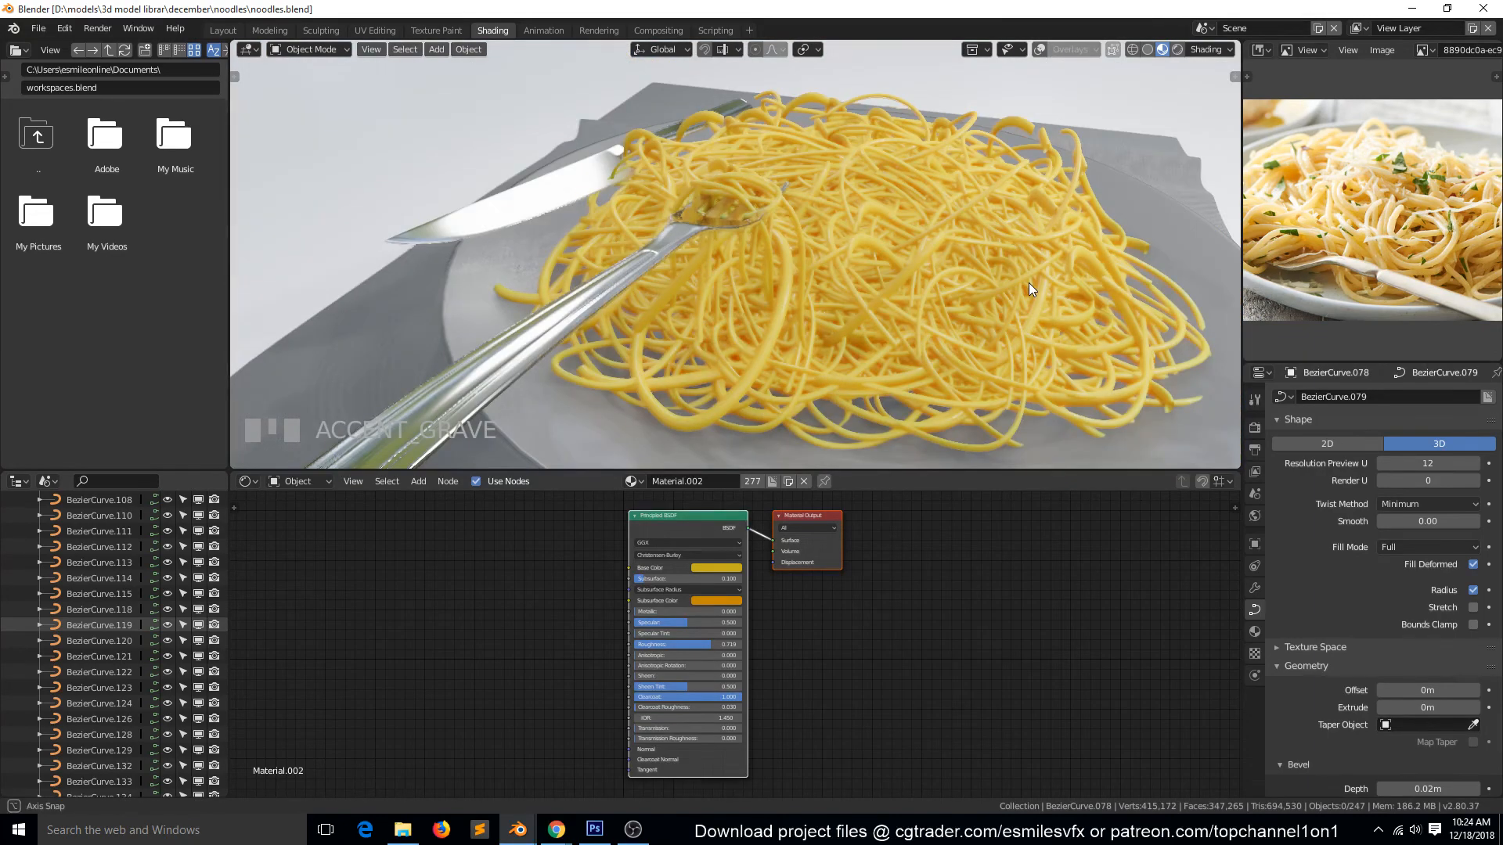
pyautogui.moveTo(1029, 283); pyautogui.dragTo(1039, 152, button='middle')
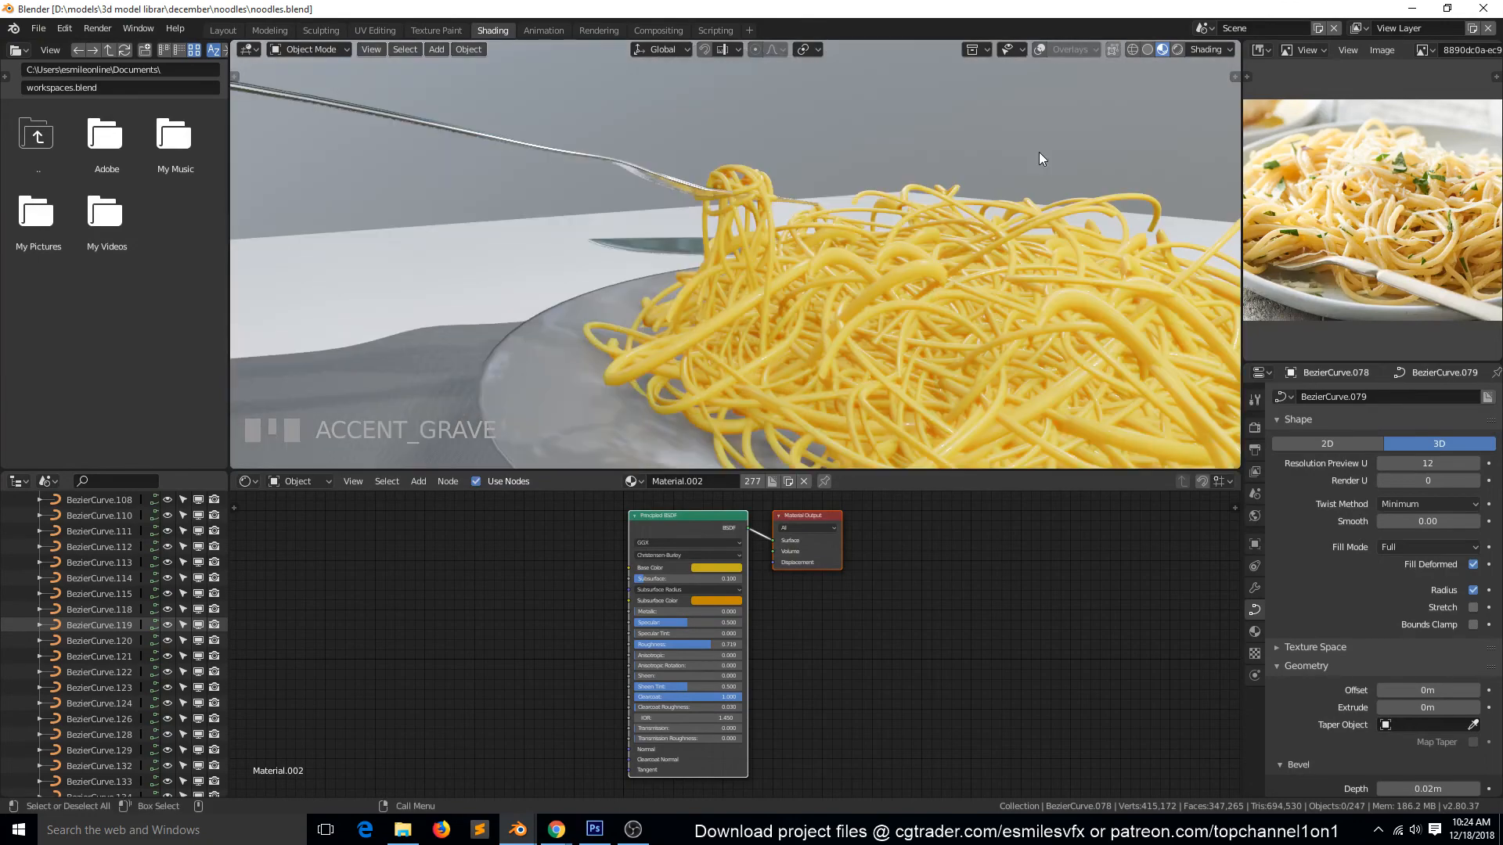
pyautogui.scroll(-2, 1040, 266)
pyautogui.scroll(-2, 1046, 266)
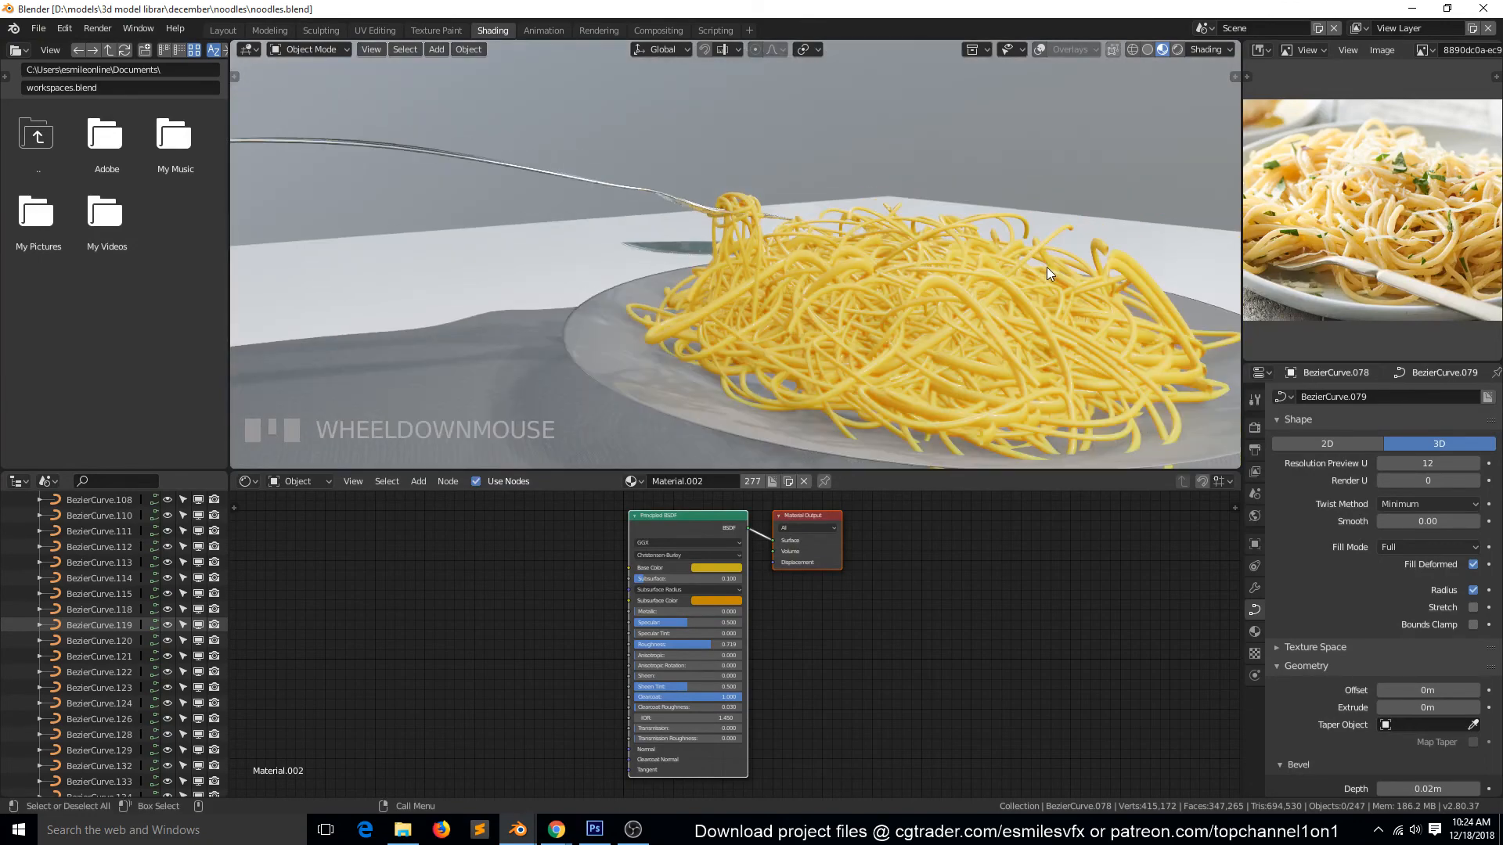
# - Return to the camera view, show the render settings and switch the viewport to rendered shading
pyautogui.press('KP_0')
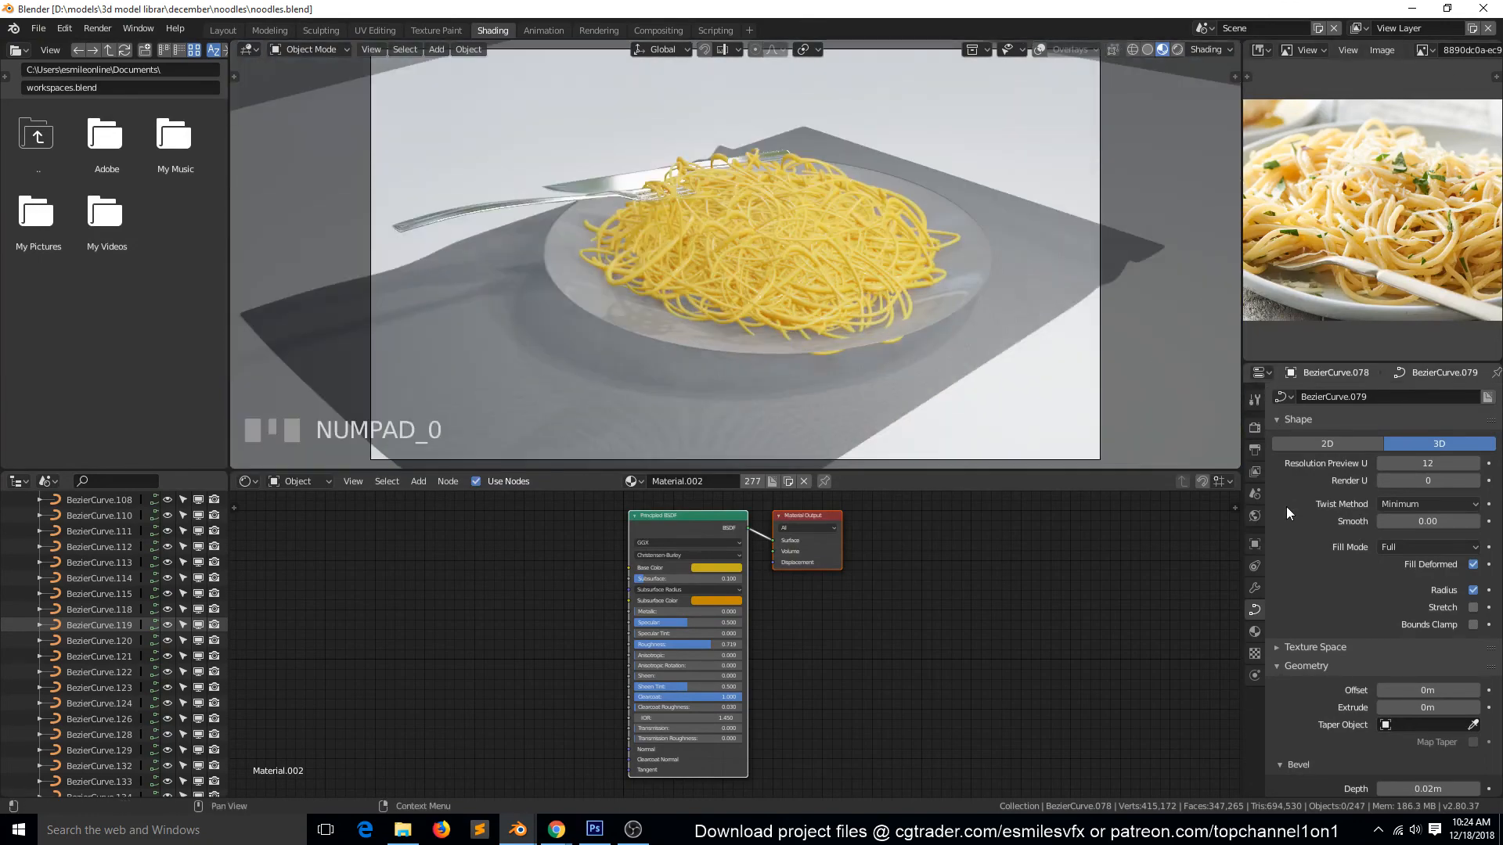
pyautogui.click(1255, 427)
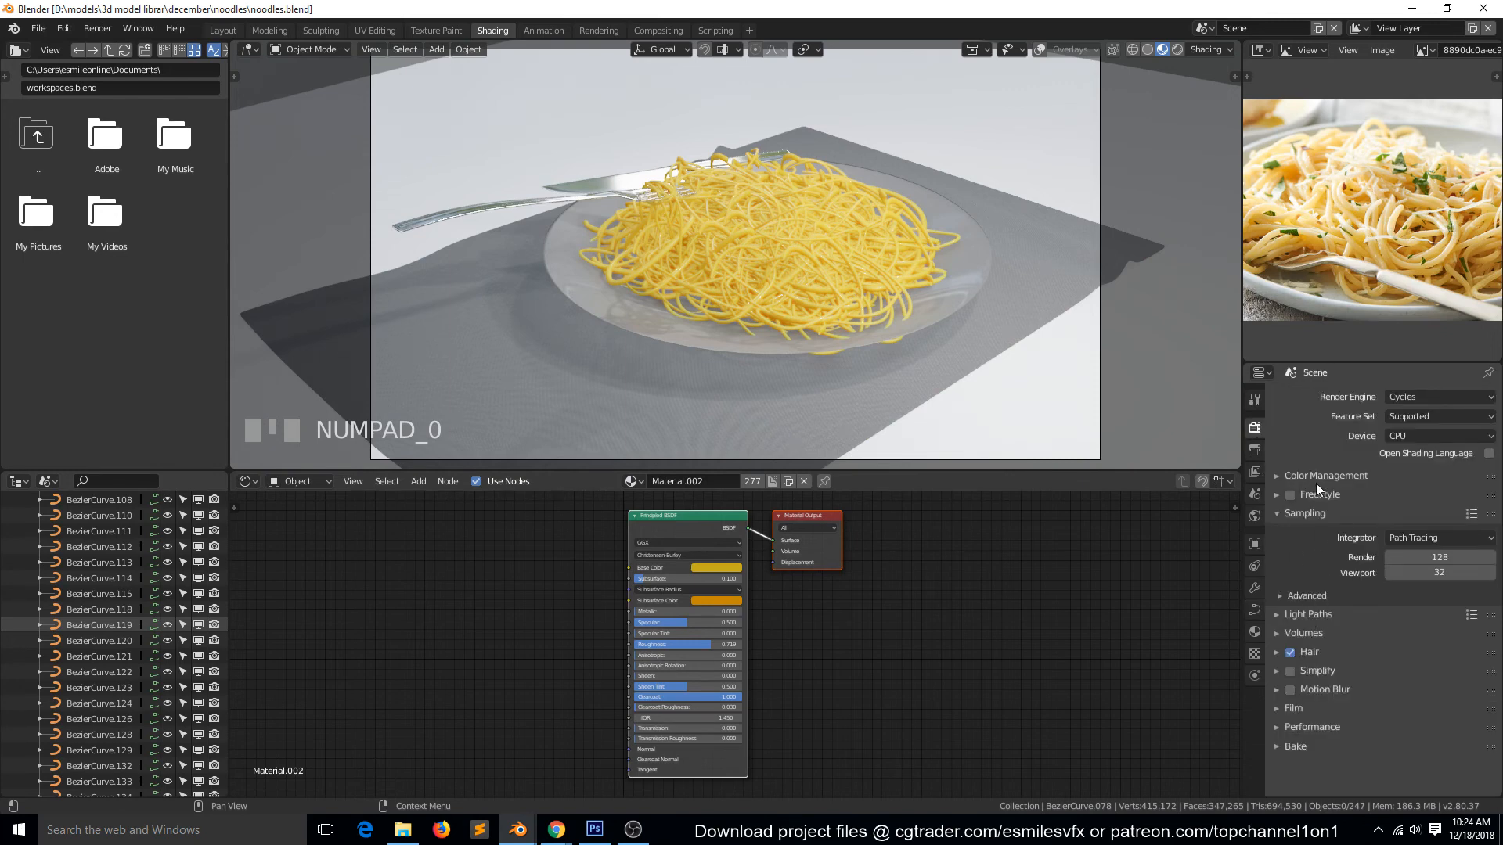
pyautogui.click(1177, 49)
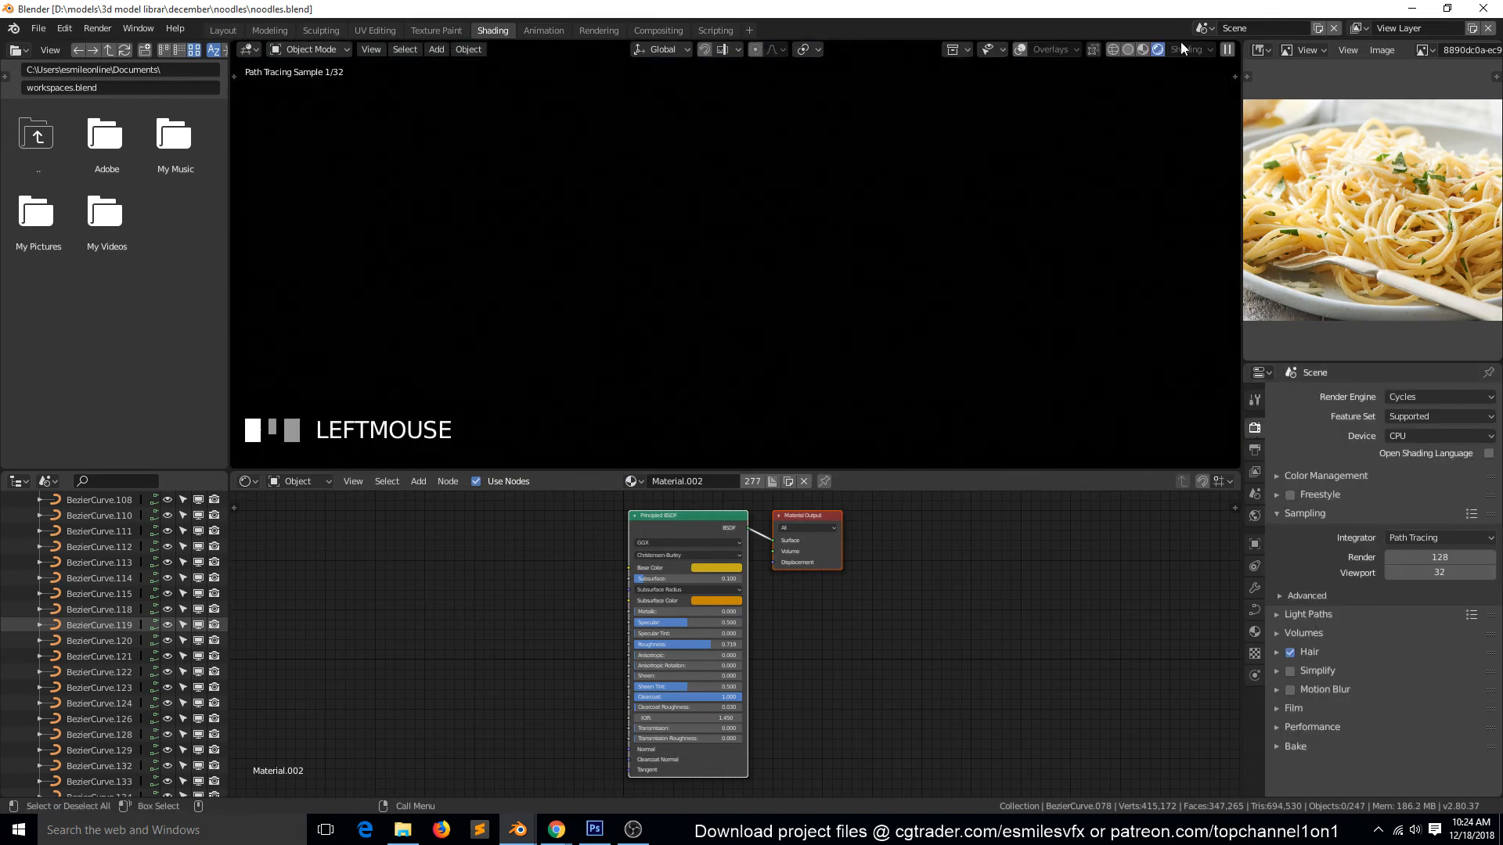